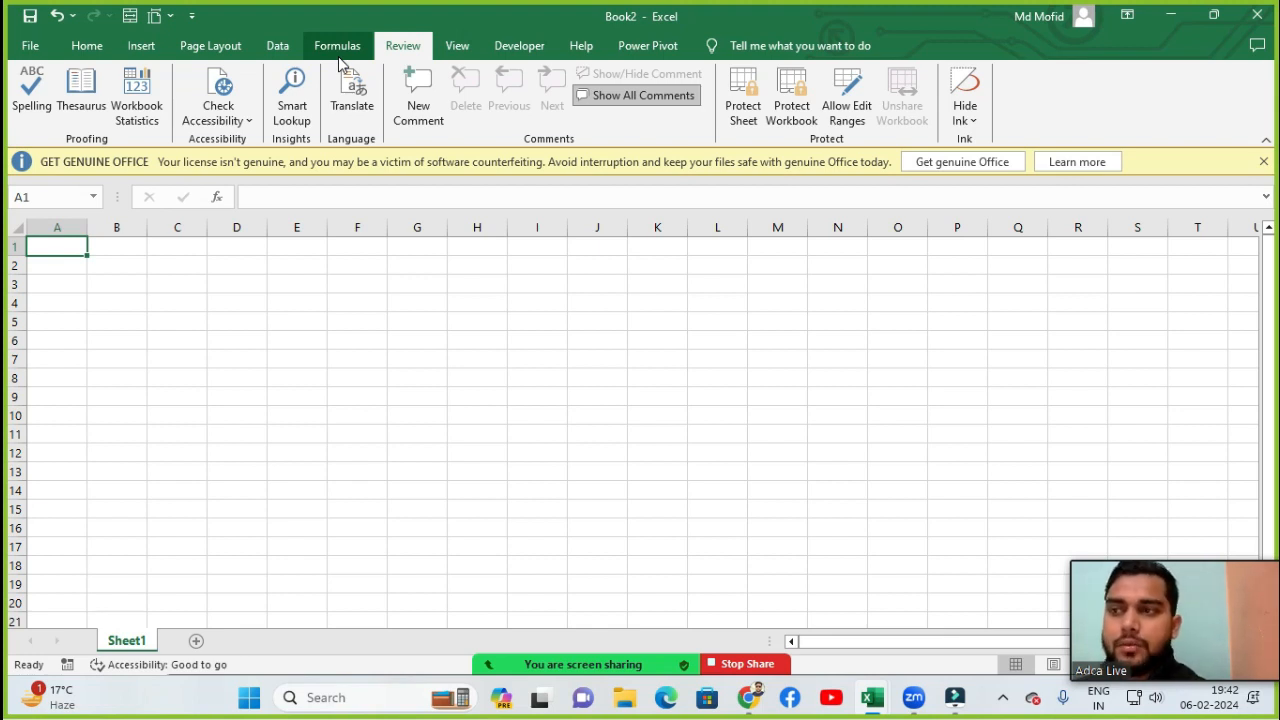
click(338, 47)
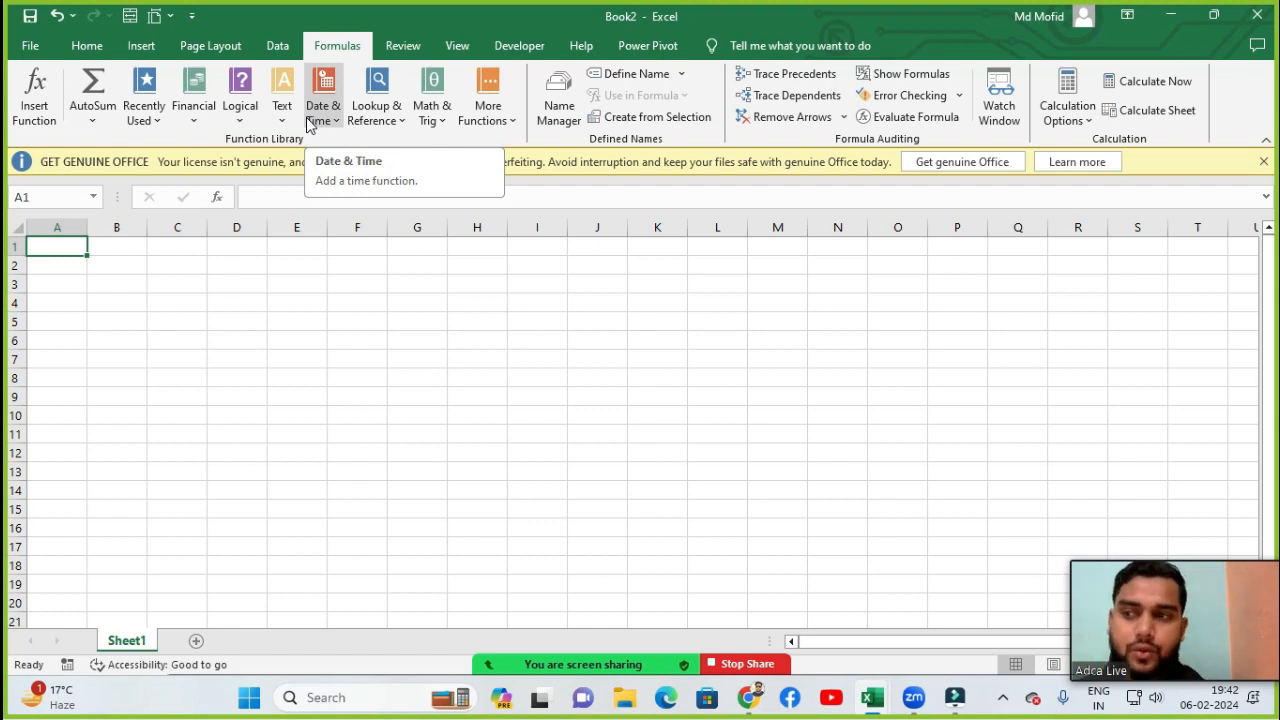
click(388, 52)
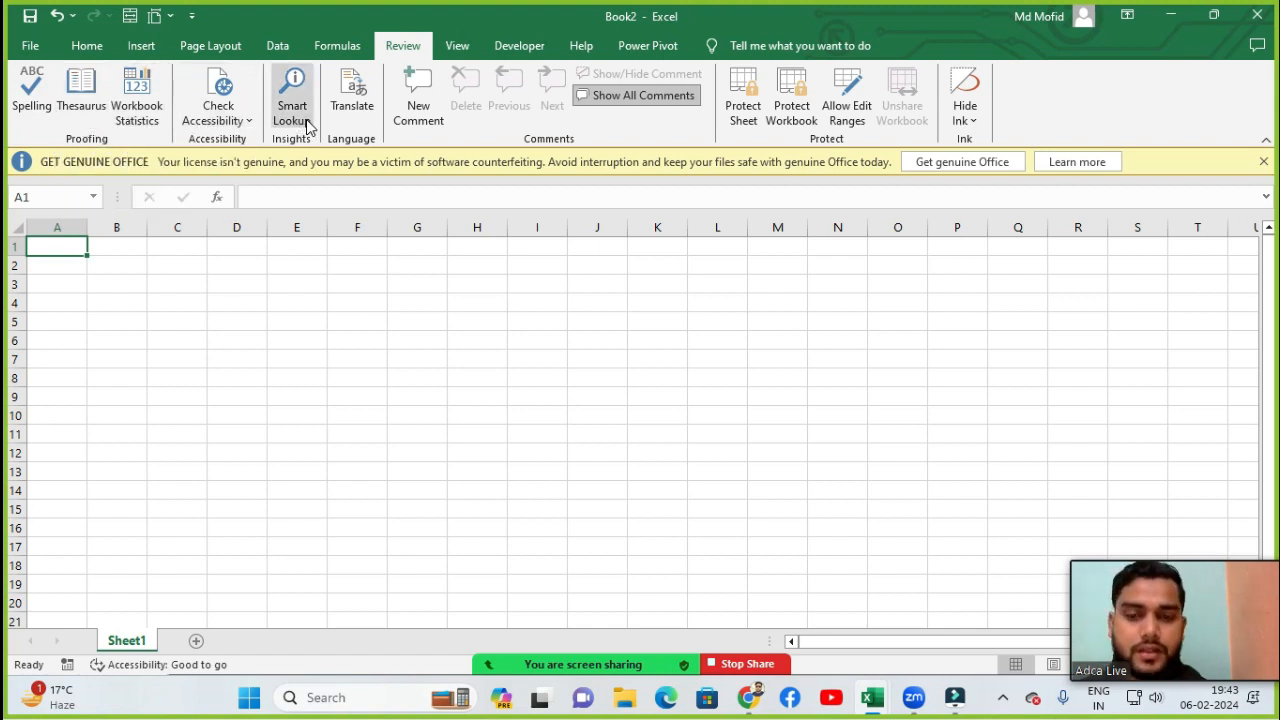
click(142, 344)
click(65, 270)
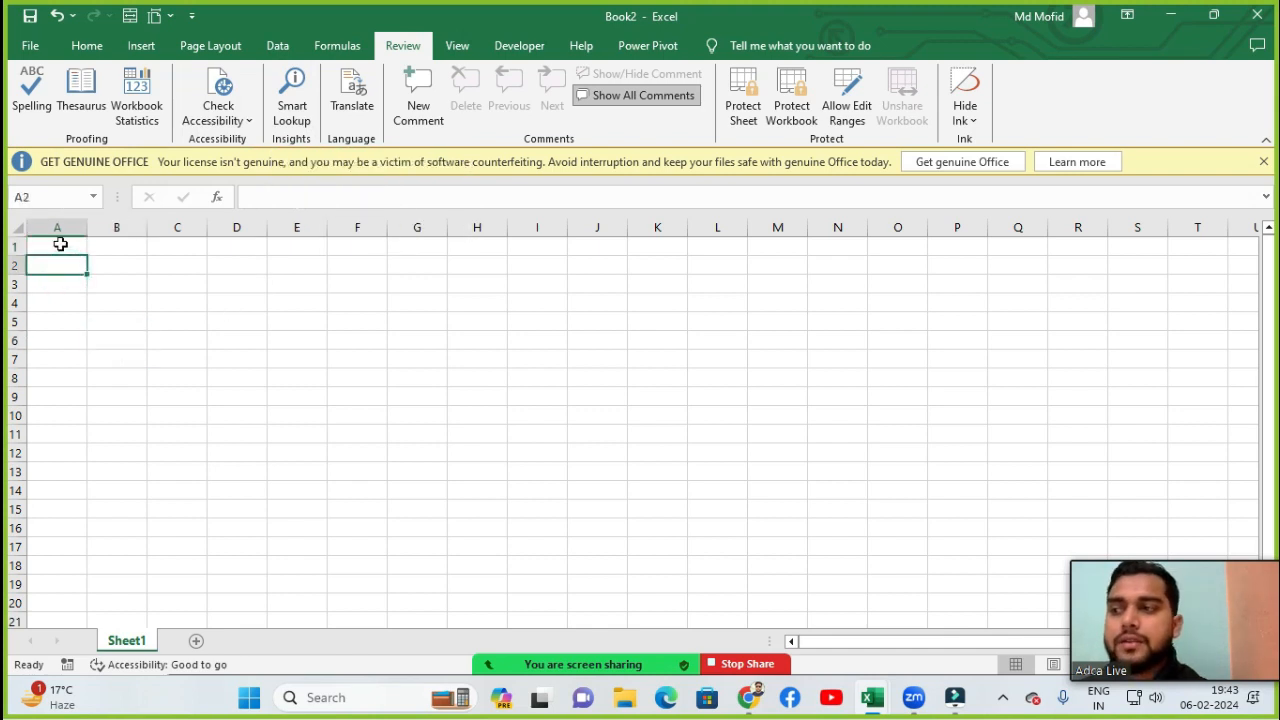
click(61, 245)
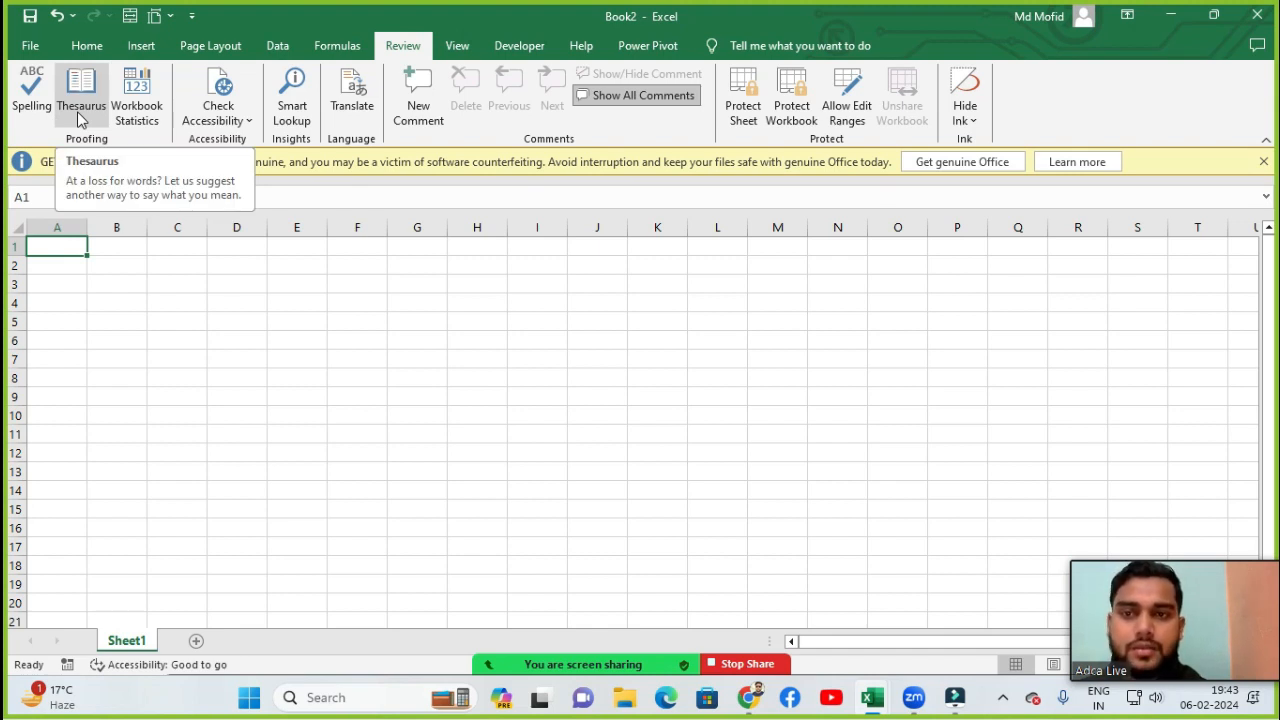
click(94, 253)
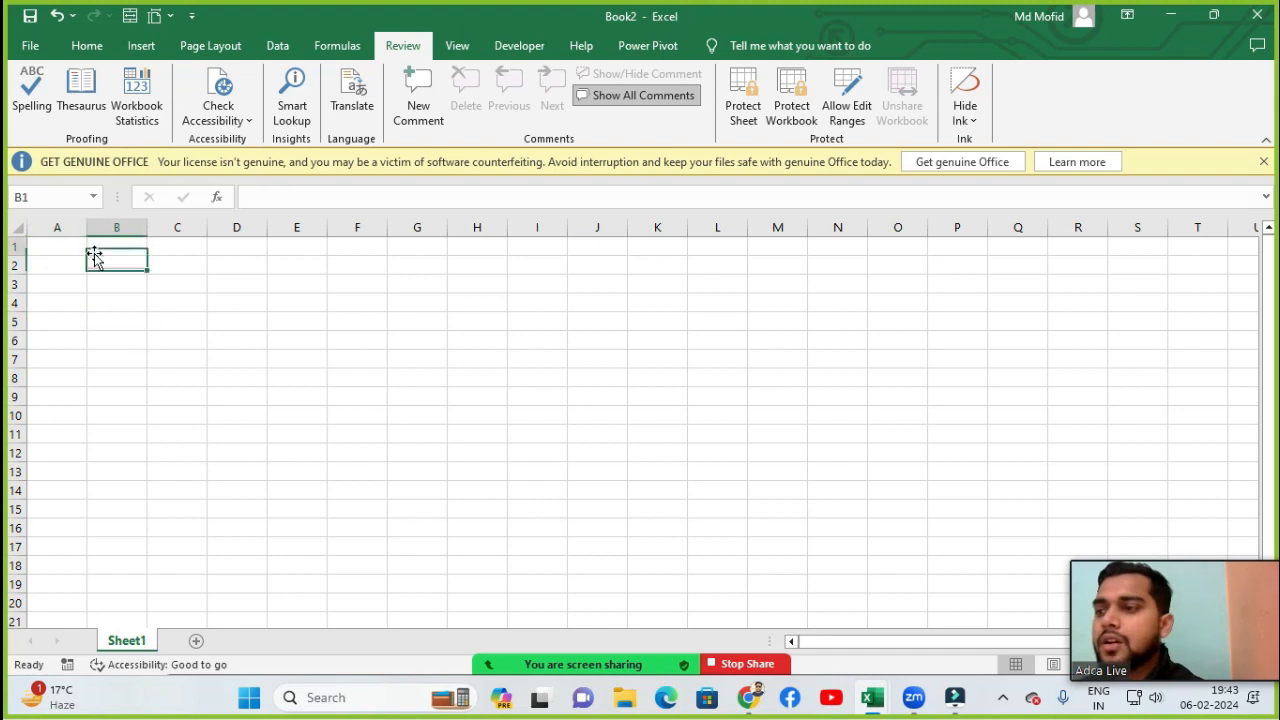
click(81, 250)
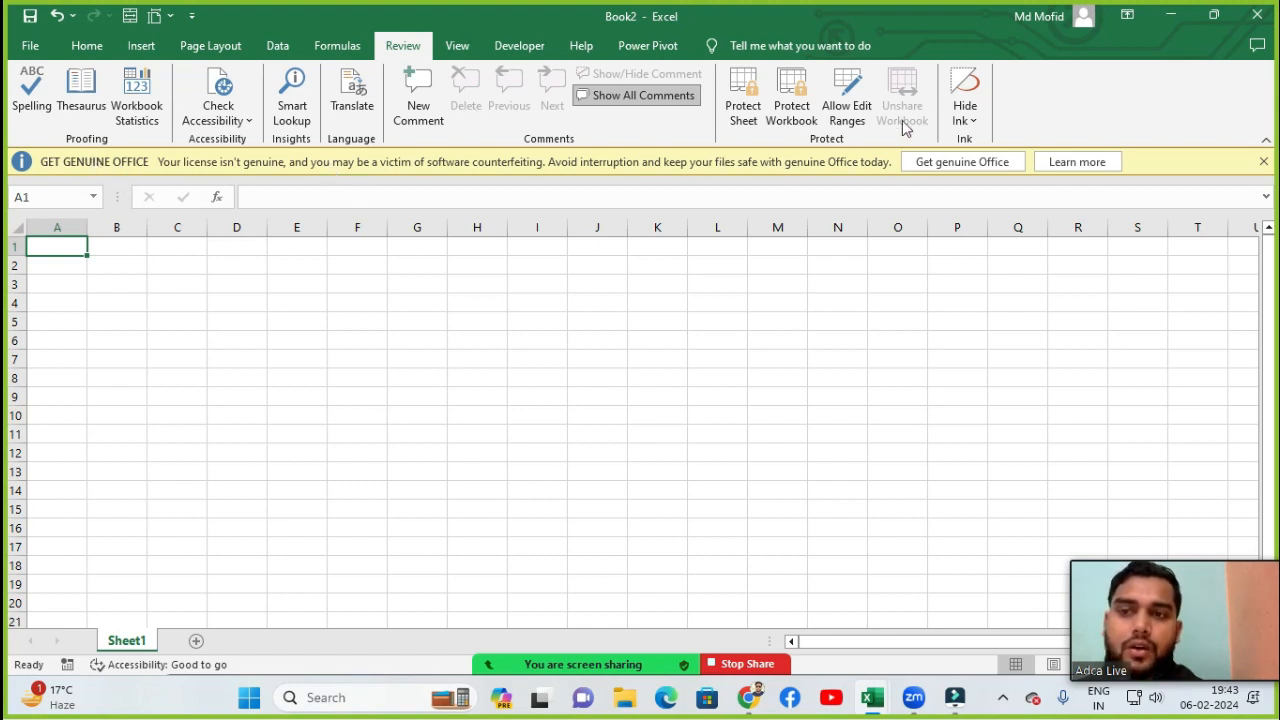
click(148, 414)
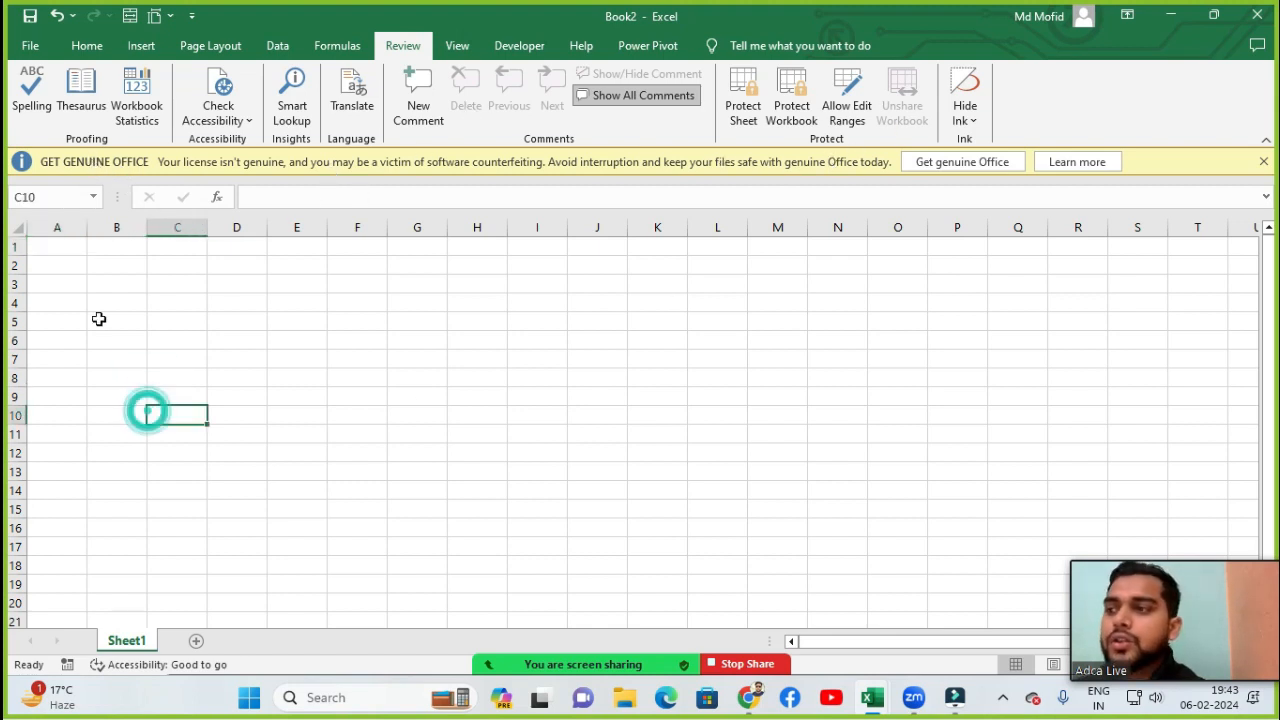
click(105, 320)
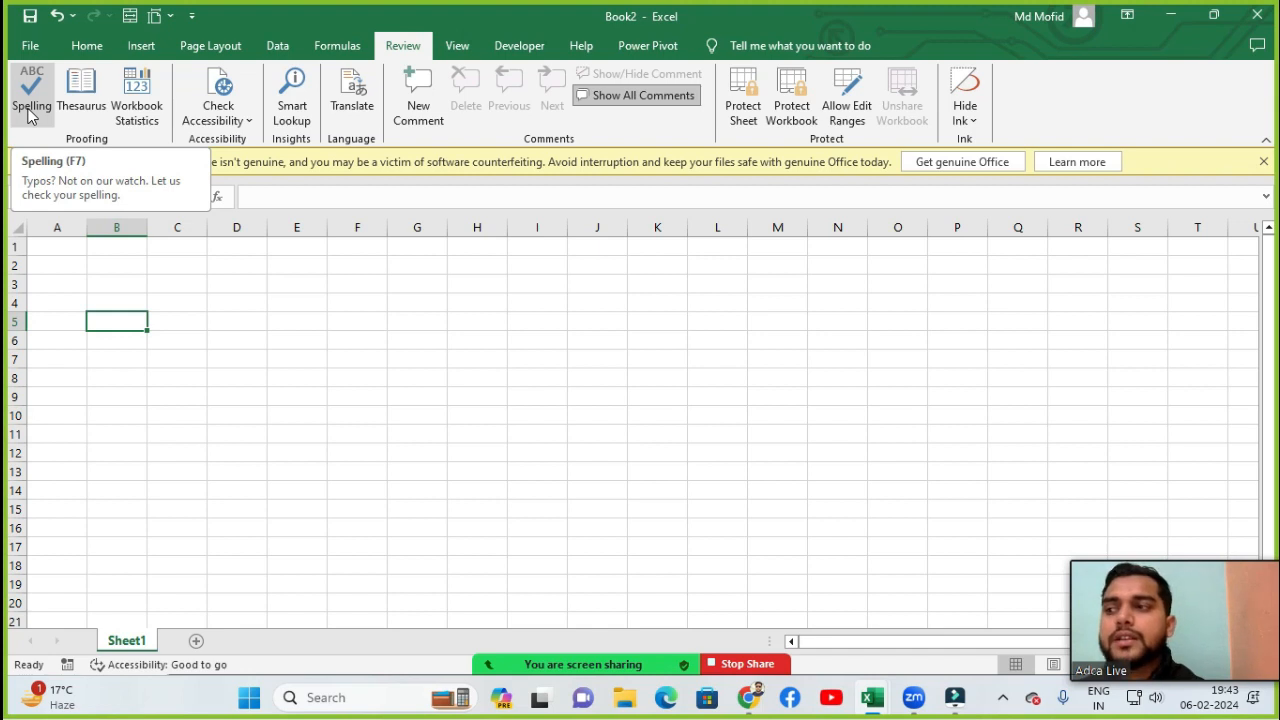
click(249, 372)
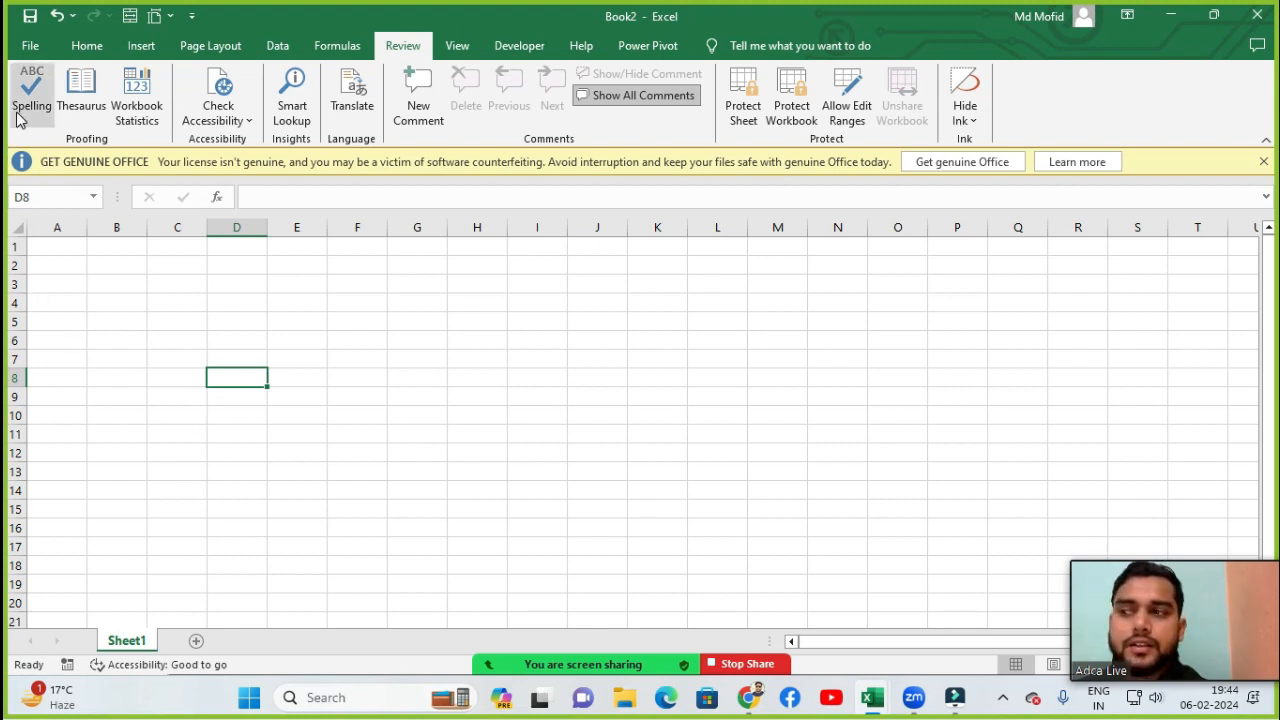
click(251, 318)
click(251, 298)
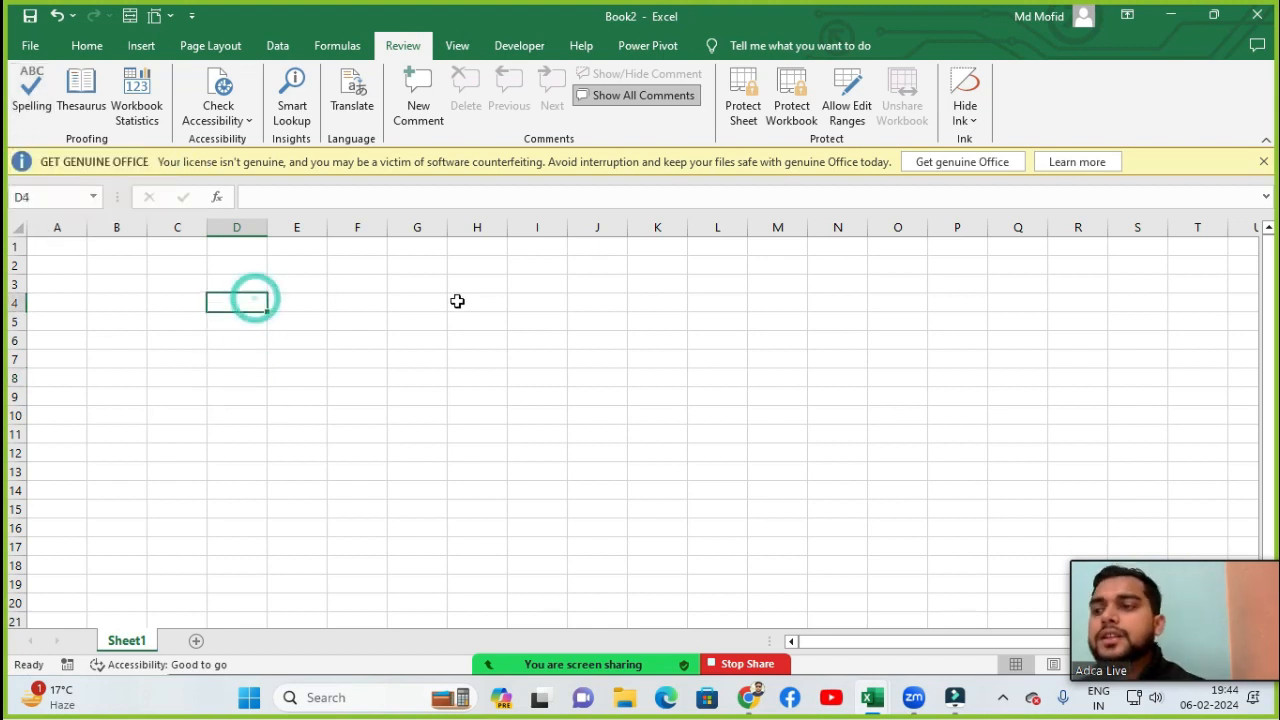
- Set the worksheet zoom magnification to a custom 150%
key(alt+w)
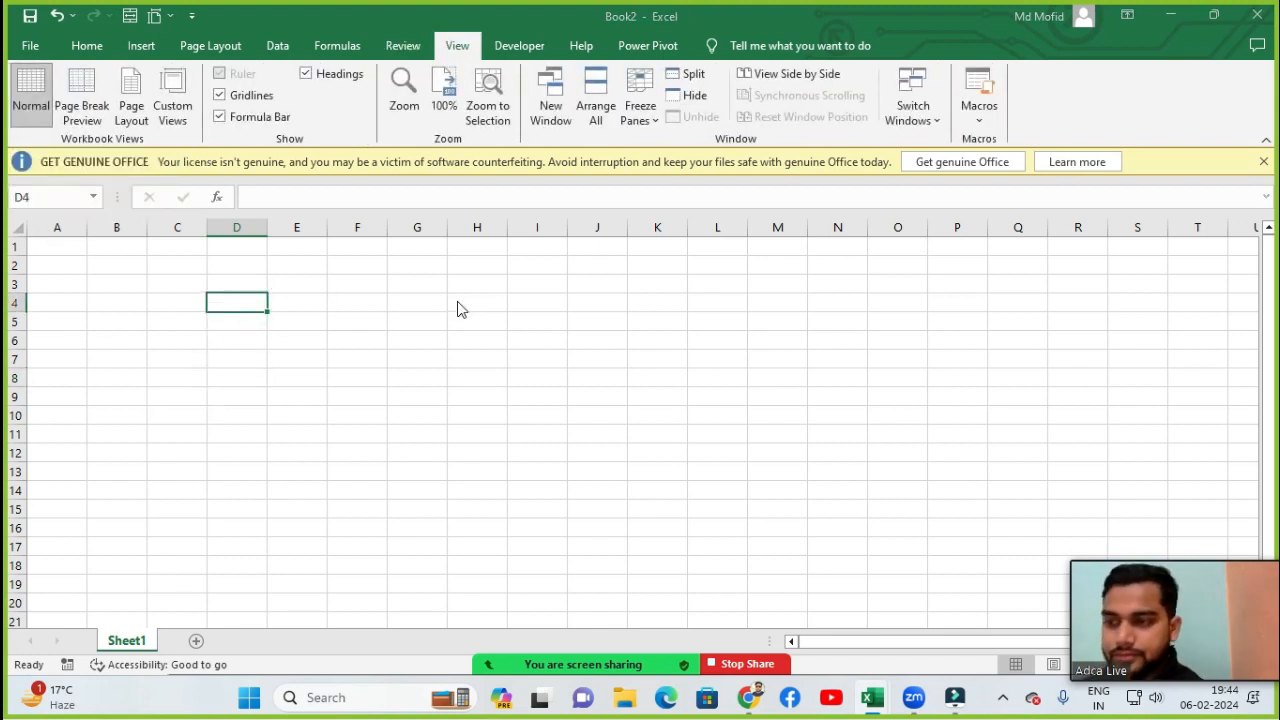
key(q)
key(Tab)
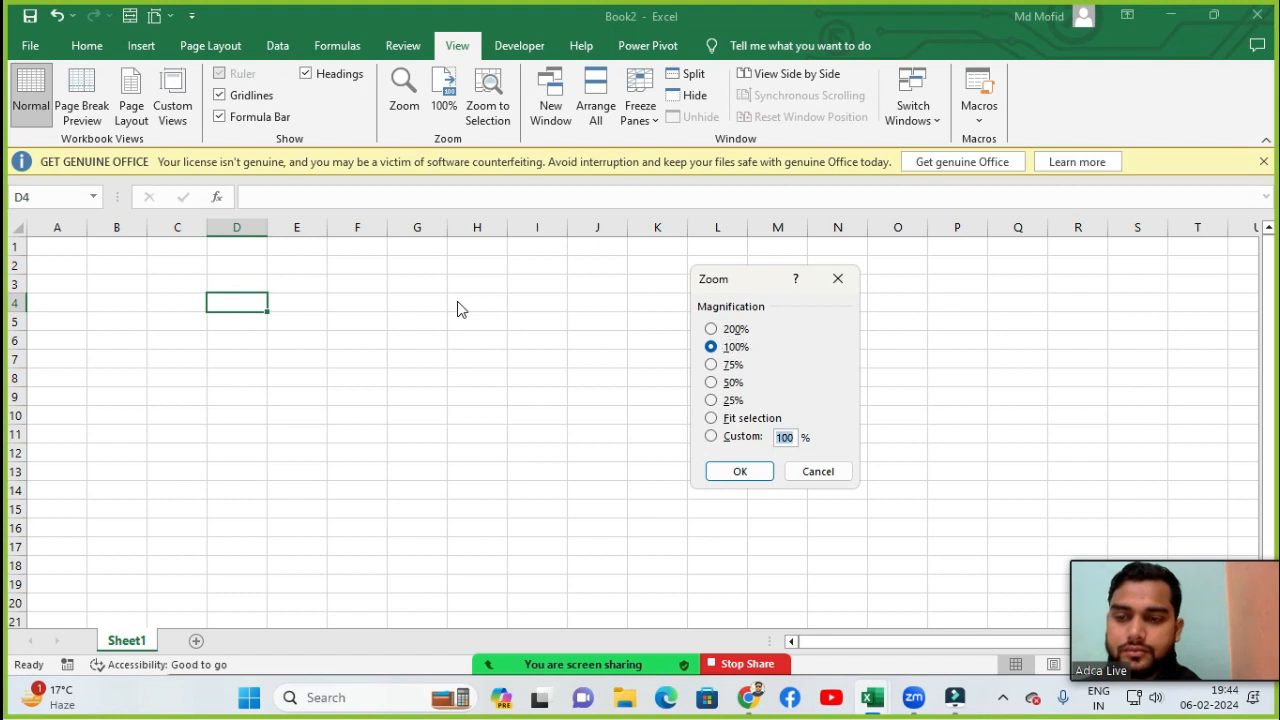
text(150)
key(Return)
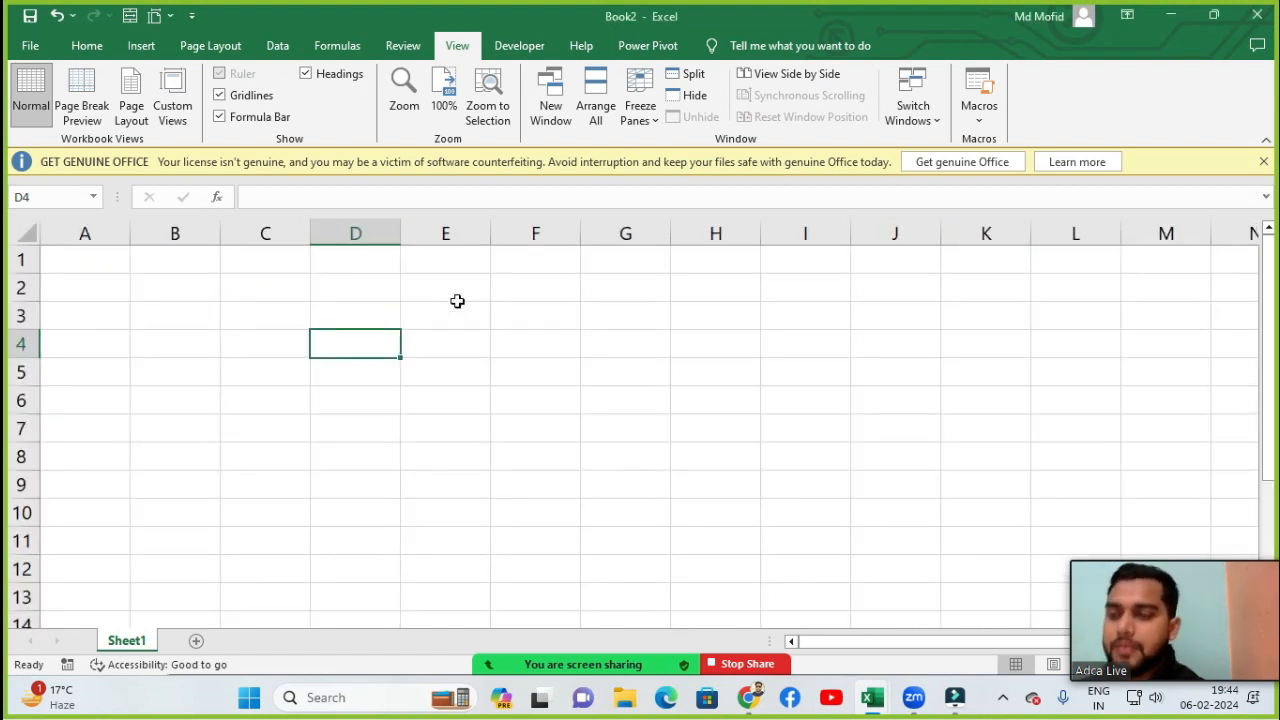
- Enter the misspelled word Computr in cell D4 and return to that cell
text(Computr)
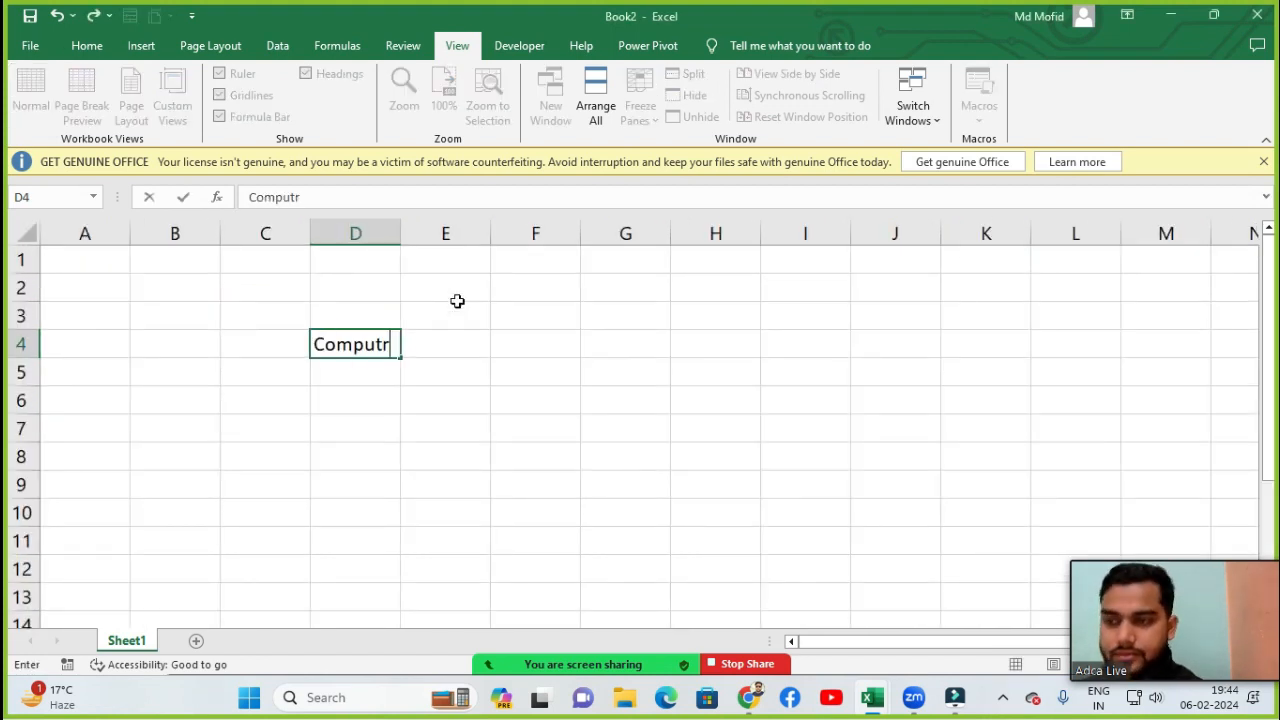
key(Return)
key(Up)
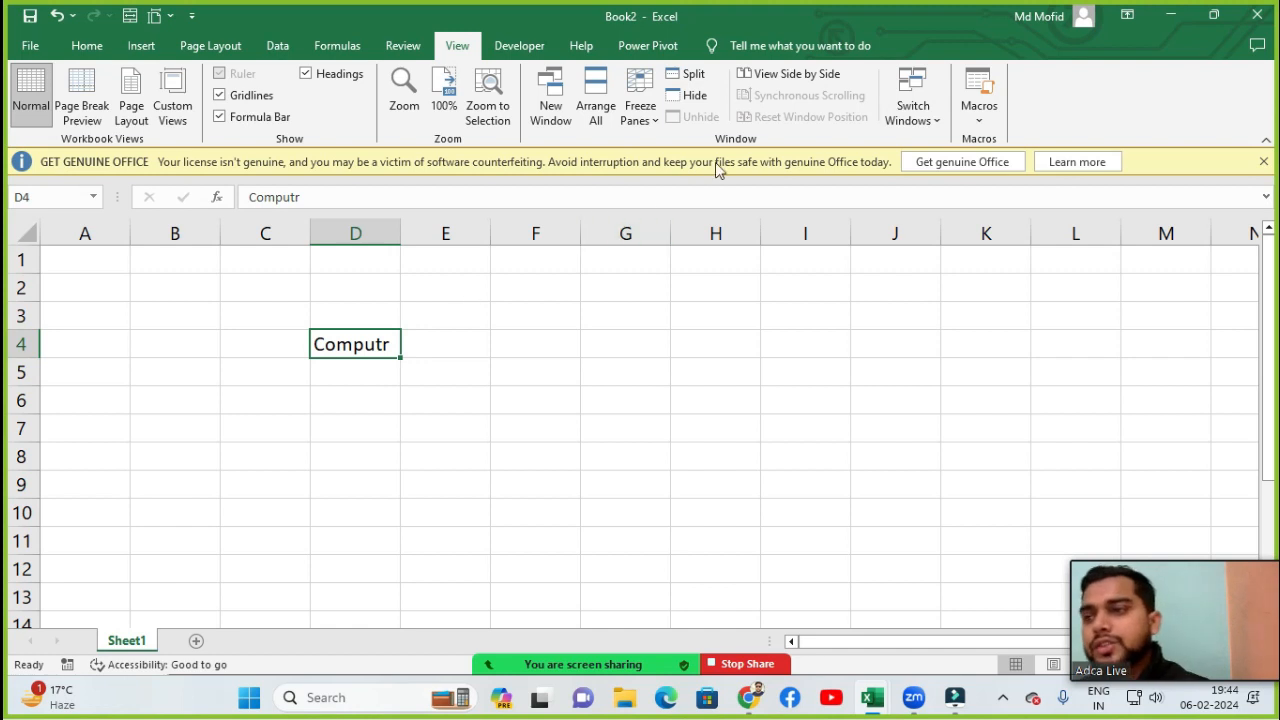
- Run the spelling check and change Computr to the suggested Computer, then dismiss the completion message
click(401, 46)
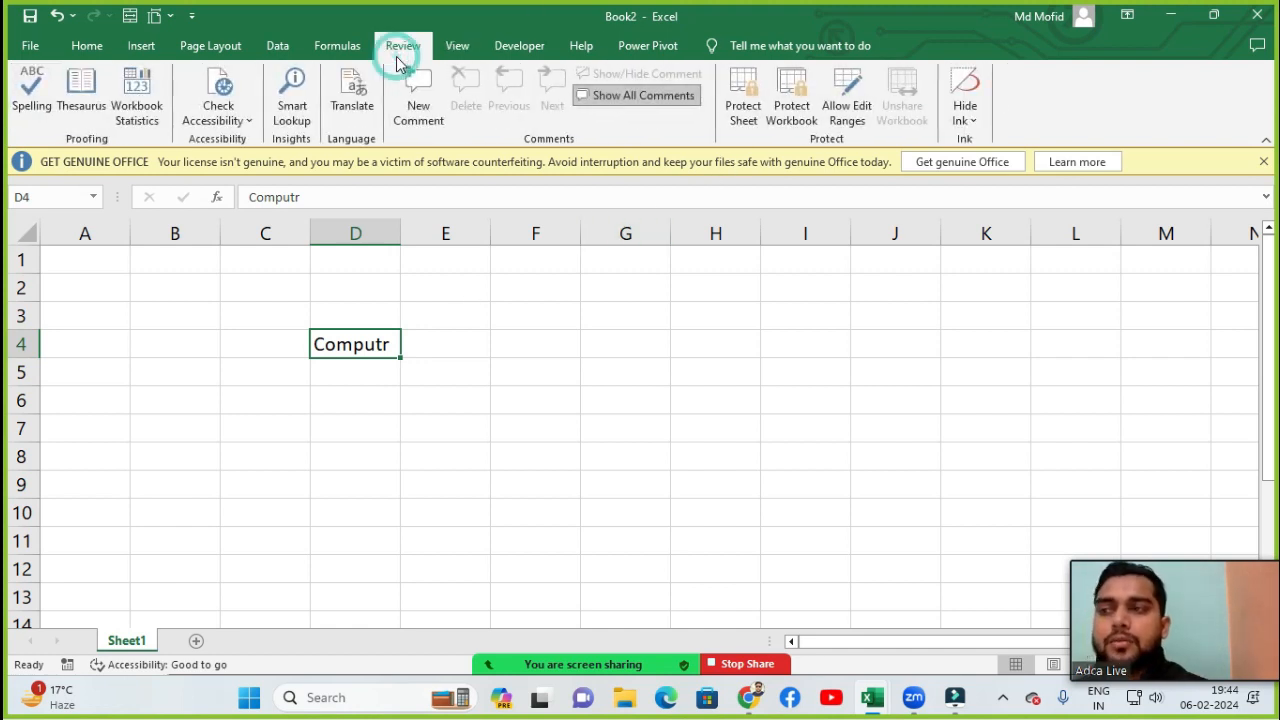
click(32, 114)
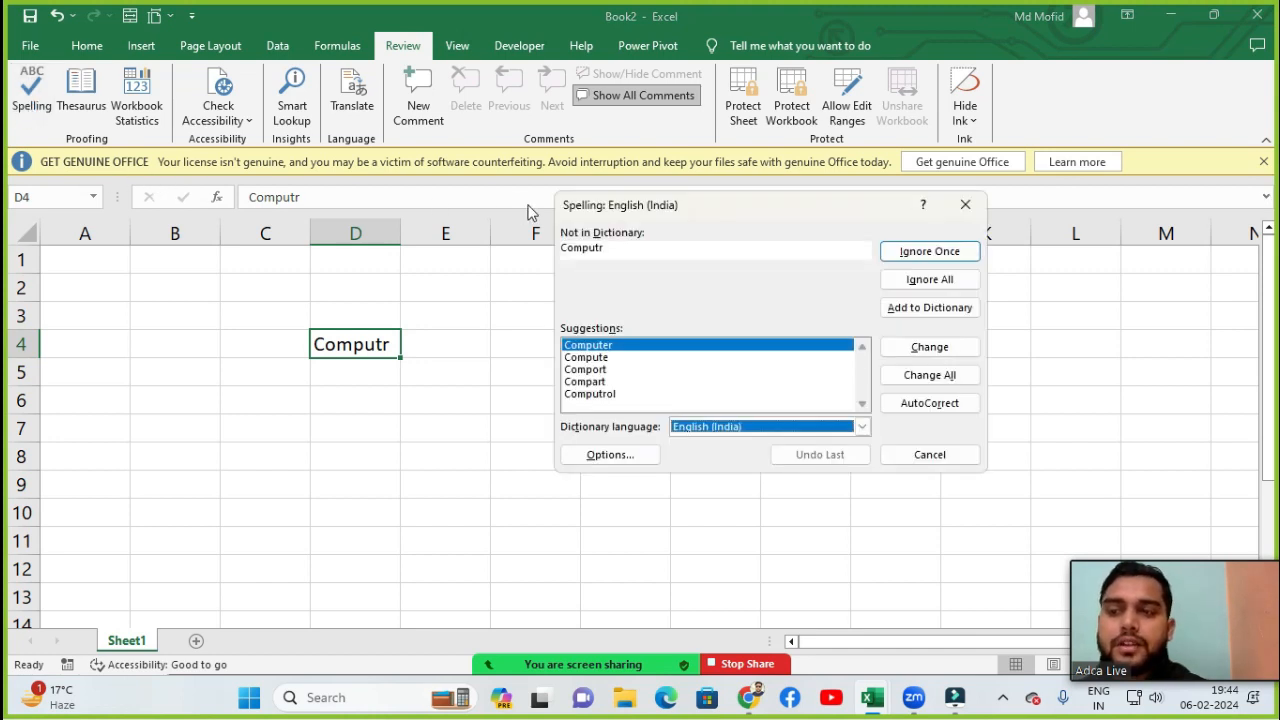
drag(742, 214, 680, 226)
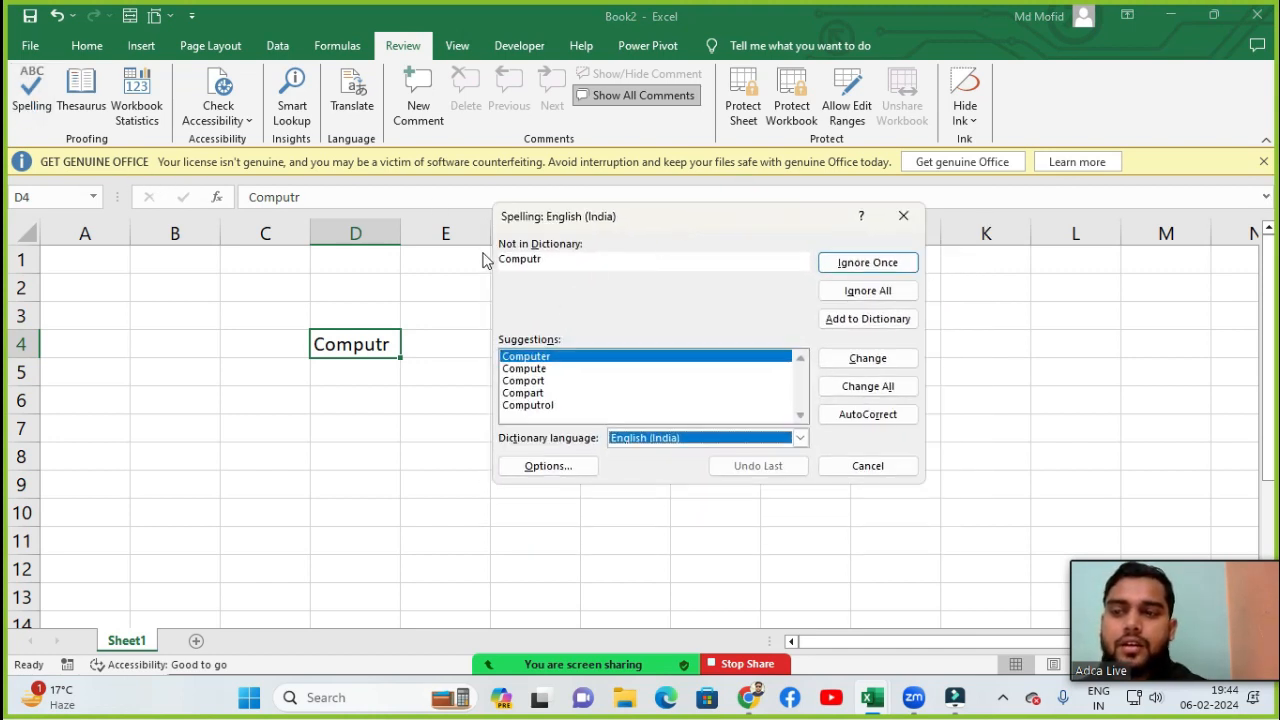
drag(502, 263, 571, 260)
click(566, 261)
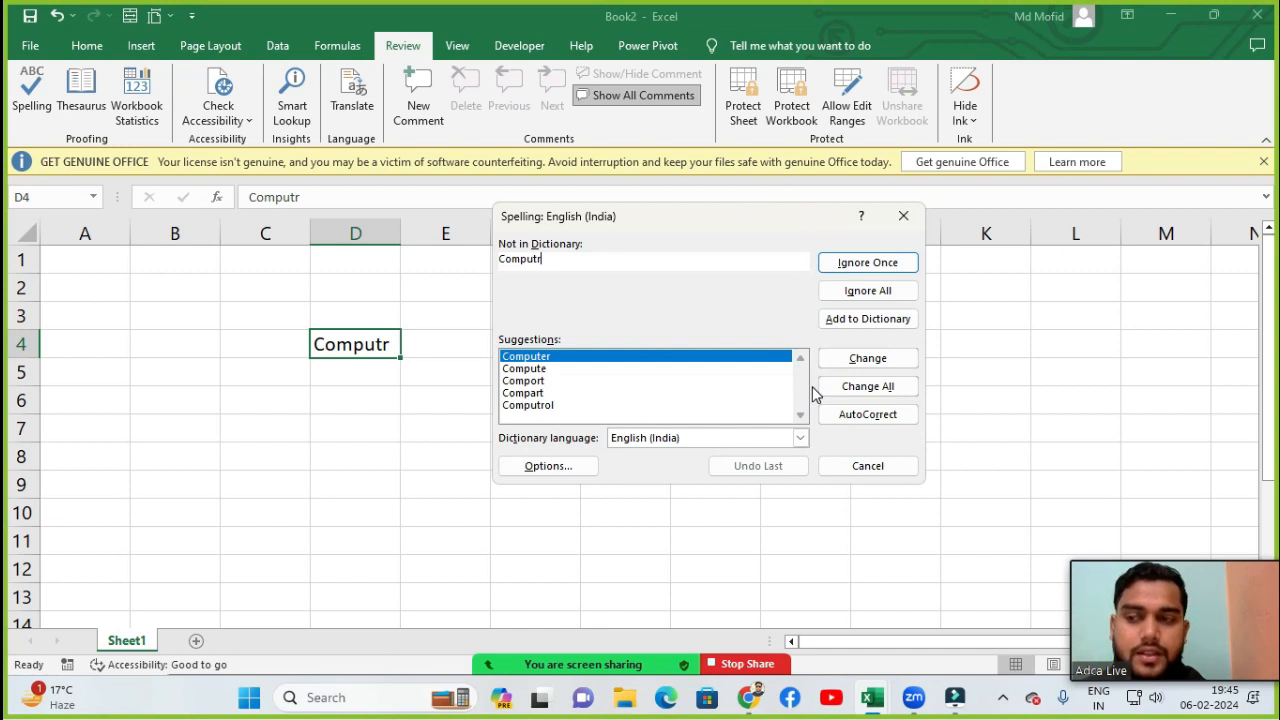
click(866, 362)
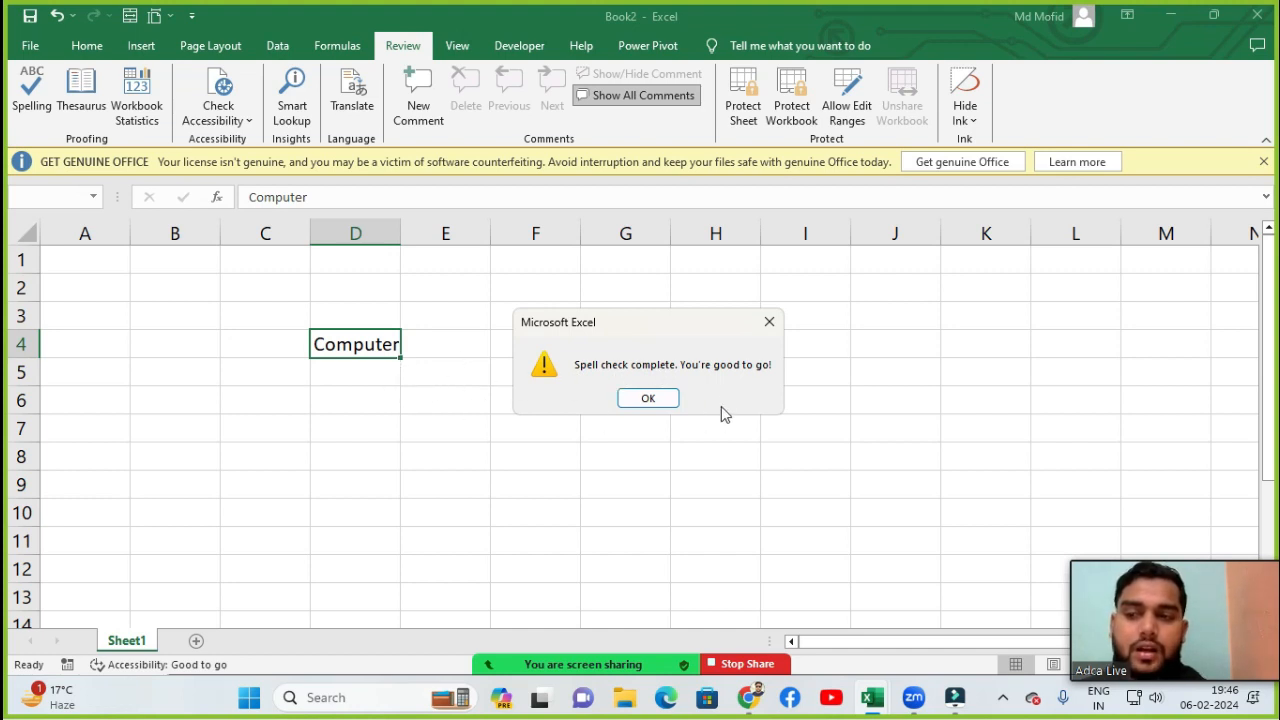
click(650, 399)
- Enter the misspelled word Cetificte in cell E3 and return to that cell
click(449, 434)
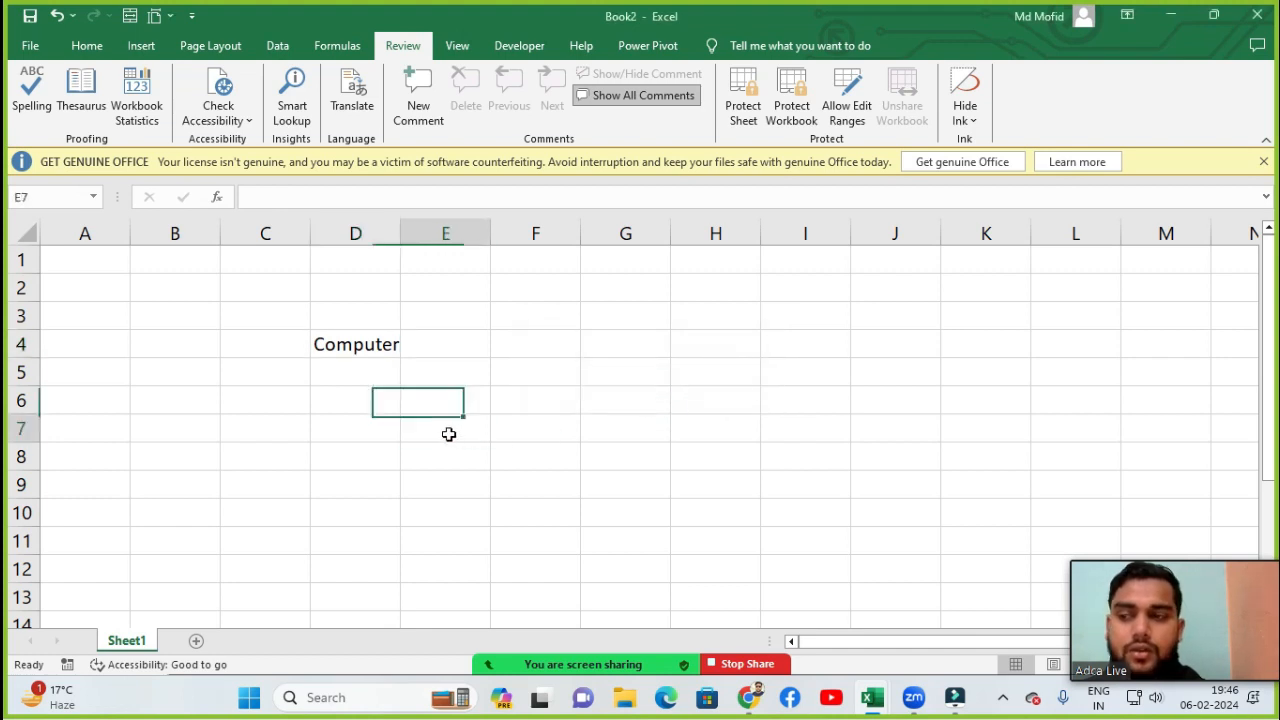
click(371, 350)
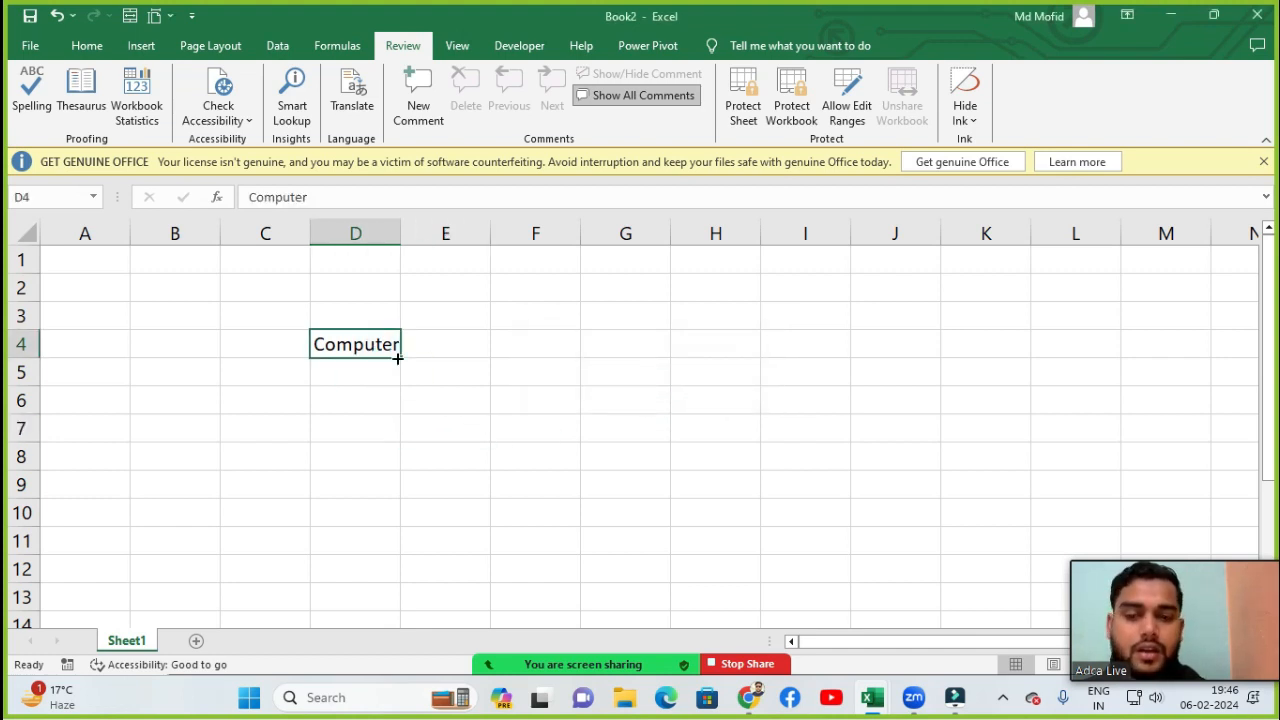
click(427, 390)
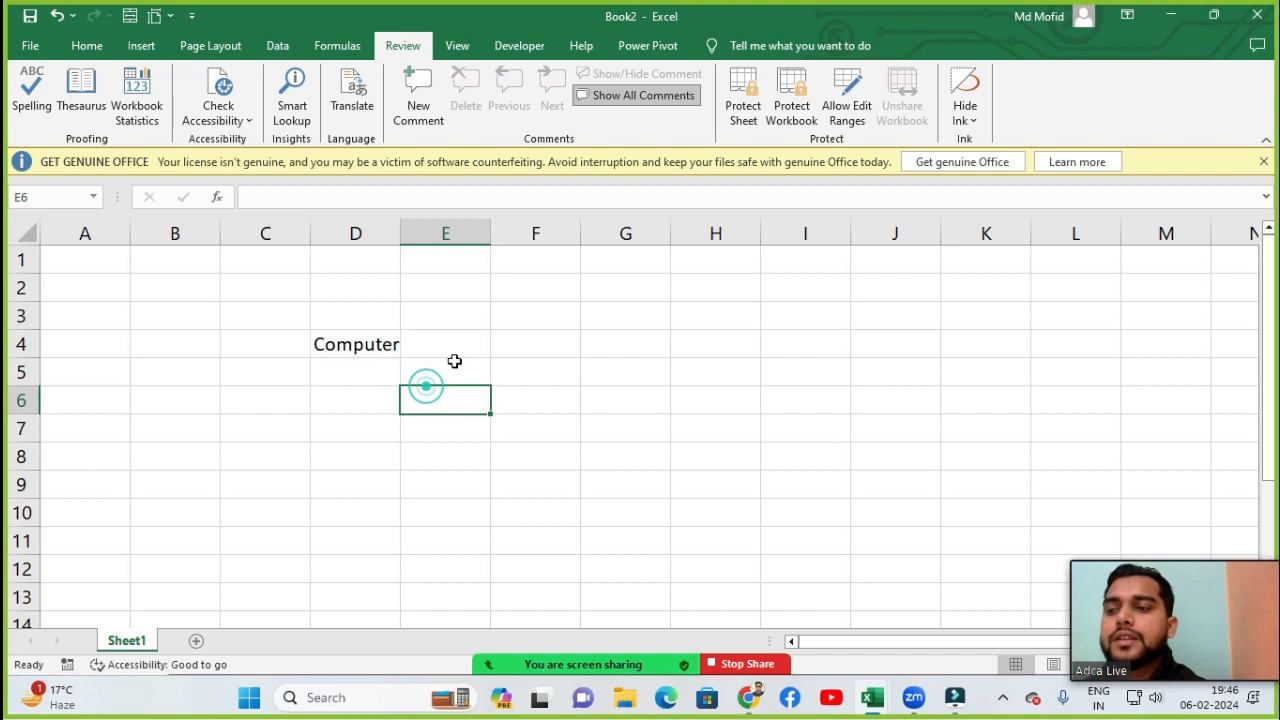
click(478, 306)
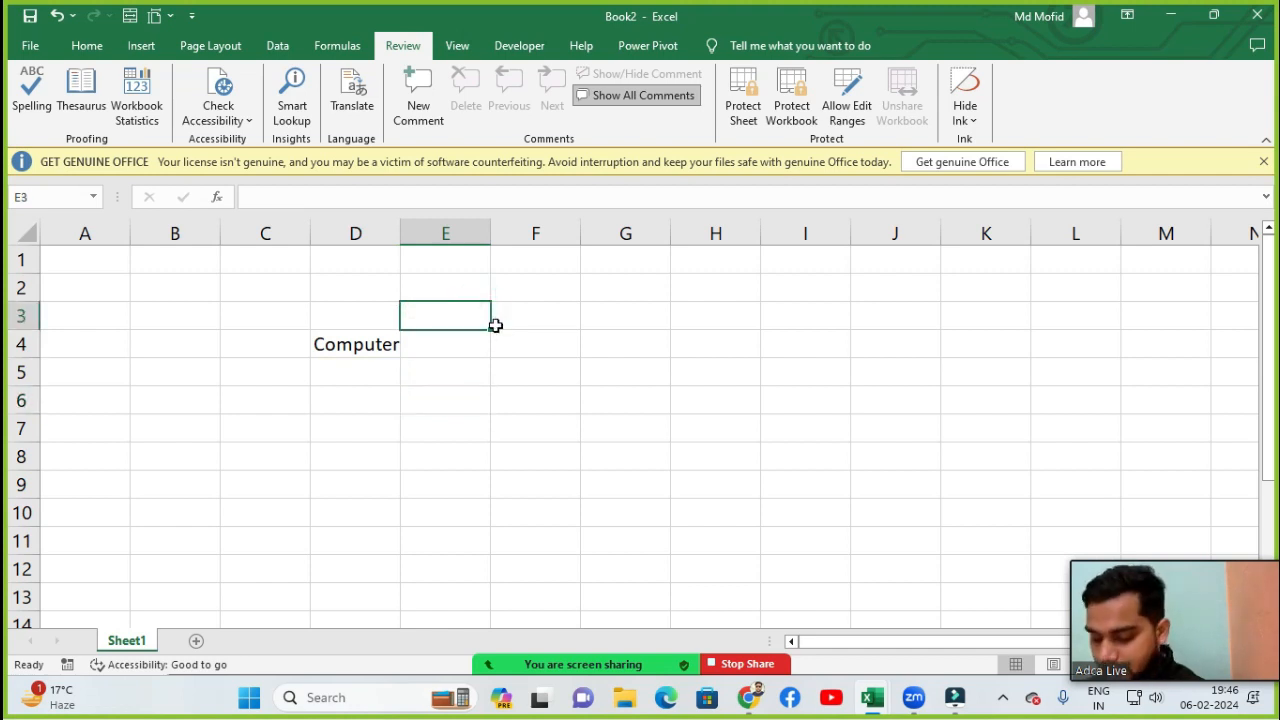
text(C)
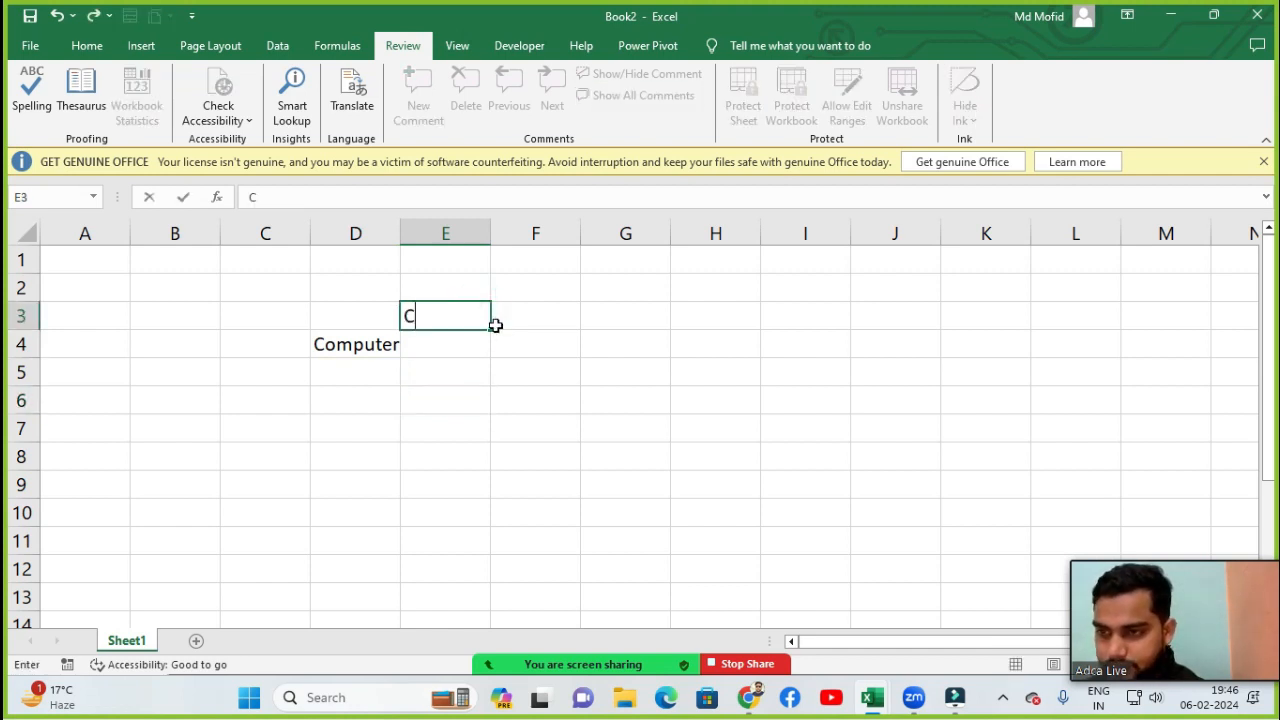
text(etif)
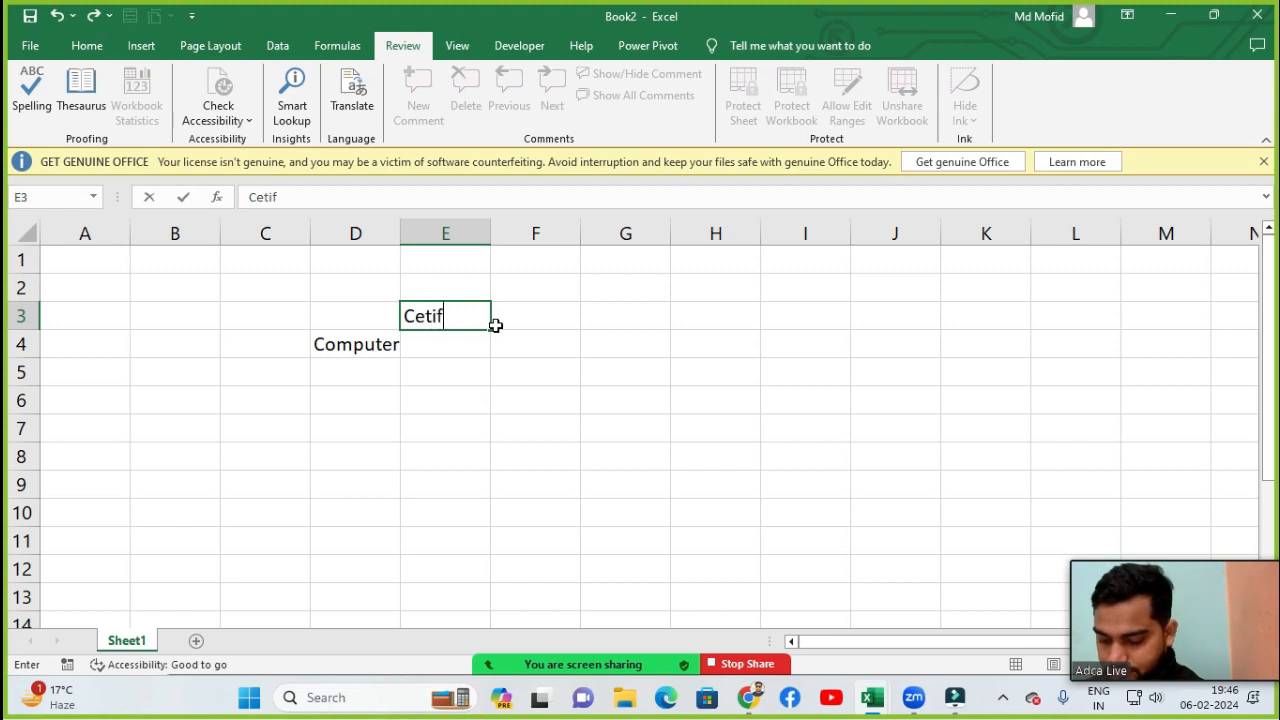
text(icte)
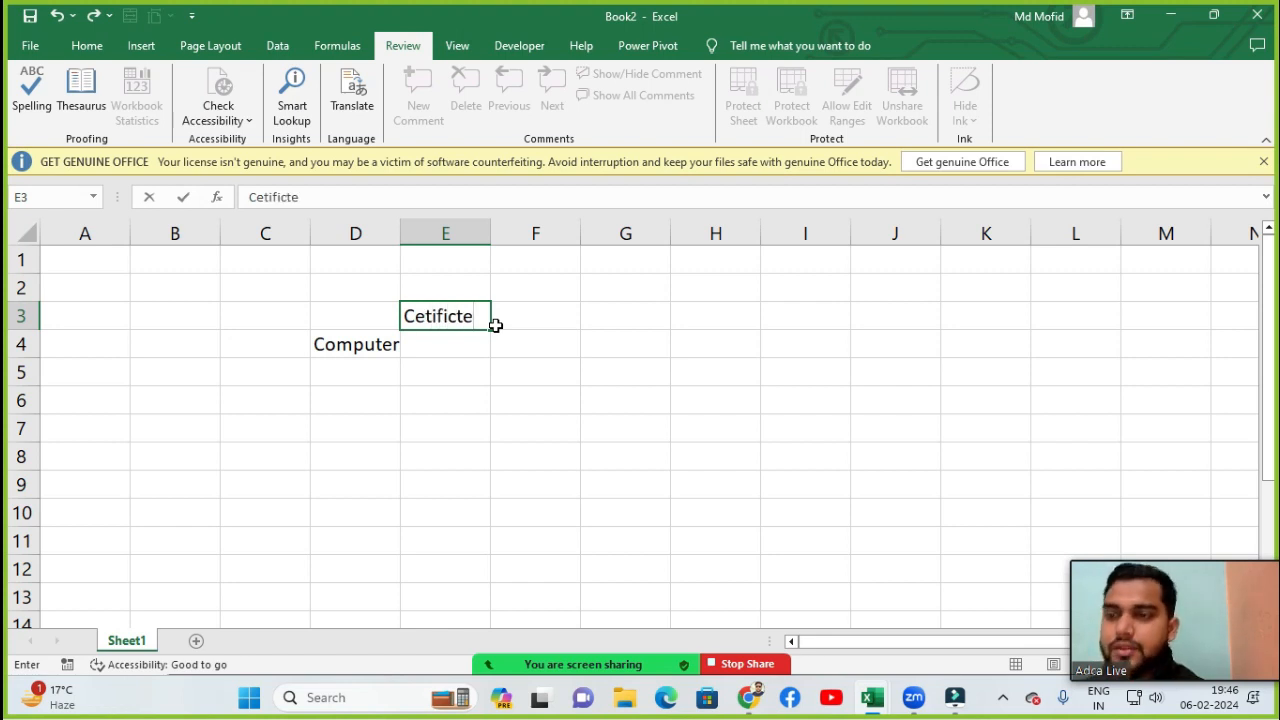
key(Return)
key(Up)
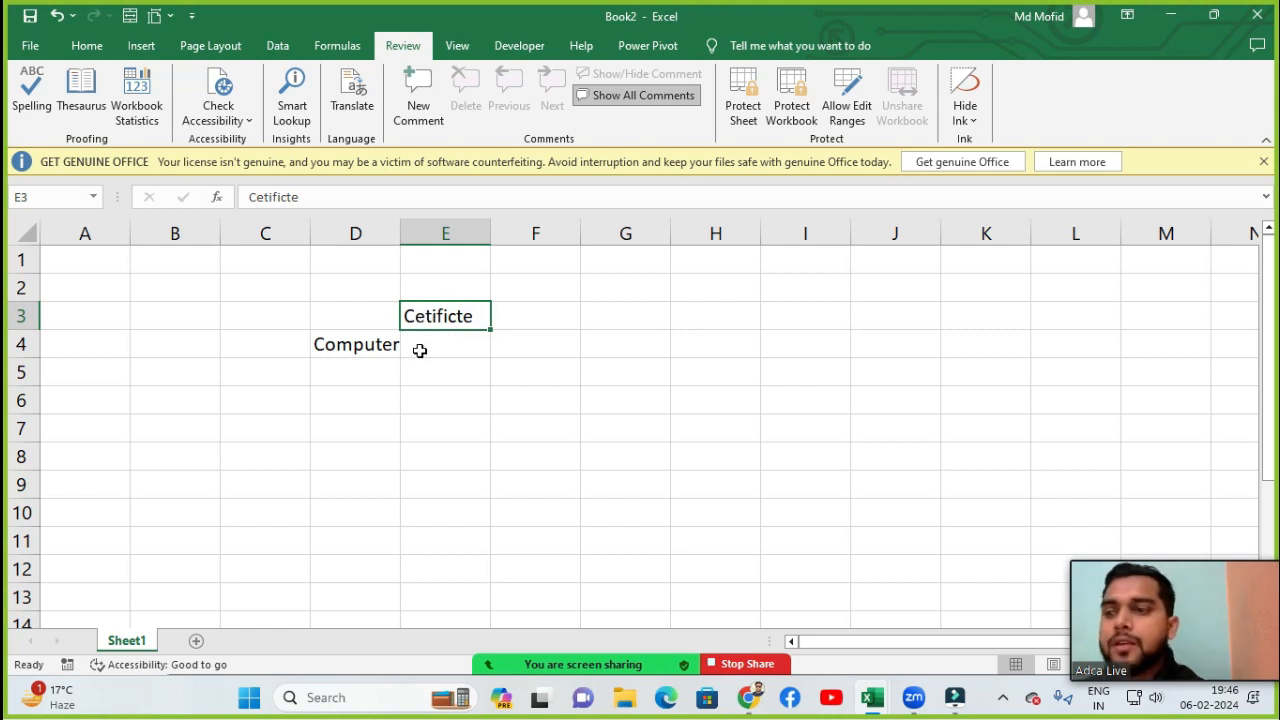
- Spell-check again, change Cetificte to Certificate, continue checking from the sheet's start and dismiss the completion message
click(33, 95)
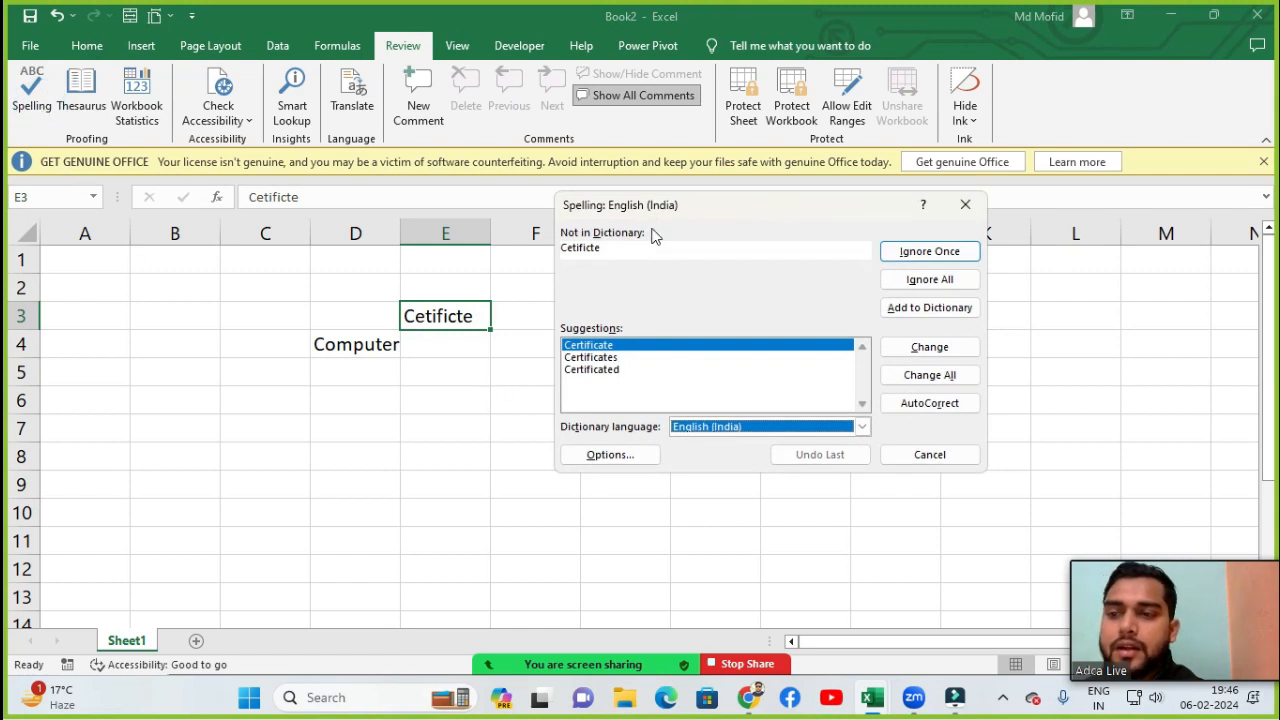
drag(692, 213, 737, 211)
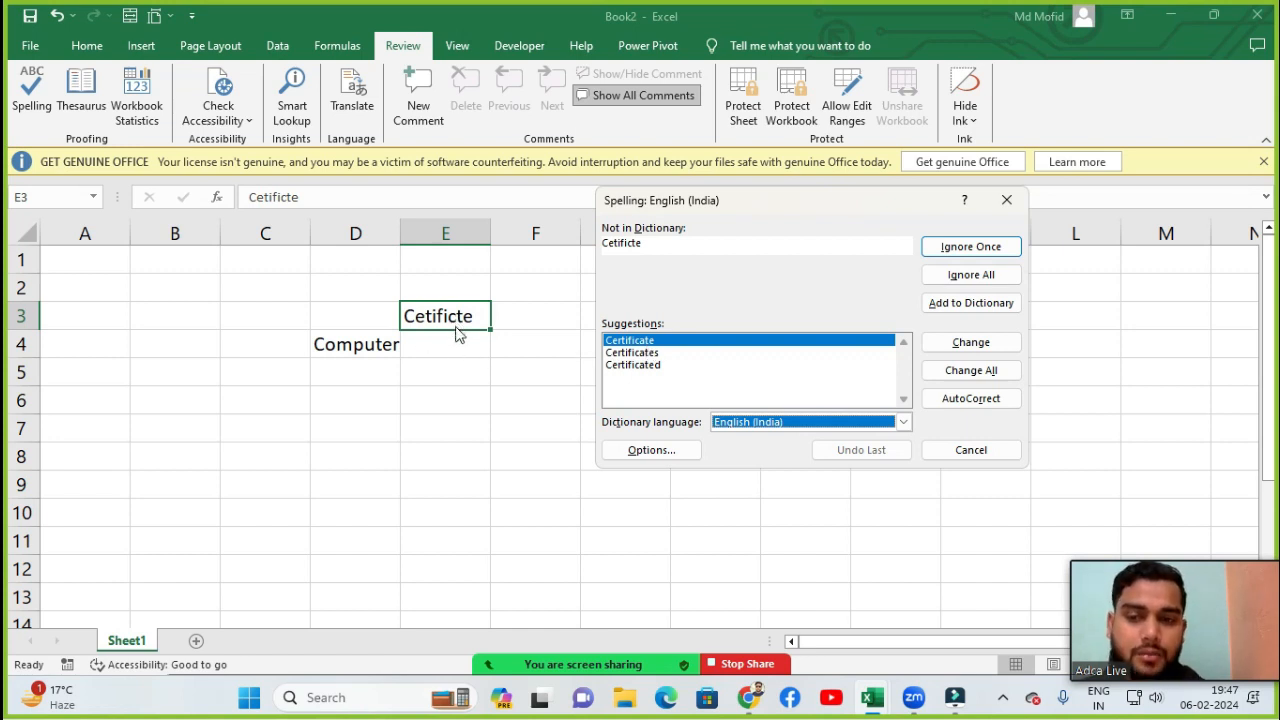
click(966, 350)
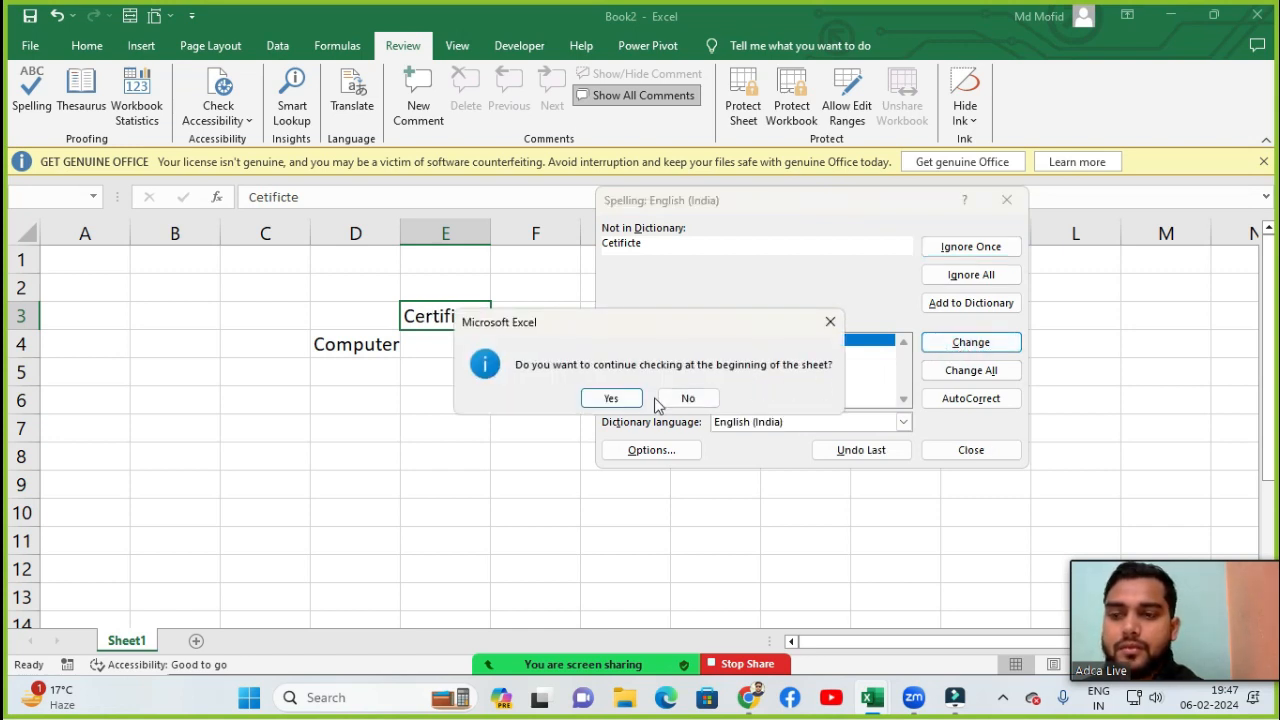
click(610, 399)
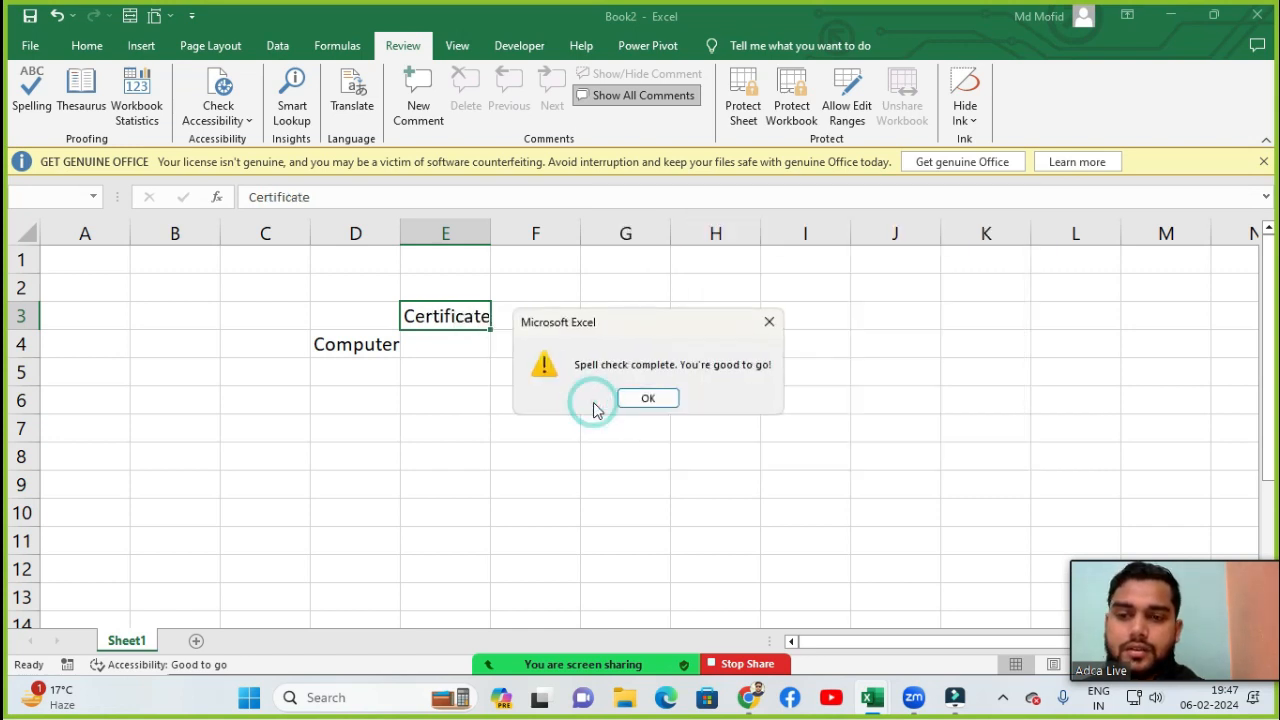
click(646, 399)
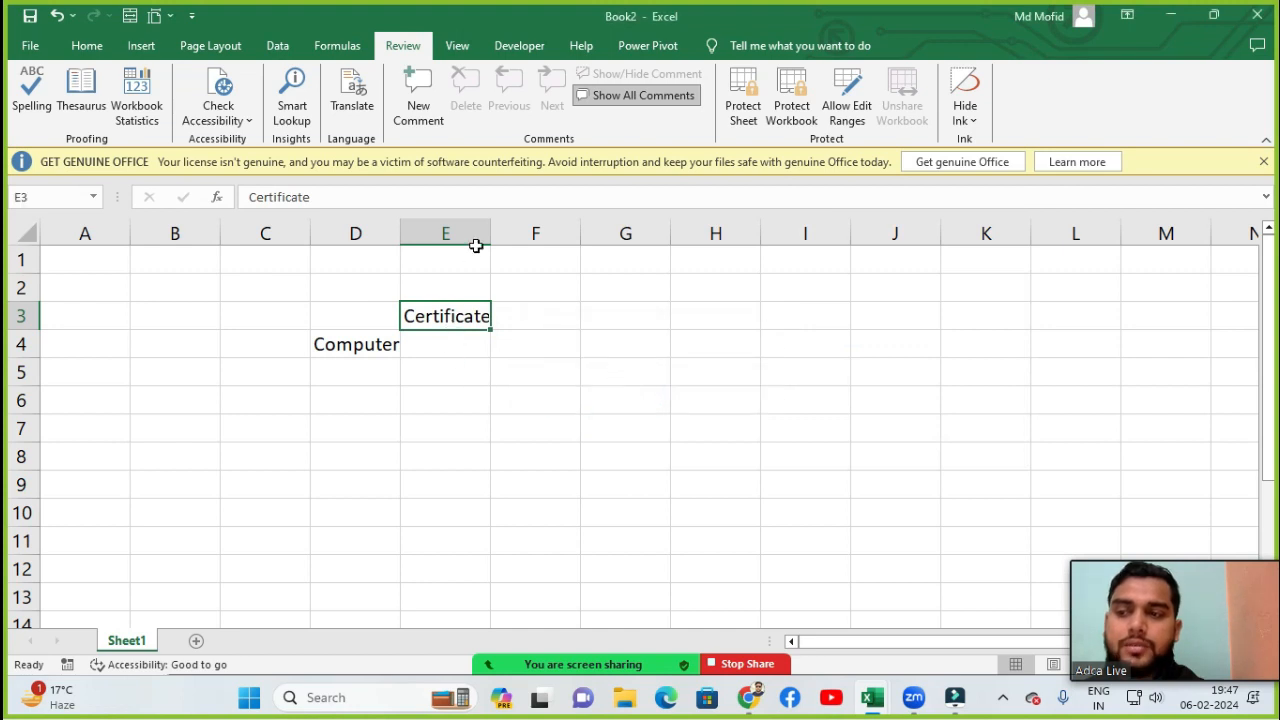
- Widen column E slightly and open the Thesaurus for the word Certificate
drag(490, 228, 501, 228)
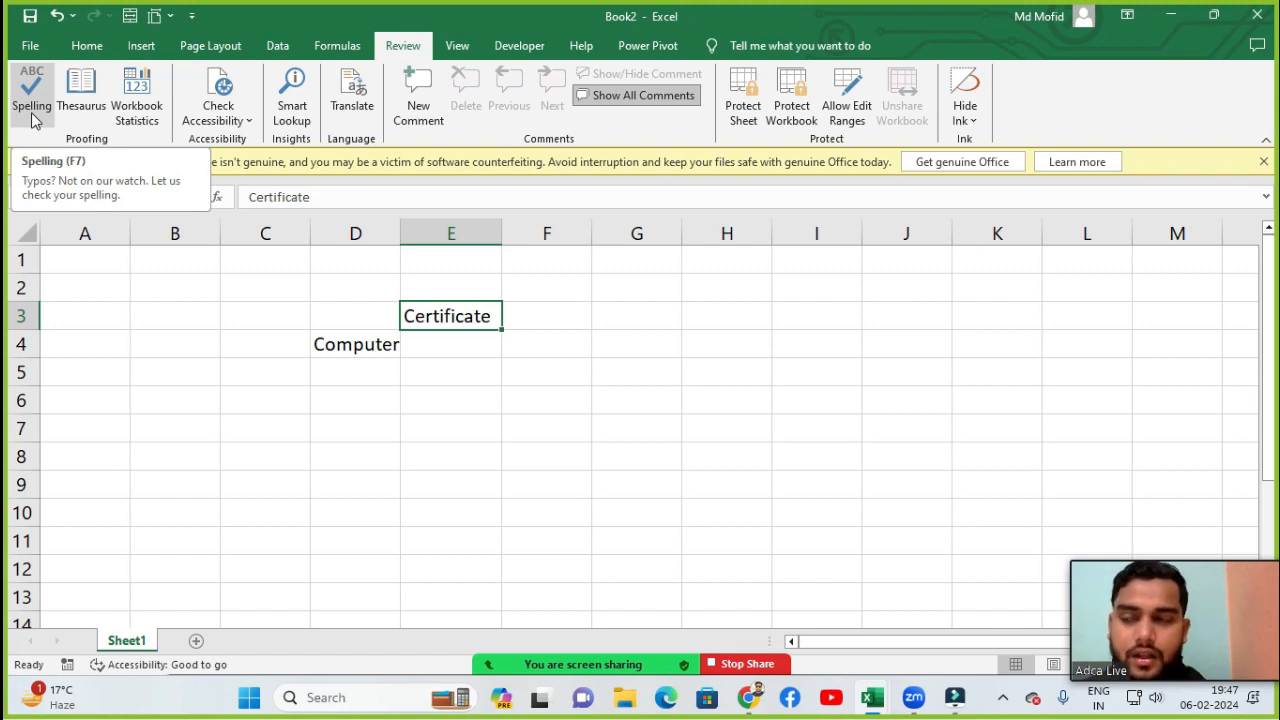
click(80, 100)
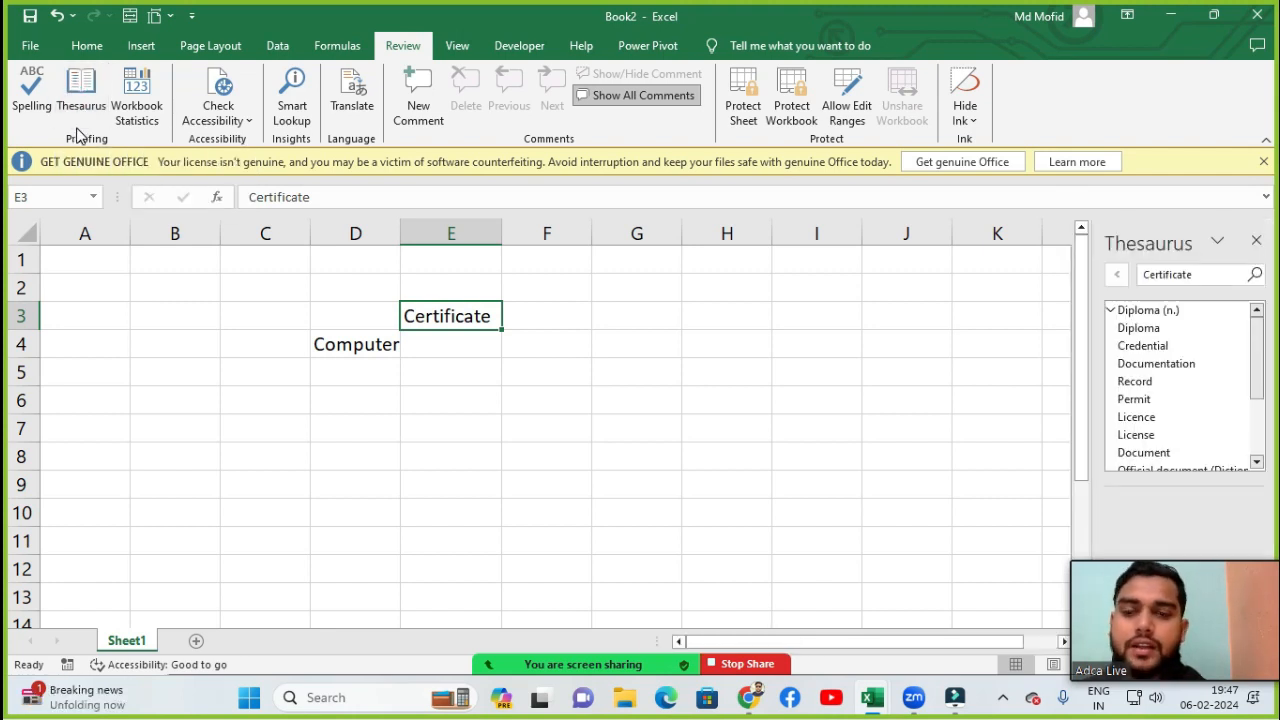
- Close and reopen the Thesaurus, then browse the synonyms listed for Certificate
click(1256, 241)
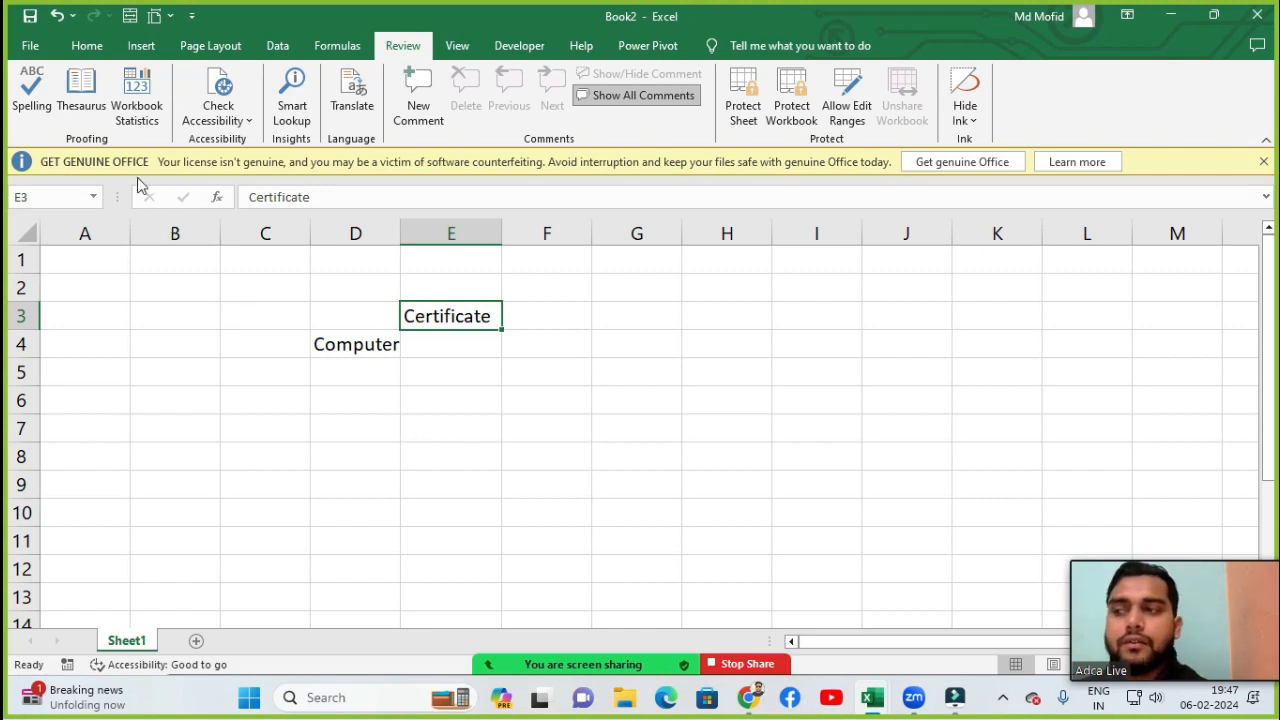
click(66, 115)
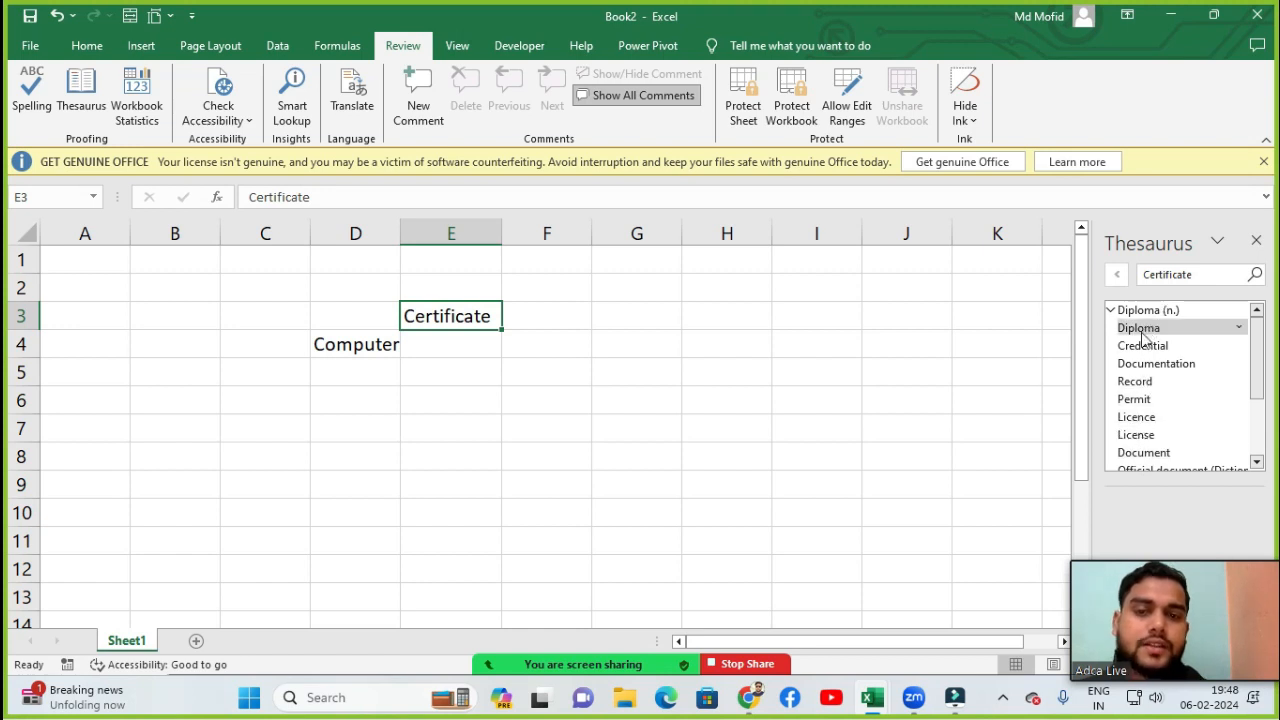
drag(1256, 326, 1265, 412)
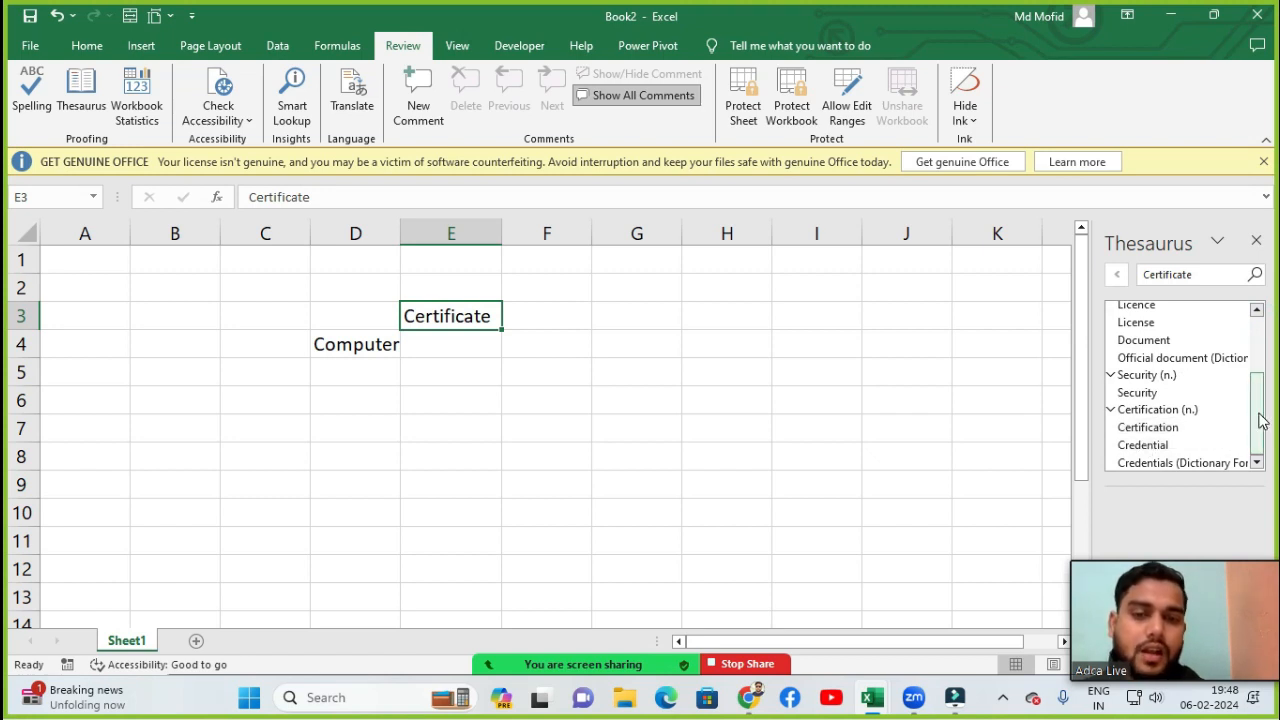
drag(1259, 421, 1257, 338)
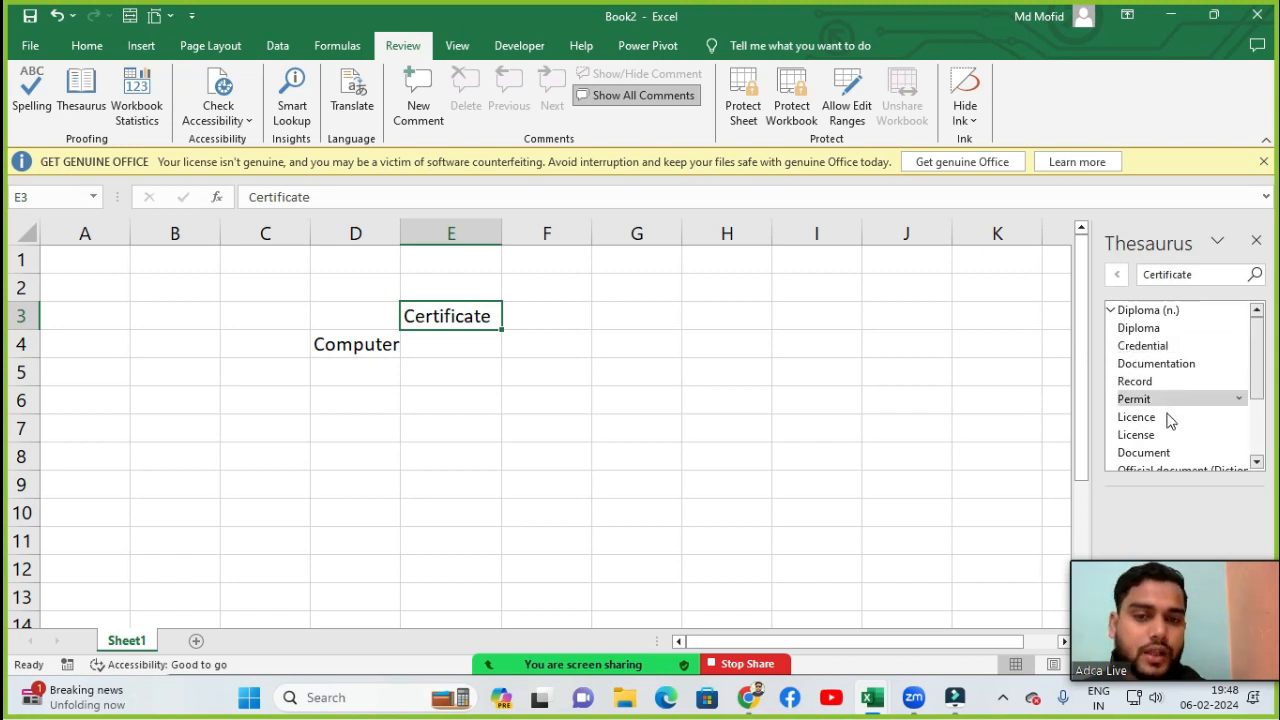
- Look up synonyms for the word Book in the Thesaurus, browse the results and close the pane
click(1197, 277)
drag(1197, 277, 1063, 287)
click(1060, 286)
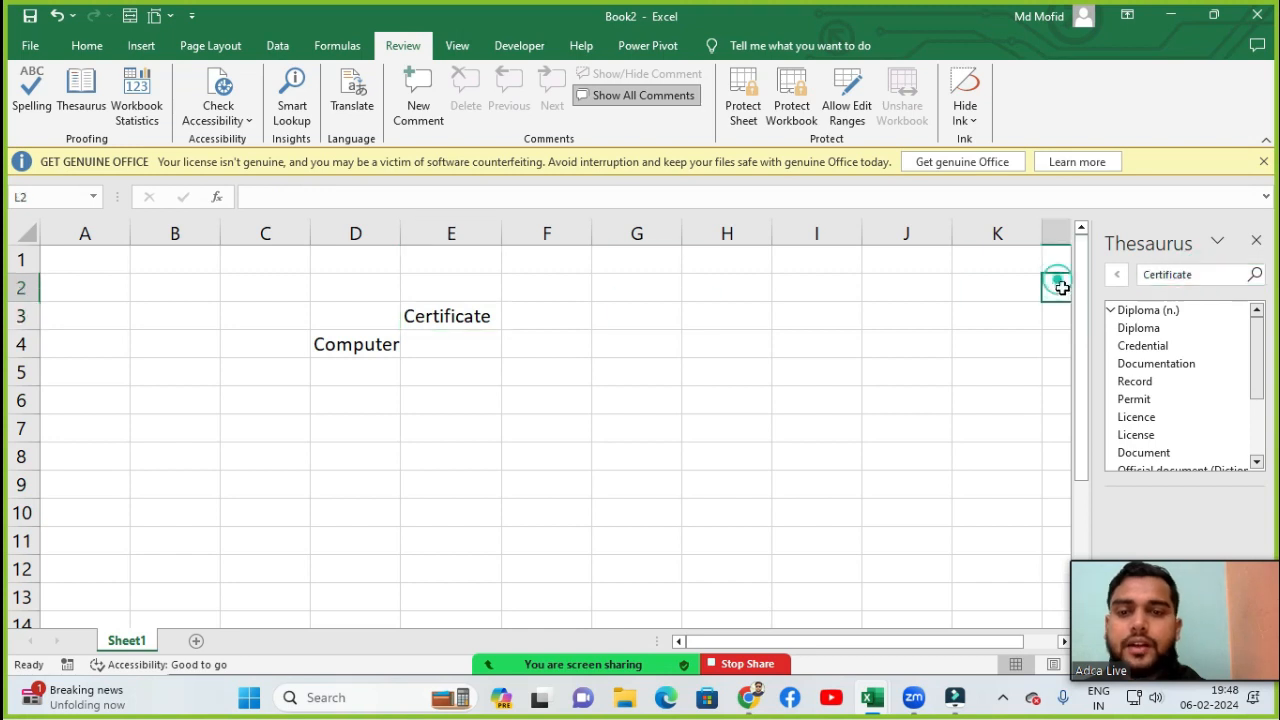
drag(1196, 274, 1117, 281)
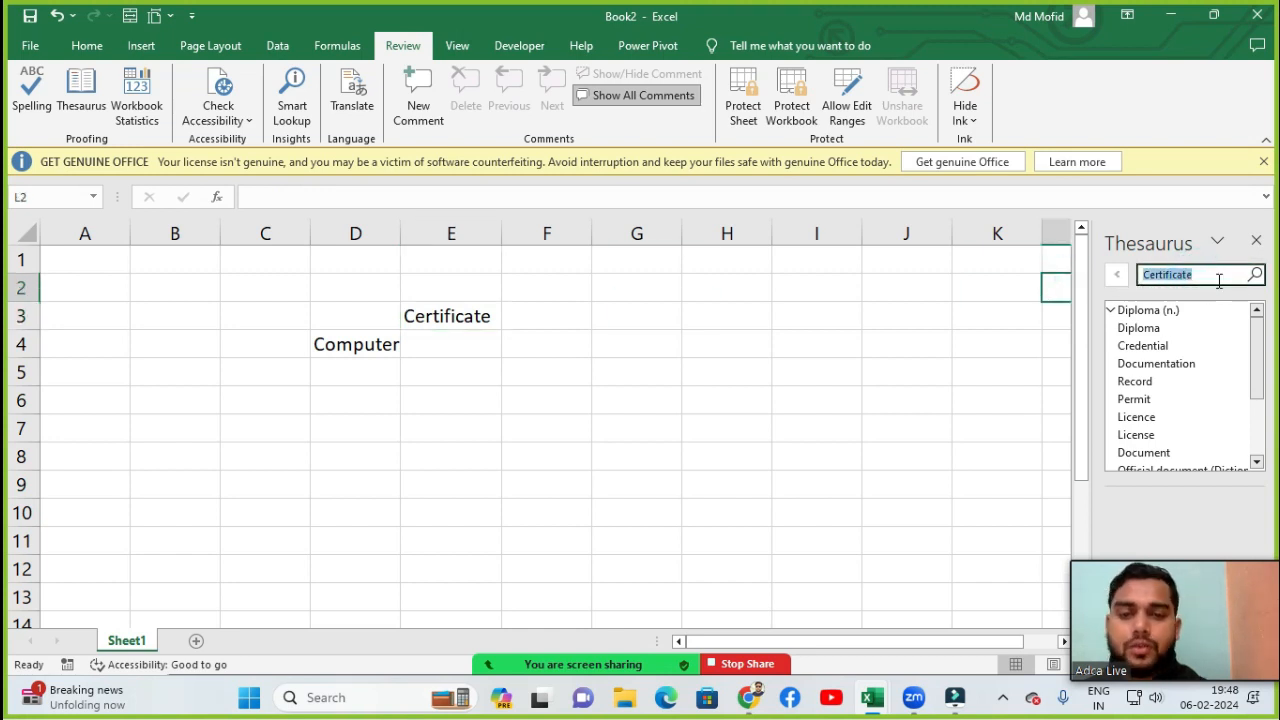
text(Book)
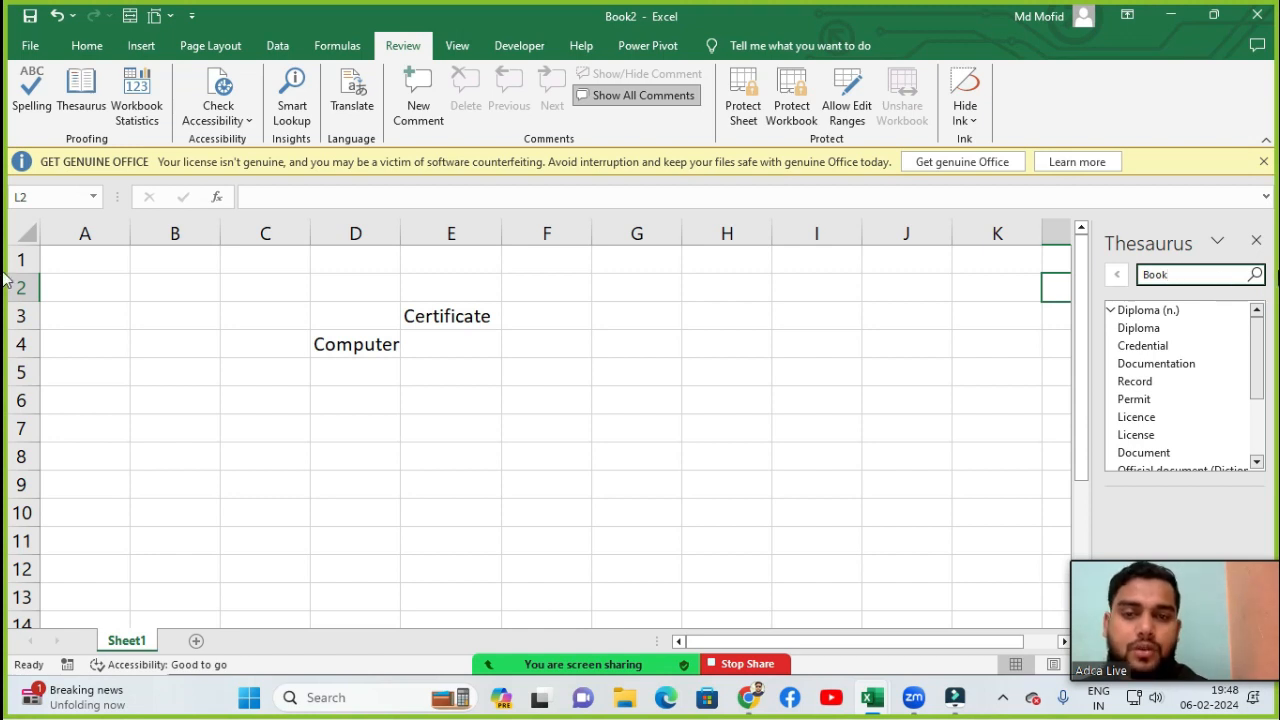
click(1255, 276)
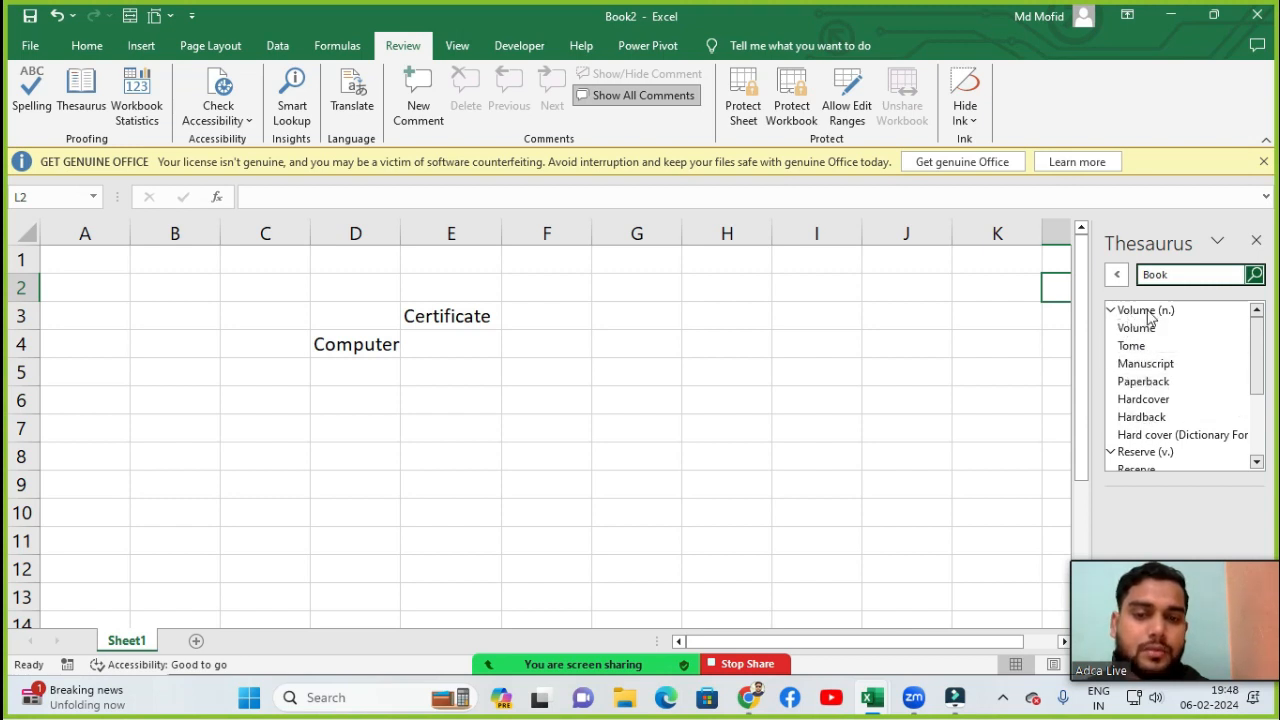
drag(1256, 347, 1261, 443)
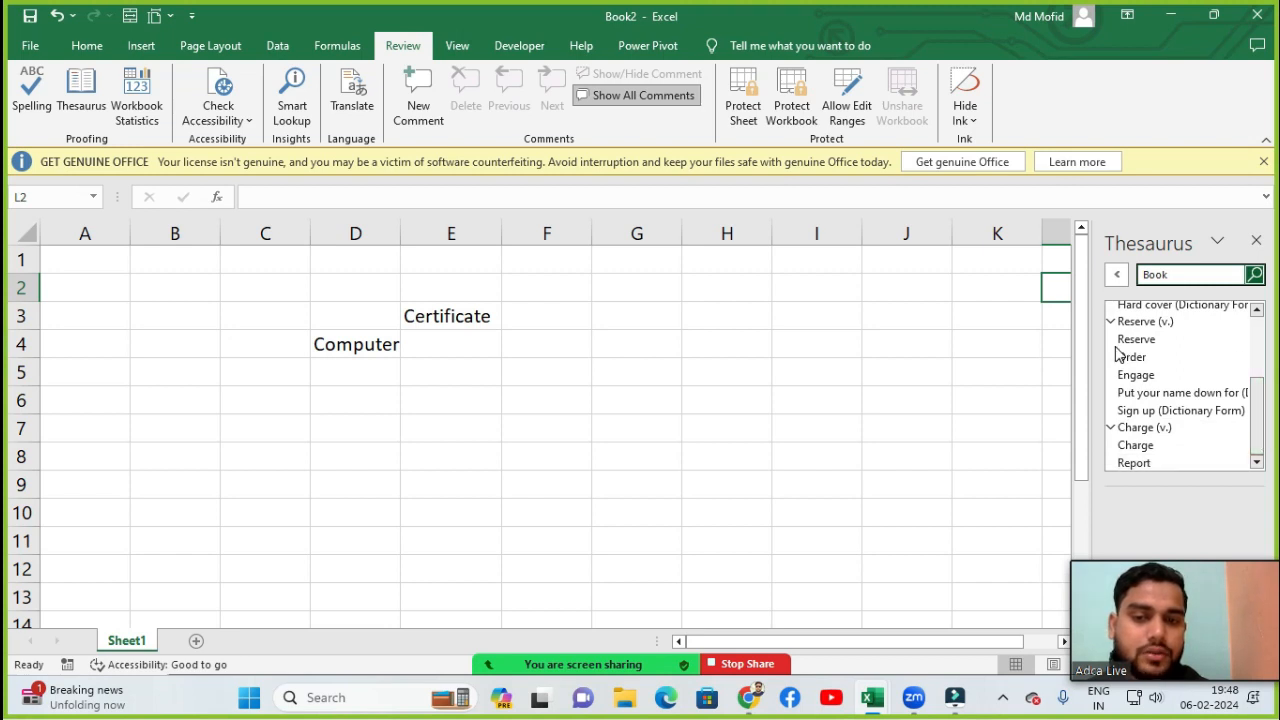
scroll(1250, 409, up, 3)
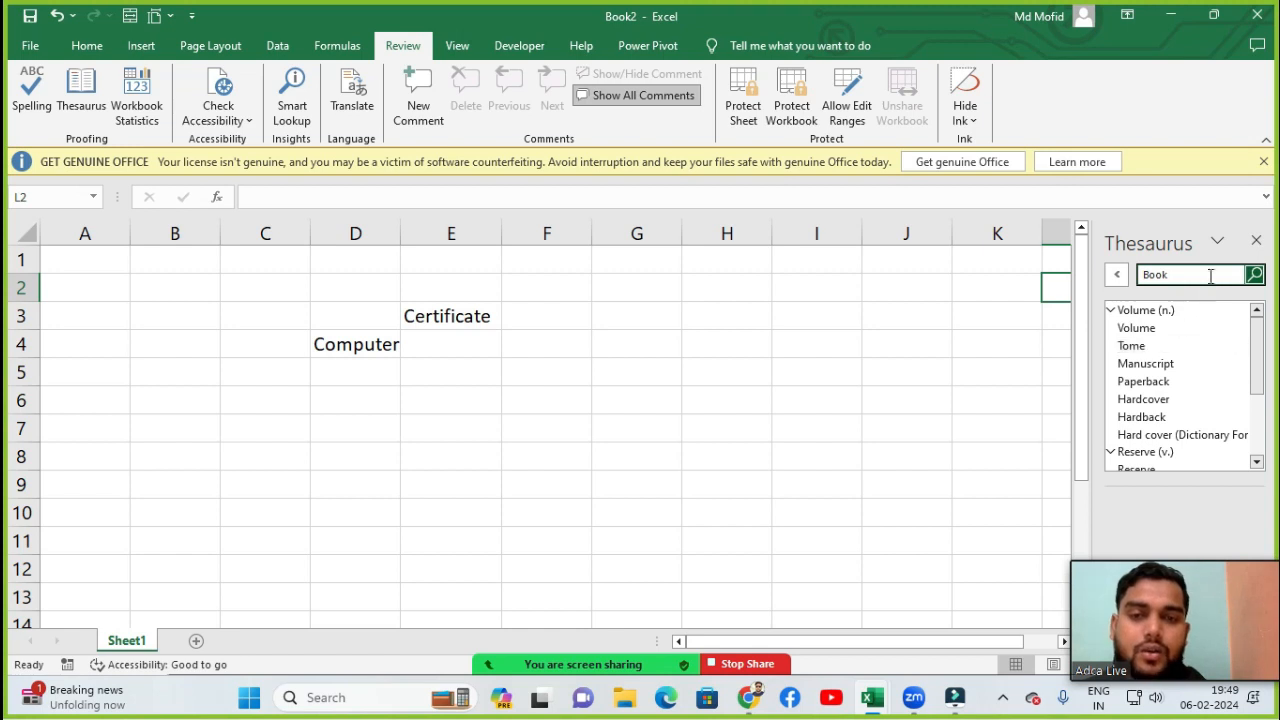
click(1256, 240)
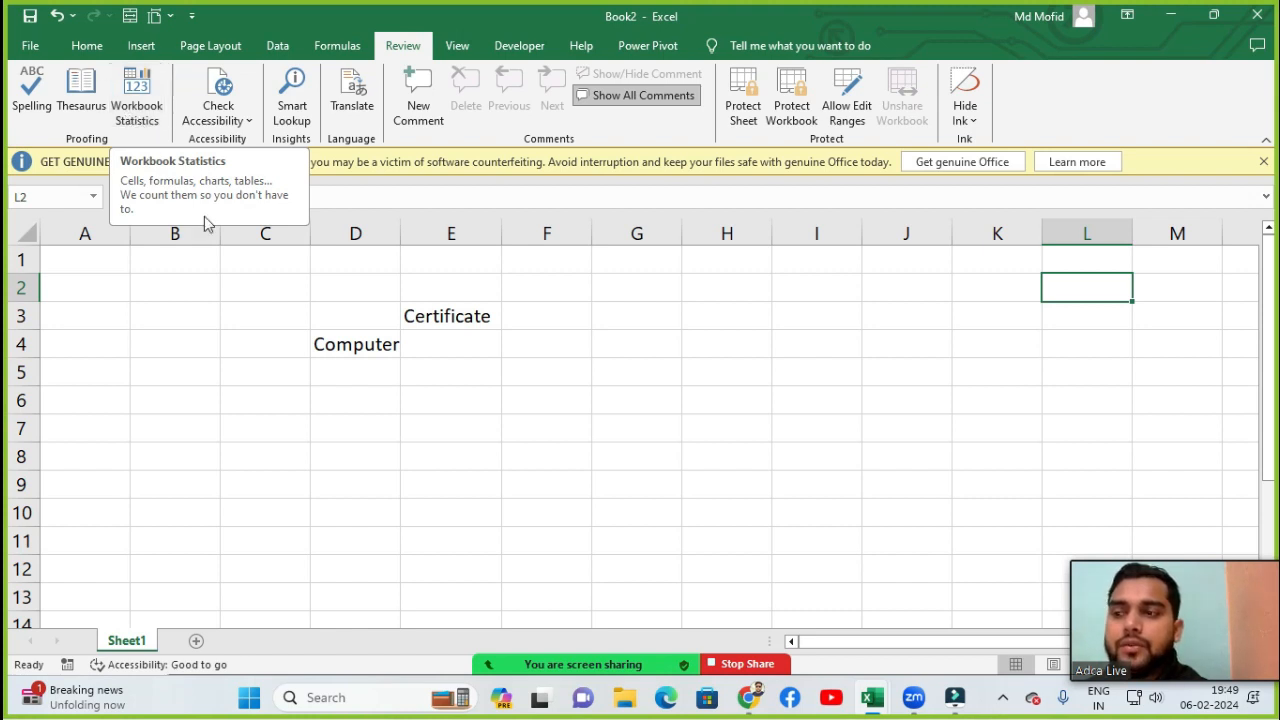
- Select the range C1:E6 and delete its contents
click(315, 363)
drag(294, 271, 460, 399)
key(Delete)
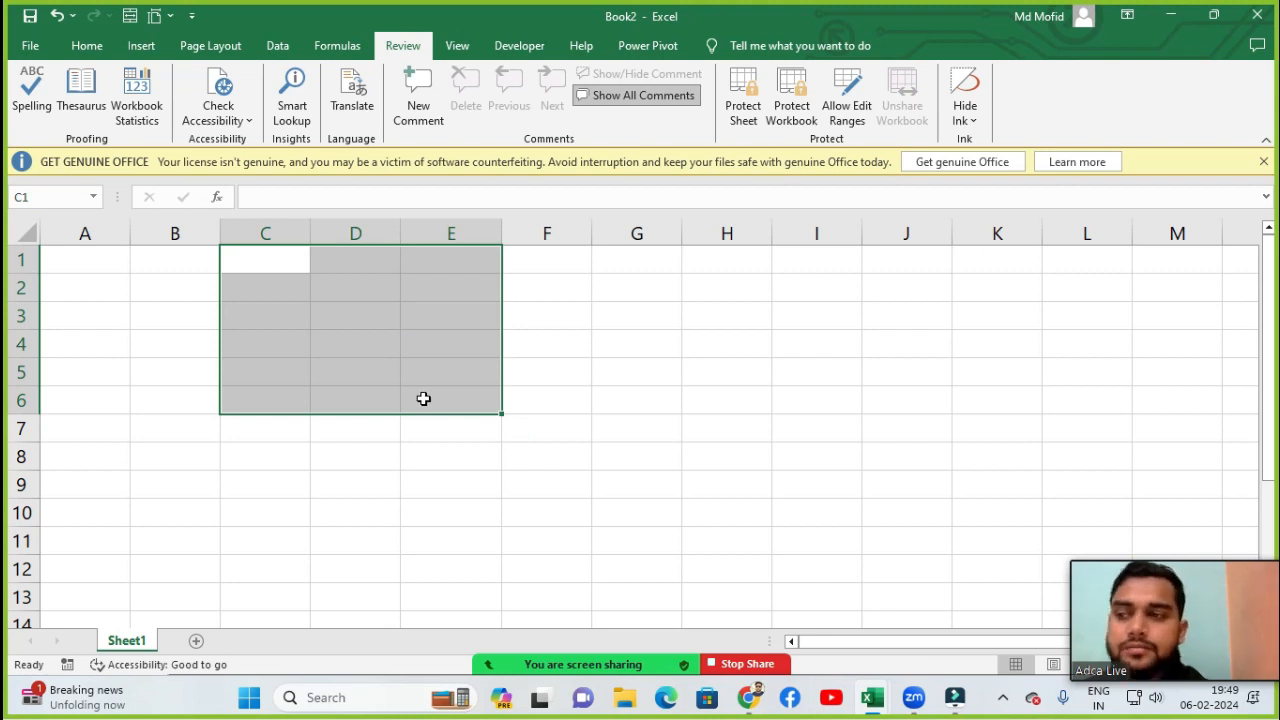
click(345, 358)
click(230, 312)
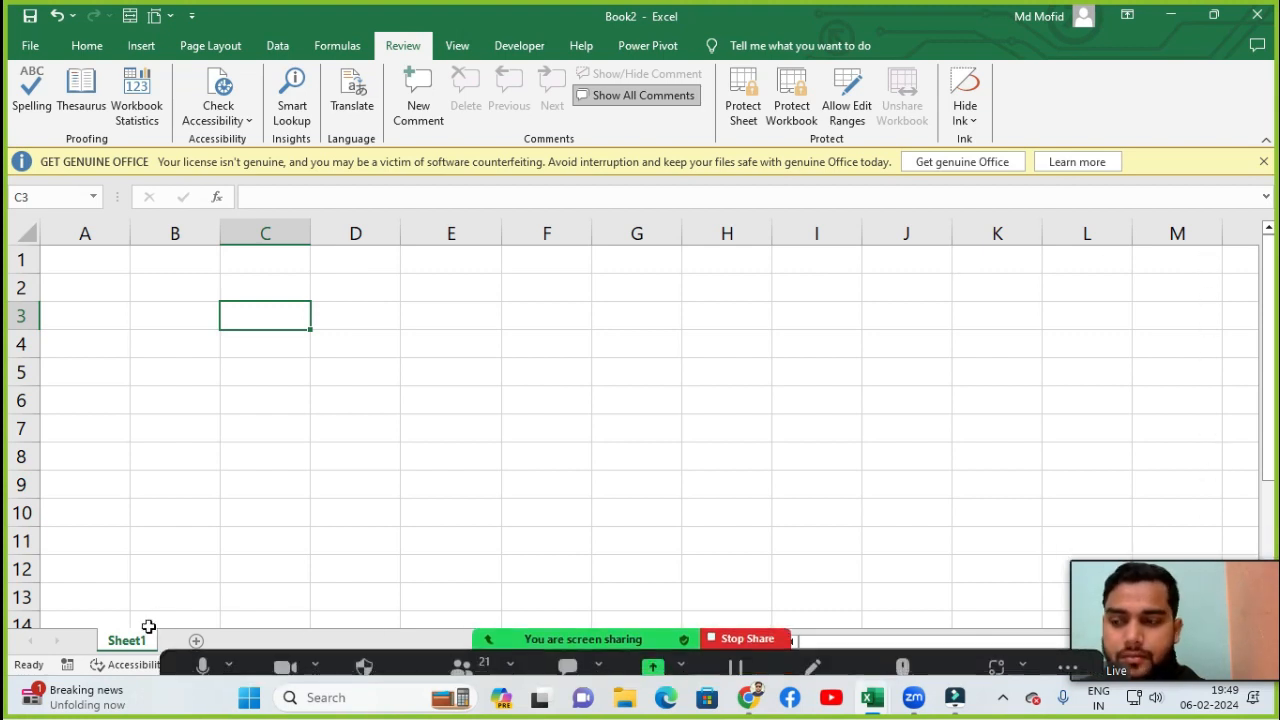
click(323, 347)
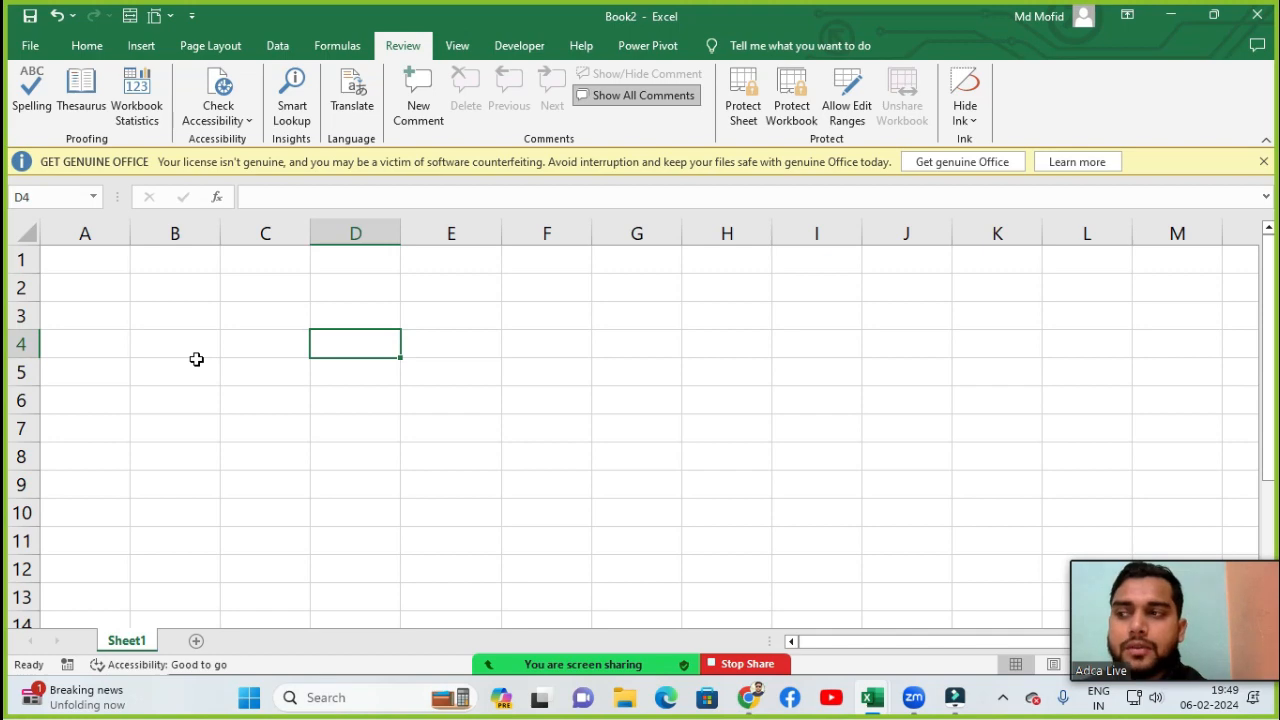
- Open the recent workbook Book1
click(31, 46)
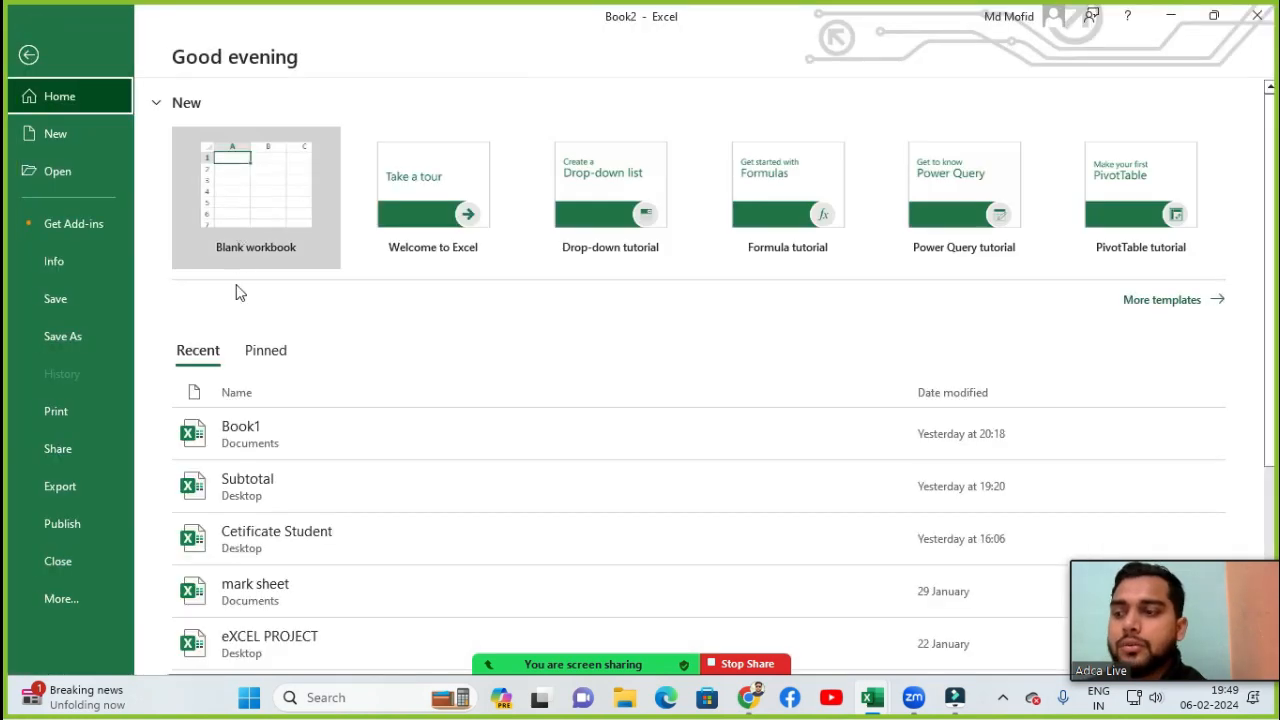
click(240, 448)
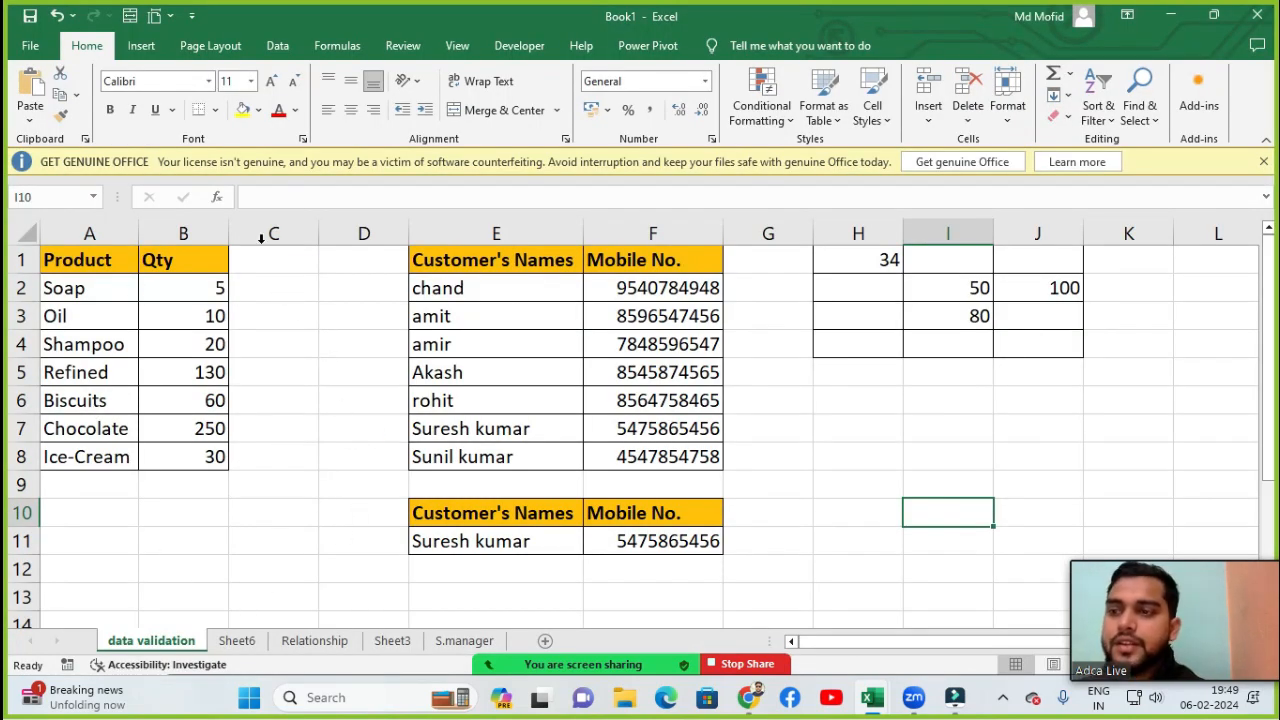
- Open Workbook Statistics for the data validation sheet, move the dialog aside and close it
click(331, 454)
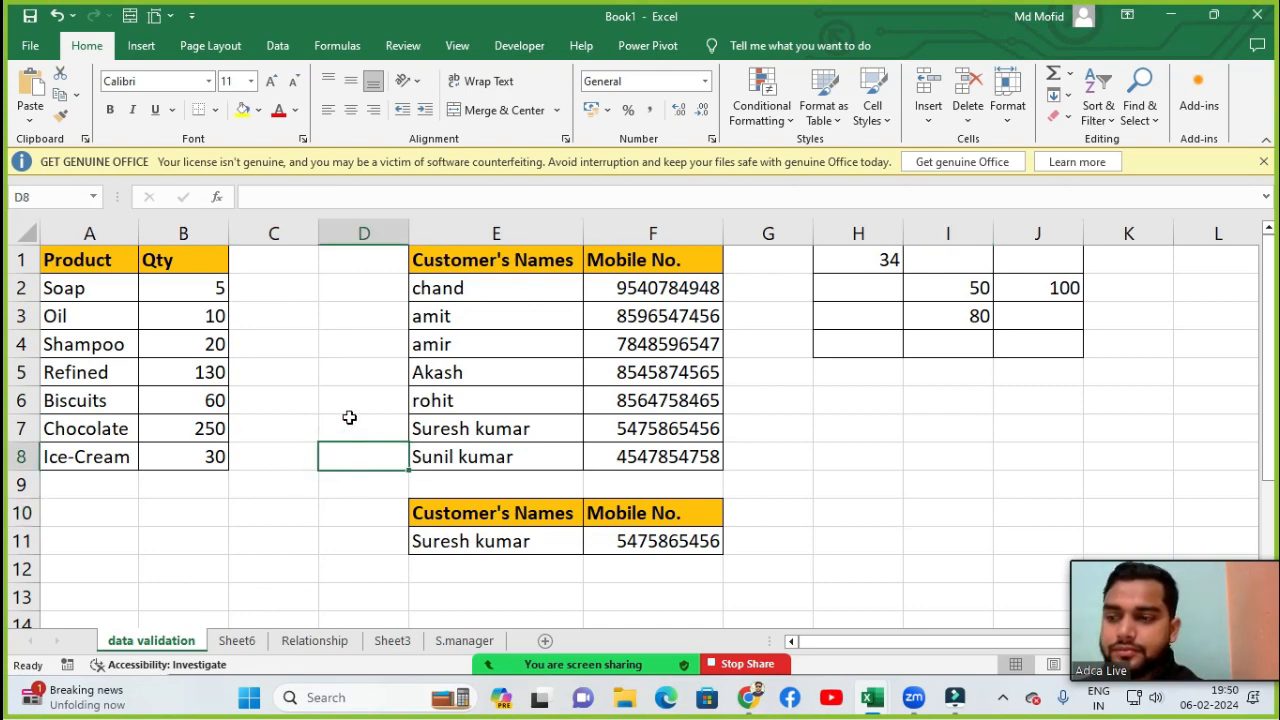
click(349, 418)
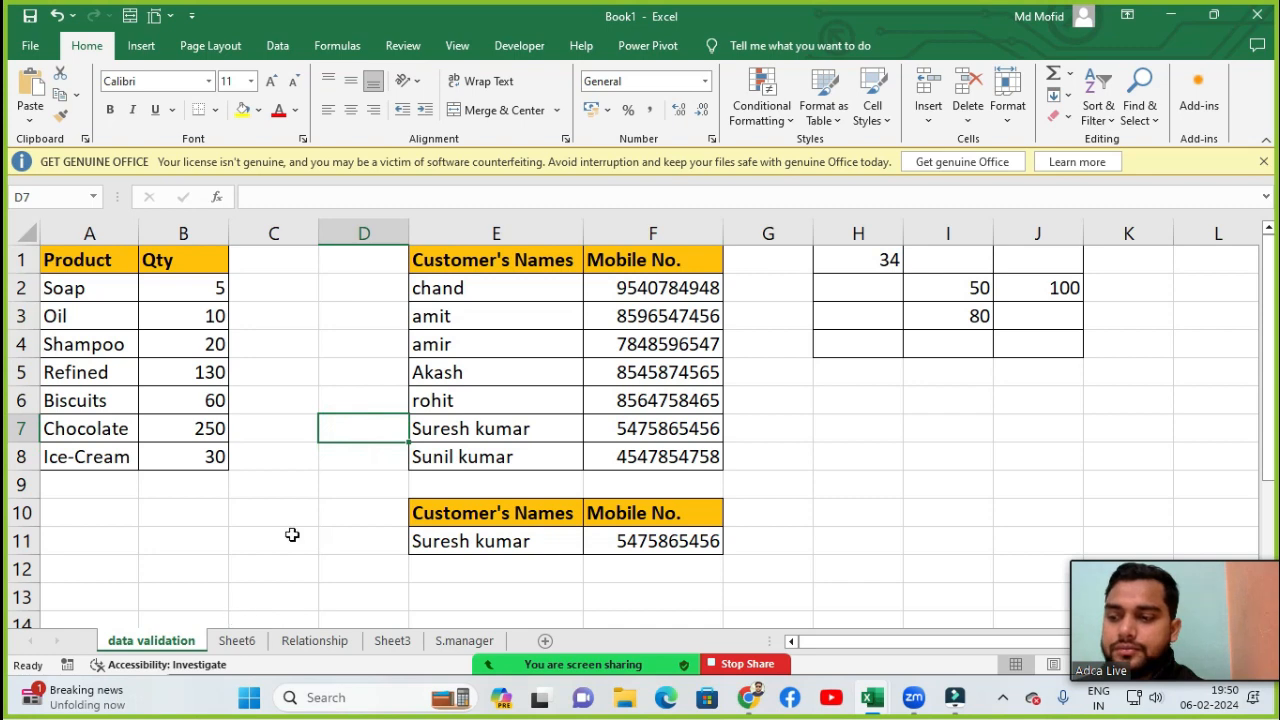
click(404, 47)
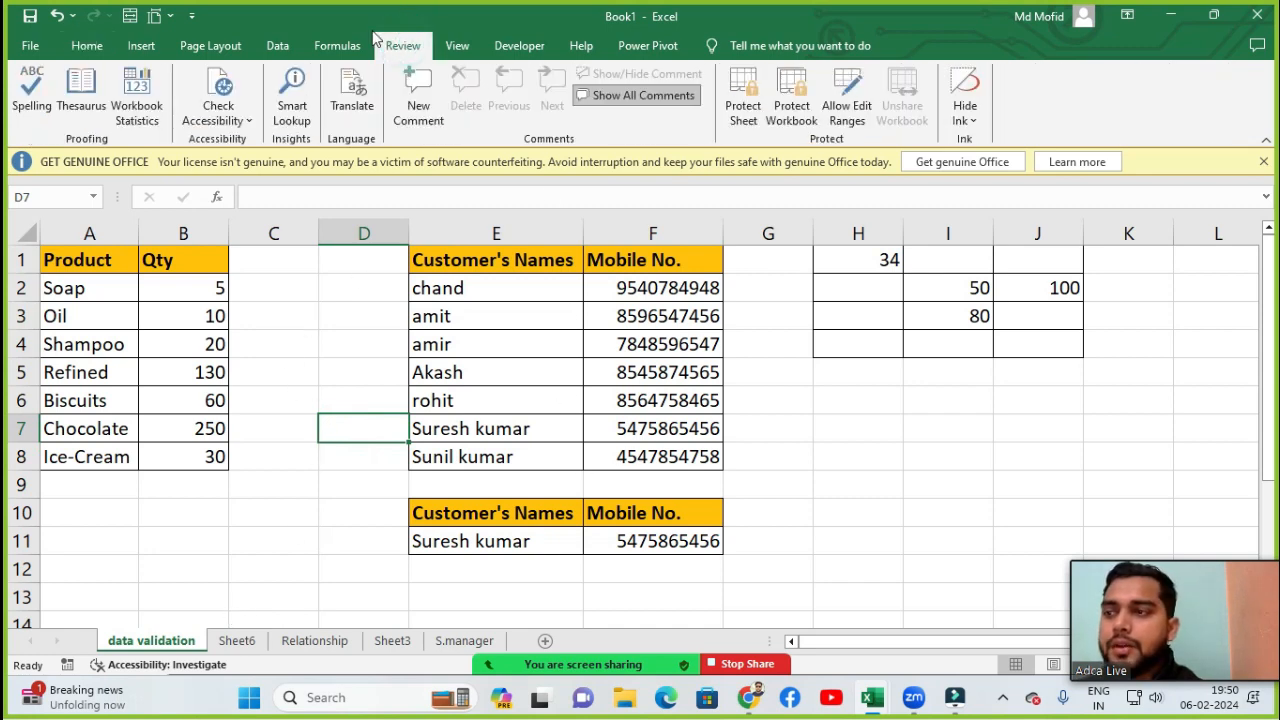
click(130, 112)
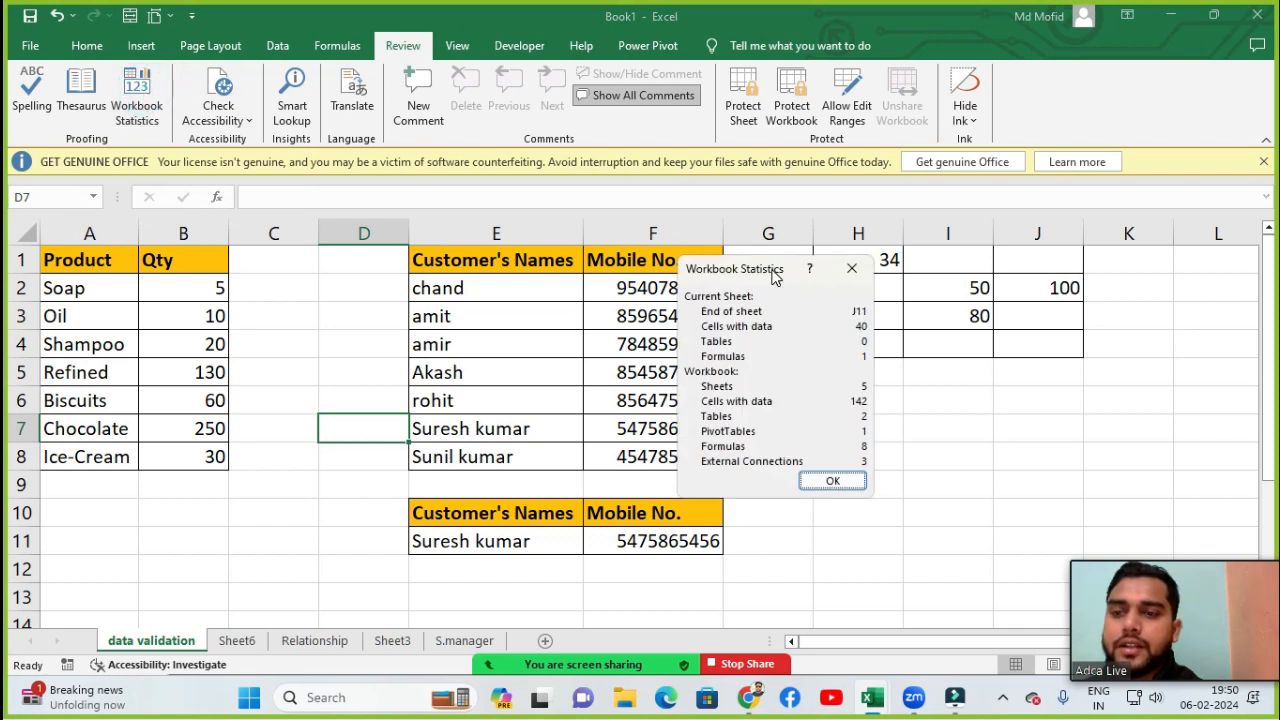
drag(774, 276, 844, 211)
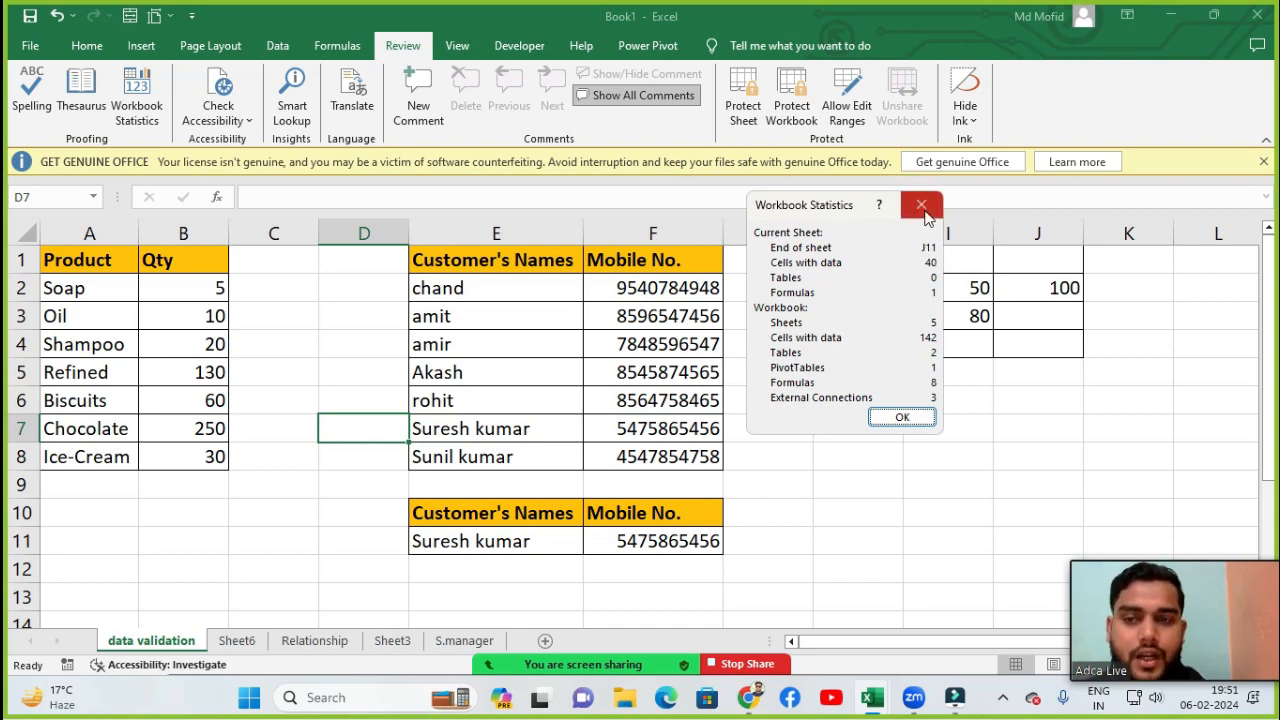
click(921, 206)
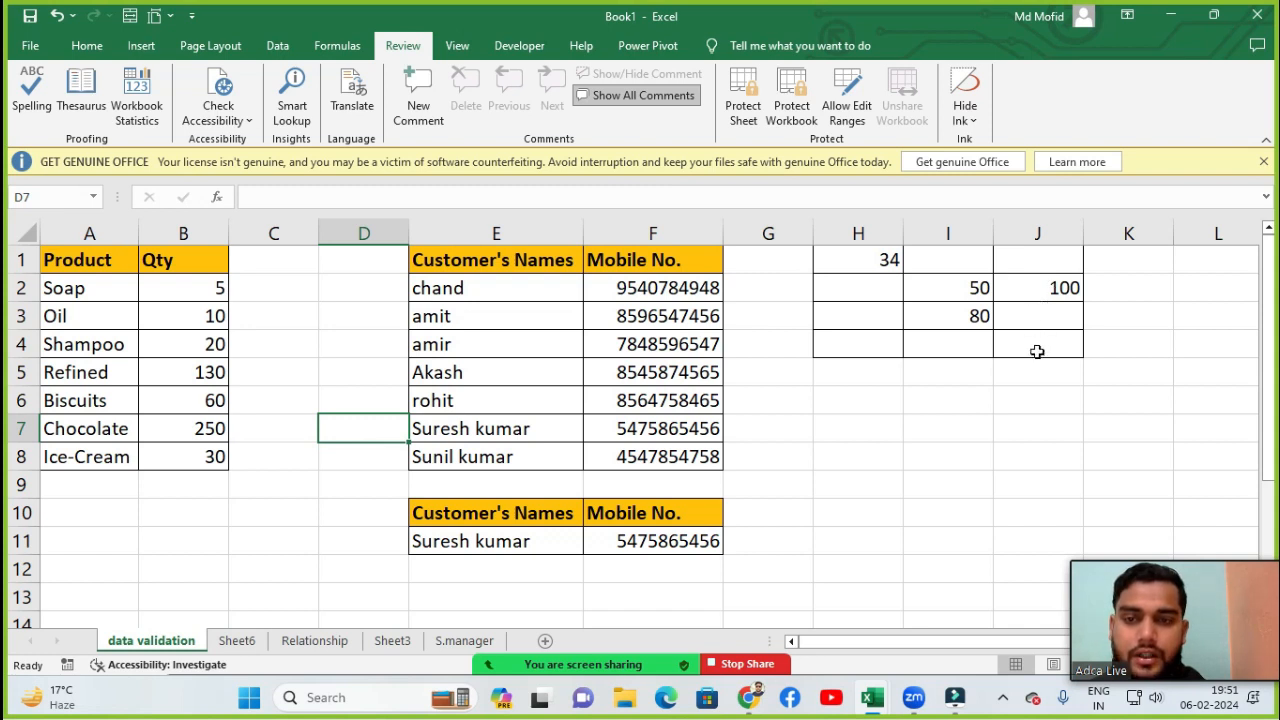
- Select cells across row 11 and column J, then view Workbook Statistics again and close it
click(1017, 541)
drag(1017, 541, 46, 537)
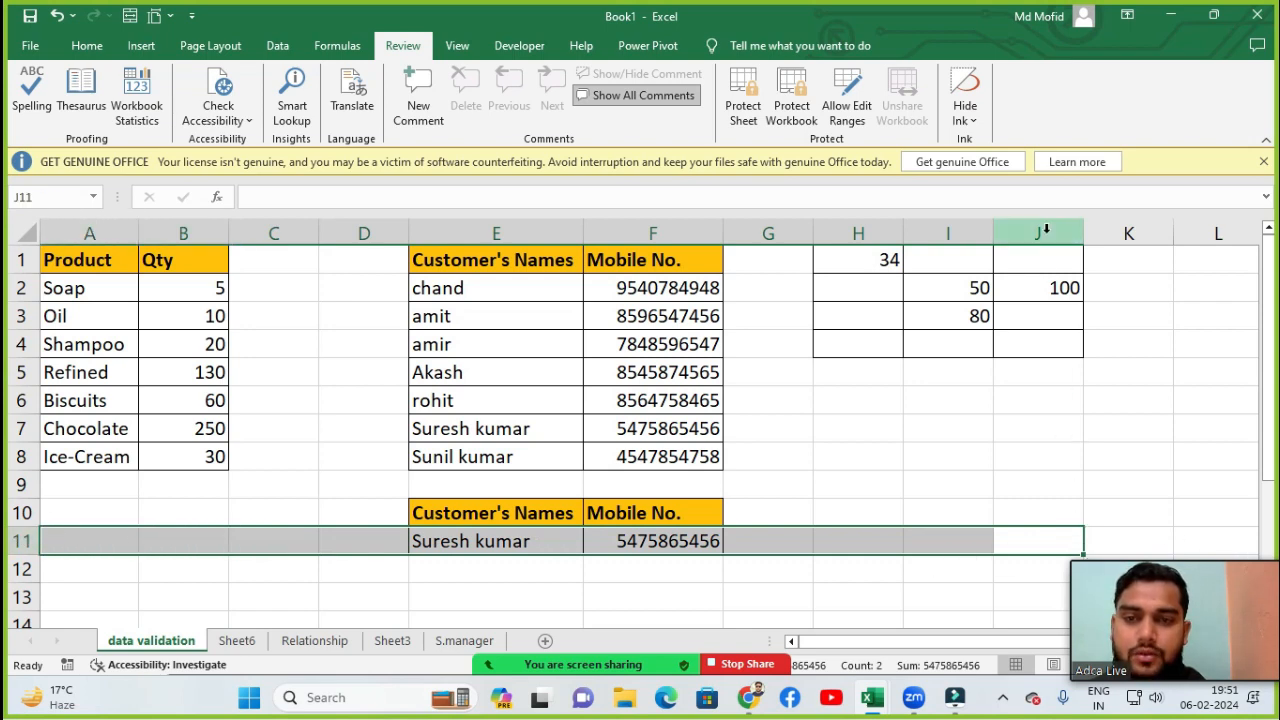
drag(1043, 230, 1034, 514)
click(505, 513)
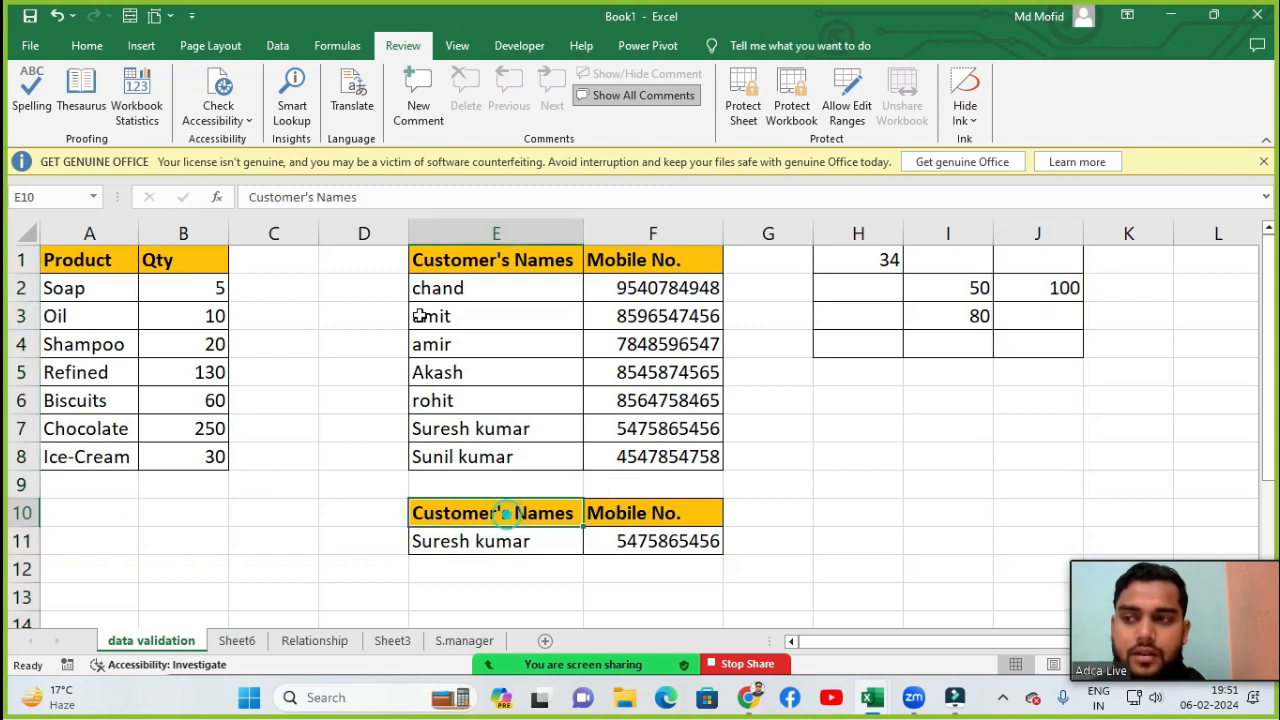
click(133, 104)
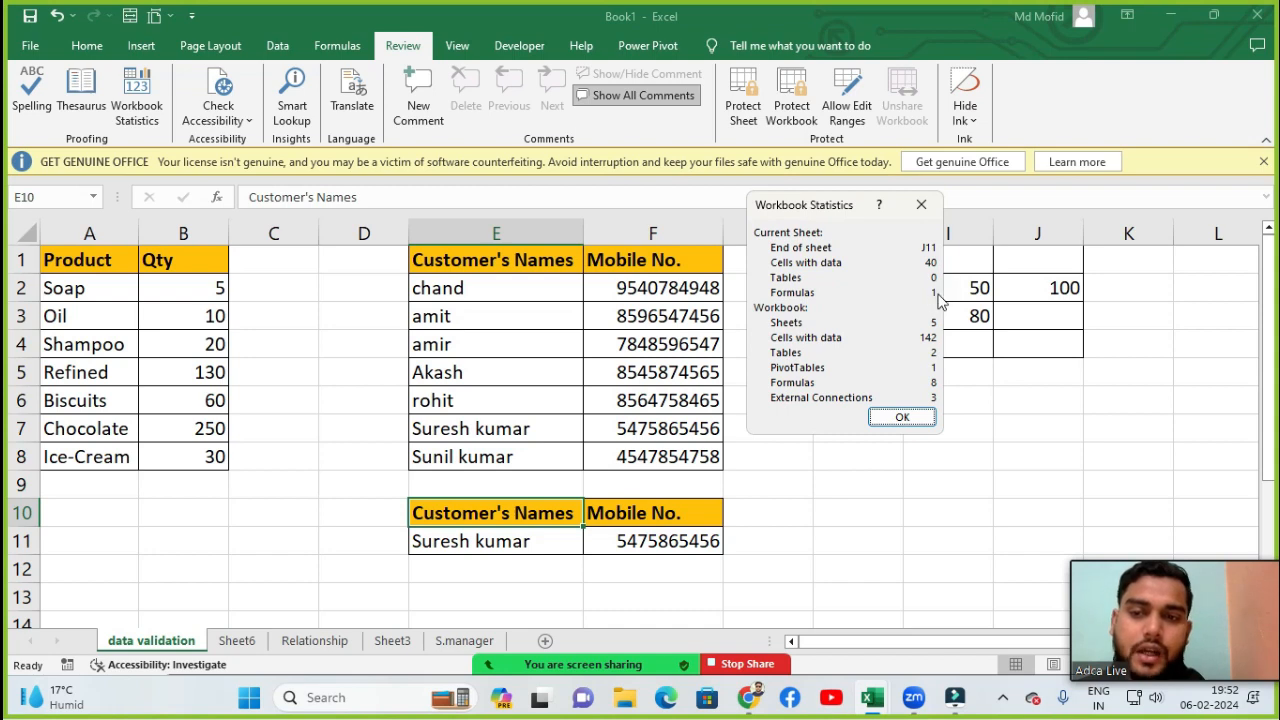
click(919, 204)
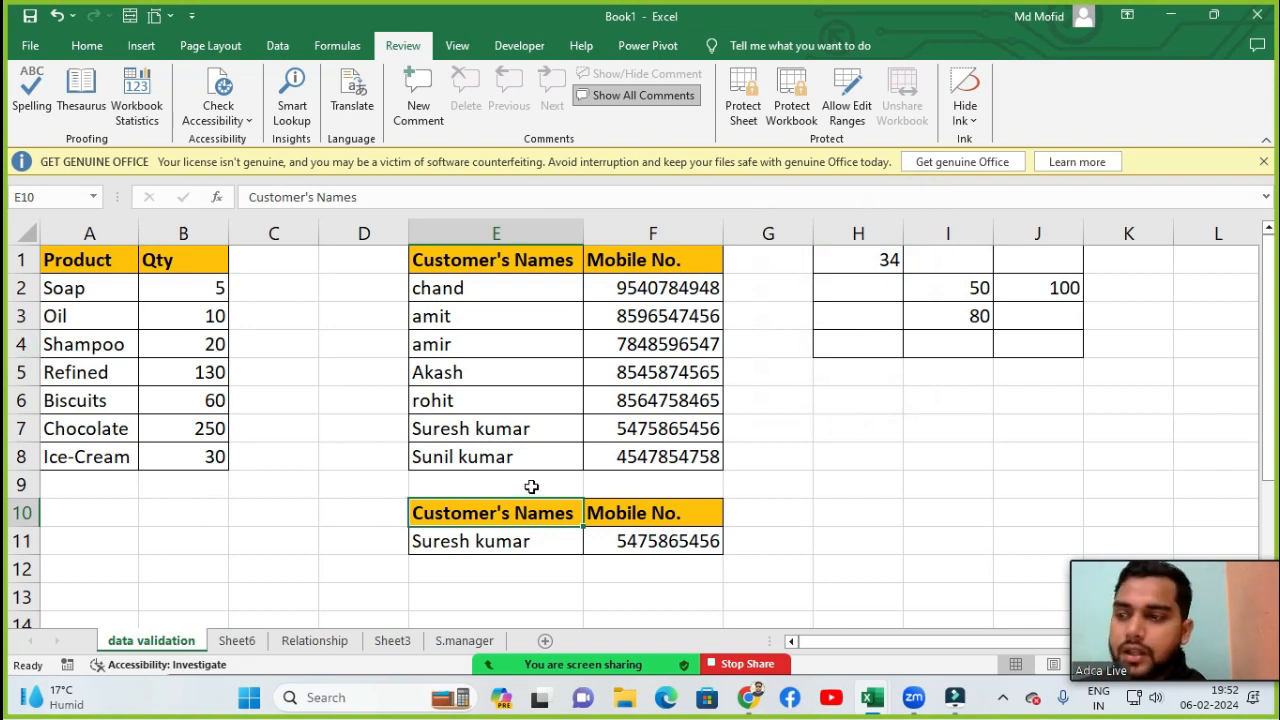
- Inspect the Qty values and the Mobile No. cells on the data validation sheet
click(232, 299)
click(209, 281)
click(207, 345)
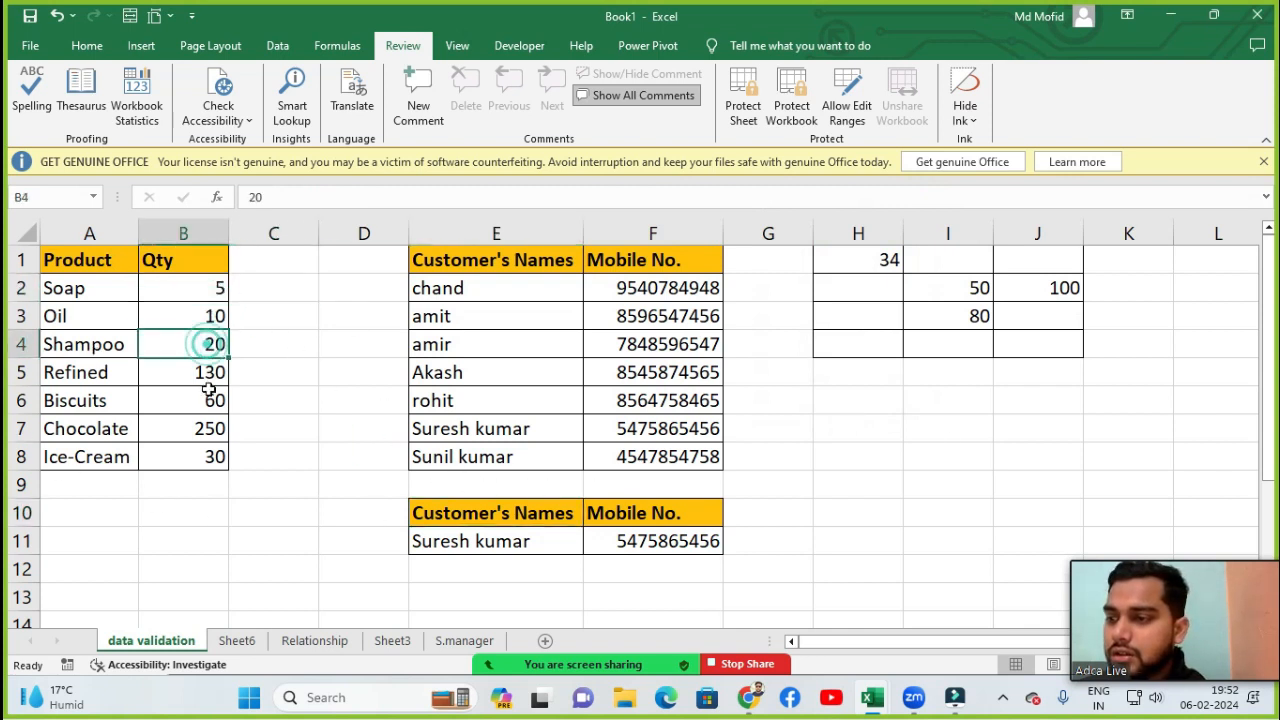
click(209, 373)
click(207, 401)
click(212, 455)
click(697, 290)
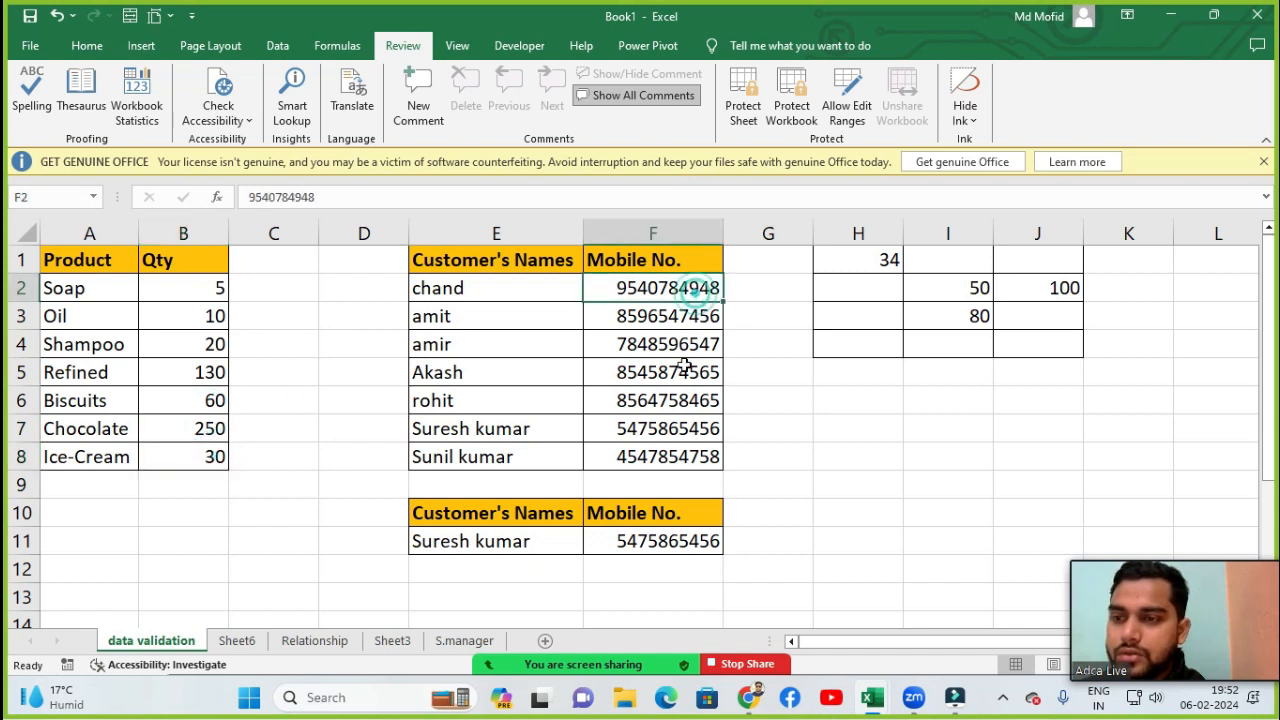
click(685, 369)
click(643, 477)
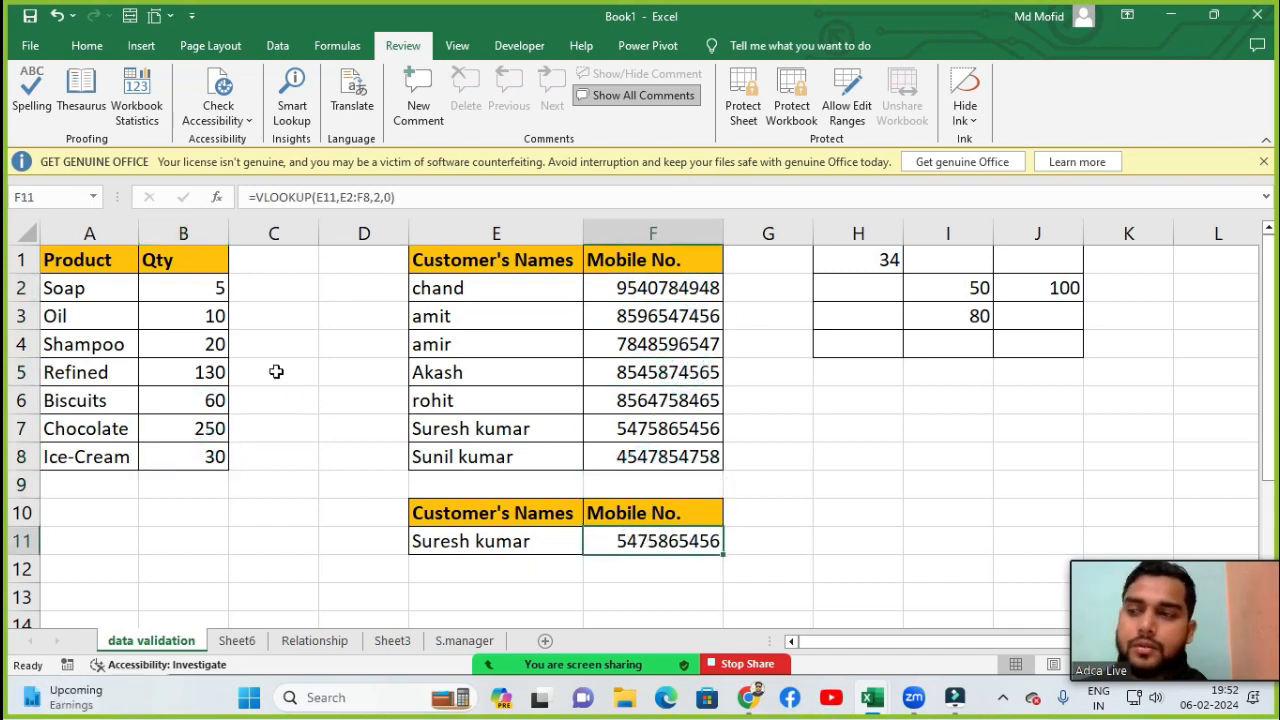
- Inspect the VLOOKUP formula in F11, then reopen Workbook Statistics and close it
key(F2)
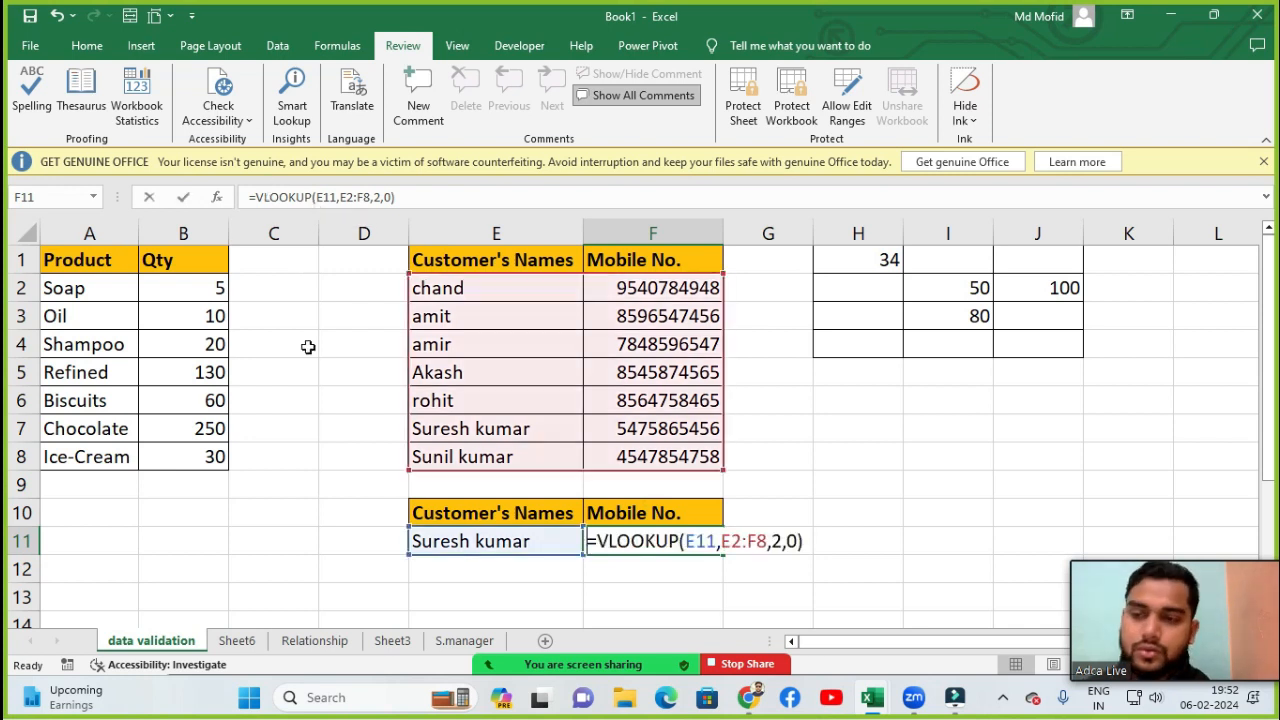
key(Return)
click(680, 544)
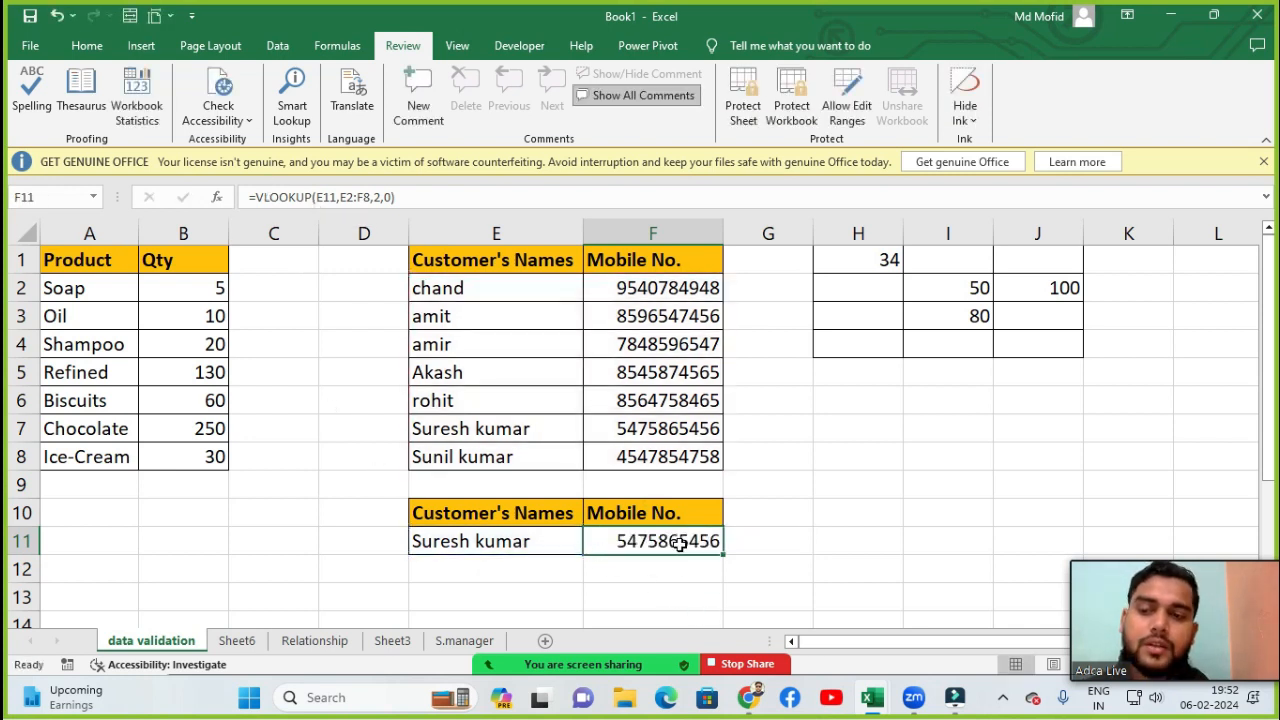
click(136, 100)
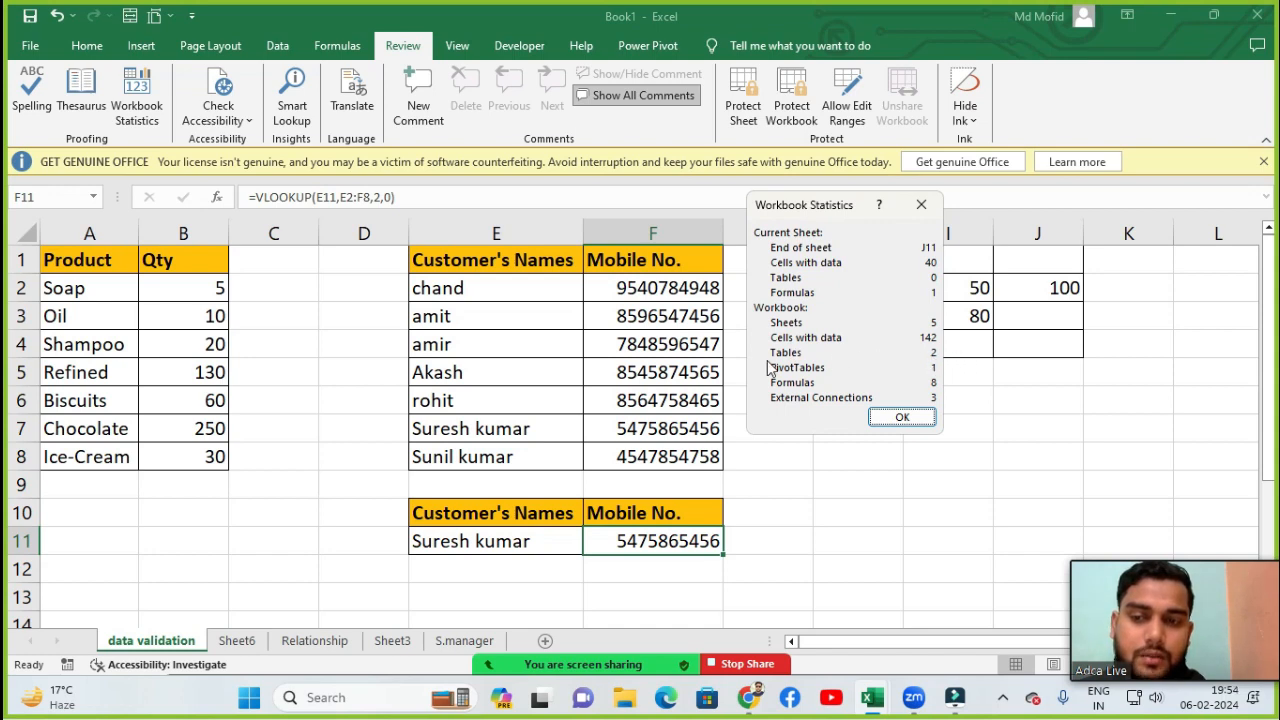
click(921, 206)
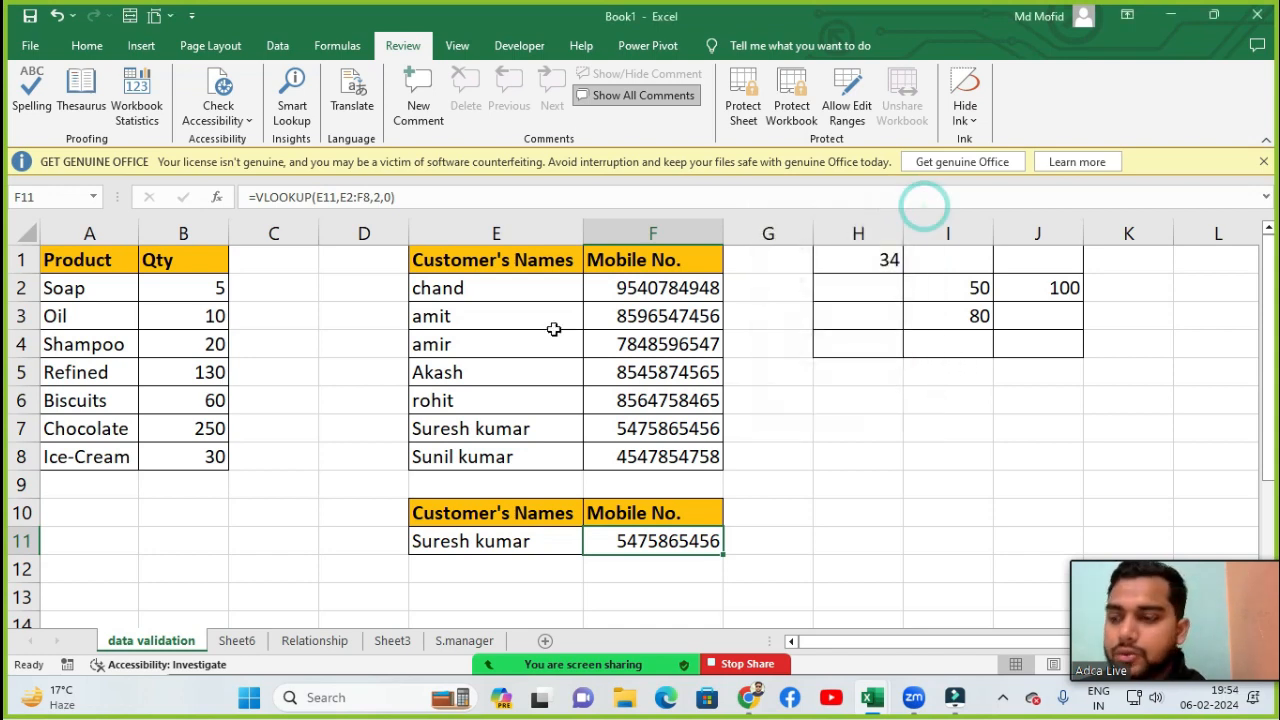
- Switch to the Relationship sheet and then to Sheet3
click(322, 646)
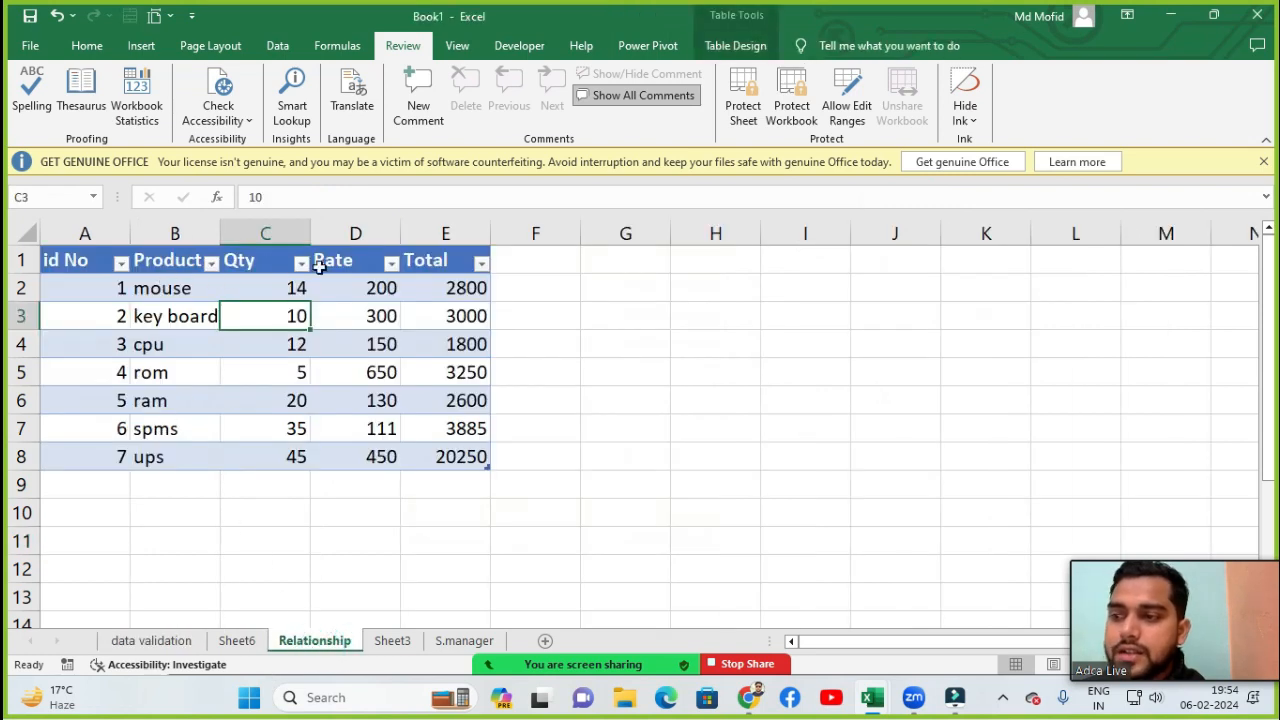
click(390, 642)
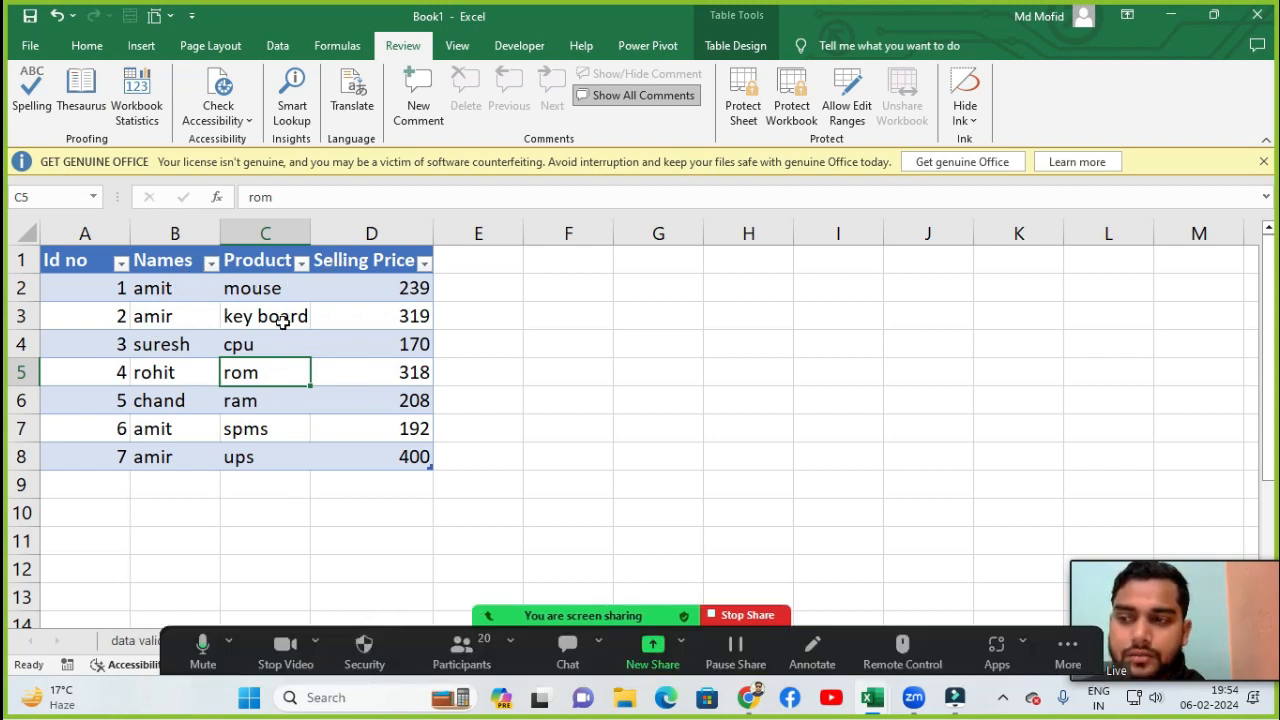
- Select an empty cell on Sheet3, then open Workbook Statistics and close it
double_click(400, 610)
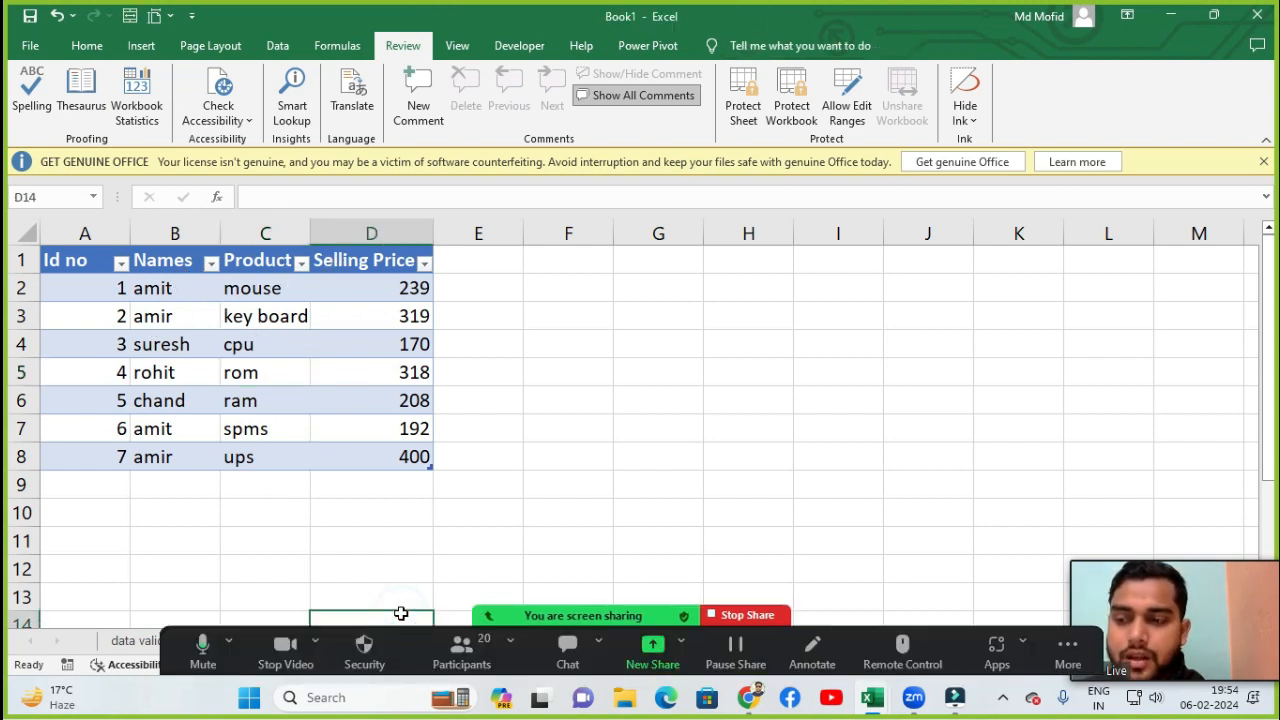
click(458, 620)
scroll(470, 560, up, 1)
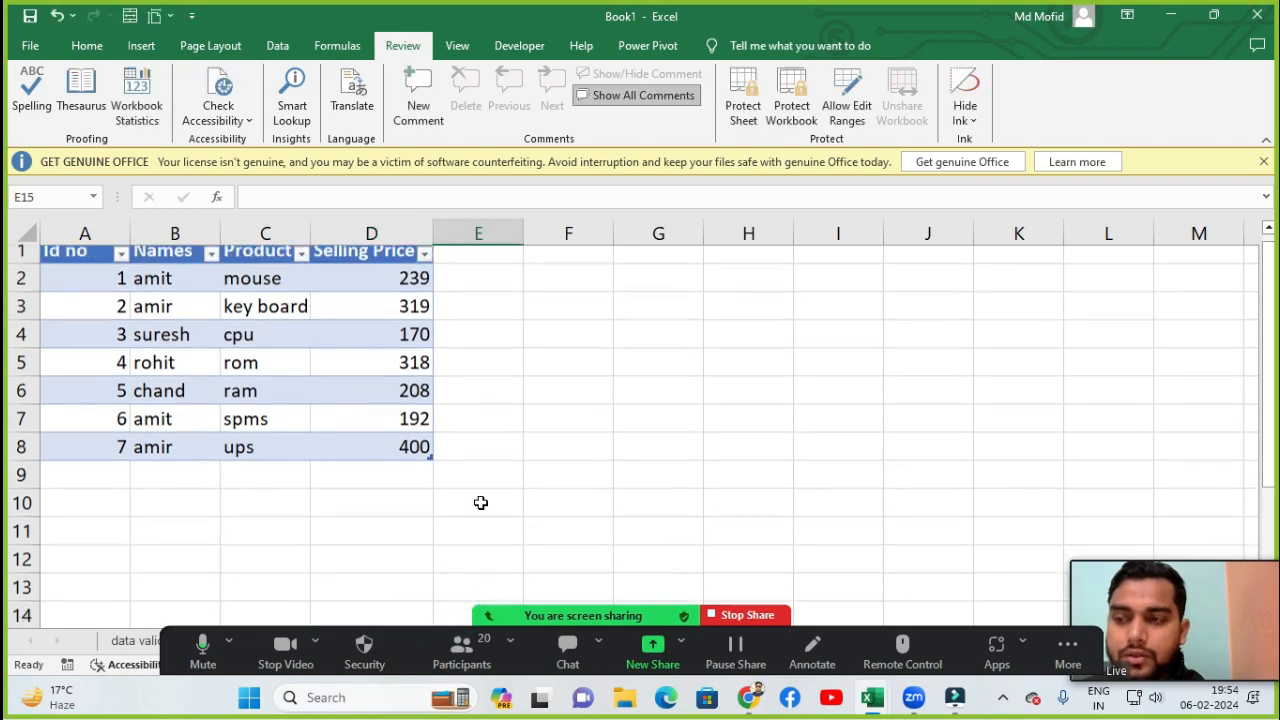
click(278, 46)
click(403, 46)
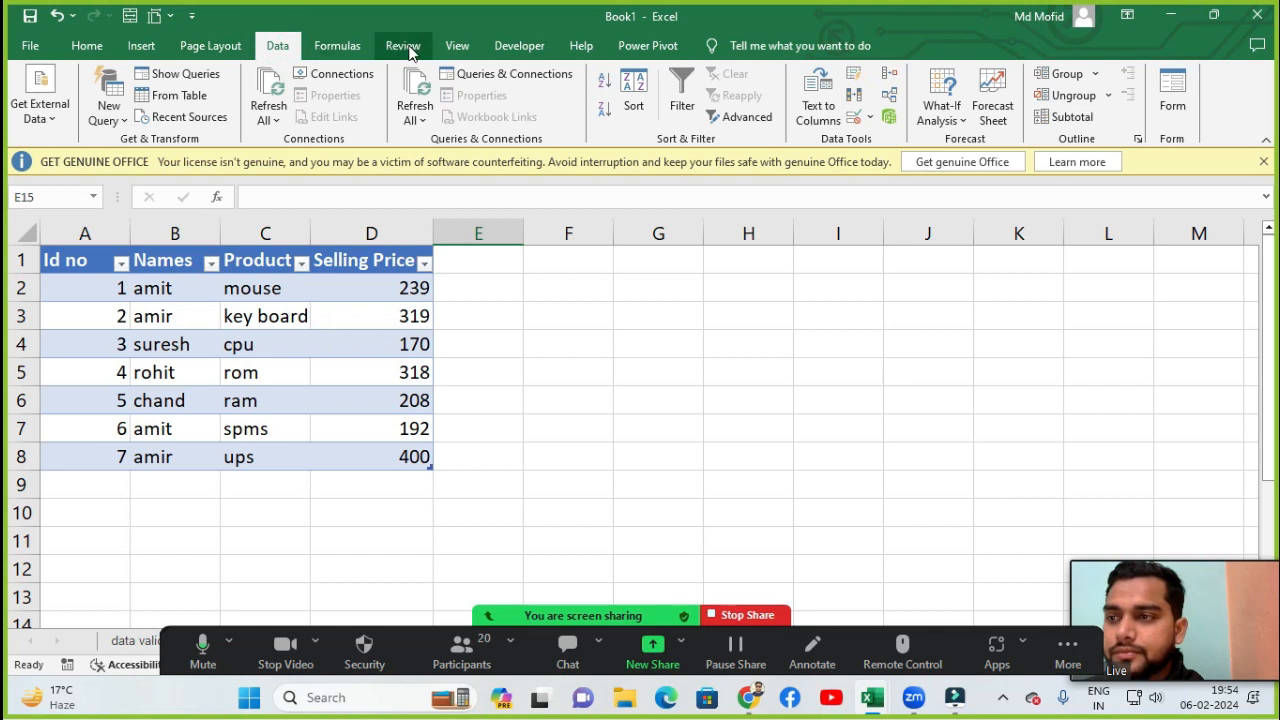
click(136, 98)
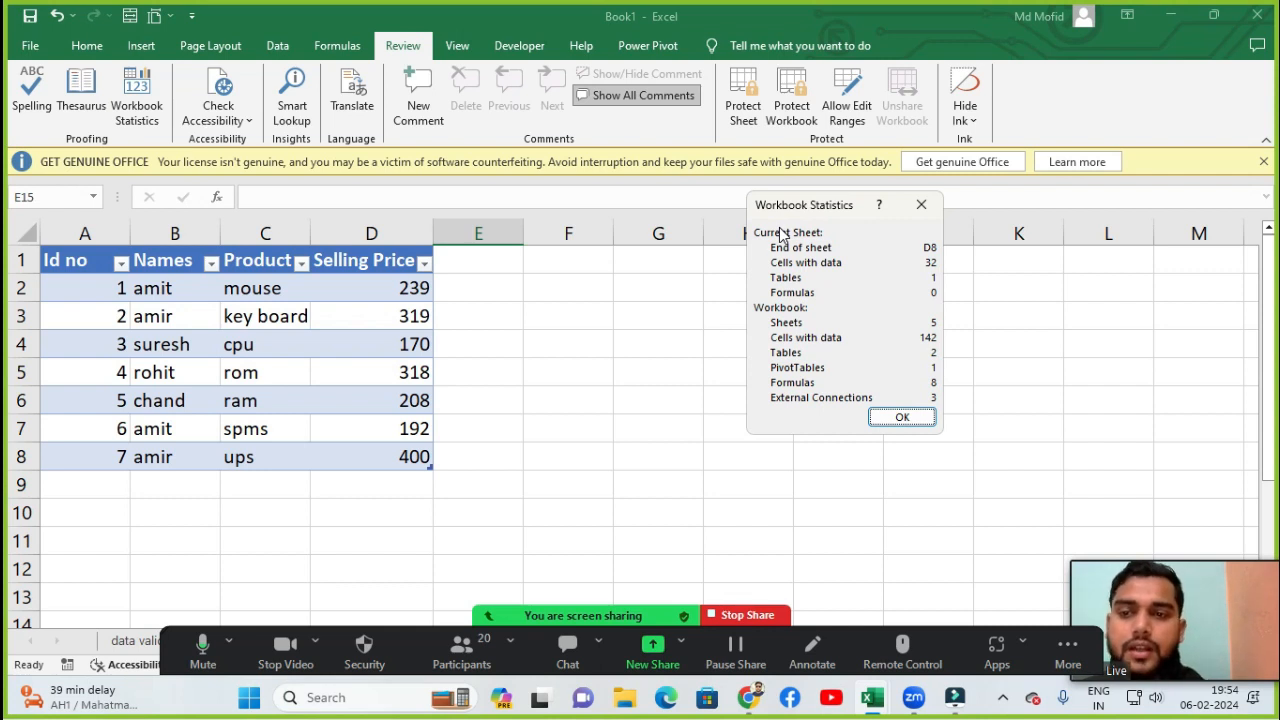
click(928, 204)
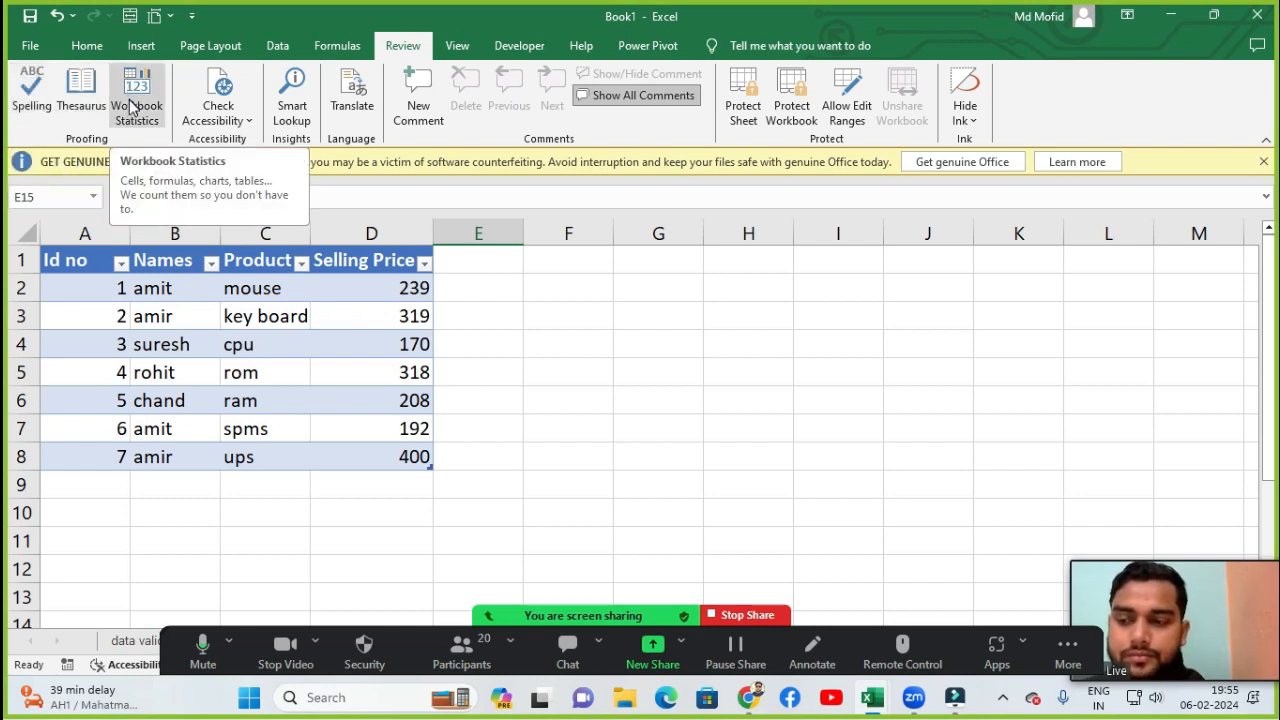
- In Zoom, ask all meeting participants to unmute and close the participants panel
click(478, 662)
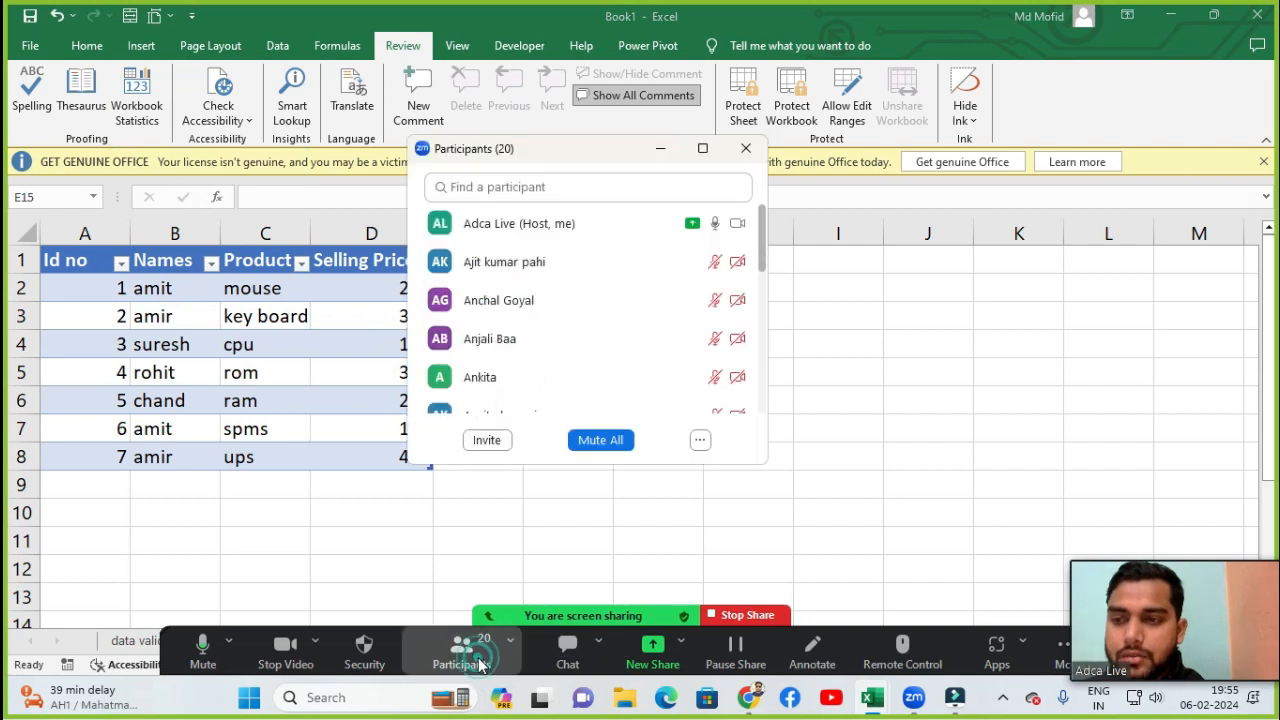
click(700, 440)
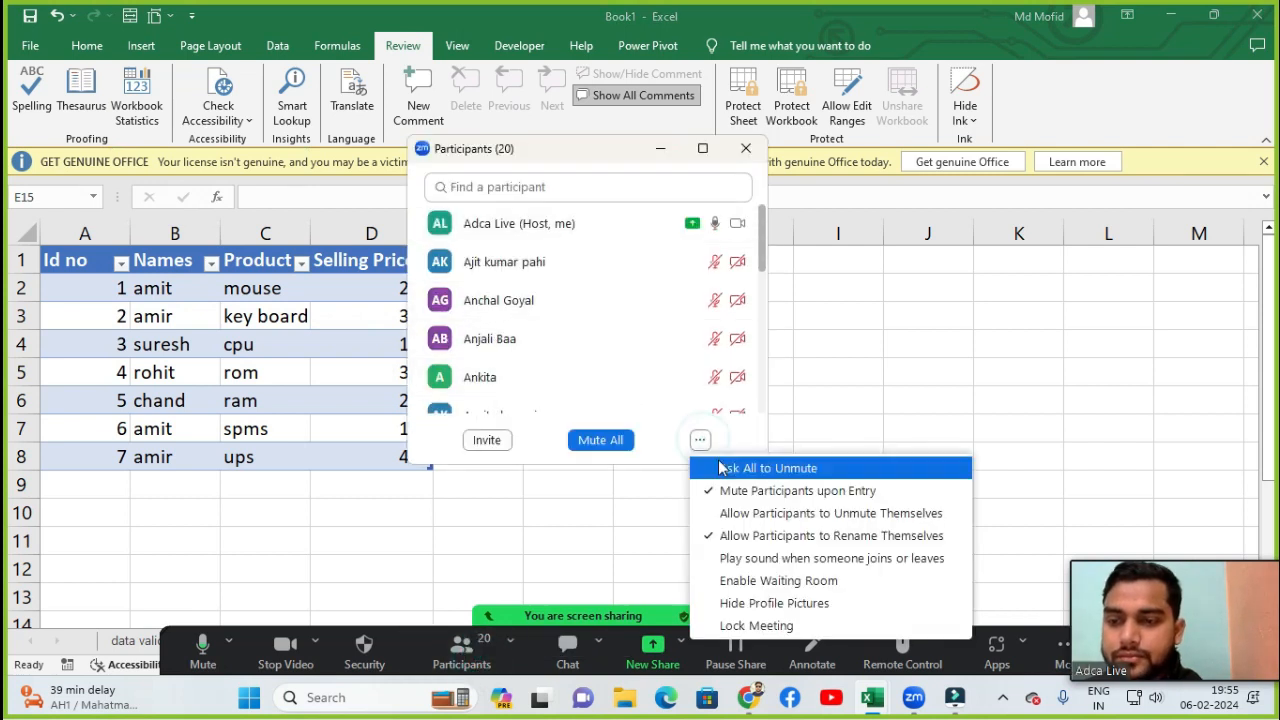
click(722, 468)
click(659, 150)
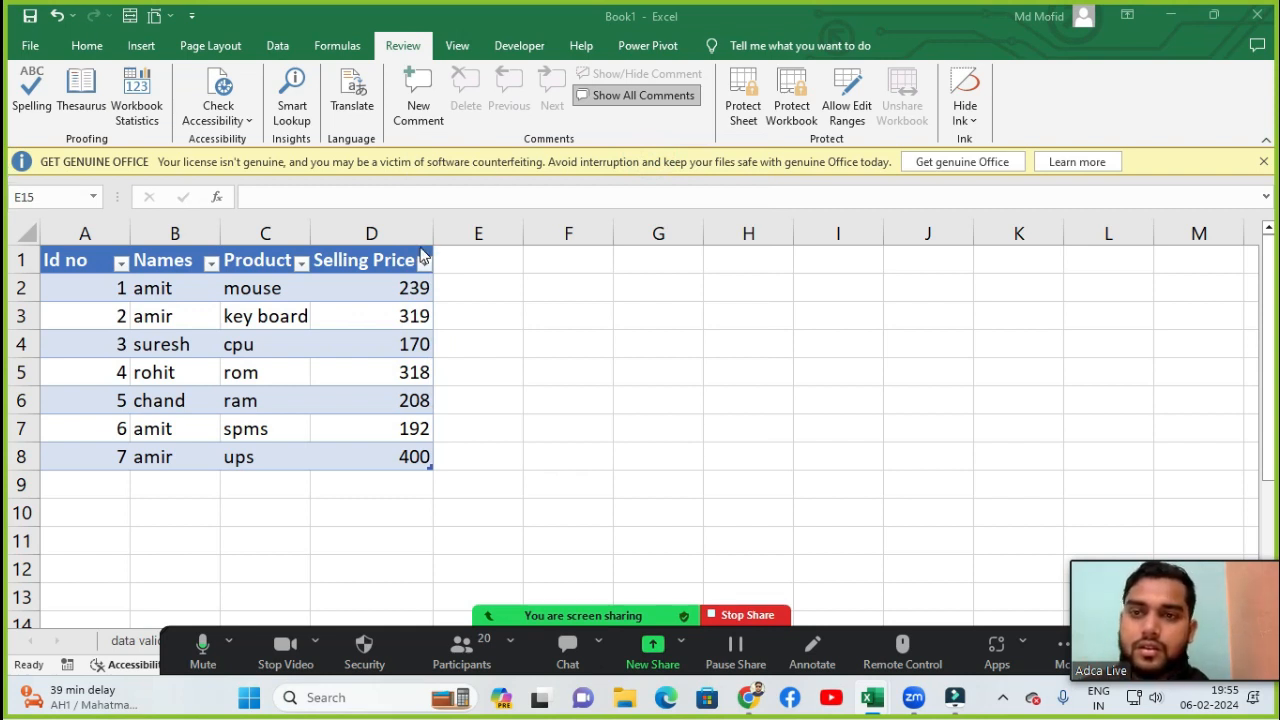
- Look up synonyms for computer in the Thesaurus pane, then close the pane
click(78, 100)
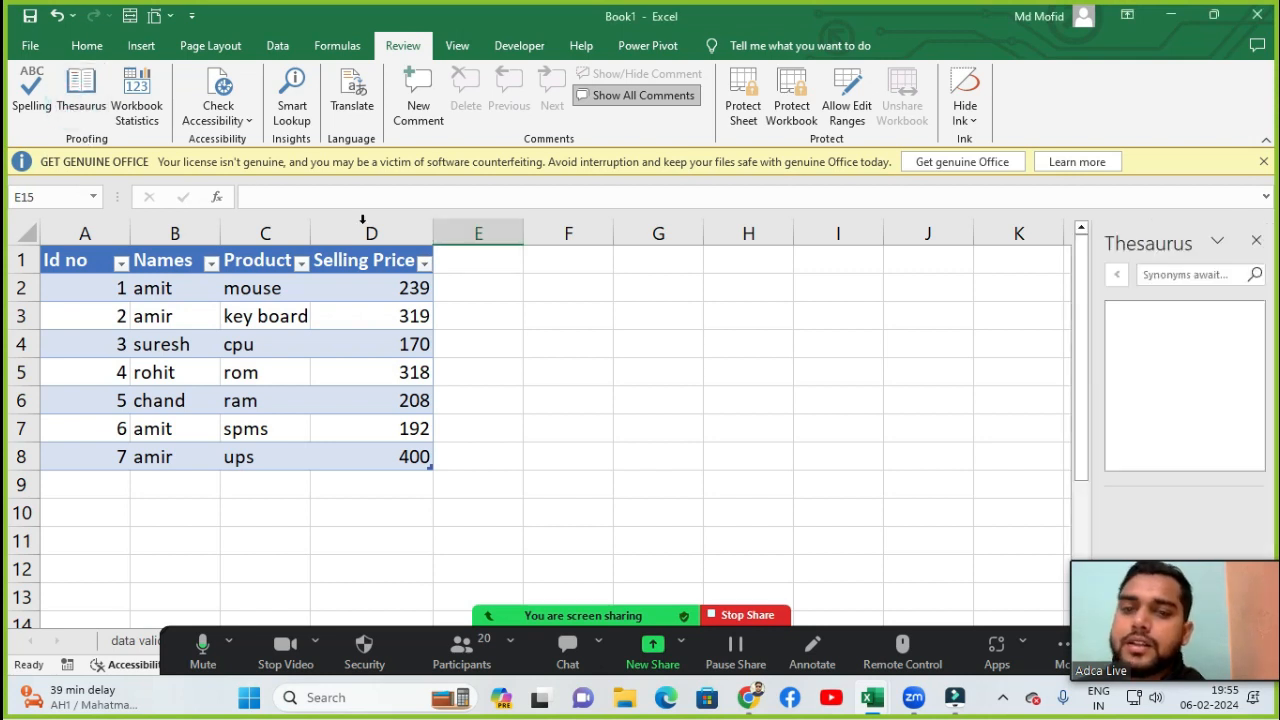
click(1216, 274)
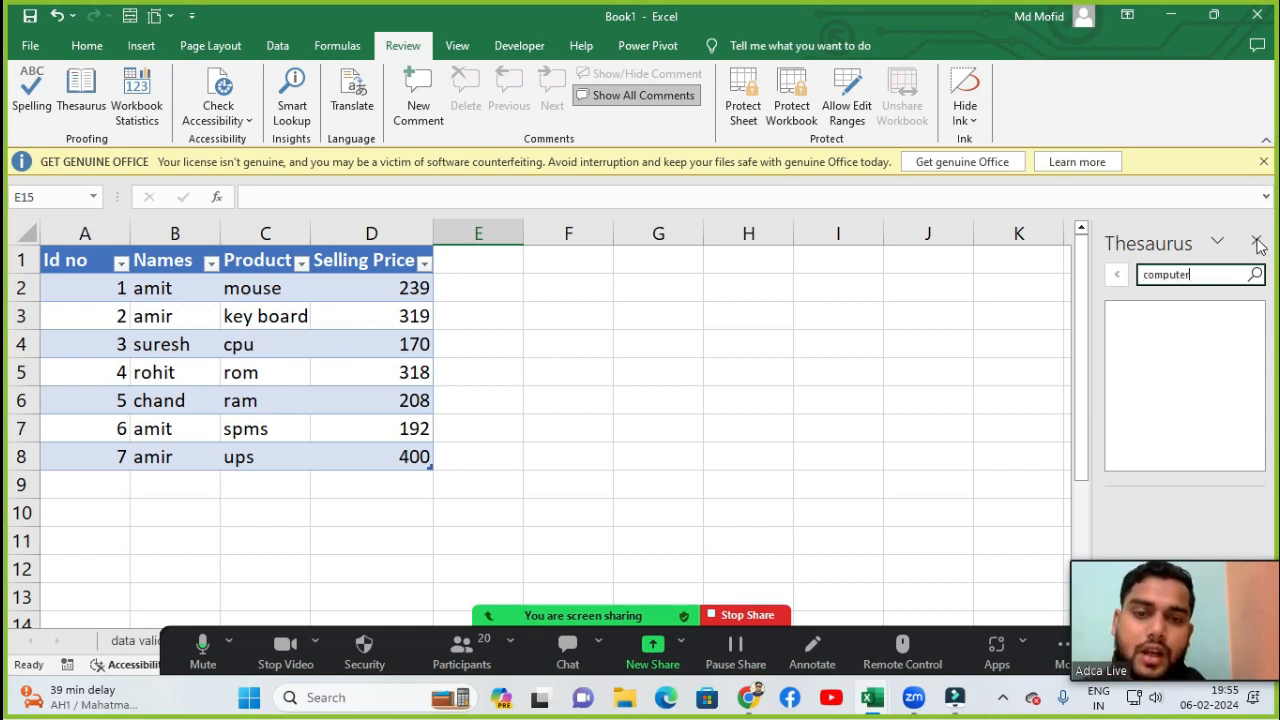
click(1256, 279)
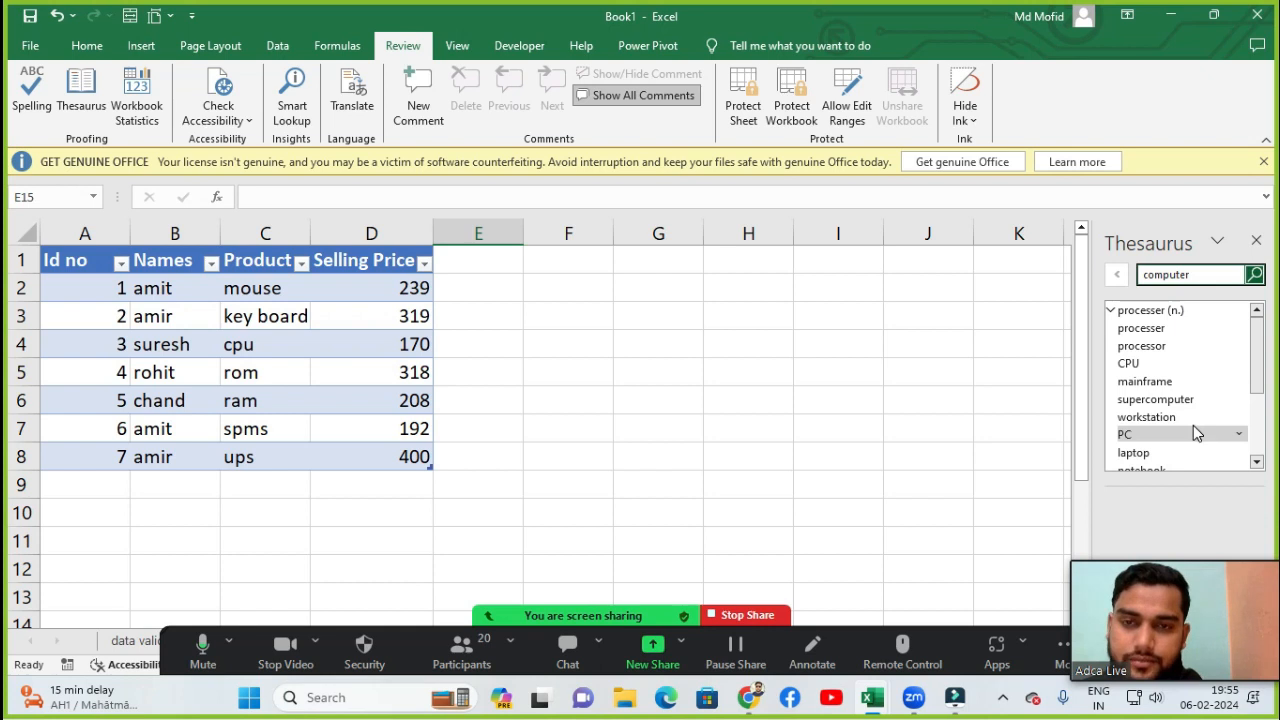
click(1256, 244)
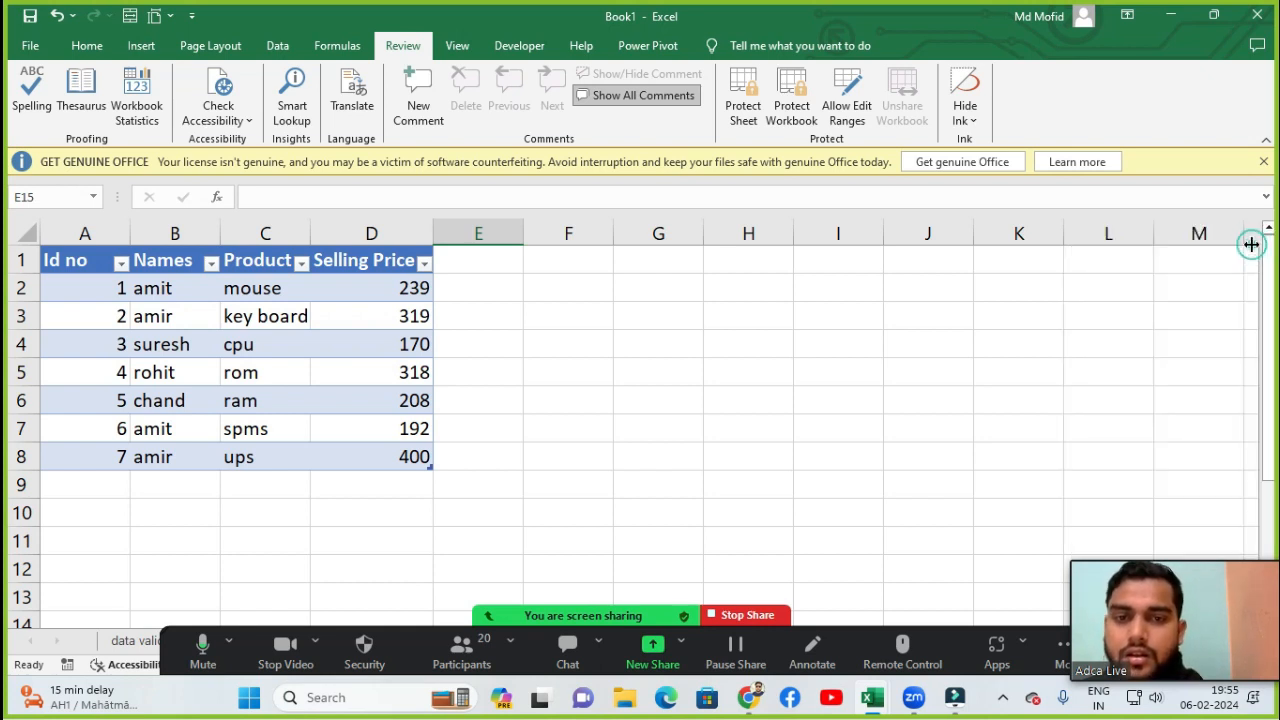
- Review the Zoom participants list, close the meeting chat window, and move the participants window
click(483, 667)
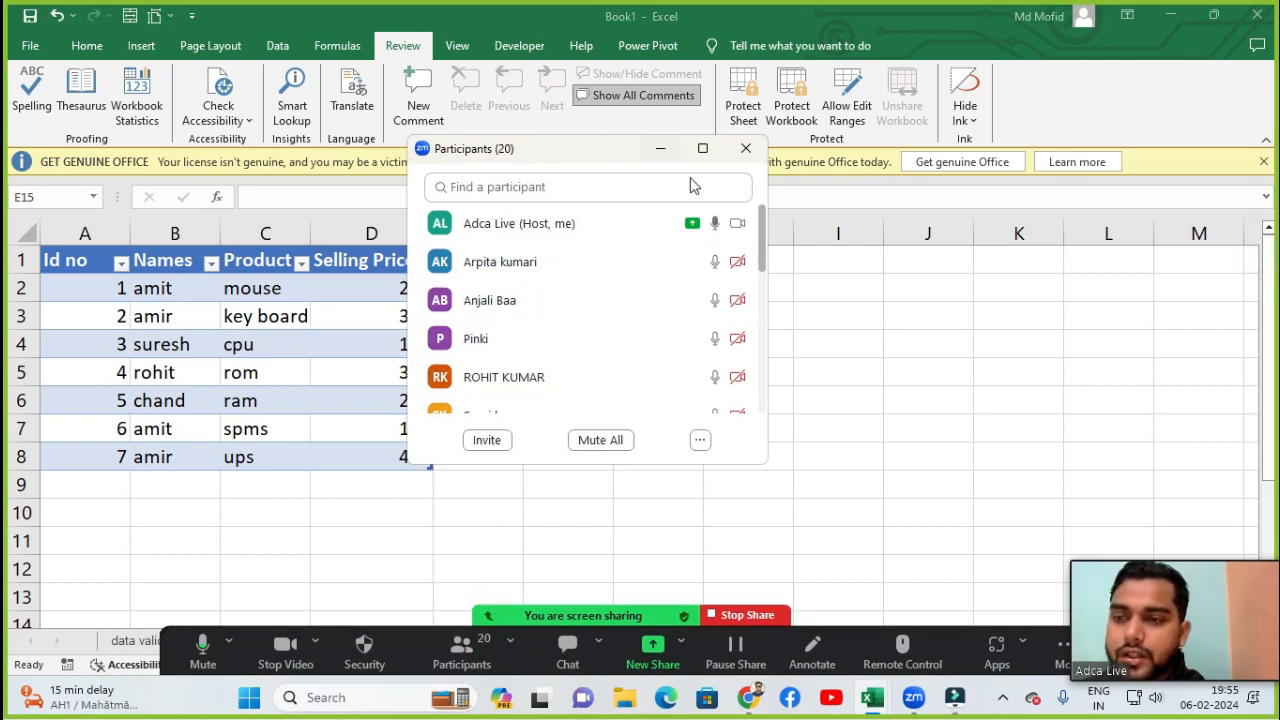
scroll(645, 234, down, 6)
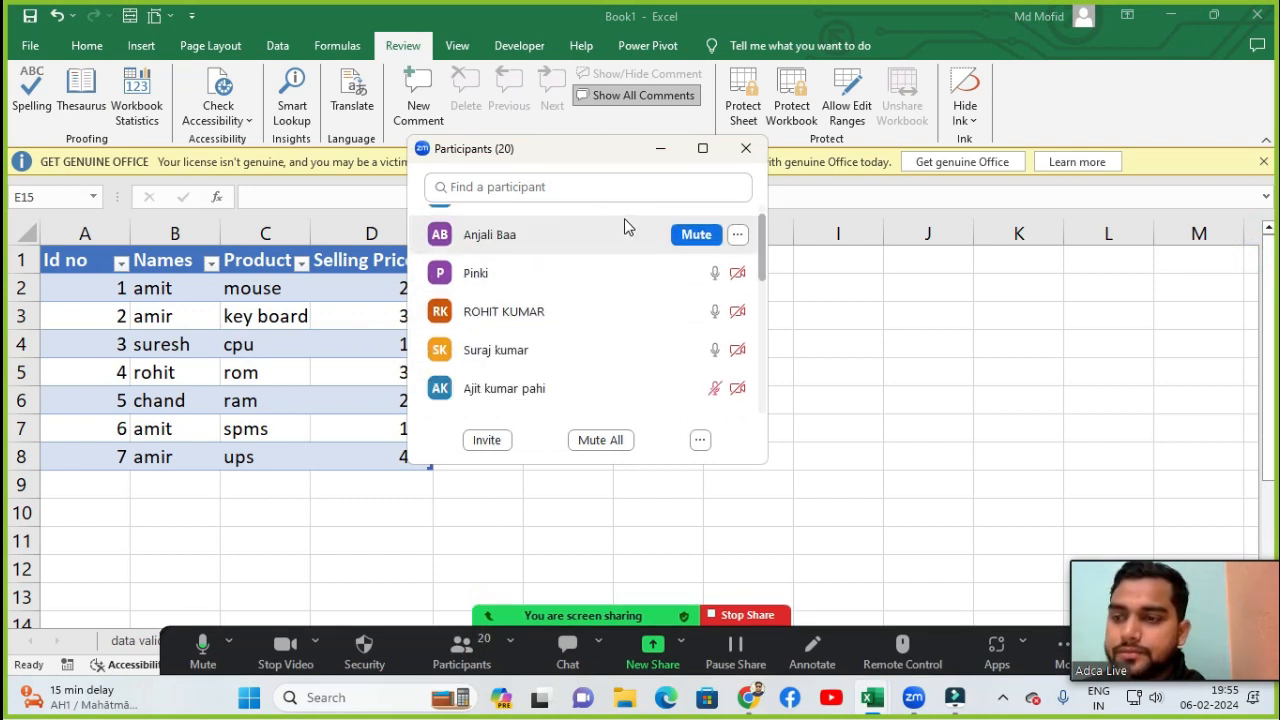
scroll(640, 232, down, 2)
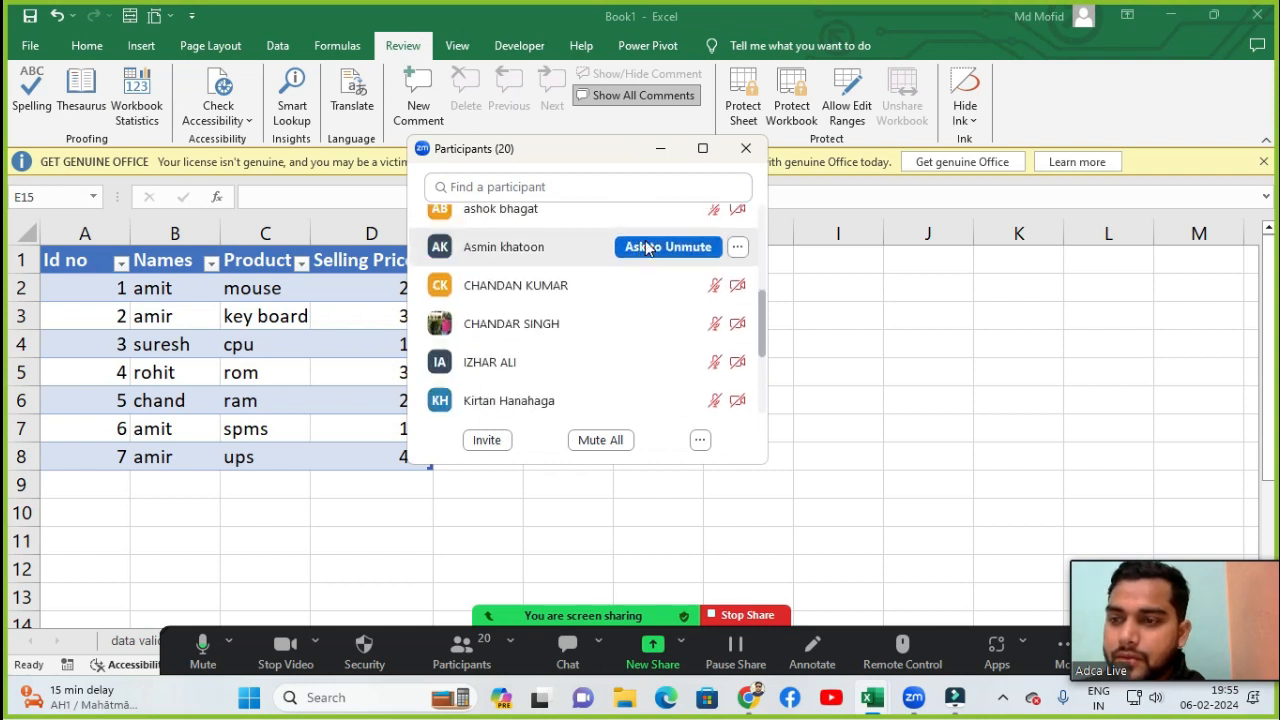
scroll(625, 290, up, 9)
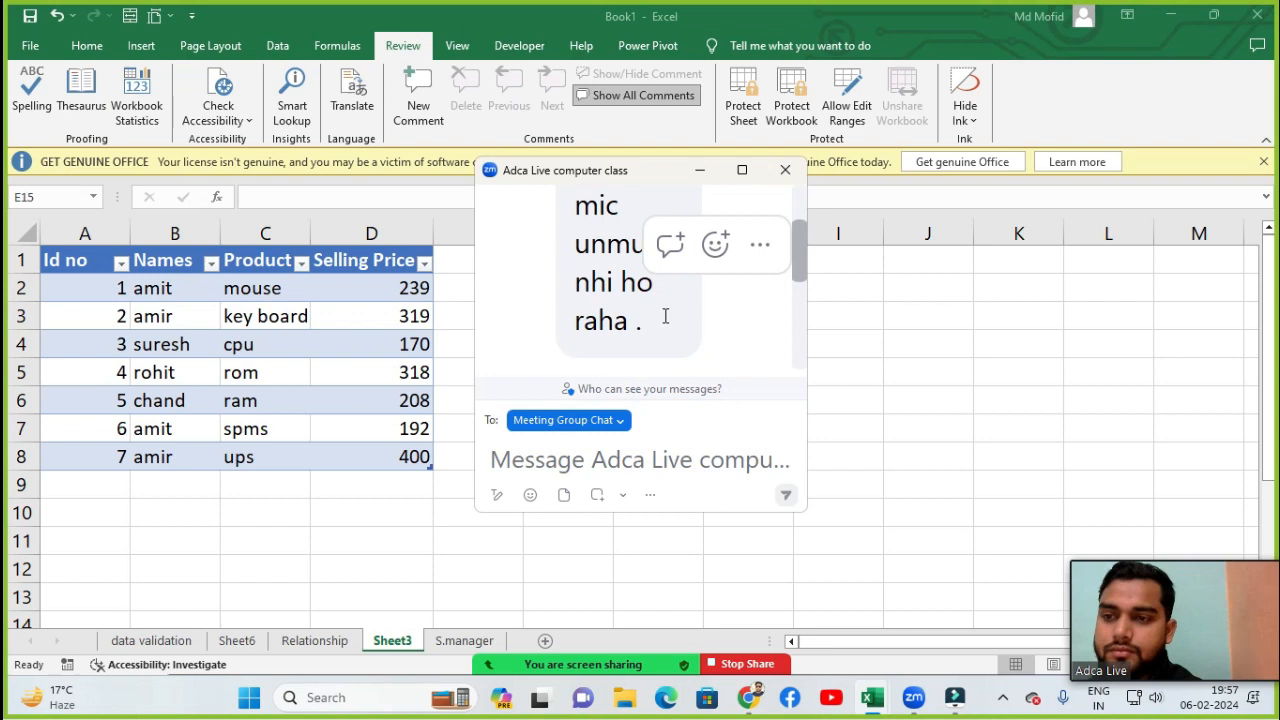
click(785, 170)
click(476, 668)
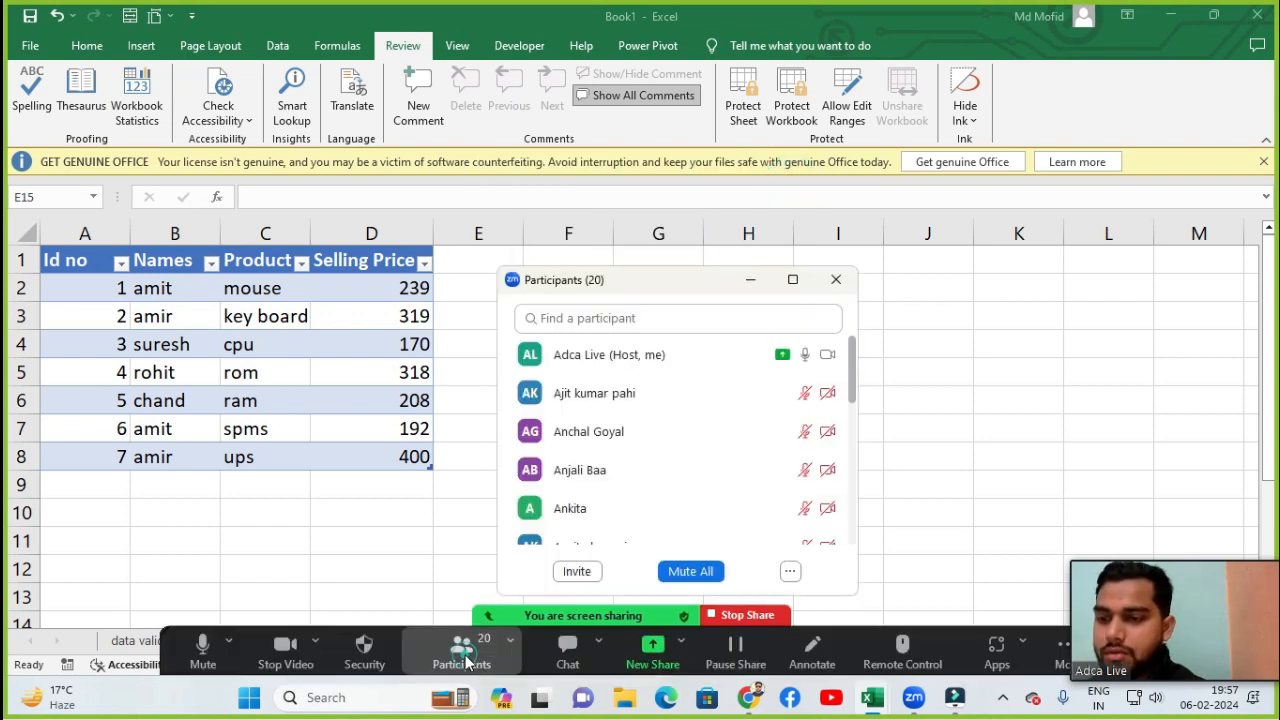
scroll(600, 400, down, 1)
mouse_move(785, 477)
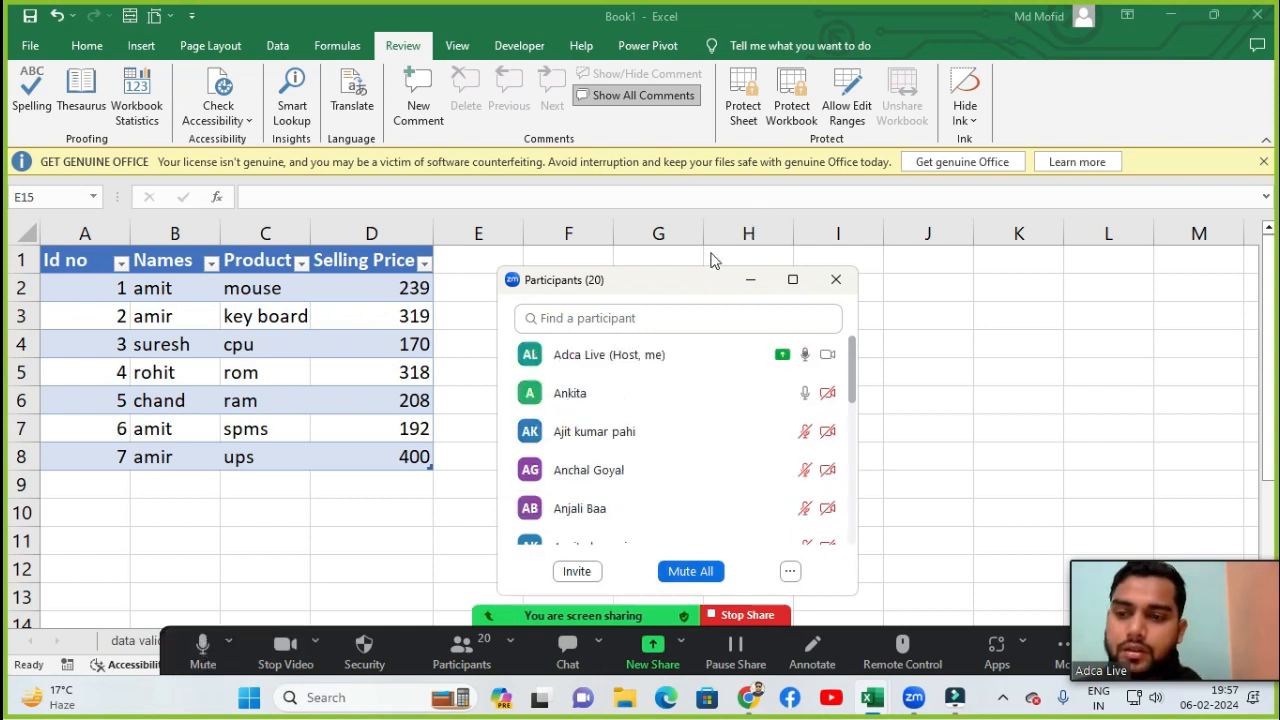
drag(686, 292, 727, 189)
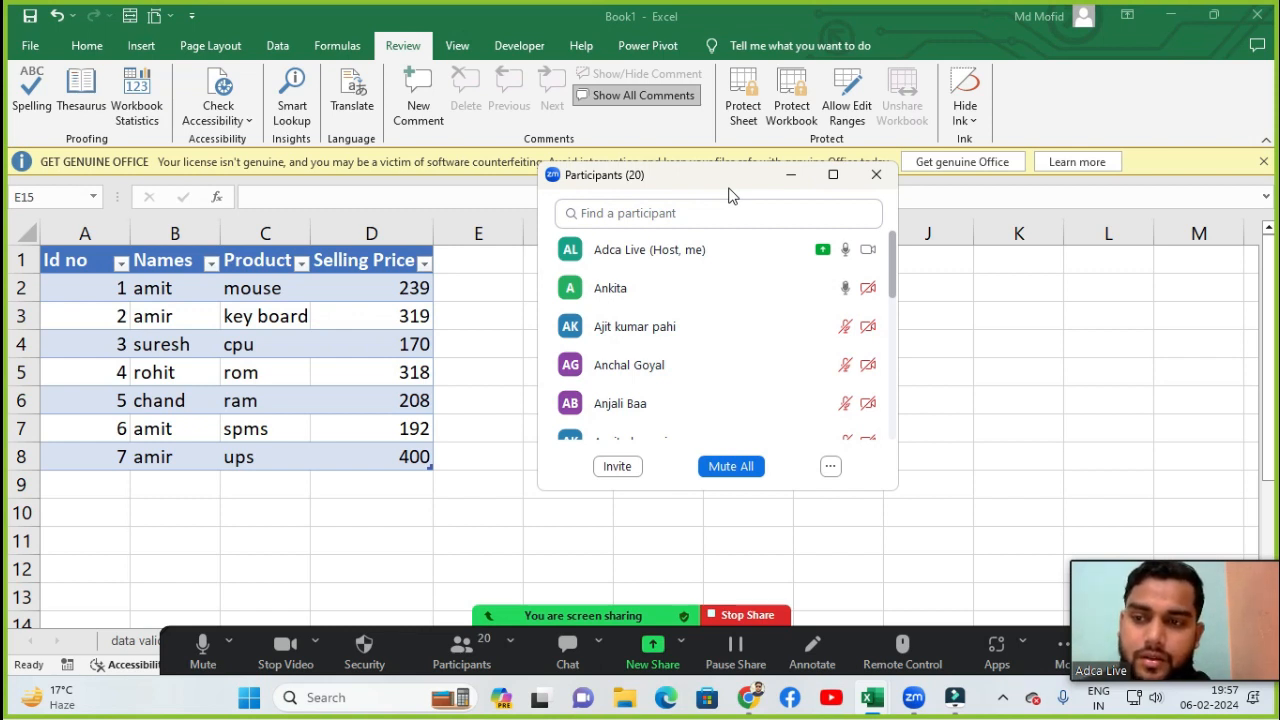
- Select cell F5, run Smart Lookup for computer, and expand the Wikipedia article result
click(530, 371)
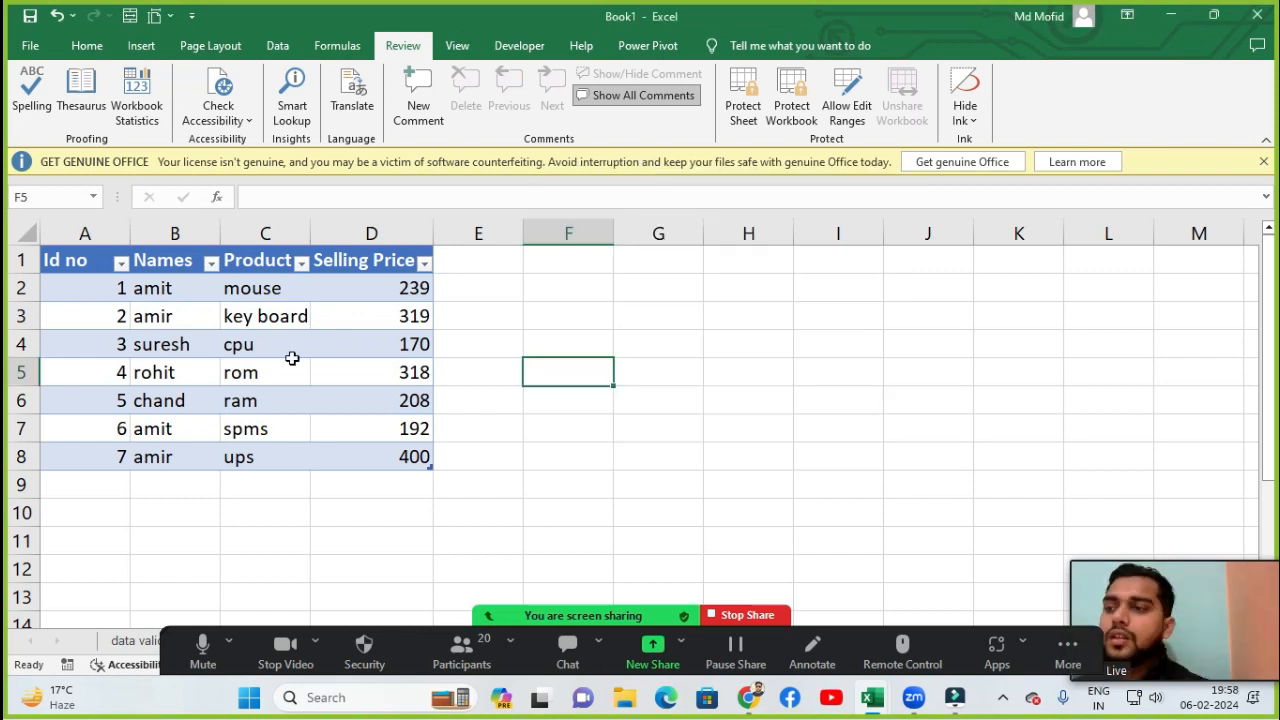
click(298, 95)
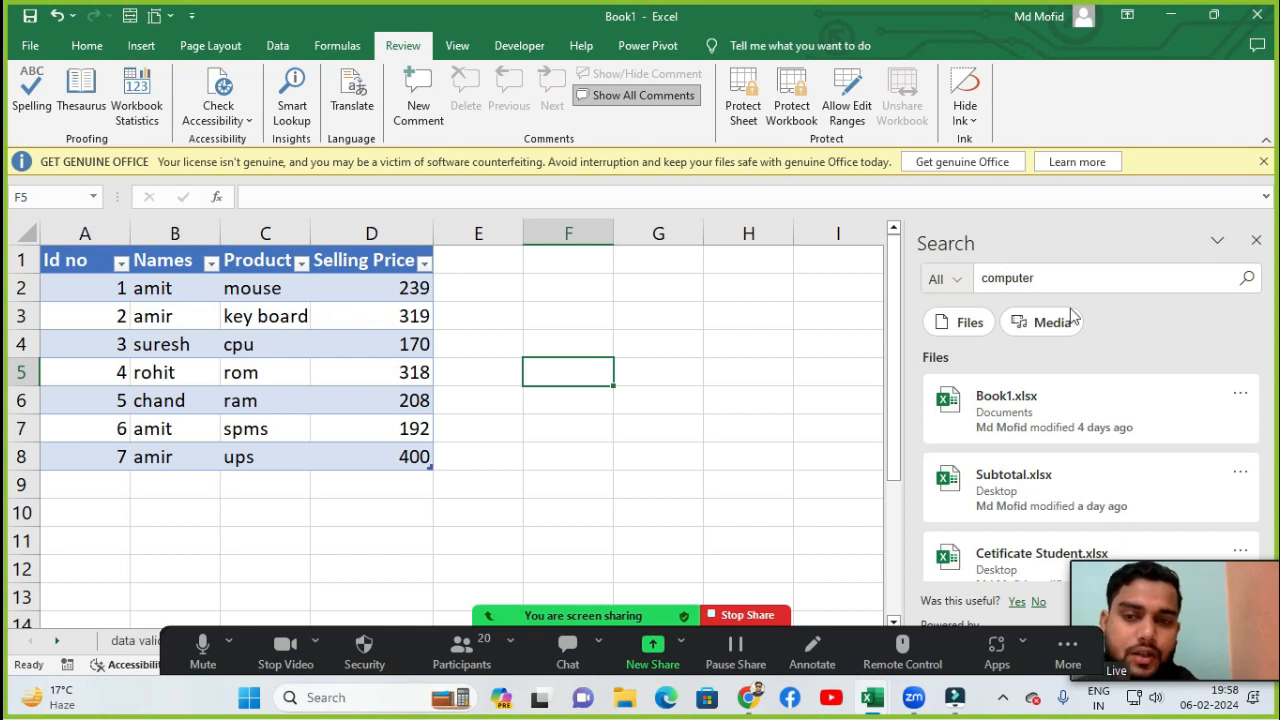
click(1246, 280)
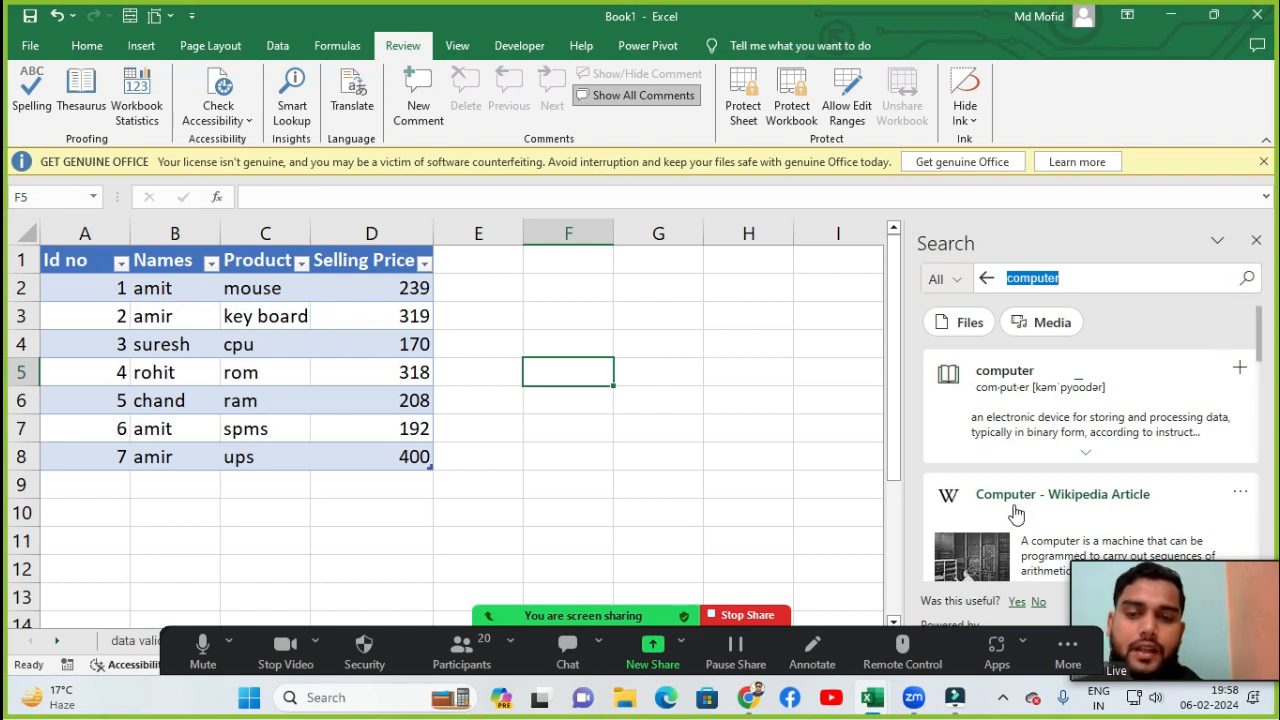
scroll(1017, 516, down, 2)
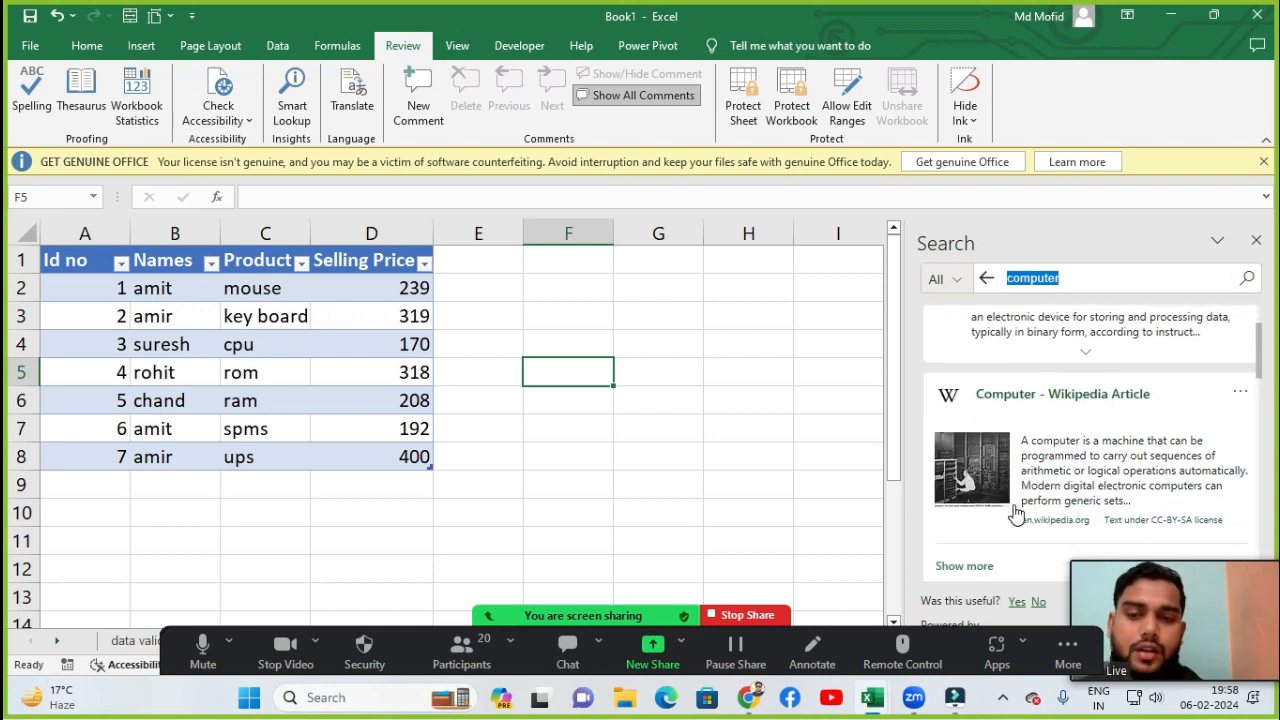
click(1095, 397)
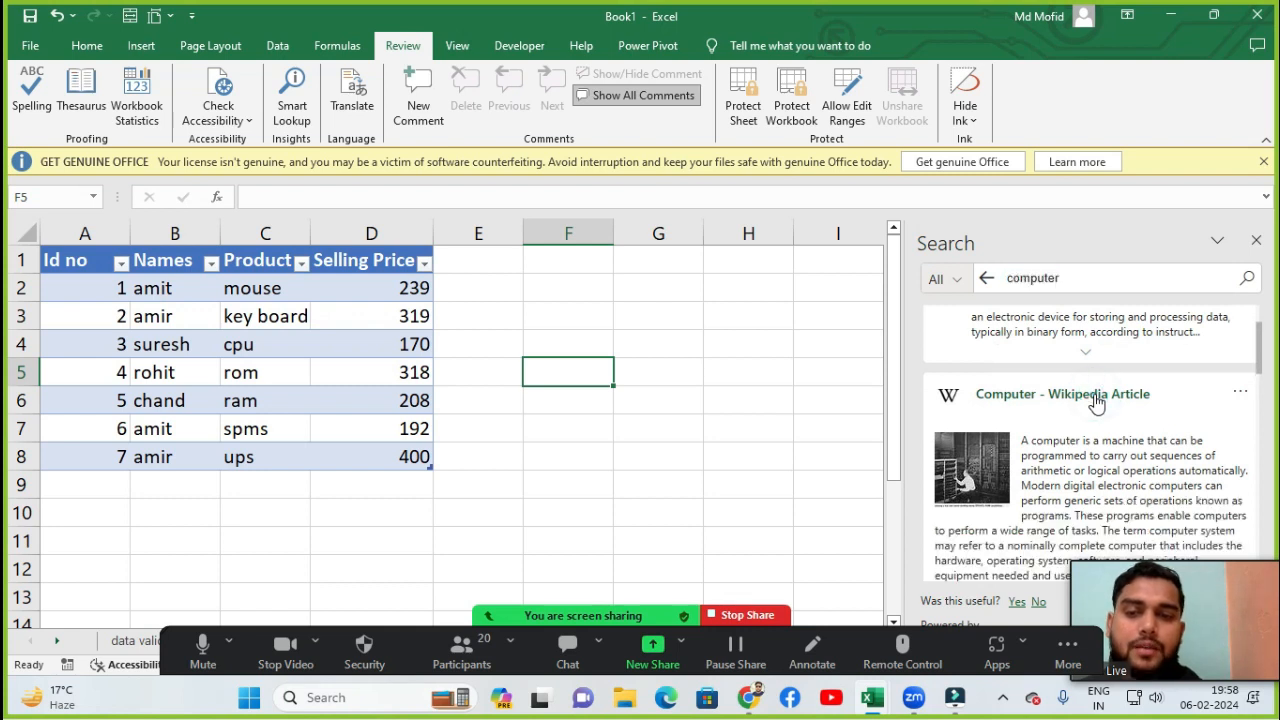
scroll(1092, 420, down, 1)
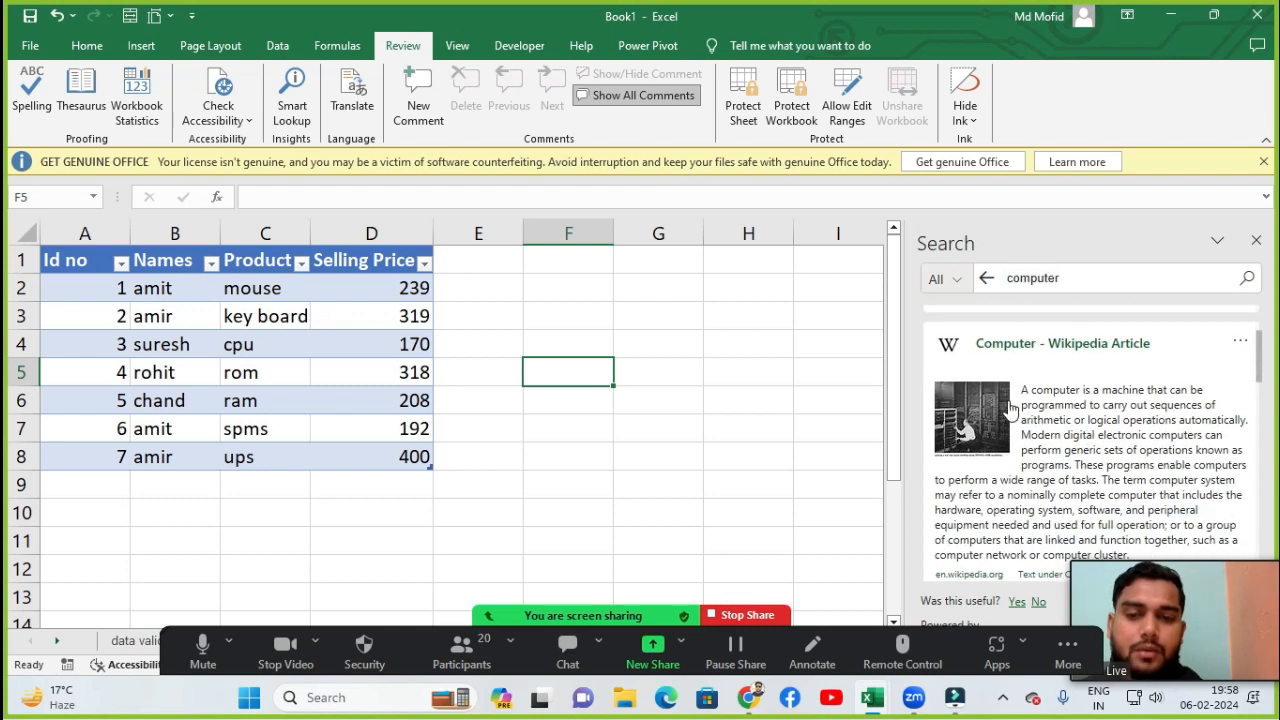
scroll(1084, 399, down, 1)
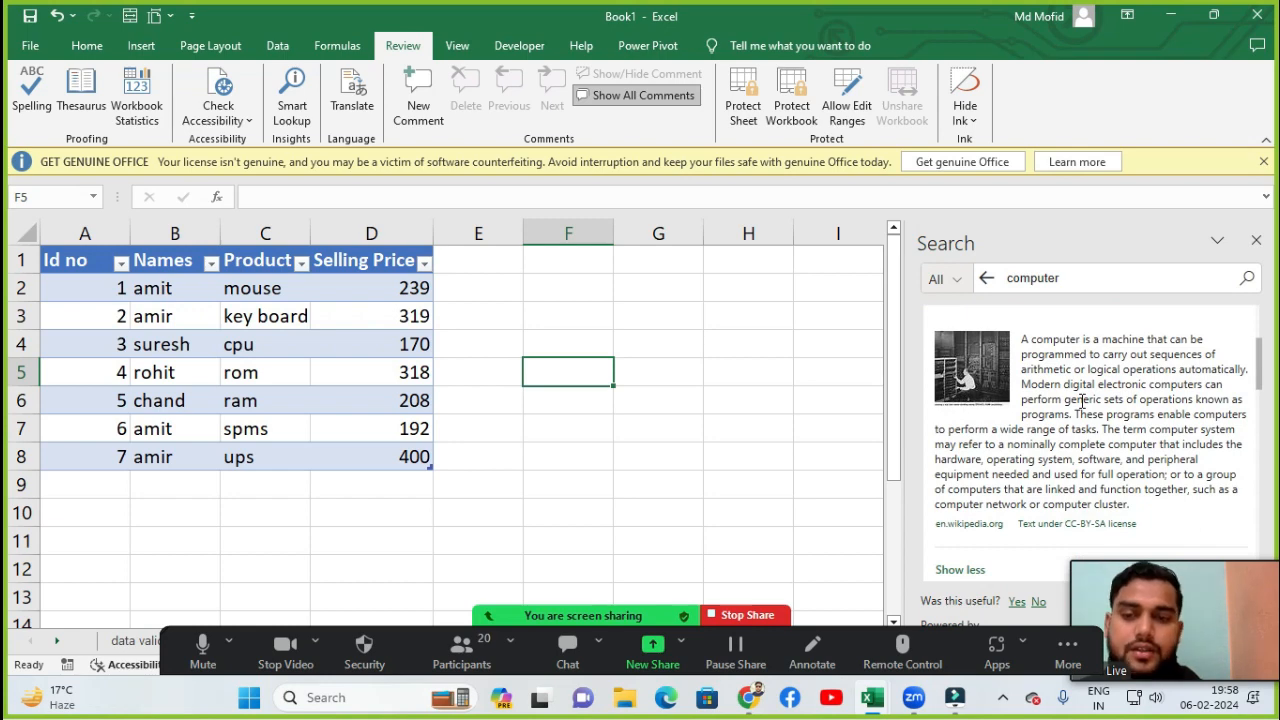
scroll(1082, 400, down, 2)
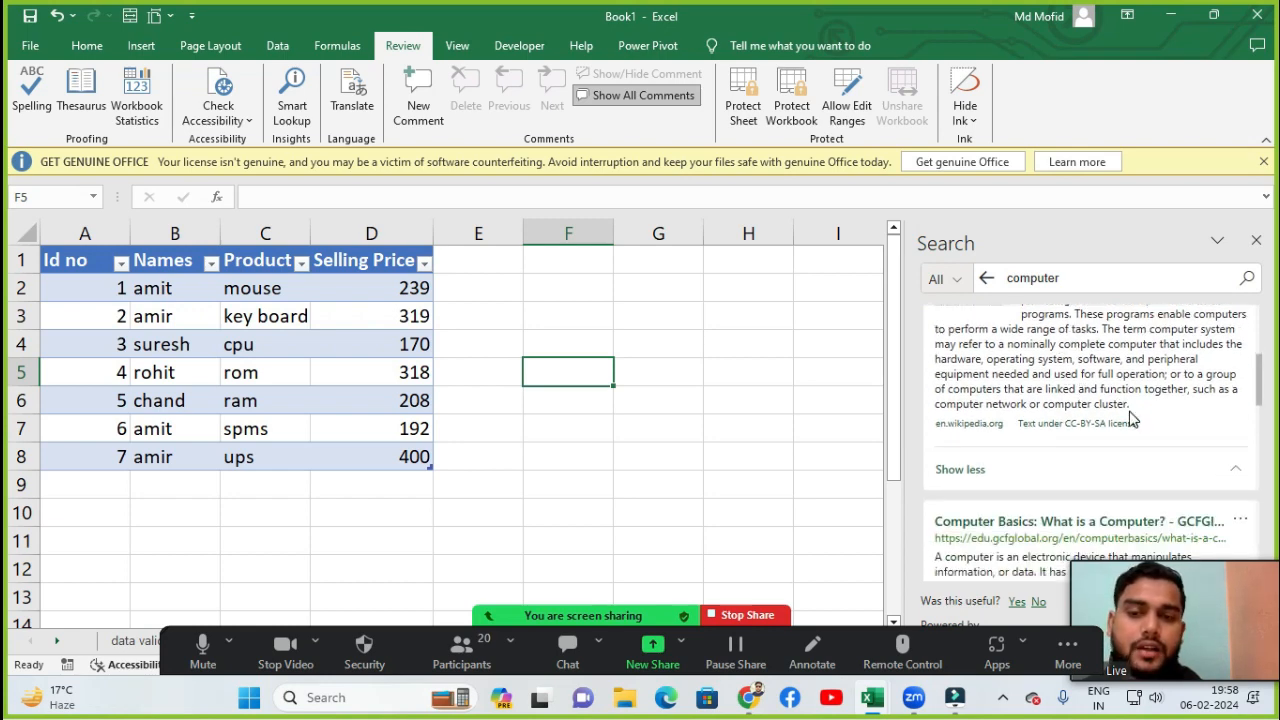
scroll(1133, 418, up, 3)
- Search Smart Lookup for mahatma gandhi information and browse the results
double_click(1060, 278)
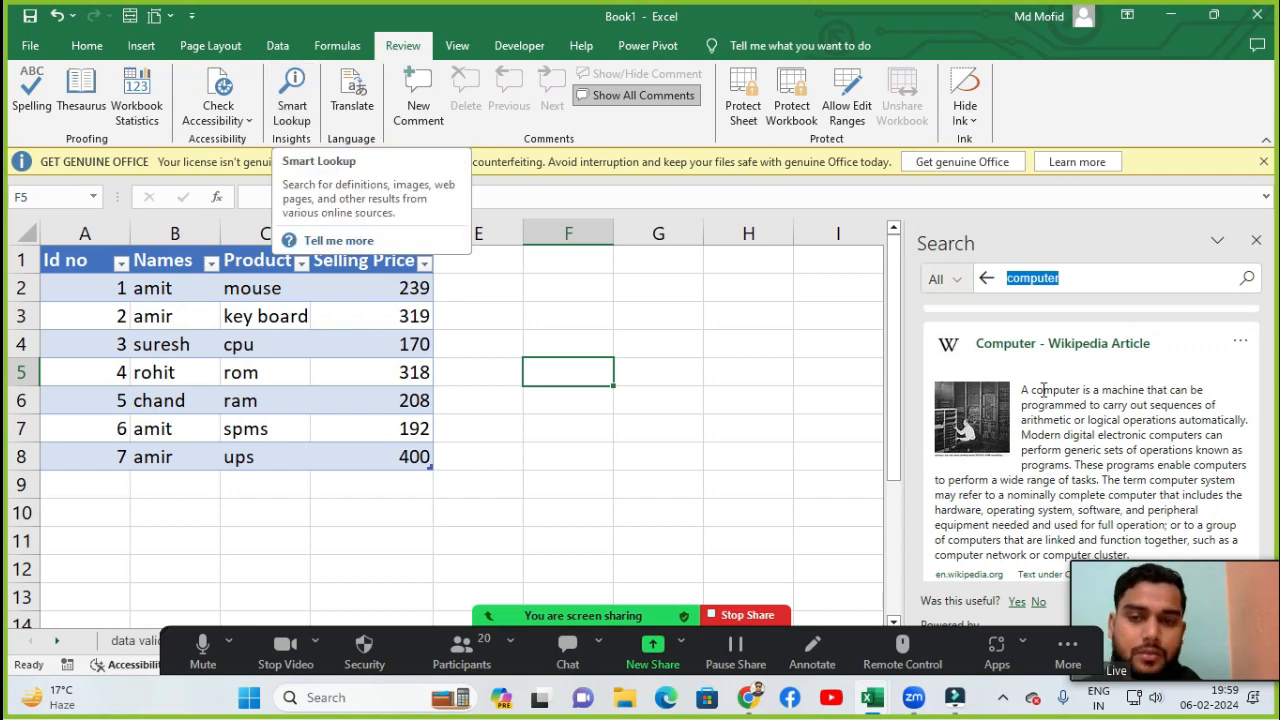
text(mahatm)
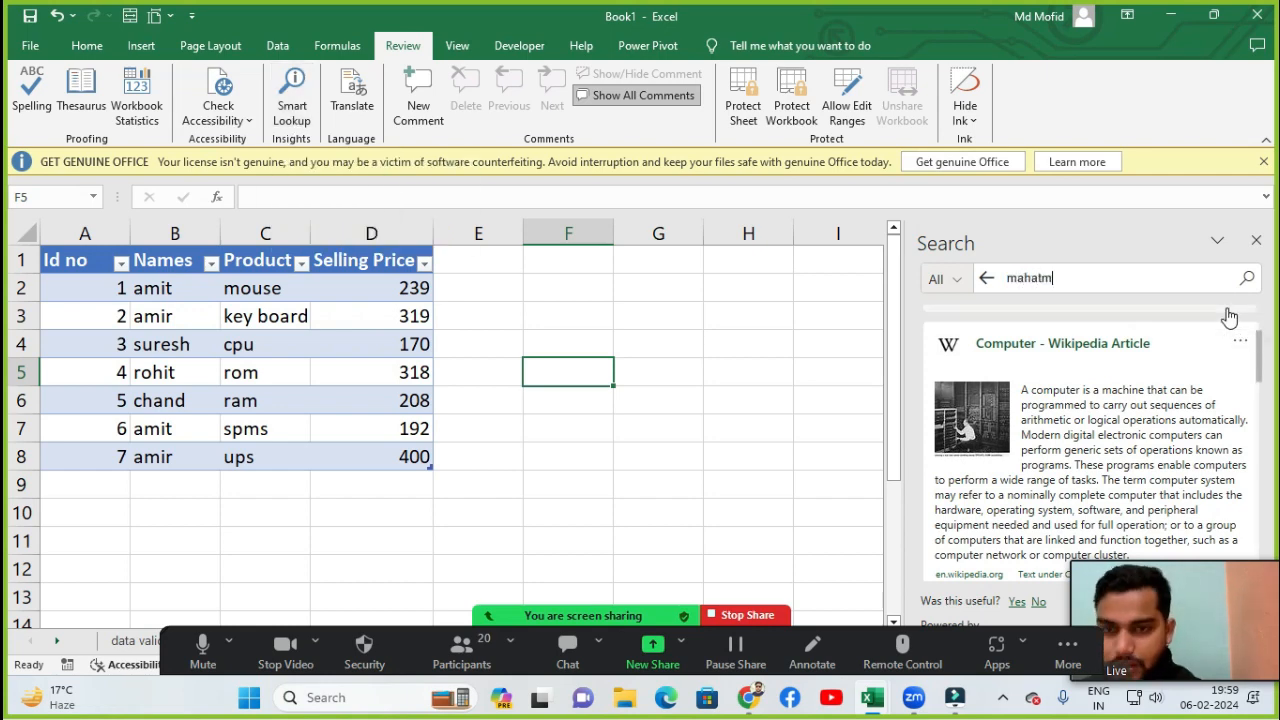
text(a gandhi information)
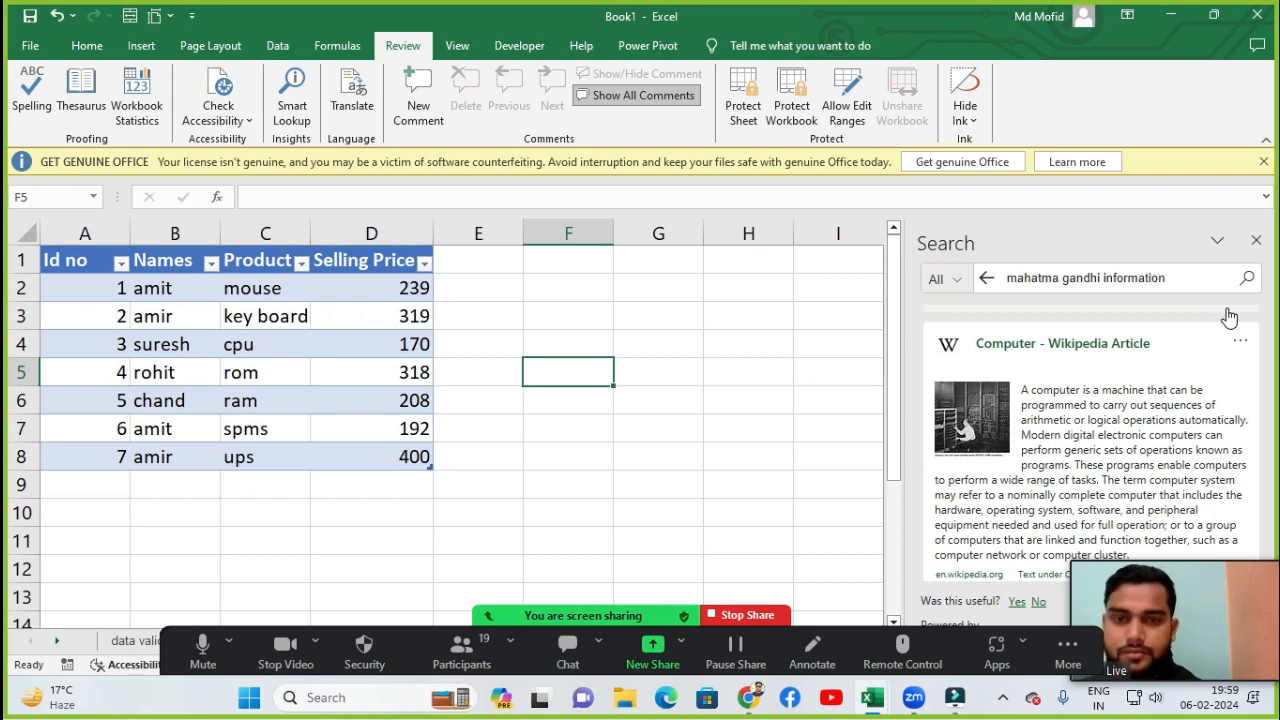
key(Return)
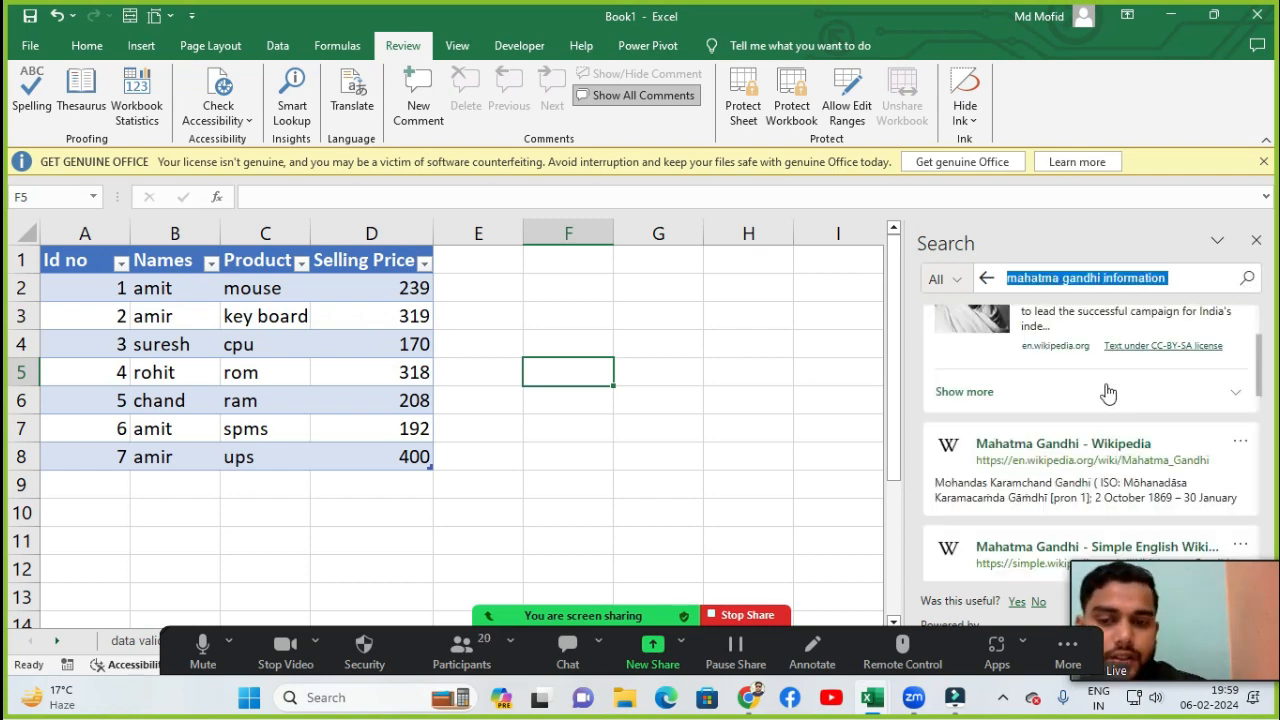
scroll(1108, 395, up, 2)
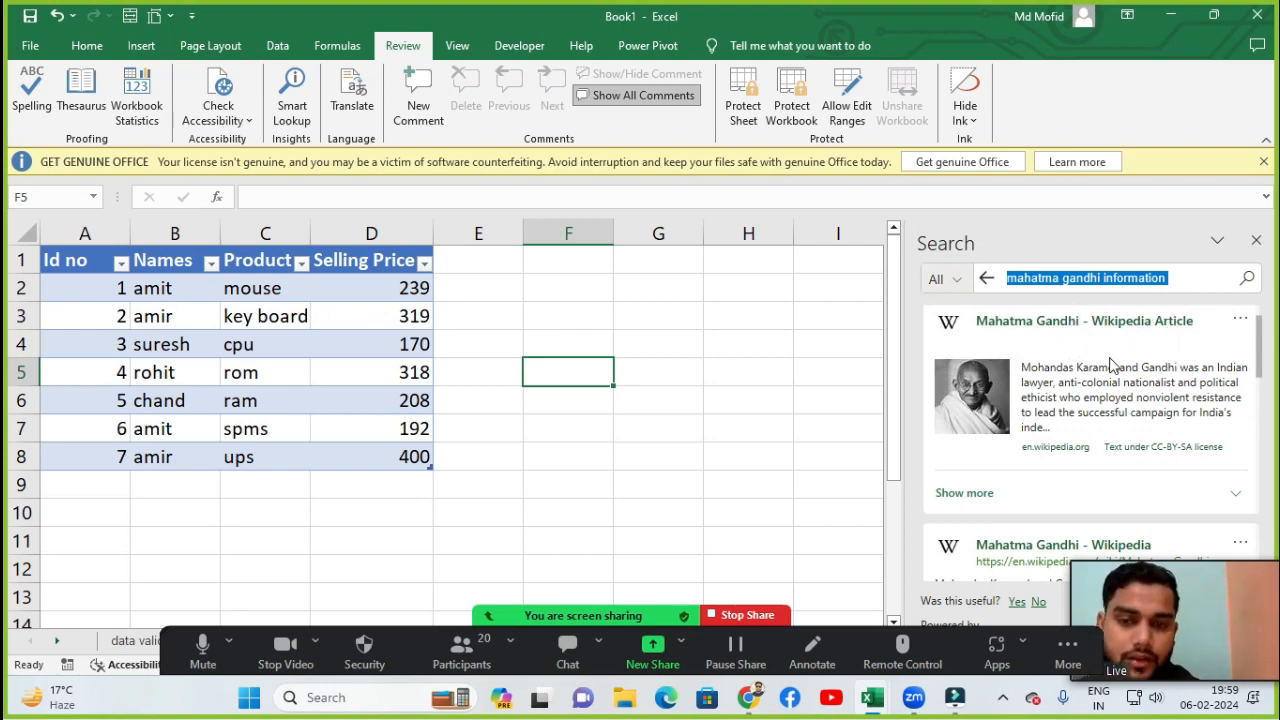
scroll(1112, 365, down, 2)
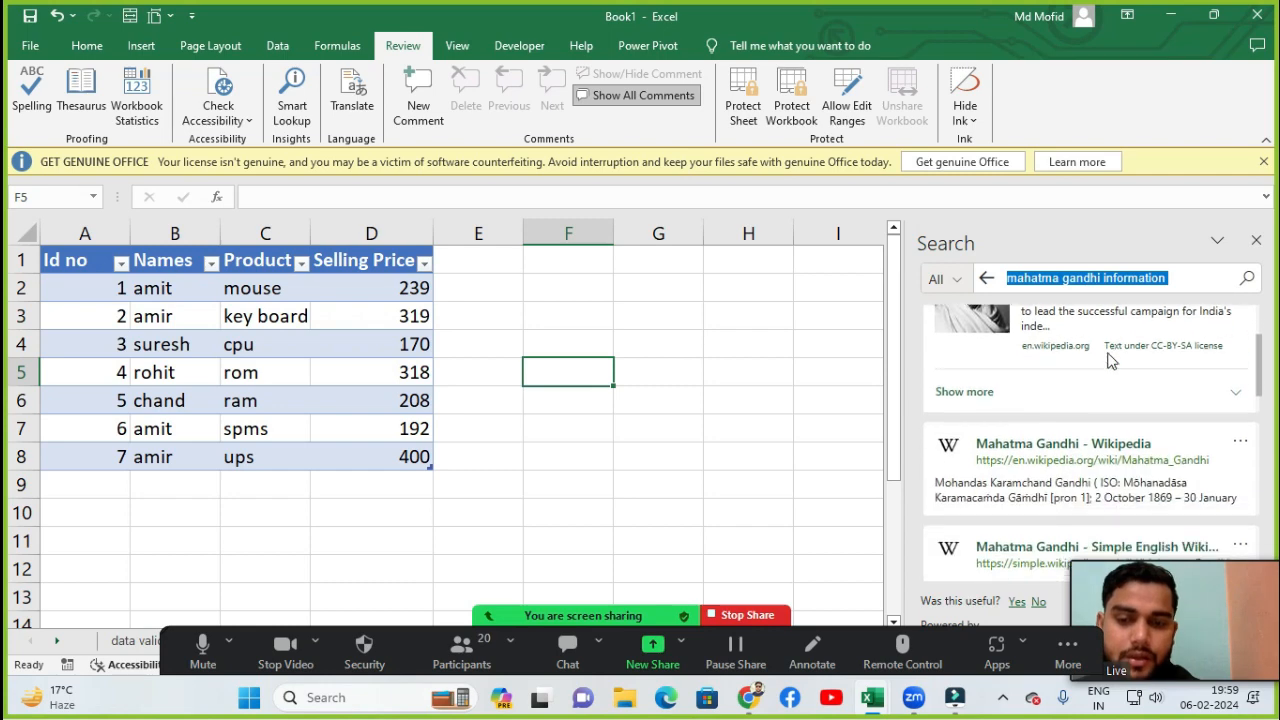
- Open the Mahatma Gandhi Wikipedia result in the browser and scroll through the article
click(1070, 447)
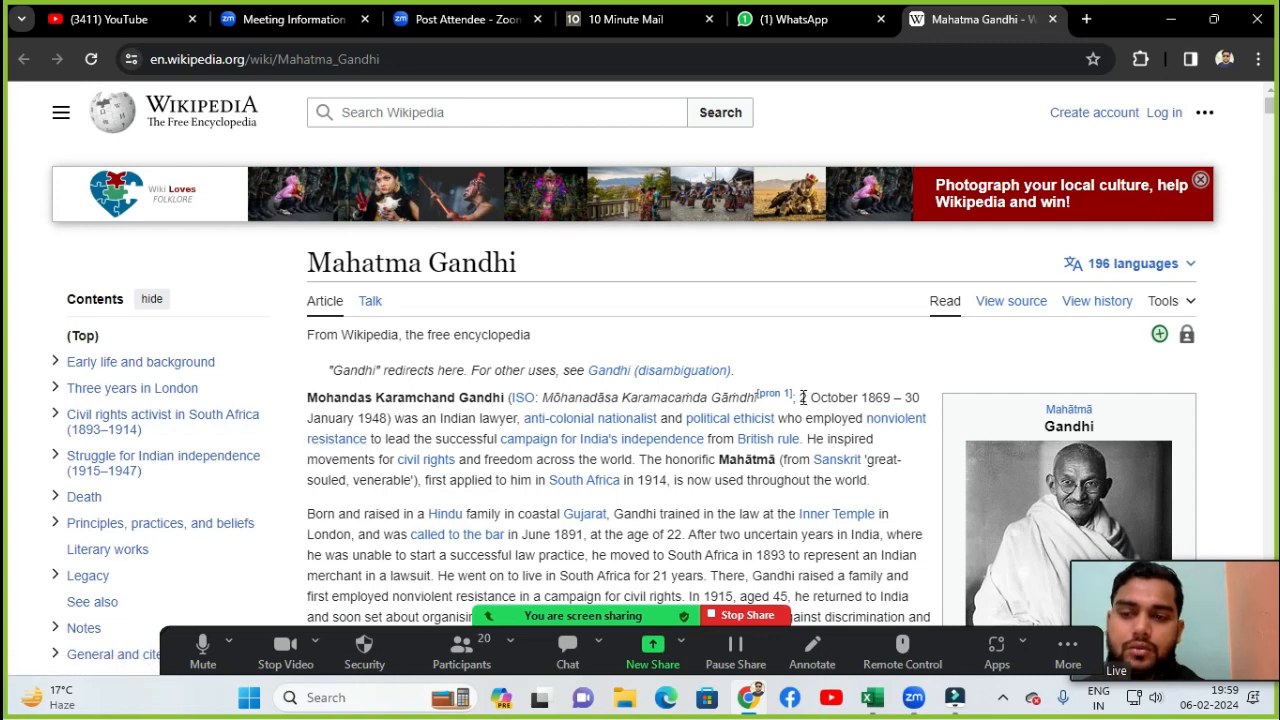
scroll(553, 440, down, 2)
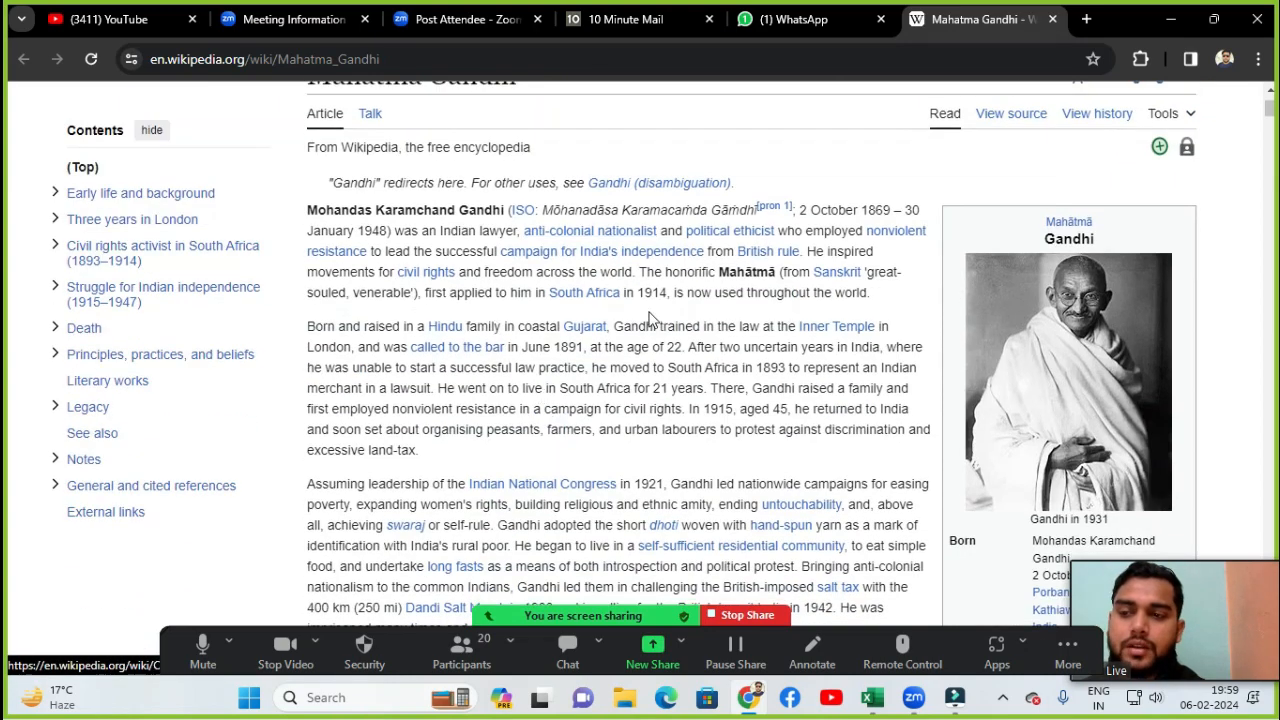
- Leave the Gandhi article, return to the Book1 workbook in Excel, and close the Smart Lookup search pane
scroll(1003, 247, down, 1)
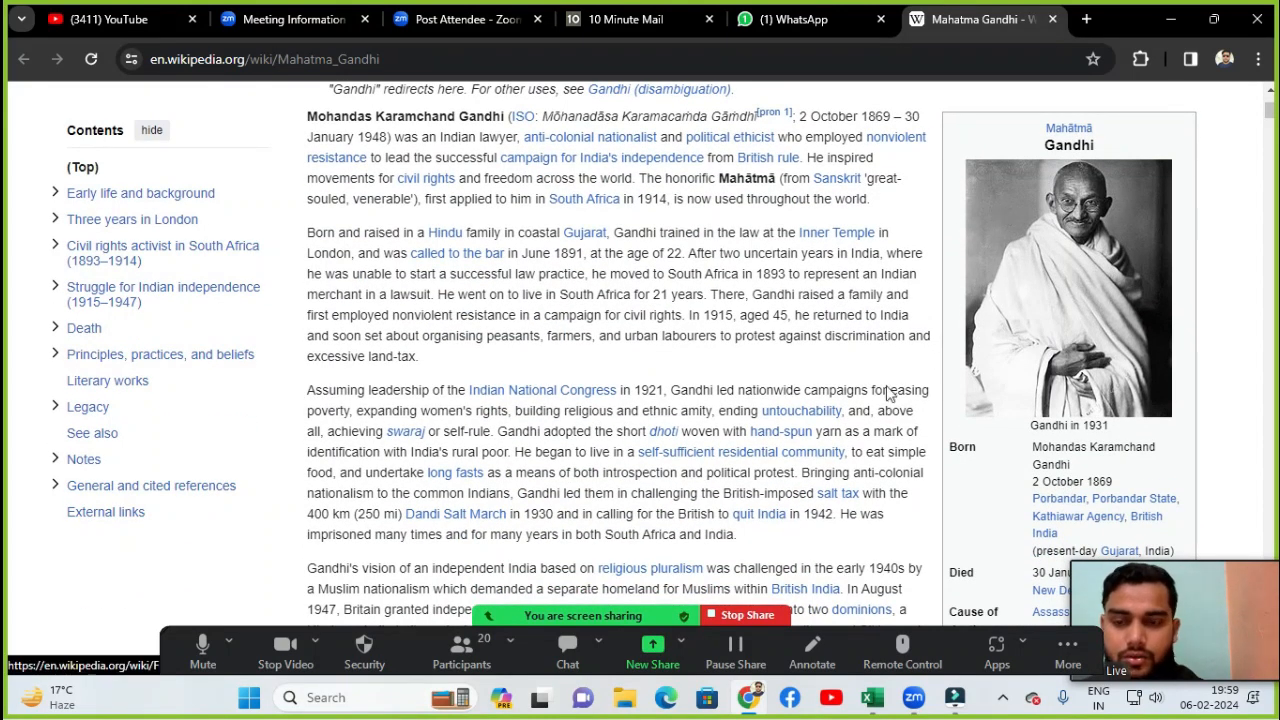
mouse_move(872, 697)
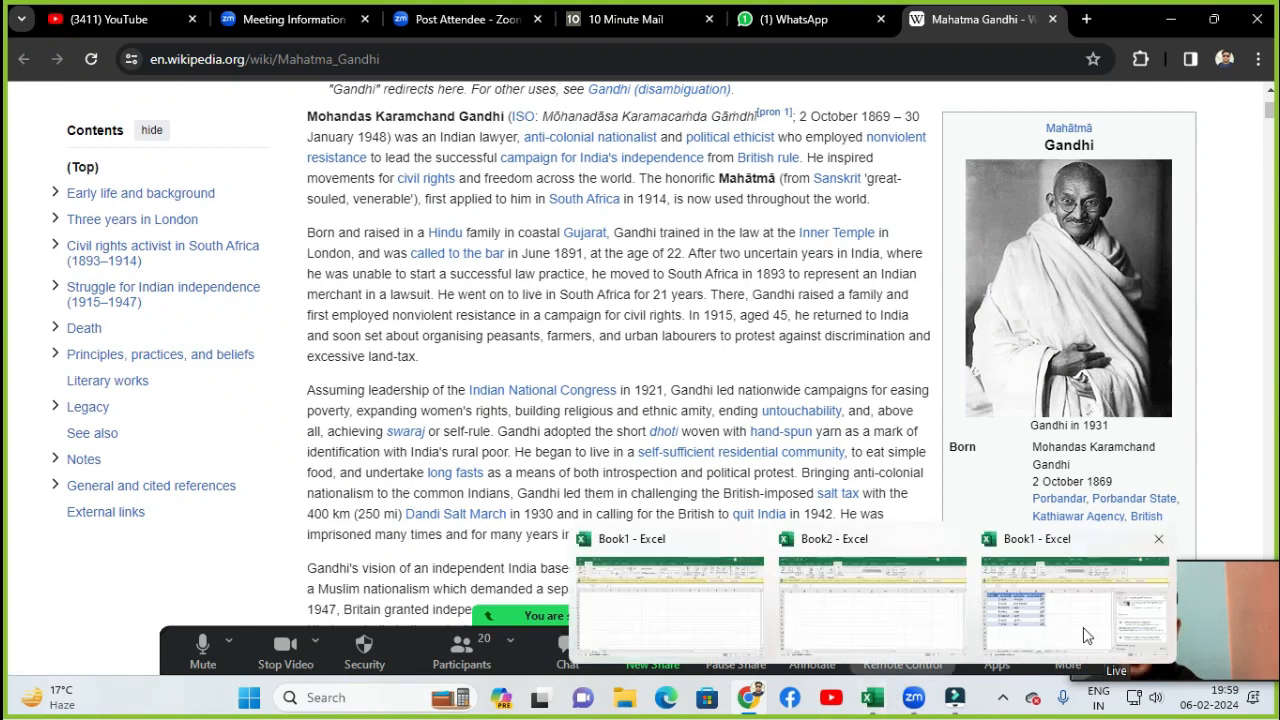
click(1075, 602)
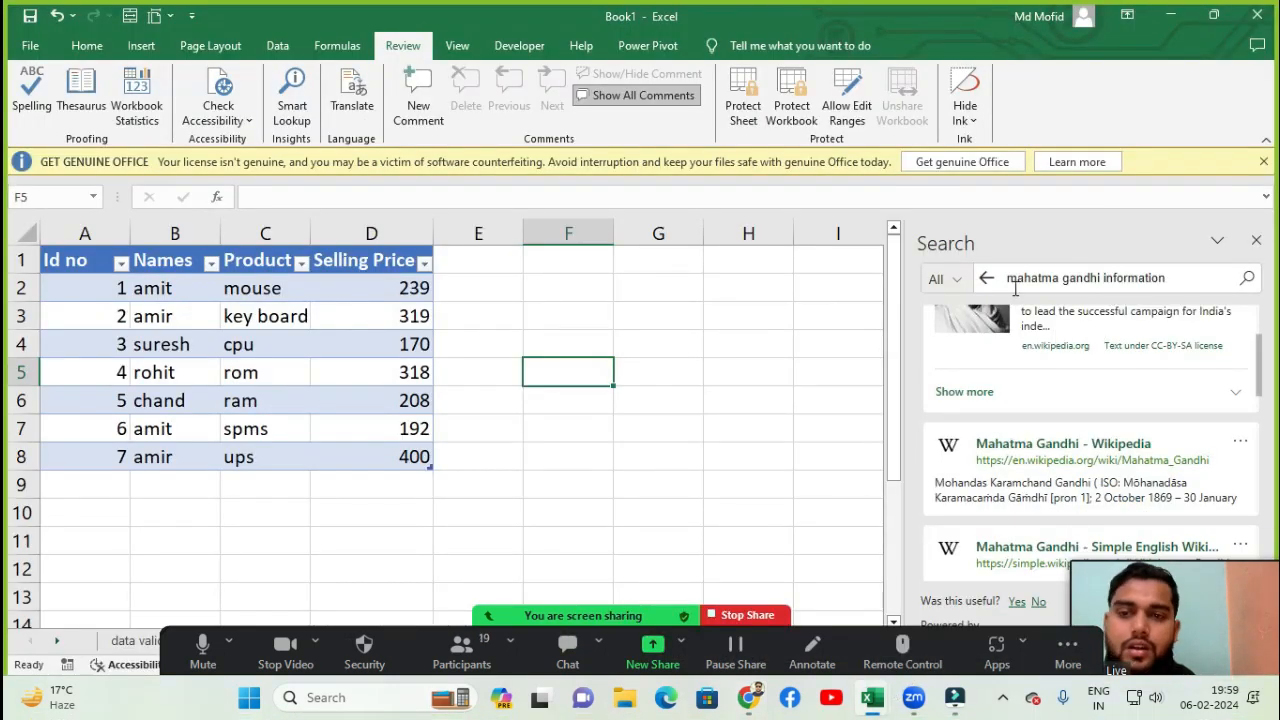
click(1256, 240)
- Open Smart Lookup again, search for tiger, and close the search pane
click(293, 120)
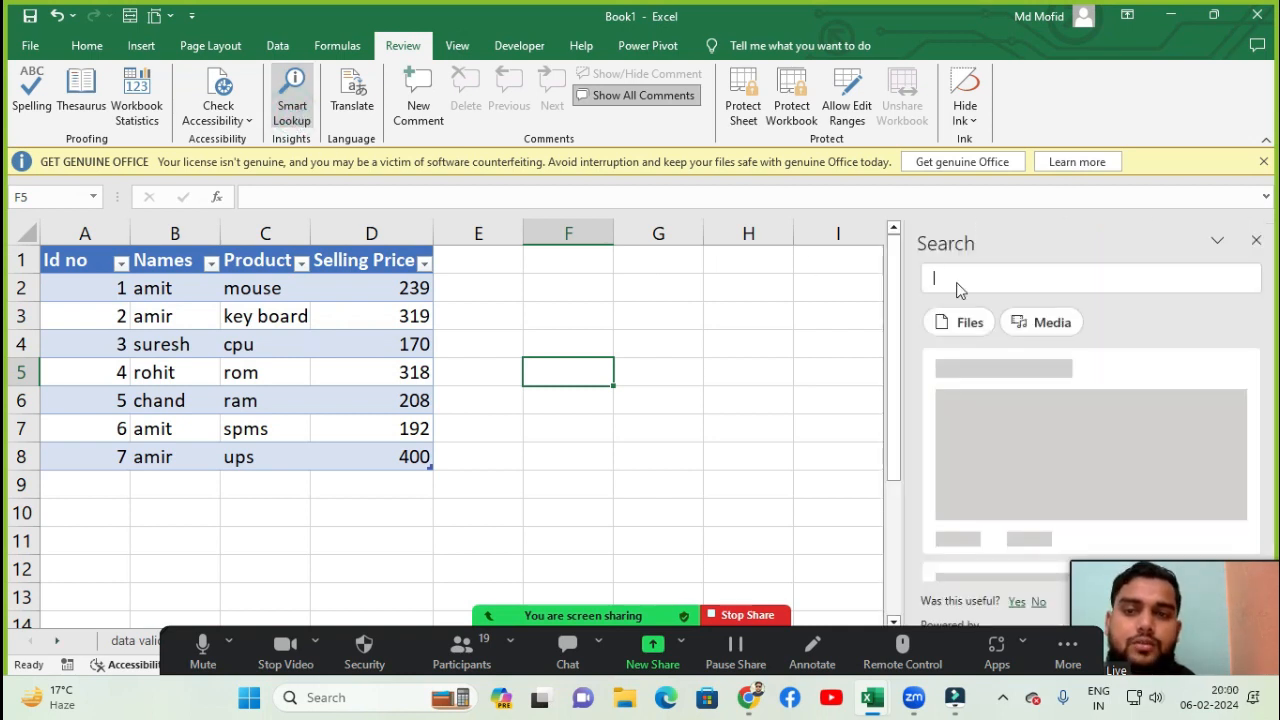
click(1177, 278)
text(tiger)
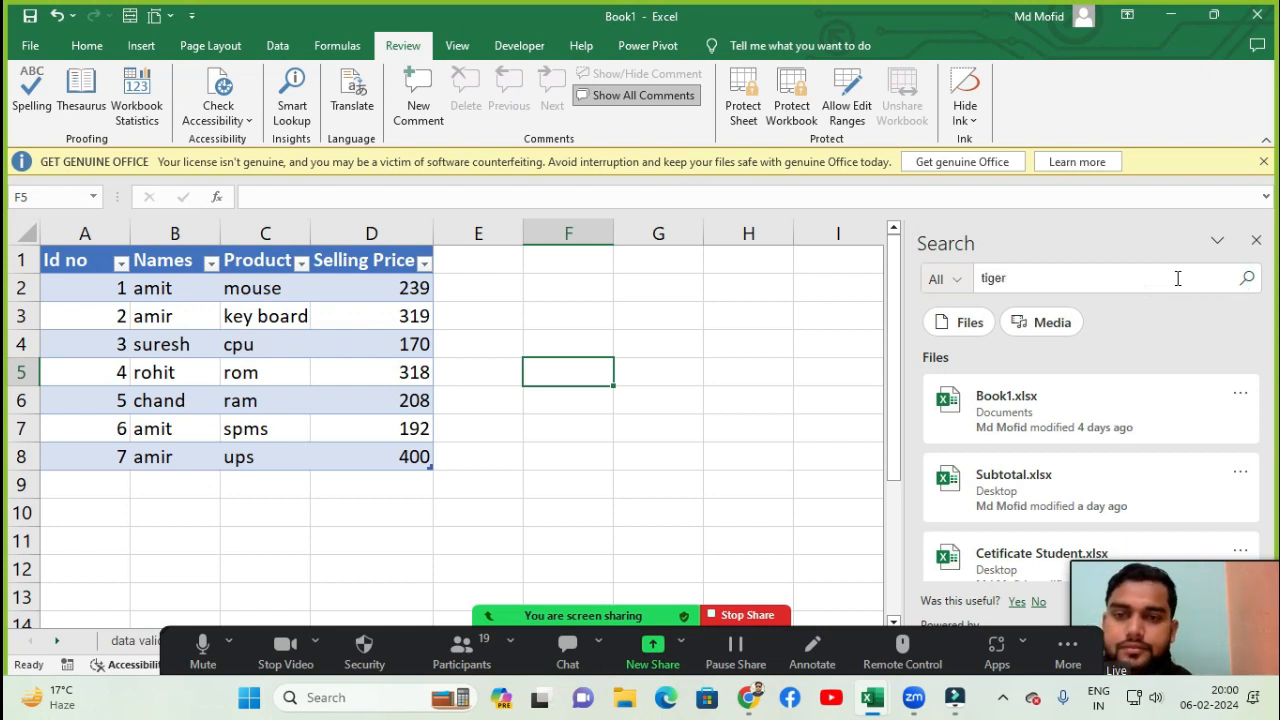
key(Return)
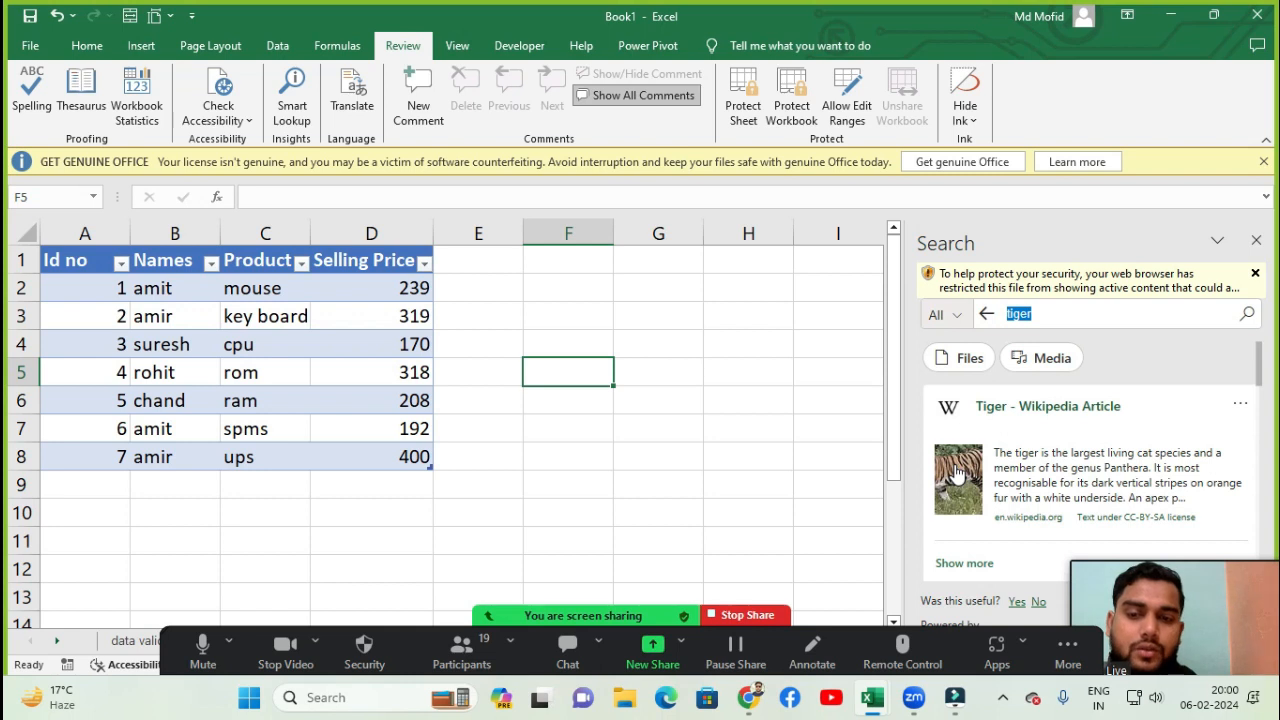
click(1257, 243)
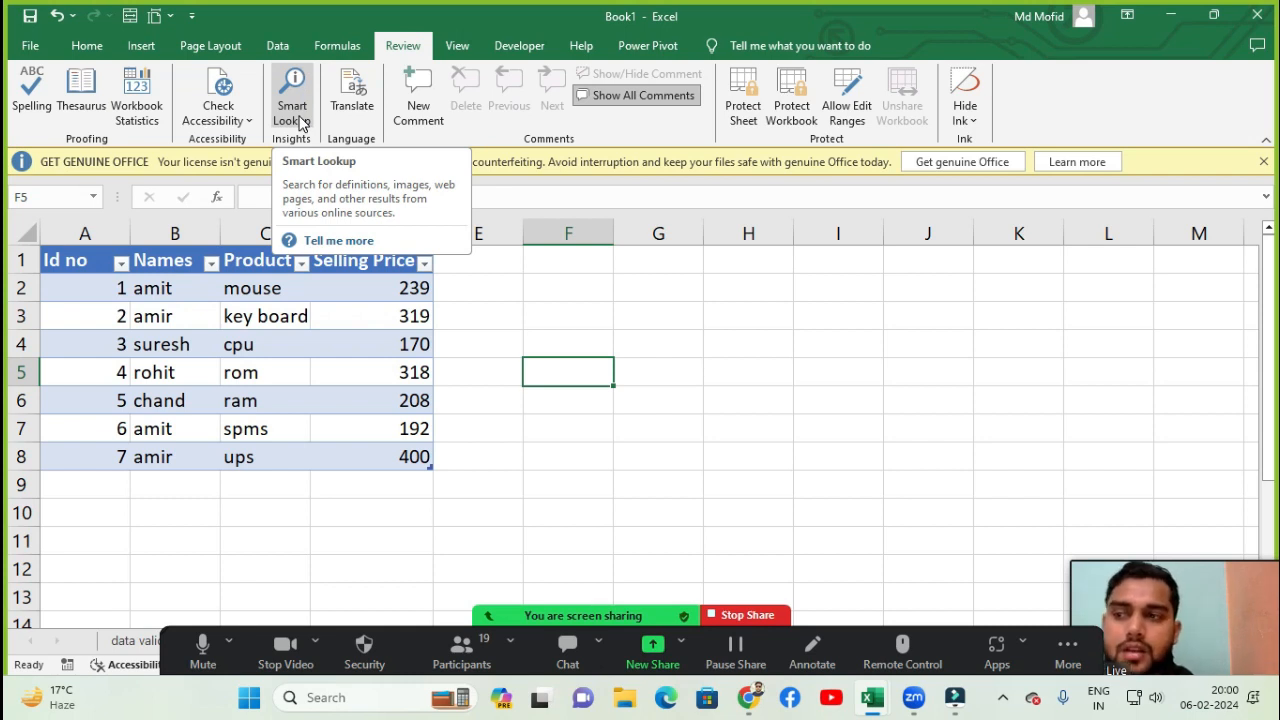
- Select cell F3, open Translate, and translate the word book from English to Hindi
click(662, 344)
click(617, 289)
click(580, 314)
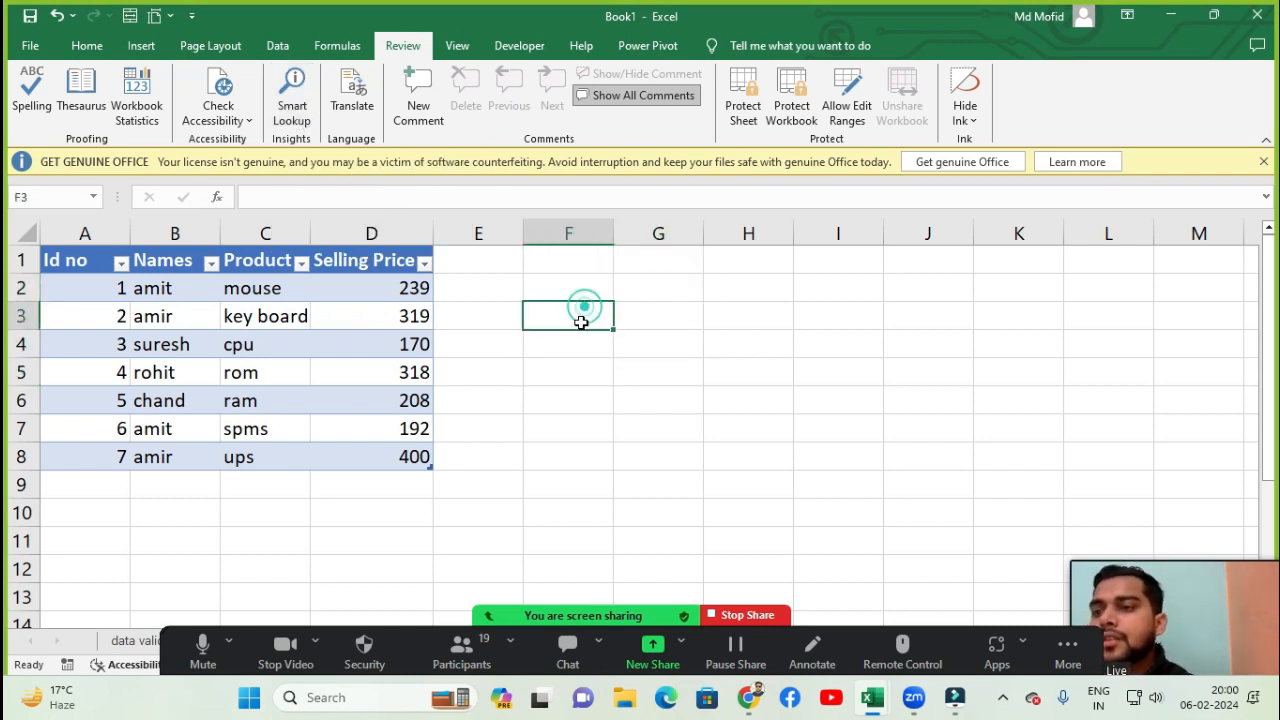
click(355, 108)
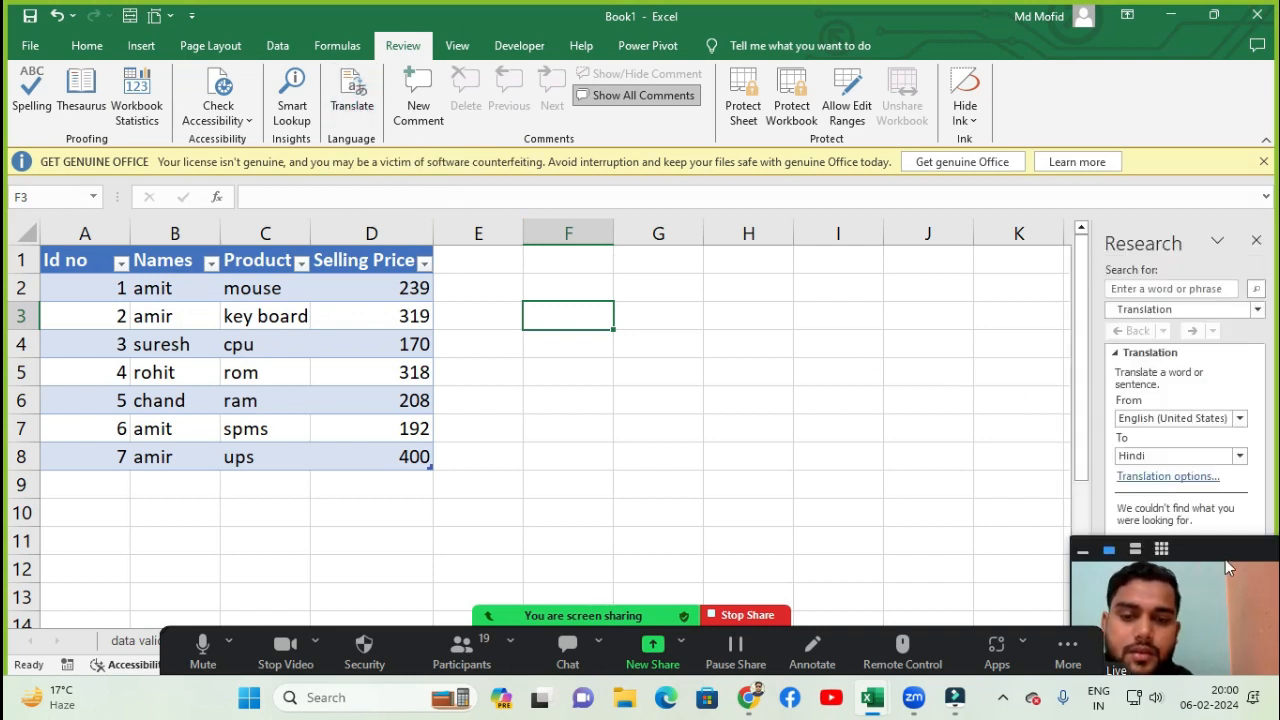
drag(1225, 559, 1010, 558)
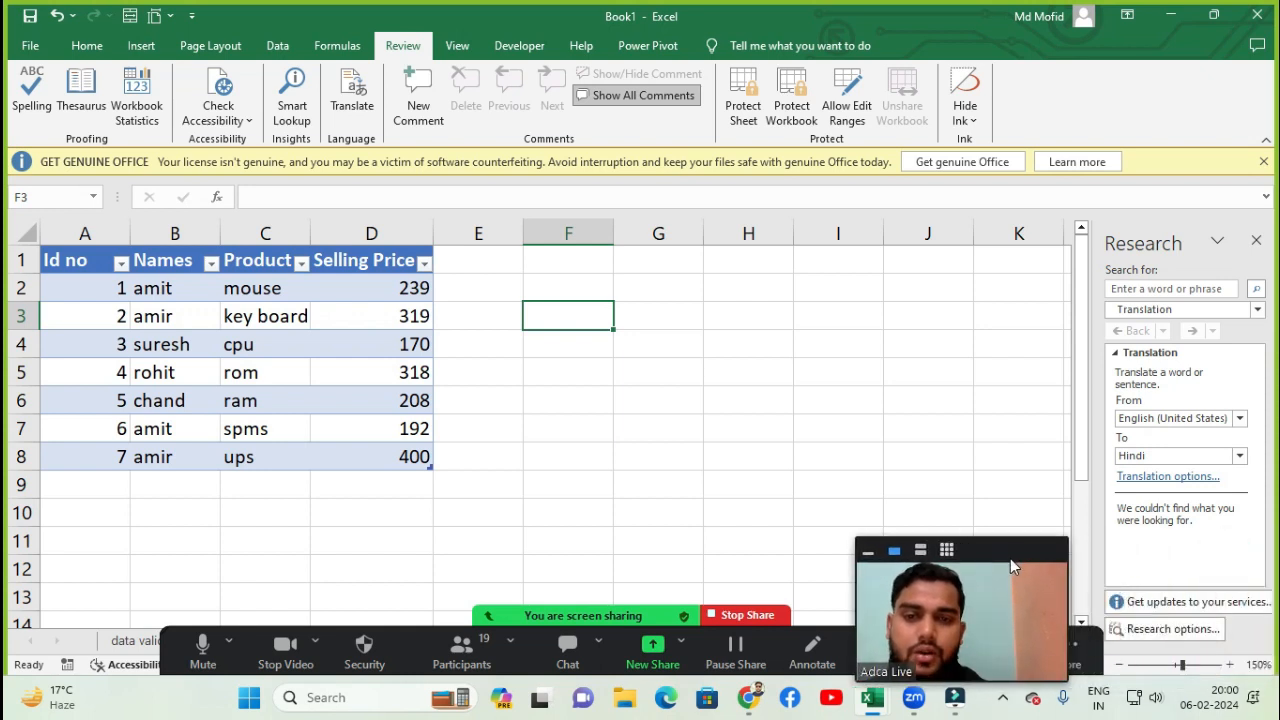
click(1159, 290)
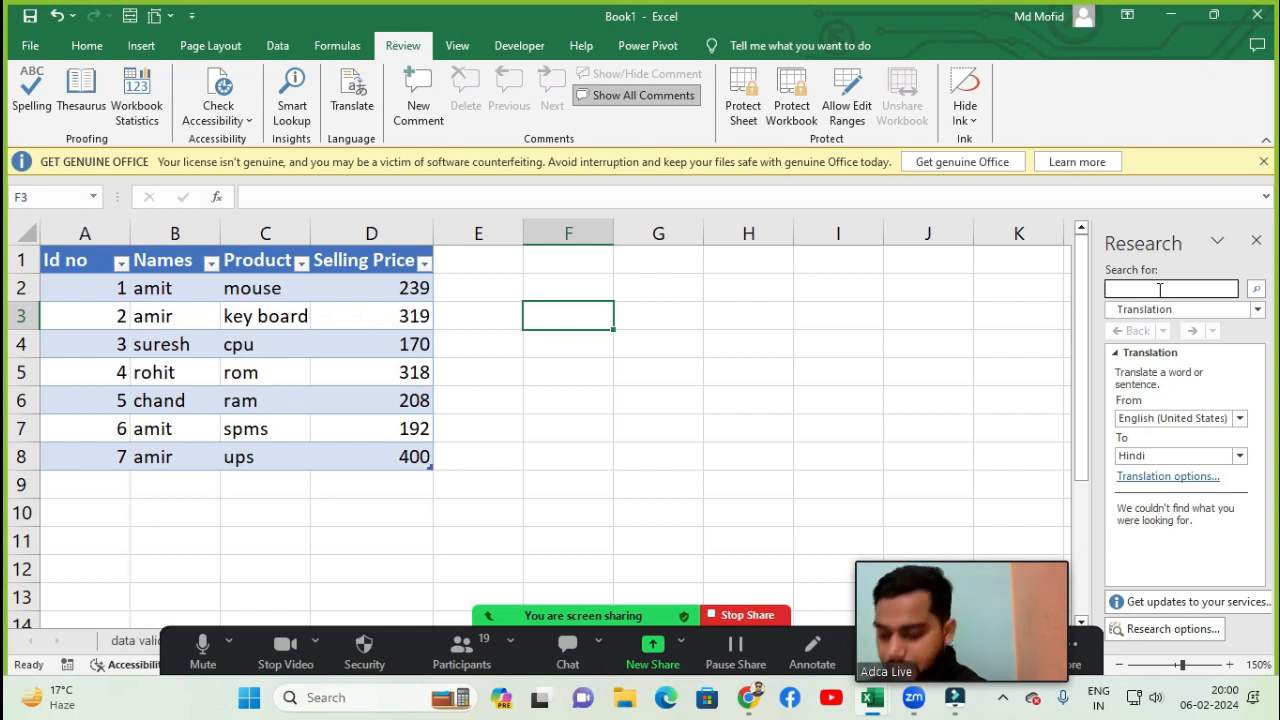
text(book)
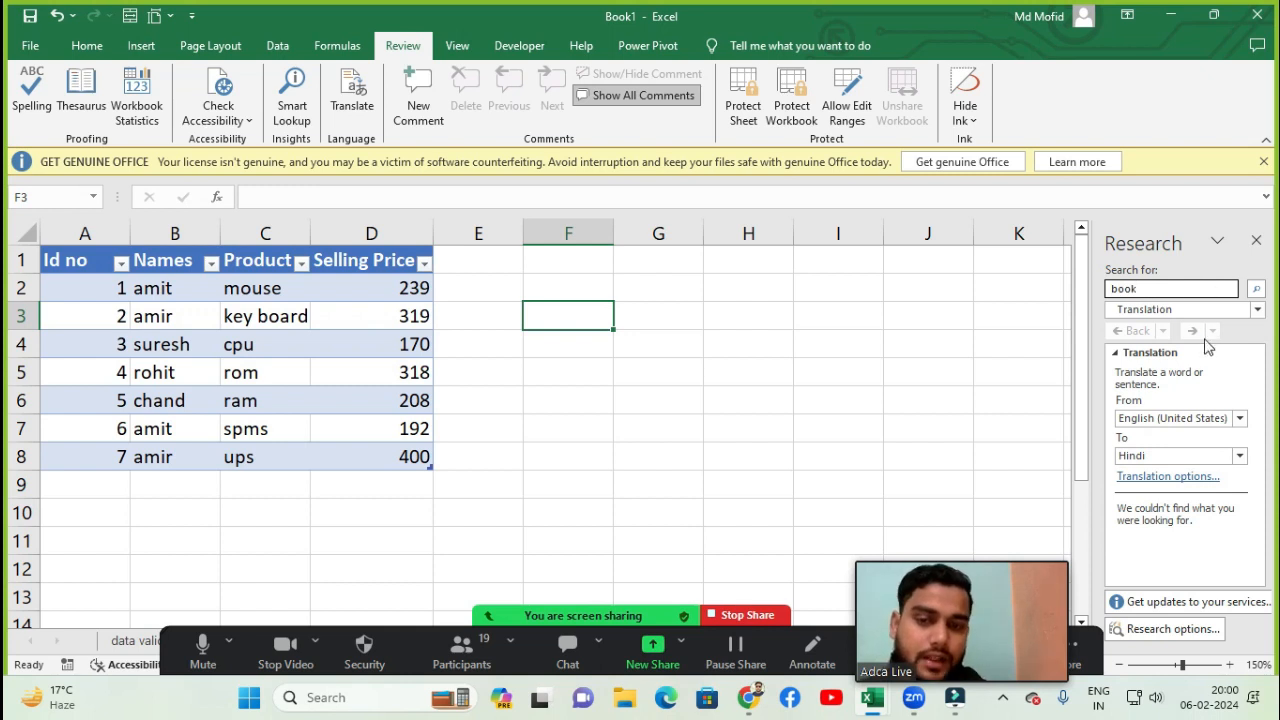
click(1256, 289)
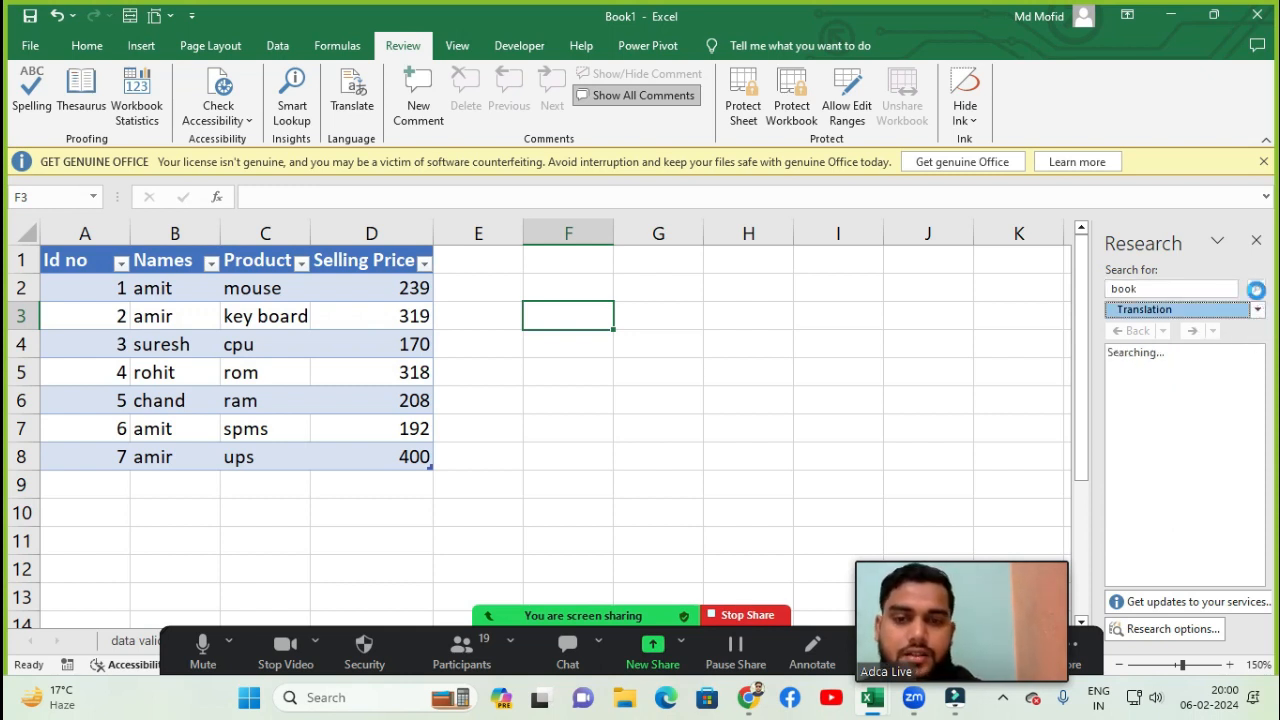
click(1257, 290)
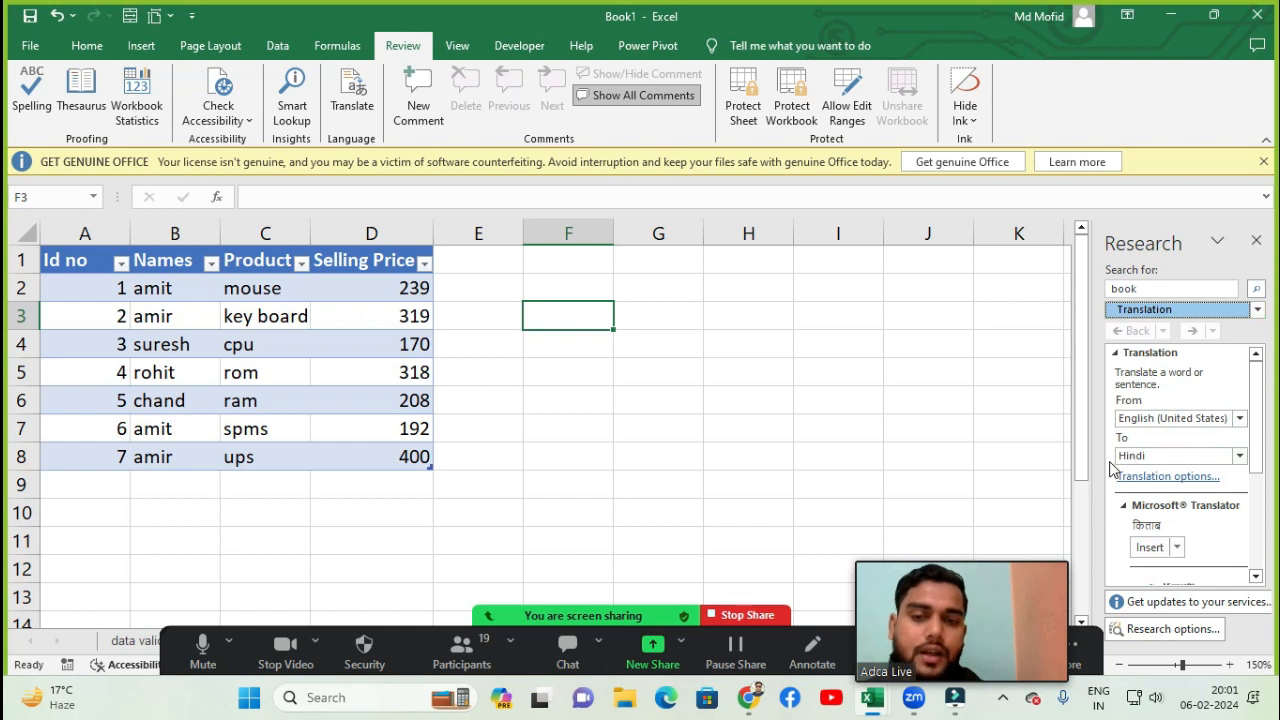
- Browse the source-language list for translation, then insert the Hindi translation of book into cell F3
click(1175, 420)
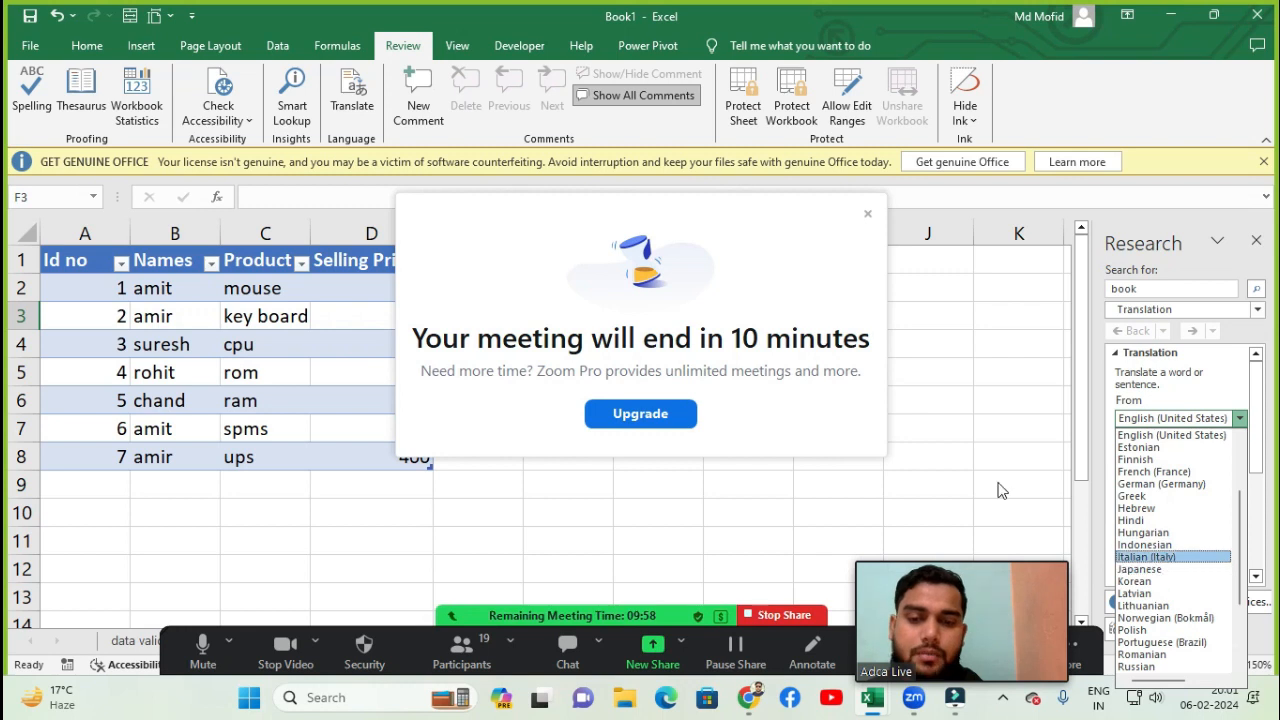
click(868, 213)
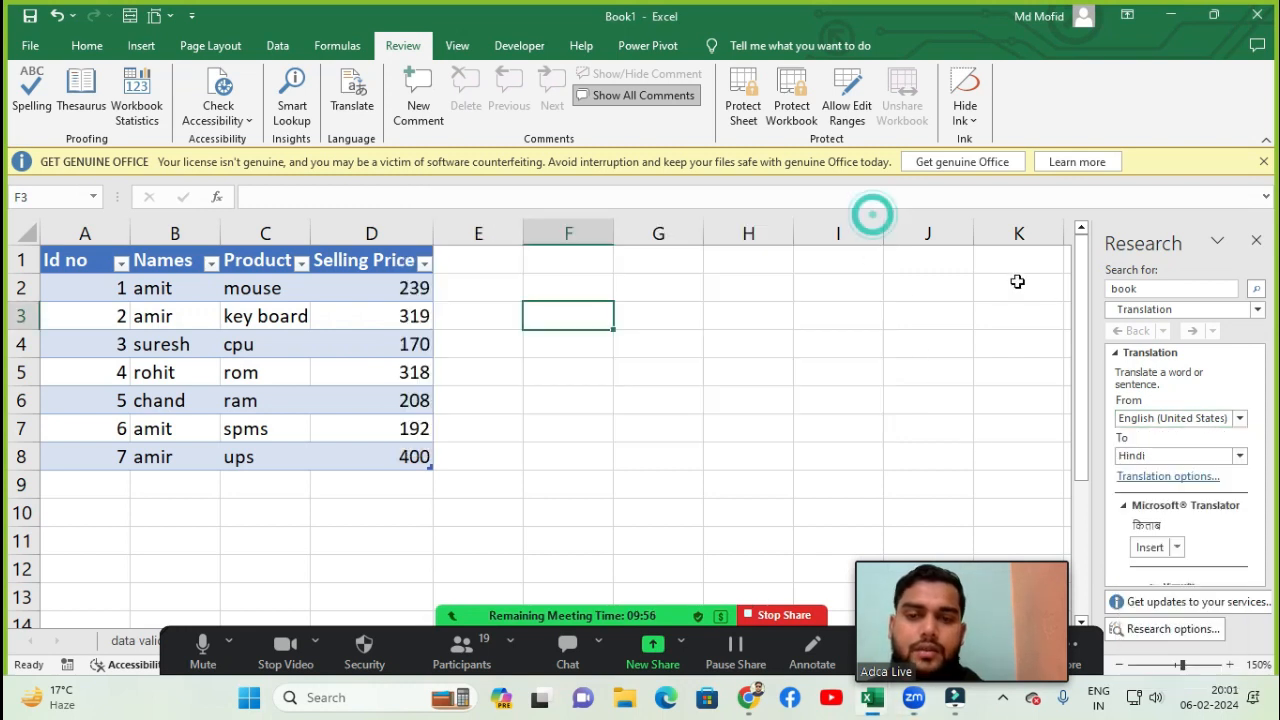
click(1239, 418)
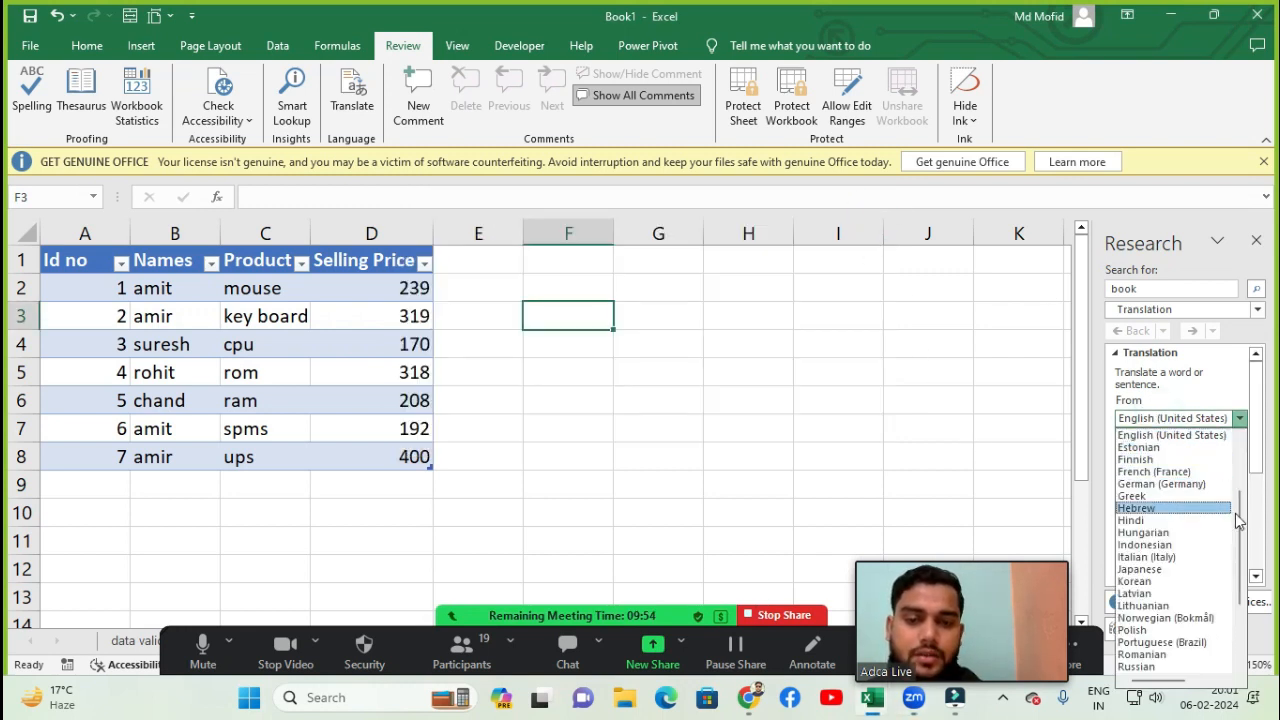
scroll(1240, 505, down, 1)
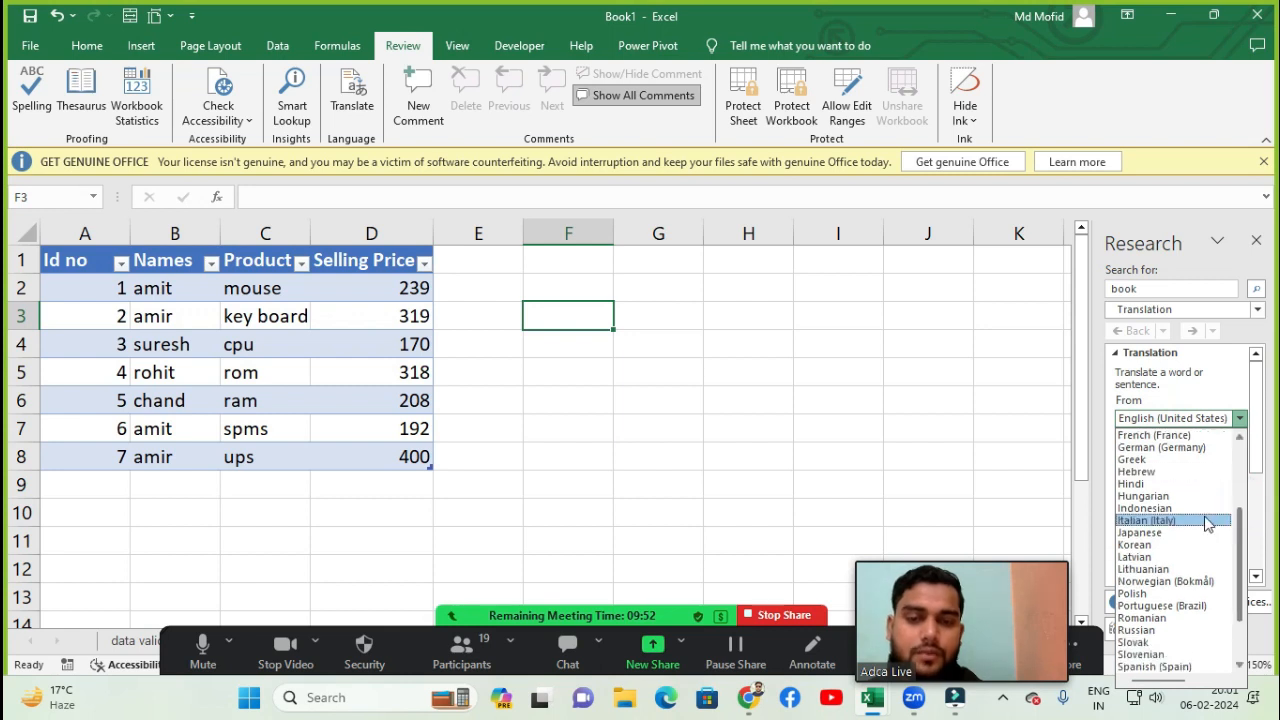
key(Escape)
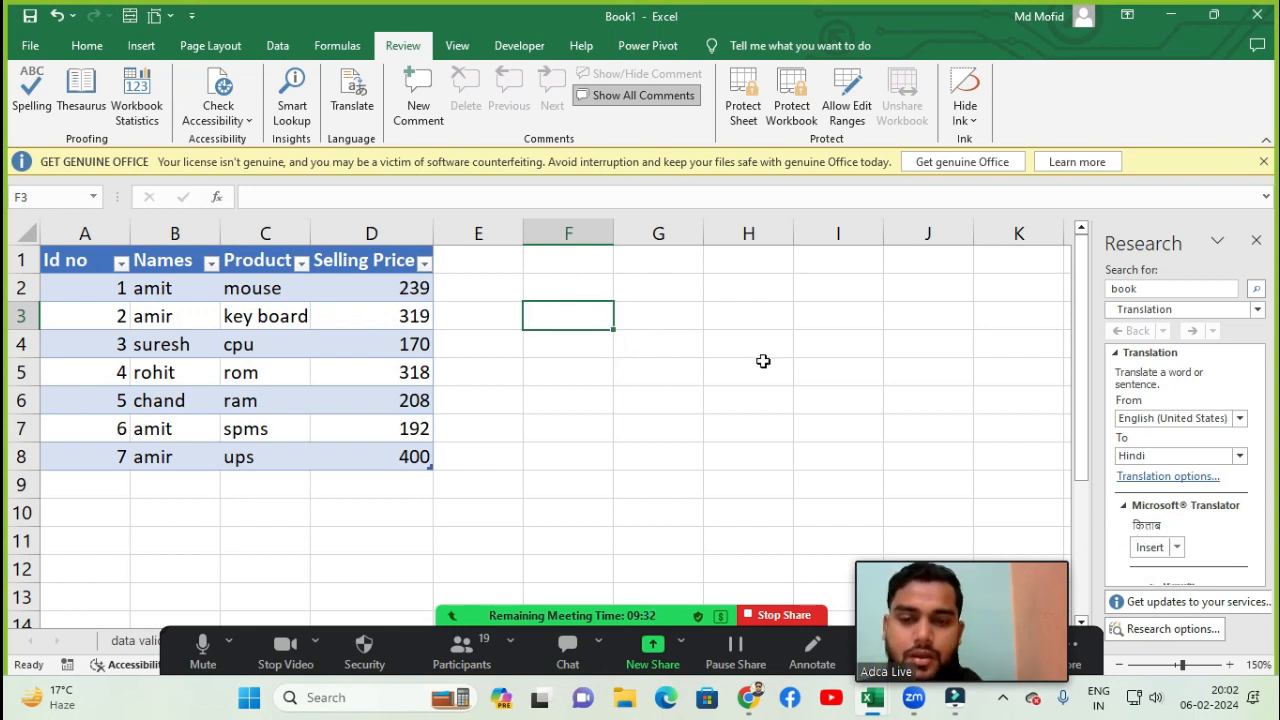
click(1143, 551)
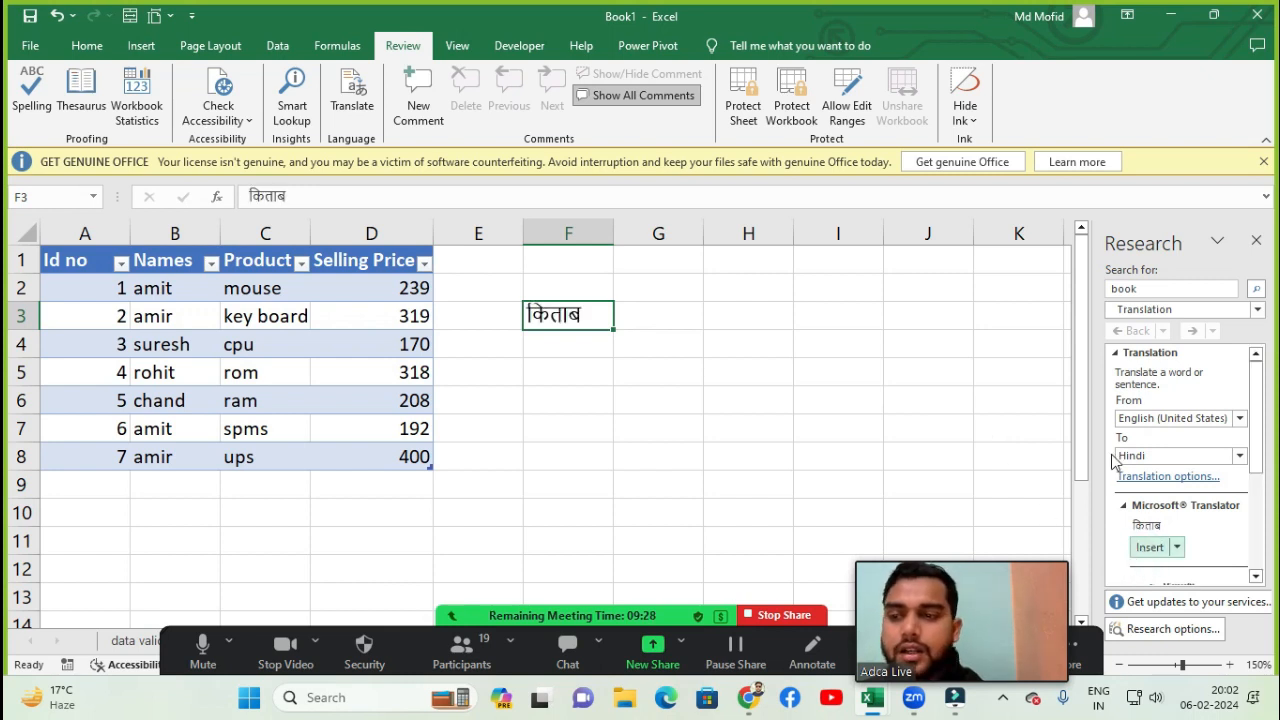
- Select cell H4, translate mouse into Hindi, and insert the translation into that cell
click(592, 352)
click(562, 320)
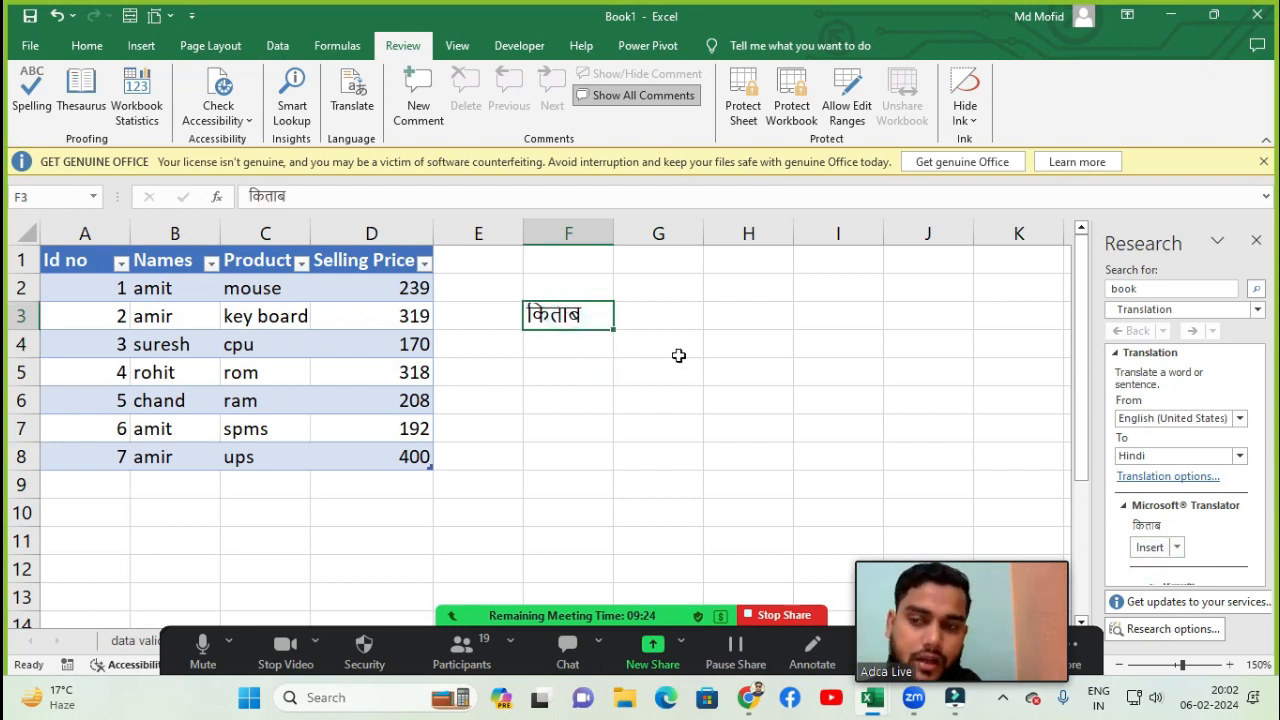
click(727, 345)
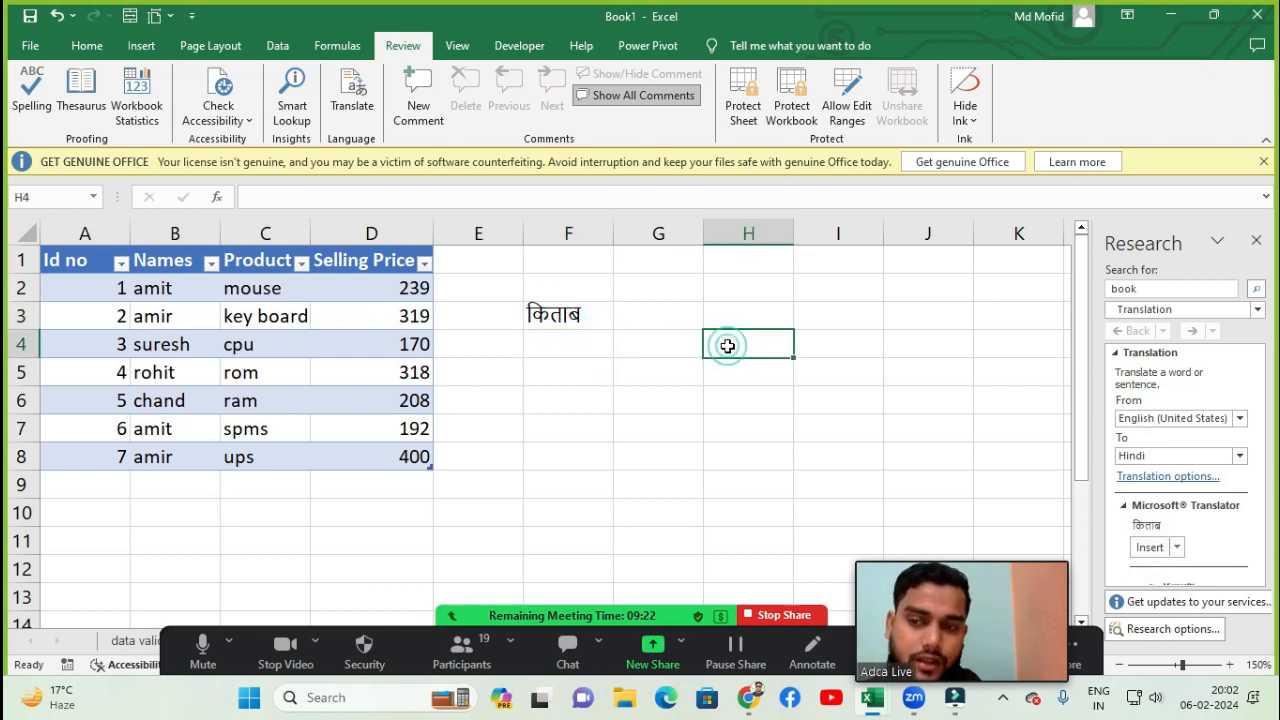
double_click(1170, 288)
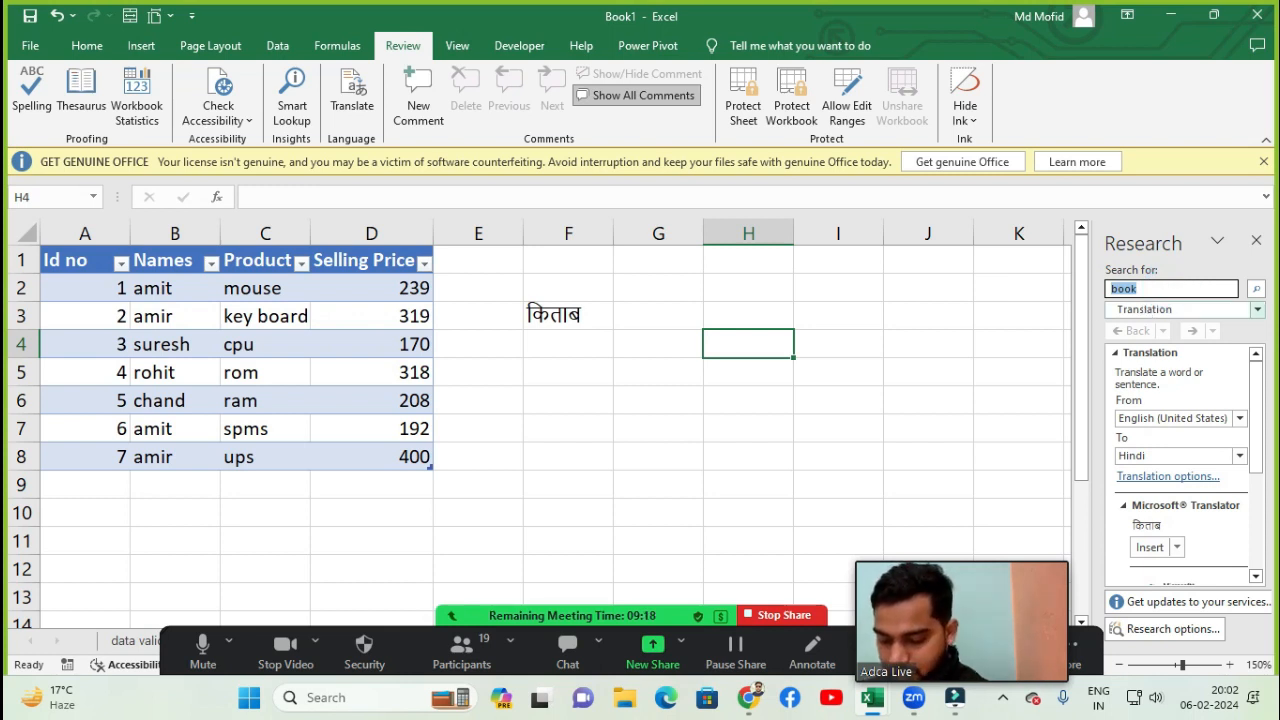
text(mouse)
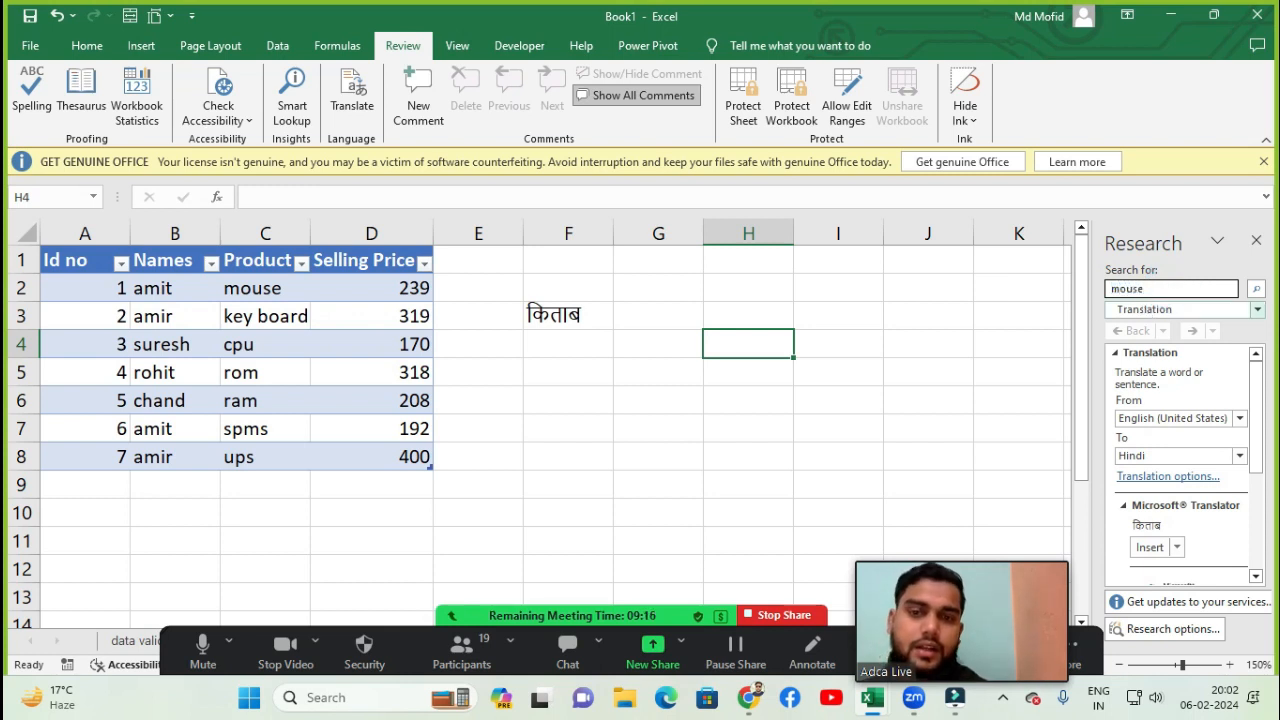
click(1256, 288)
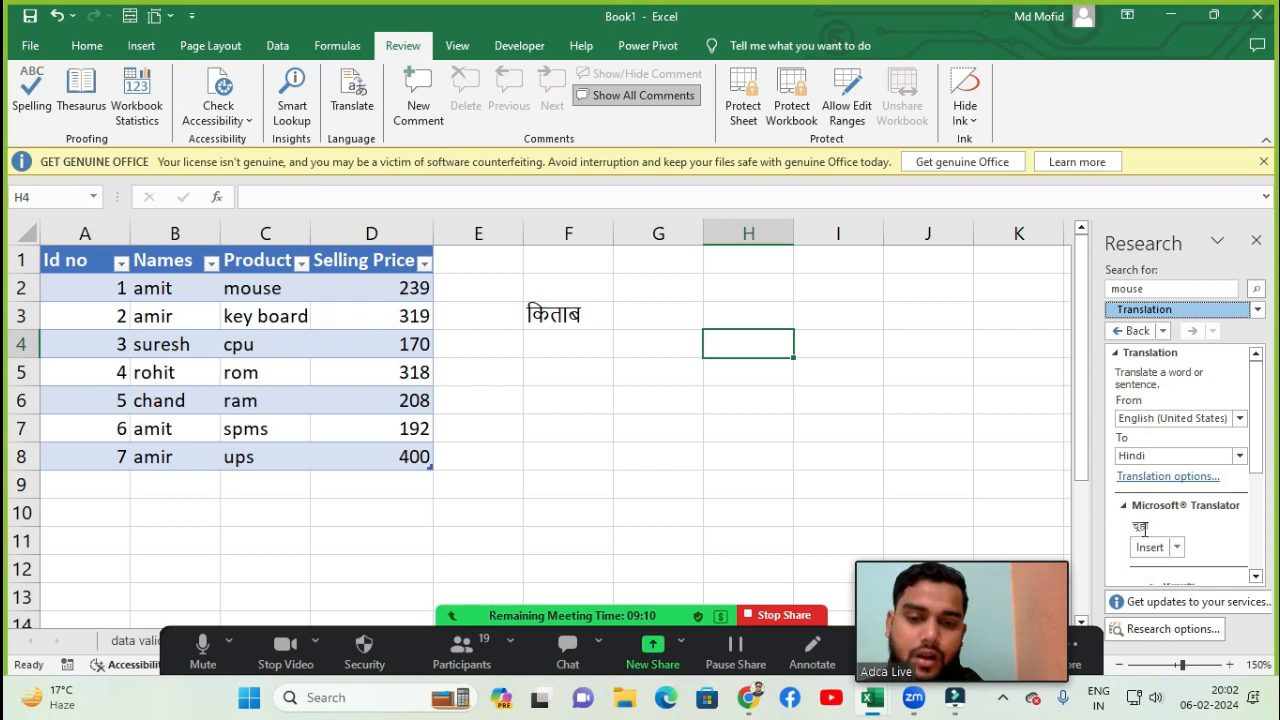
click(1149, 547)
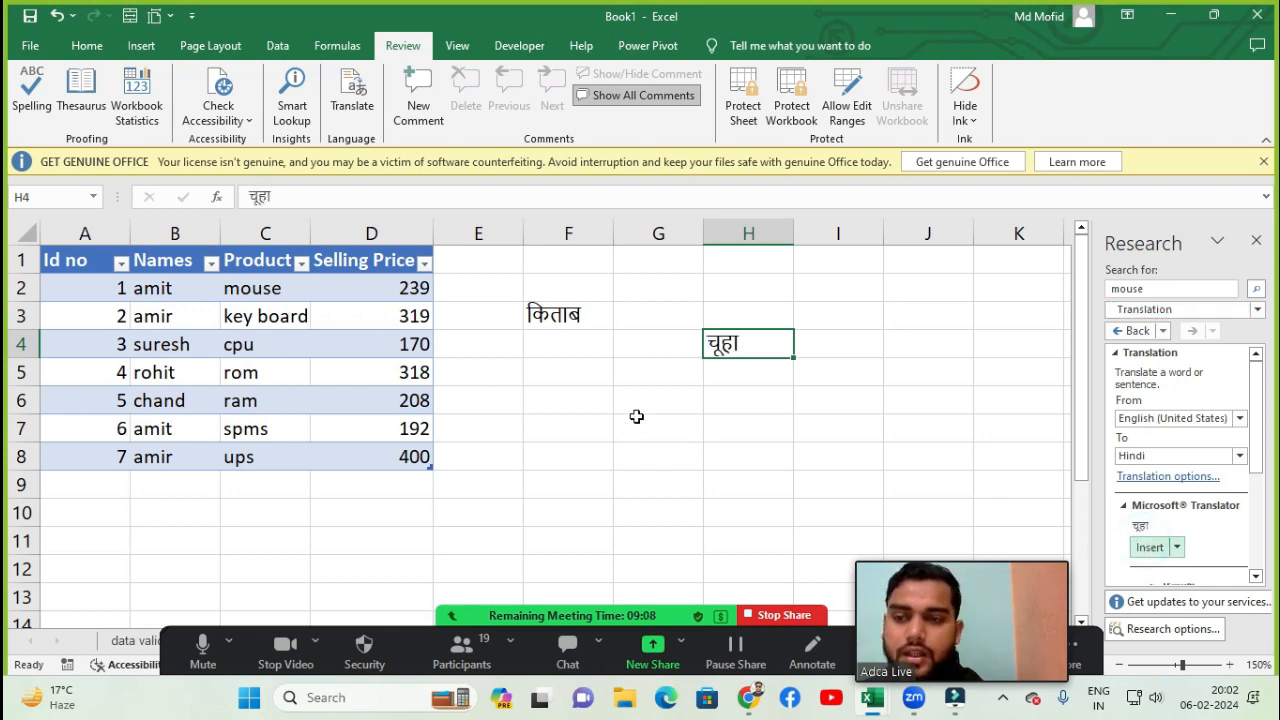
- Select cell F6, translate computer into Hindi, and insert the translation into that cell
click(580, 393)
double_click(1171, 290)
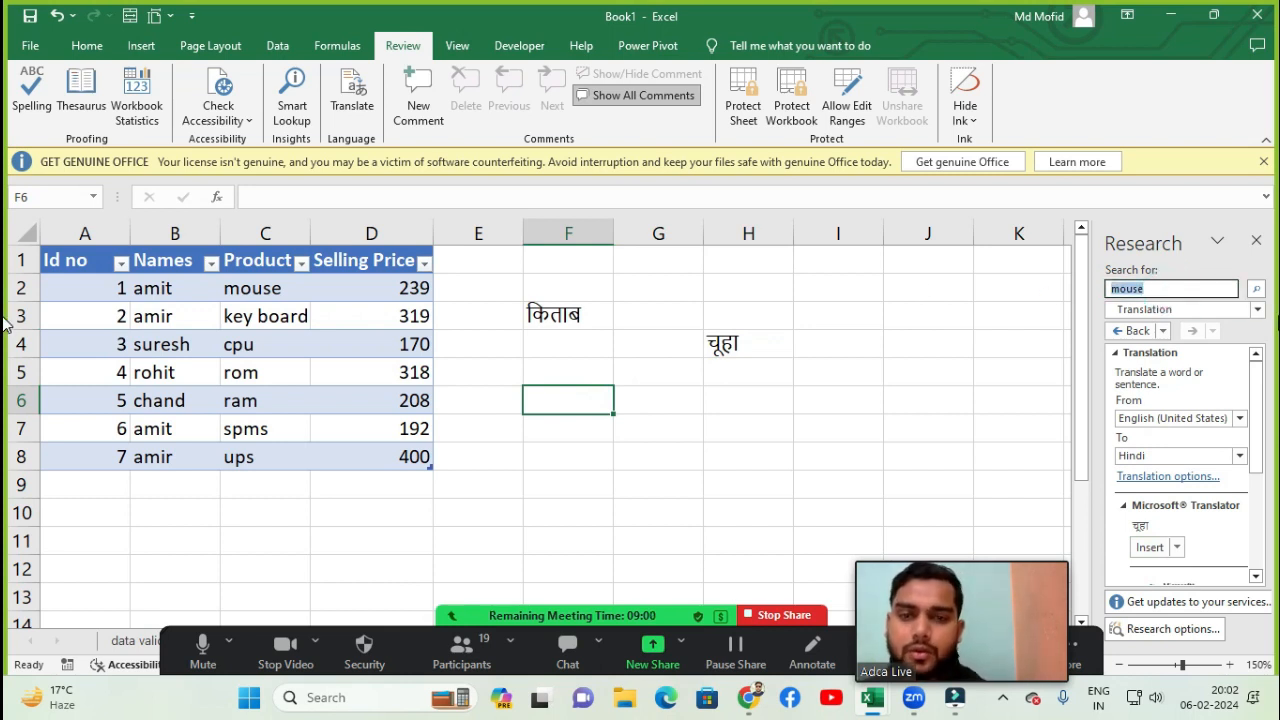
text(computer)
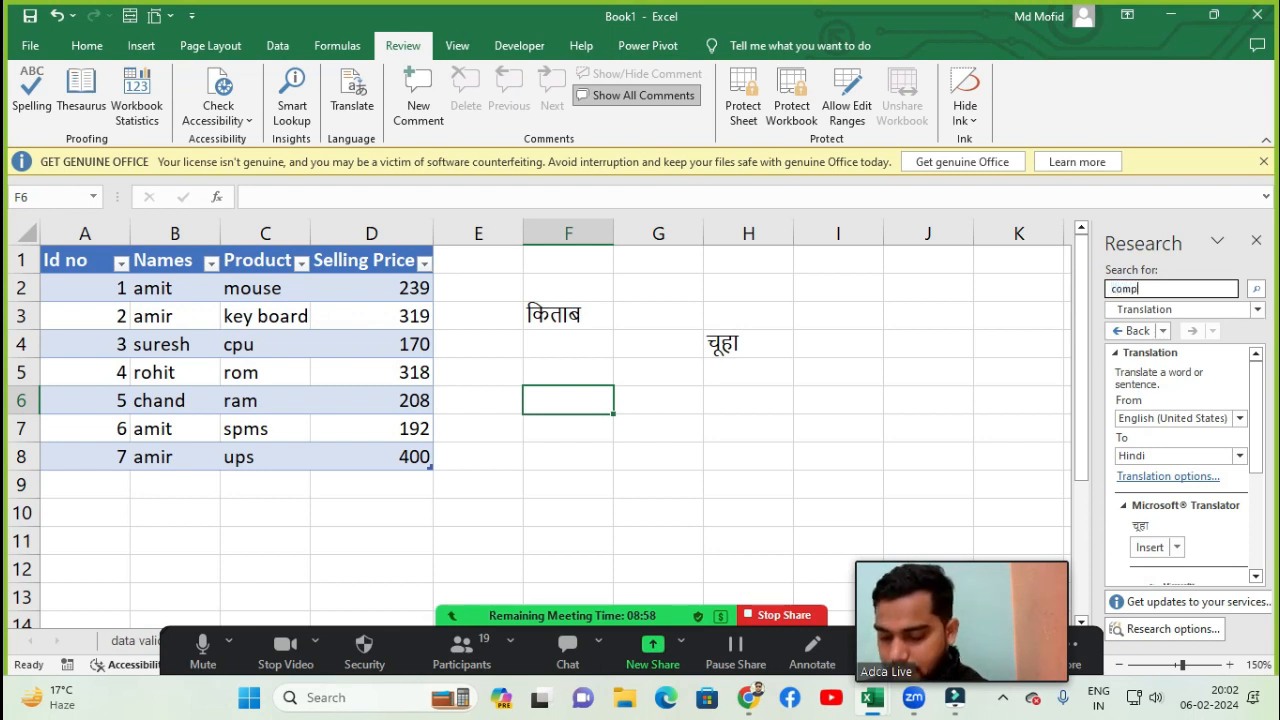
click(1256, 290)
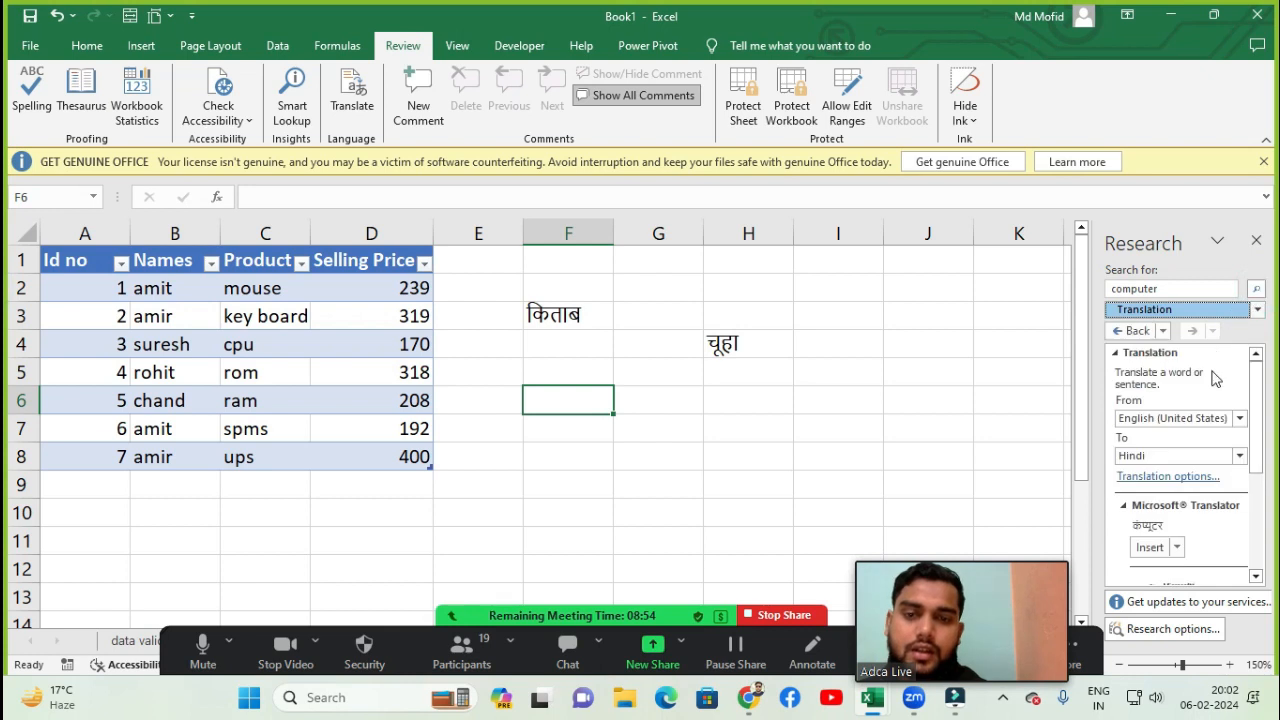
click(1150, 549)
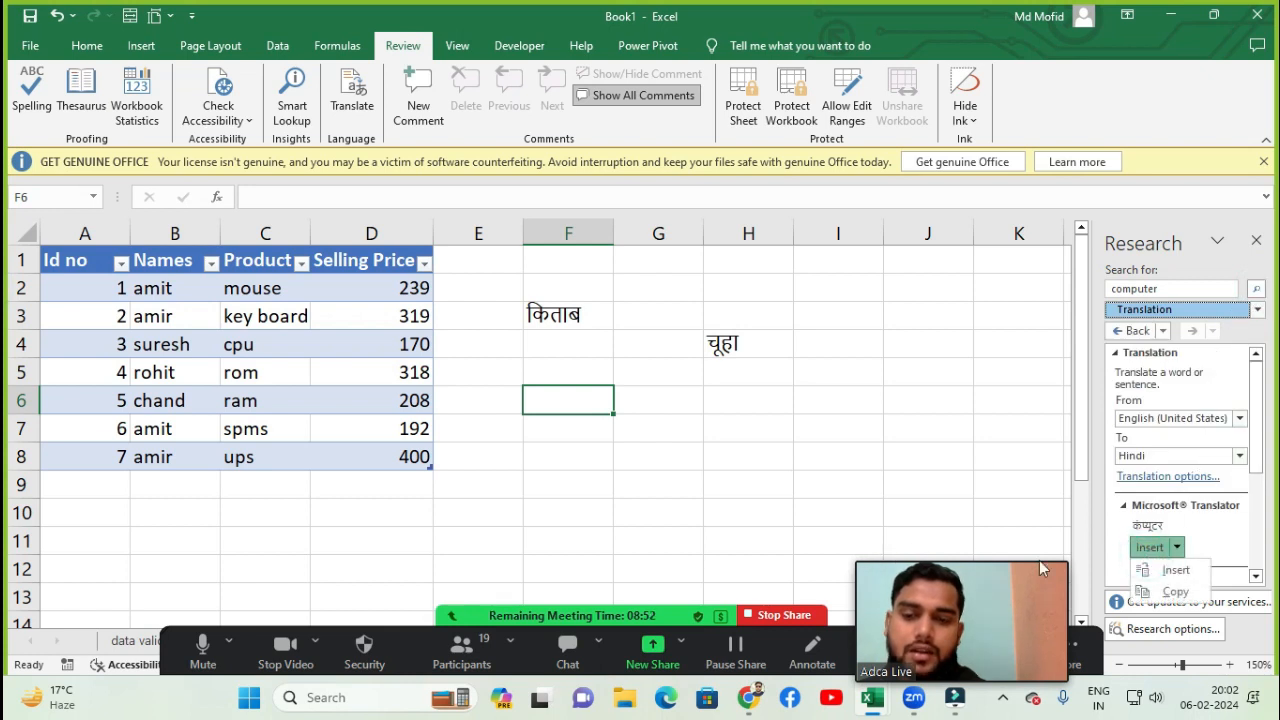
click(1140, 548)
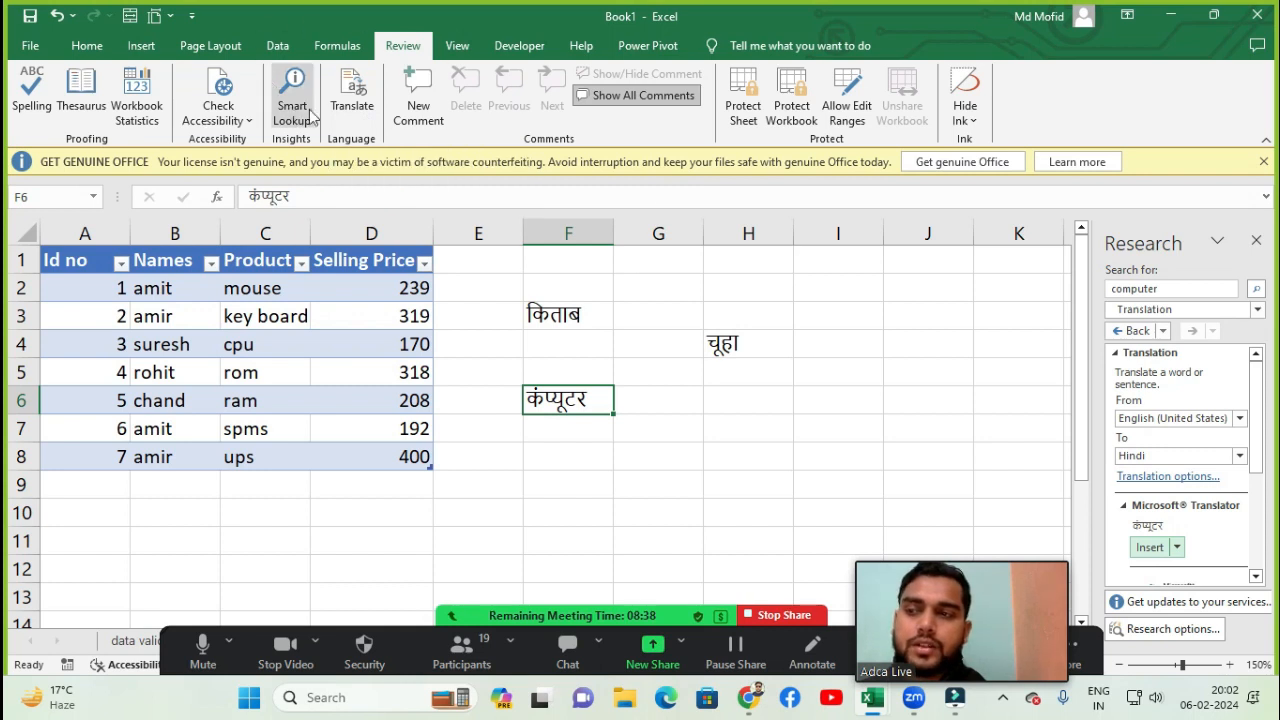
- Close the Research translation pane
click(1256, 243)
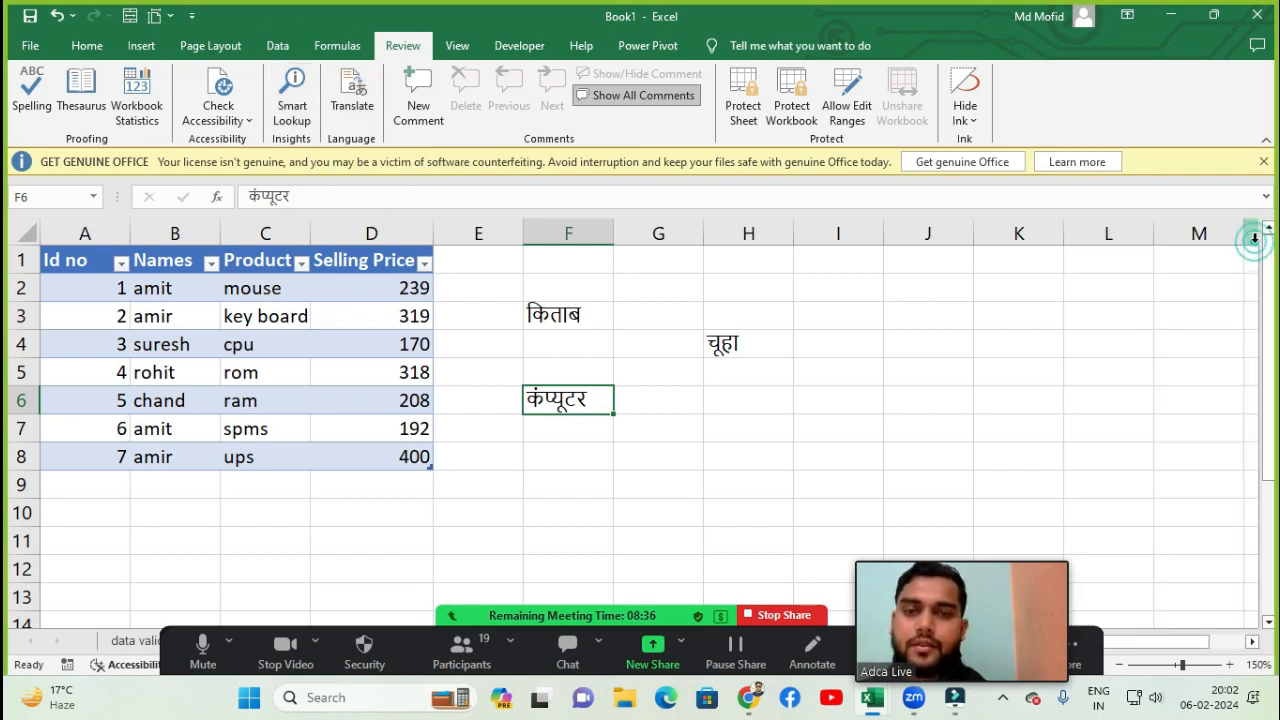
click(875, 340)
click(785, 314)
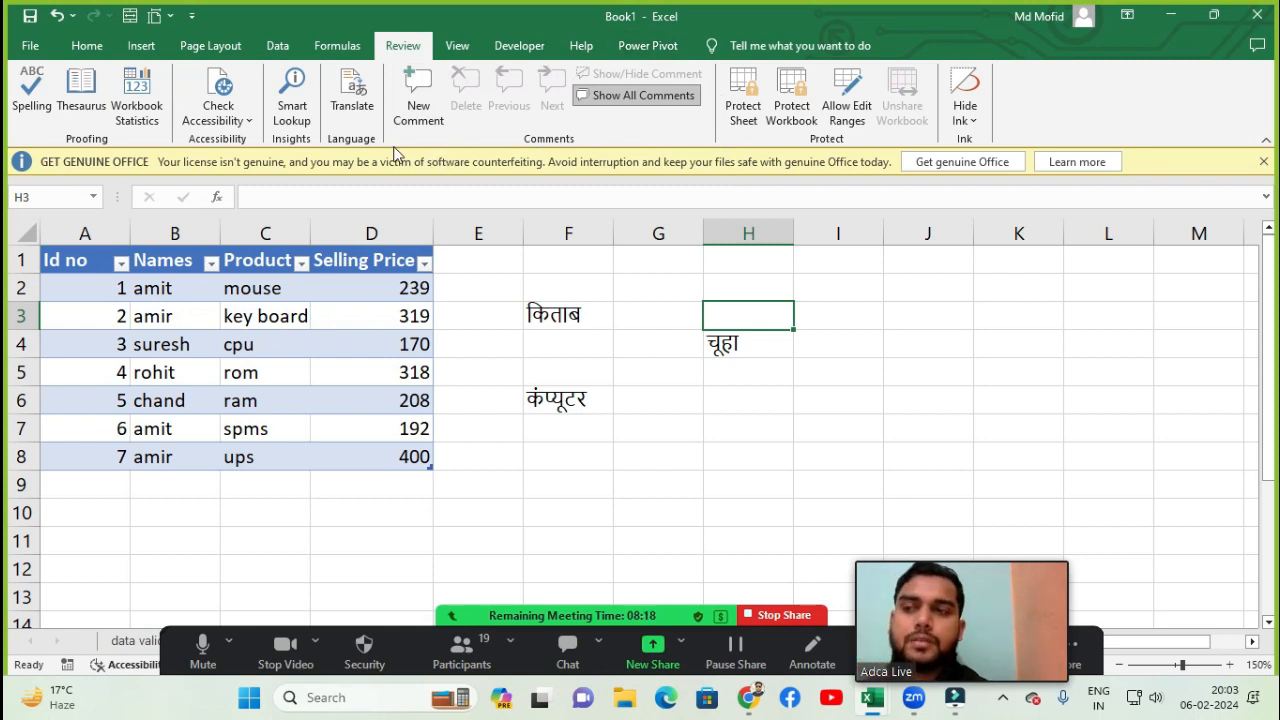
click(760, 444)
click(658, 372)
click(657, 286)
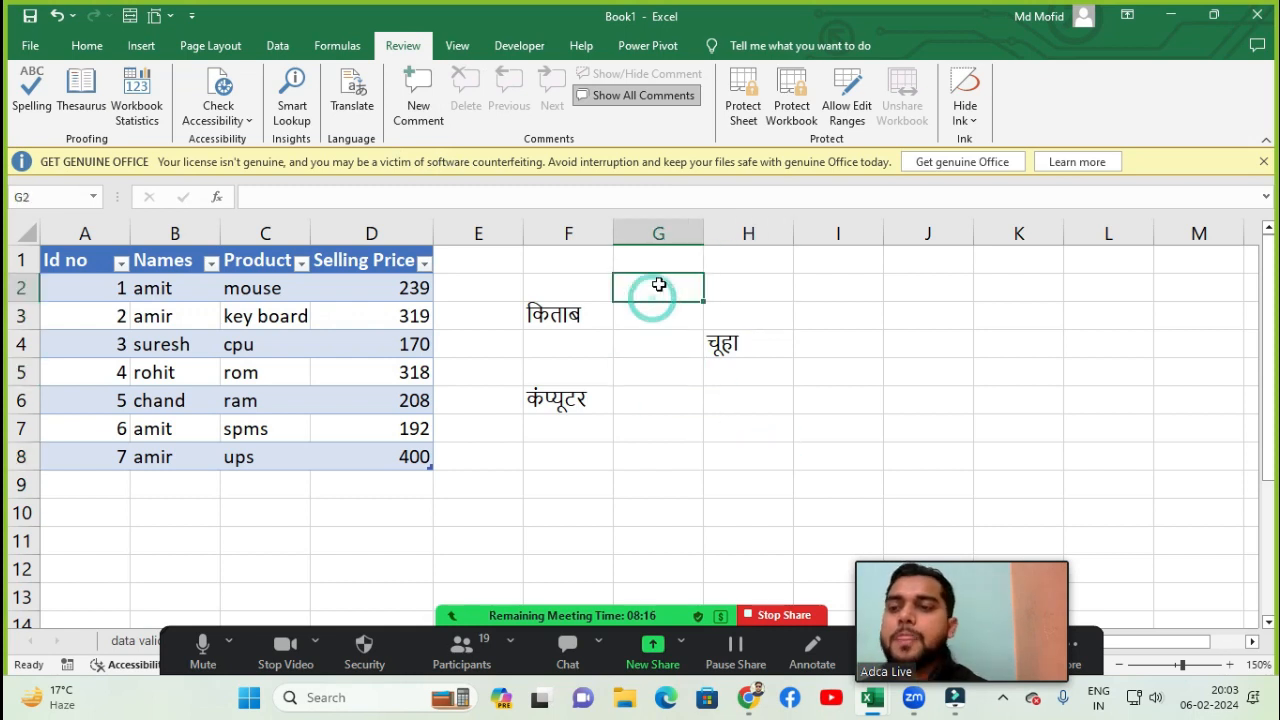
click(655, 341)
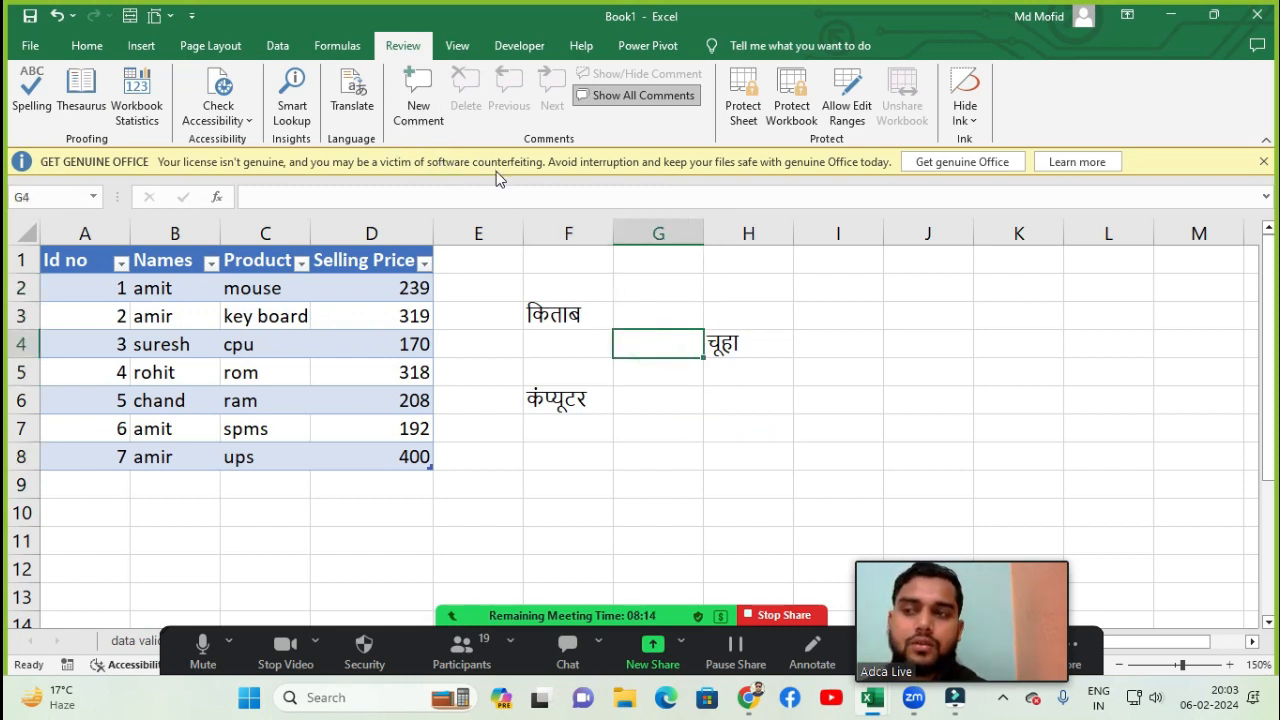
- Open the recent mark sheet workbook and switch to Sheet1
click(512, 400)
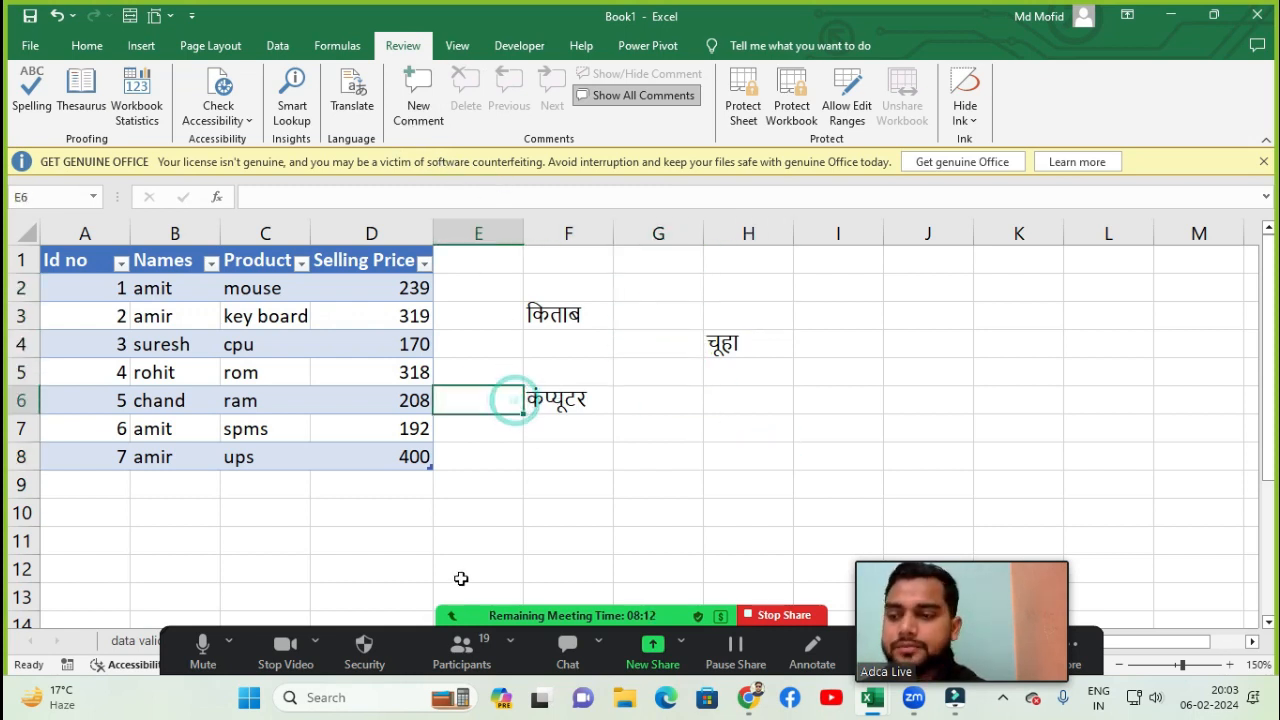
click(586, 474)
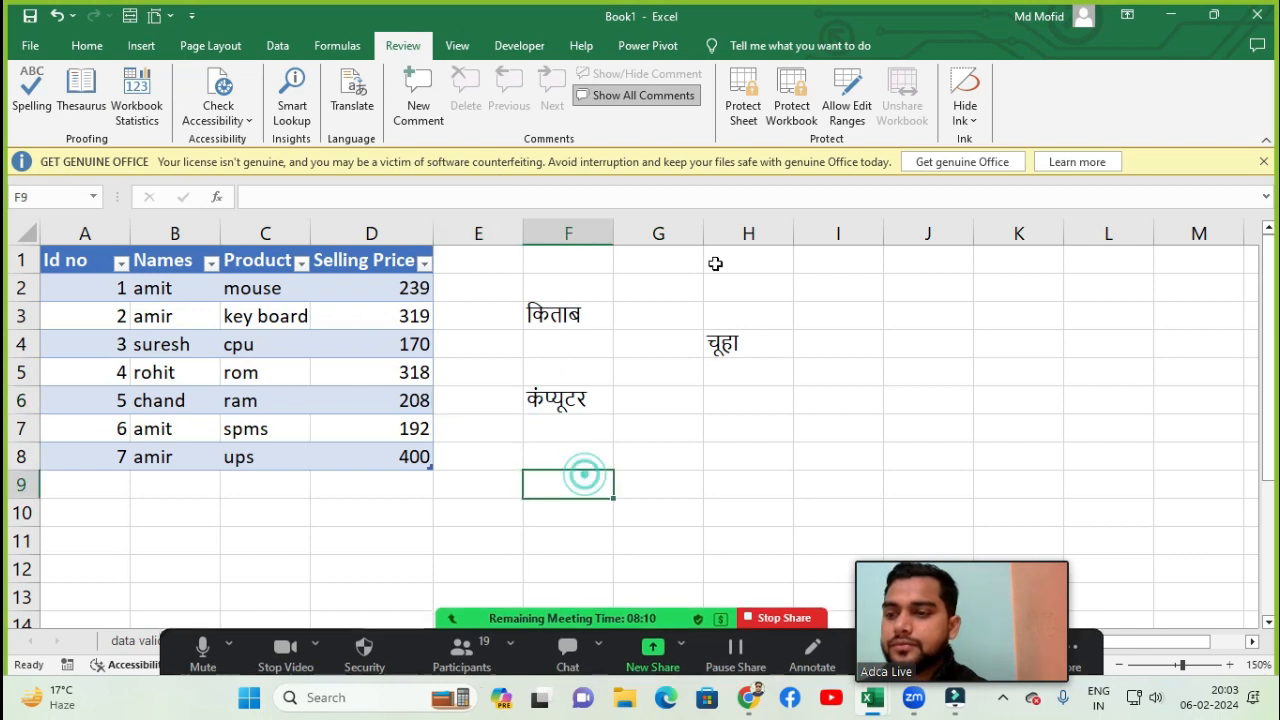
click(38, 50)
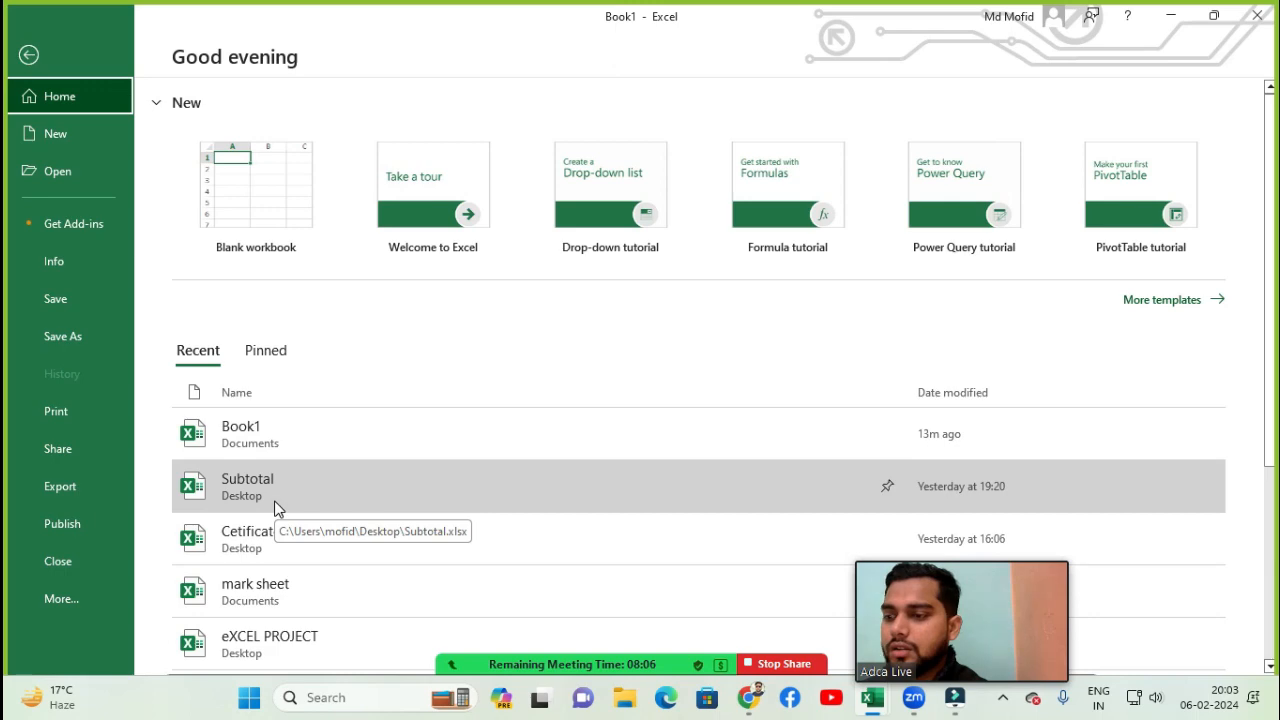
click(258, 583)
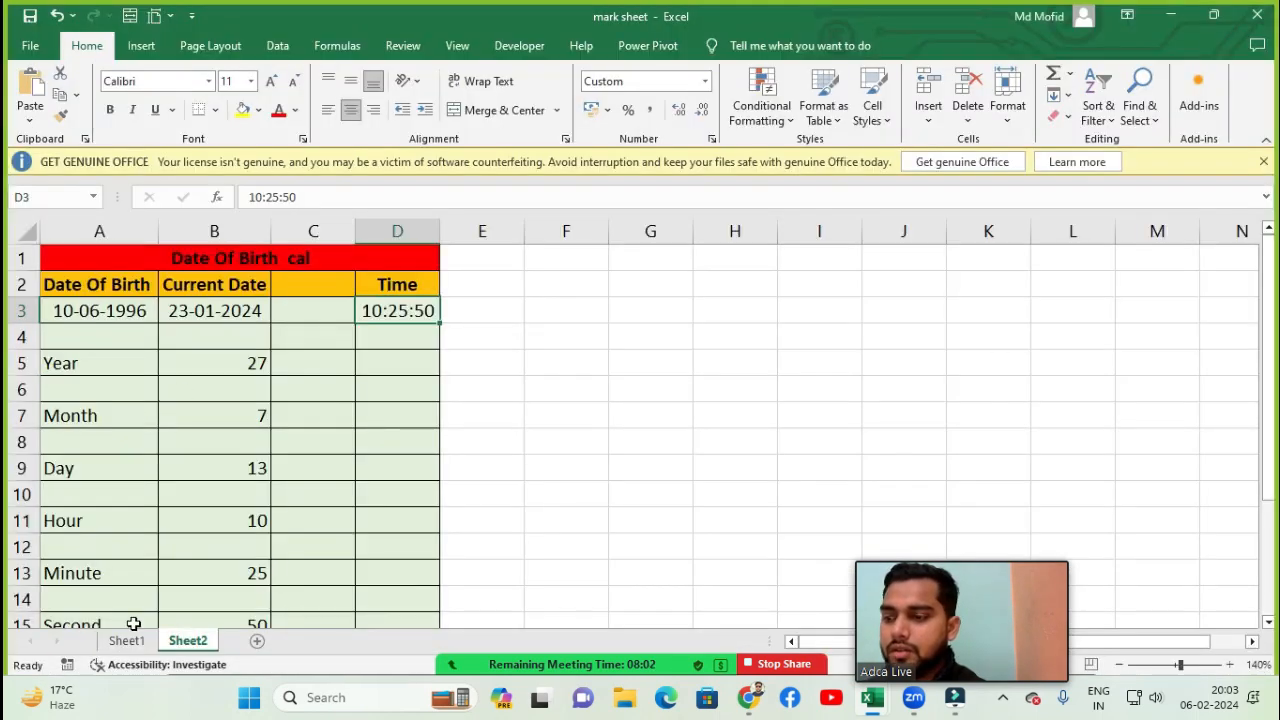
click(127, 641)
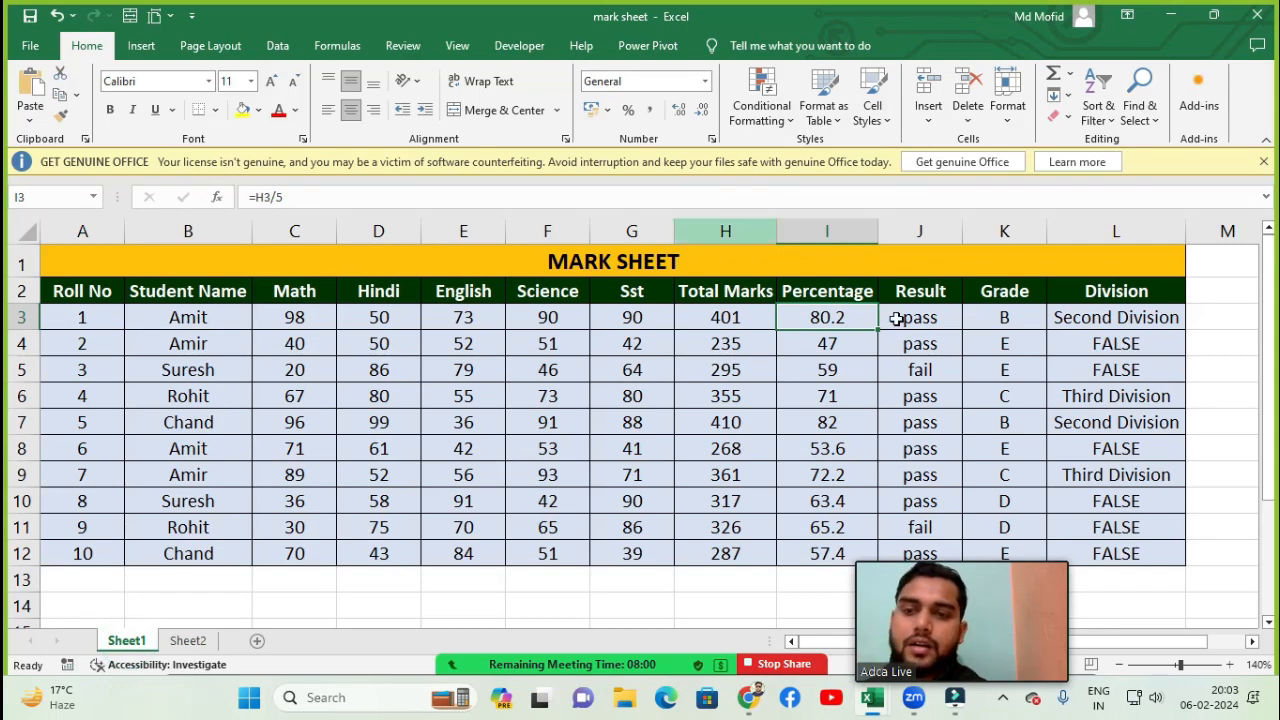
click(684, 397)
click(632, 350)
click(623, 312)
click(616, 266)
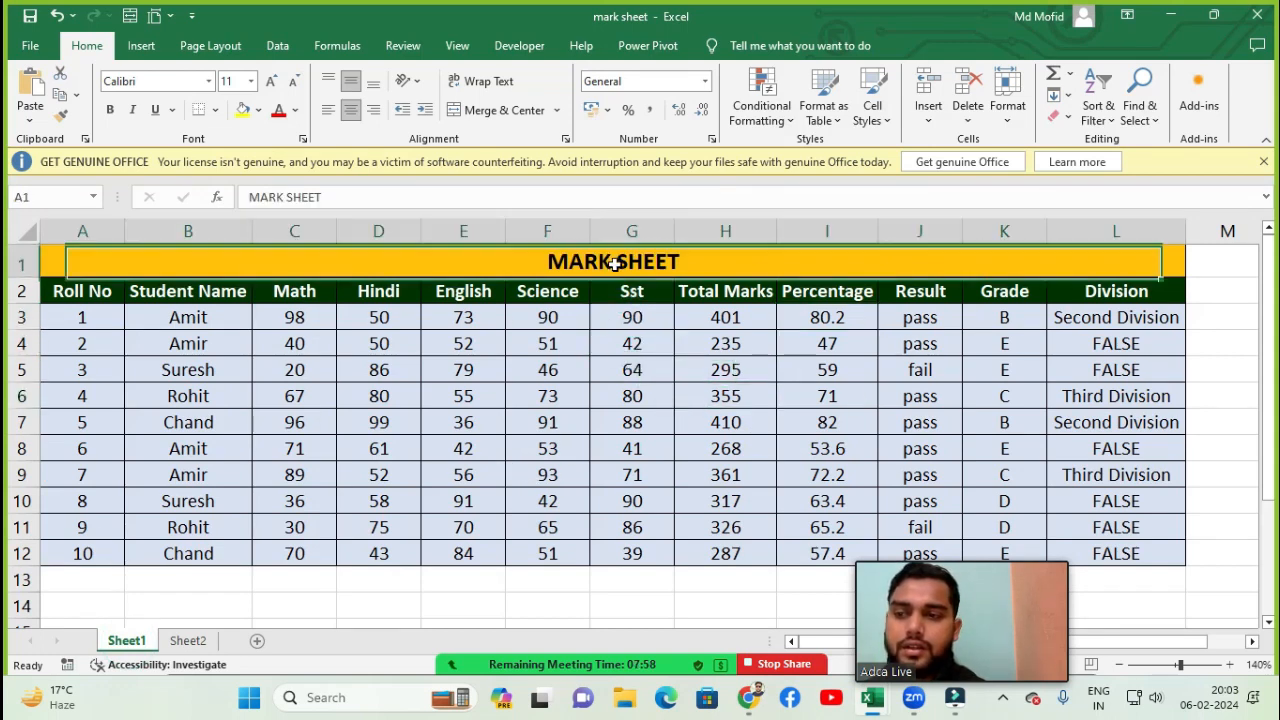
click(616, 378)
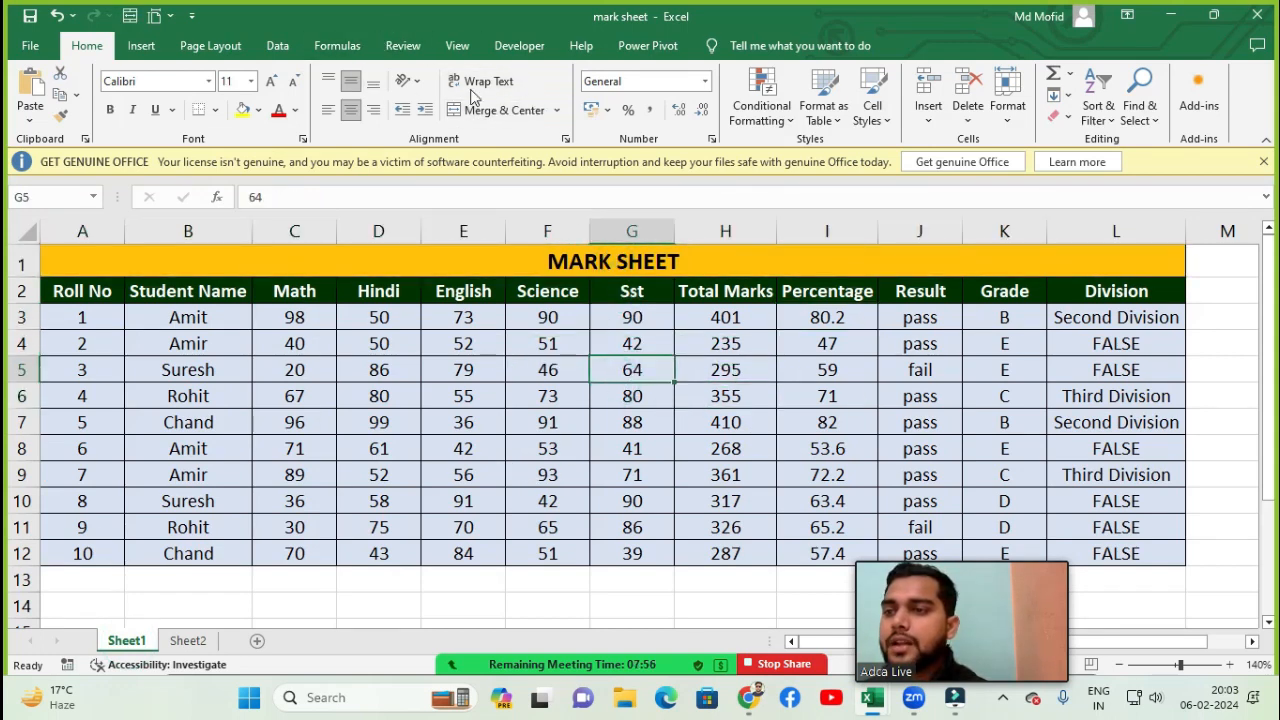
- Examine the Percentage column values to find the top-scoring student
click(402, 46)
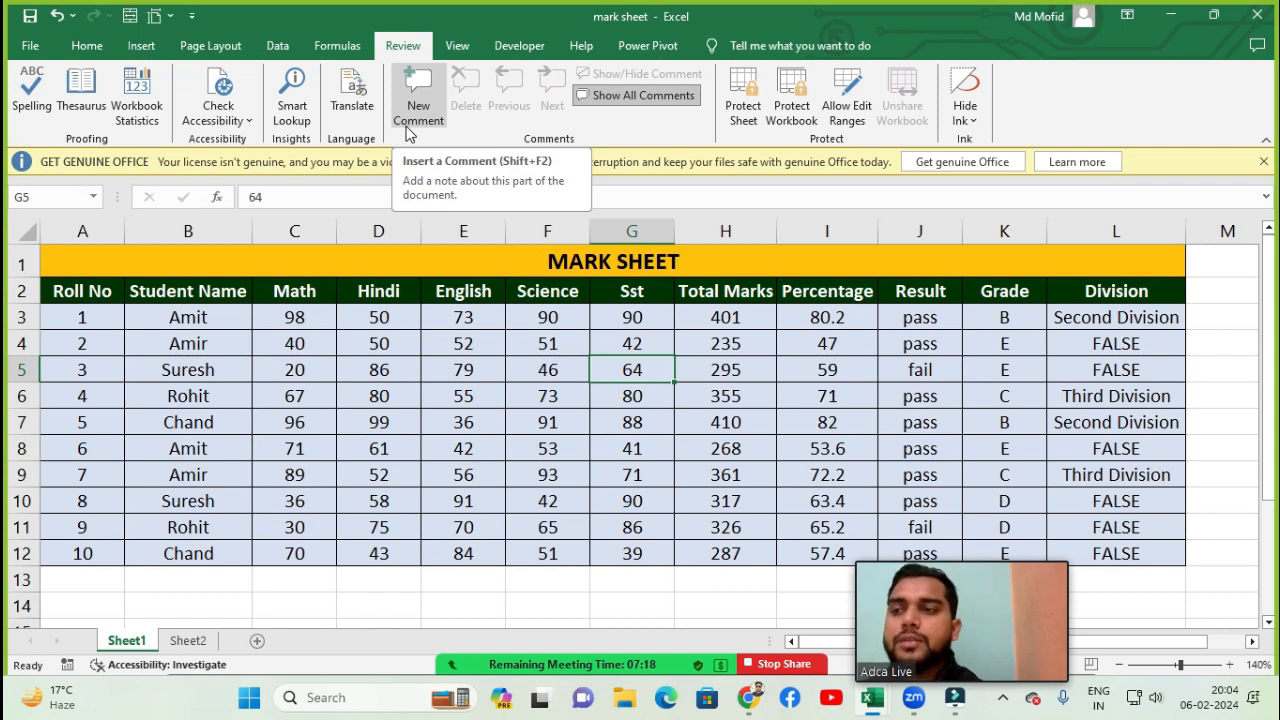
click(728, 372)
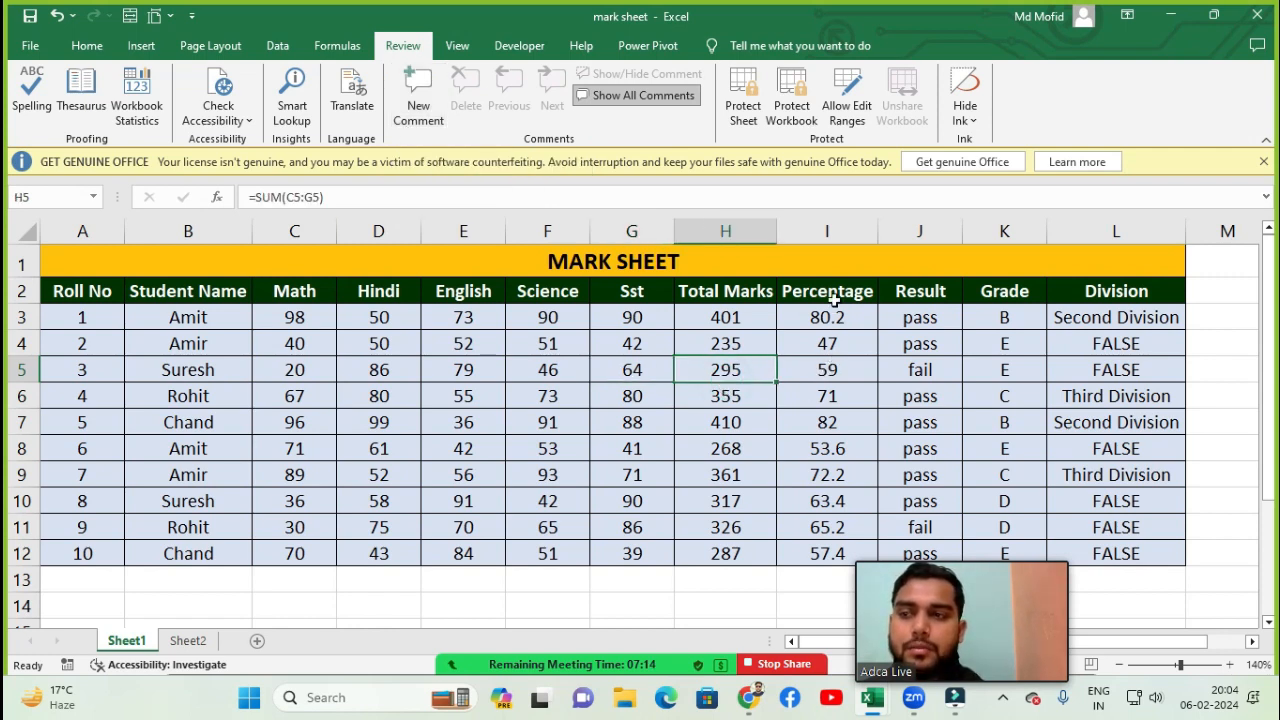
drag(834, 299, 823, 546)
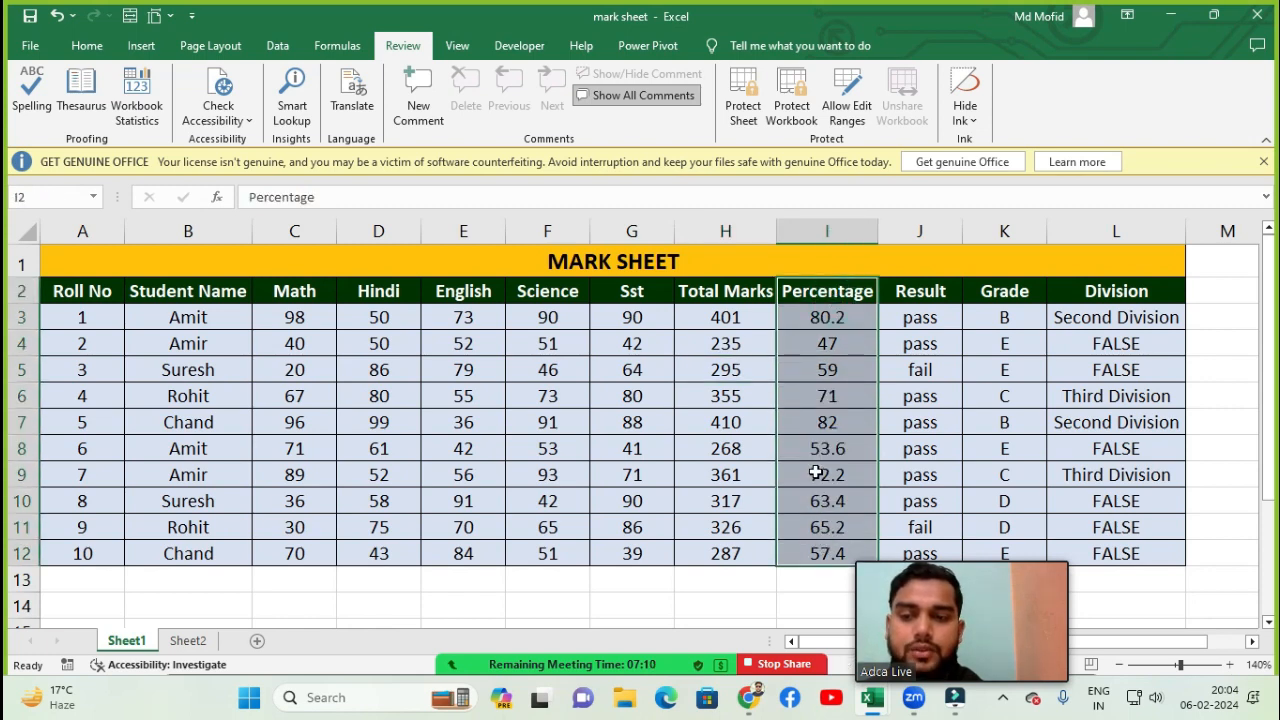
click(821, 473)
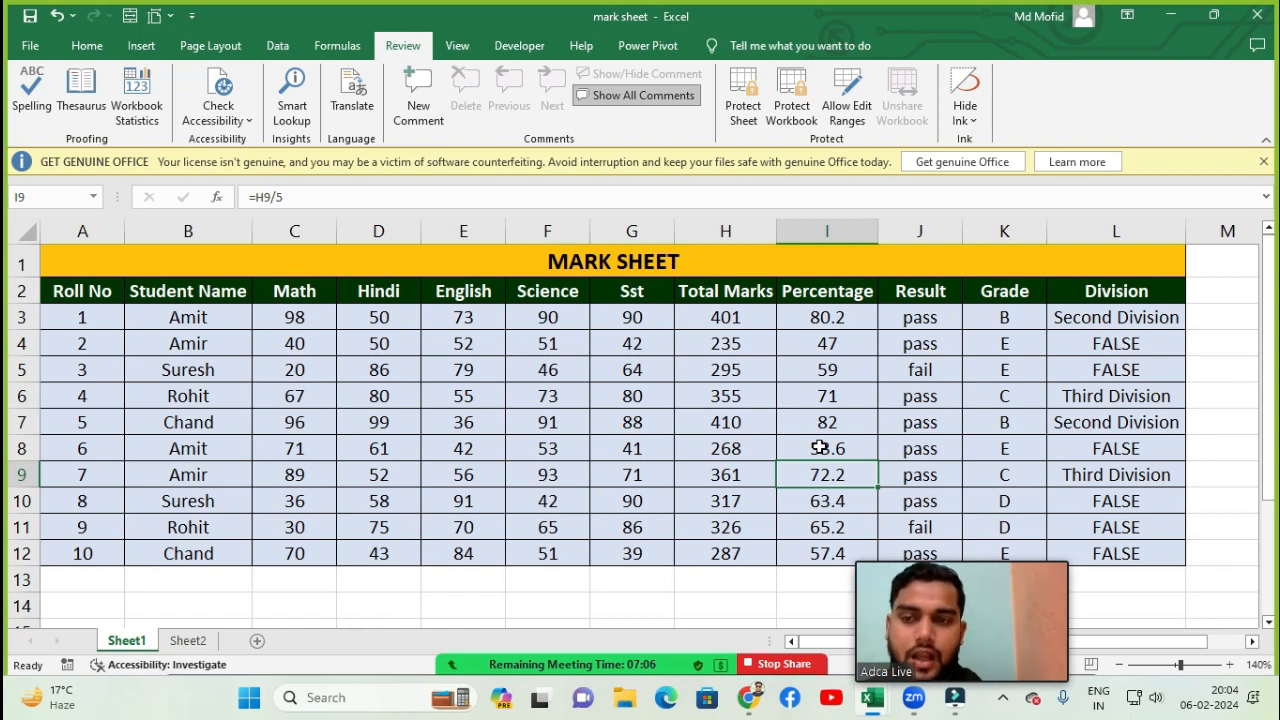
click(822, 318)
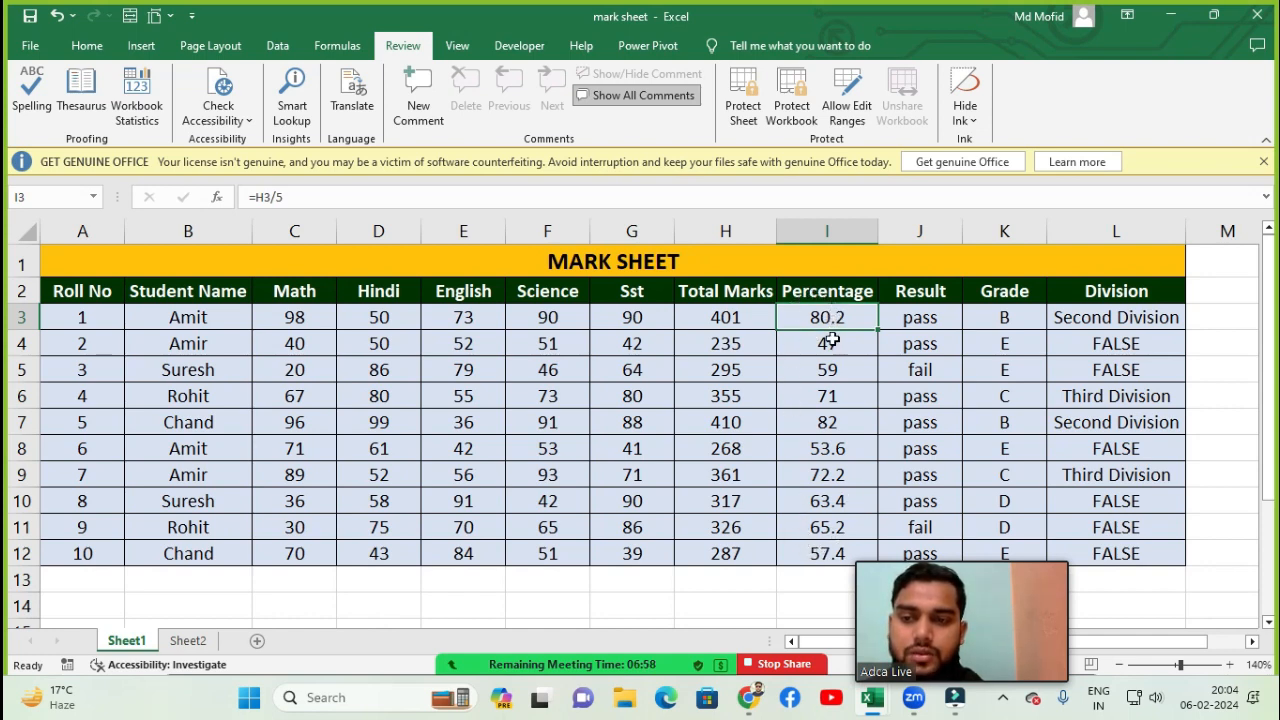
click(827, 422)
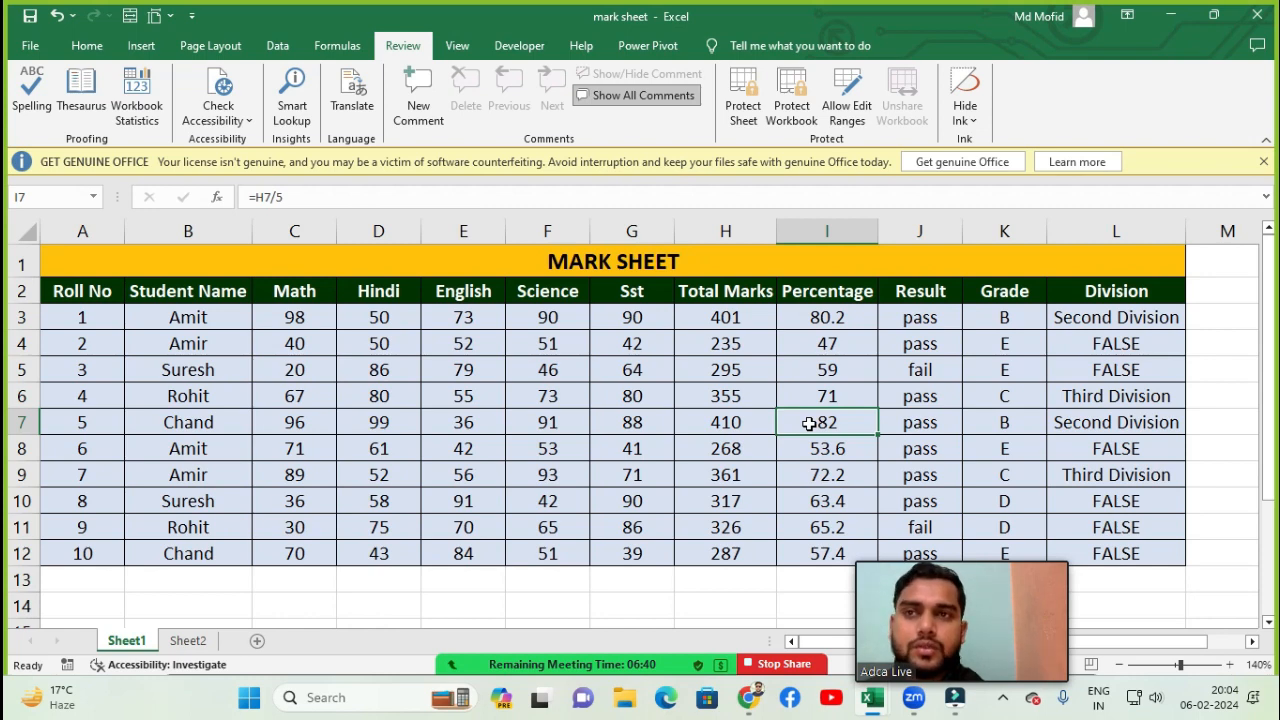
- Add a new comment to cell I7 reading Class Top percentgae 82
click(414, 106)
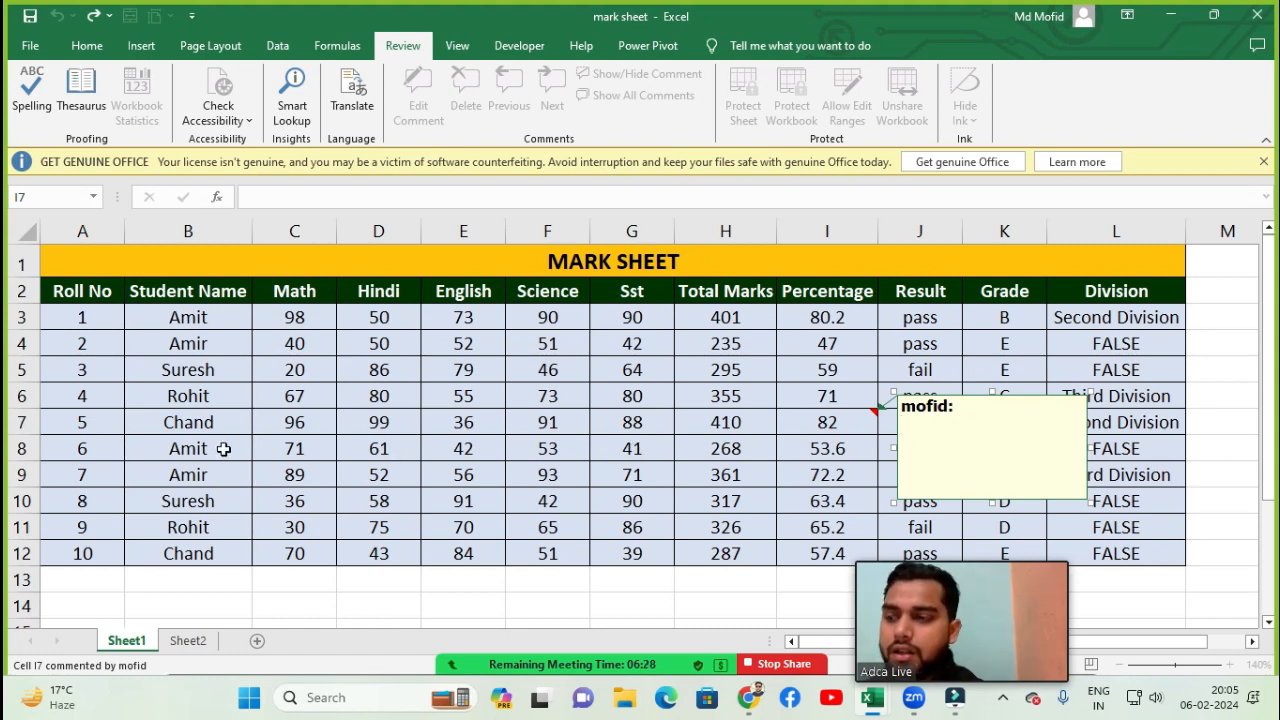
text(nad)
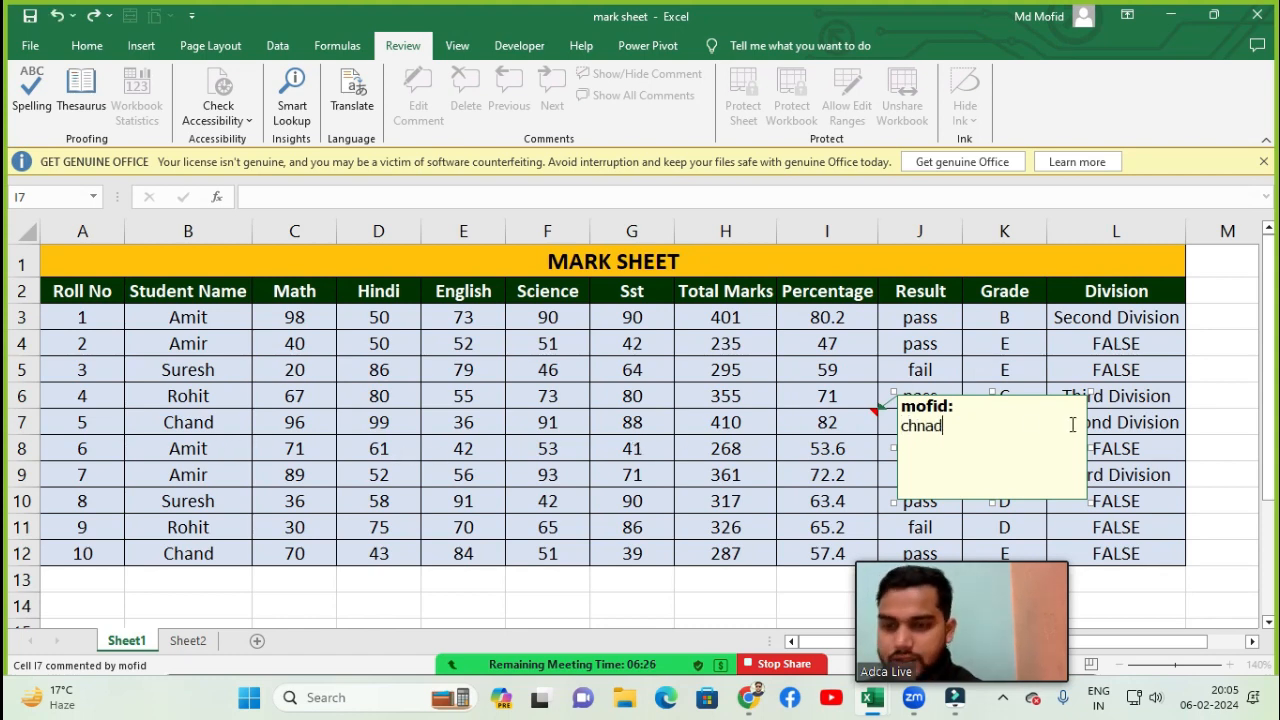
key(BackSpace)
key(BackSpace)
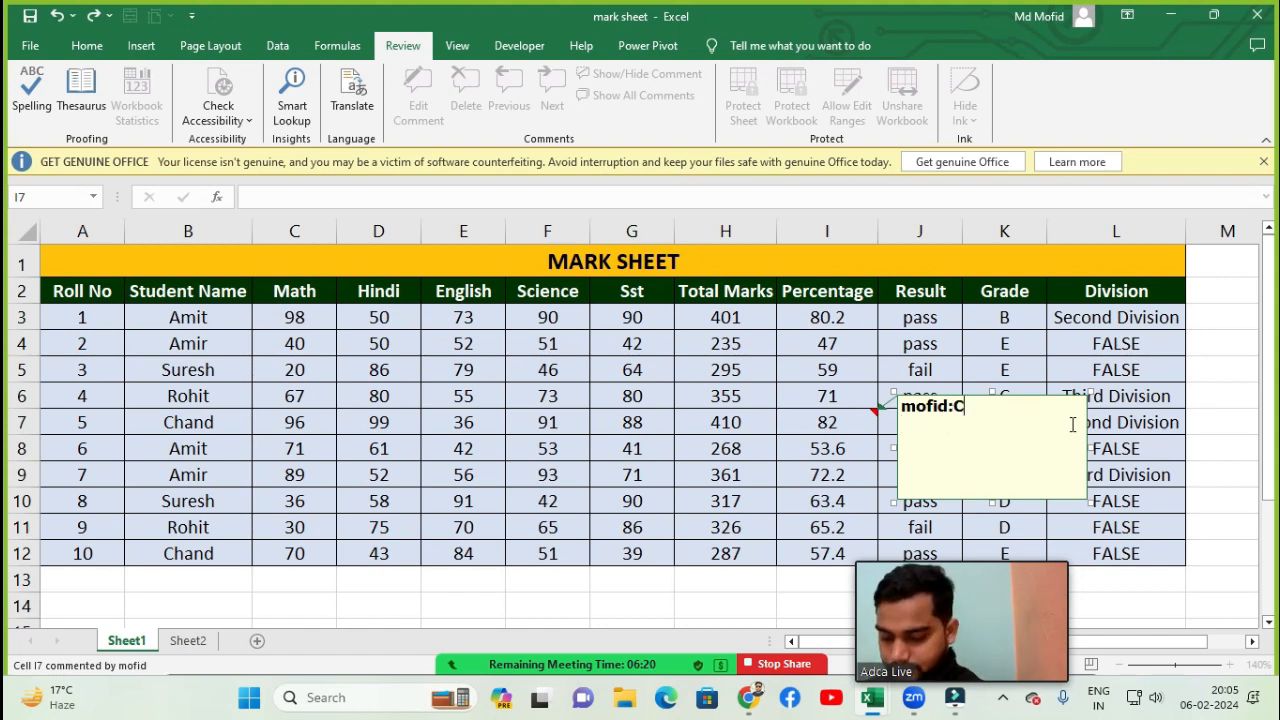
text(ss)
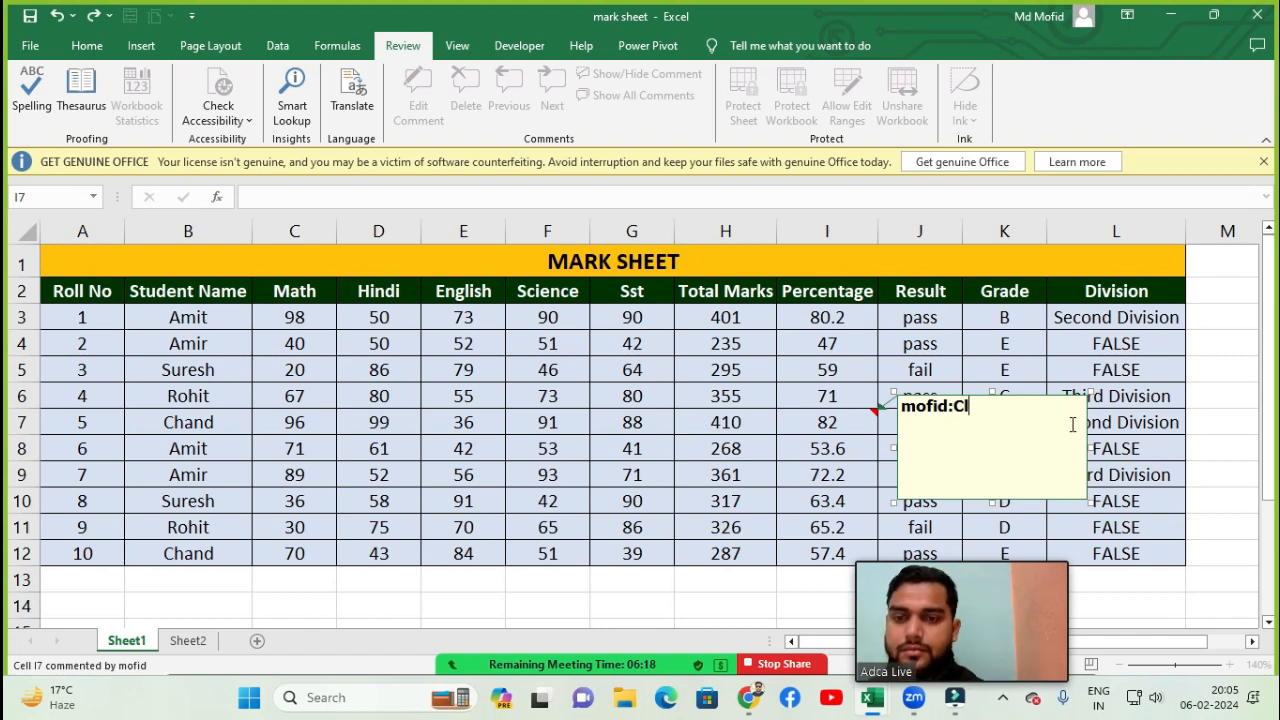
key(BackSpace)
key(BackSpace)
key(Return)
text(Class)
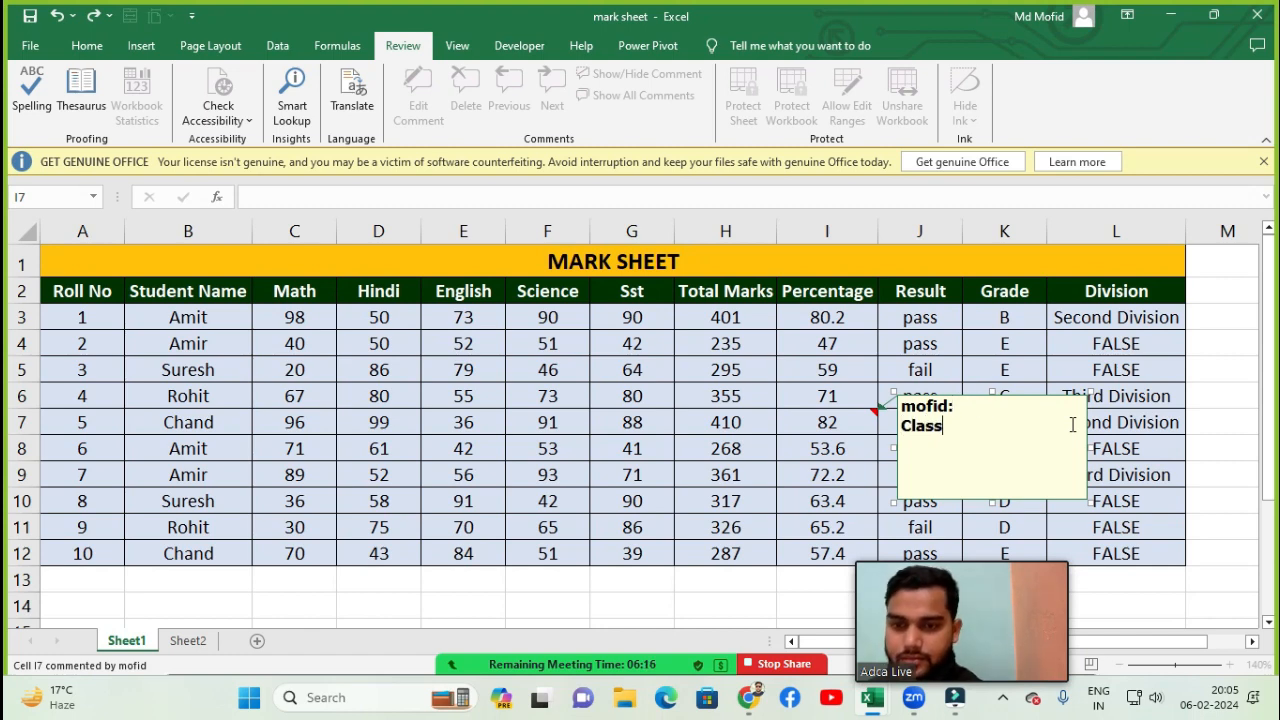
text( Top per)
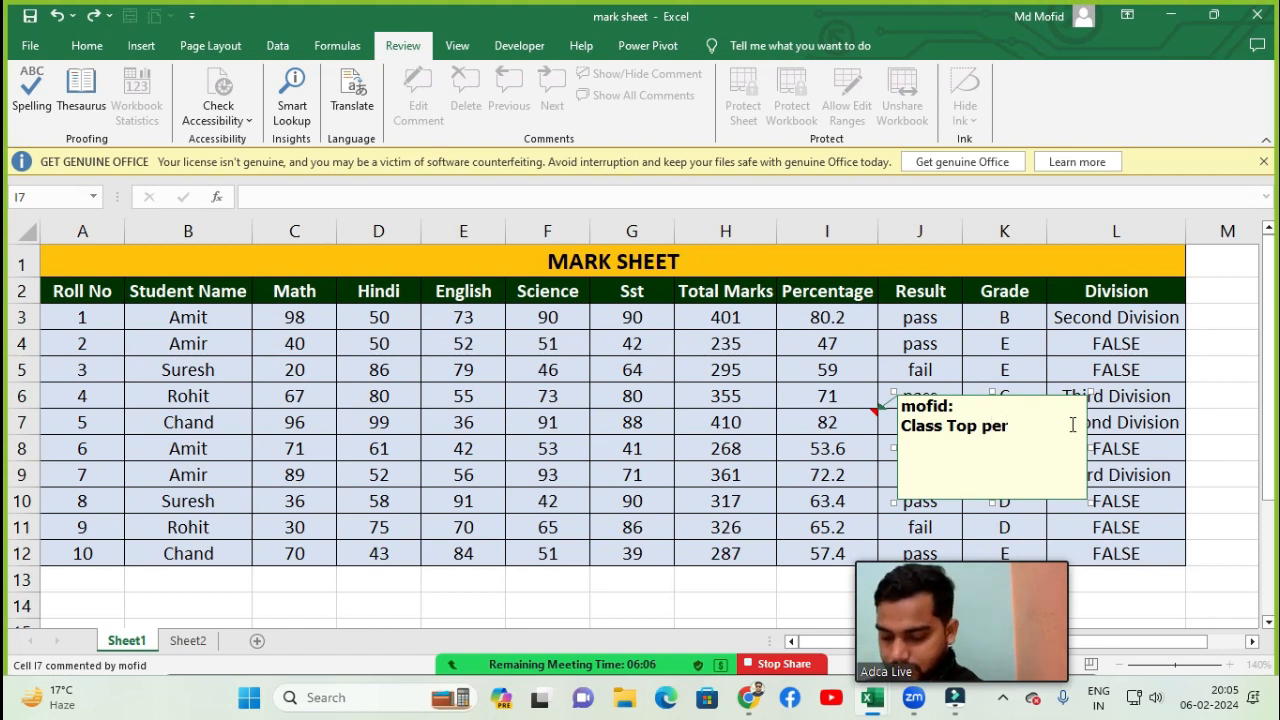
text(tg)
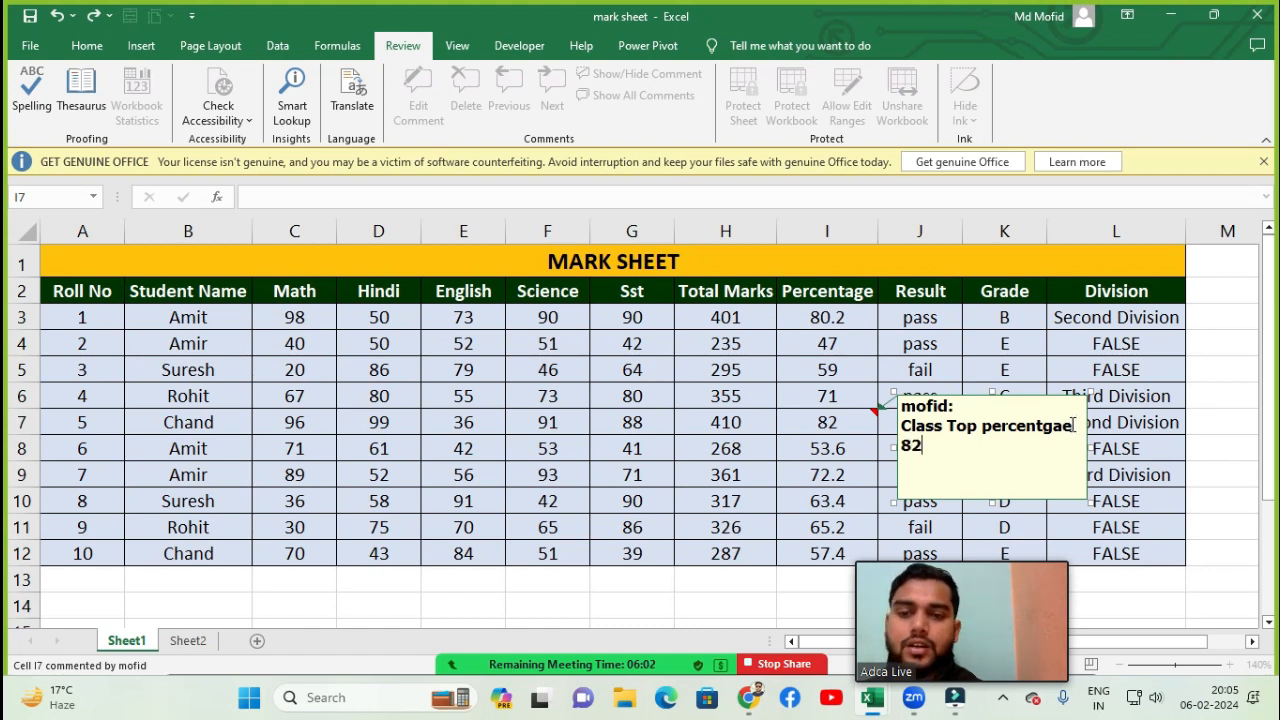
text(ae)
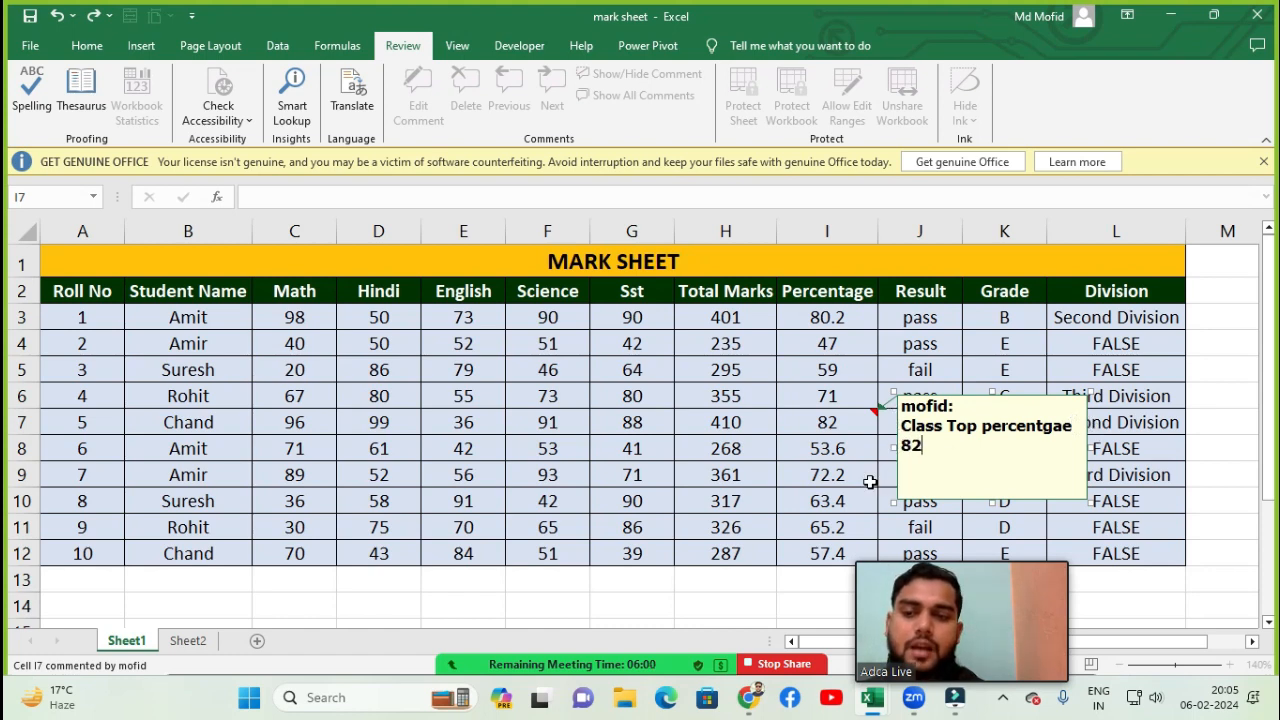
- Append a percent sign to the I7 comment and turn off showing all comments
click(870, 482)
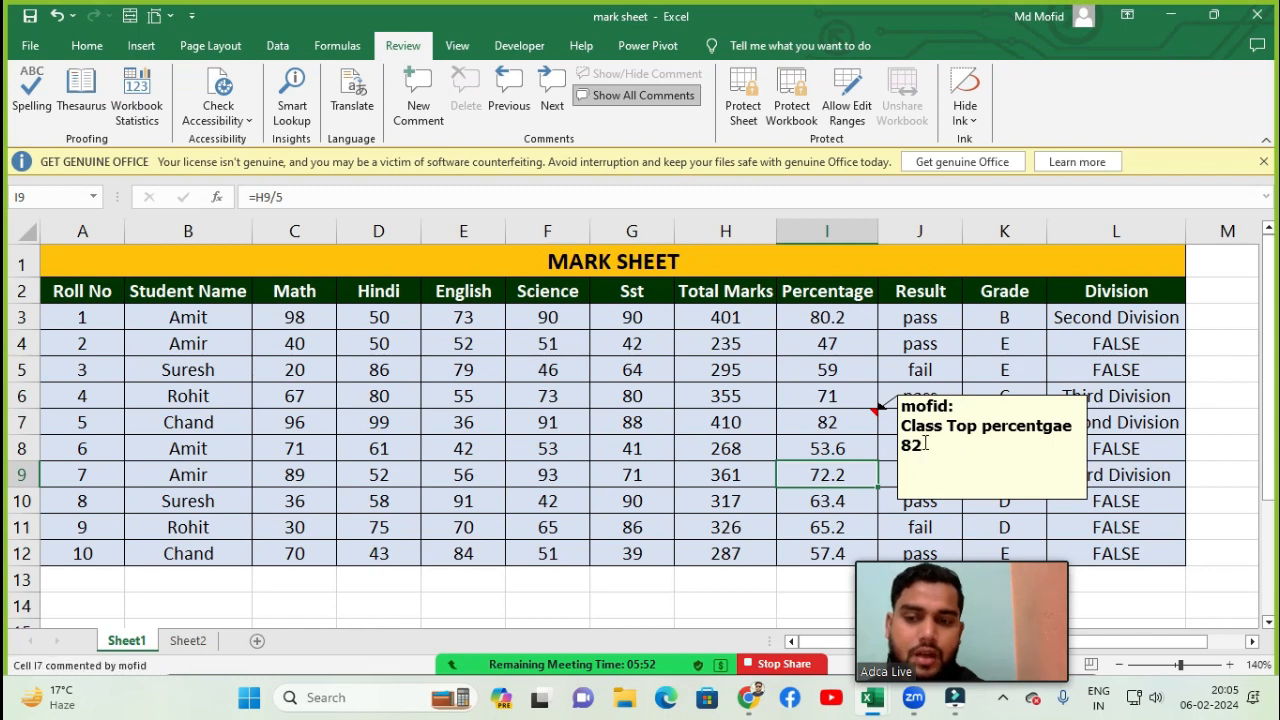
click(861, 421)
click(923, 447)
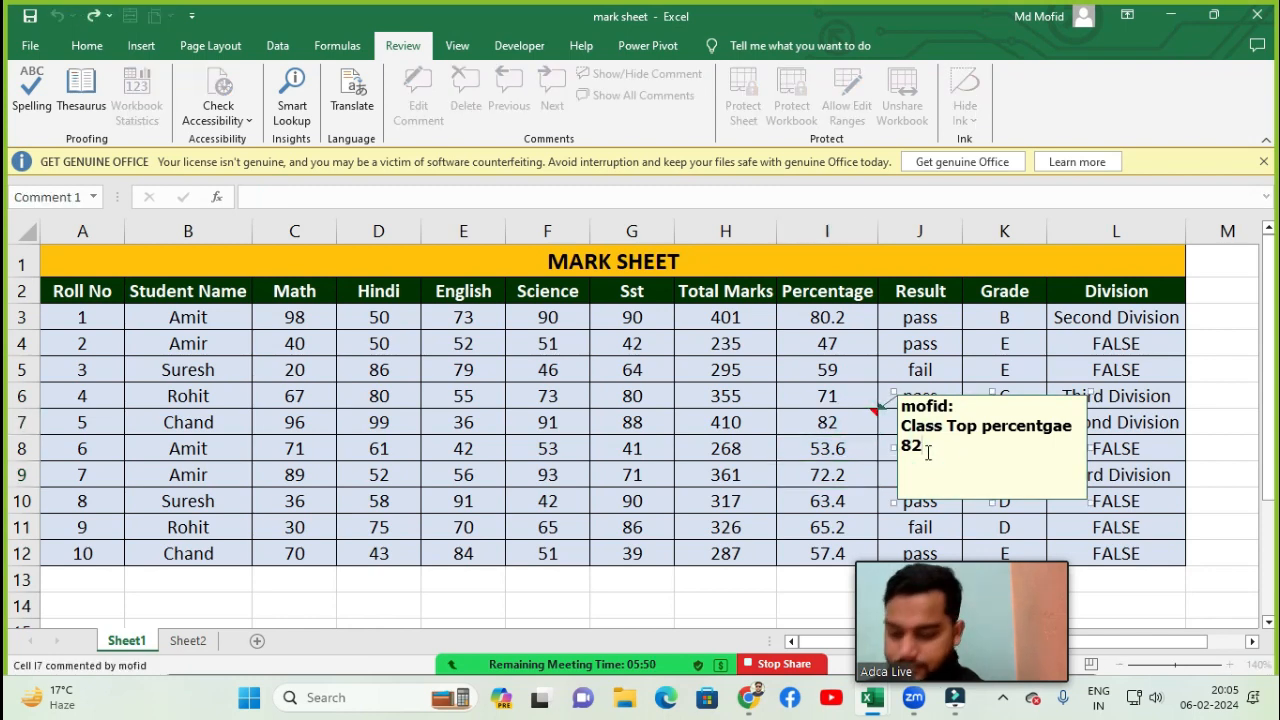
text(%)
click(838, 507)
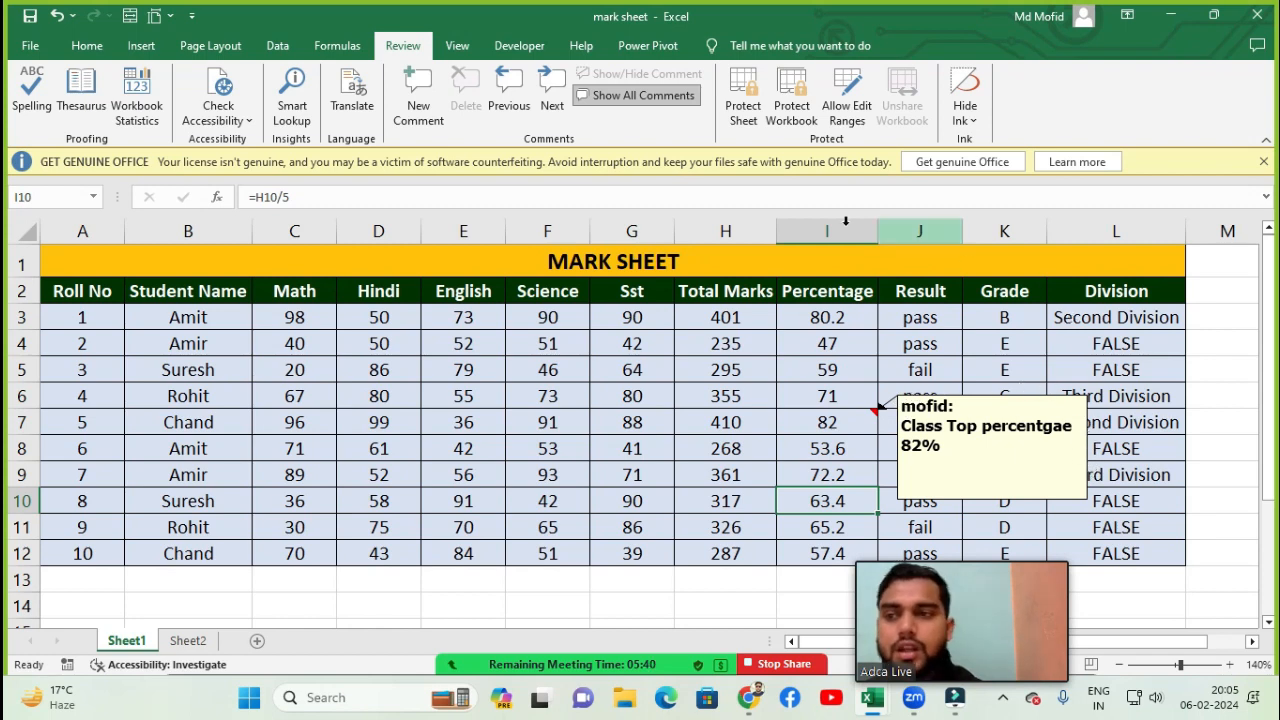
click(640, 104)
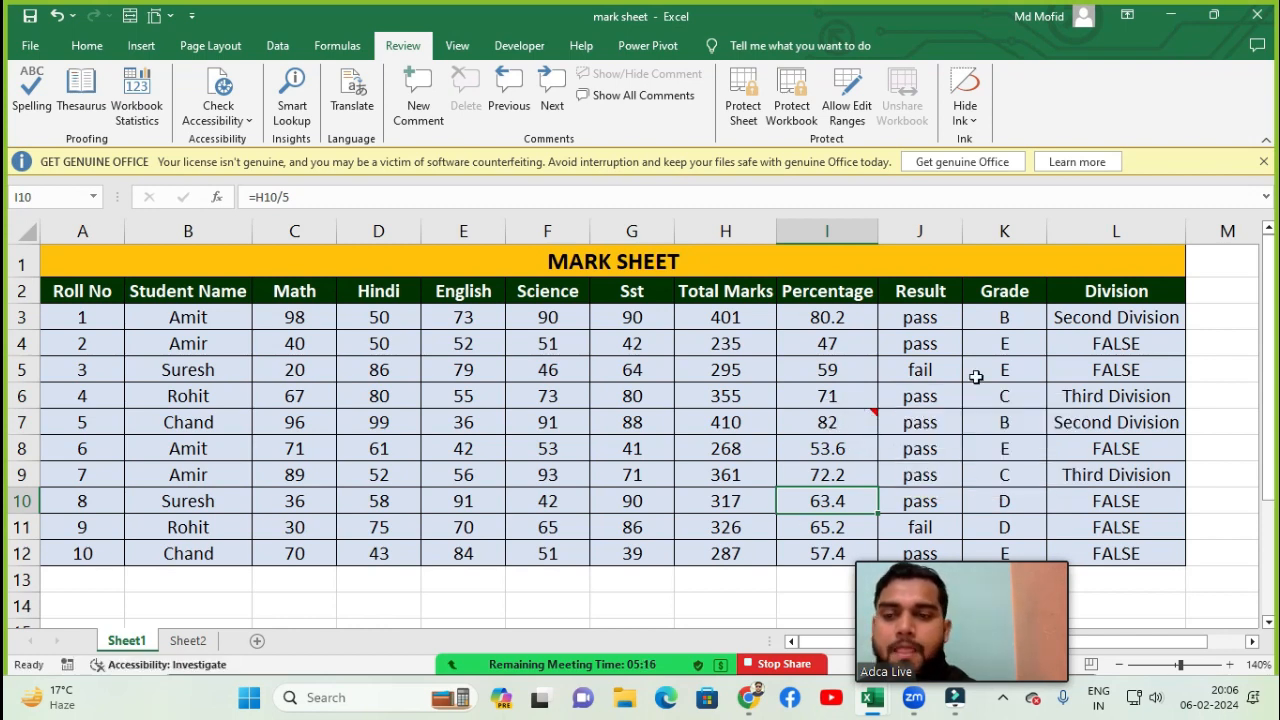
- Add a new comment to cell J5 reading Suresh Fail
mouse_move(836, 426)
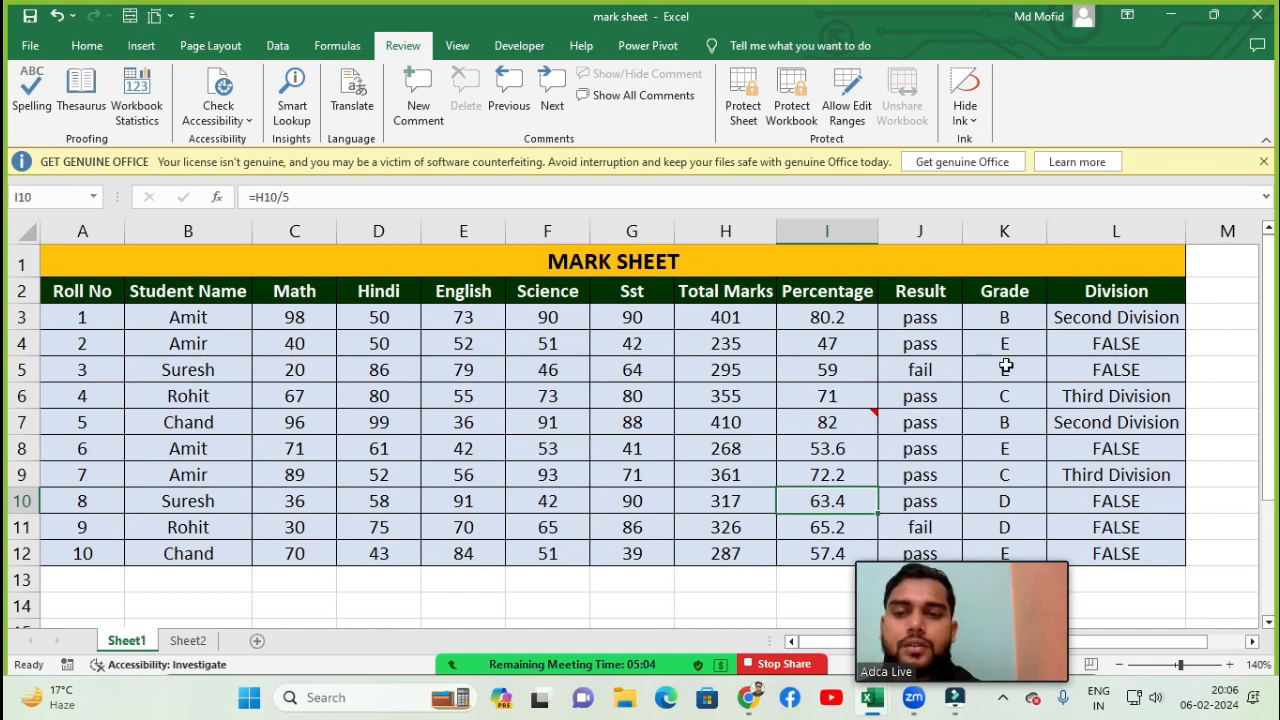
click(920, 369)
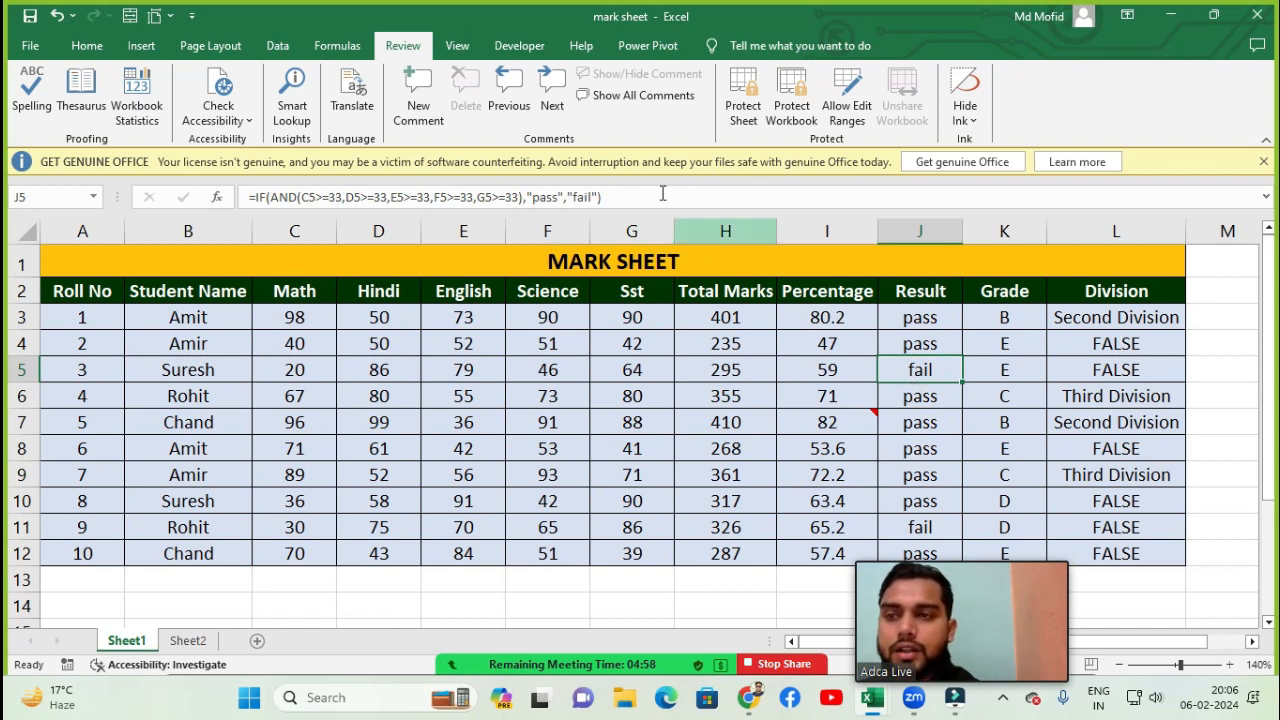
click(418, 105)
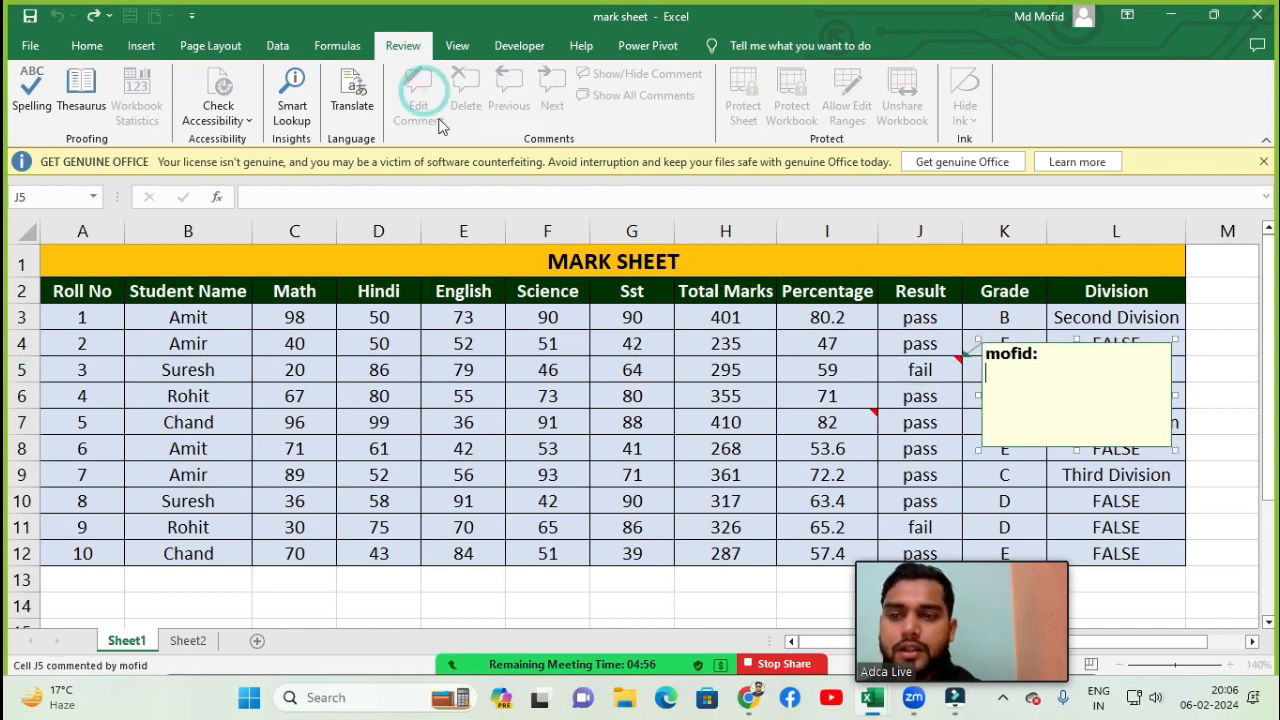
text(Su)
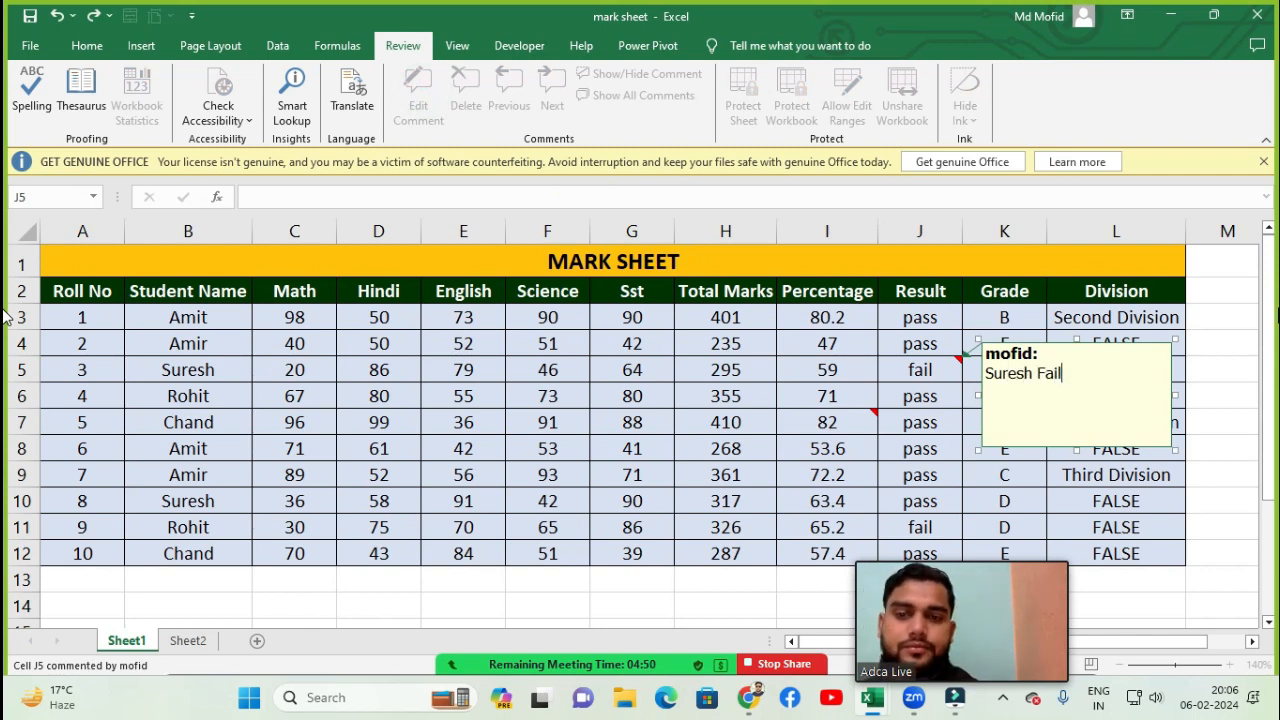
text(resh Fail)
click(987, 472)
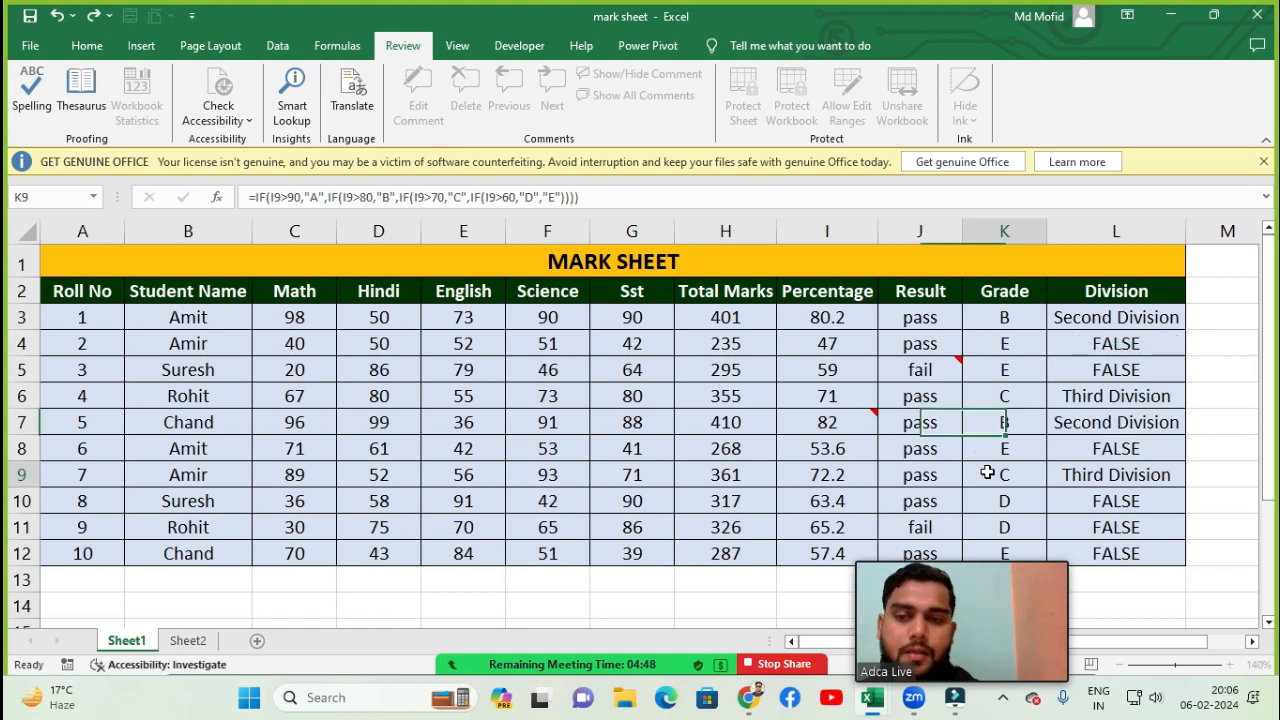
- Show and hide all comments, then jump to the next comment from the beginning of the workbook
mouse_move(909, 370)
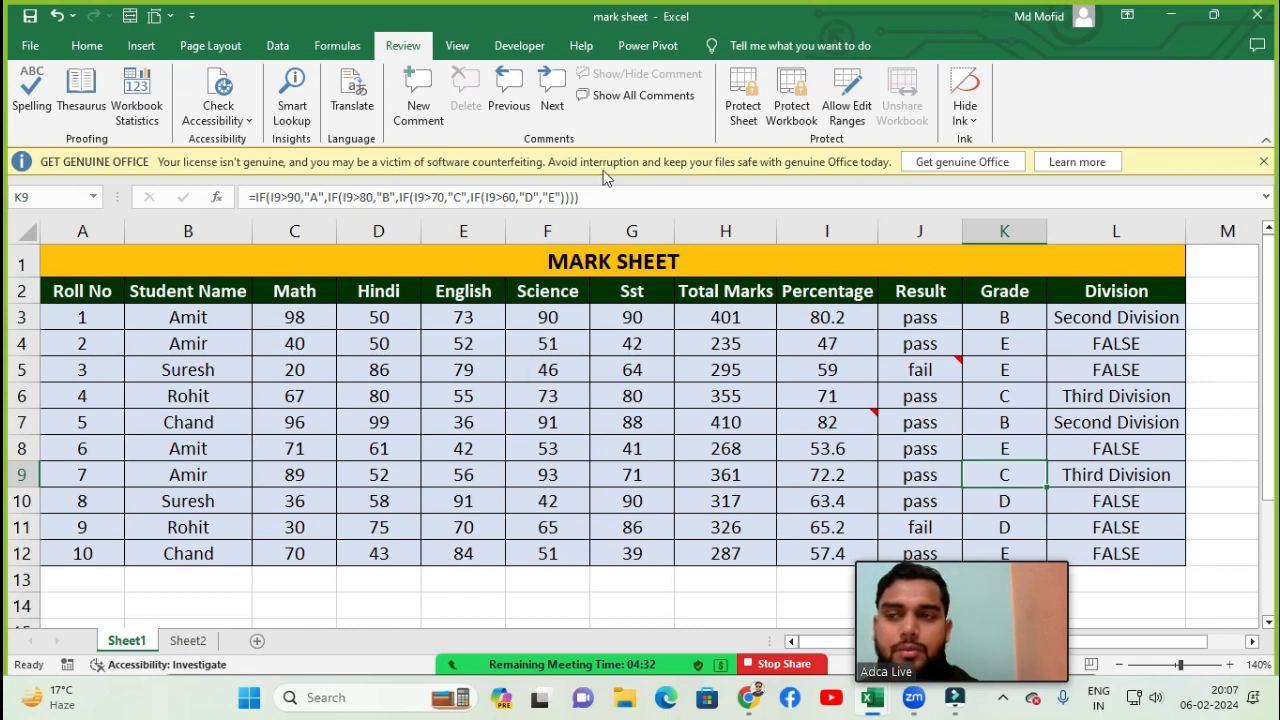
click(636, 100)
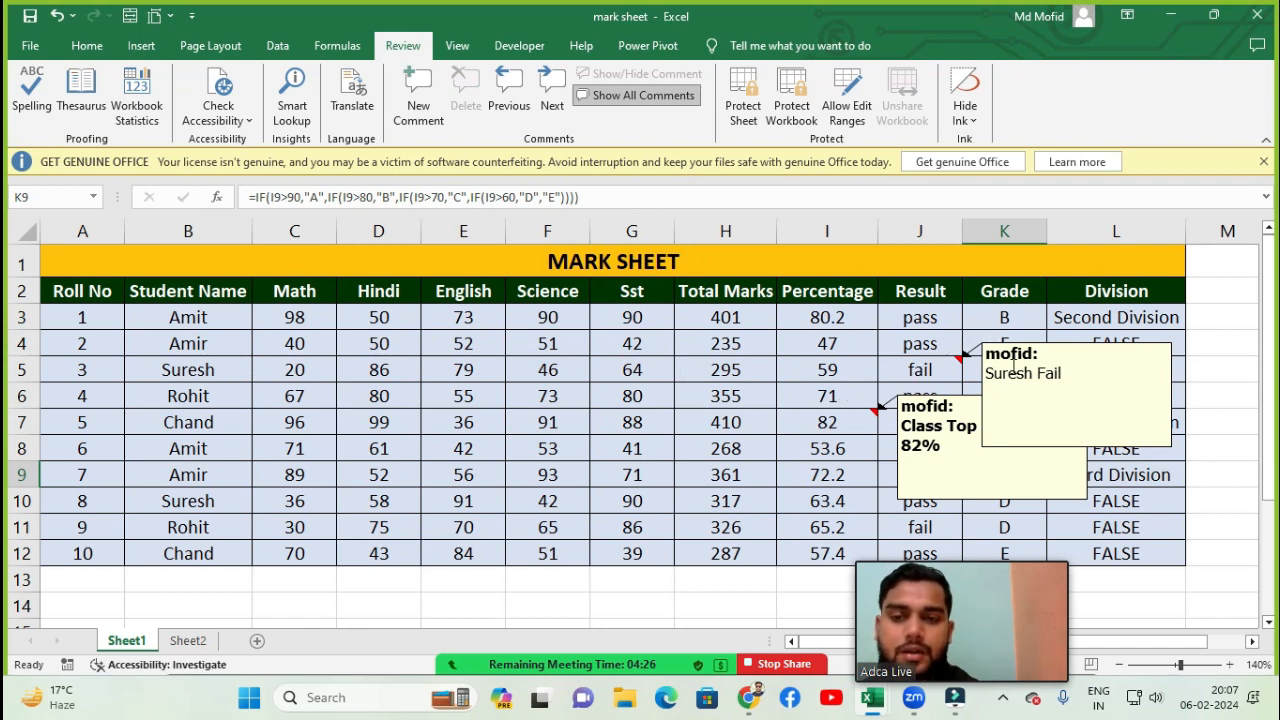
click(612, 100)
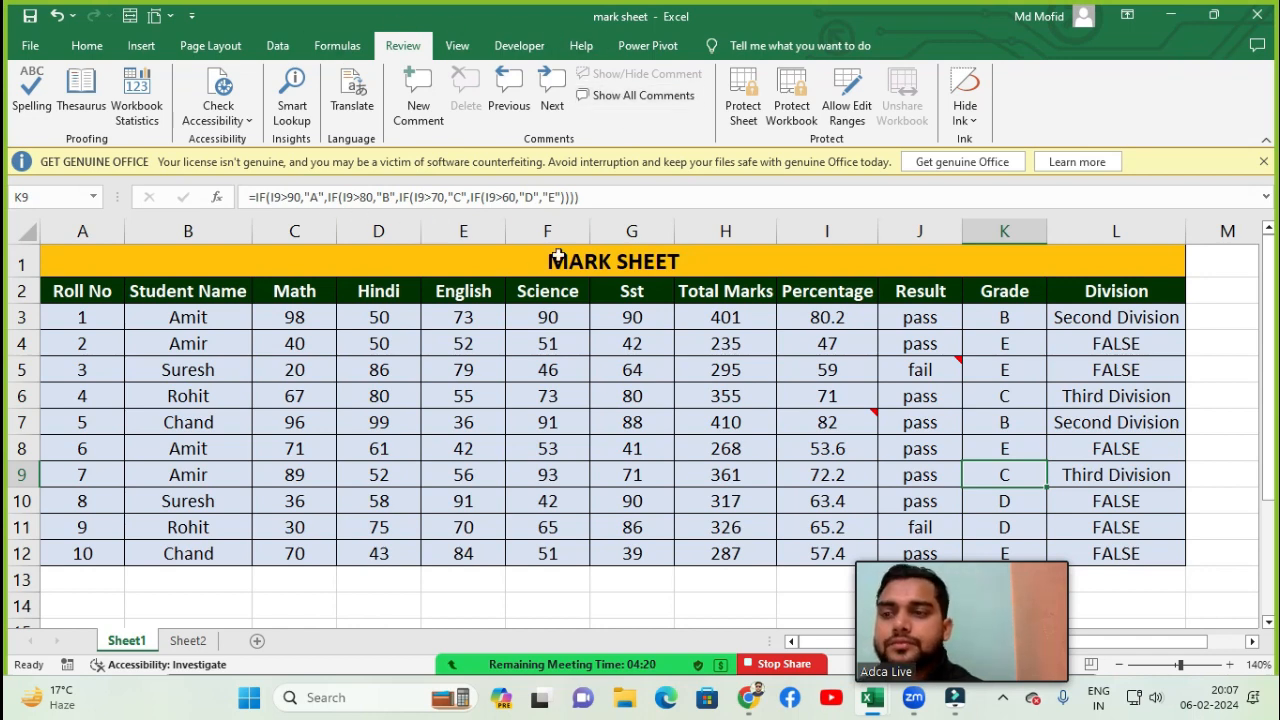
click(547, 108)
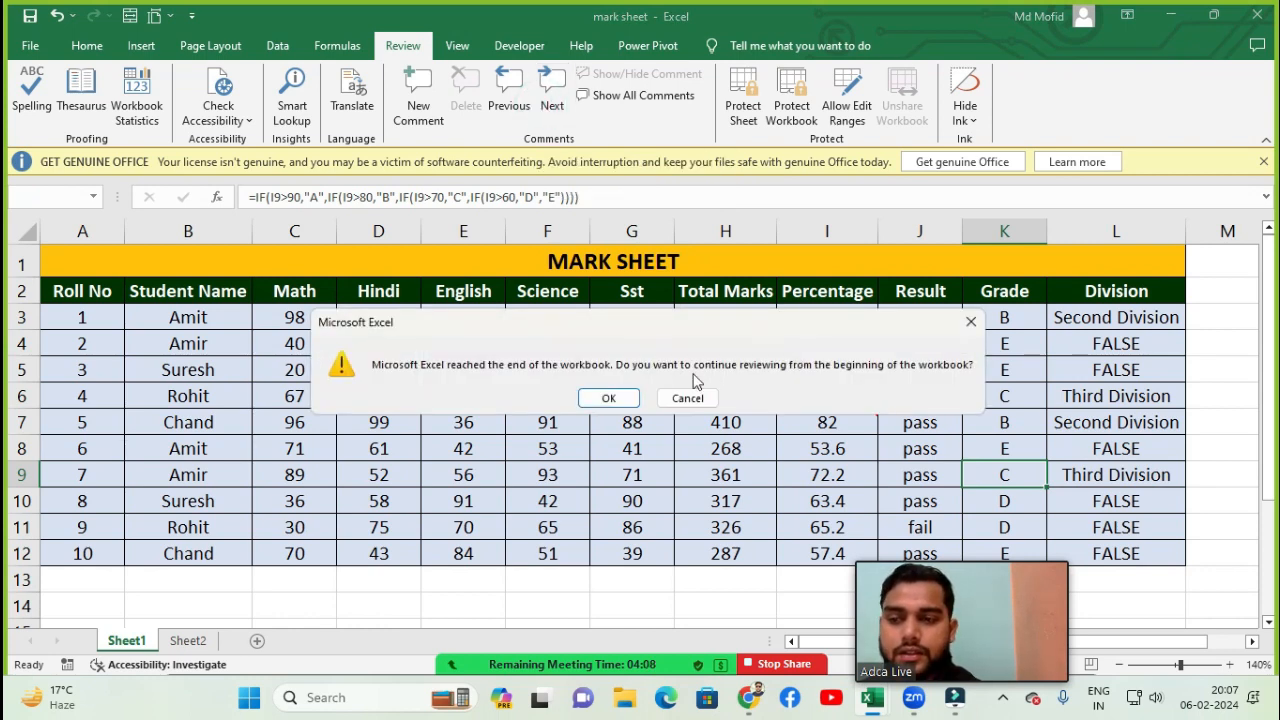
click(607, 398)
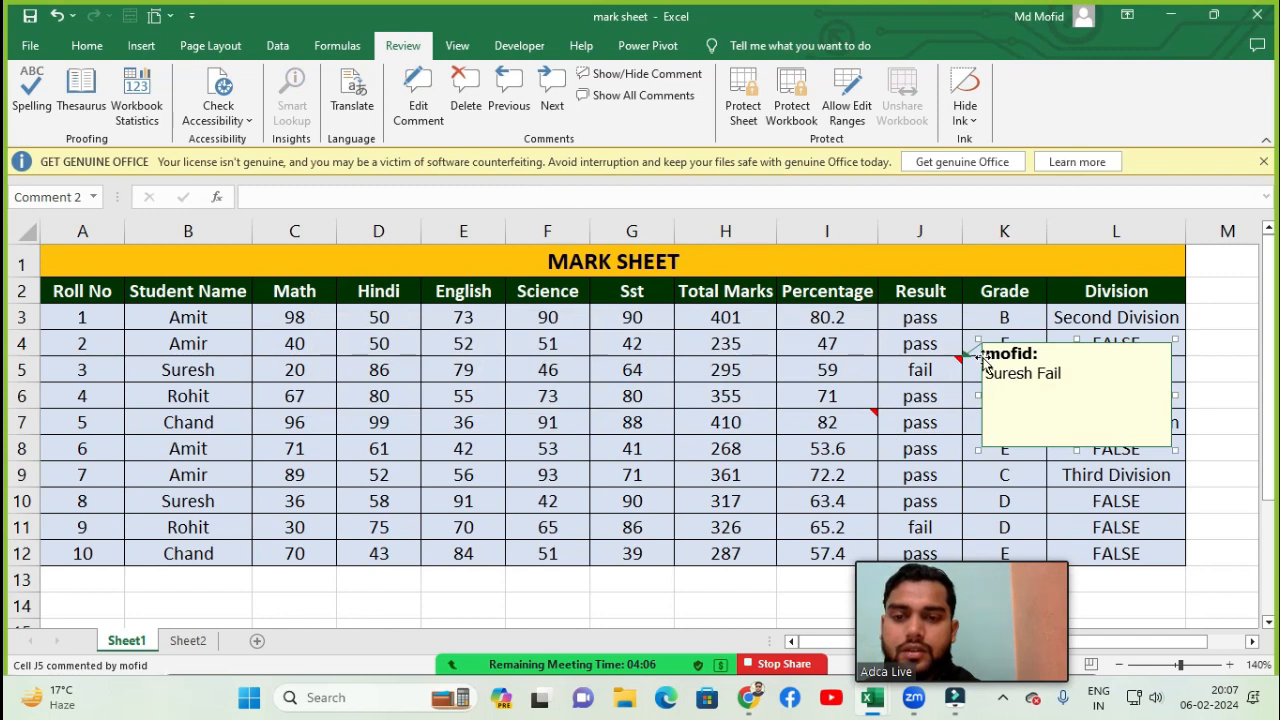
- Step forward and back through the workbook's comments, continuing from the beginning when the end is reached
click(550, 95)
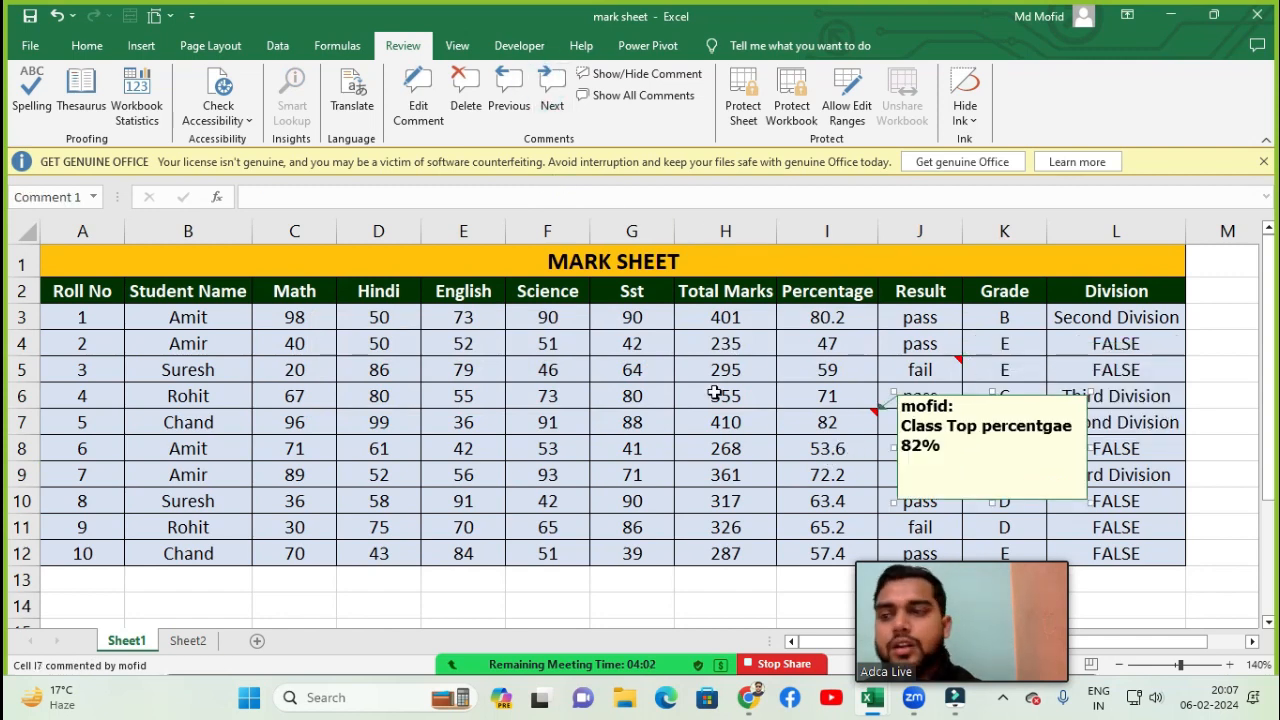
click(509, 98)
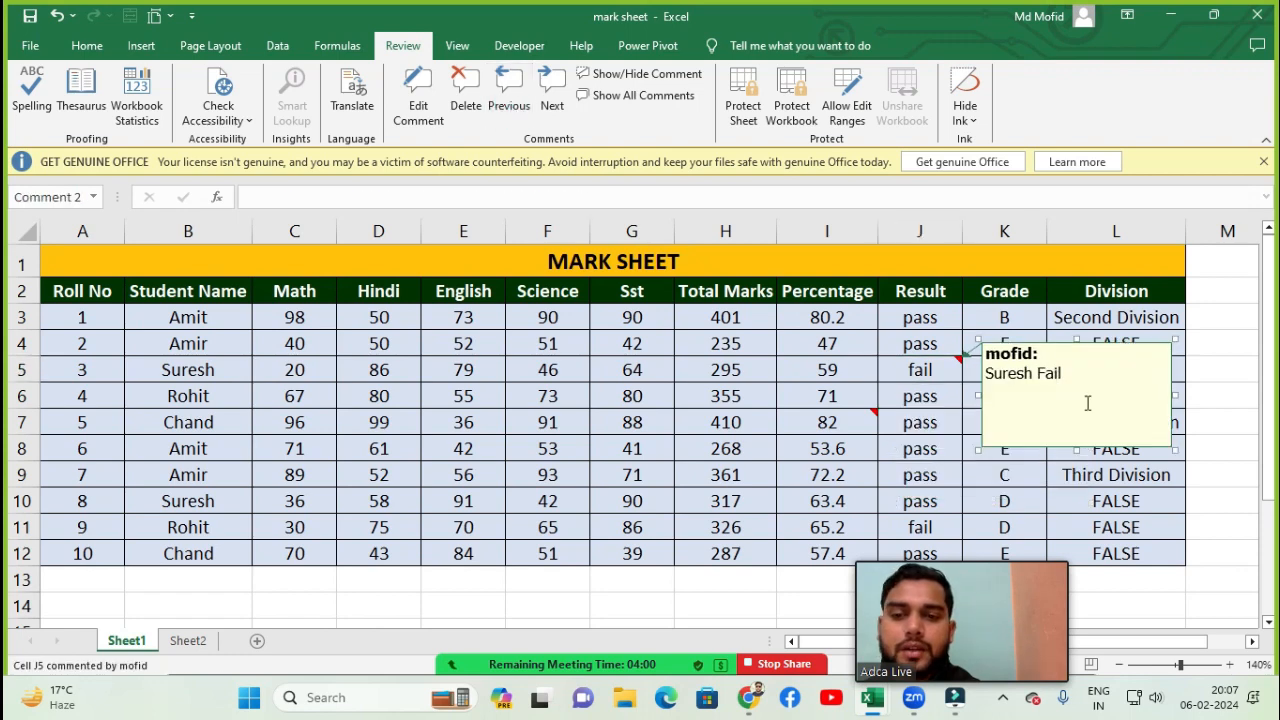
click(509, 98)
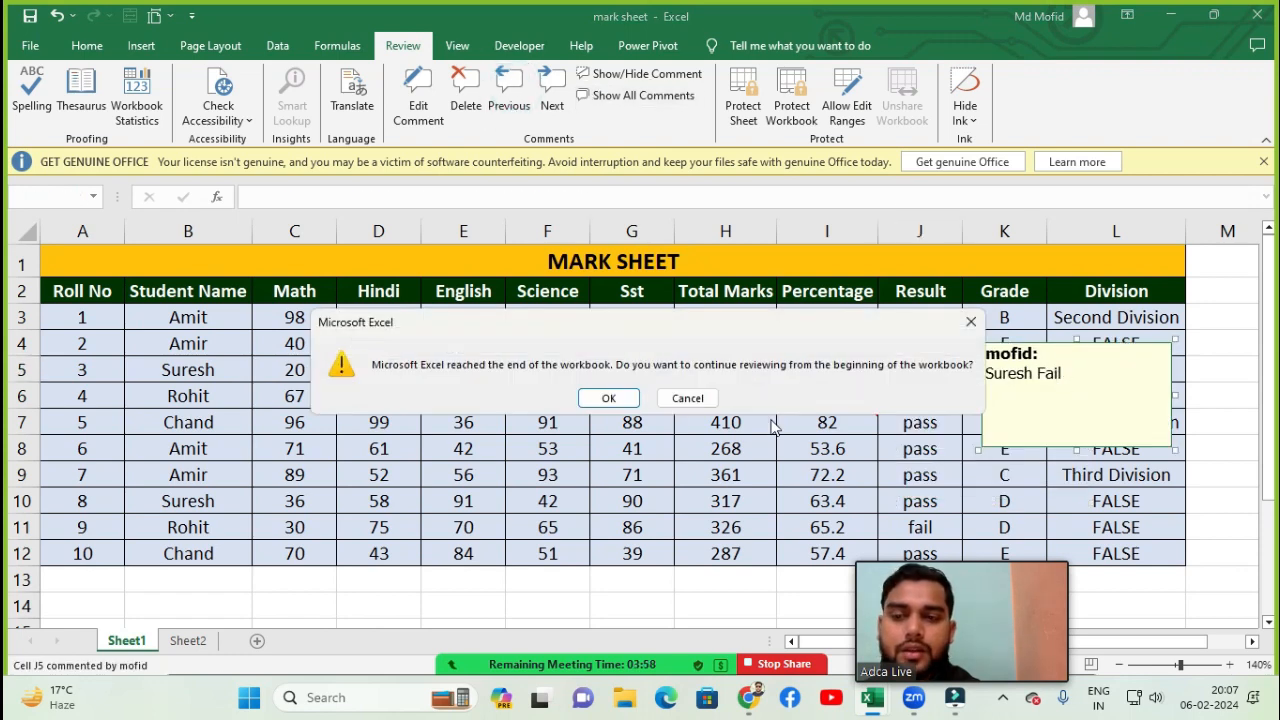
click(609, 398)
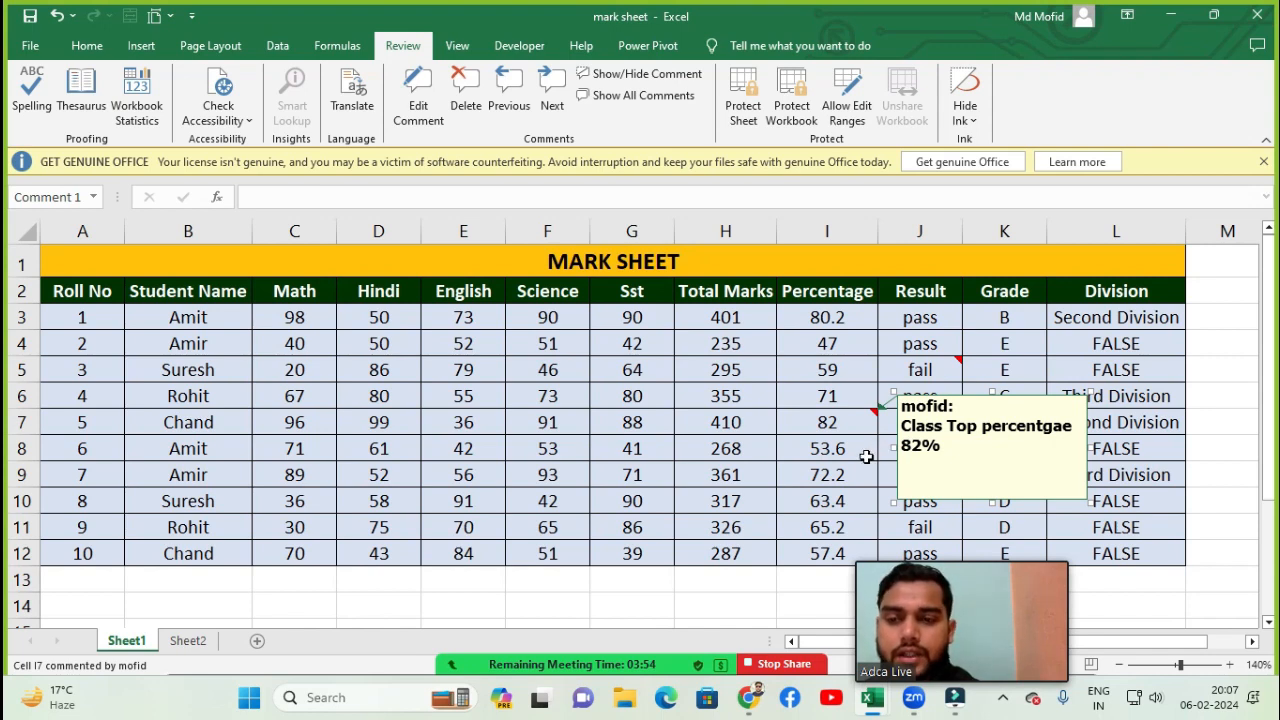
- Delete the comments on cells I7 and J5
click(467, 86)
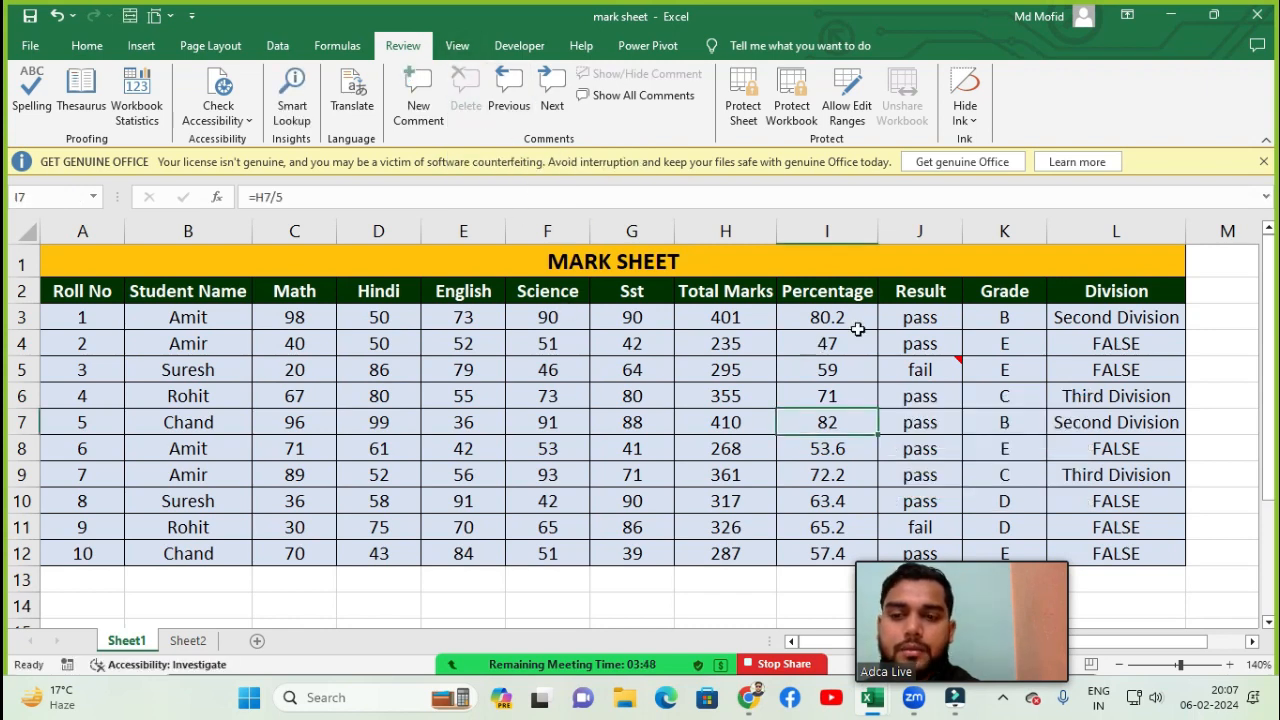
click(832, 447)
click(829, 421)
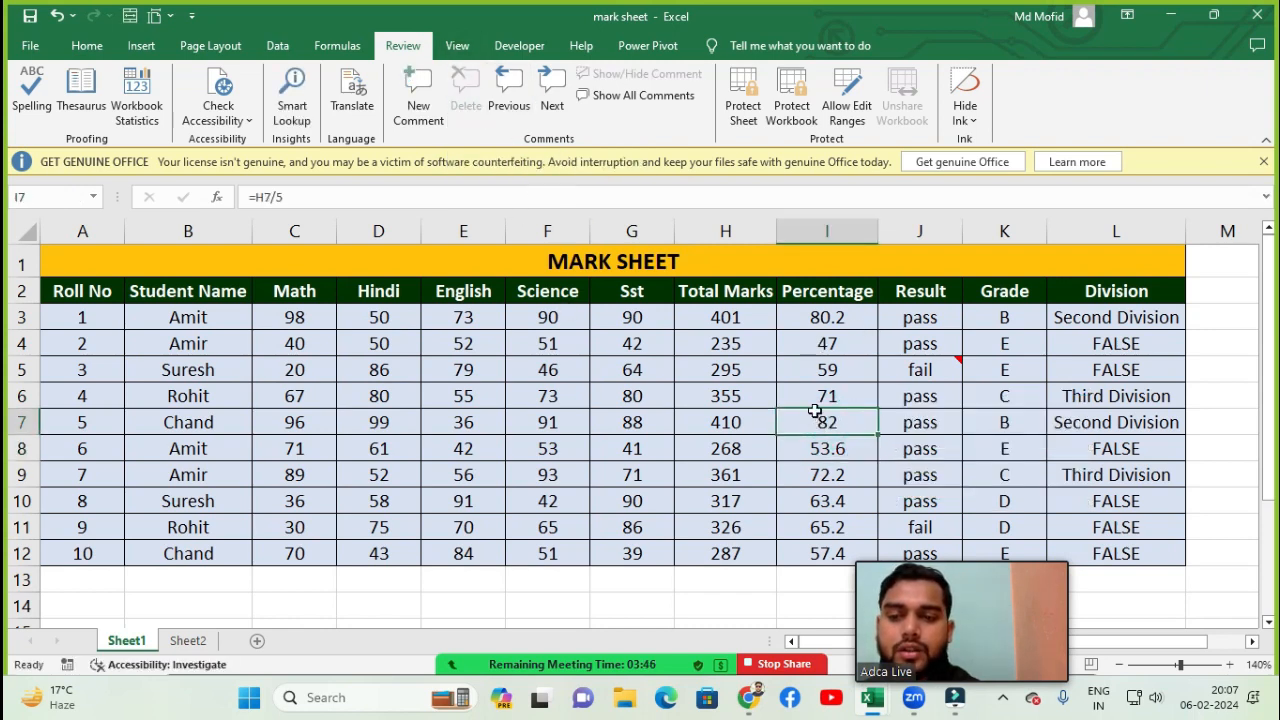
click(930, 370)
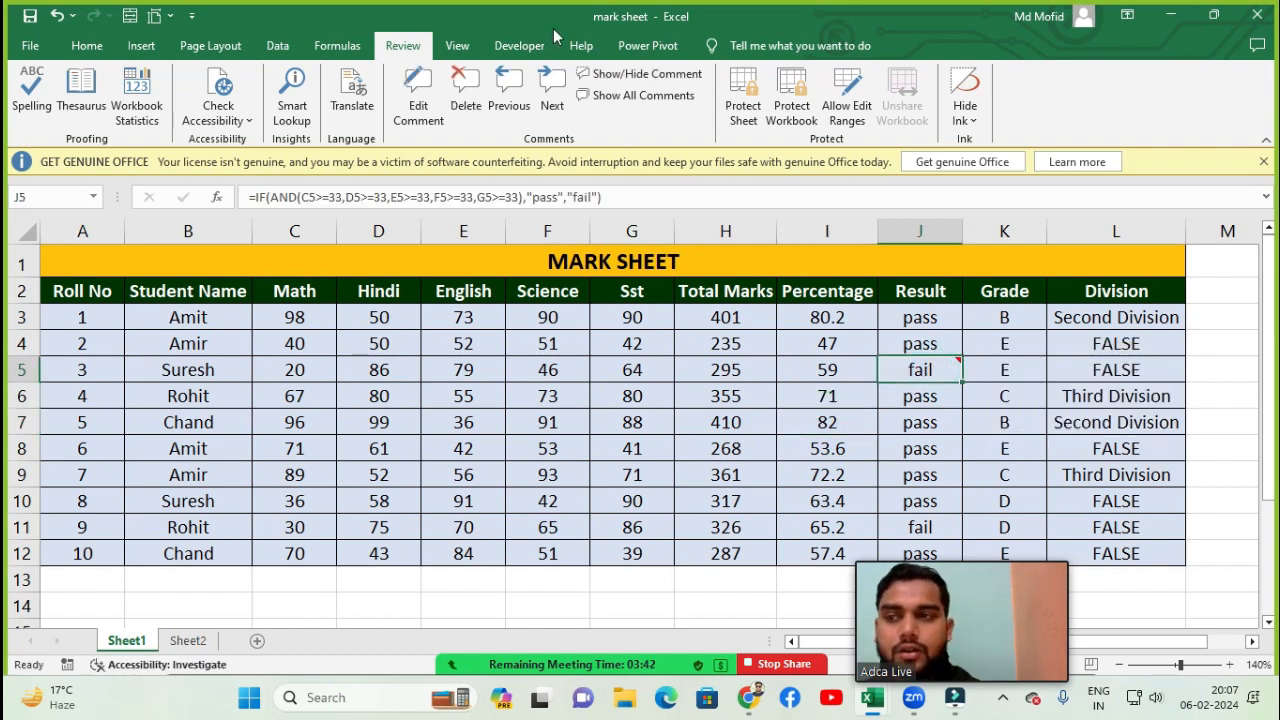
click(465, 86)
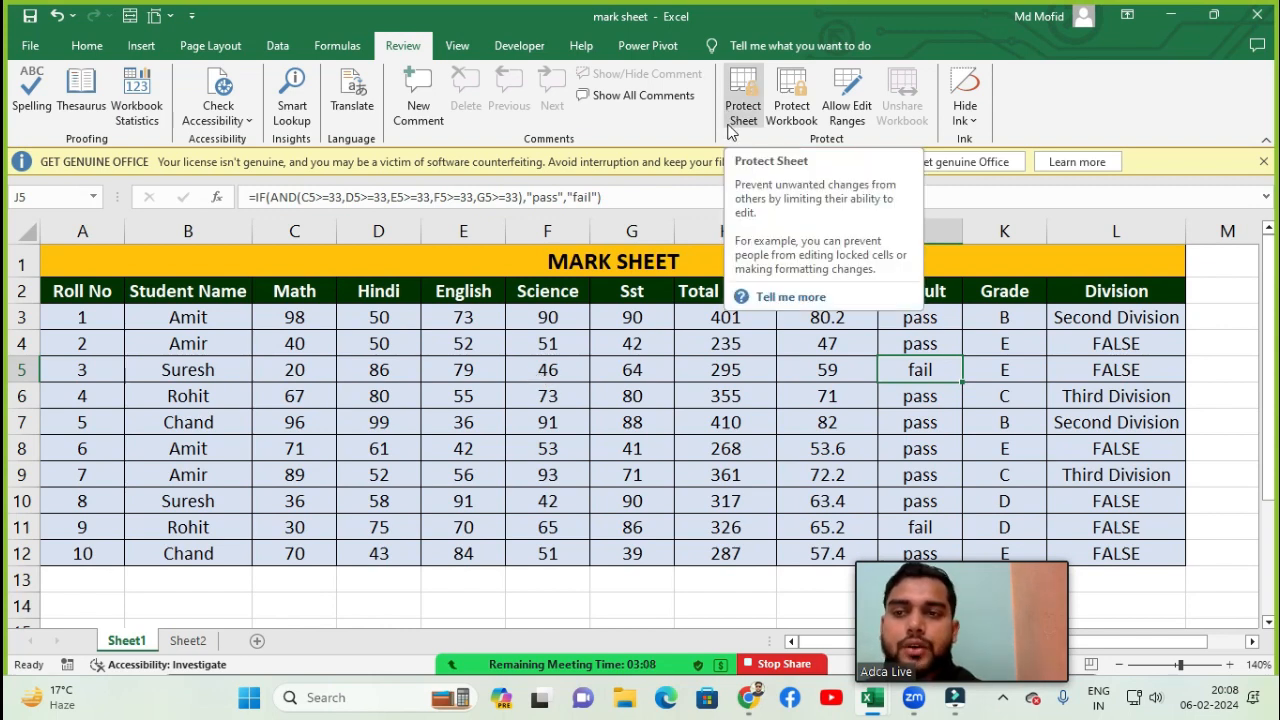
- Clear the data in A3:J6 and undo the deletion
click(625, 392)
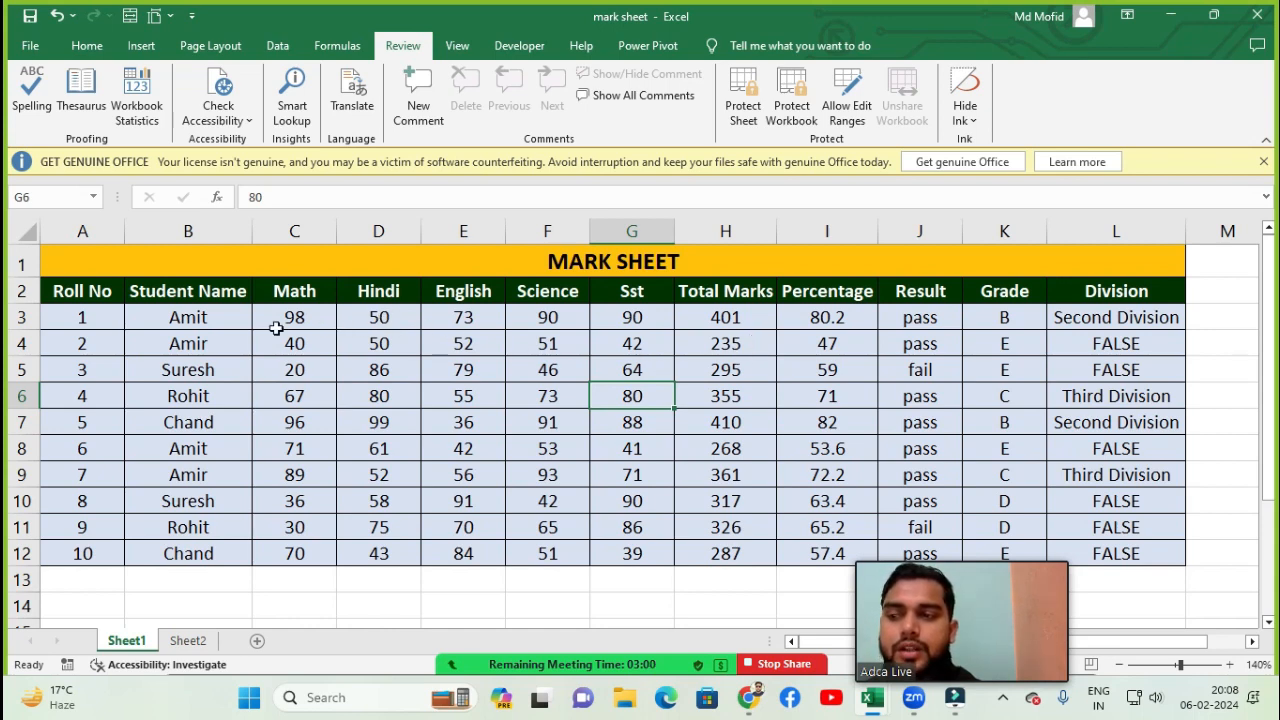
drag(92, 320, 928, 400)
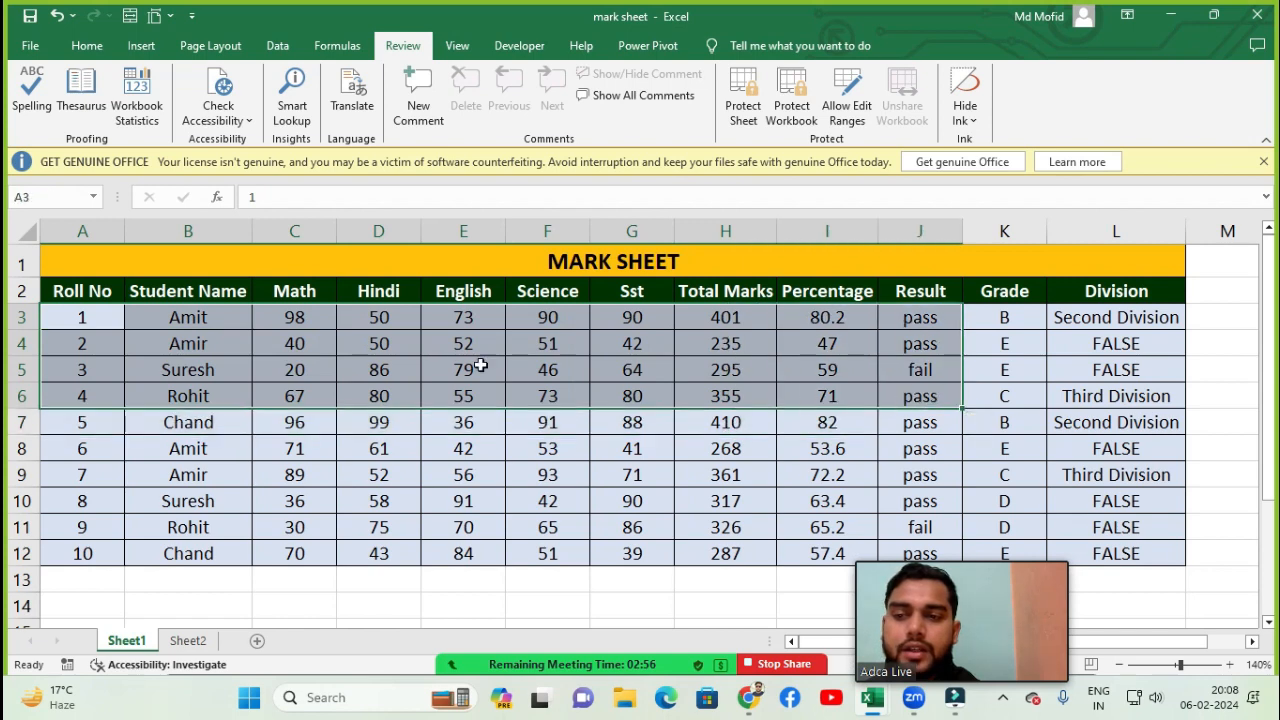
key(Delete)
click(727, 356)
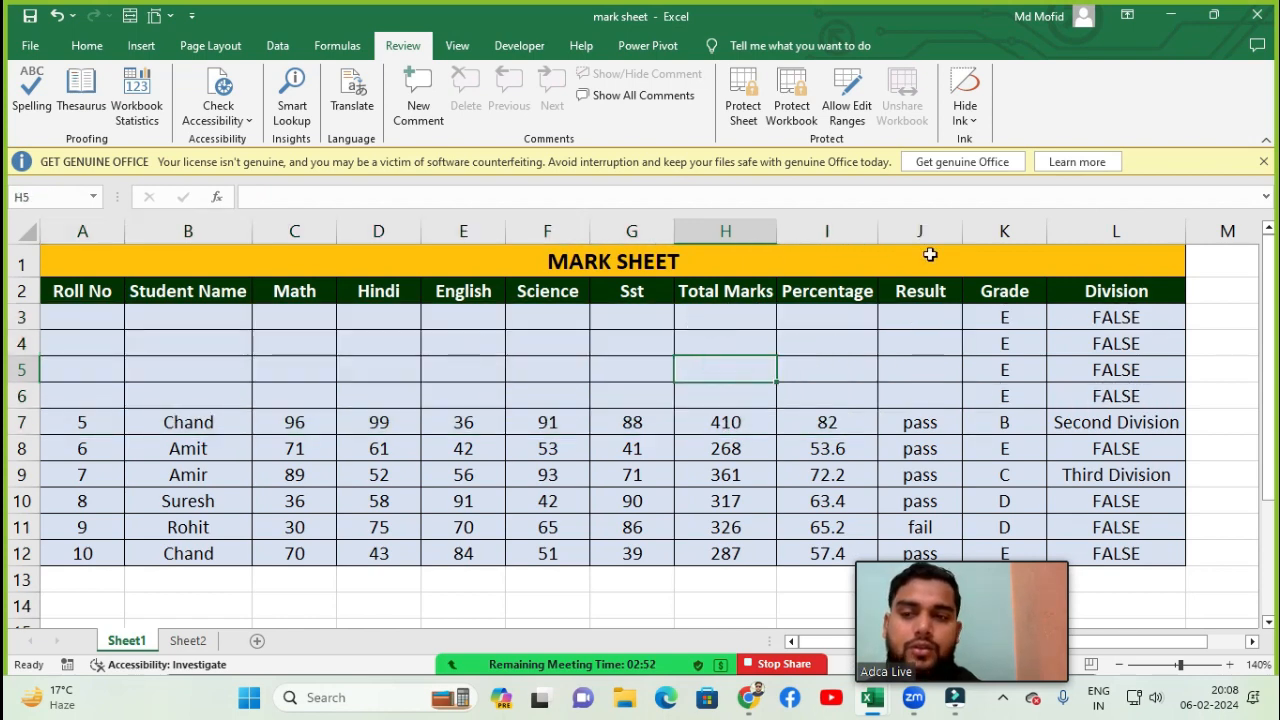
key(ctrl+z)
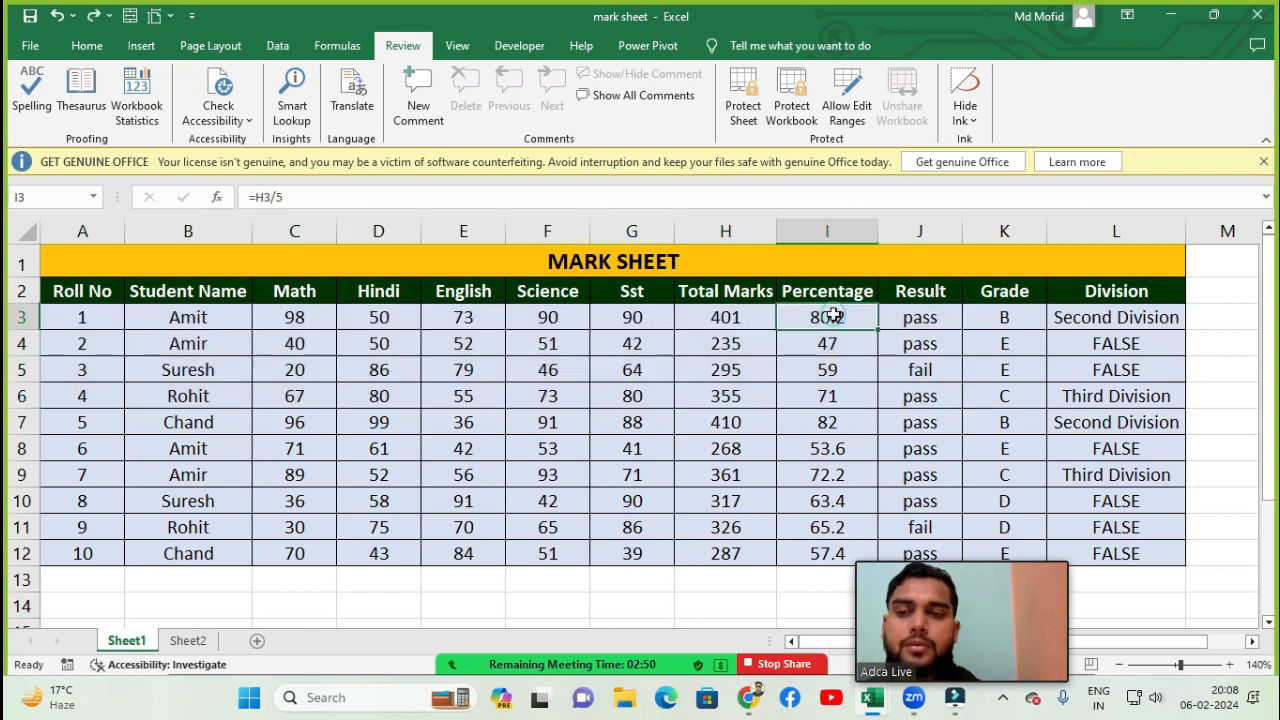
- Clear the percentages in I3 and I5, then undo both deletions
click(830, 316)
key(Delete)
click(827, 370)
key(Delete)
click(826, 424)
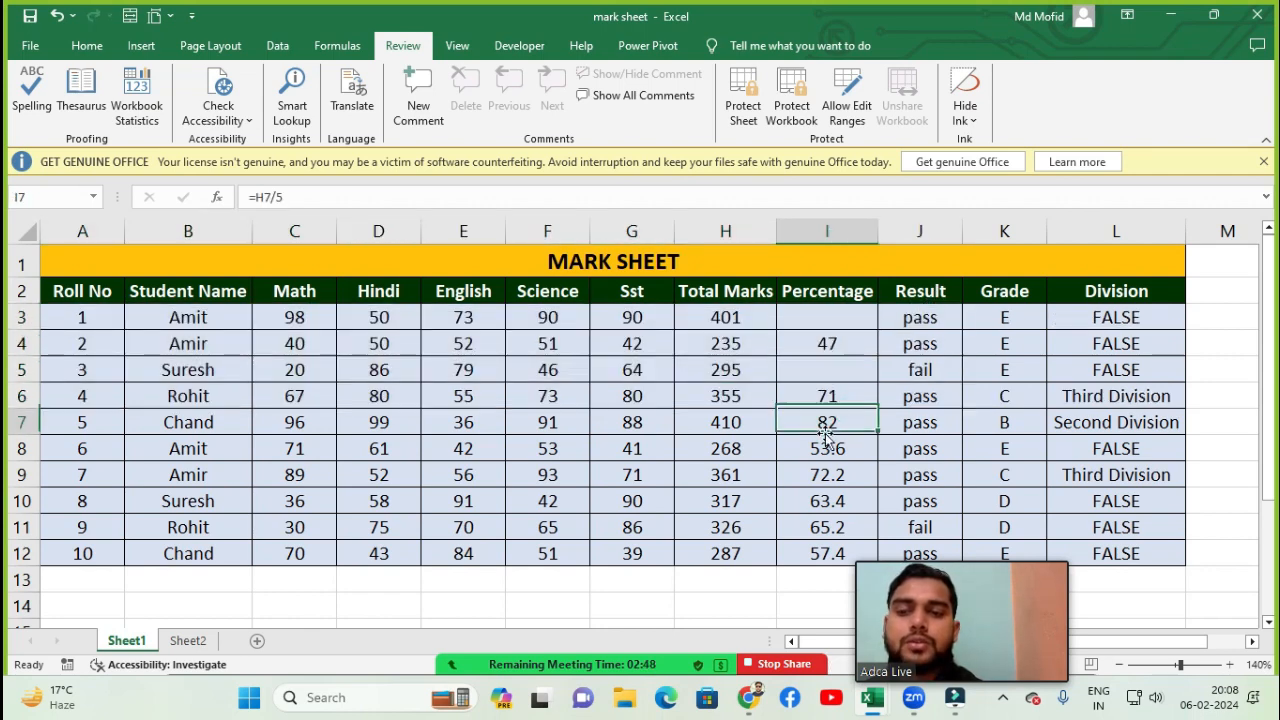
key(ctrl+z)
key(ctrl+z)
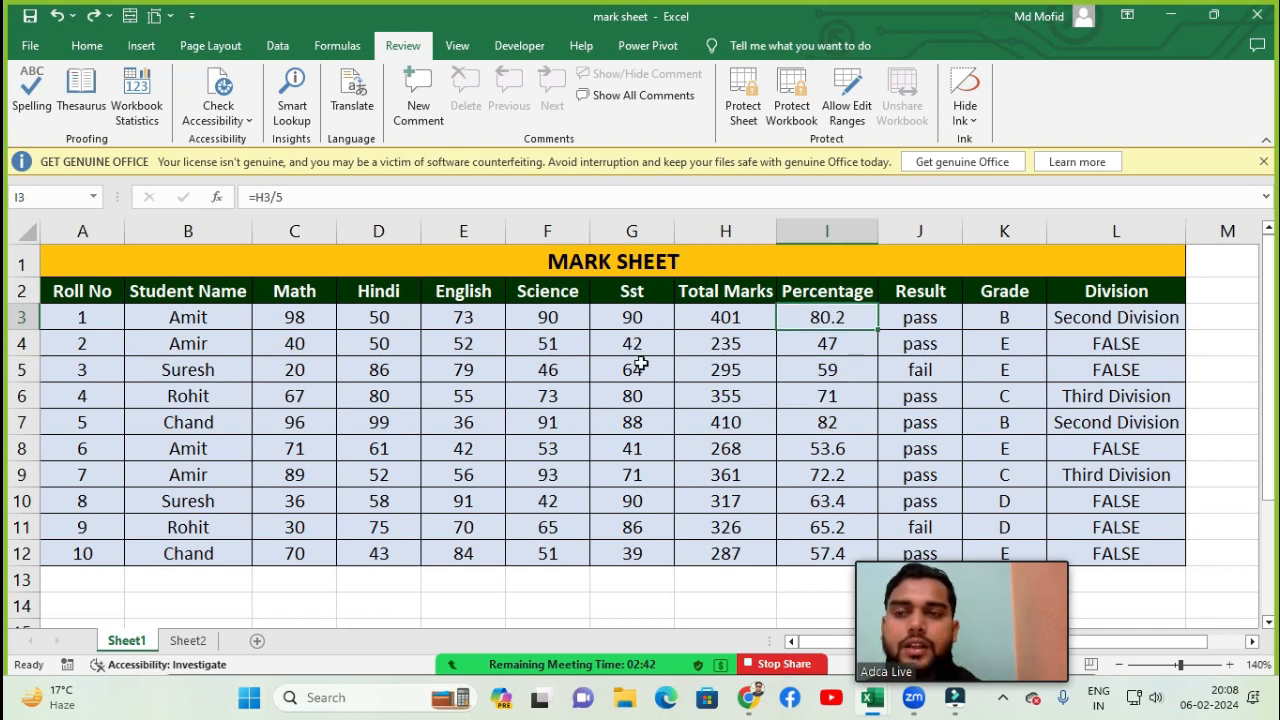
- Protect the sheet, entering and confirming a password to unprotect it
click(743, 115)
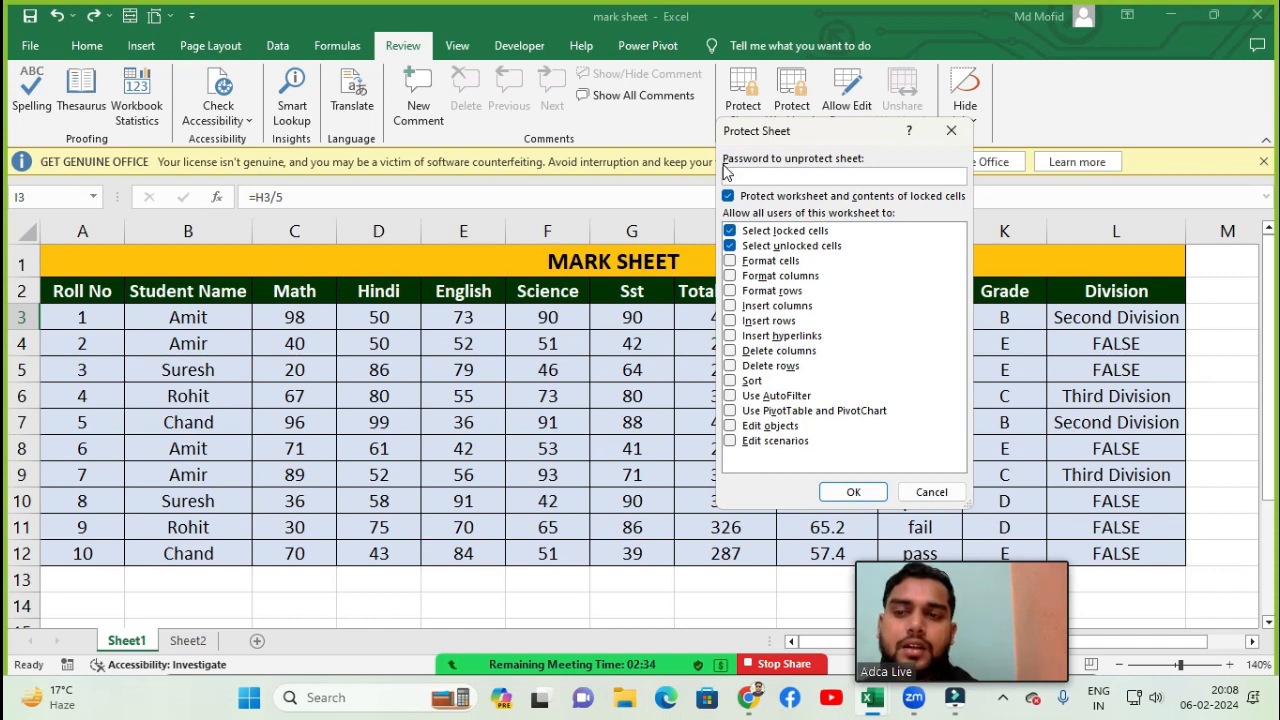
click(733, 170)
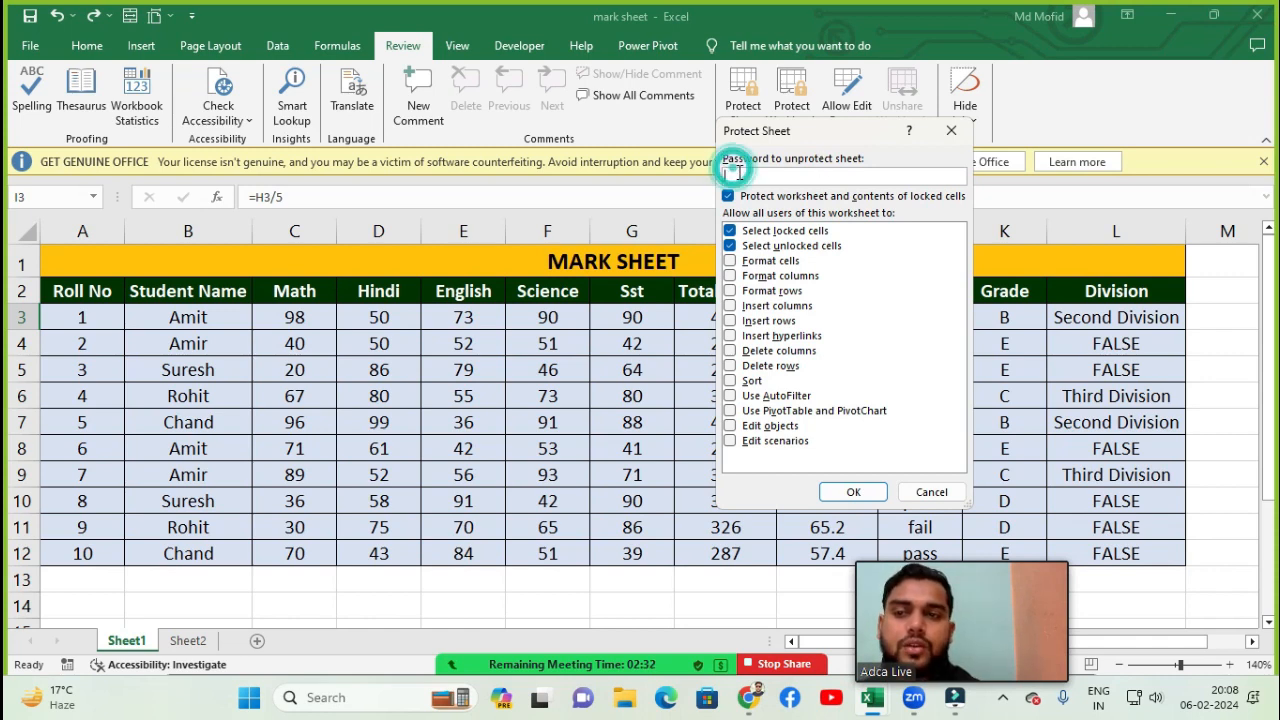
click(735, 173)
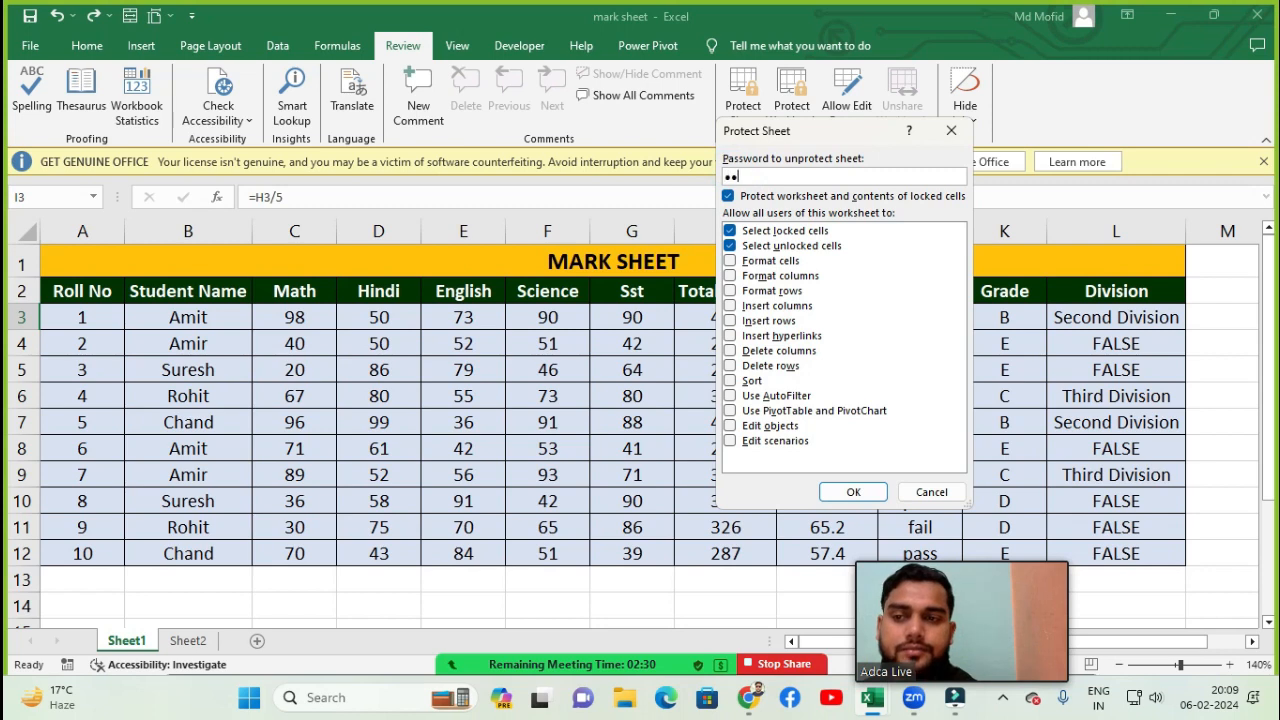
key(Return)
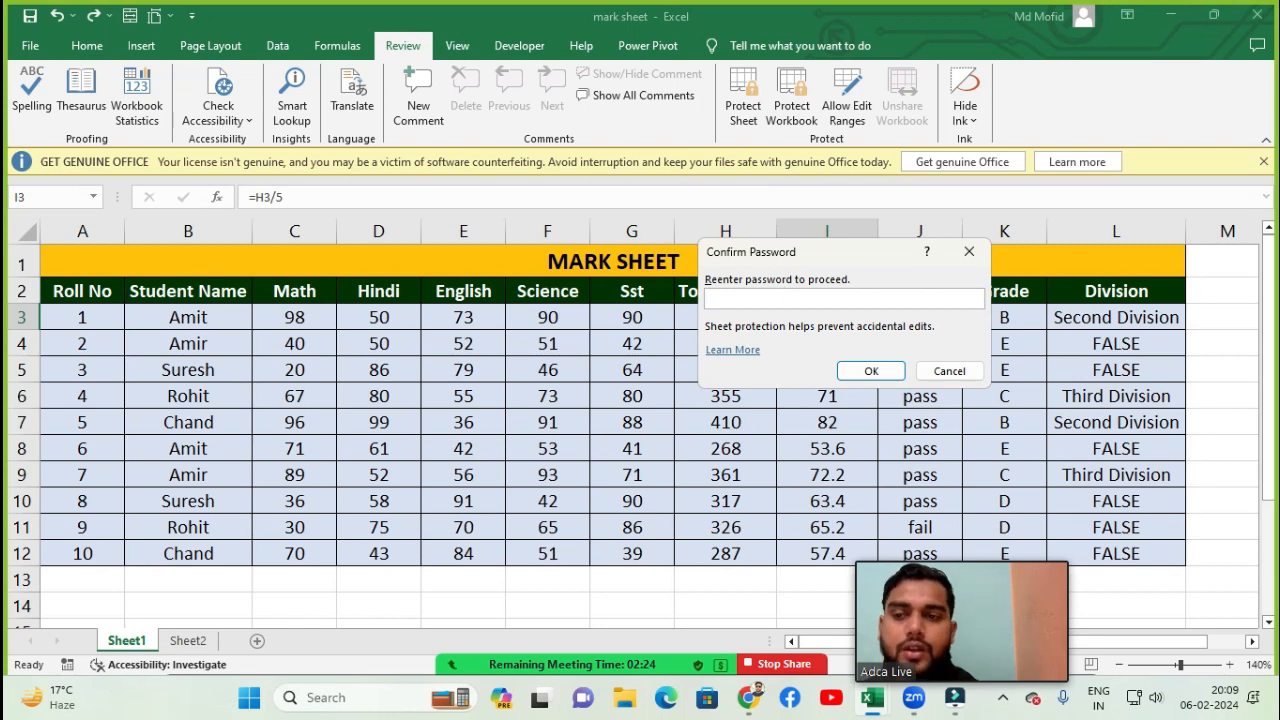
text(•••)
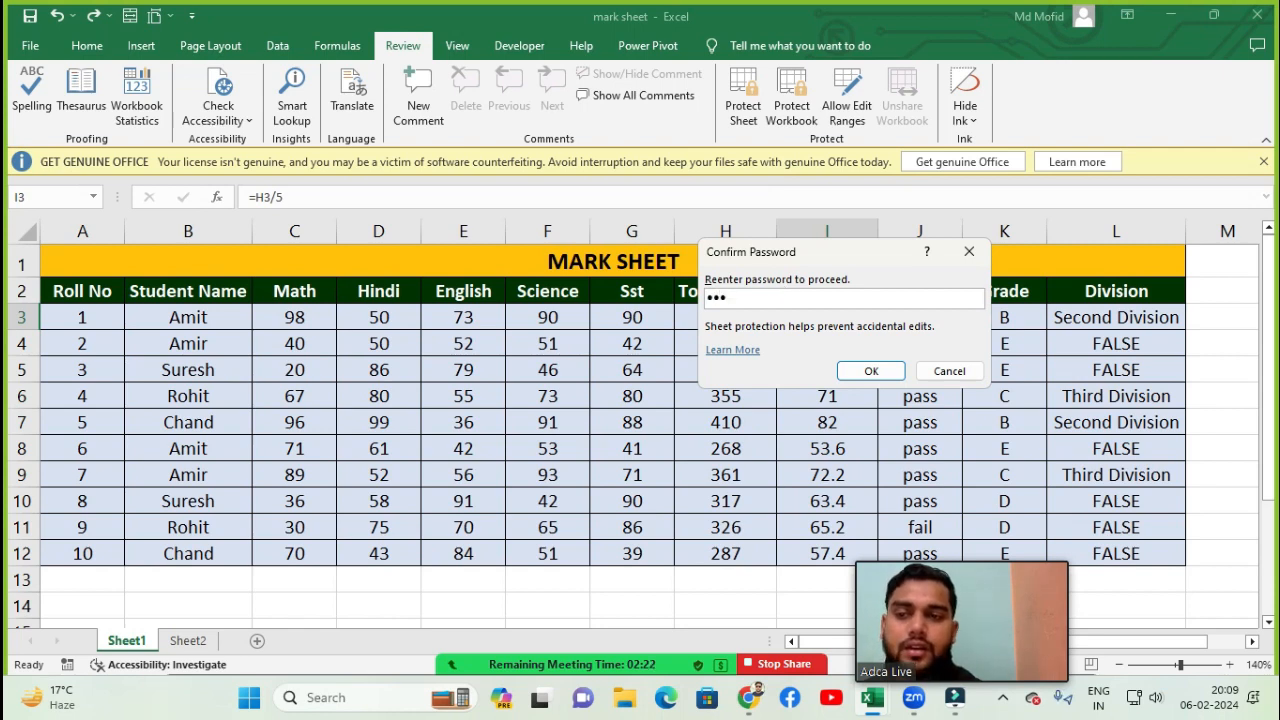
click(876, 373)
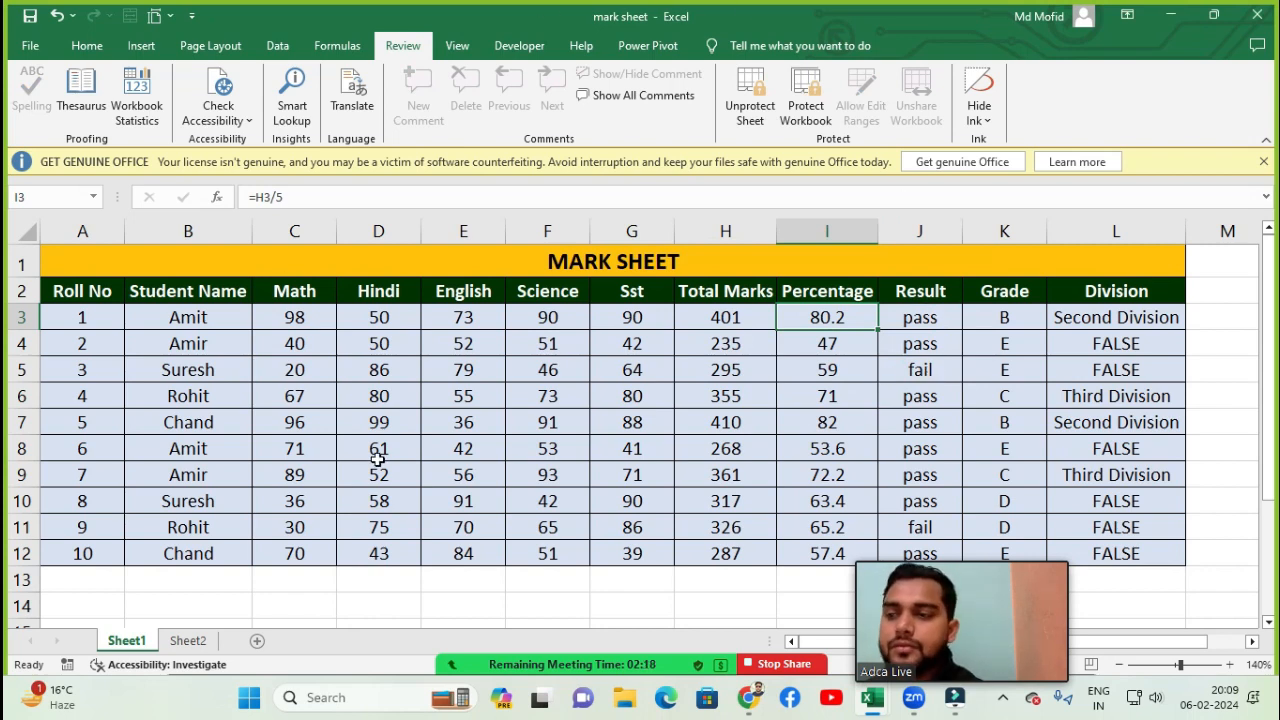
- Try to clear several cell ranges on the protected sheet, dismissing each protection warning
drag(320, 337, 473, 396)
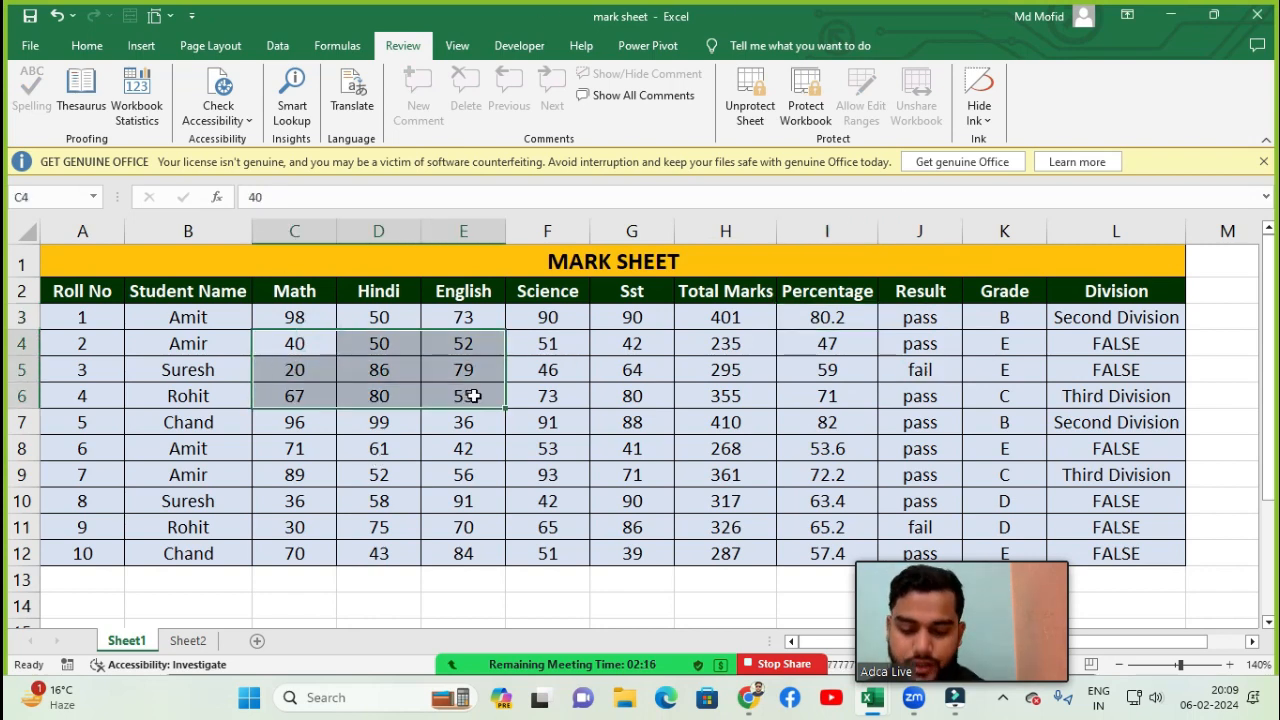
key(Delete)
click(628, 398)
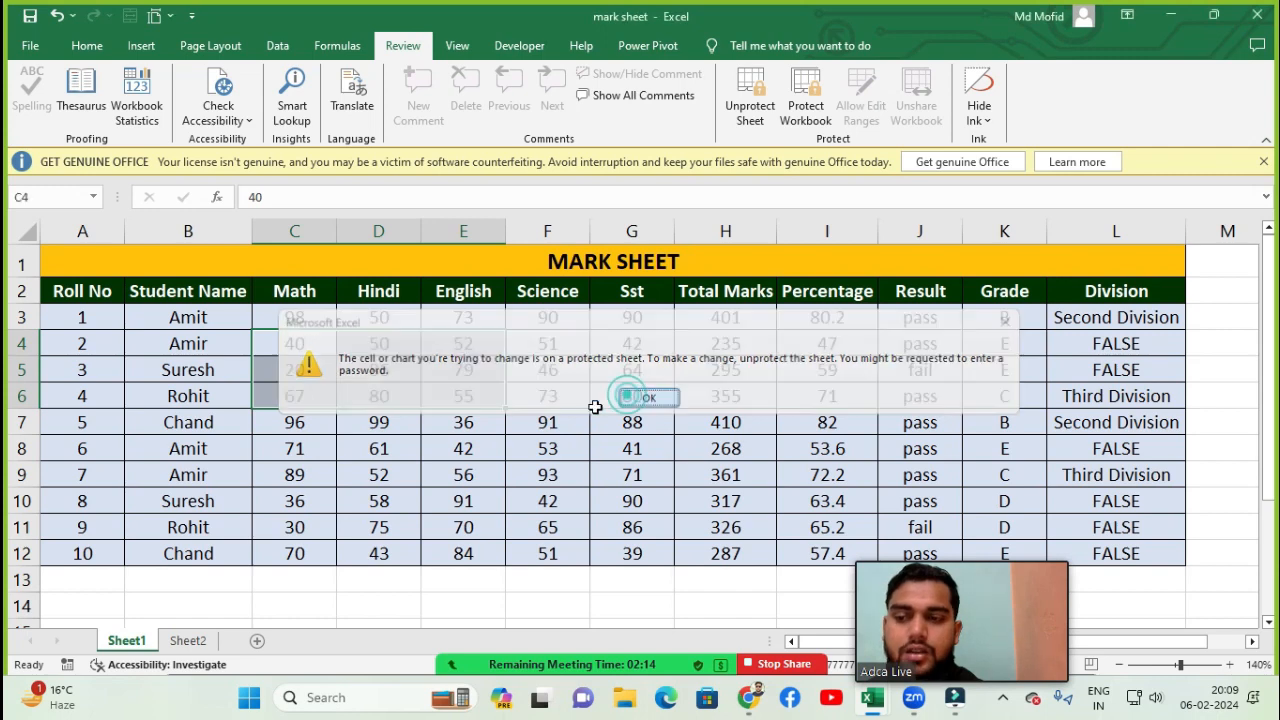
click(551, 429)
key(Delete)
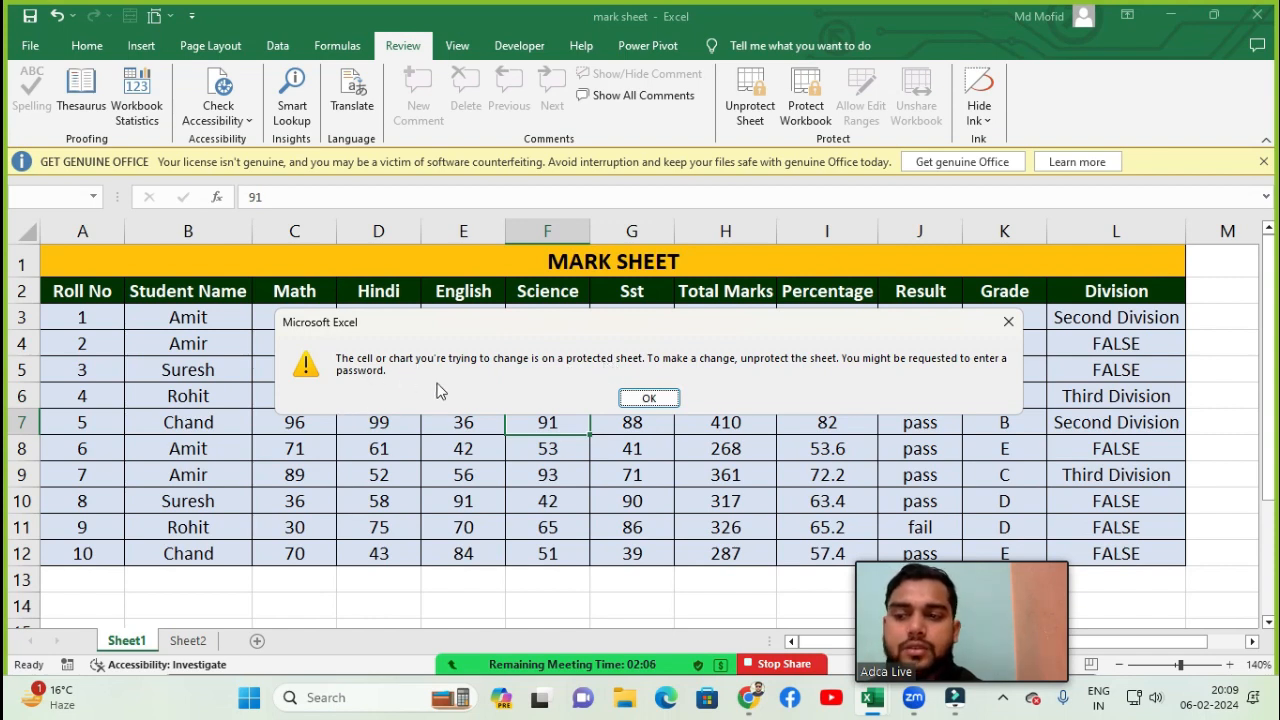
click(651, 398)
drag(608, 349, 778, 460)
key(Delete)
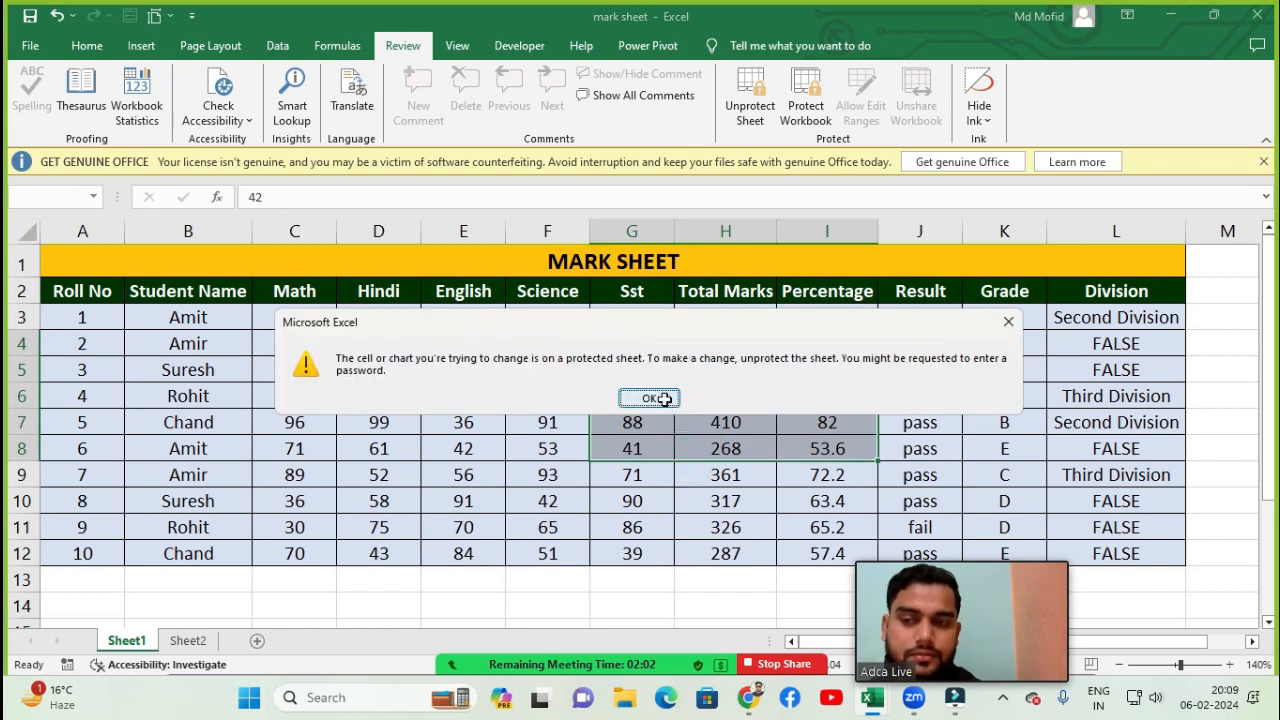
click(651, 398)
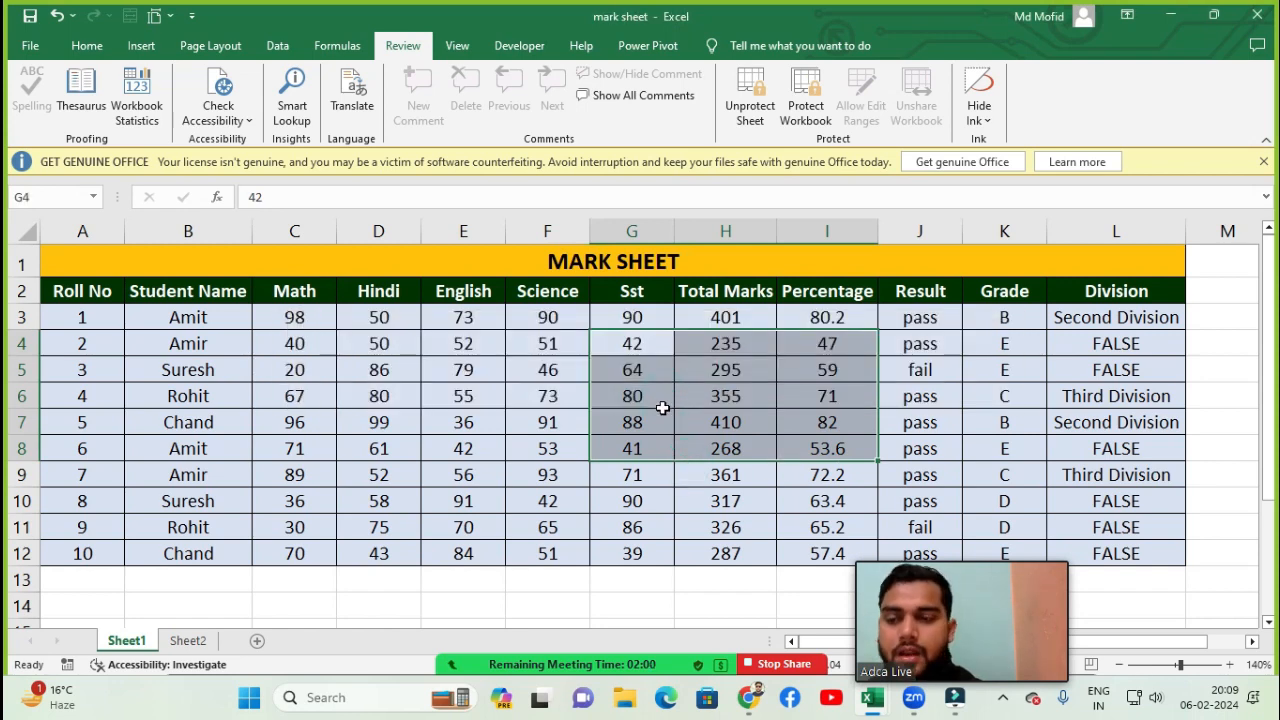
- Unprotect the sheet by entering its password
click(659, 414)
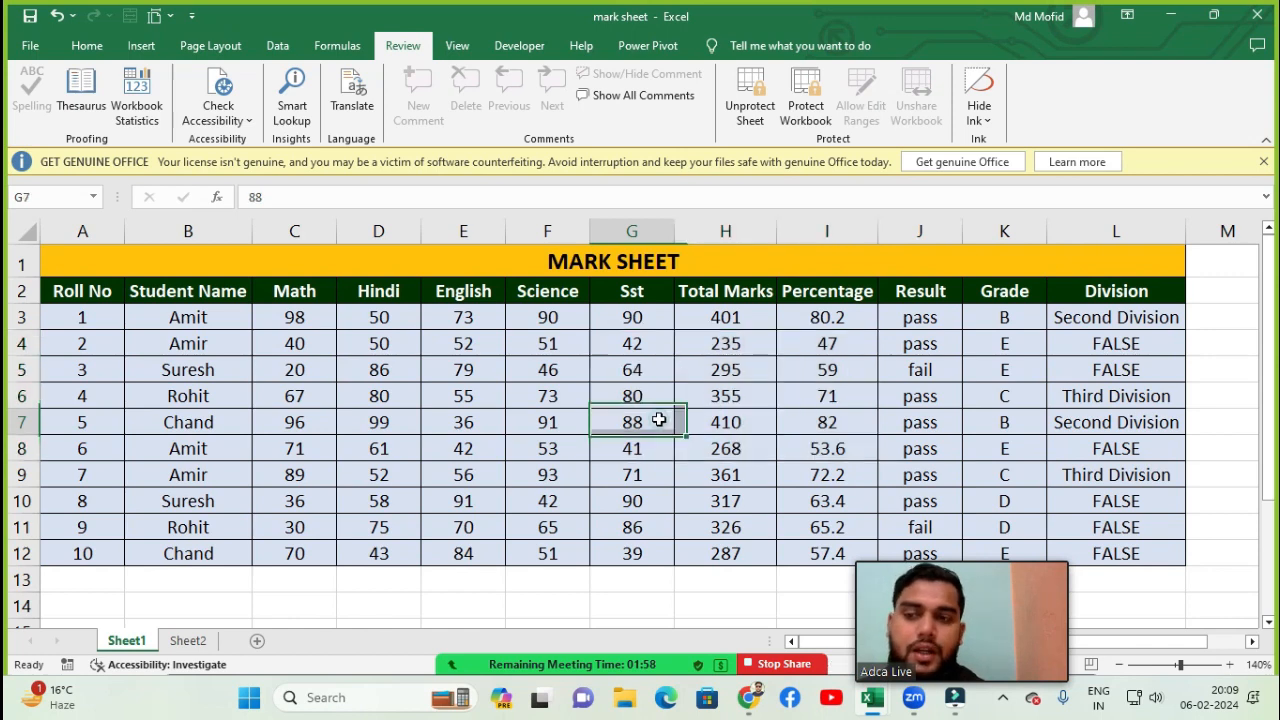
click(742, 110)
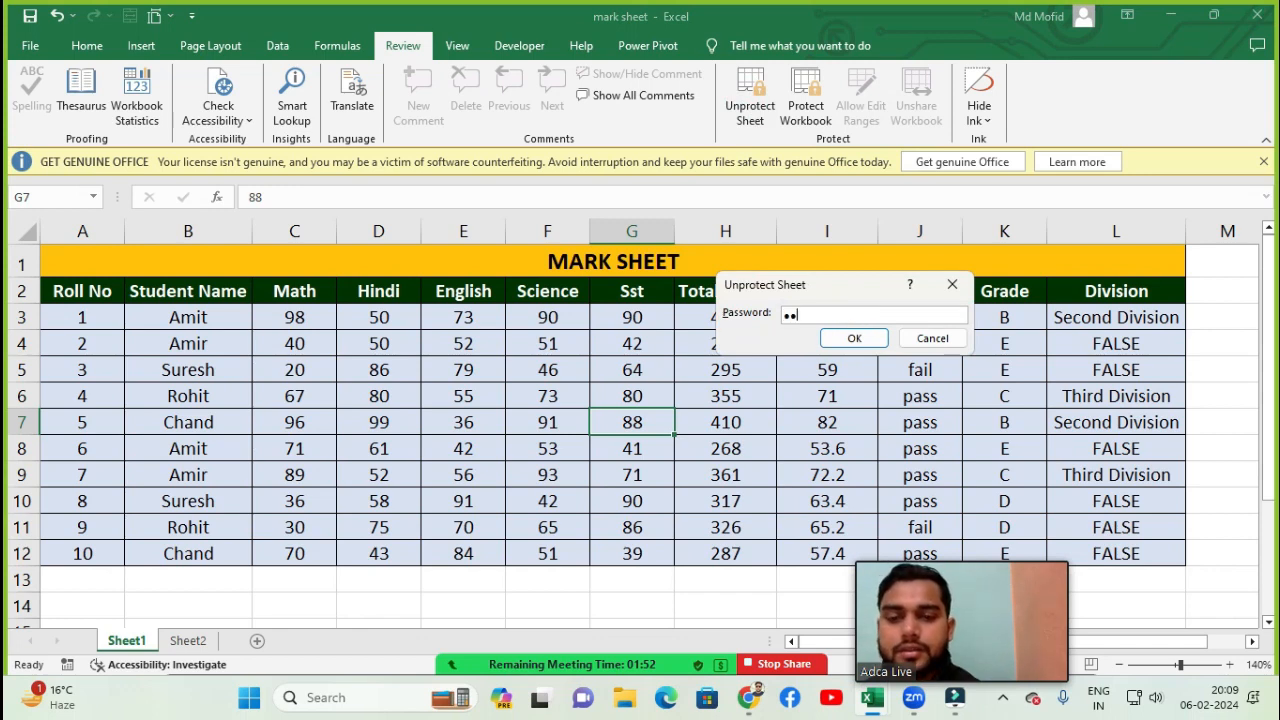
key(Return)
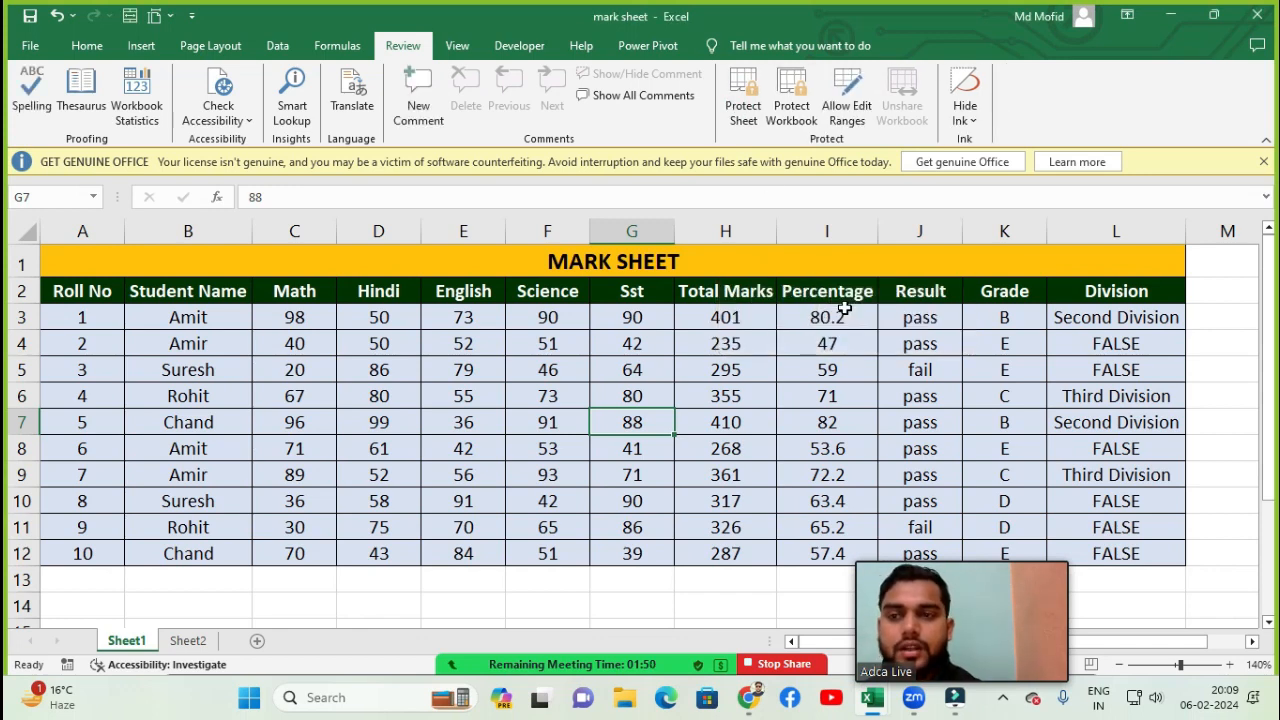
- Clear D4:F7 and enter dfdsgs in E6, then undo both changes
drag(405, 348, 545, 422)
key(Delete)
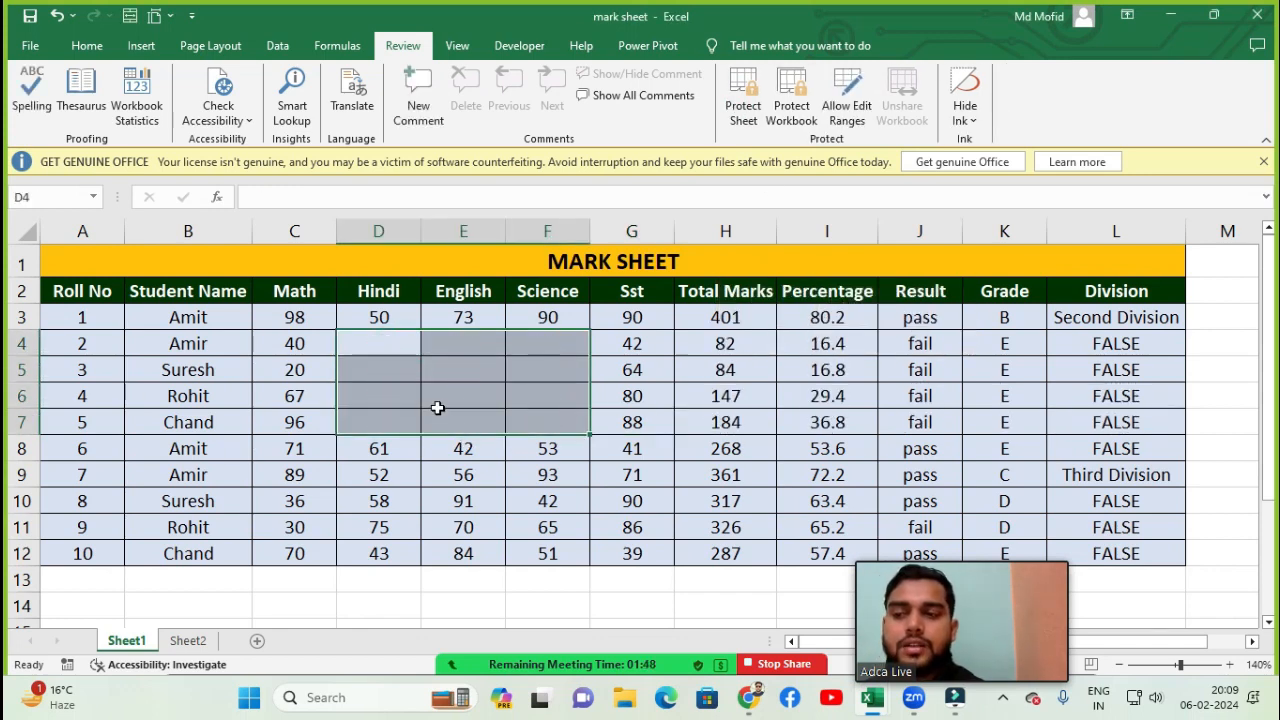
click(437, 407)
text(dfdsgs)
click(543, 370)
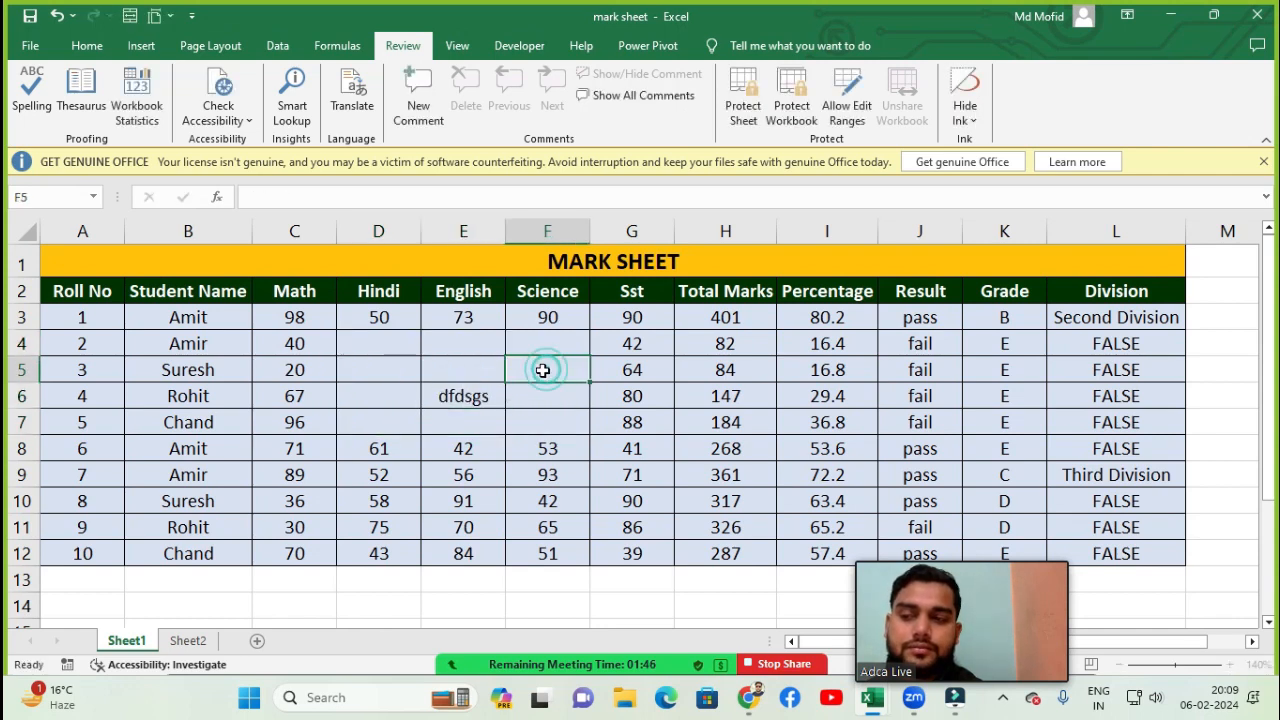
key(ctrl+z)
key(ctrl+z)
click(520, 391)
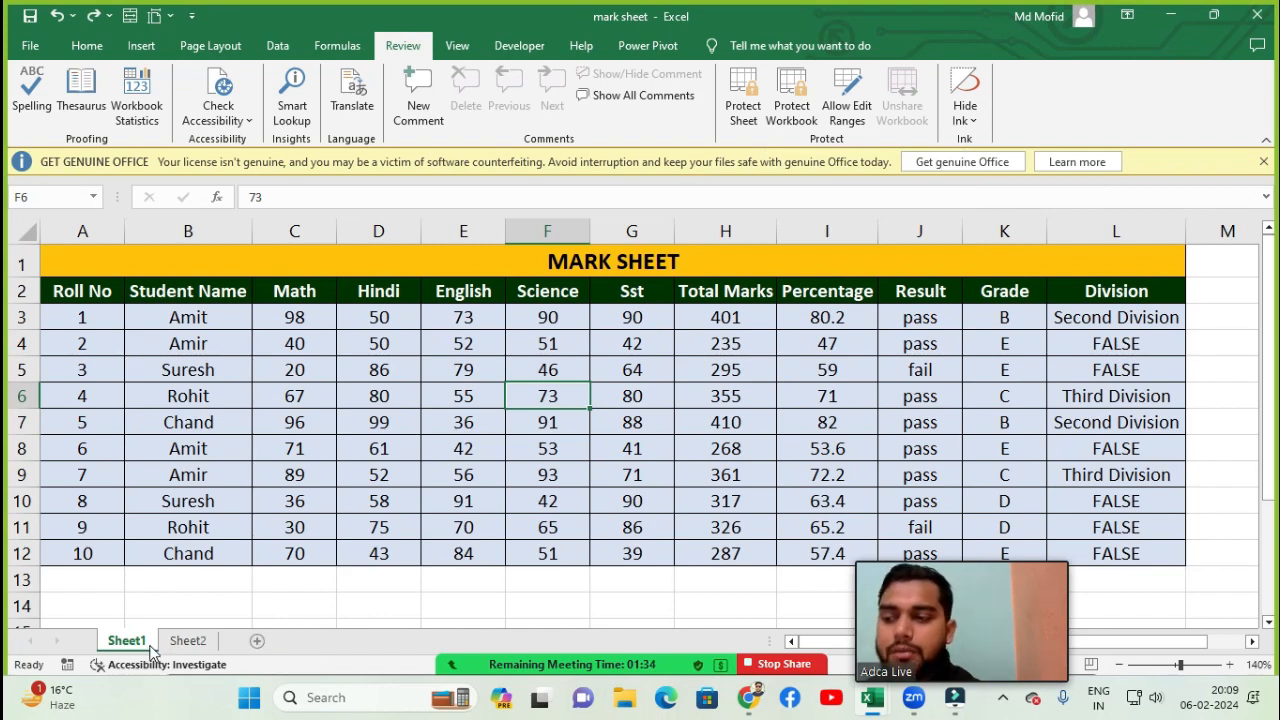
- Switch to Sheet2 and add two new blank worksheets to the workbook
click(188, 642)
click(126, 641)
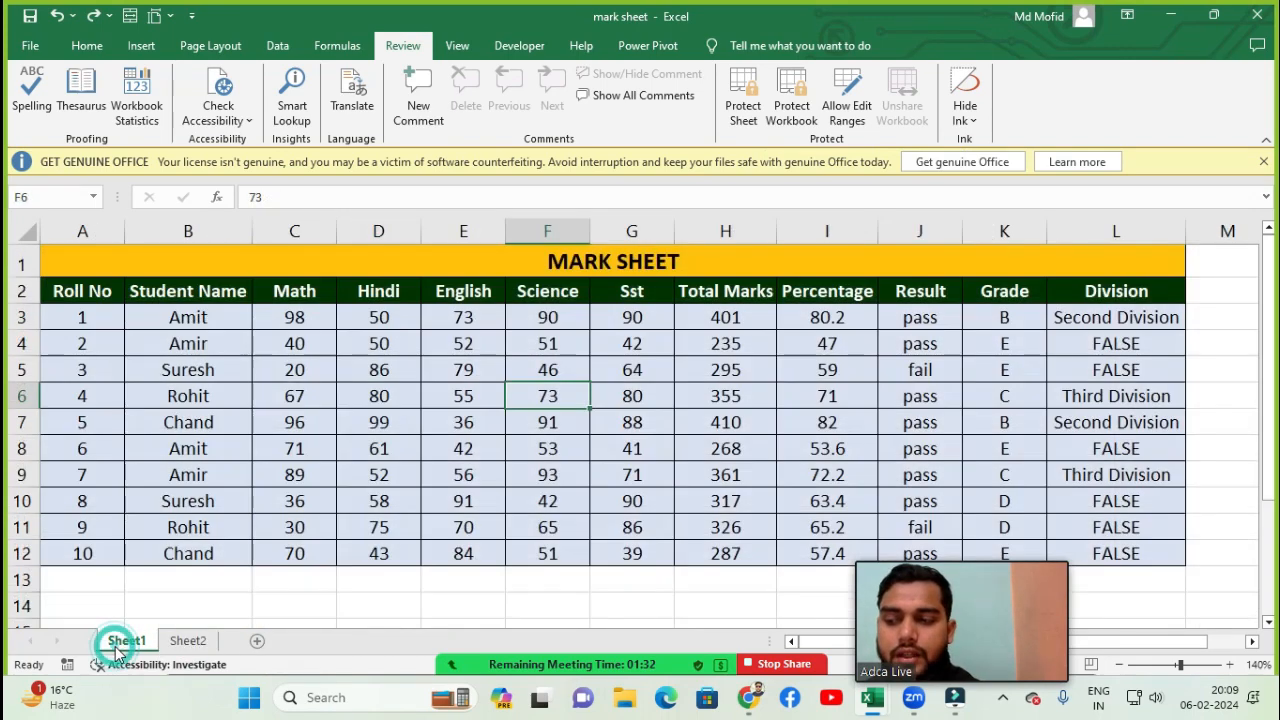
click(181, 644)
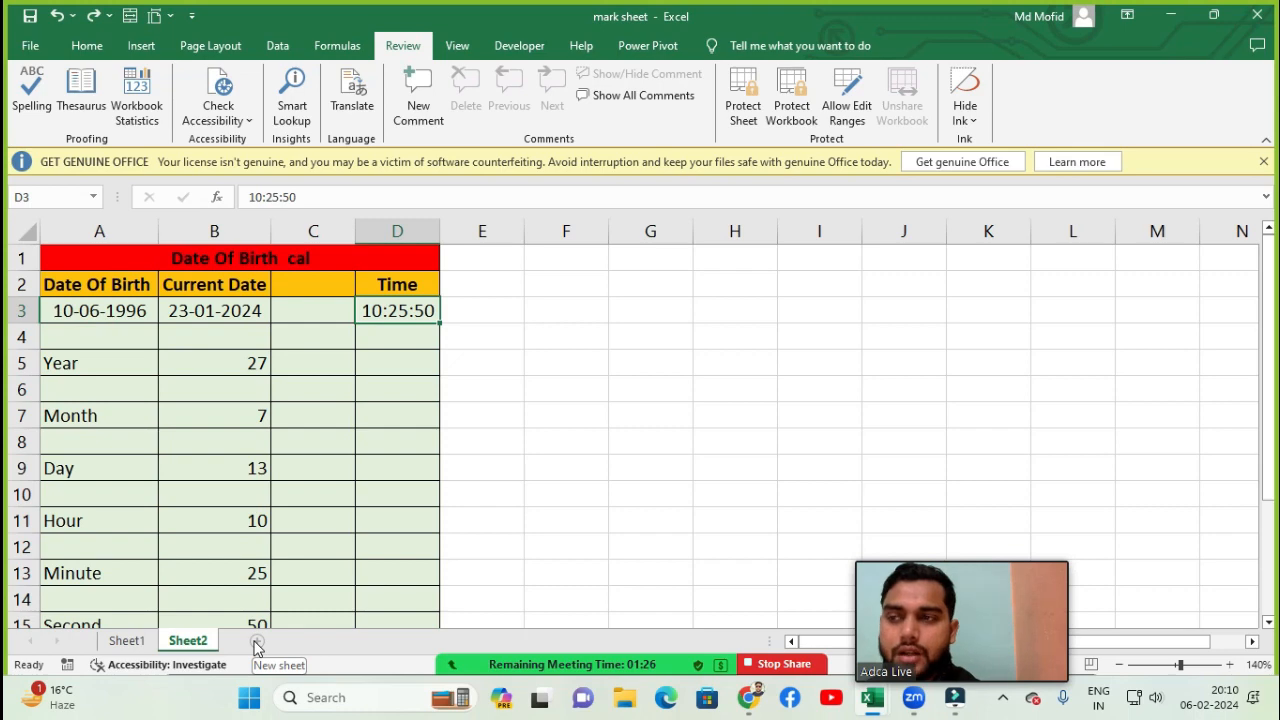
click(257, 643)
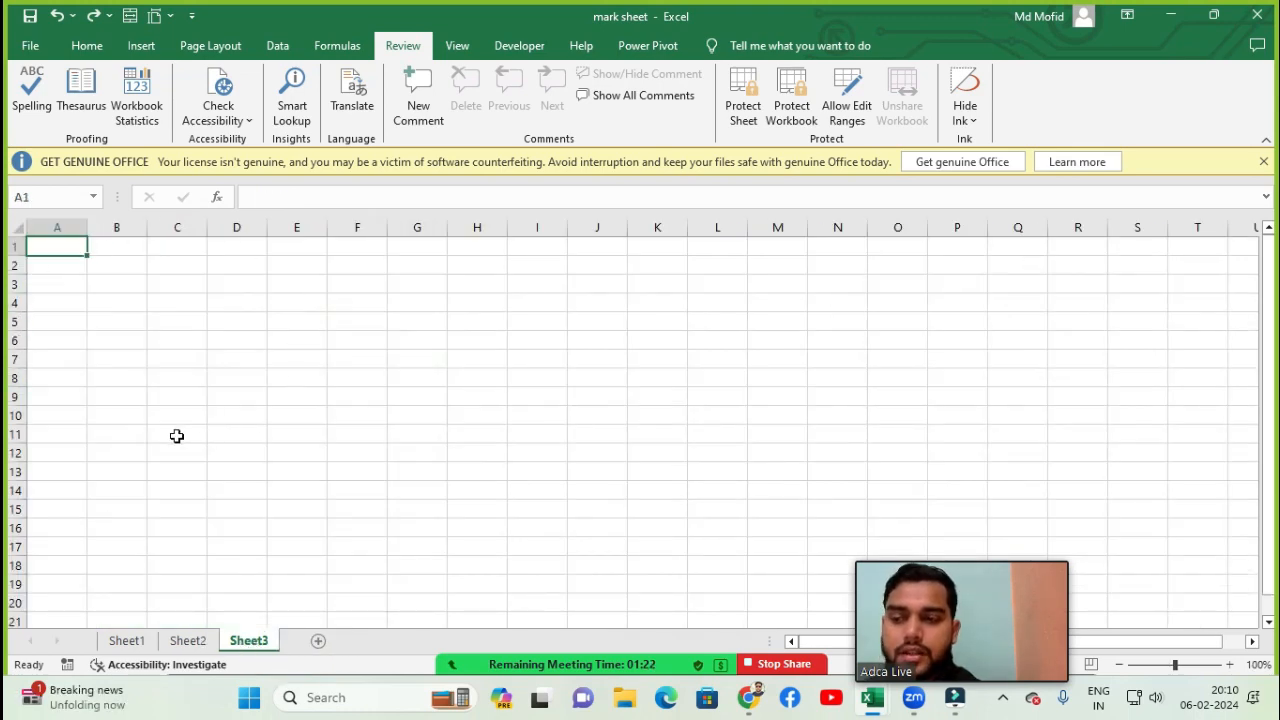
click(321, 642)
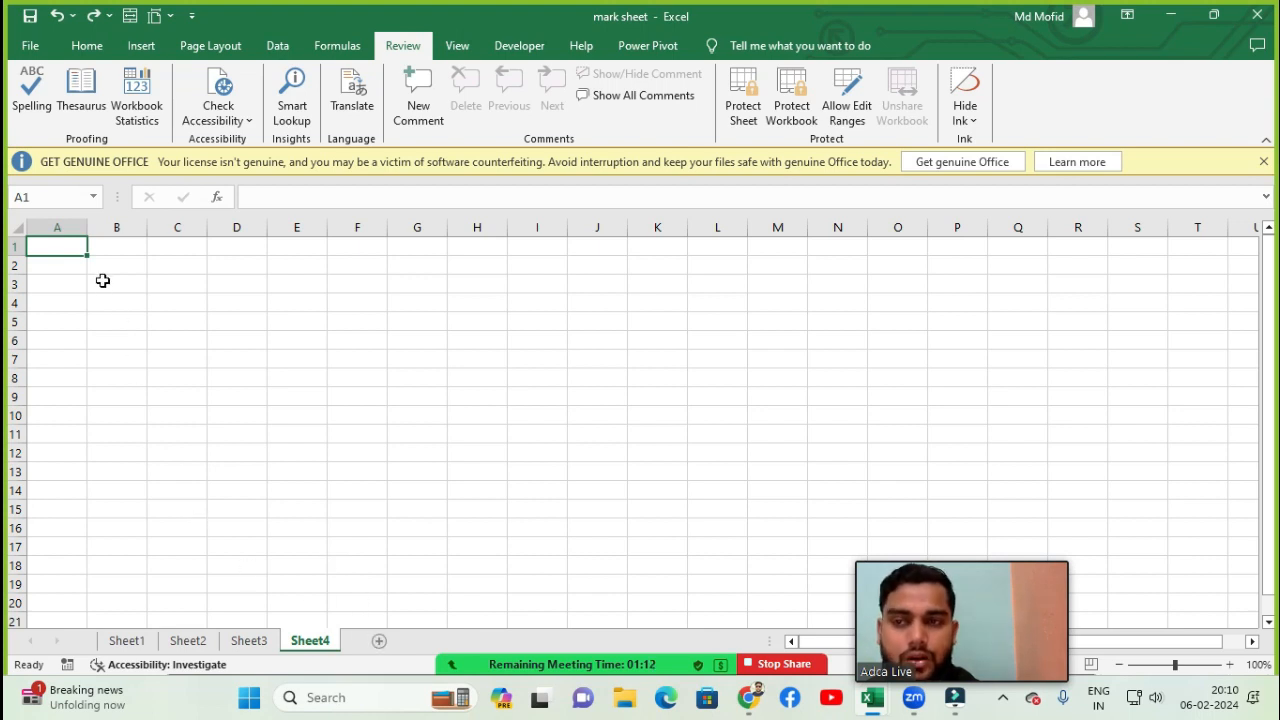
- Return to Sheet1 and protect the workbook structure with a password
click(127, 641)
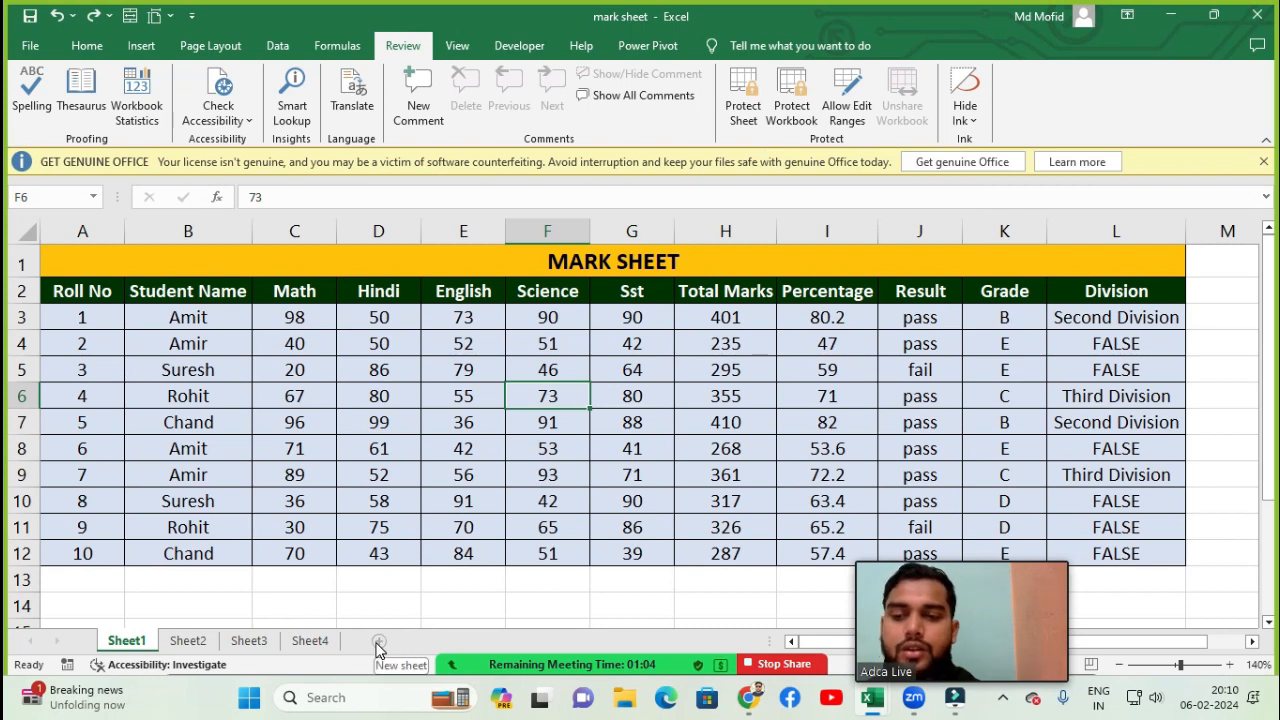
click(792, 106)
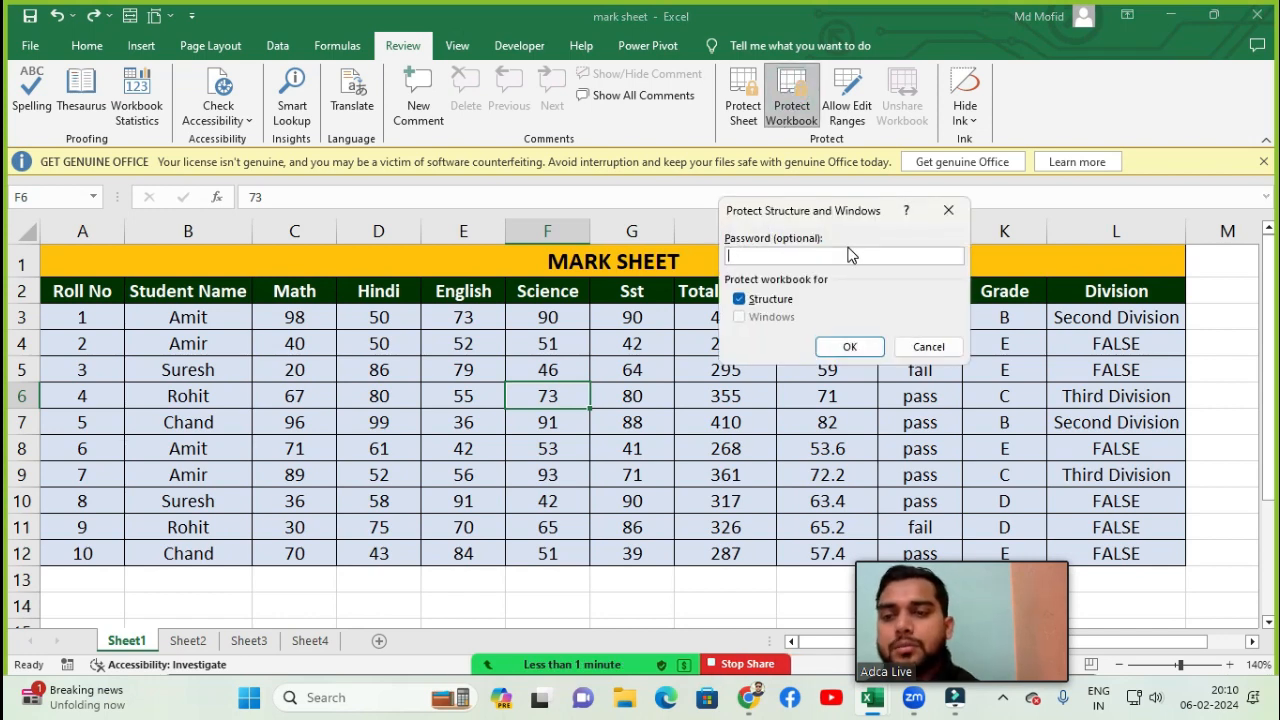
key(Return)
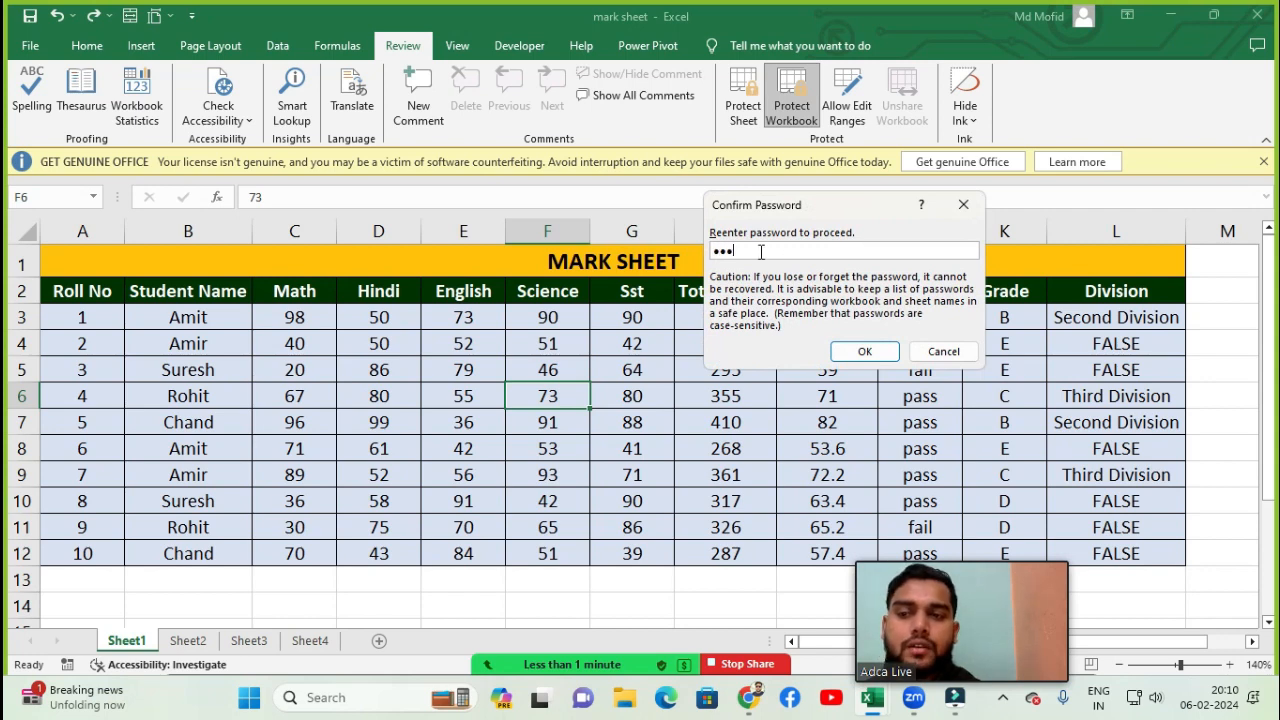
click(862, 351)
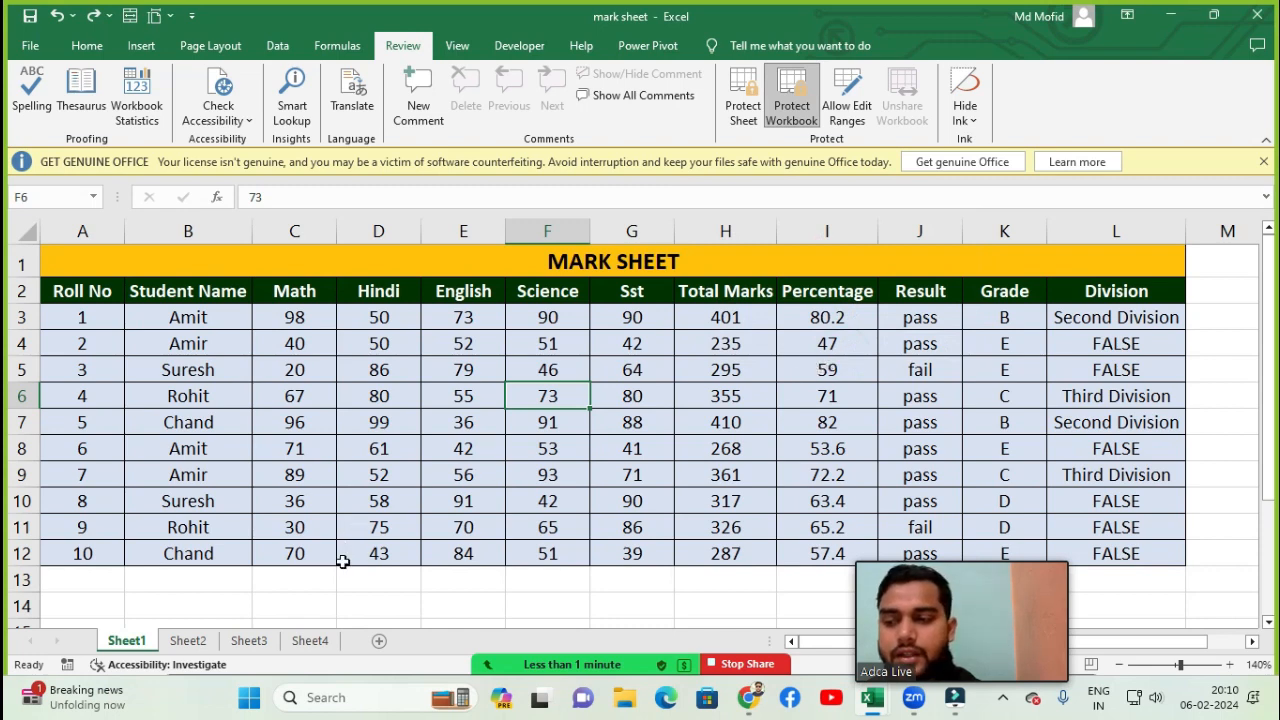
- Try to insert a new worksheet into the protected workbook
click(472, 488)
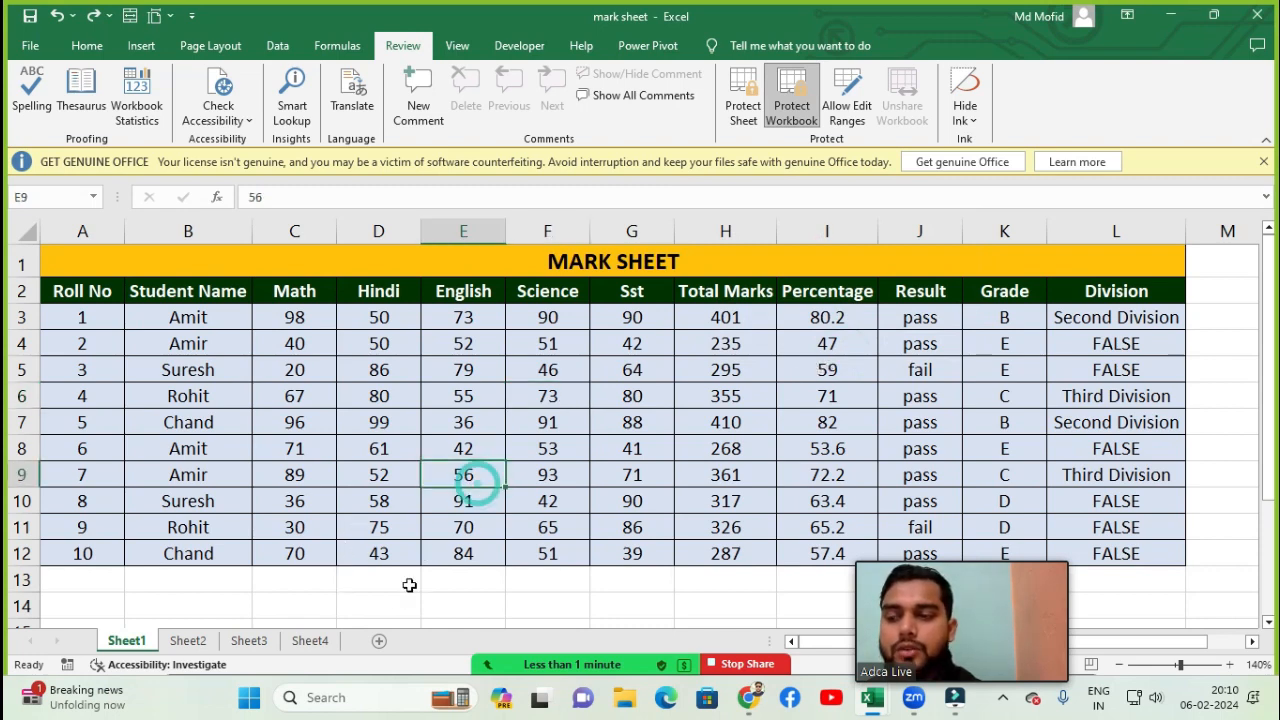
click(379, 643)
click(380, 645)
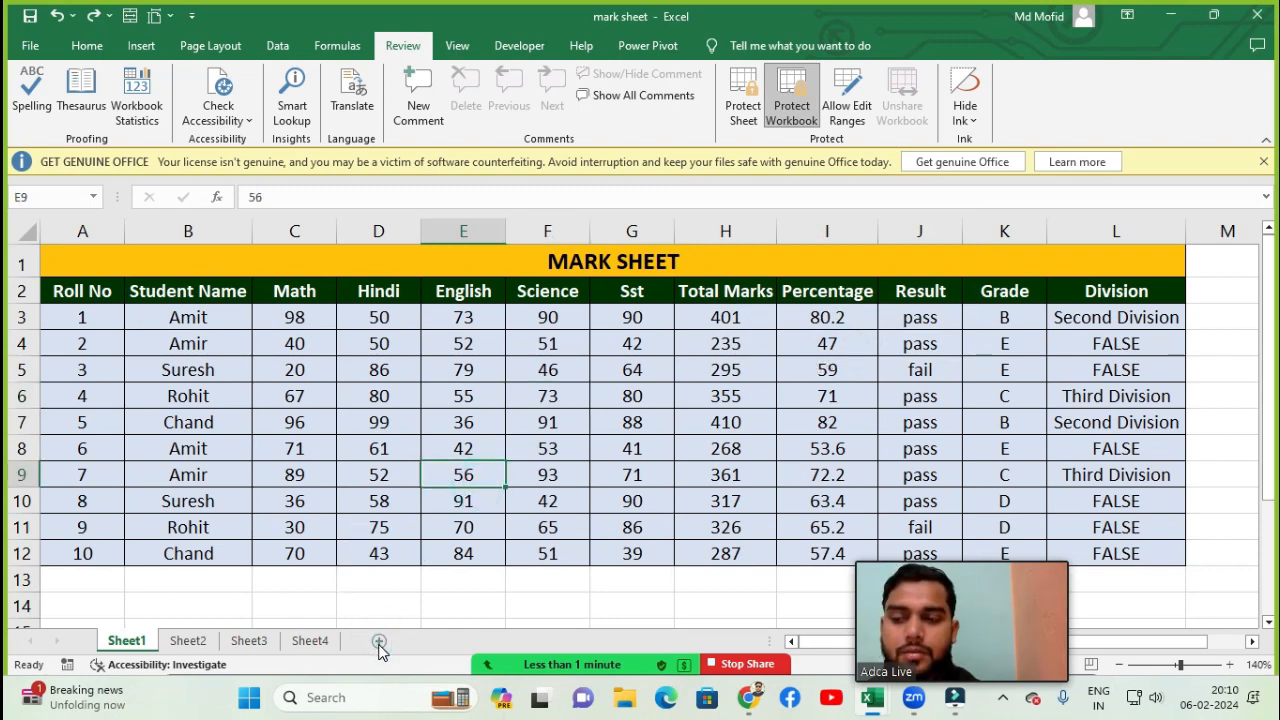
click(379, 643)
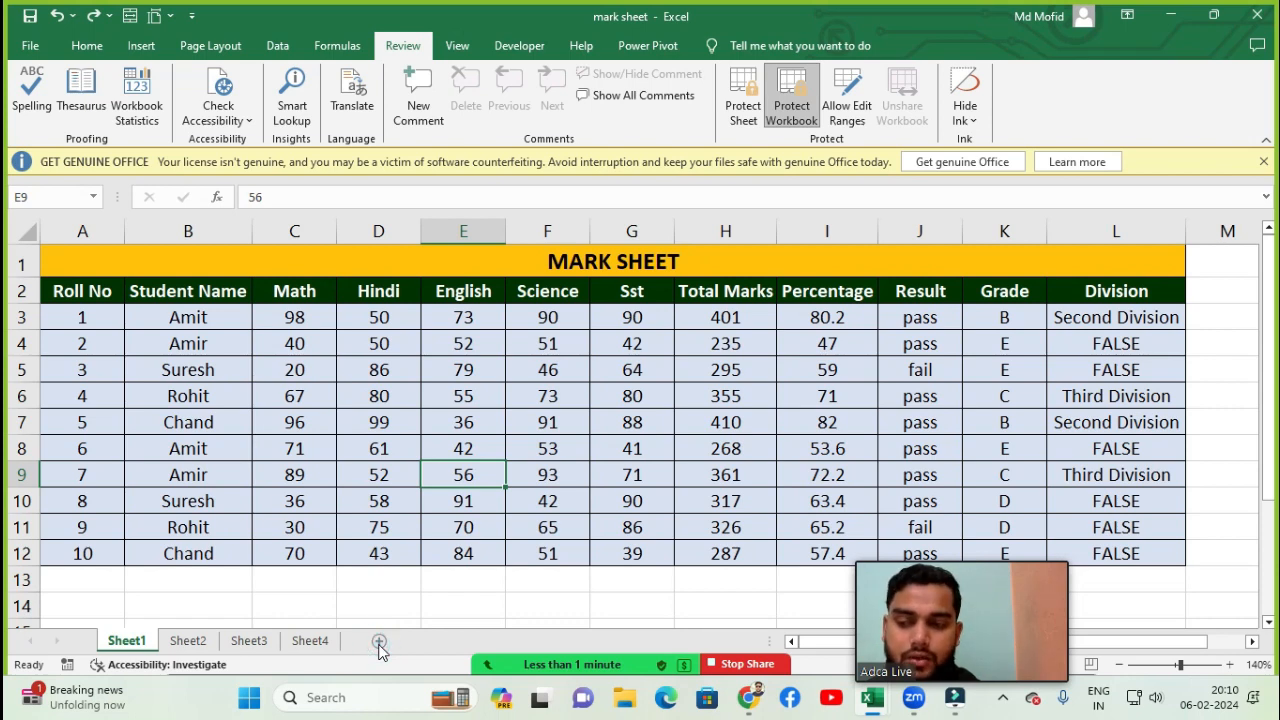
click(379, 625)
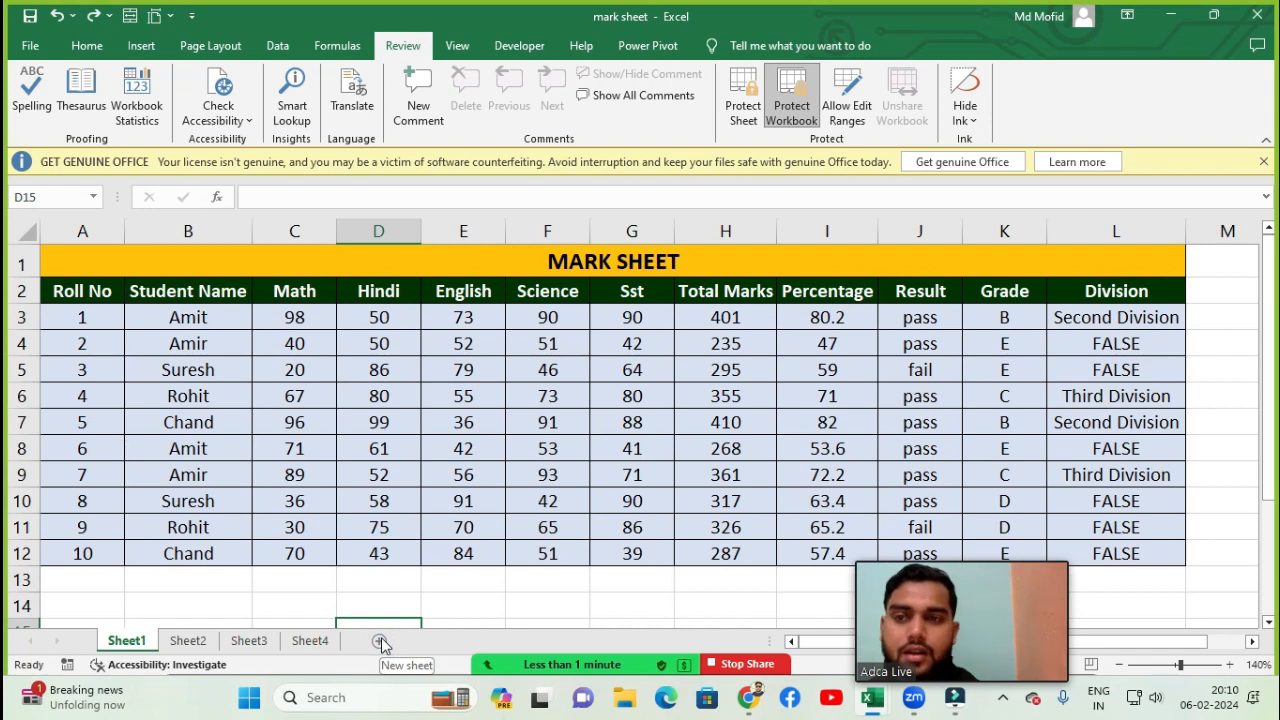
- Unprotect the workbook by entering its password
click(791, 108)
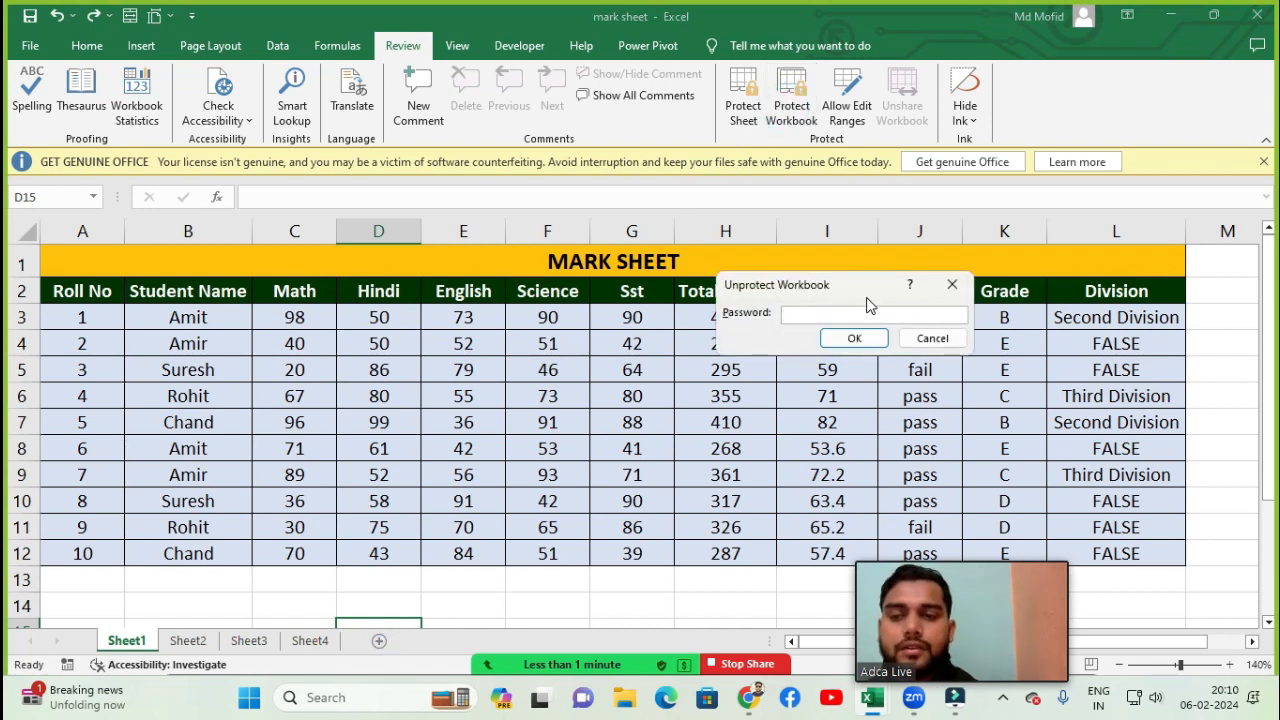
key(Return)
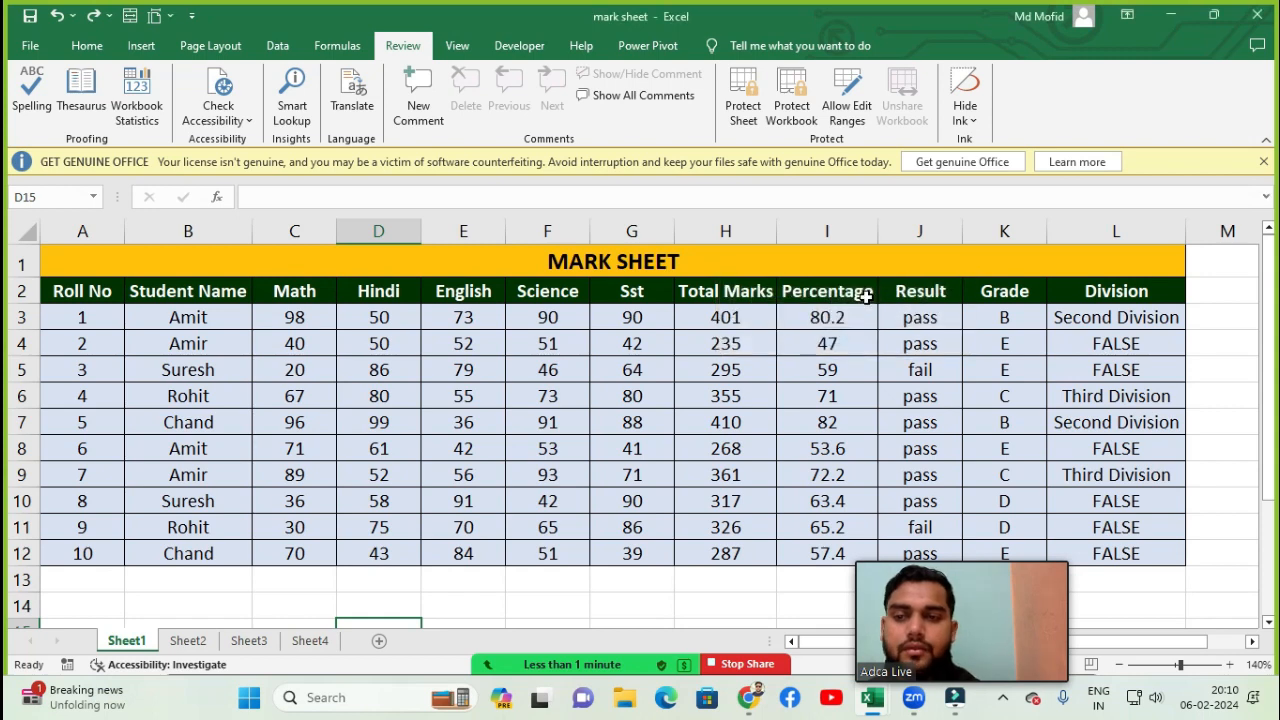
- Insert a new blank worksheet into the workbook
click(379, 642)
click(457, 415)
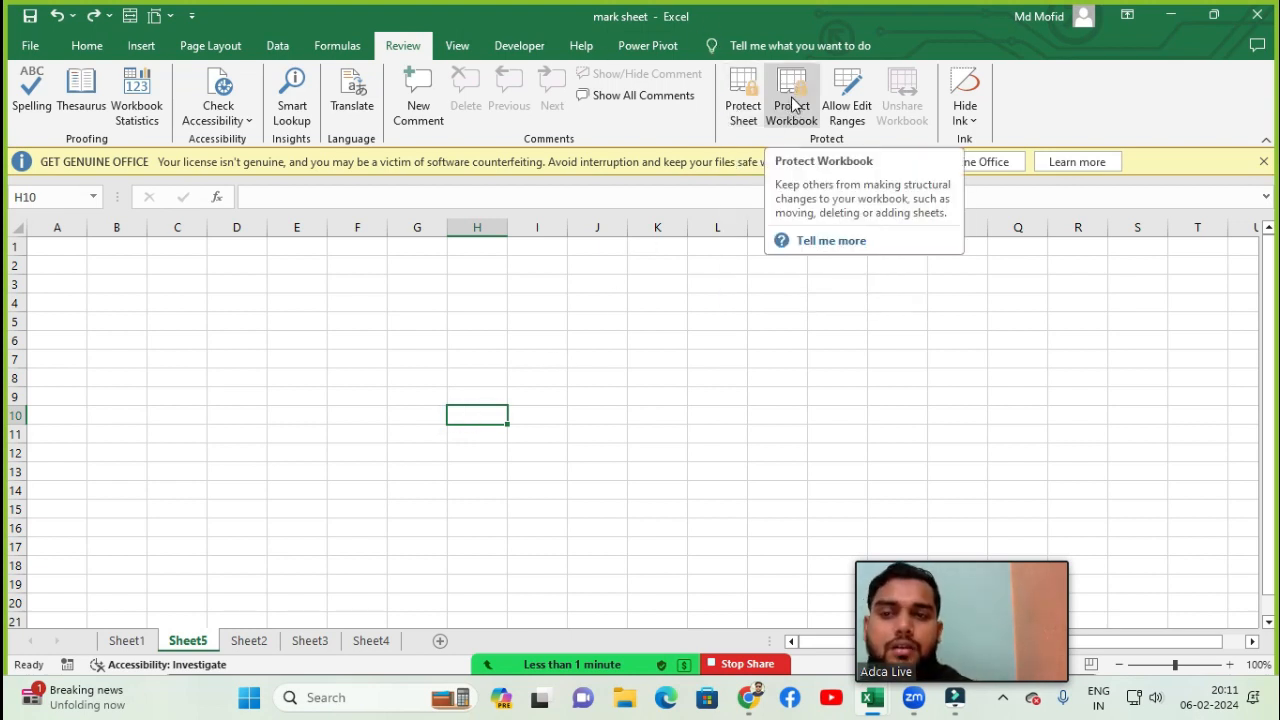
click(724, 327)
click(605, 319)
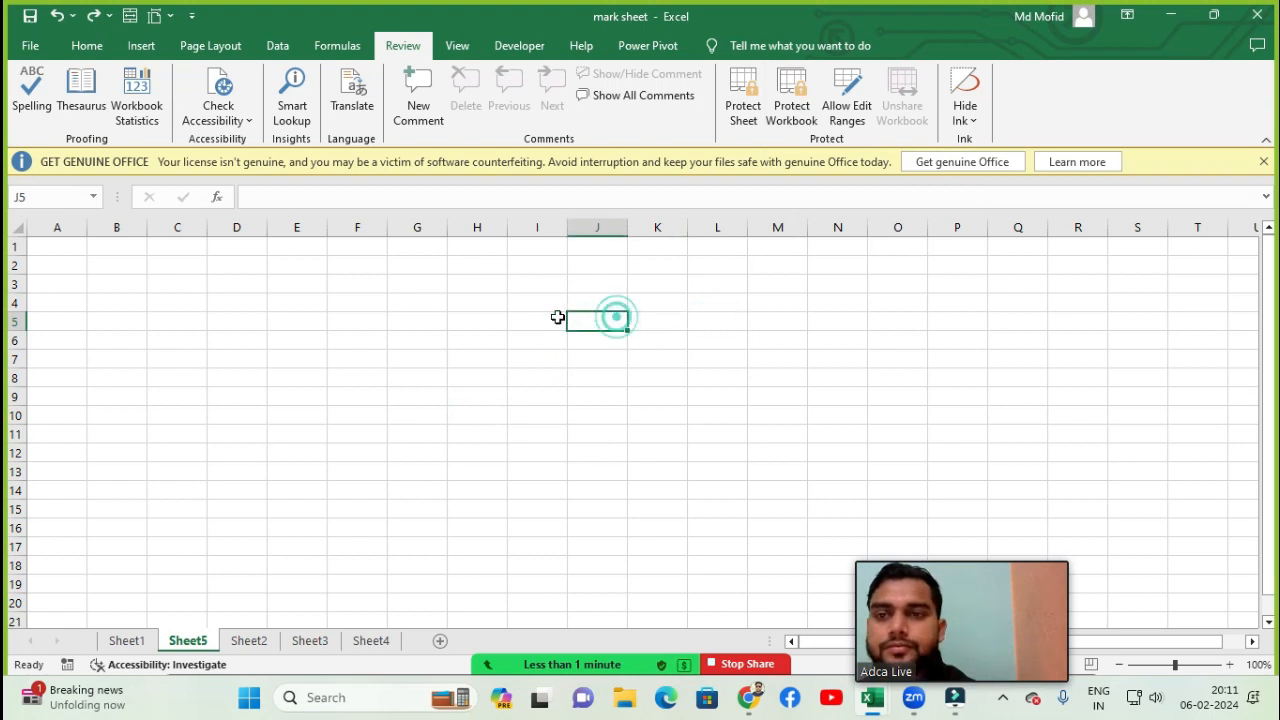
click(550, 318)
click(915, 317)
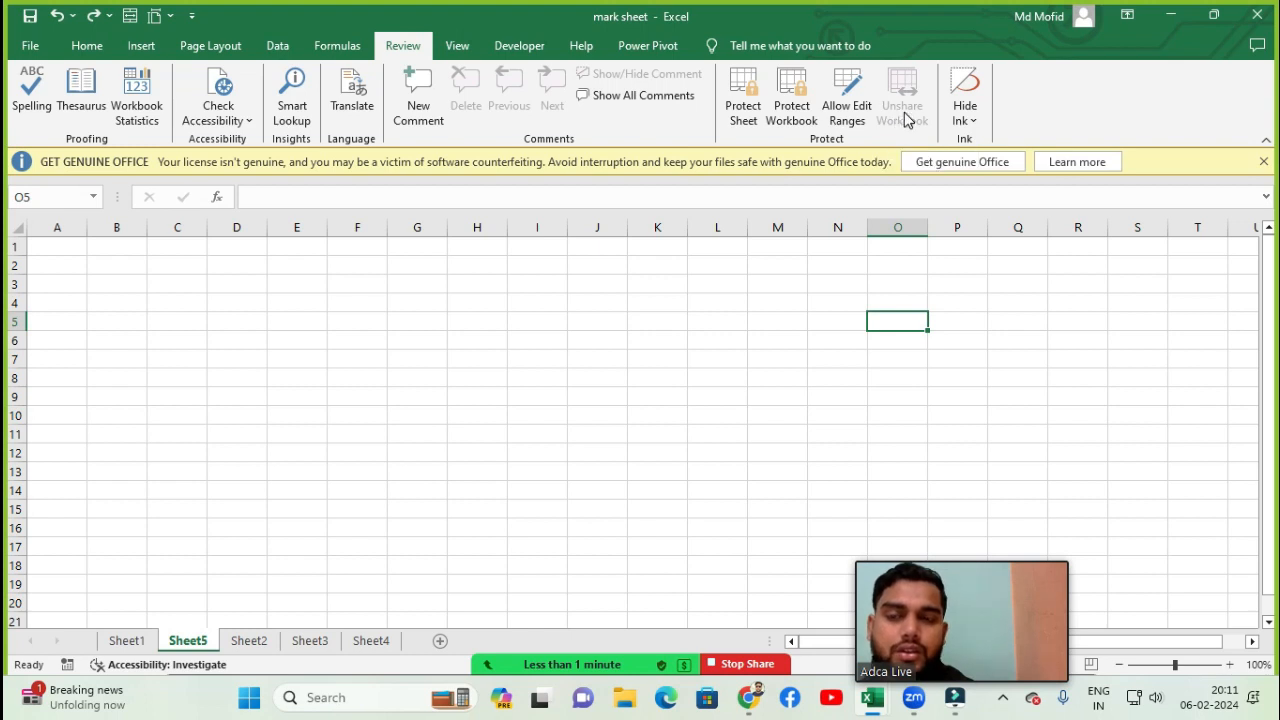
- Open Allow Edit Ranges and start a new range for cell O5, then cancel and close both dialogs
click(853, 120)
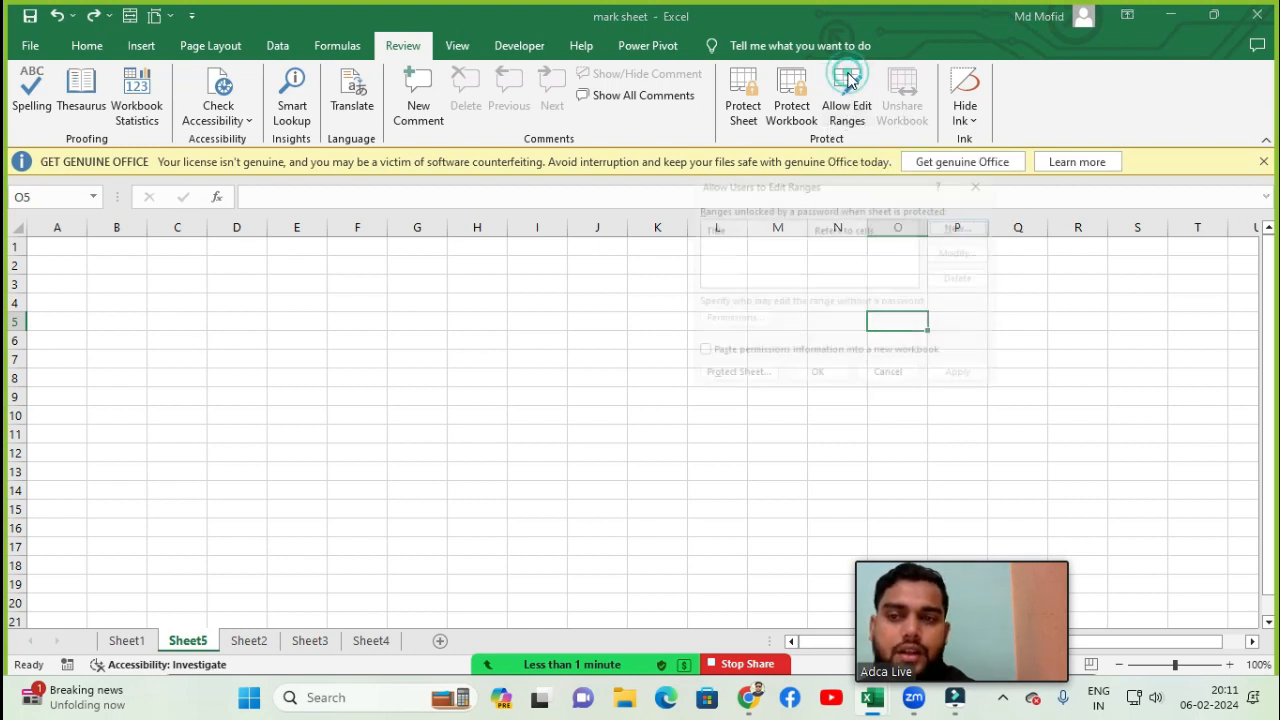
click(966, 221)
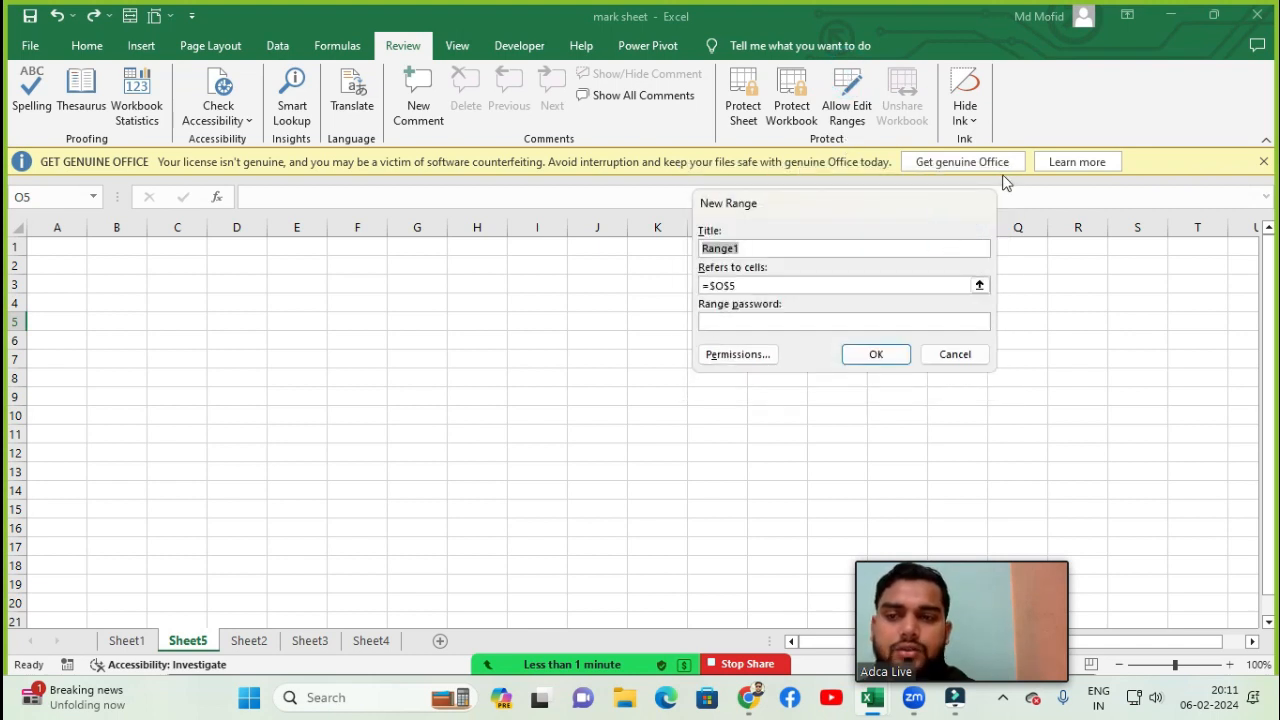
click(955, 354)
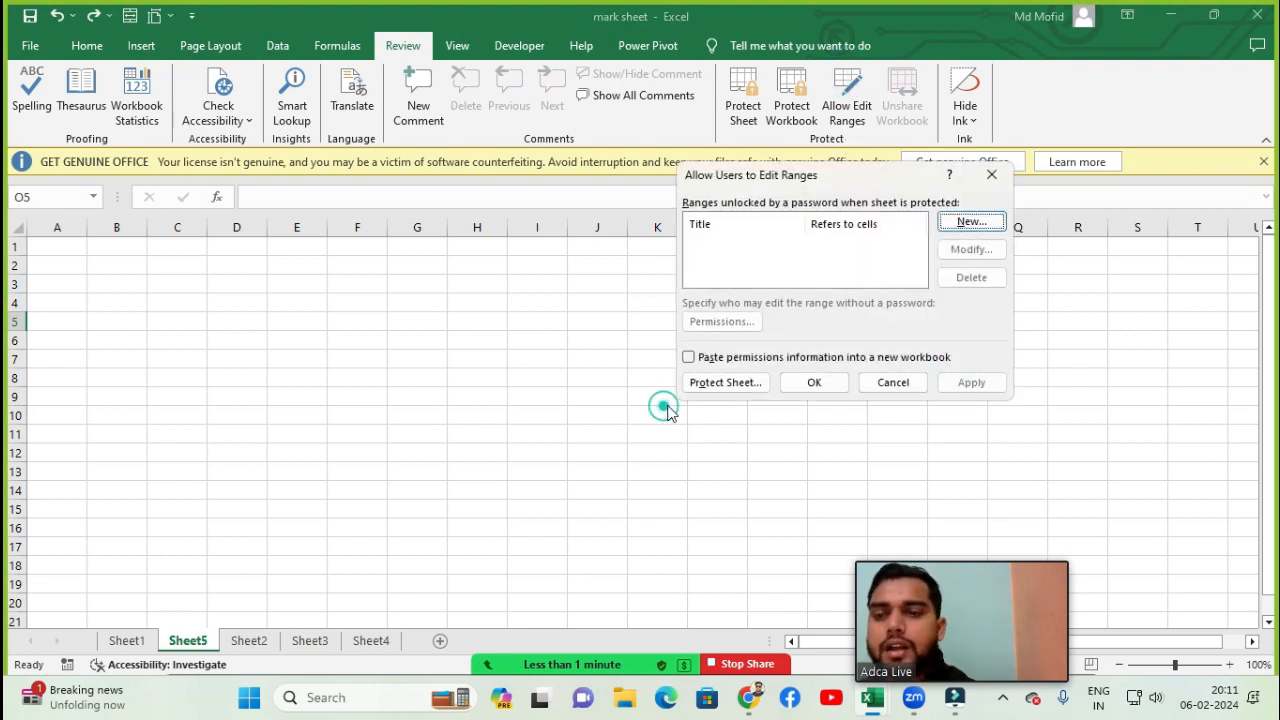
click(991, 174)
click(536, 430)
click(536, 340)
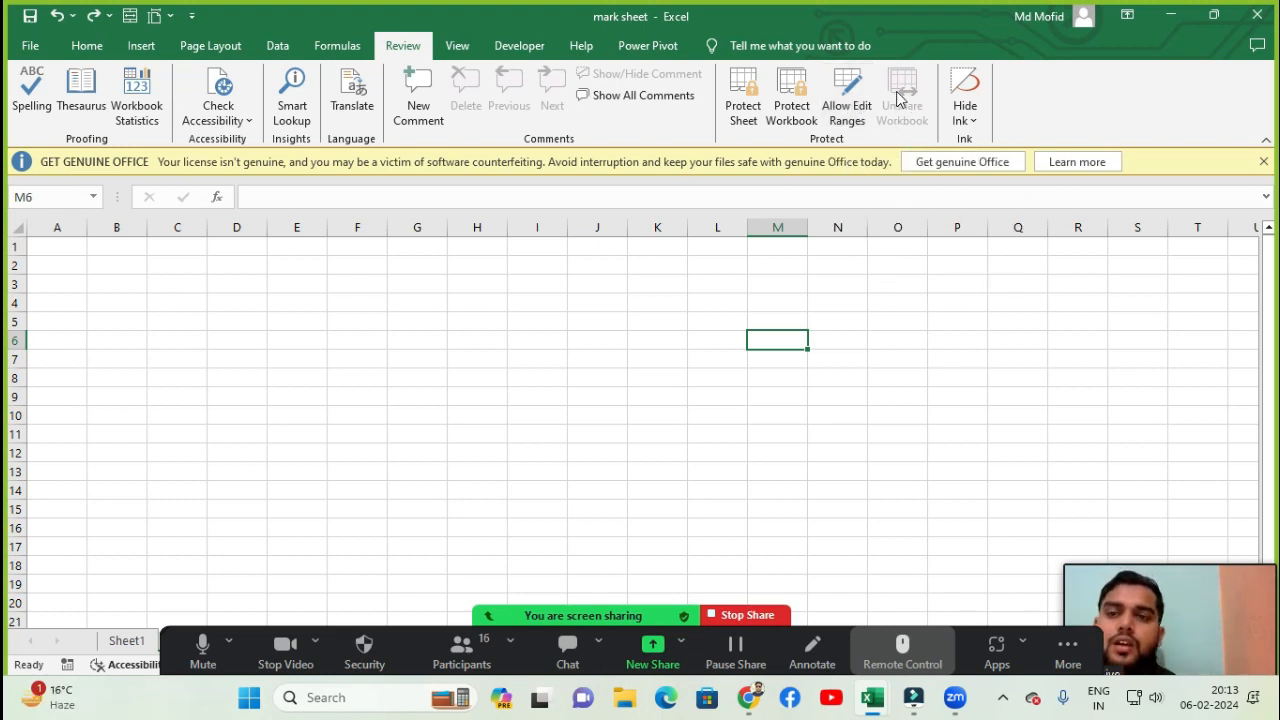
click(685, 342)
click(703, 312)
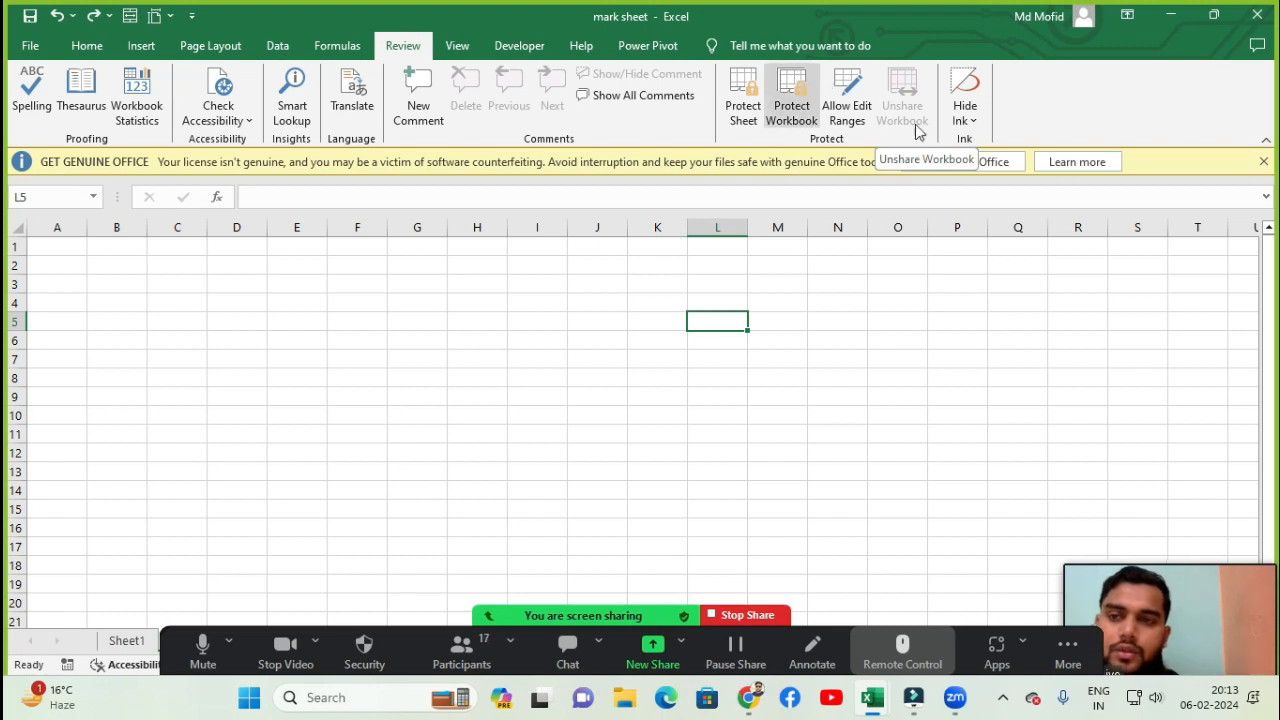
click(768, 340)
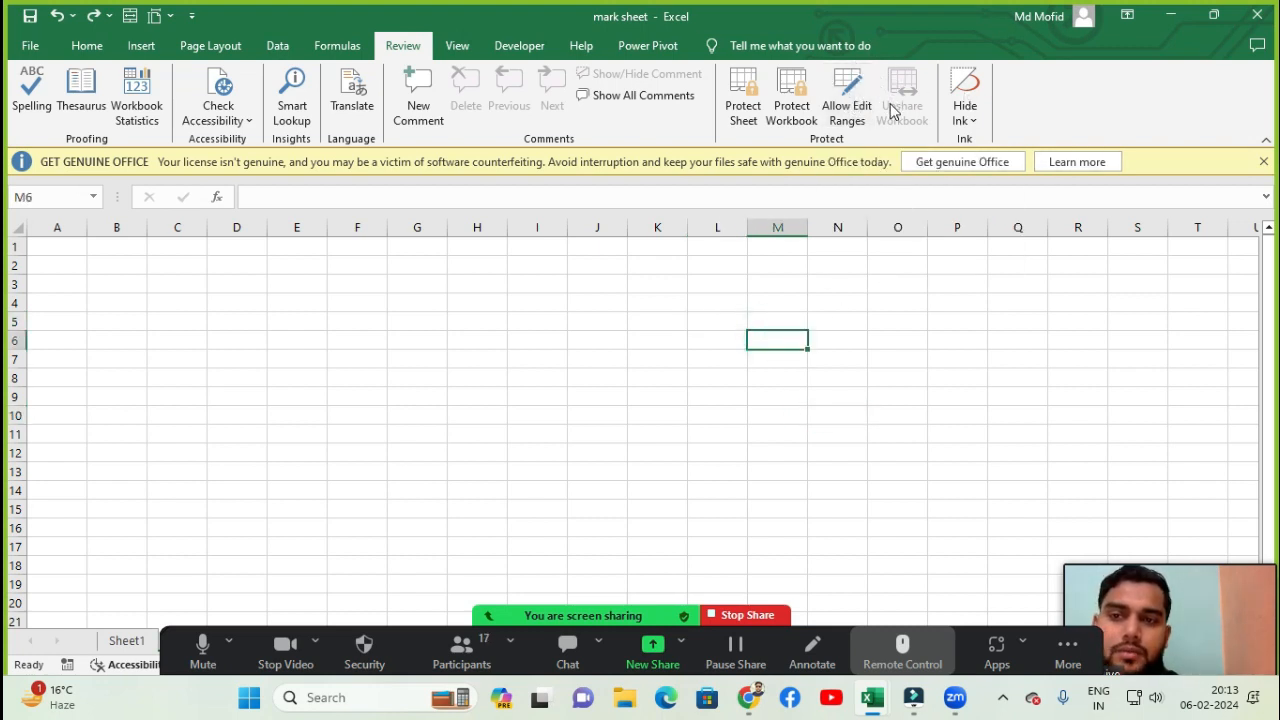
click(457, 395)
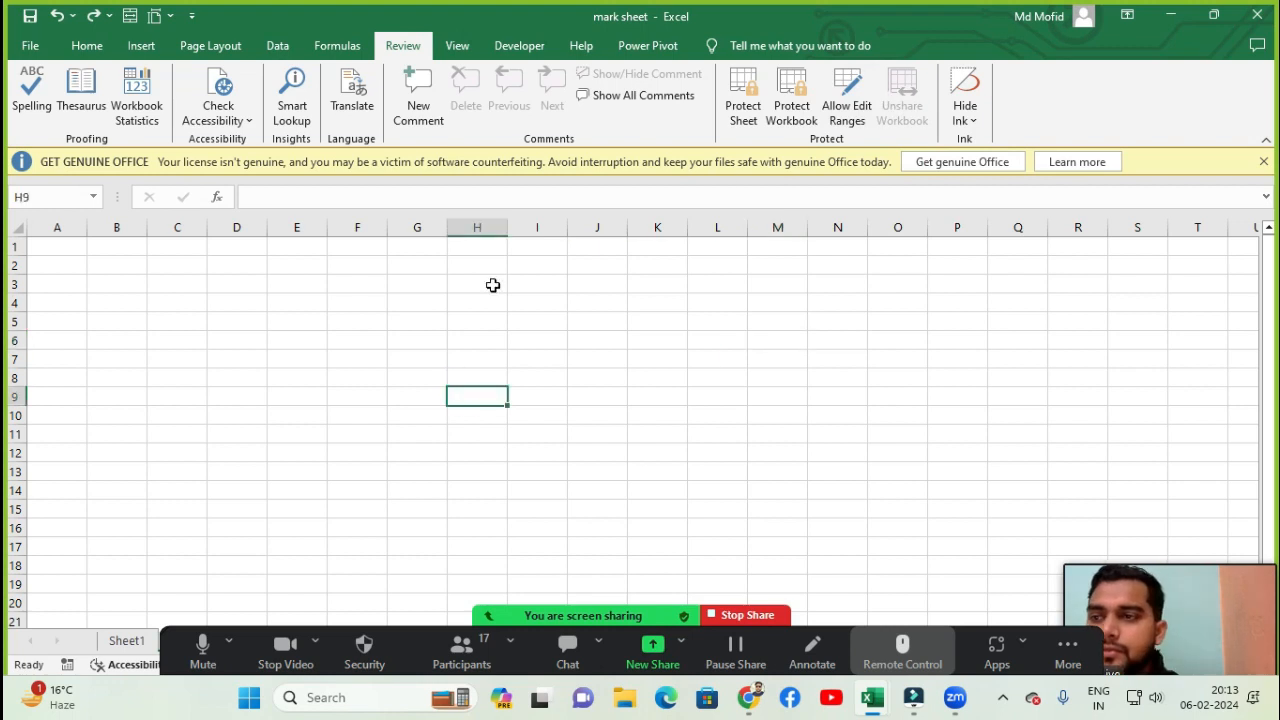
click(492, 284)
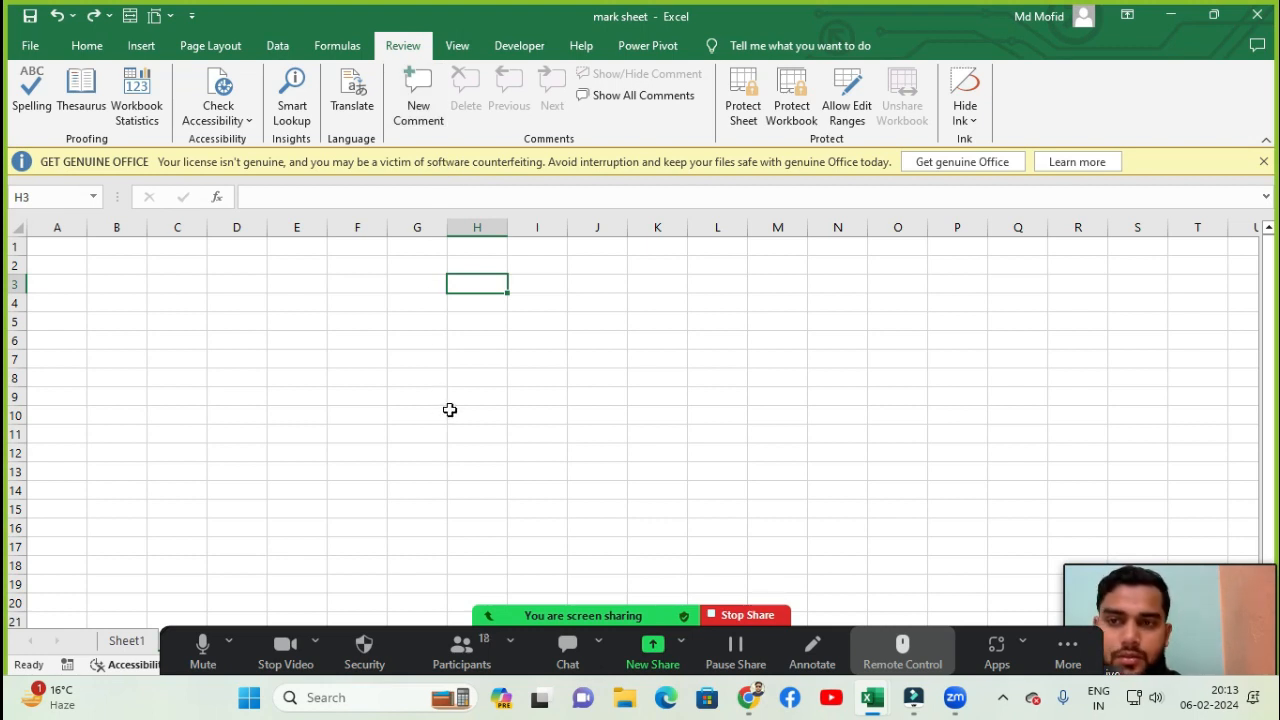
click(483, 655)
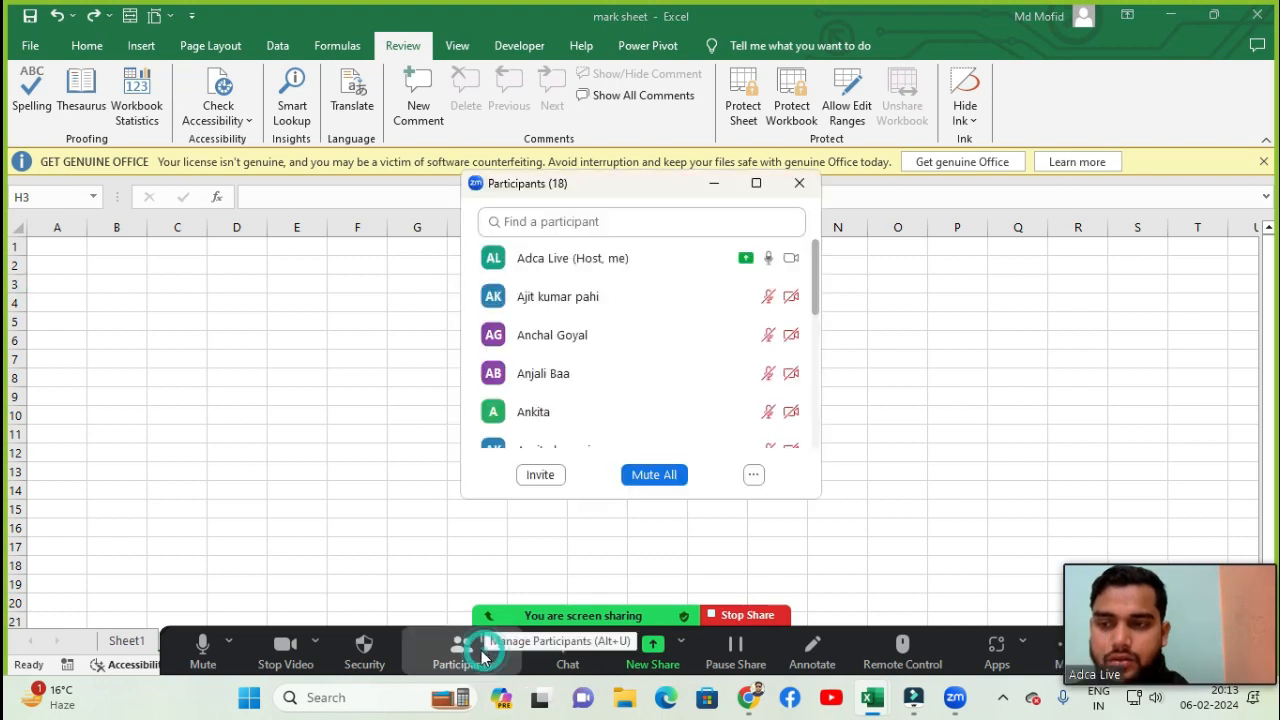
click(753, 475)
click(783, 497)
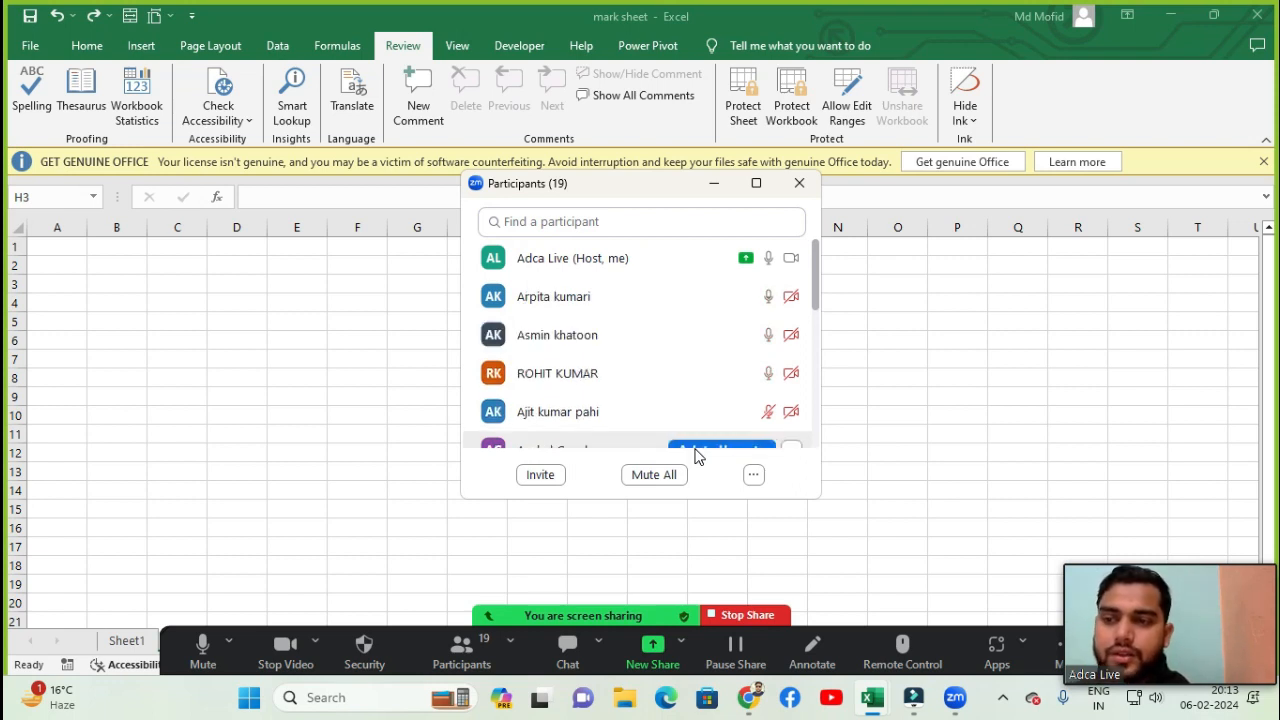
click(714, 186)
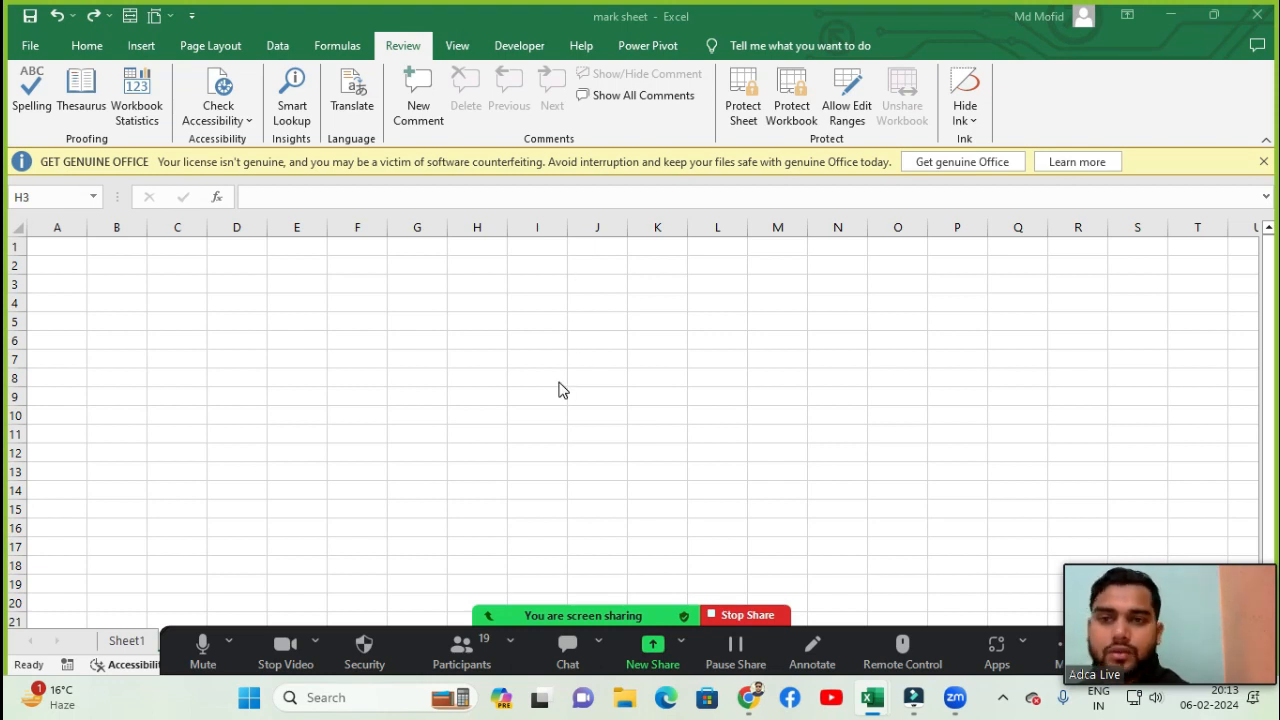
key(Left)
key(Left)
key(Left)
key(Left)
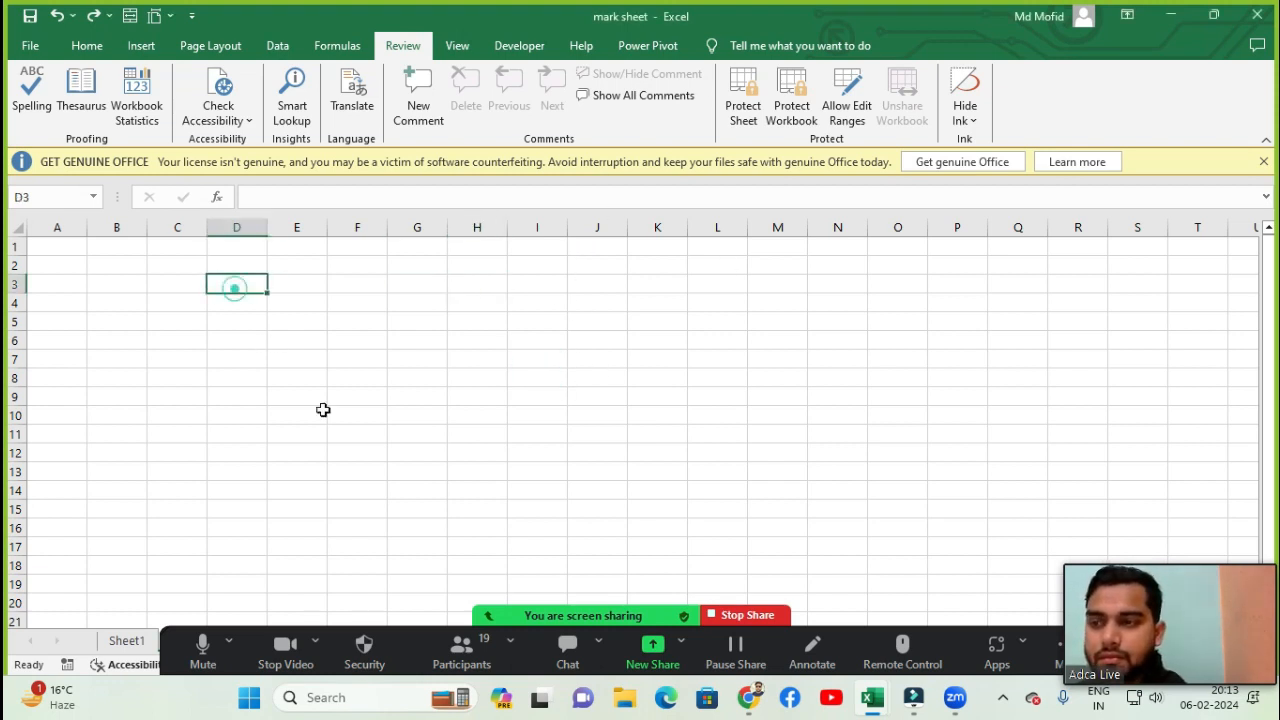
click(462, 648)
scroll(700, 320, down, 4)
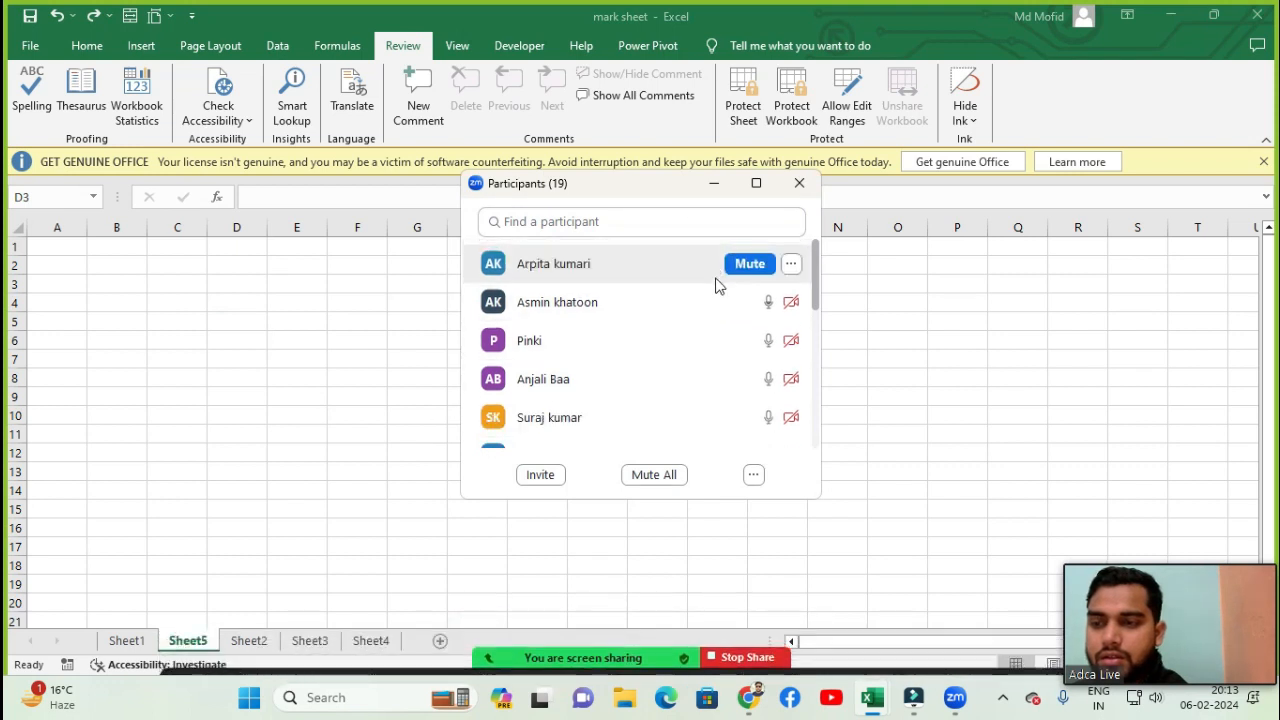
scroll(680, 344, down, 2)
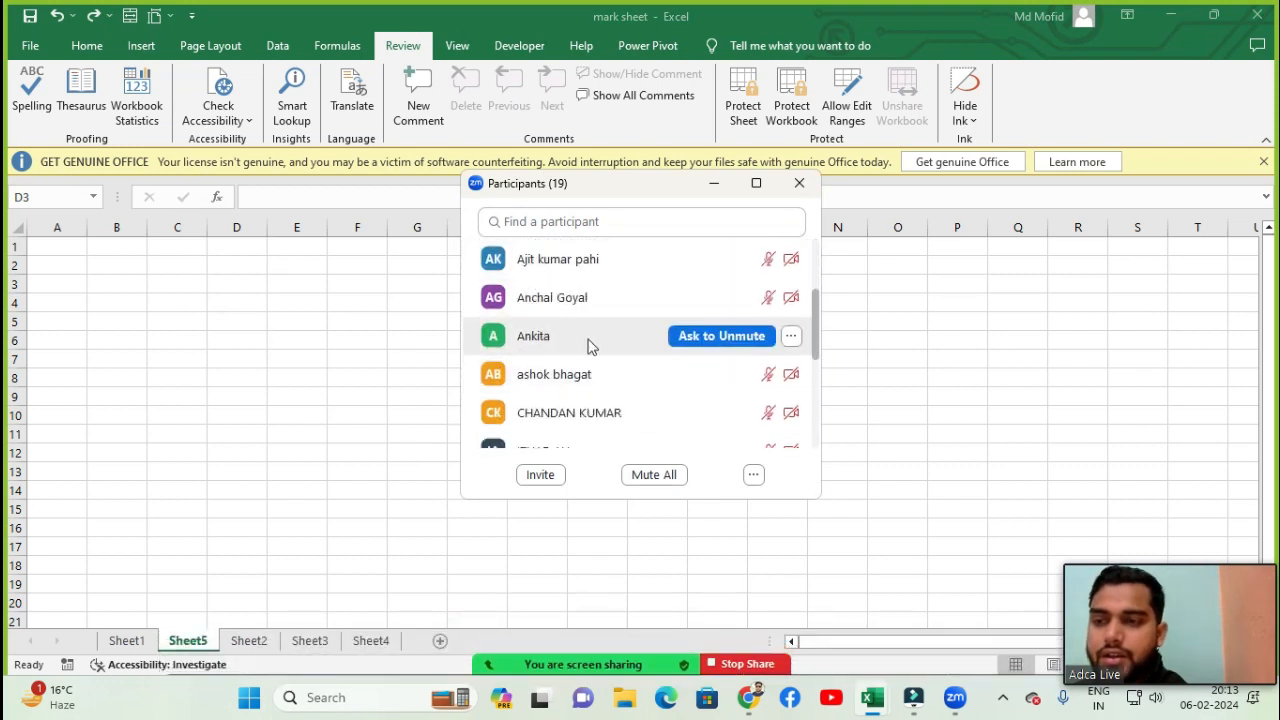
click(745, 344)
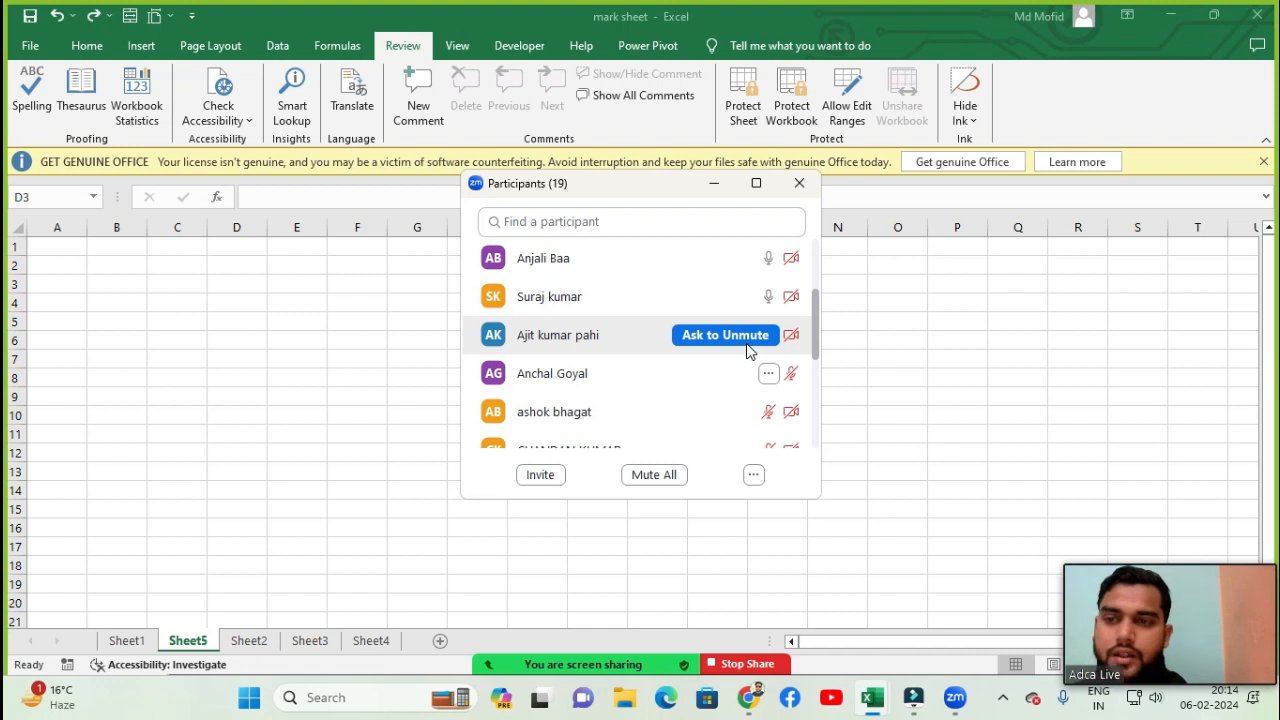
drag(667, 190, 638, 326)
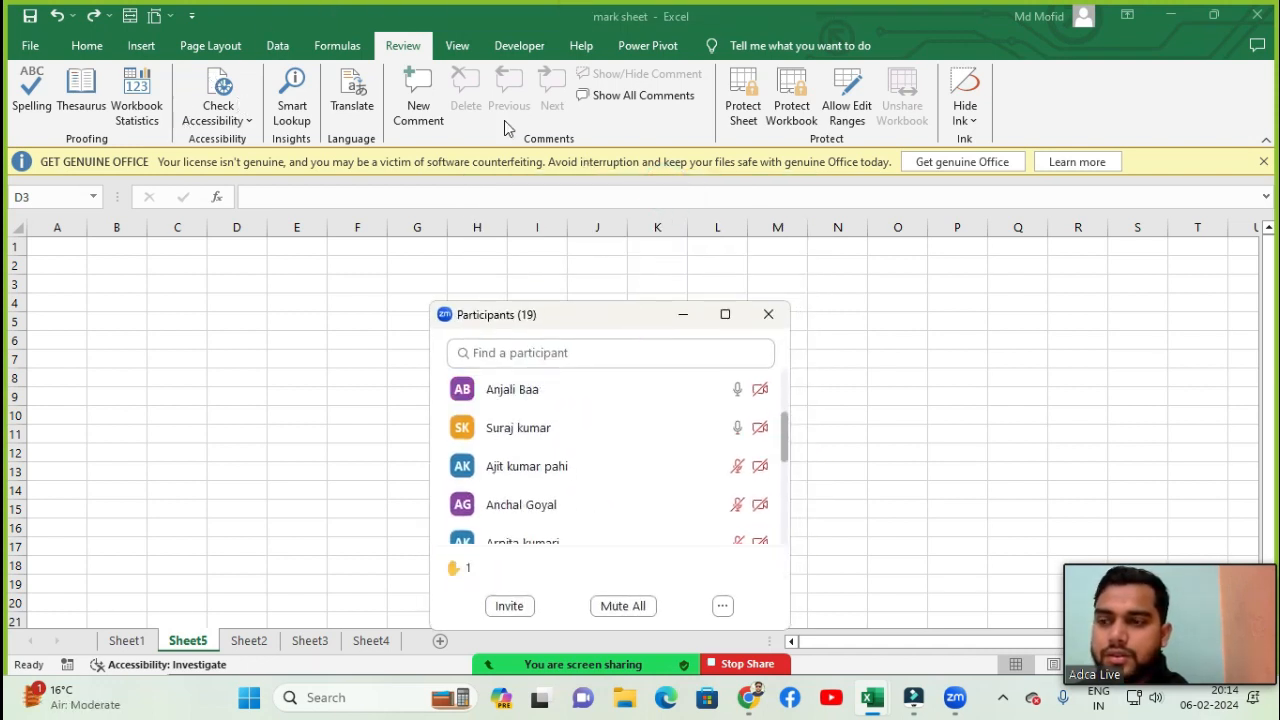
drag(569, 314, 452, 199)
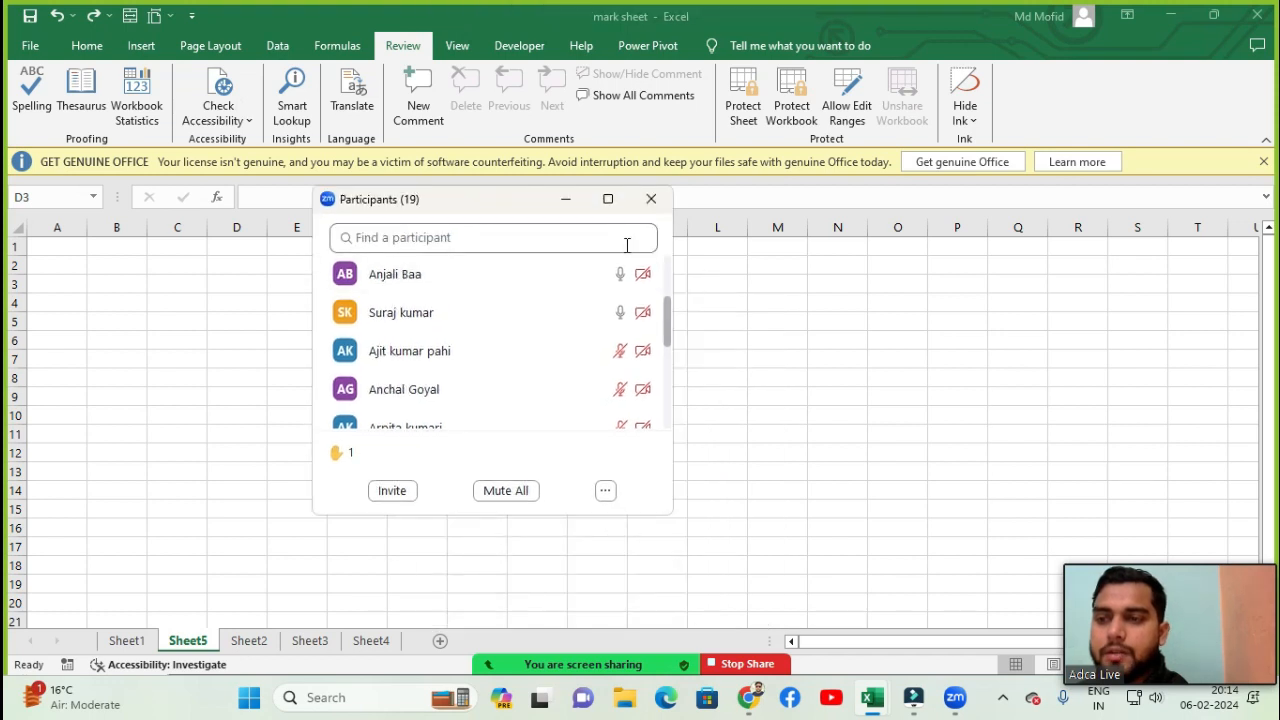
click(506, 490)
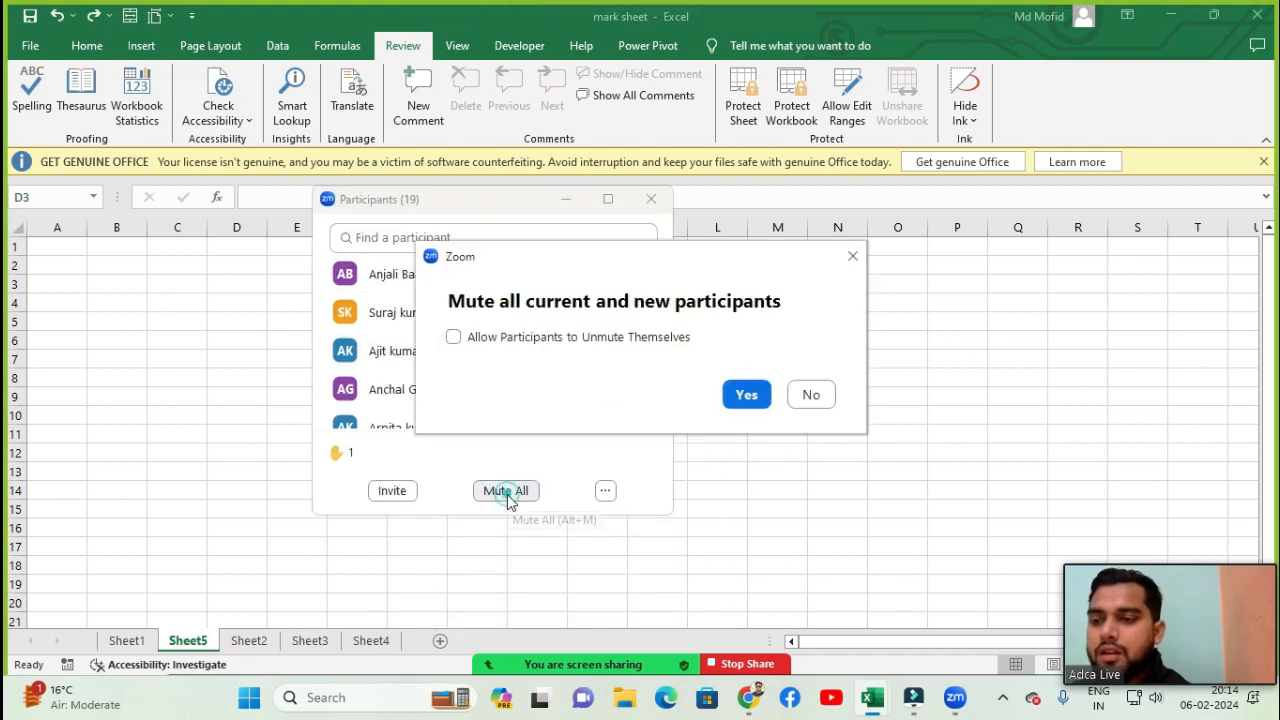
click(745, 396)
click(648, 198)
click(158, 247)
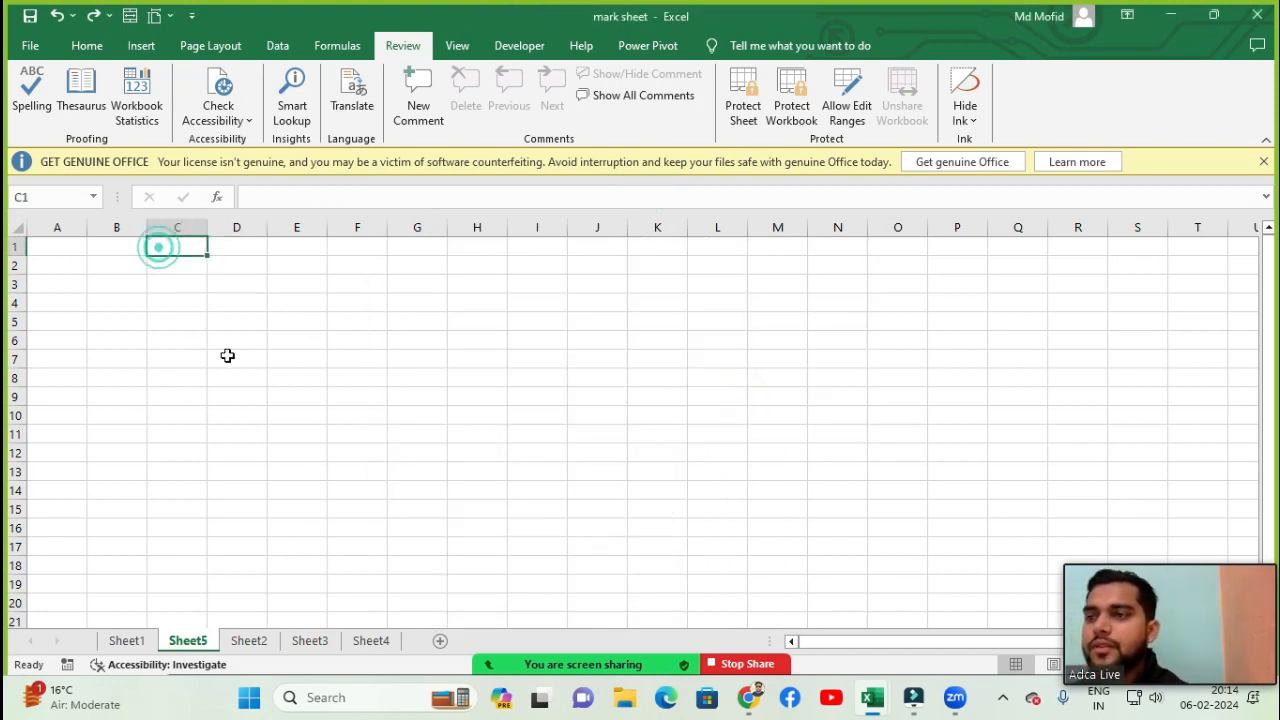
click(457, 45)
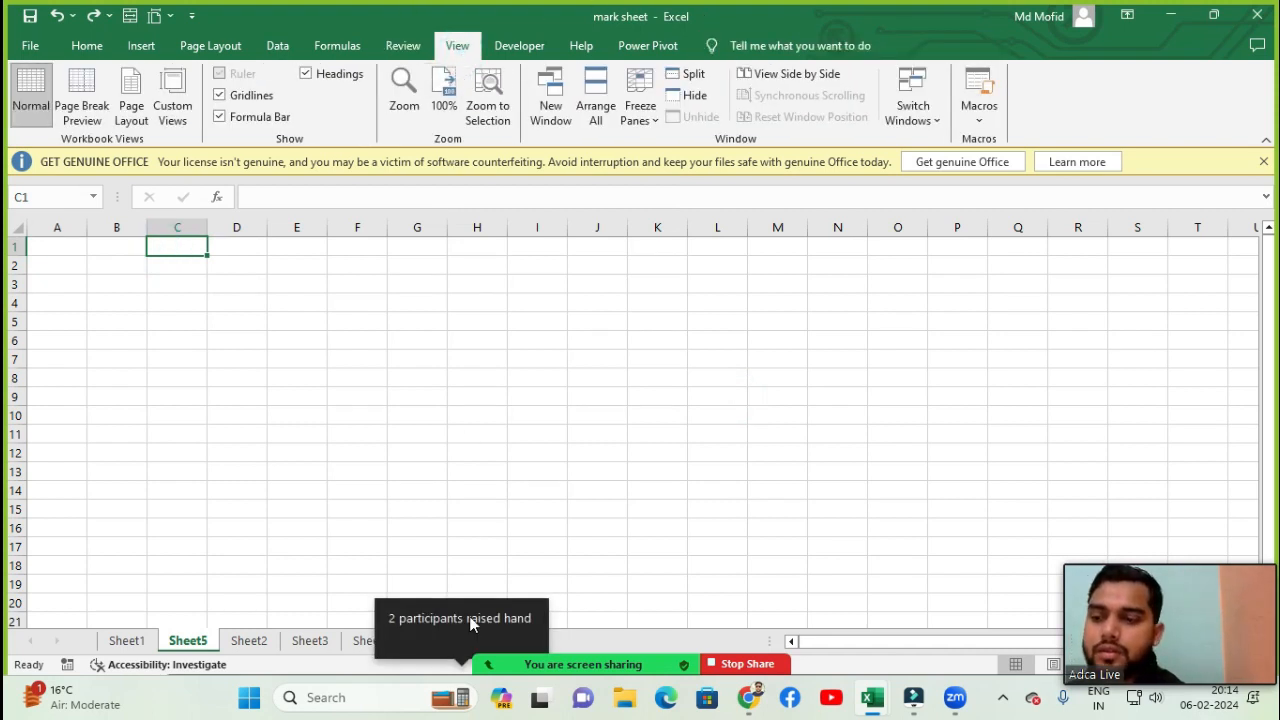
click(480, 655)
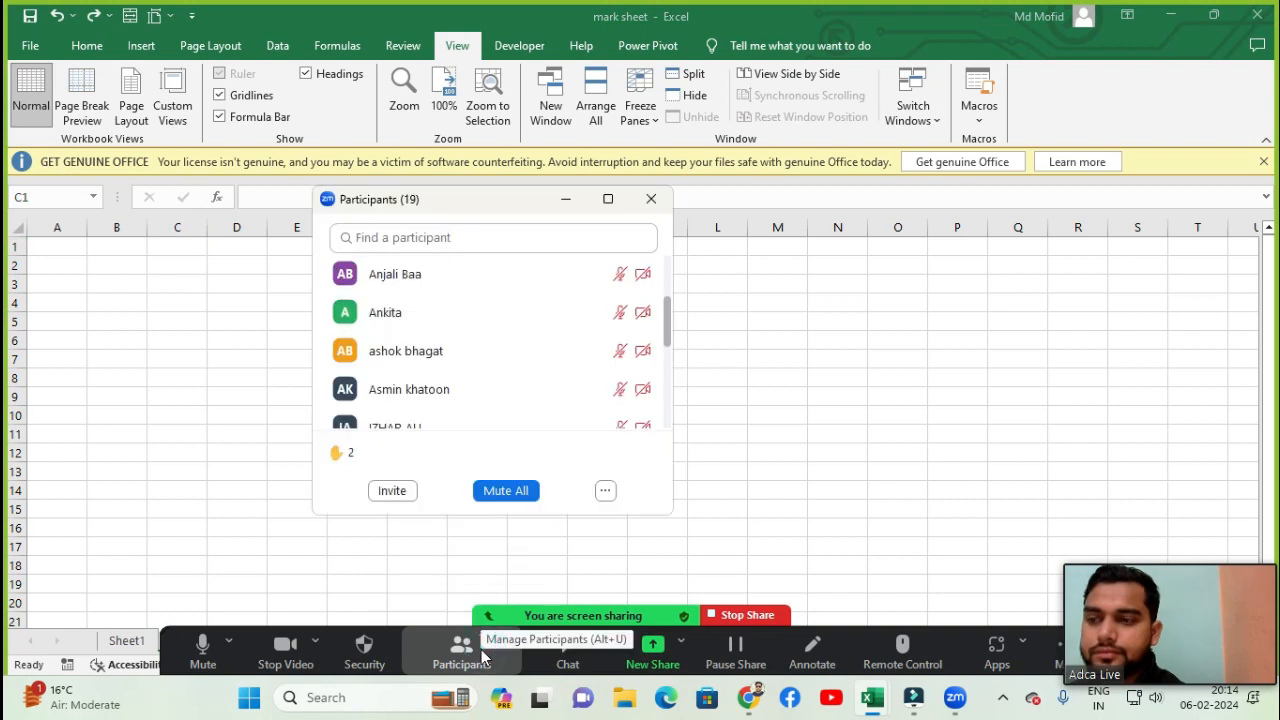
scroll(477, 363, up, 3)
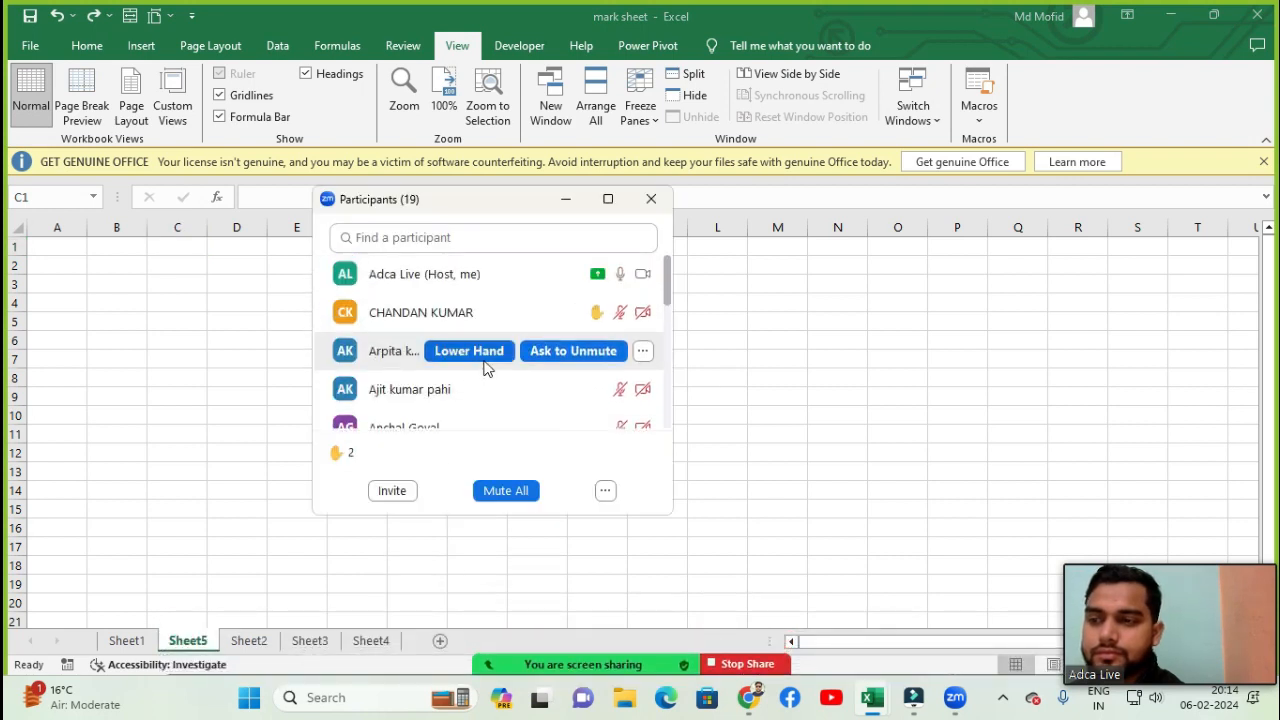
click(587, 314)
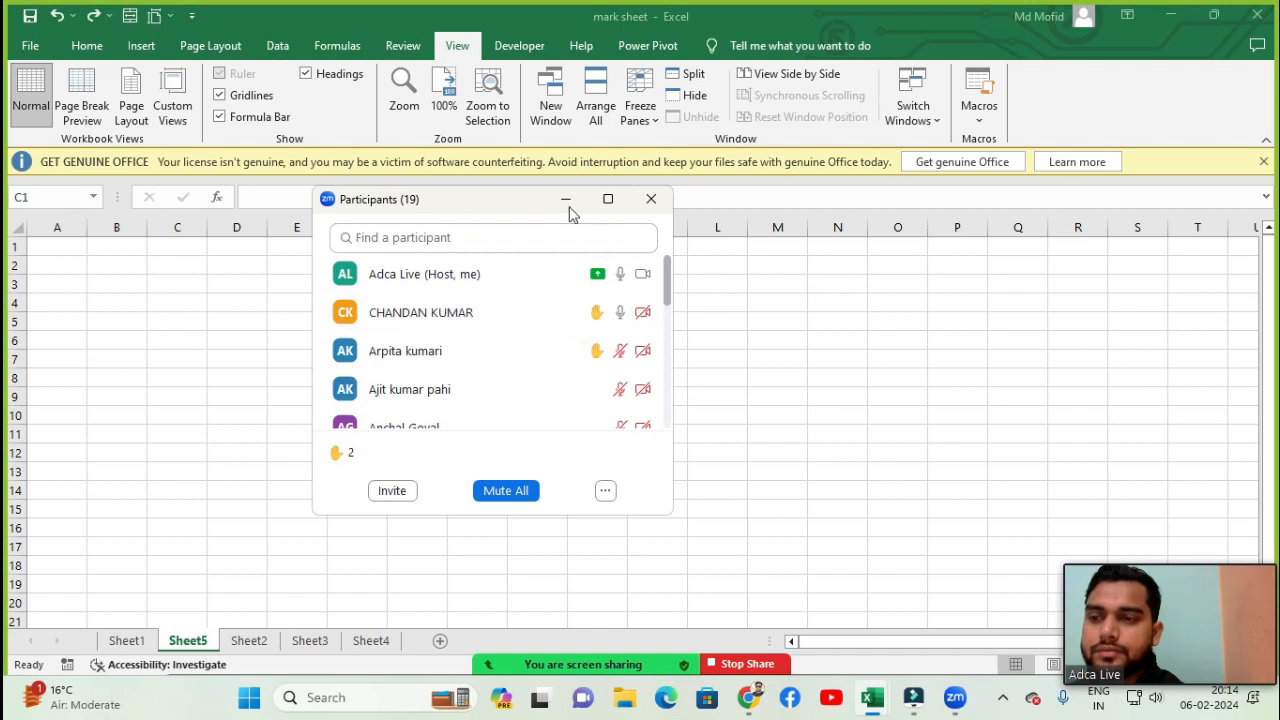
drag(514, 218, 463, 301)
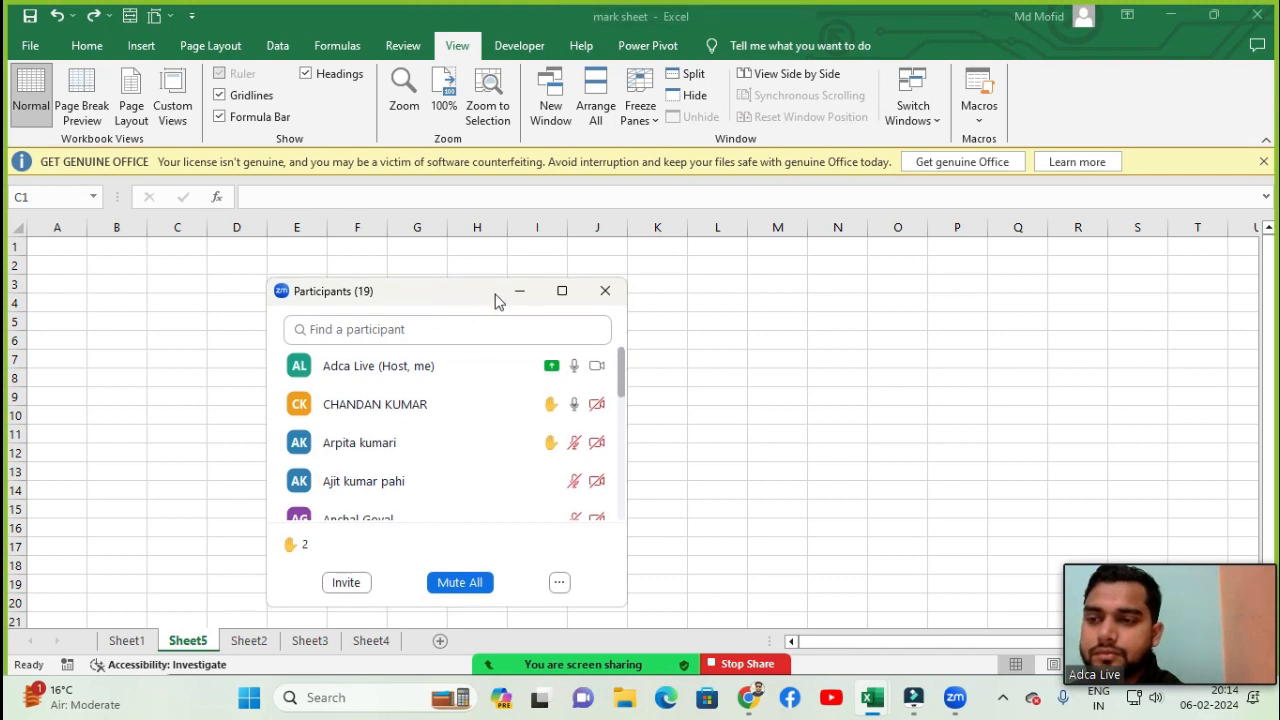
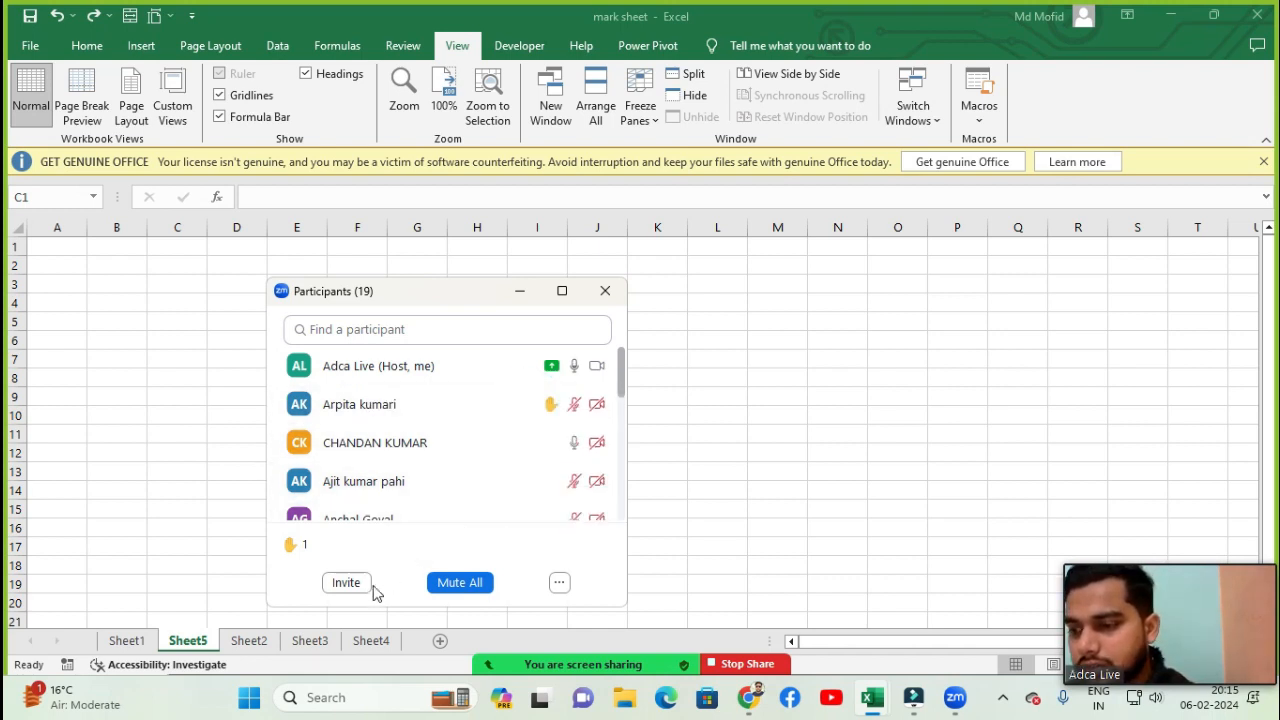
- Minimize the meeting's participants window and unmute your microphone
click(520, 293)
mouse_move(543, 664)
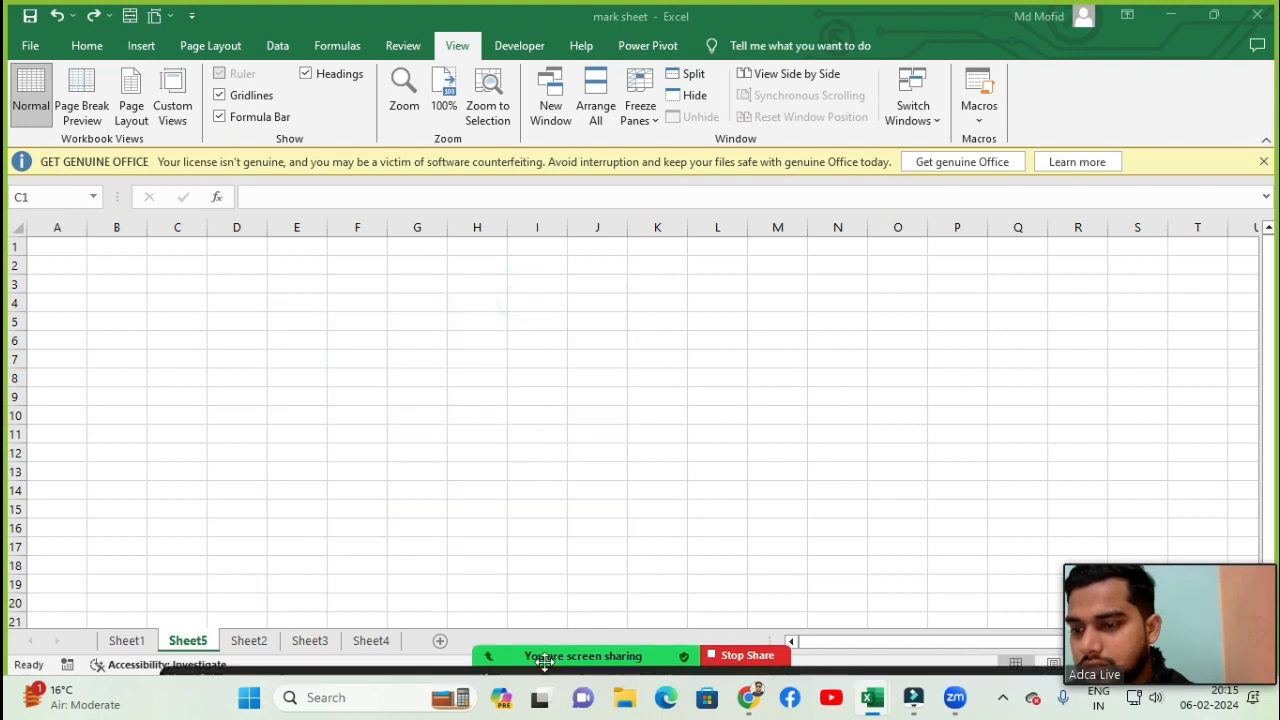
click(200, 654)
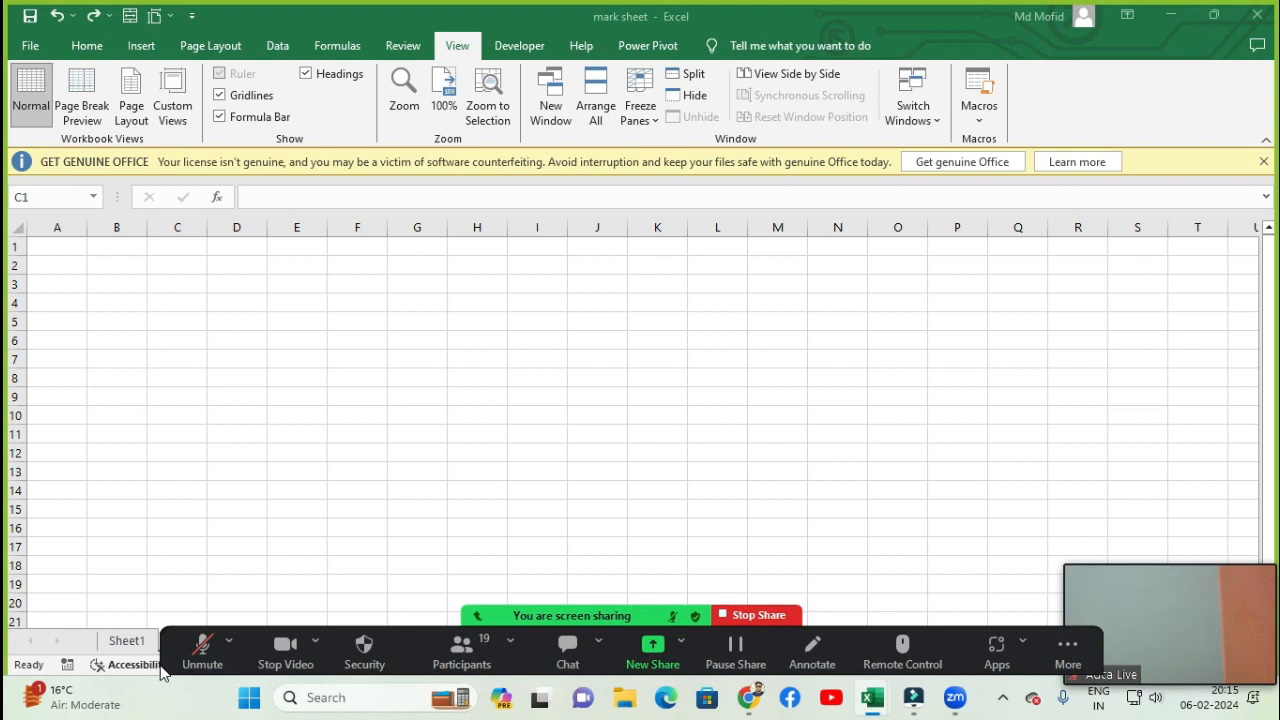
click(205, 644)
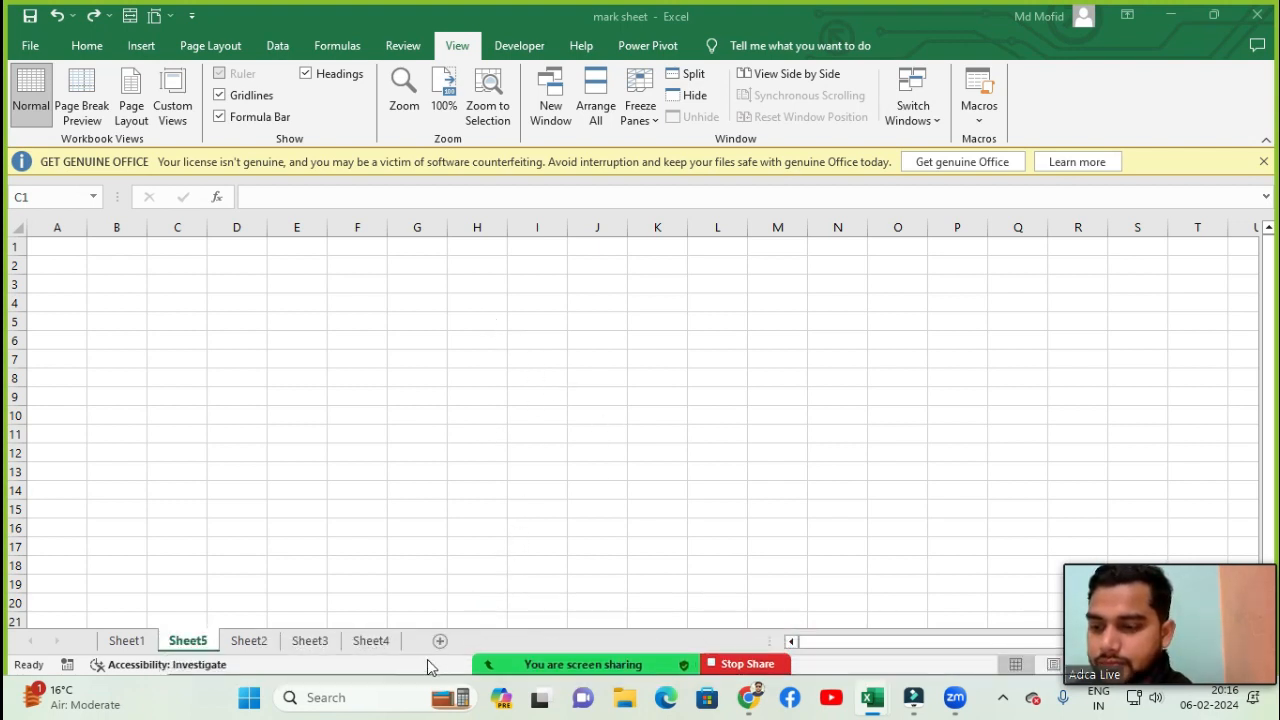
- Open the meeting's participant list, lower a participant's raised hand, and minimize the list
click(455, 650)
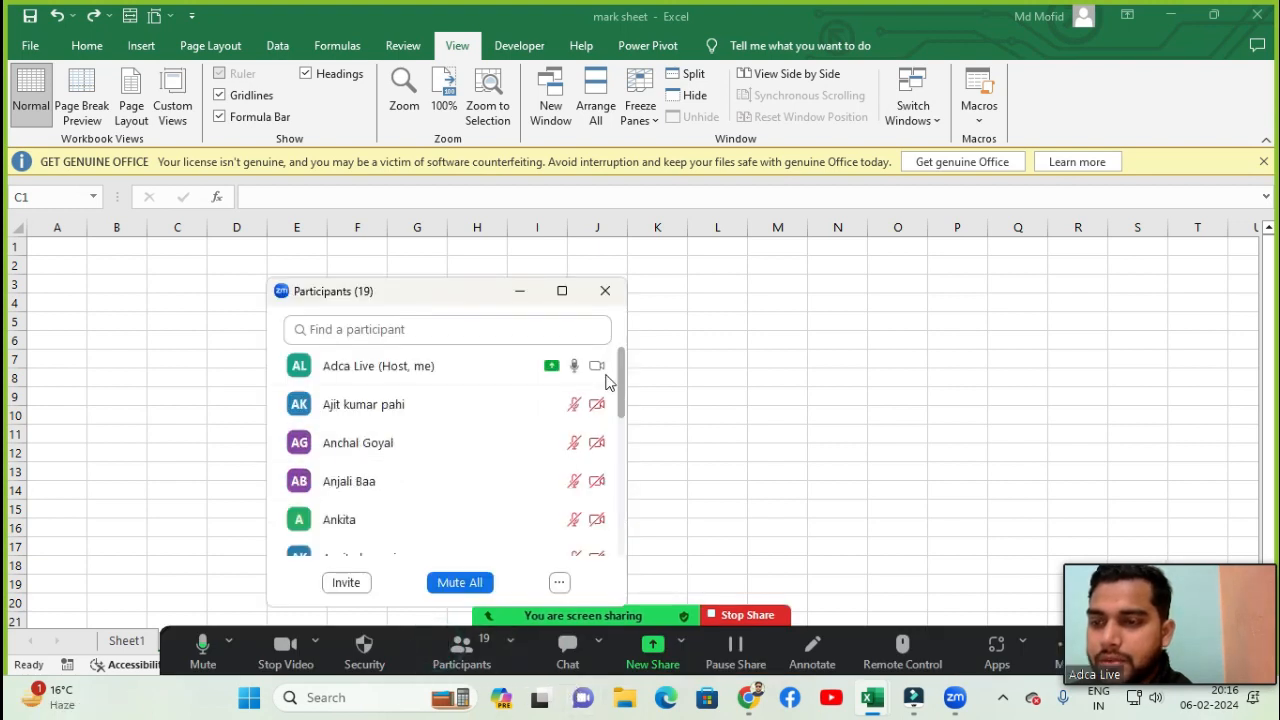
scroll(465, 440, down, 5)
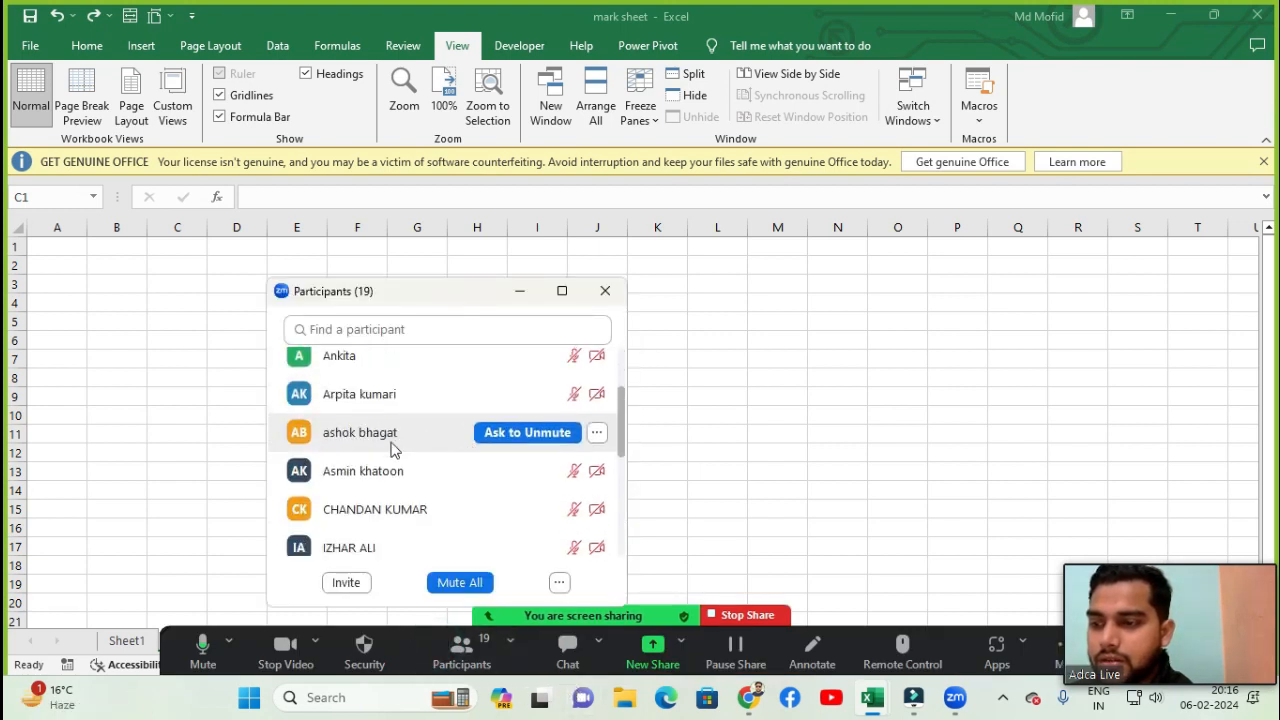
scroll(505, 425, up, 3)
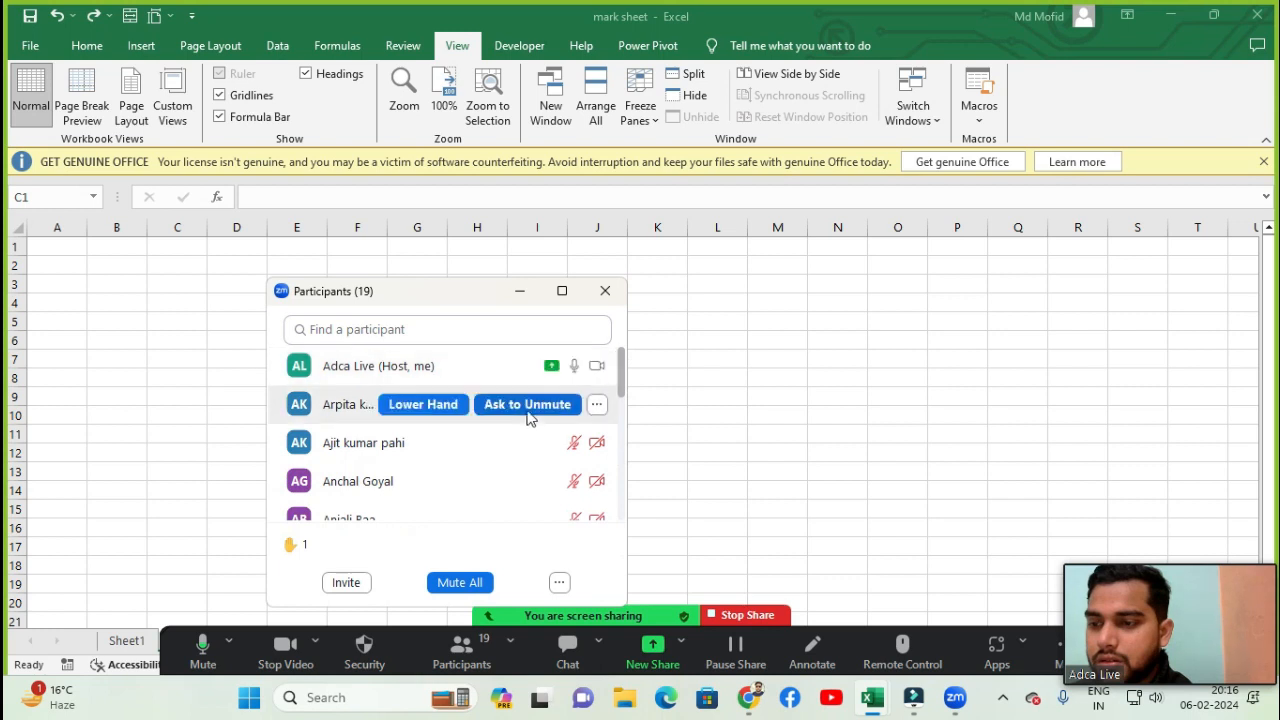
click(550, 405)
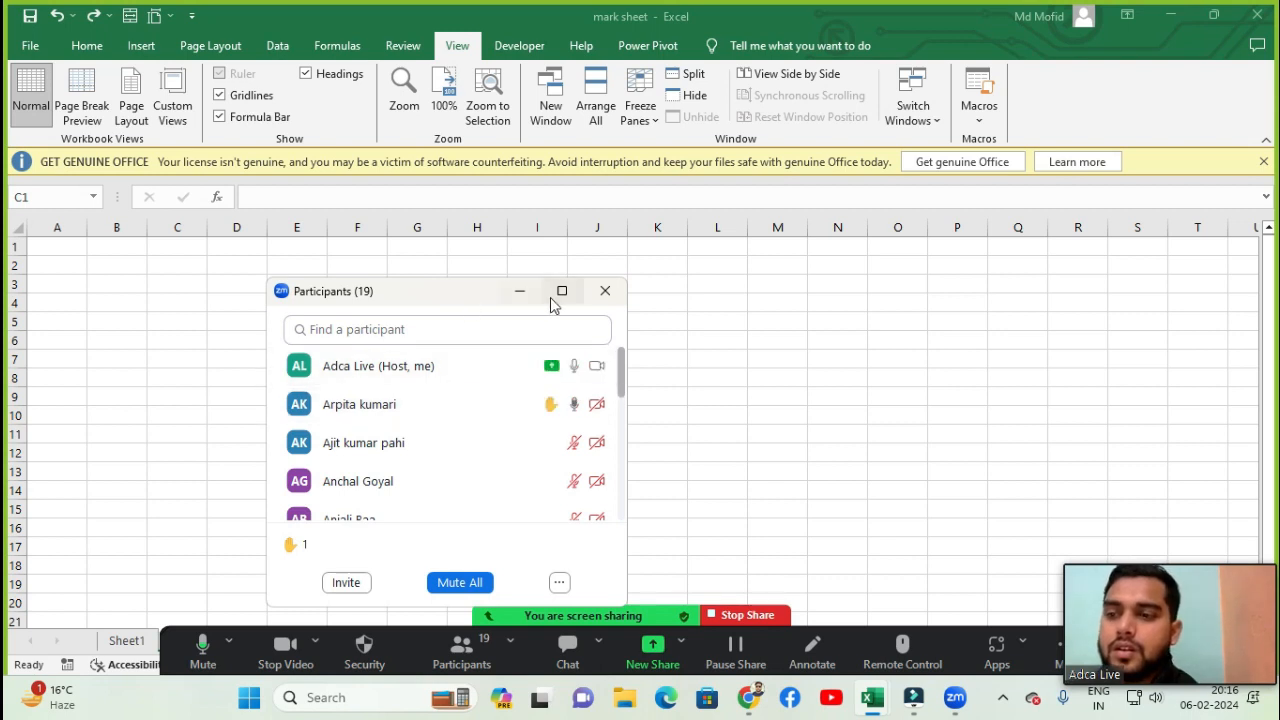
click(520, 291)
- Mute all meeting participants and close the participant list
click(350, 302)
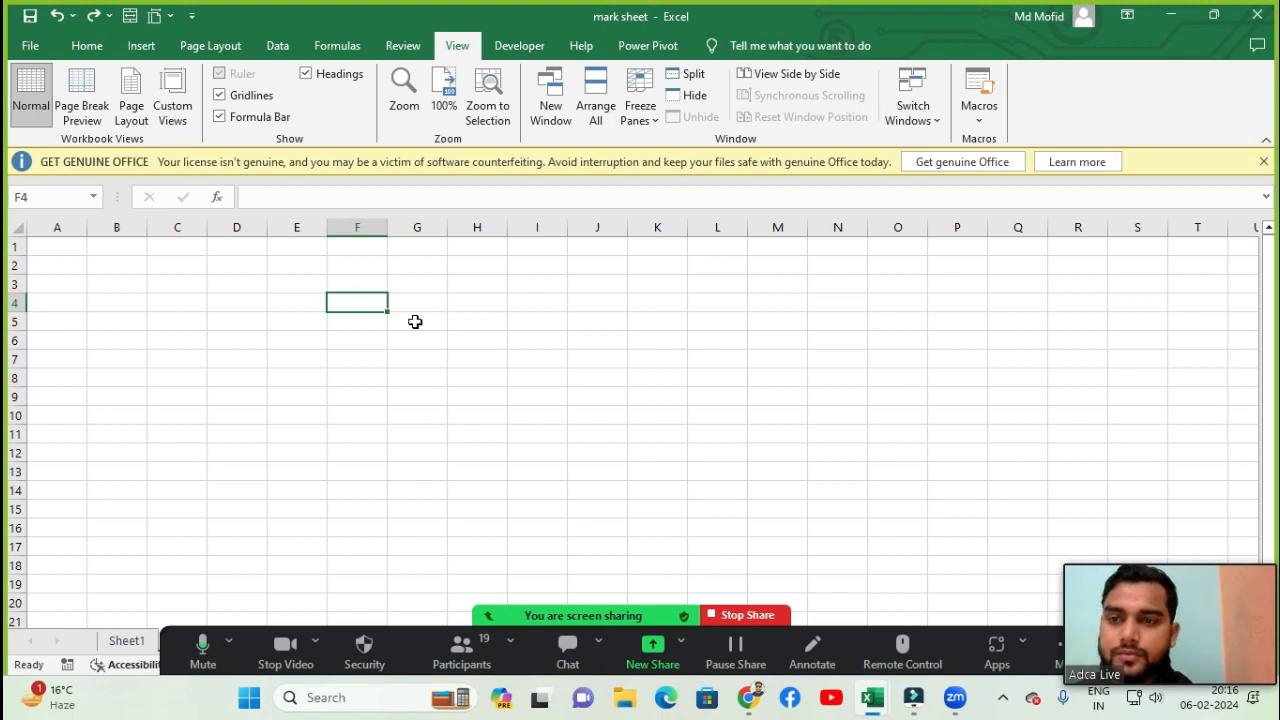
click(466, 655)
click(466, 582)
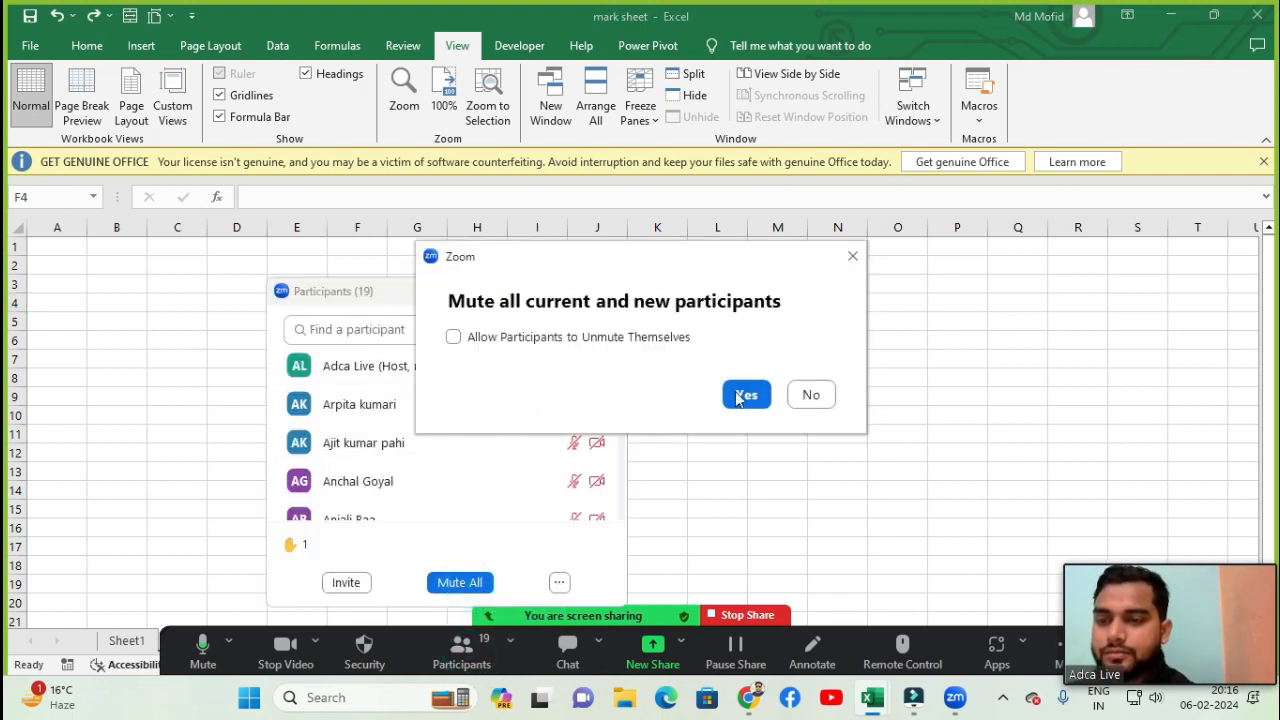
click(750, 398)
click(605, 290)
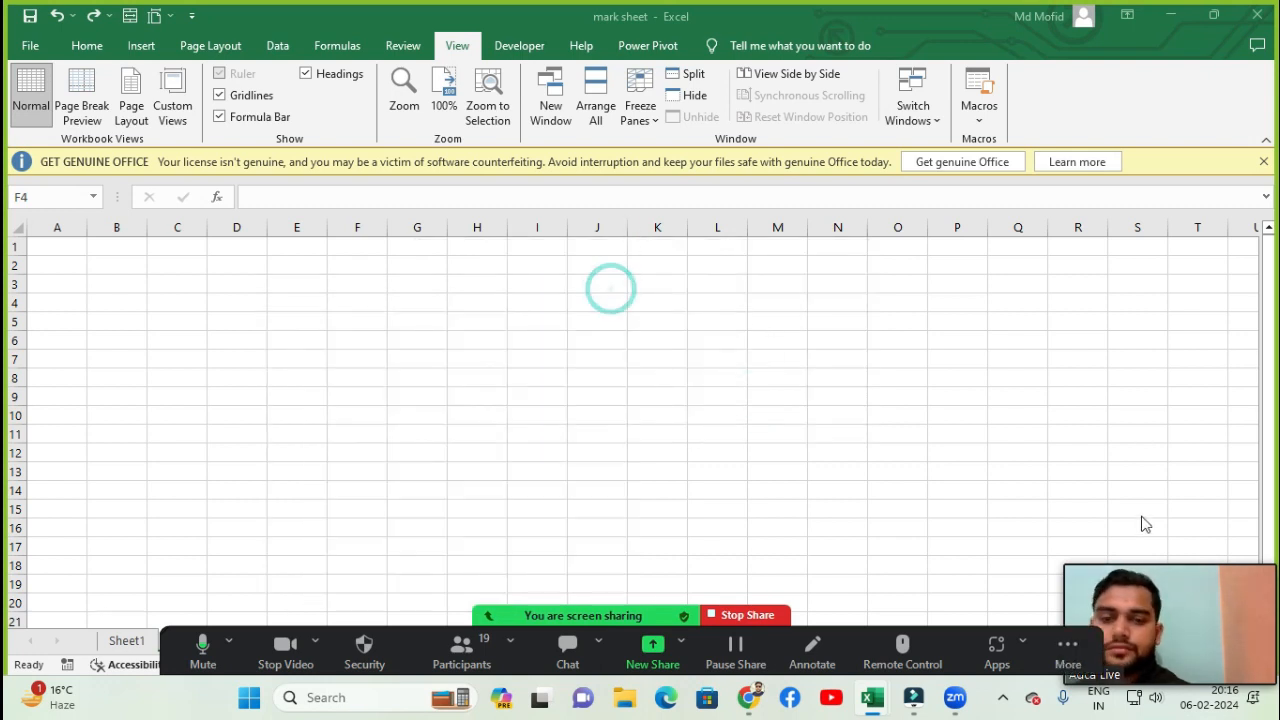
mouse_move(1245, 569)
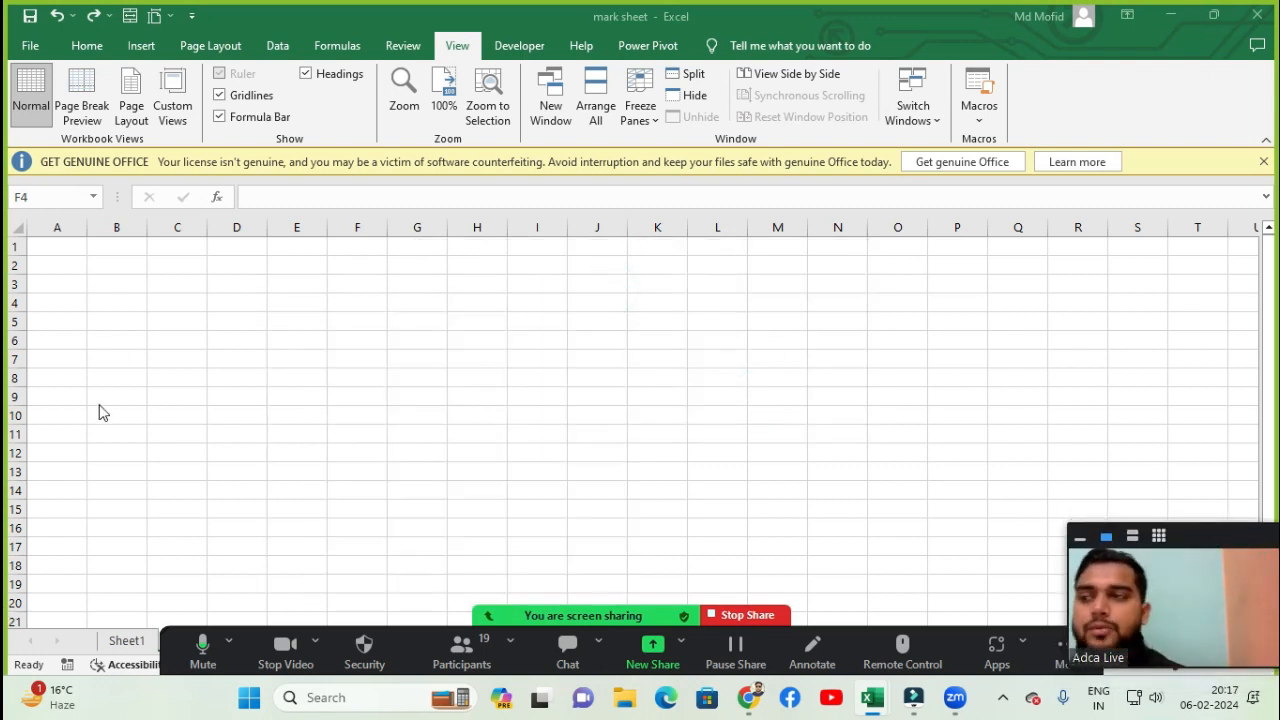
click(90, 368)
click(71, 303)
click(70, 263)
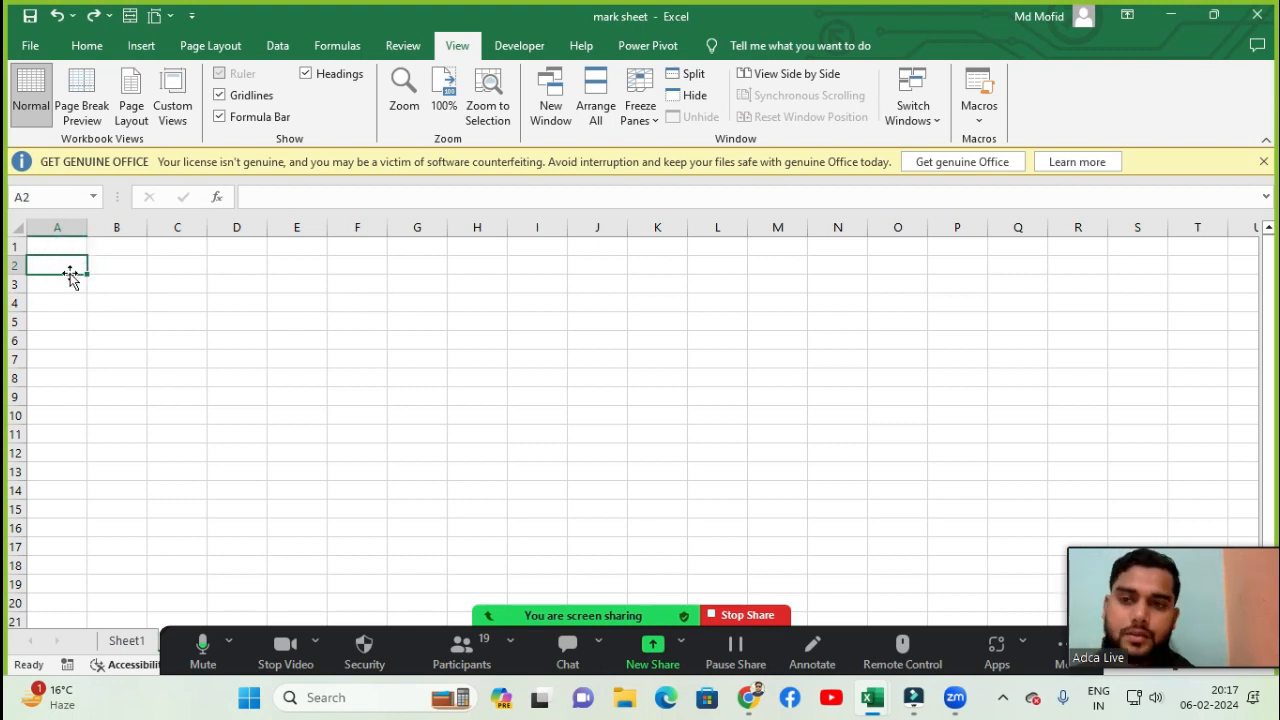
- Reopen the participant list, mute all participants again, and close the list
click(461, 650)
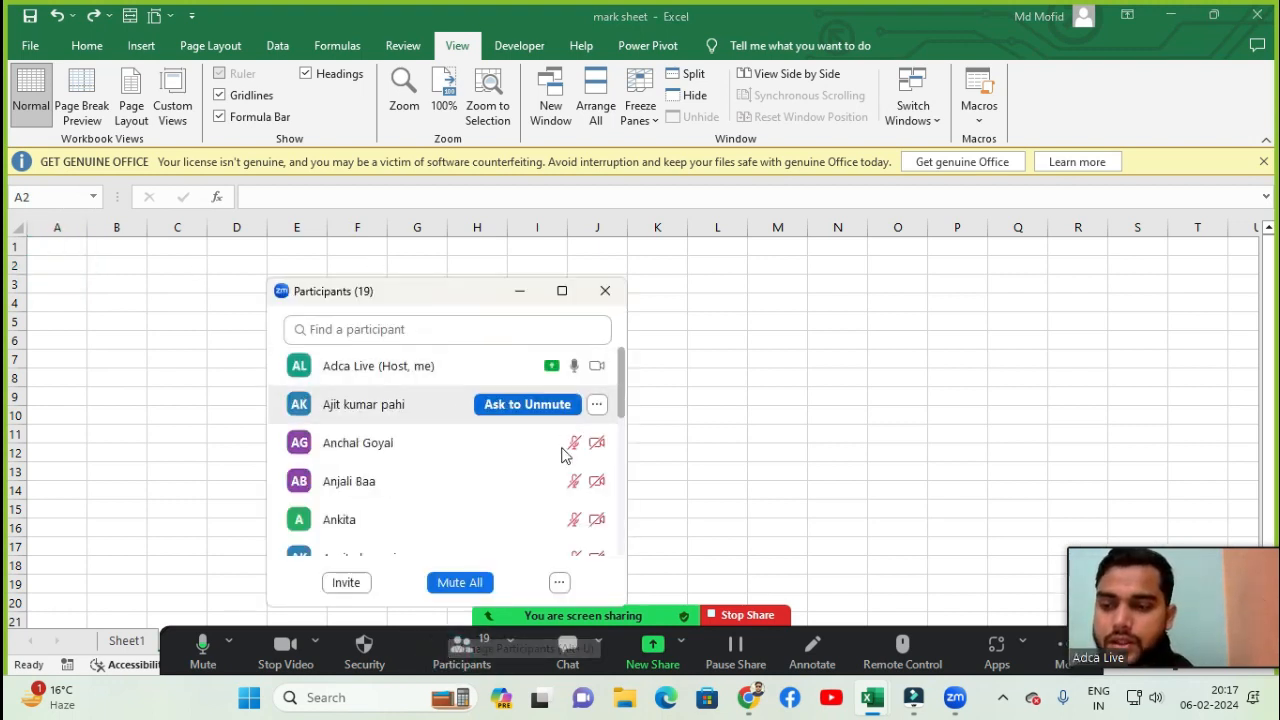
click(561, 584)
click(608, 493)
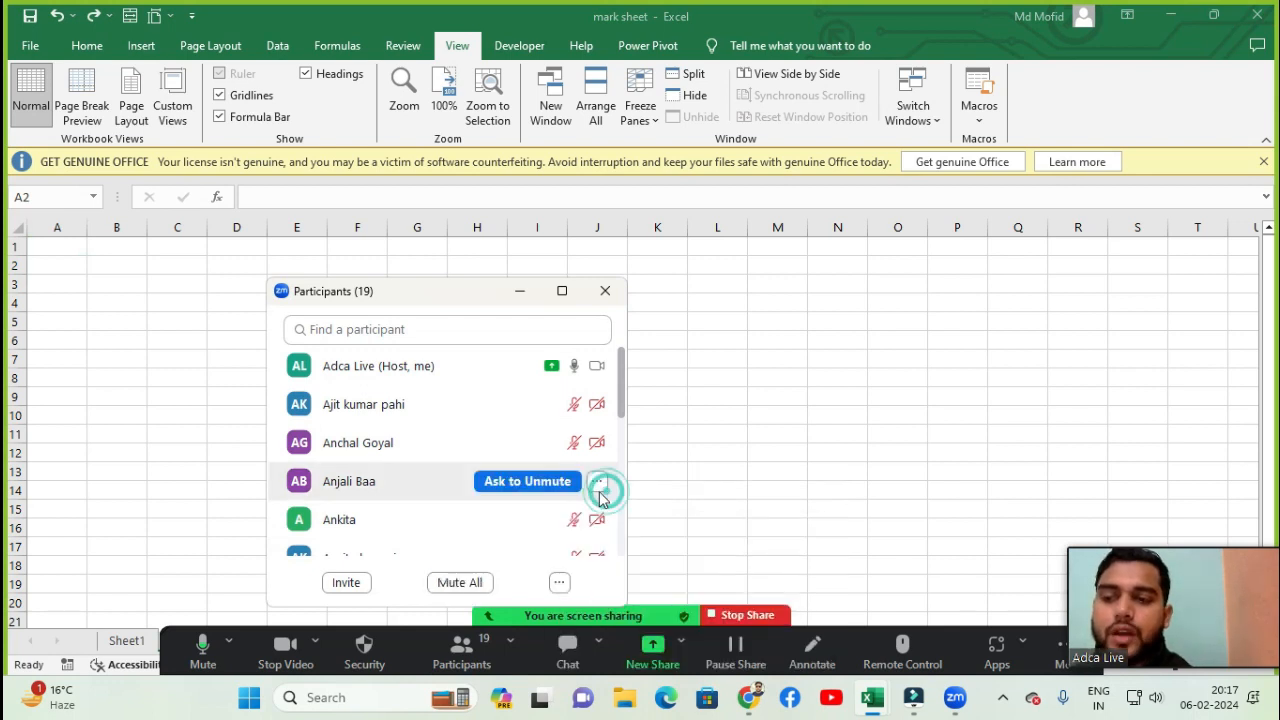
mouse_move(490, 371)
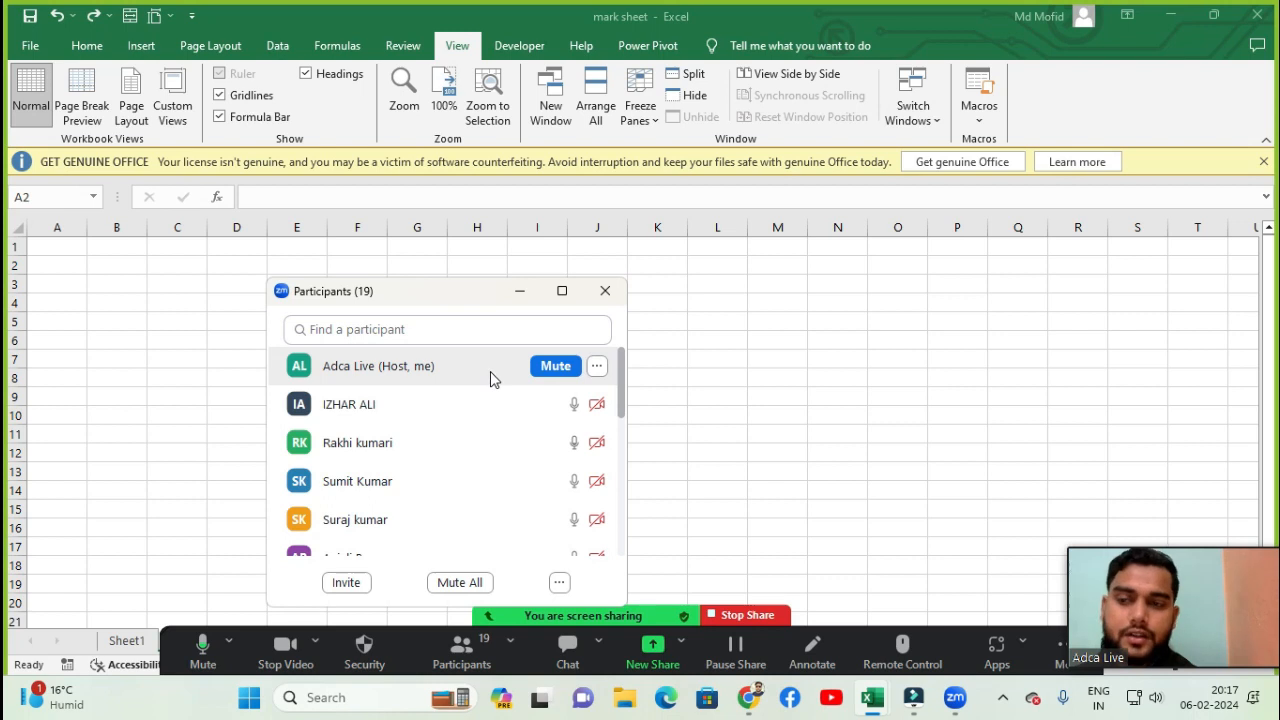
click(470, 583)
click(744, 394)
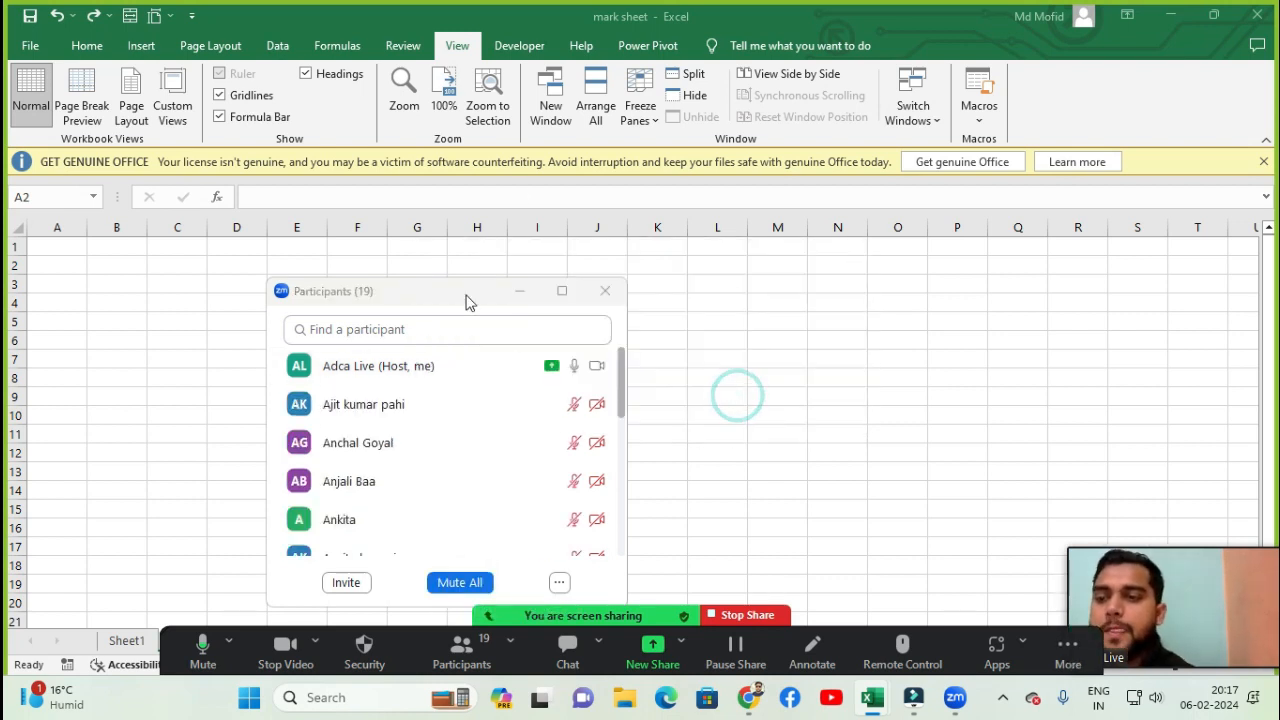
click(605, 291)
click(80, 285)
click(80, 250)
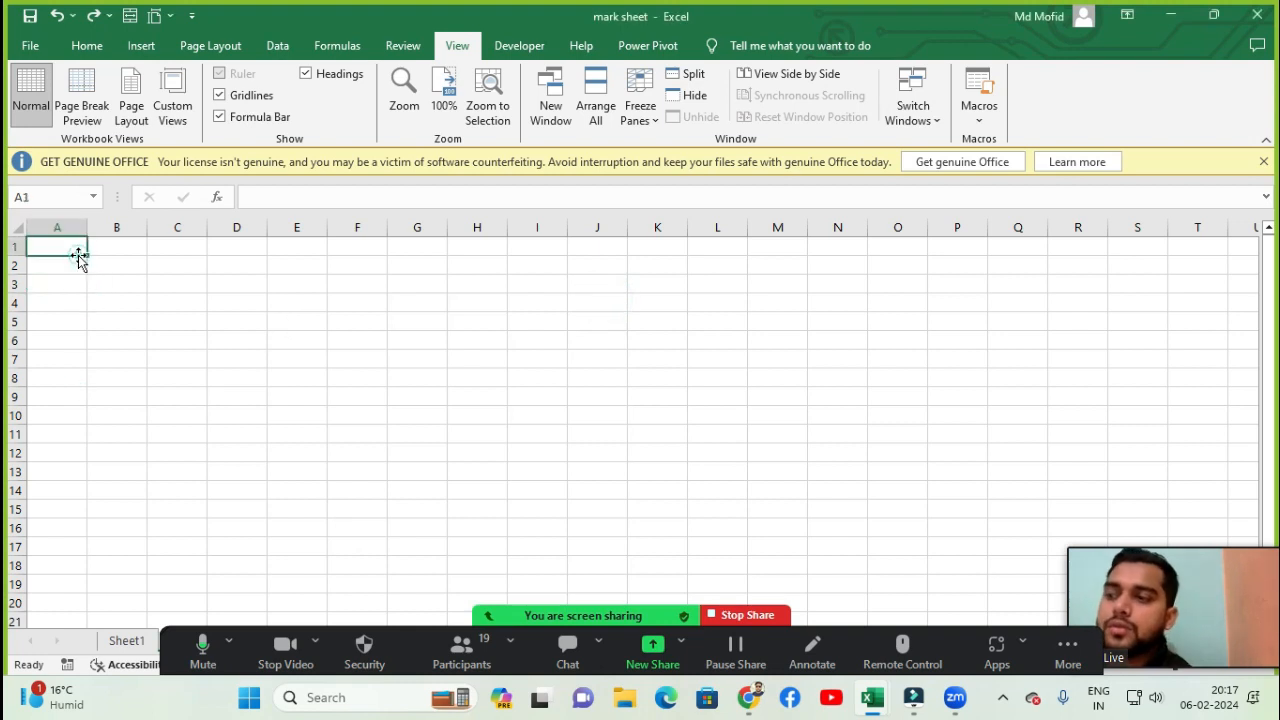
click(75, 282)
click(74, 263)
click(78, 246)
click(74, 281)
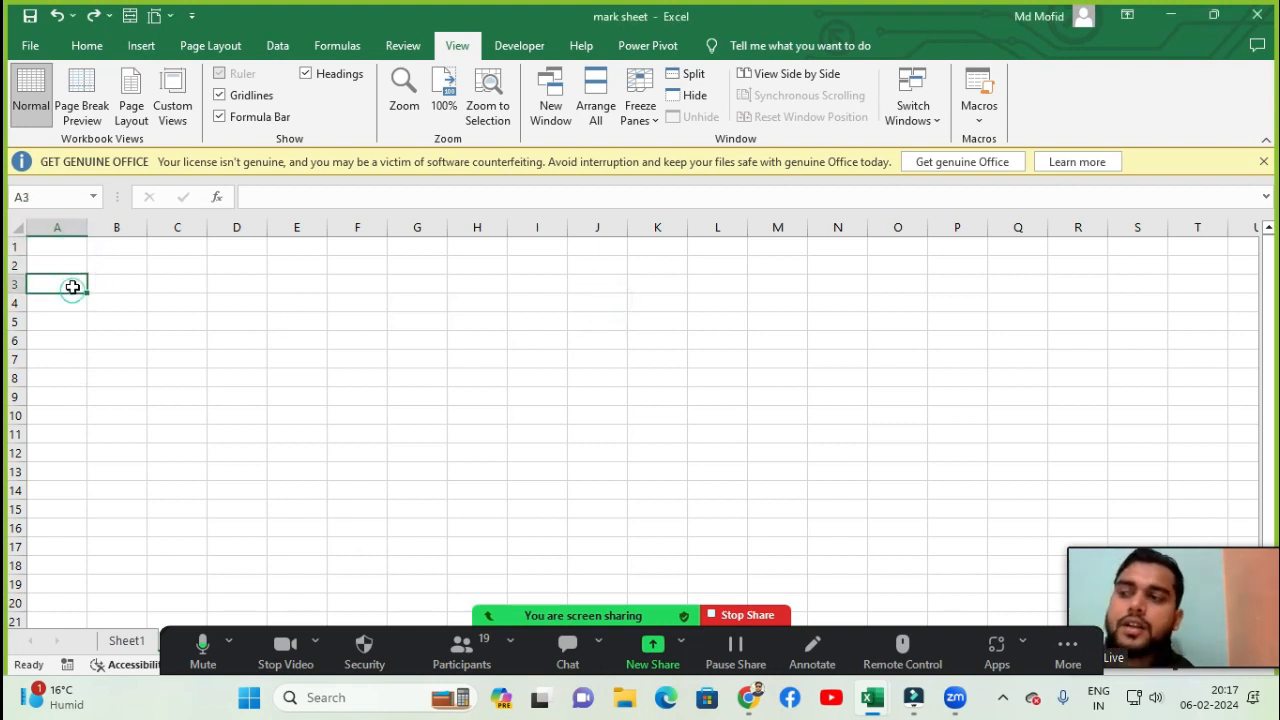
click(78, 263)
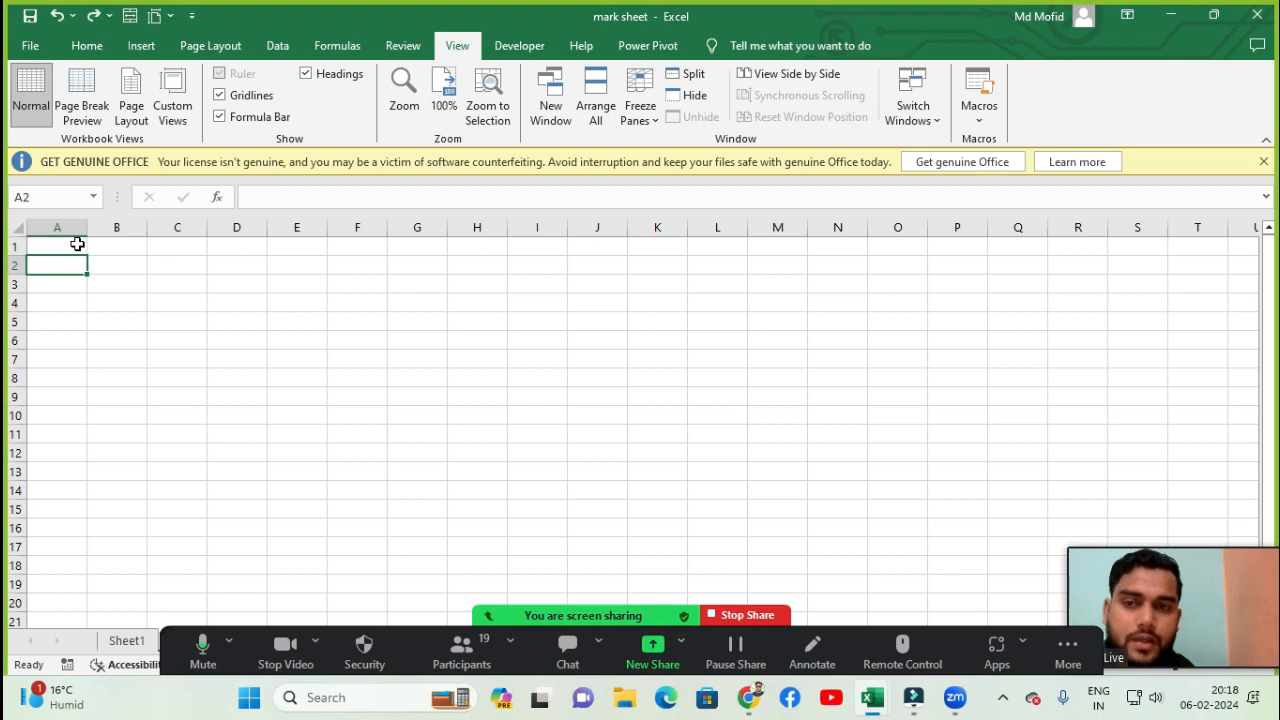
- Set the worksheet zoom to a custom 150%
click(77, 244)
key(alt)
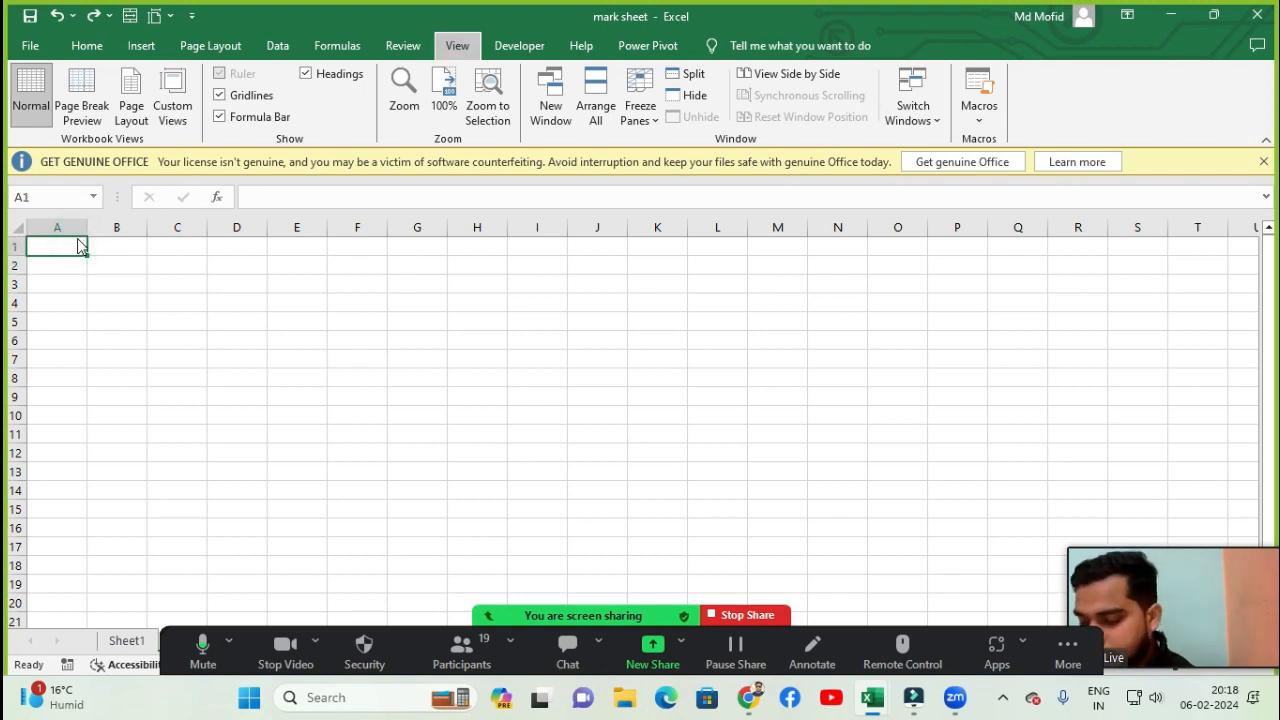
key(w)
key(q)
key(alt+c)
text(150)
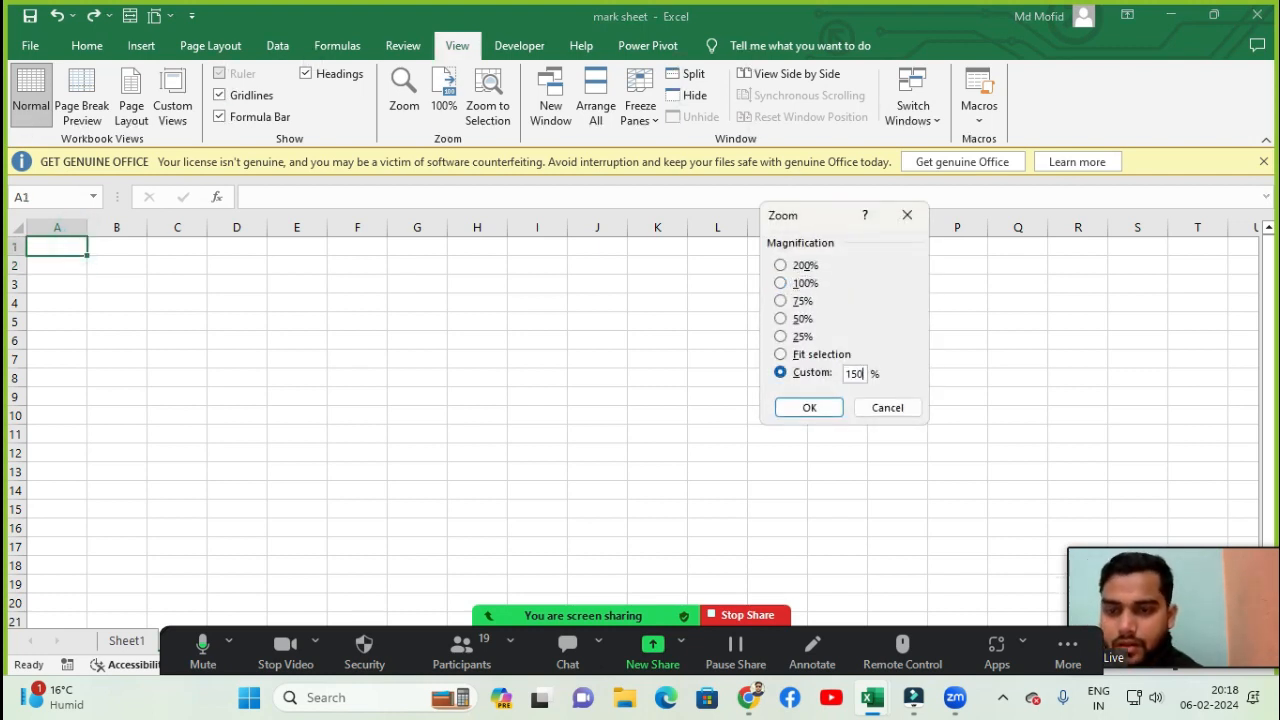
key(Return)
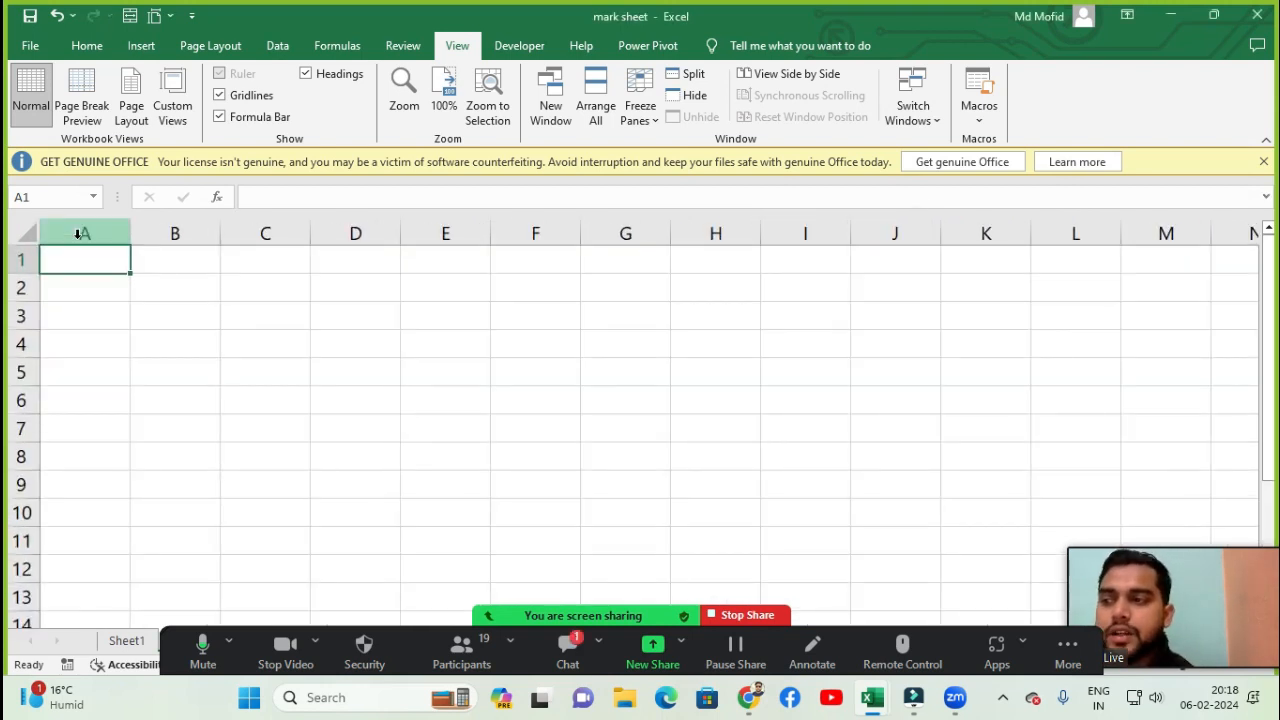
- Enter the headers A No and Student Name in cells A1 and B1
text(A)
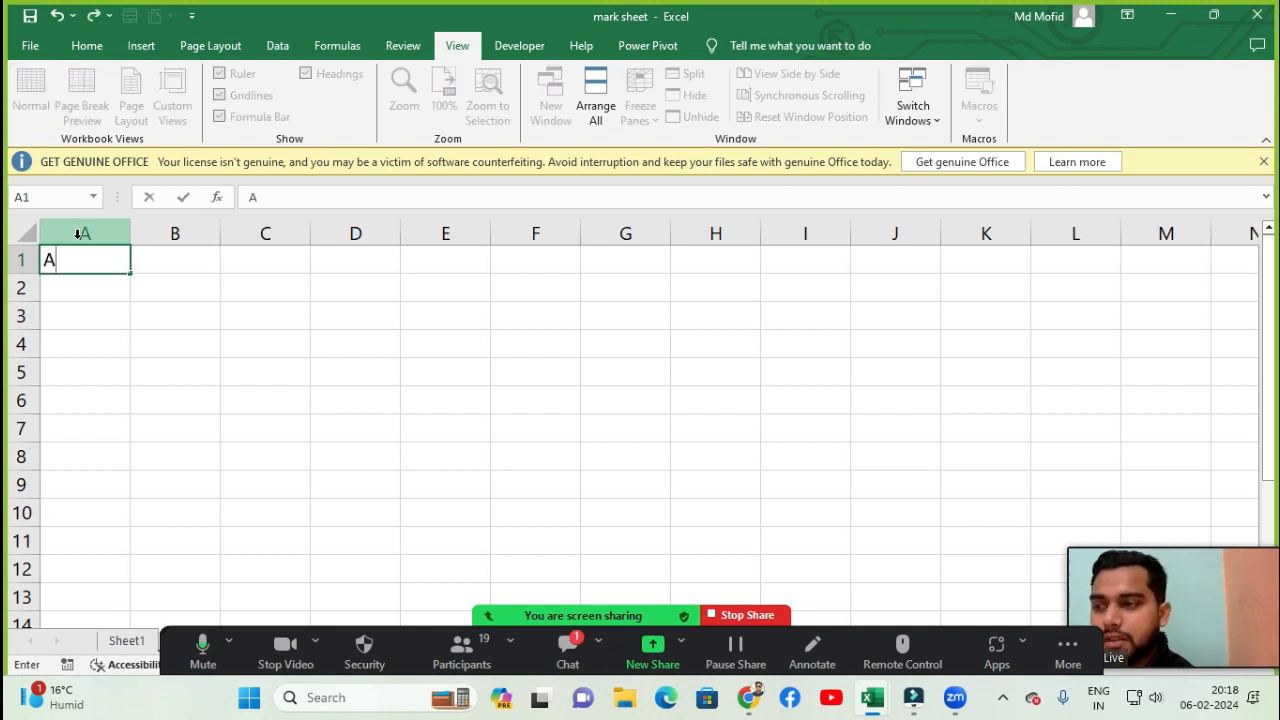
text( No)
key(Tab)
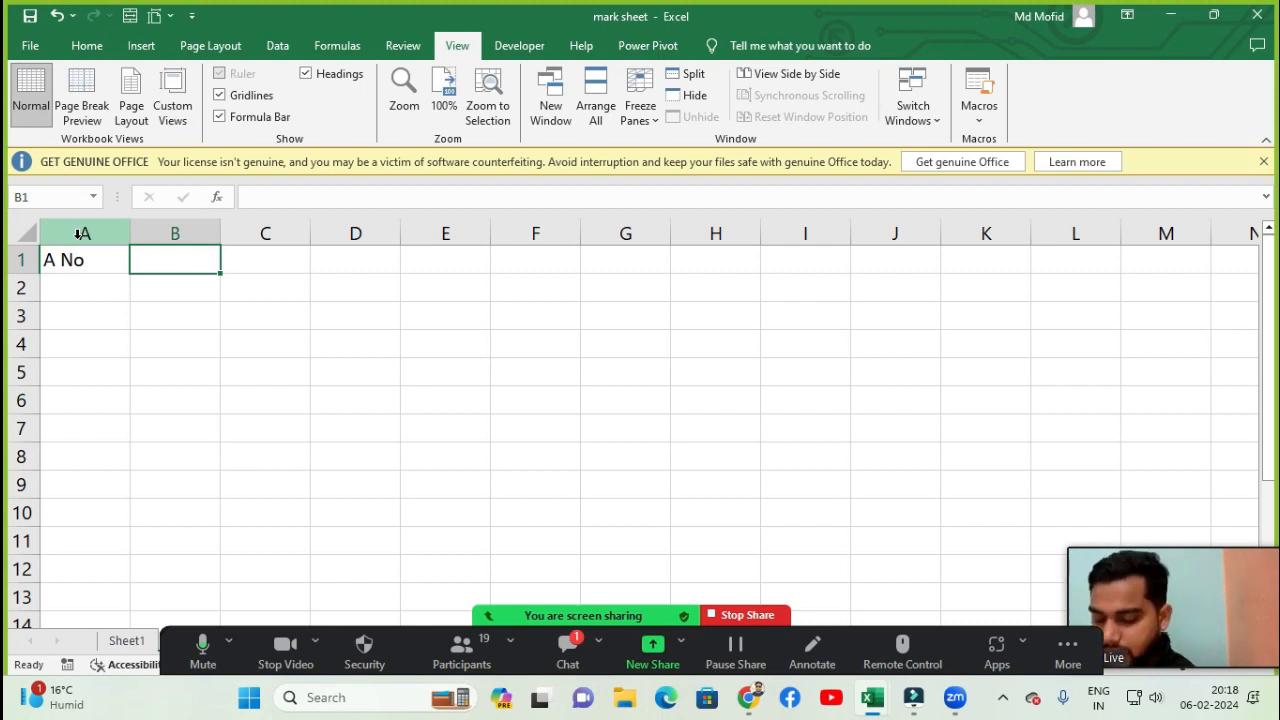
text(Stude)
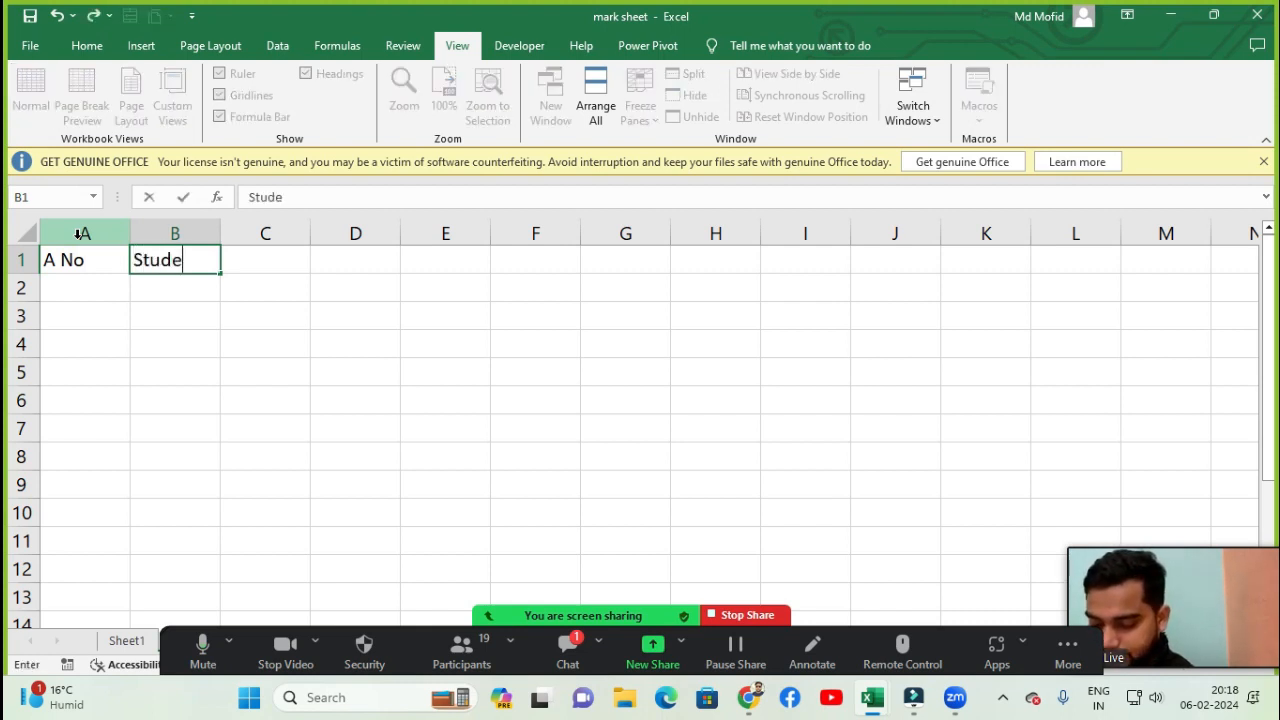
text(nt Name)
key(Tab)
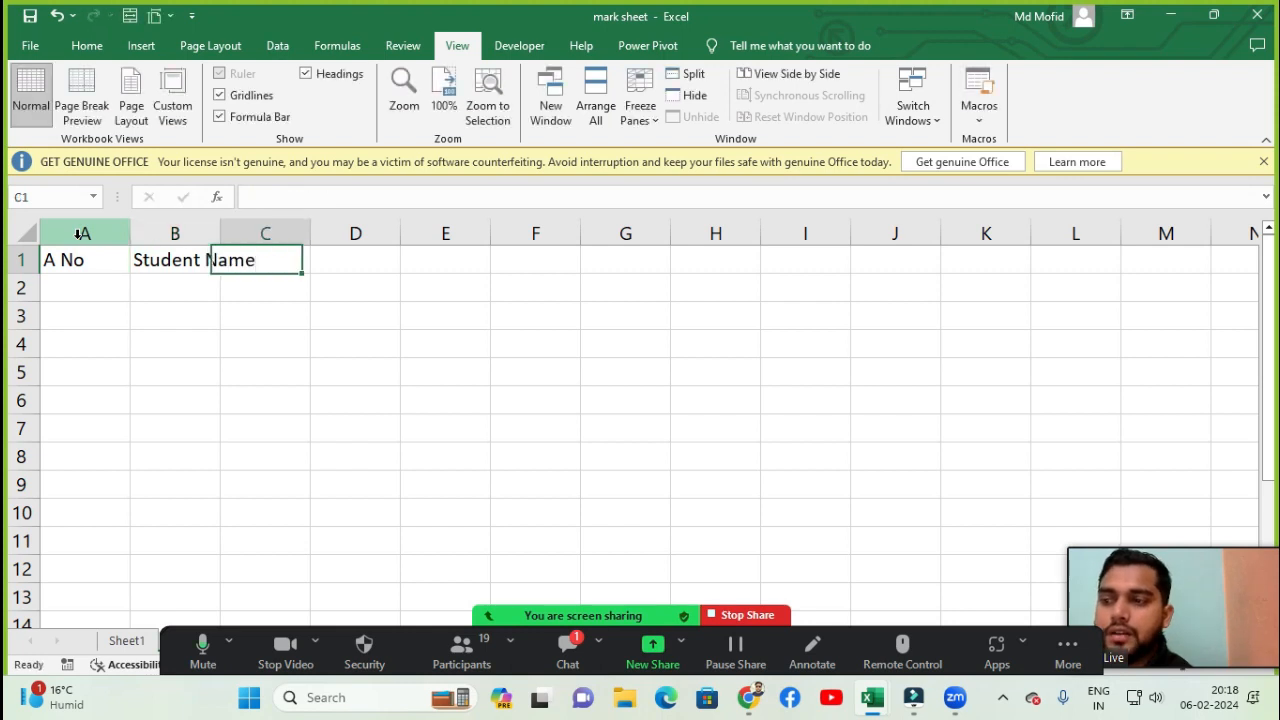
- AutoFit the width of the Student Name column
key(Left)
key(alt+h)
key(o)
key(i)
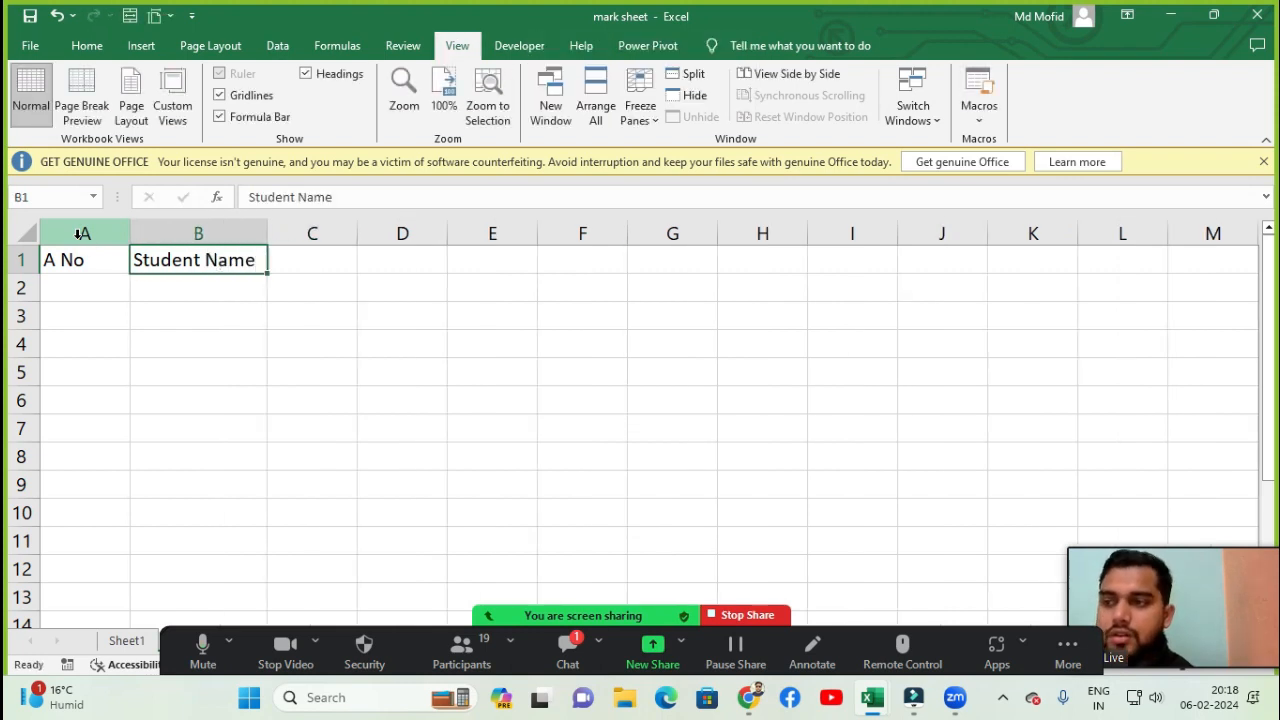
- Enter the headers Class and Sec in cells C1 and D1
key(Right)
text(Class)
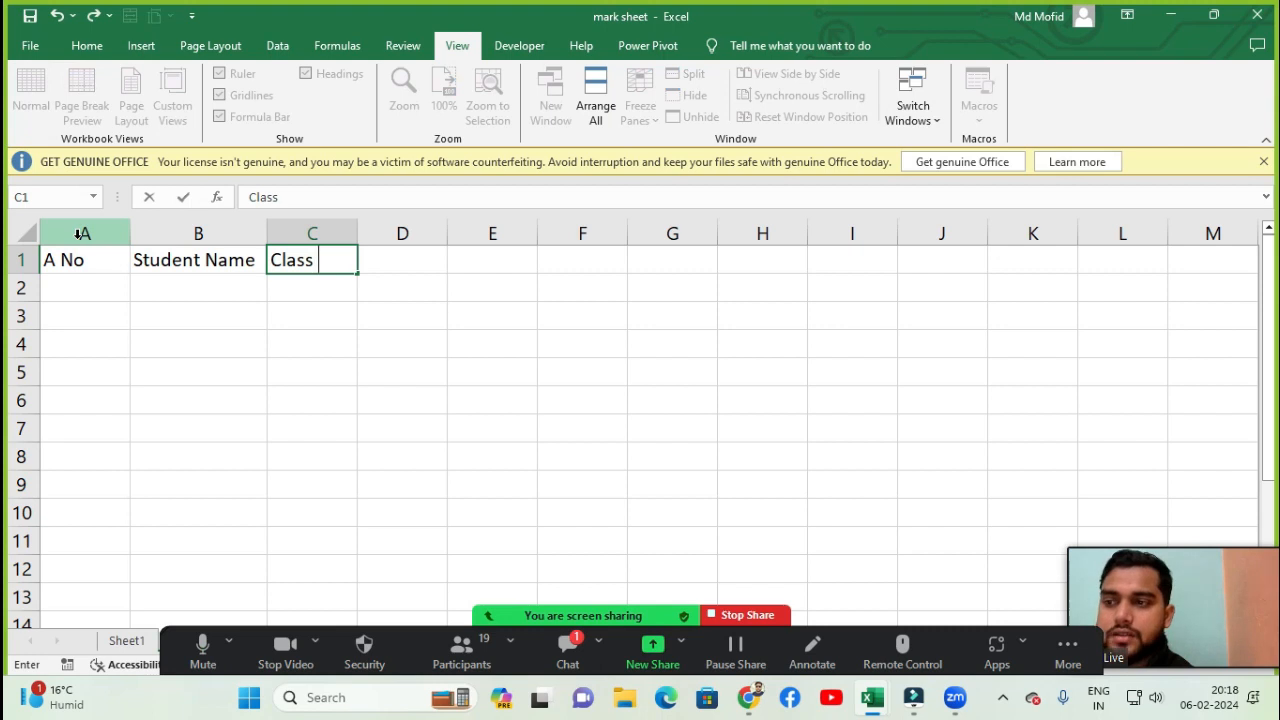
key(Tab)
text(Sec)
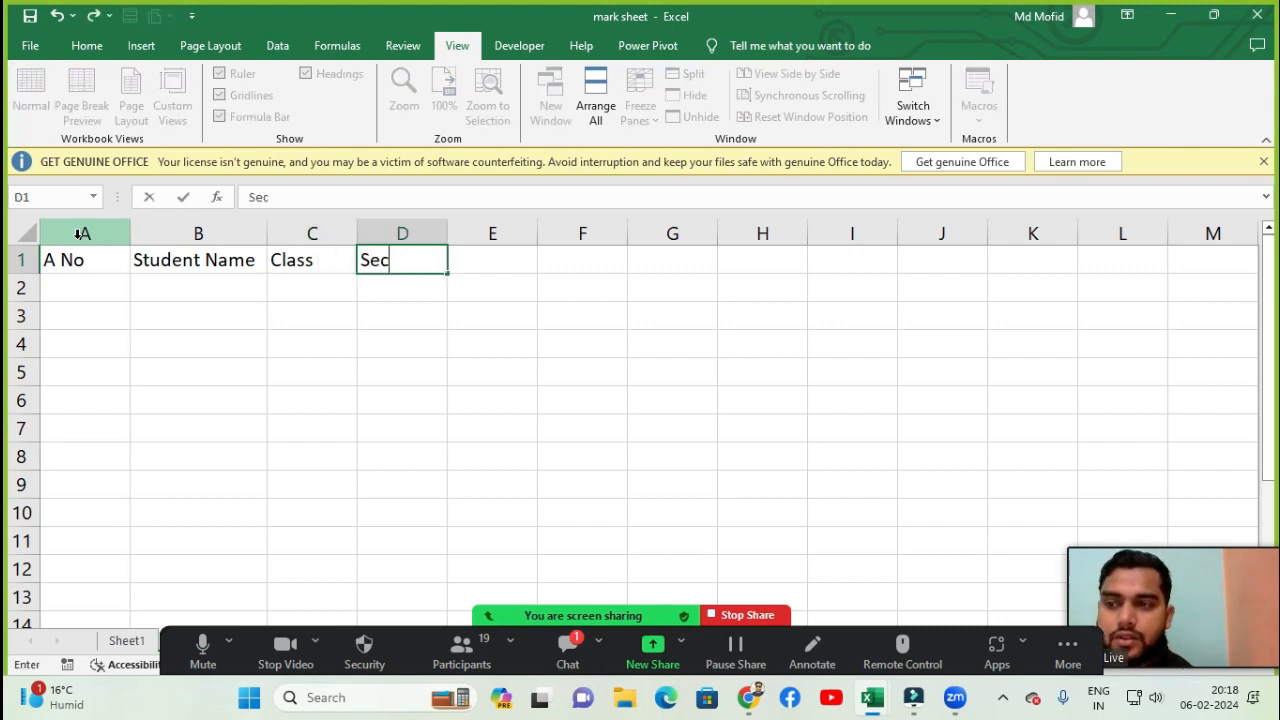
key(Return)
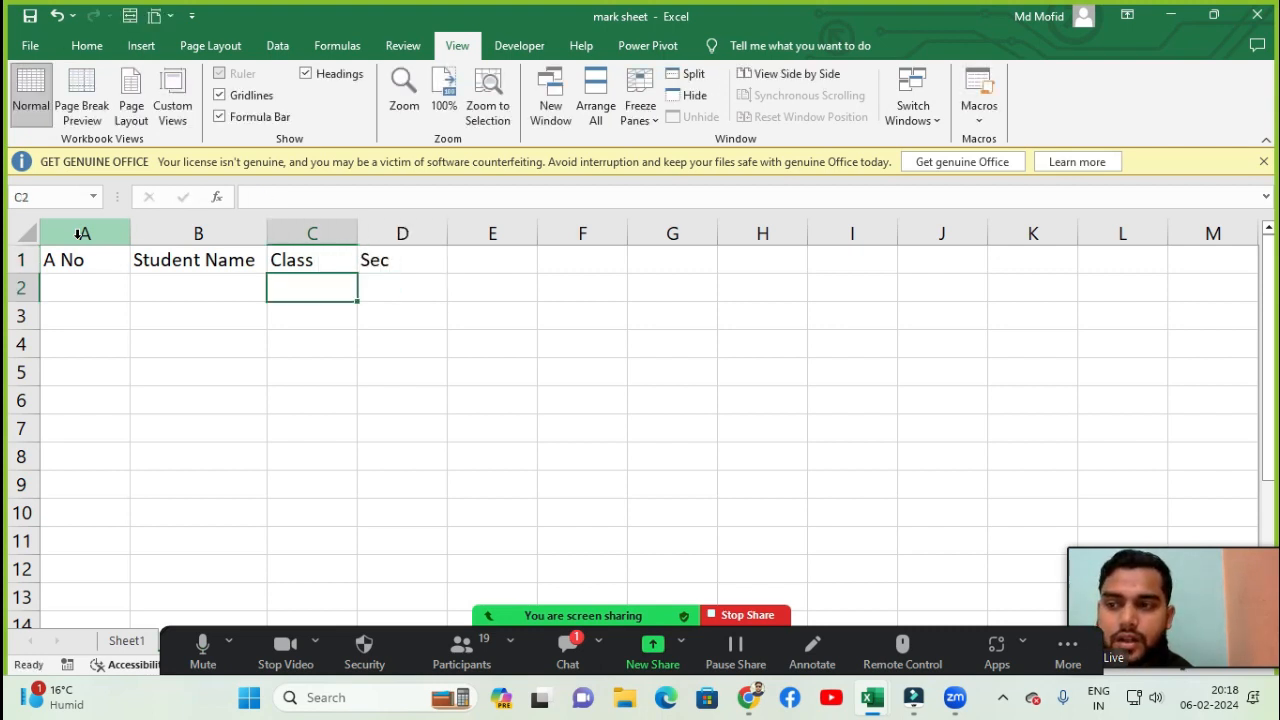
- Enter the headers Father and Mother in cells E1 and F1
key(Up)
key(Right)
key(Right)
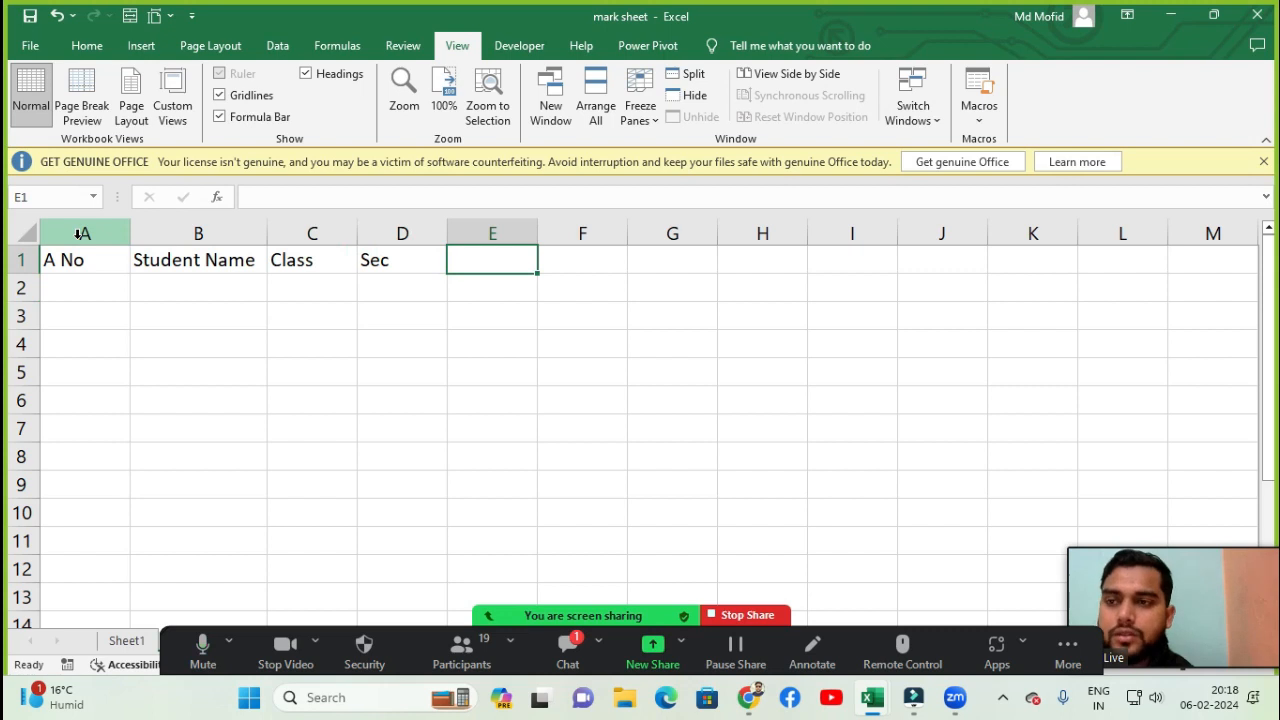
text(Father)
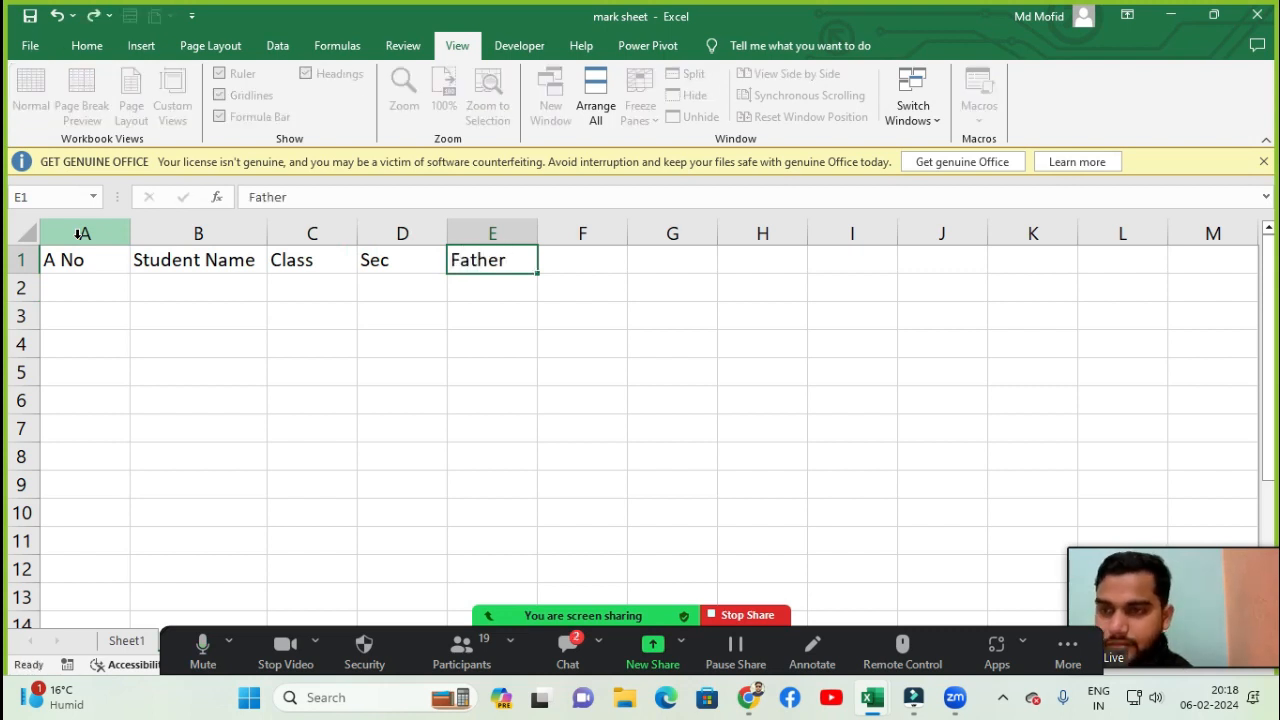
key(Tab)
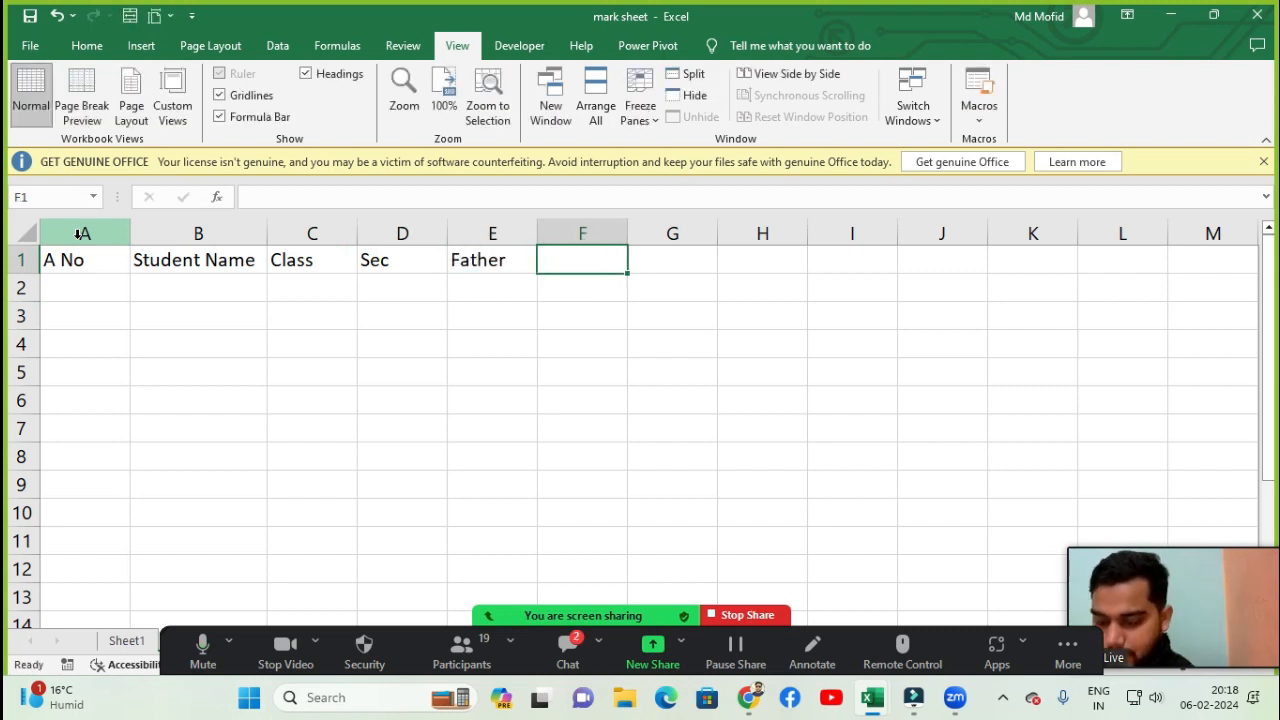
text(Mother)
key(Tab)
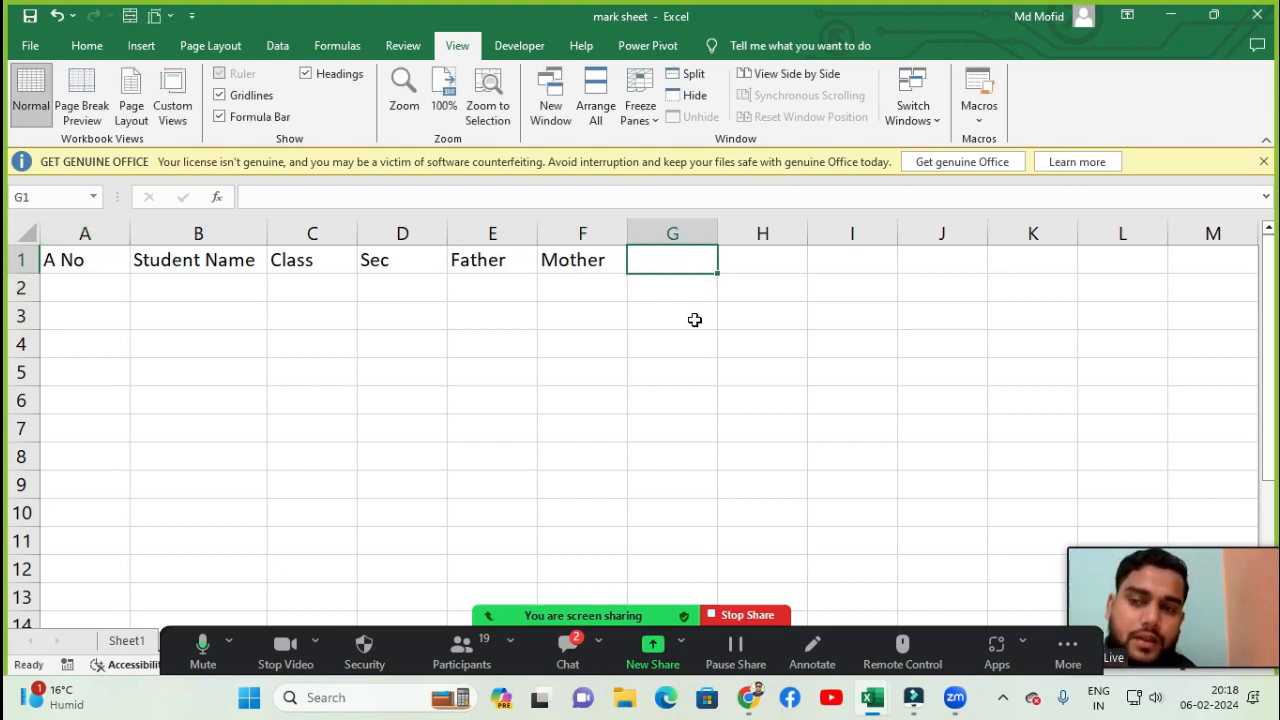
click(288, 309)
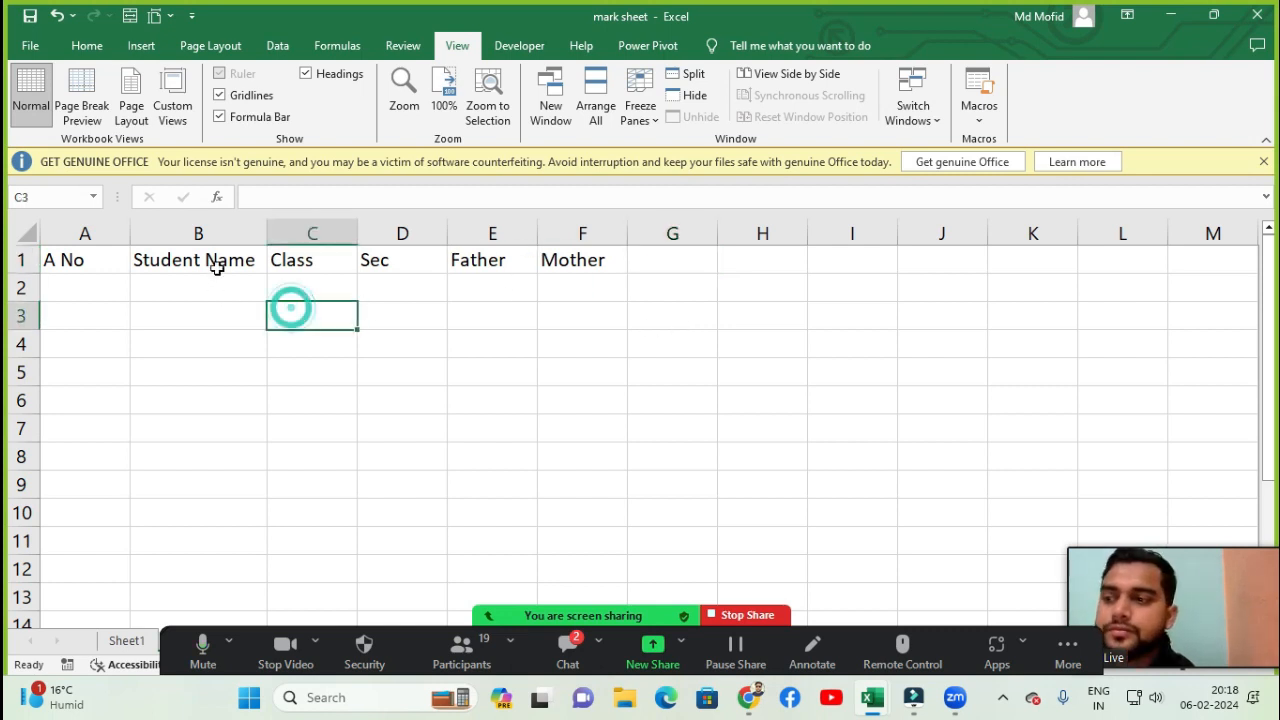
click(212, 264)
click(83, 287)
click(79, 260)
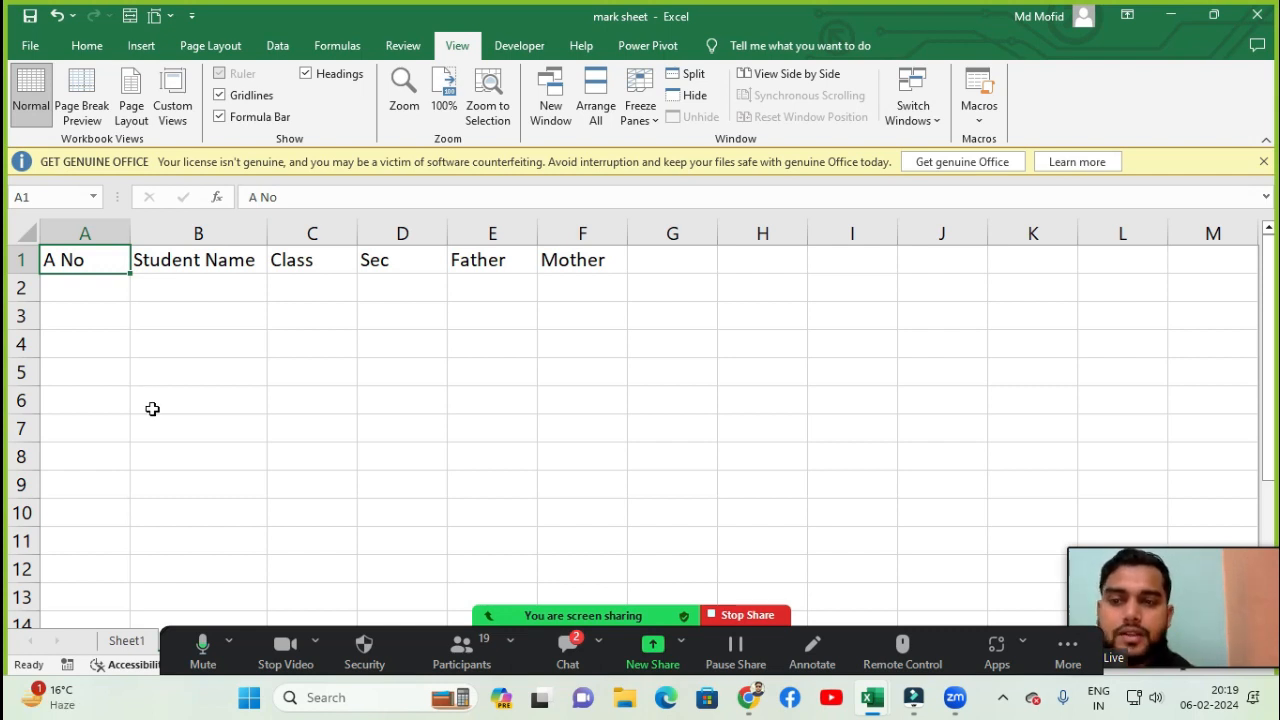
click(567, 648)
scroll(607, 327, up, 3)
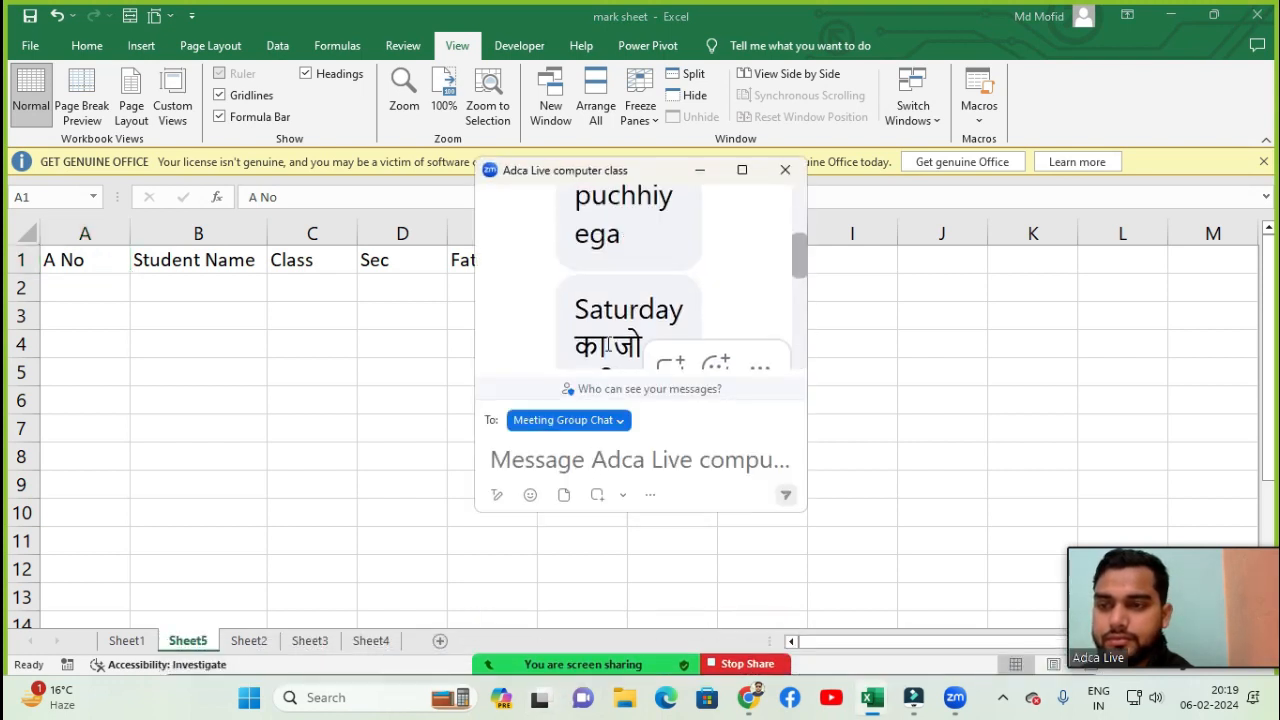
scroll(610, 330, down, 1)
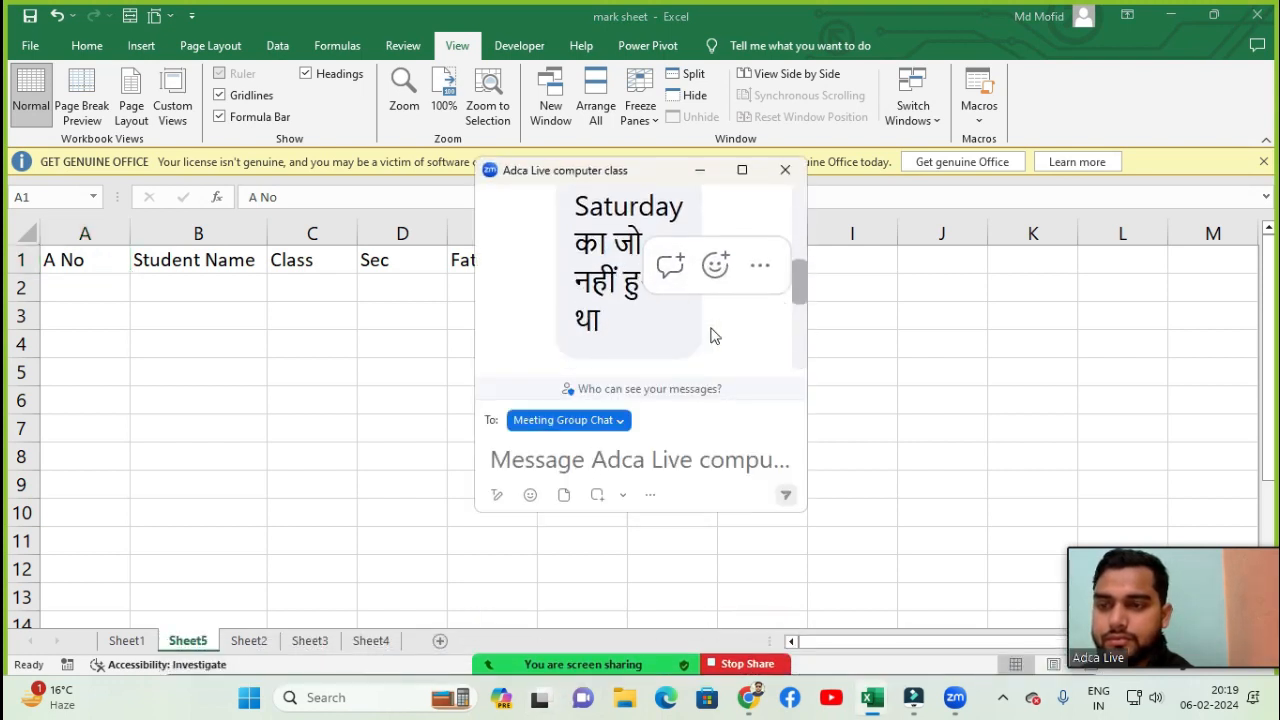
scroll(610, 280, up, 5)
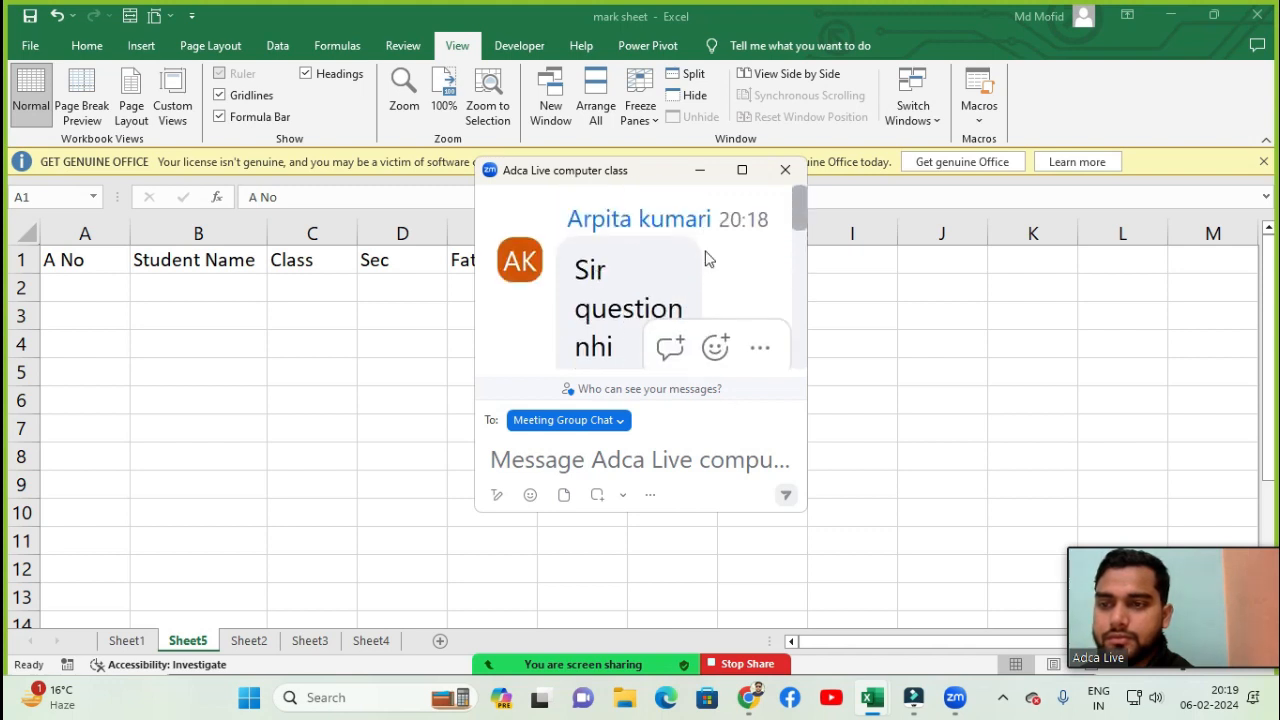
scroll(700, 258, down, 2)
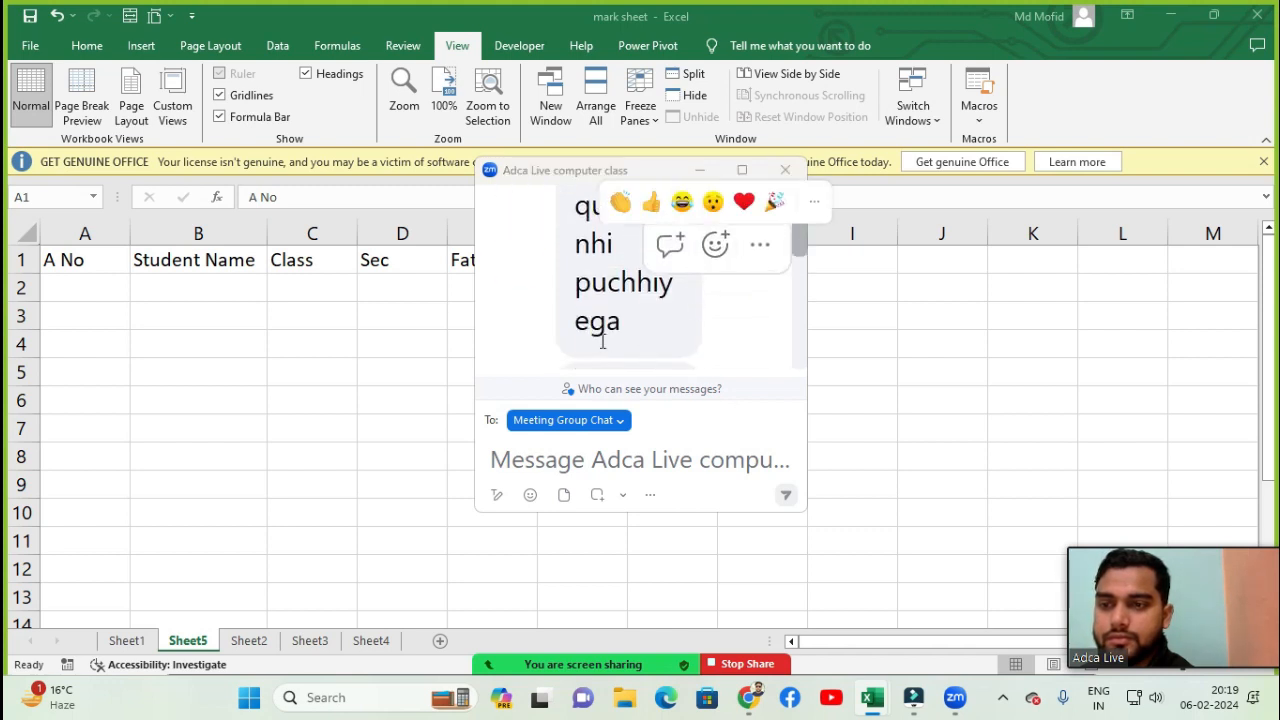
click(665, 322)
scroll(680, 327, down, 3)
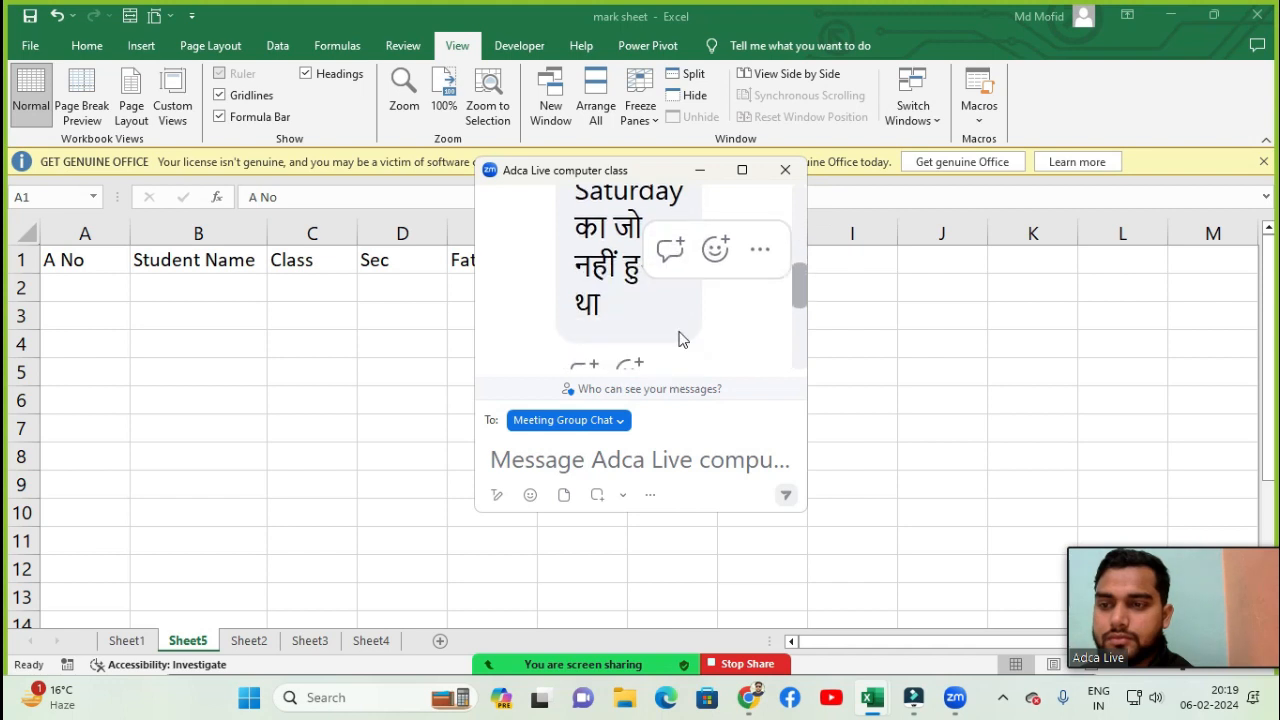
click(752, 325)
key(Escape)
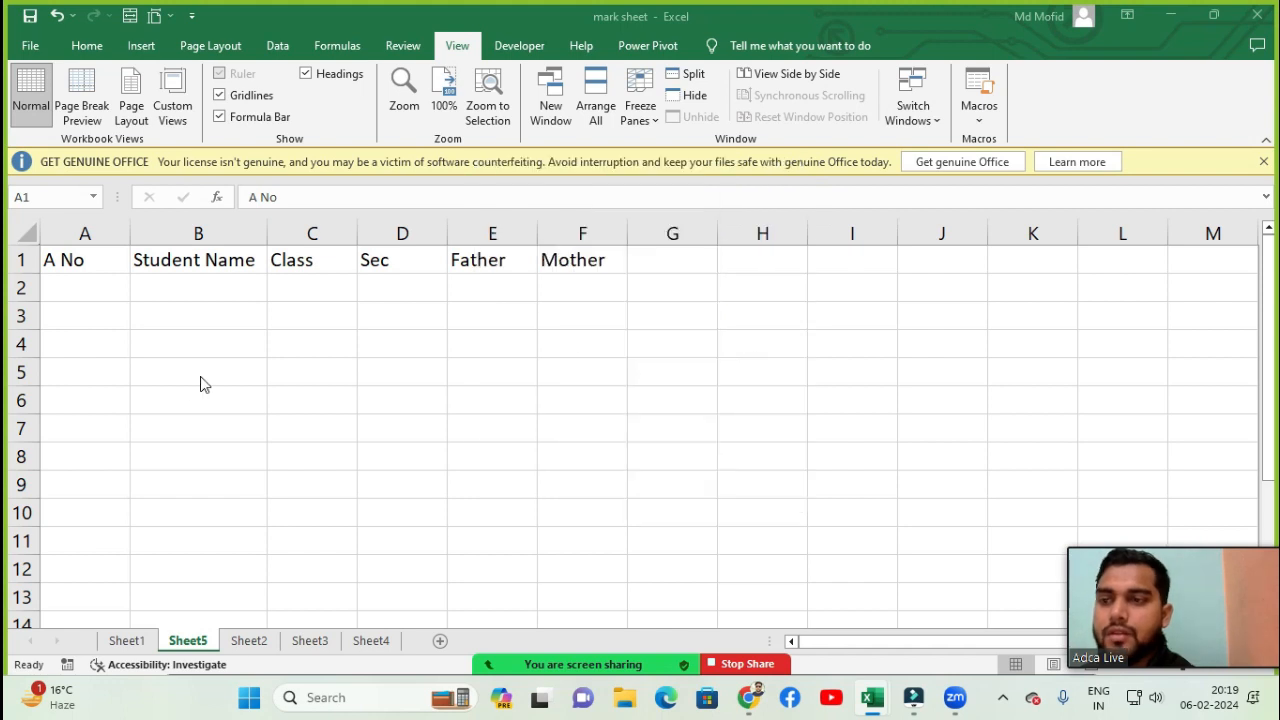
- Clear the existing headers by selecting cells A1 to F3 and deleting their contents
click(186, 328)
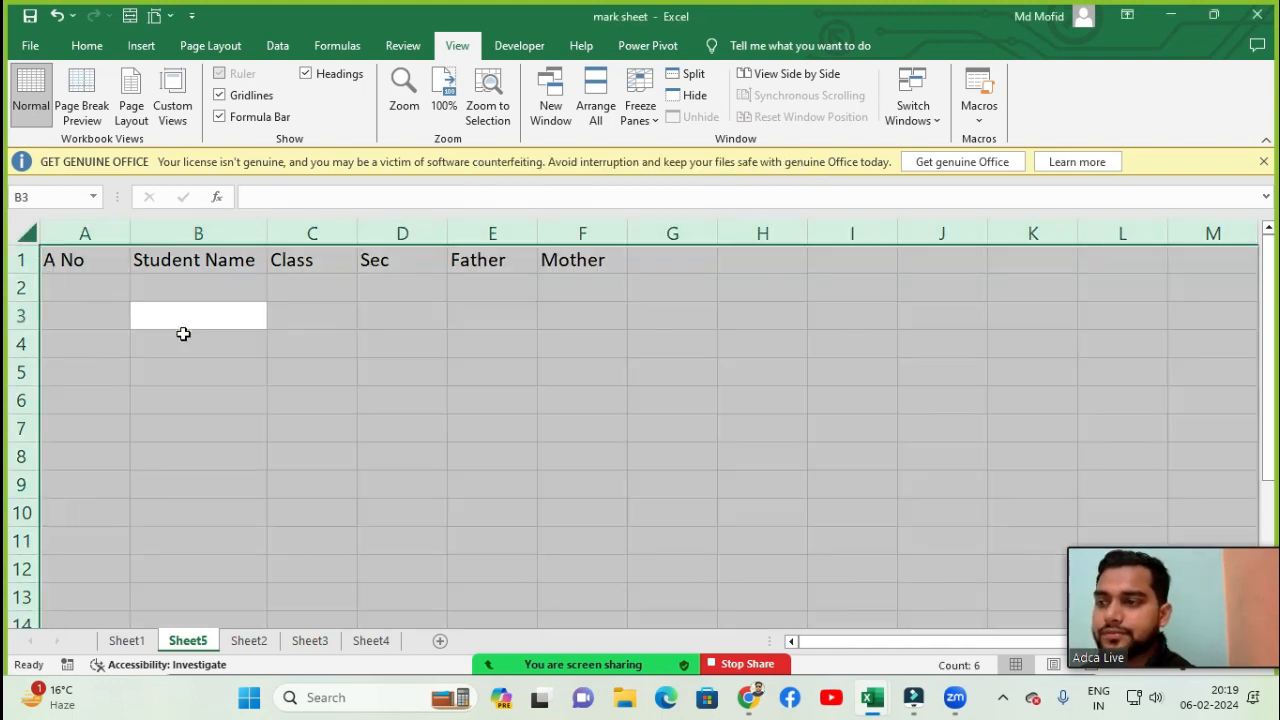
click(232, 364)
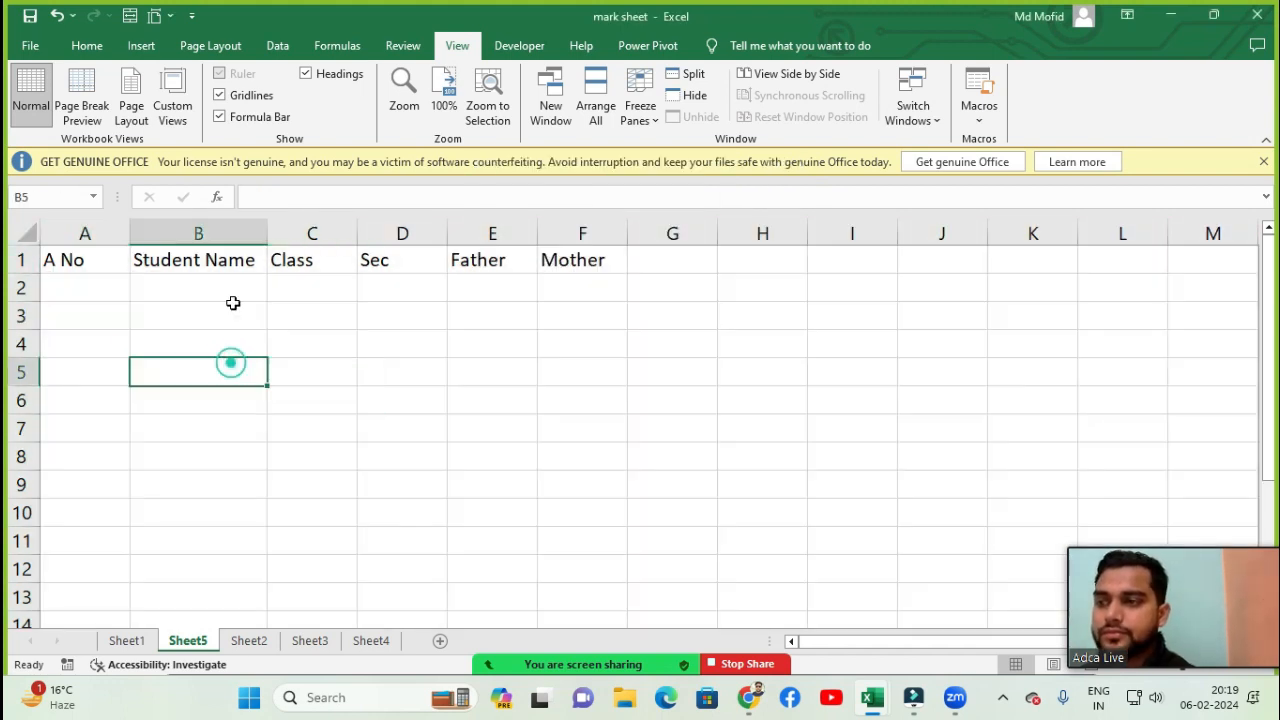
click(233, 306)
drag(88, 261, 588, 309)
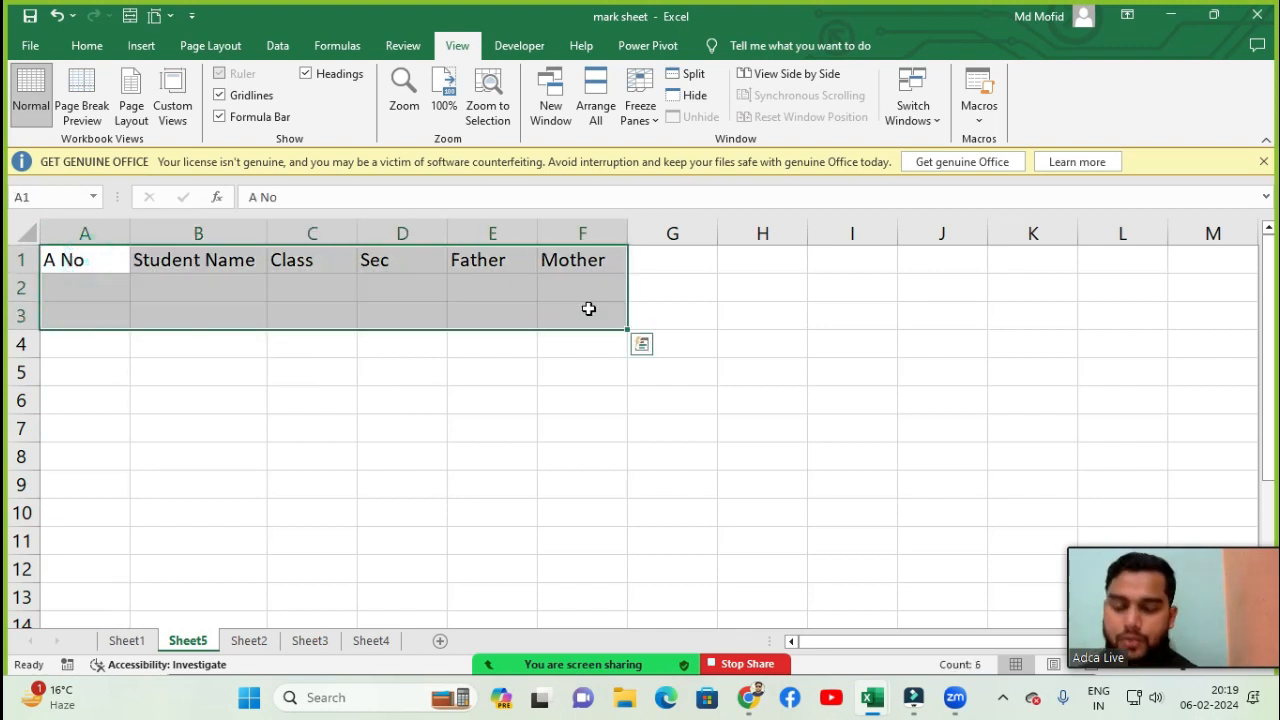
key(Delete)
click(79, 256)
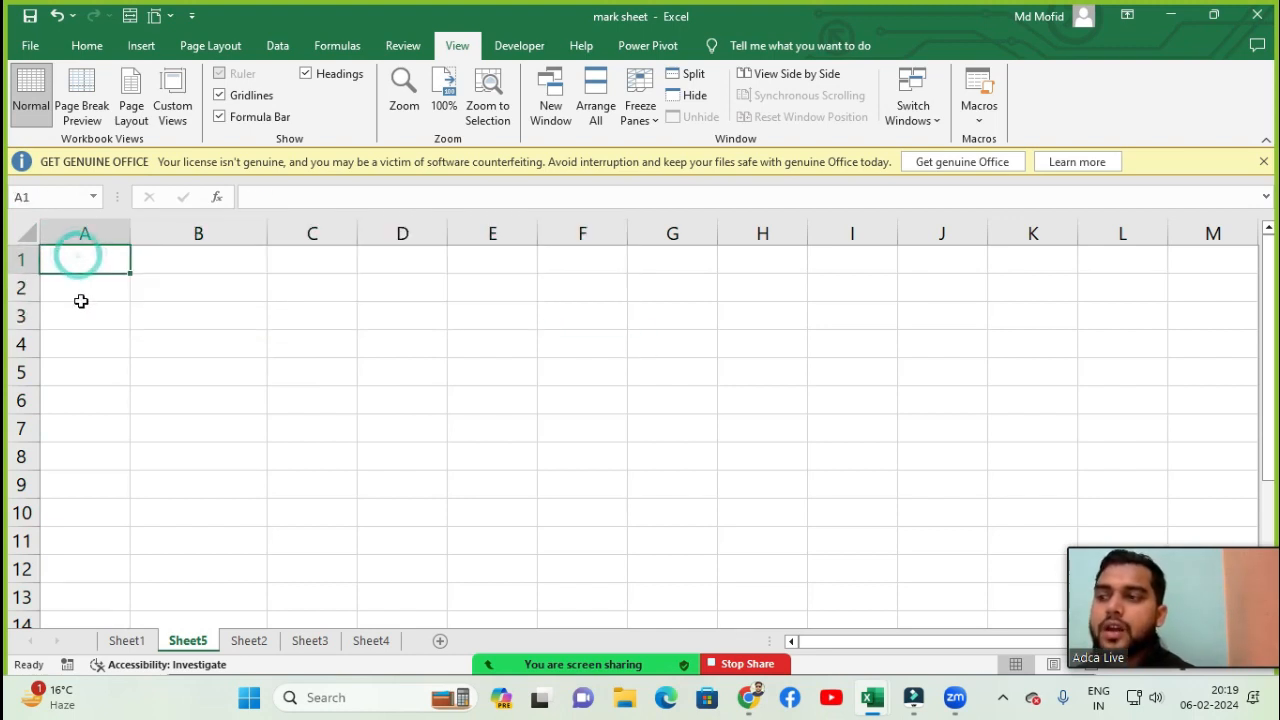
key(Return)
click(89, 252)
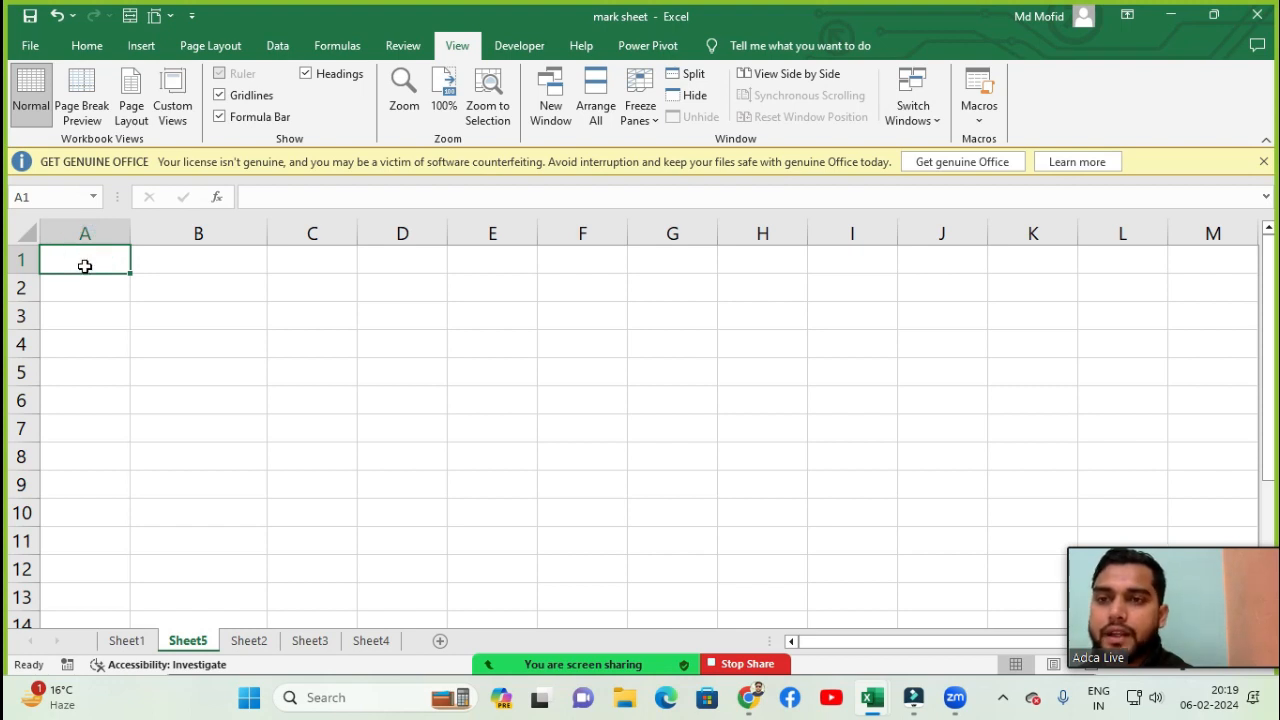
click(86, 280)
click(85, 265)
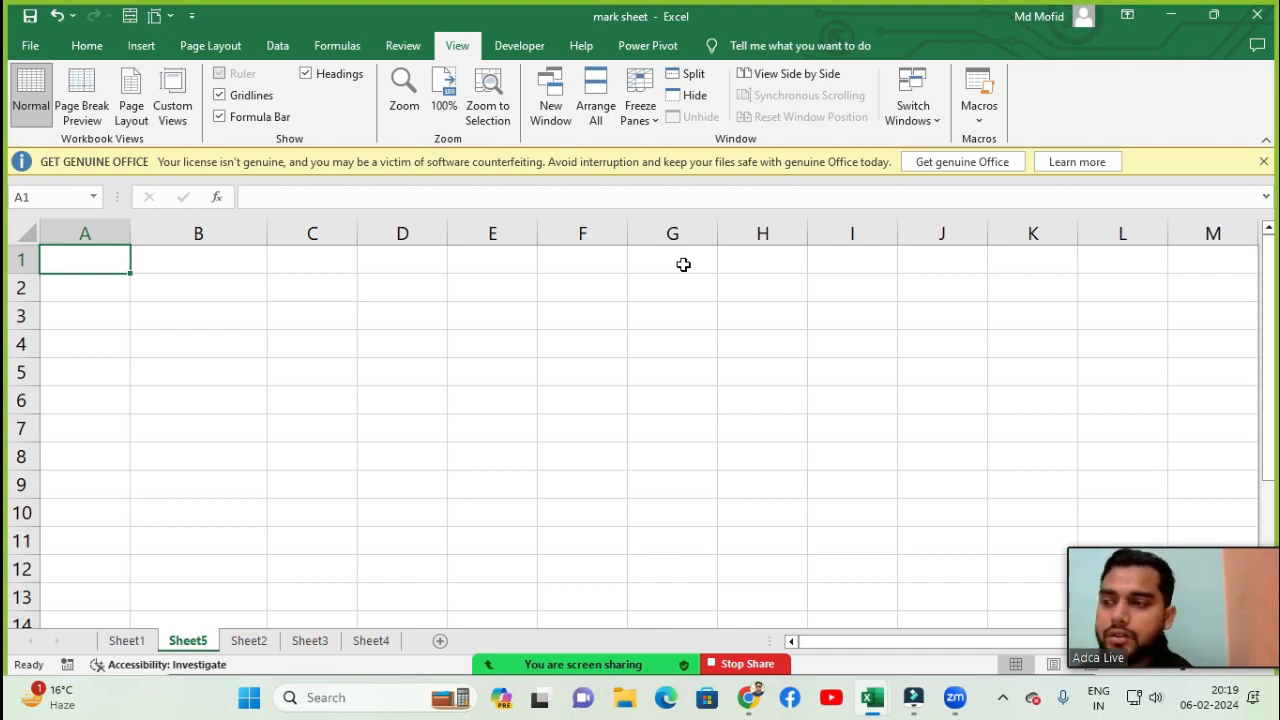
- Enter the headers A No in cell A1 and Student name in cell B1
text(A No)
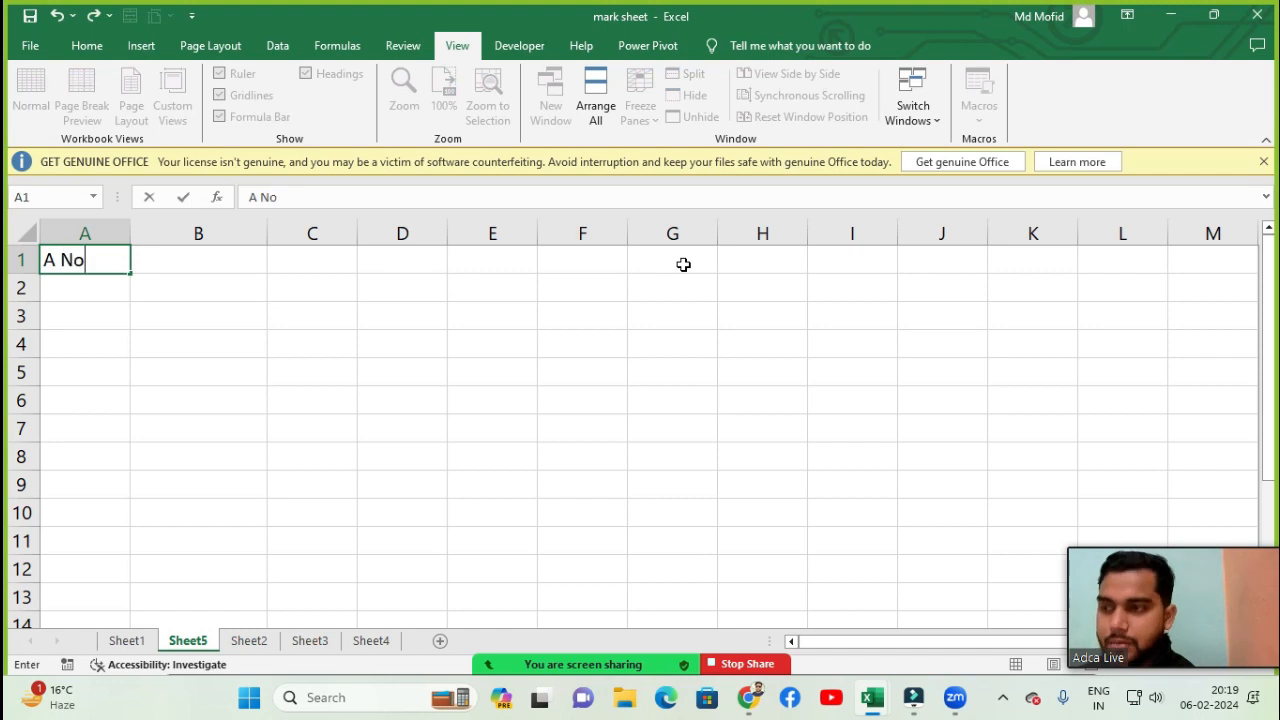
key(Tab)
text(Student)
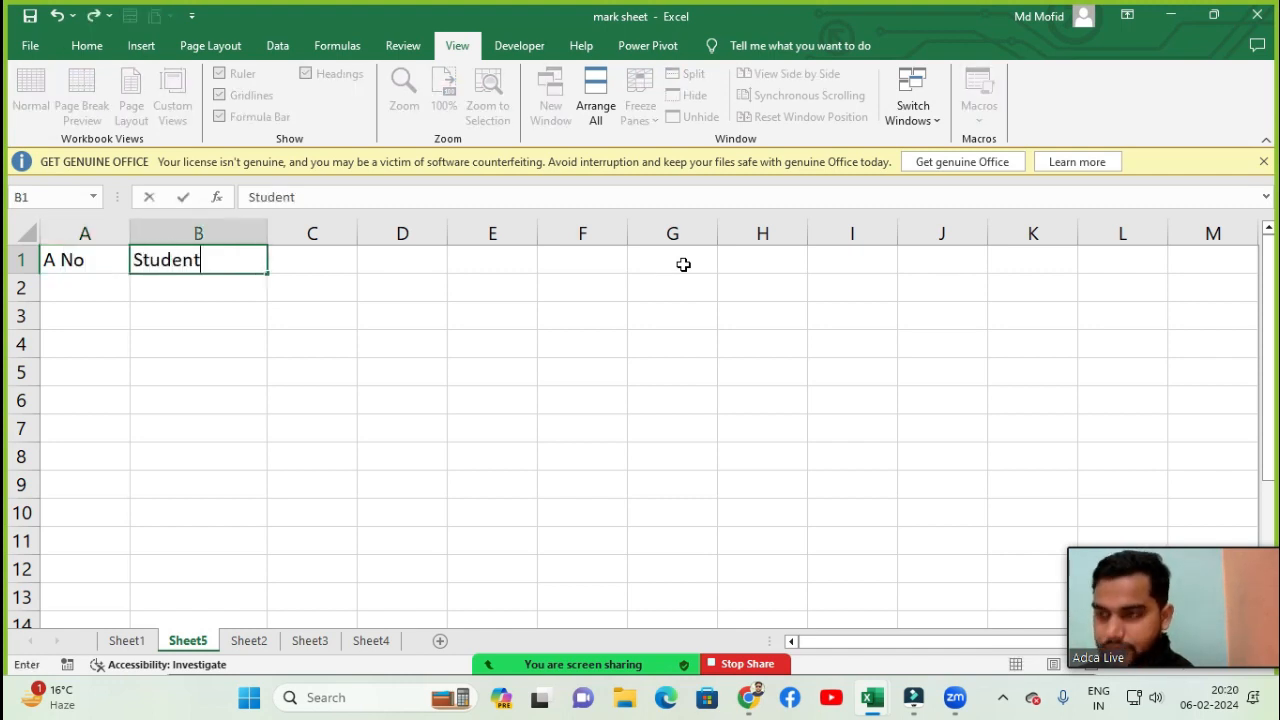
key(Tab)
text(Na)
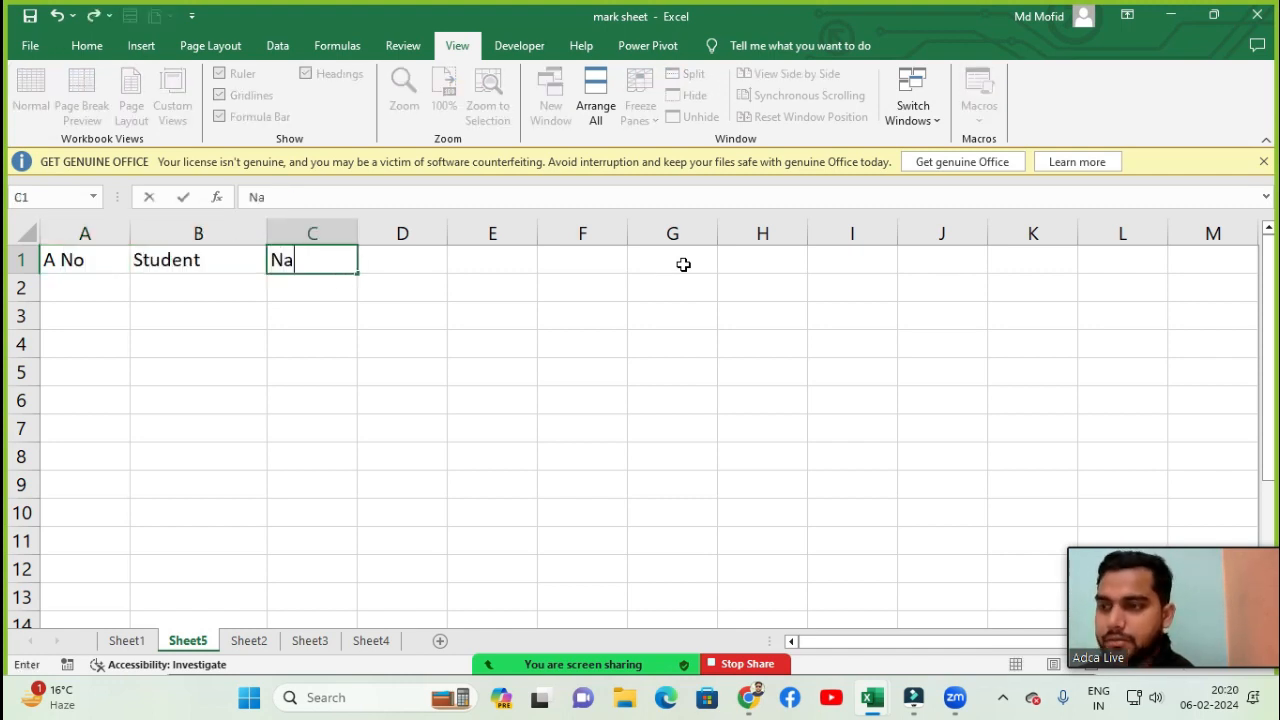
key(Left)
key(F2)
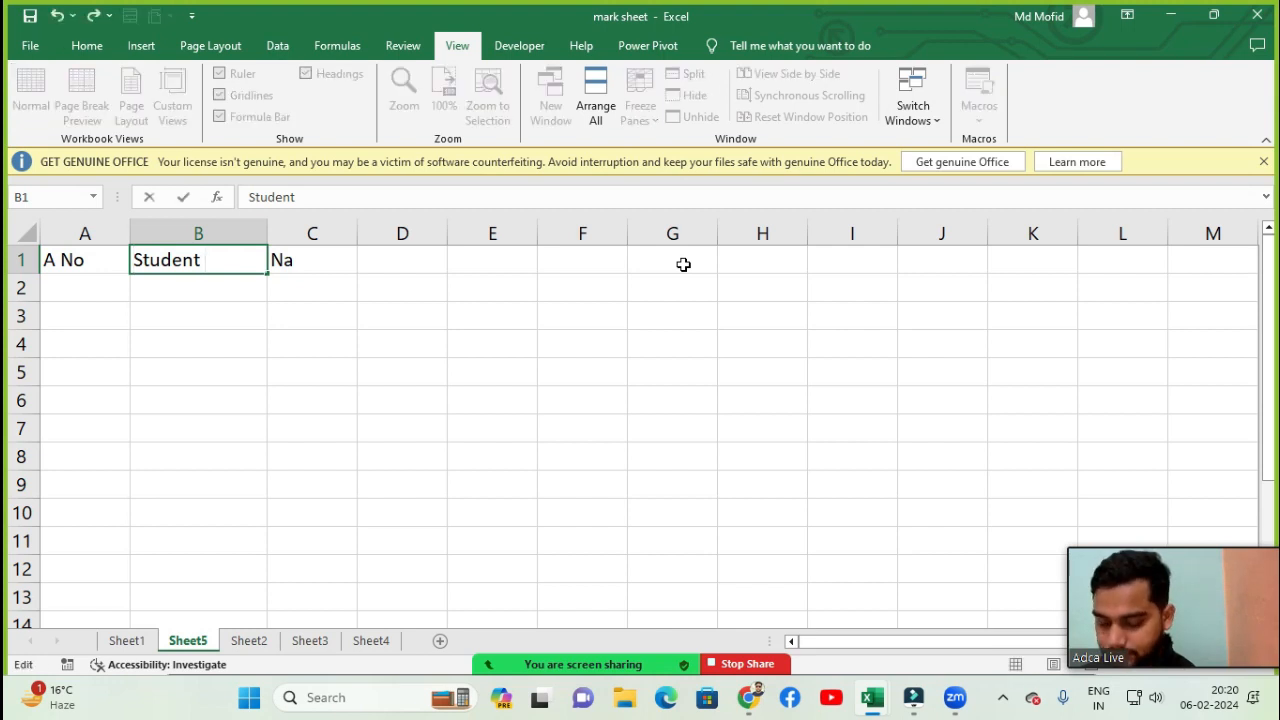
text(name)
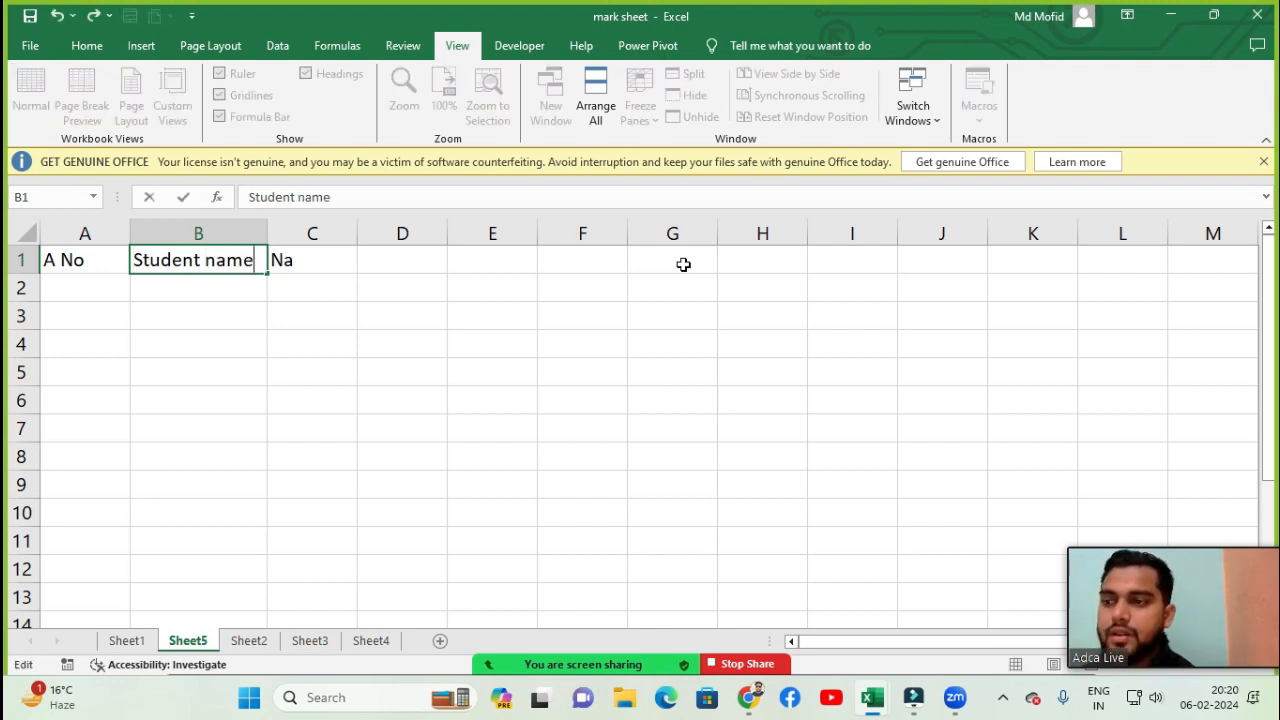
key(Tab)
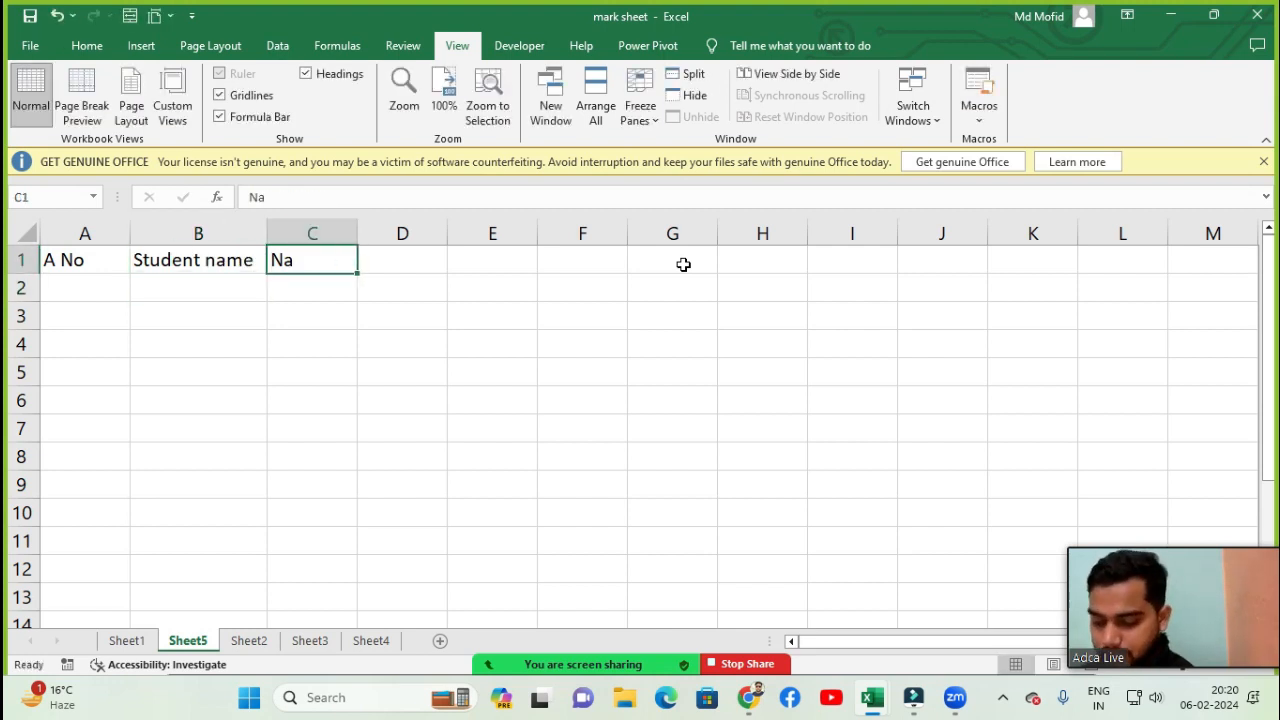
- Enter the headers Father and Mother in cells C1 and D1
text(Father)
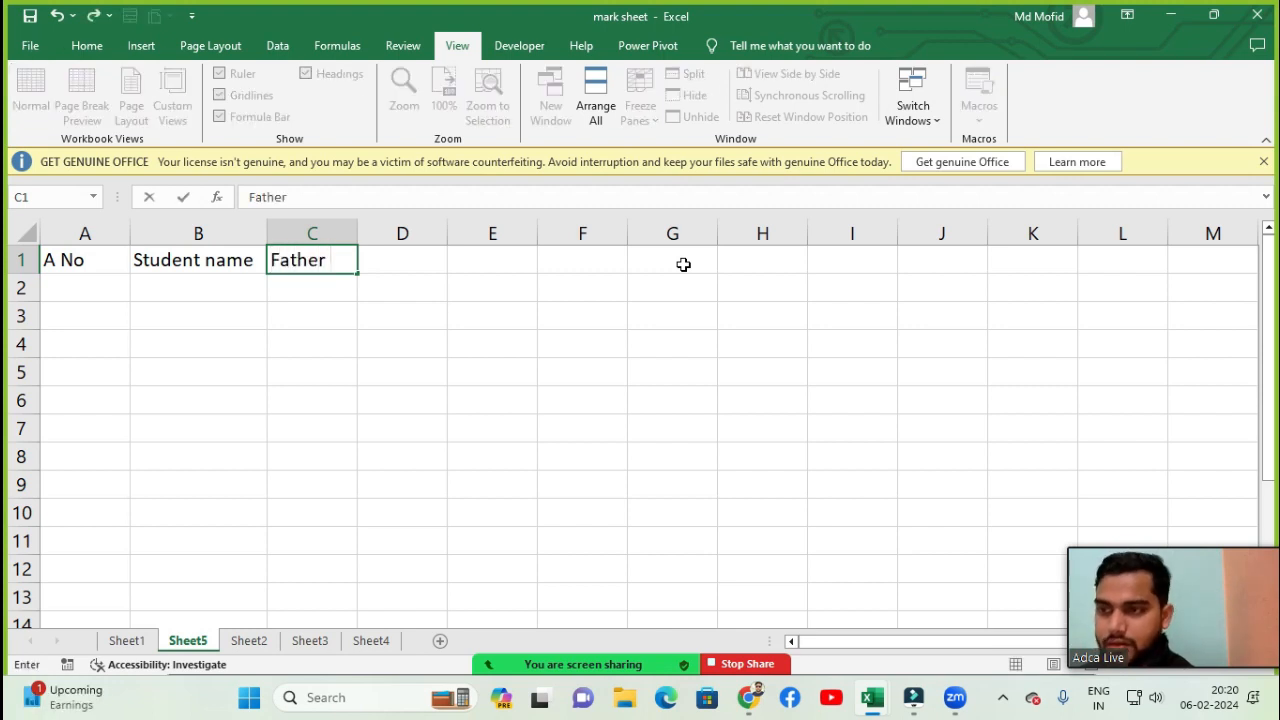
key(Tab)
text(Mo)
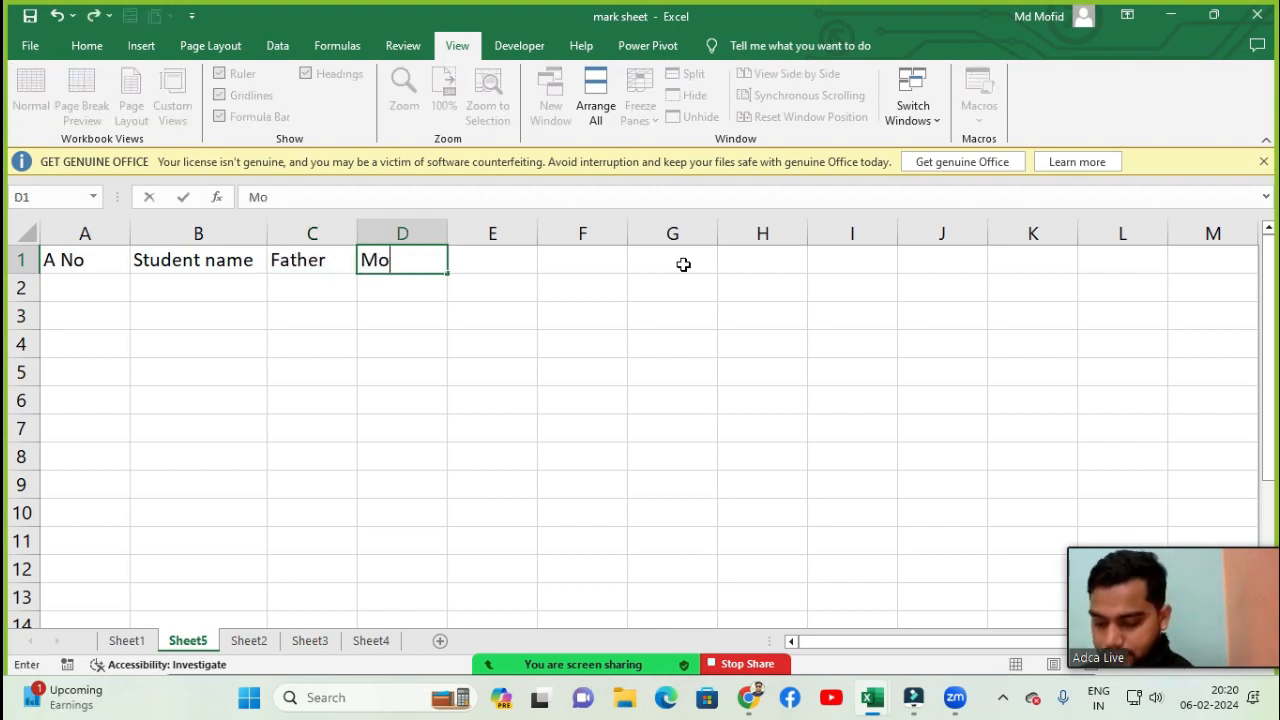
text(ther)
key(Tab)
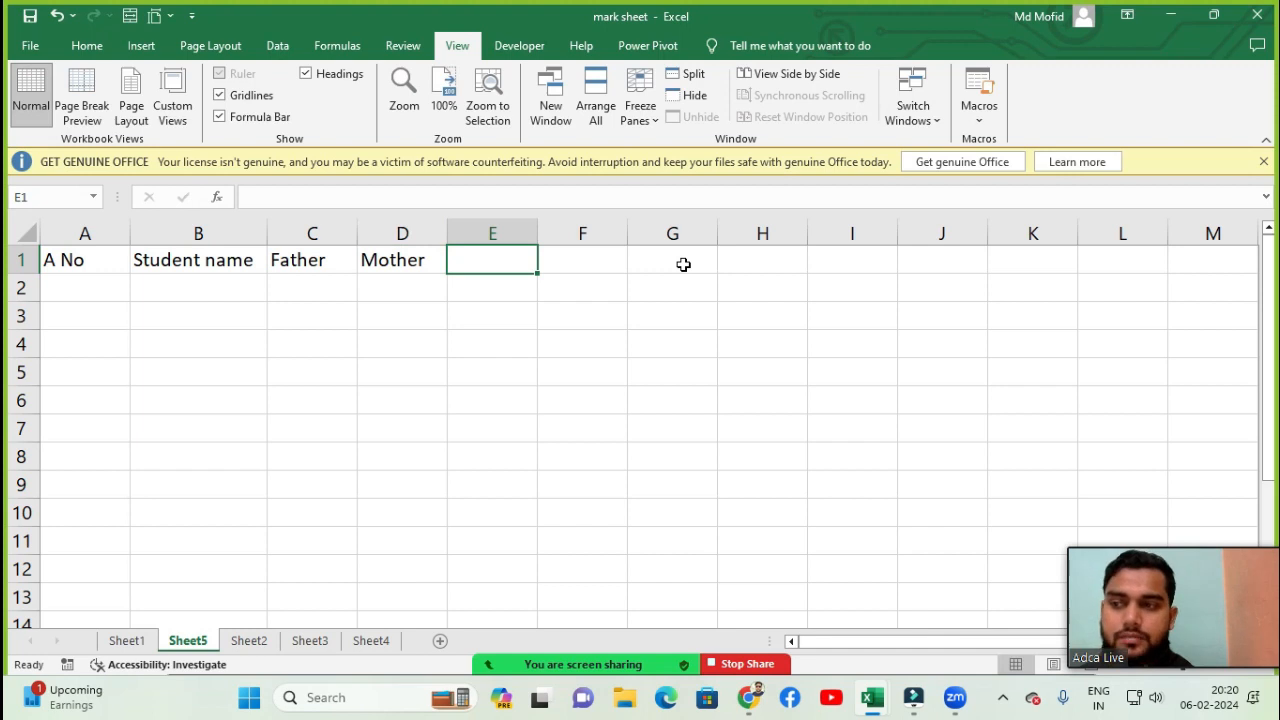
- Edit cells C1 and D1 to read Father name and Mother name
key(Left)
key(Left)
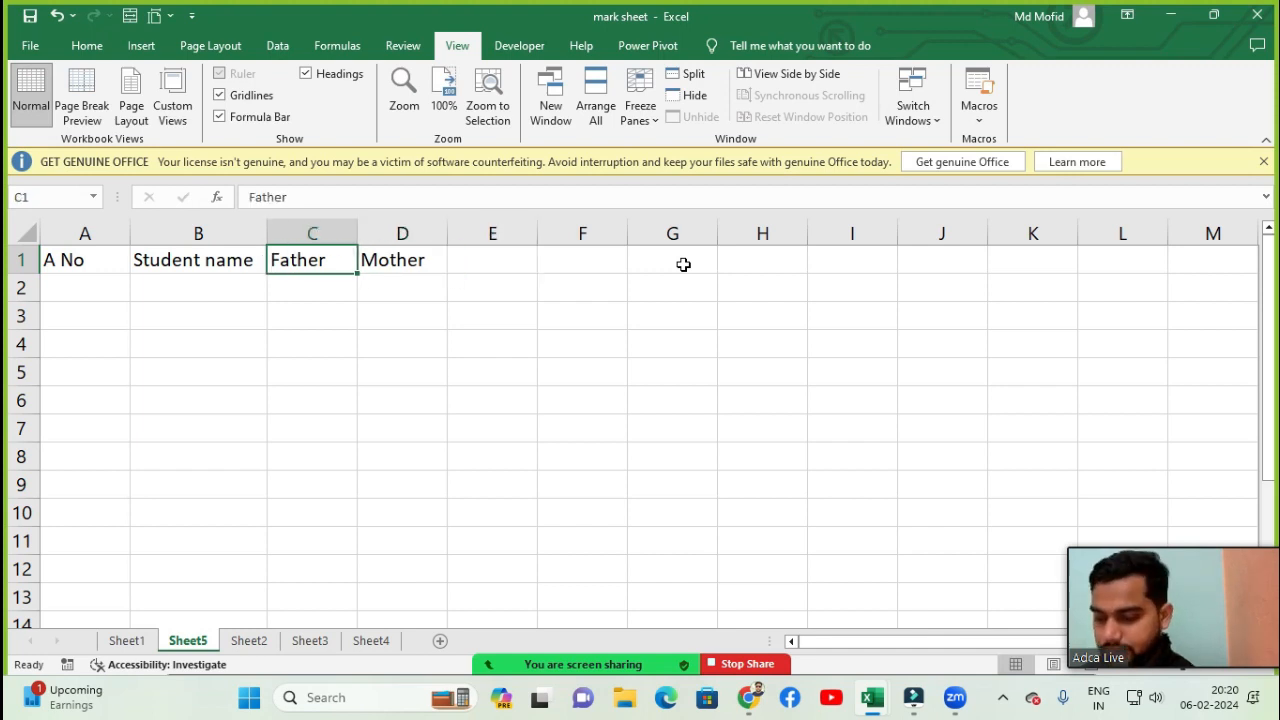
key(F2)
text(name)
key(Tab)
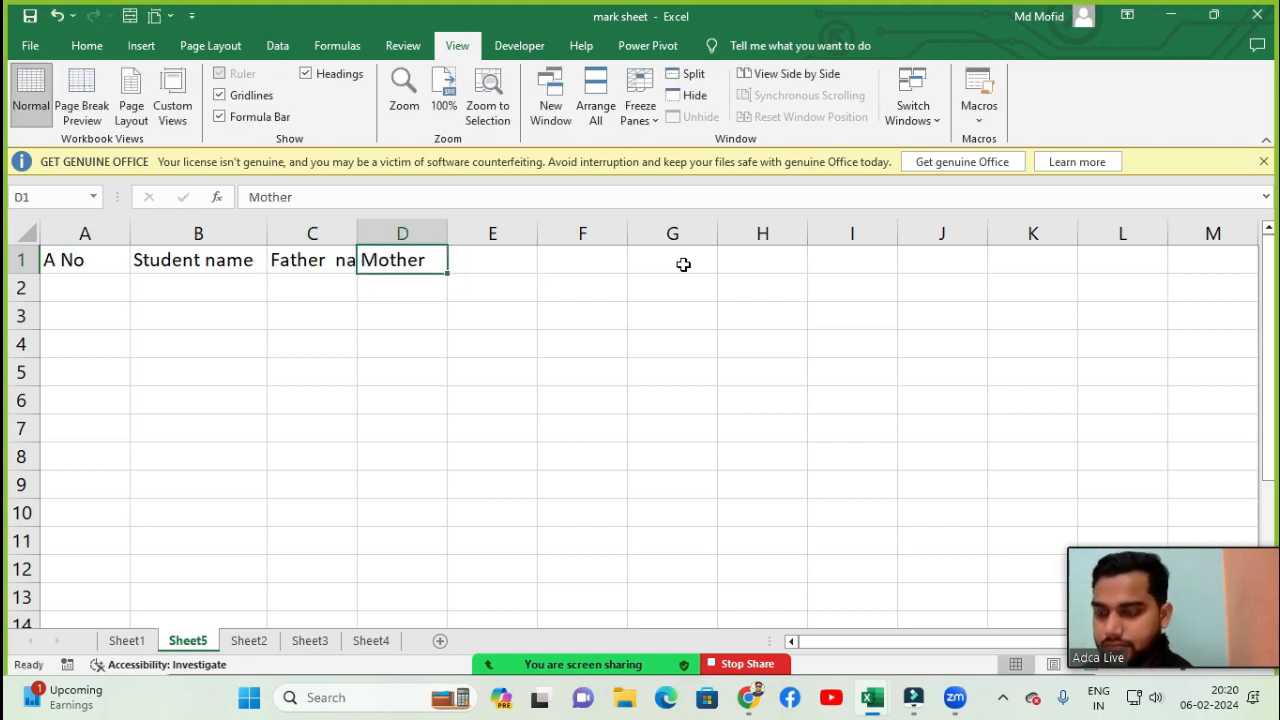
key(F2)
text(name)
key(BackSpace)
key(BackSpace)
key(BackSpace)
key(BackSpace)
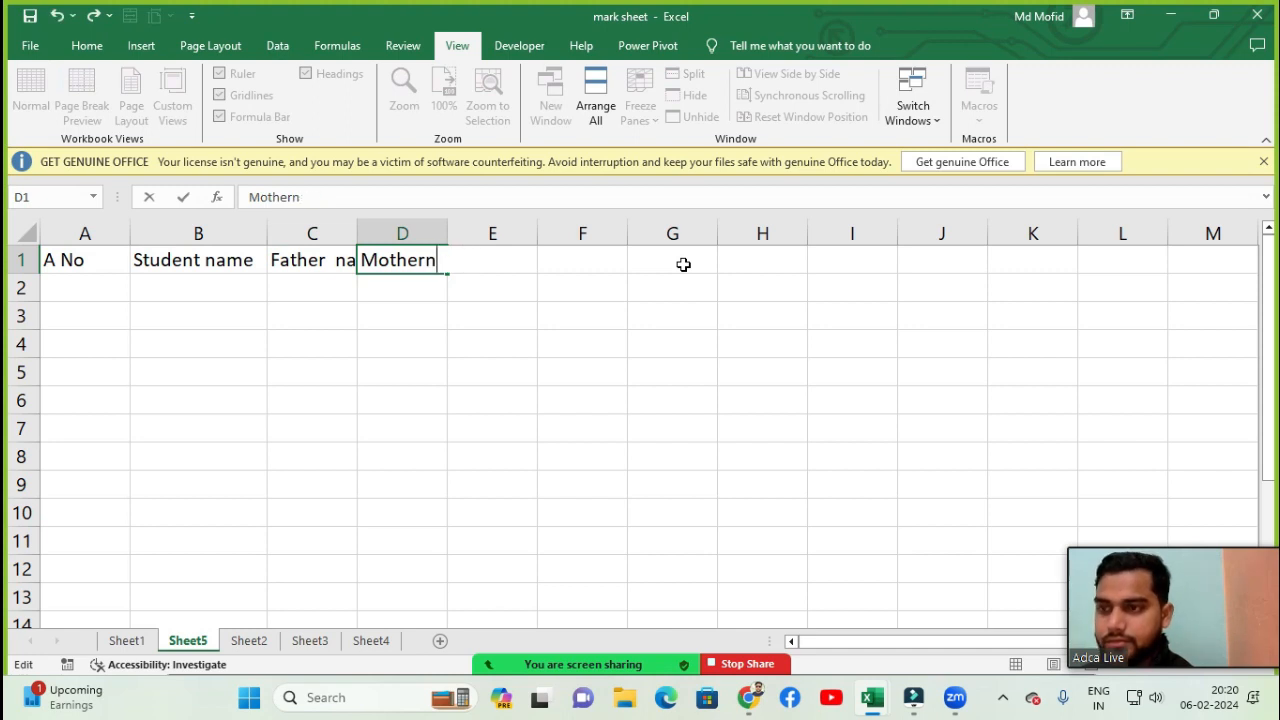
text(nmae)
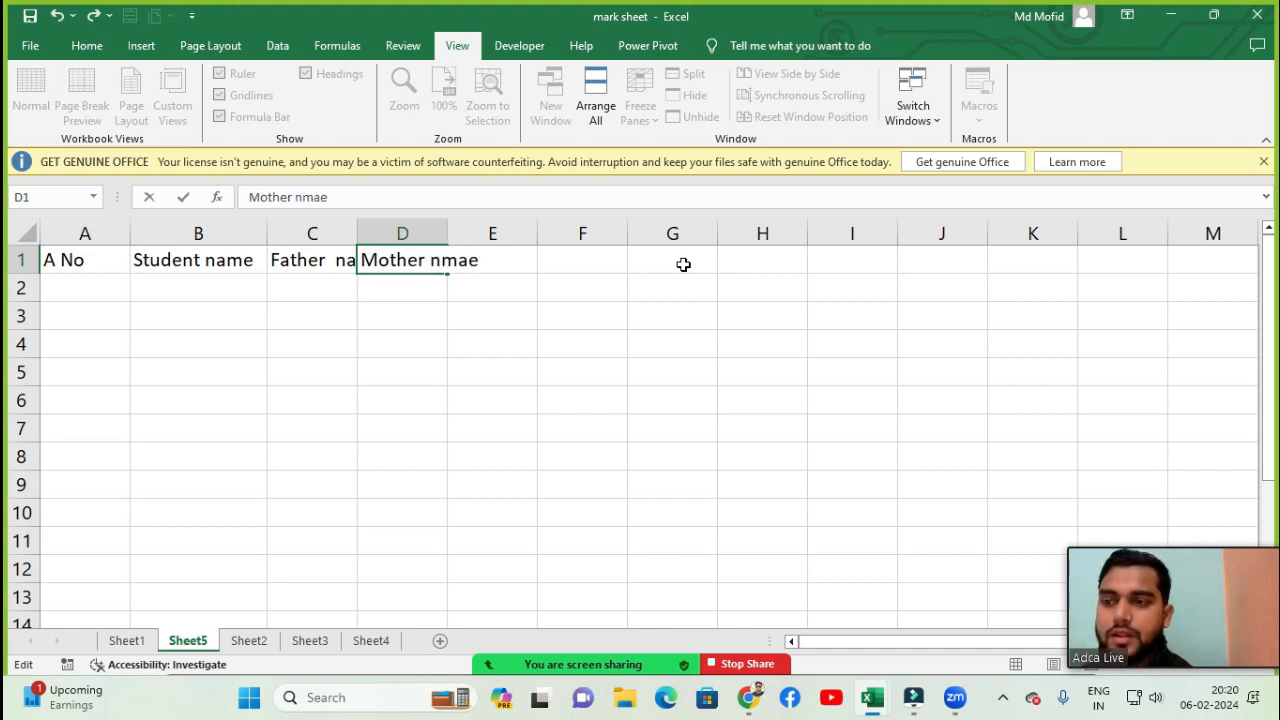
key(BackSpace)
key(BackSpace)
key(BackSpace)
key(BackSpace)
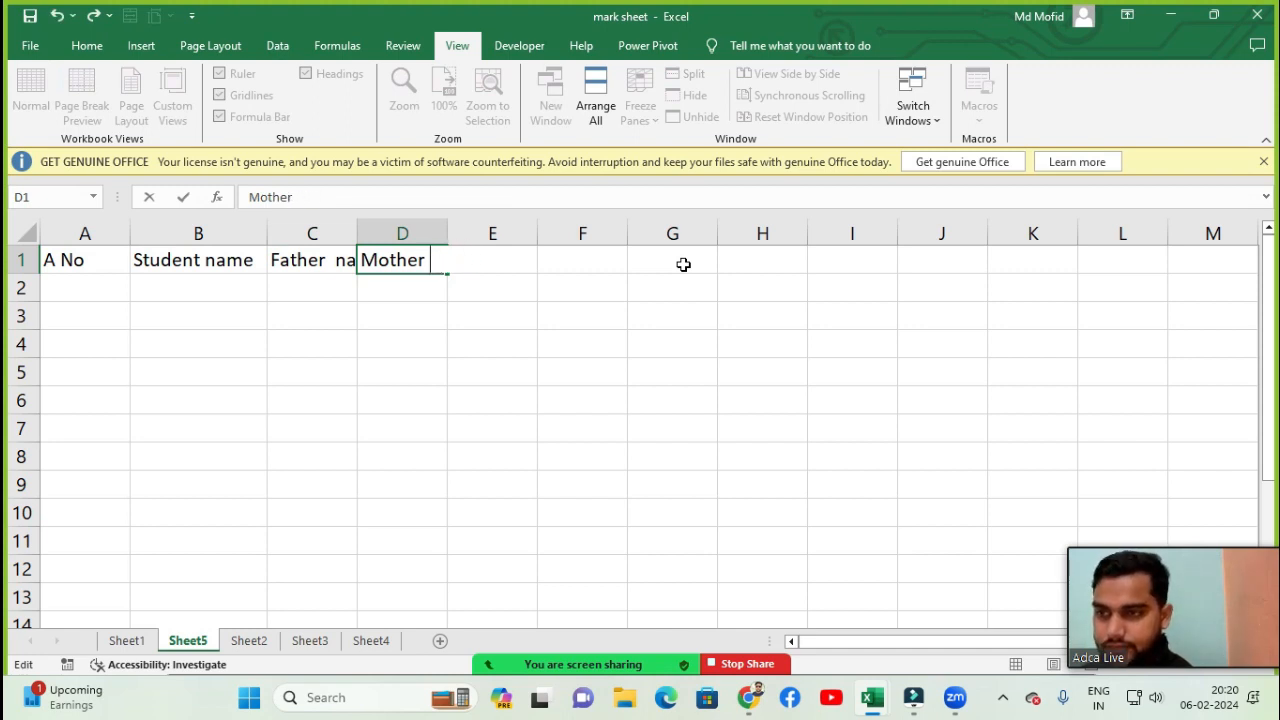
text(name)
key(Tab)
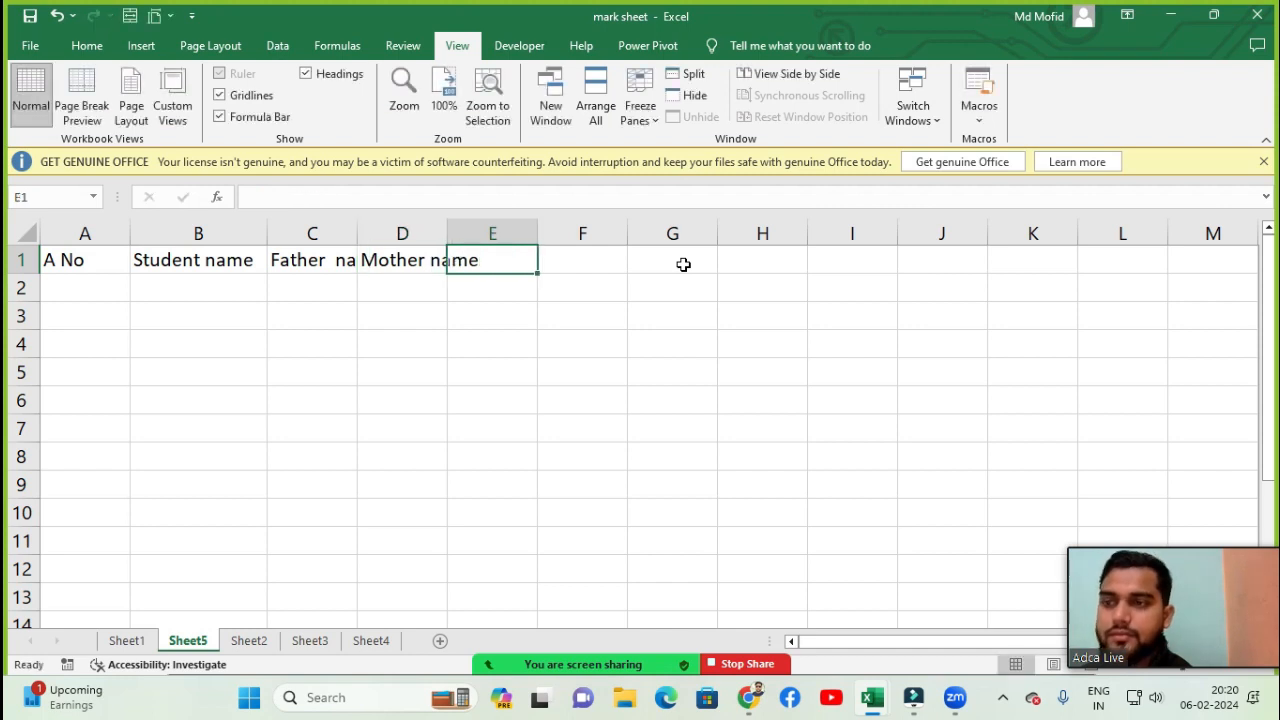
- AutoFit the widths of the Father name and Mother name columns
key(Left)
key(alt+o)
key(c)
key(a)
key(Left)
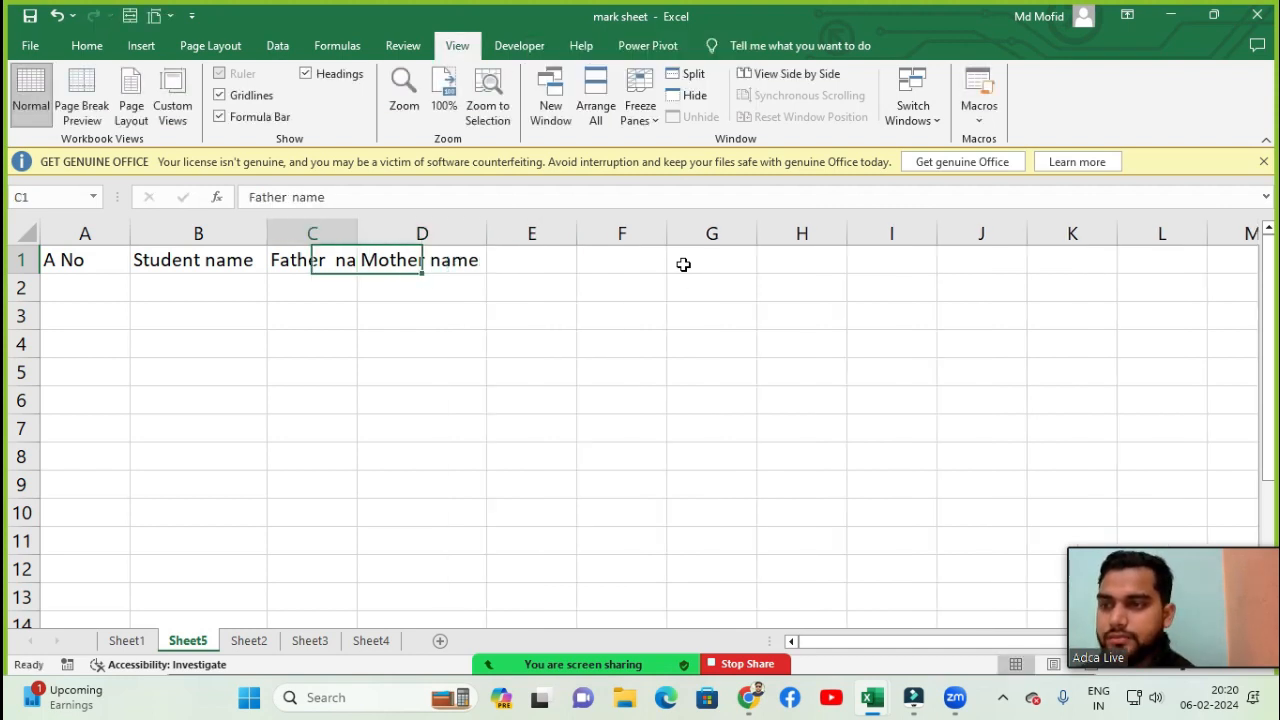
key(alt)
key(a)
key(o)
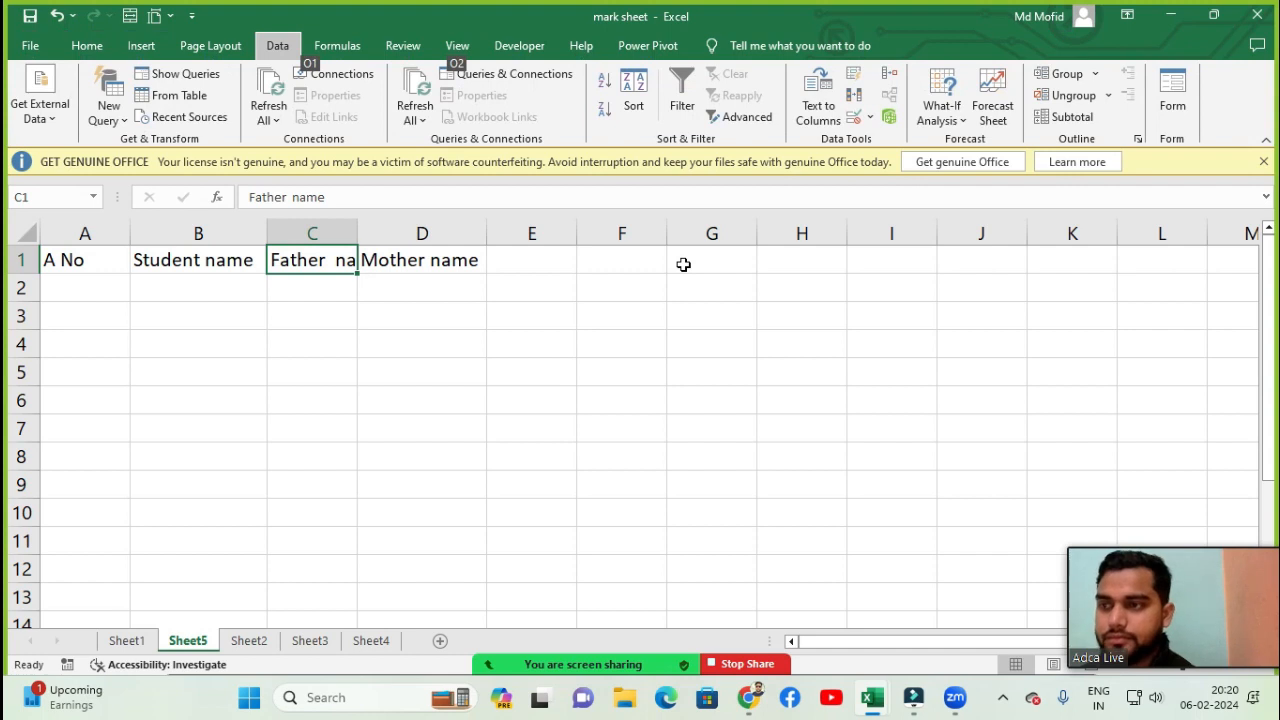
key(BackSpace)
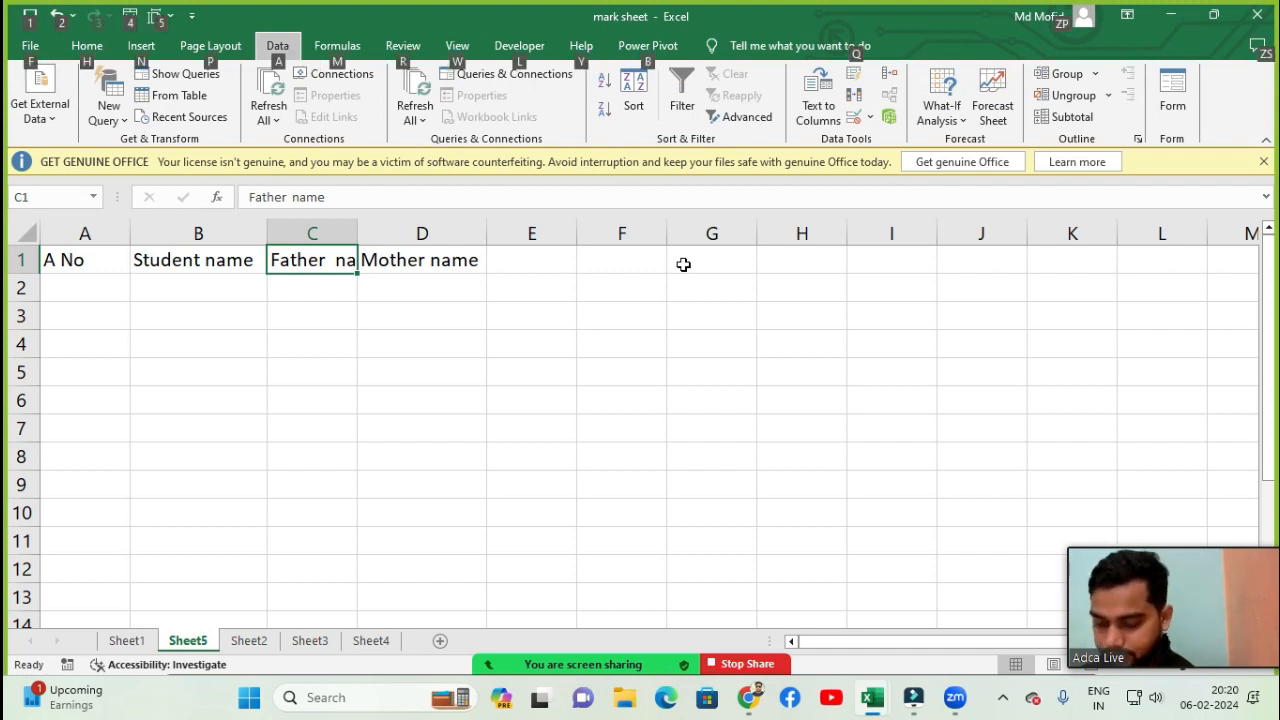
key(Escape)
key(alt+o)
key(c)
key(a)
key(Right)
key(alt+o)
key(c)
key(a)
key(Right)
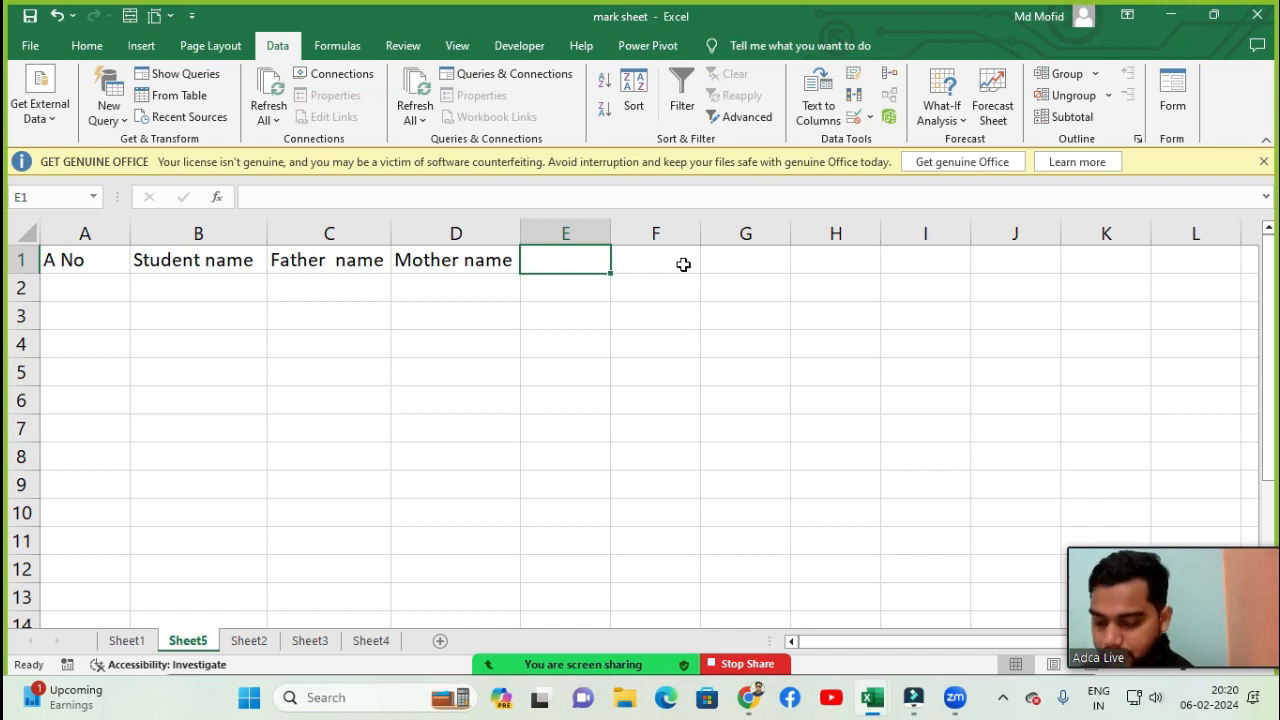
- Enter the headers Class, Sec and Phone No in cells E1, F1 and G1
text(Class)
click(683, 264)
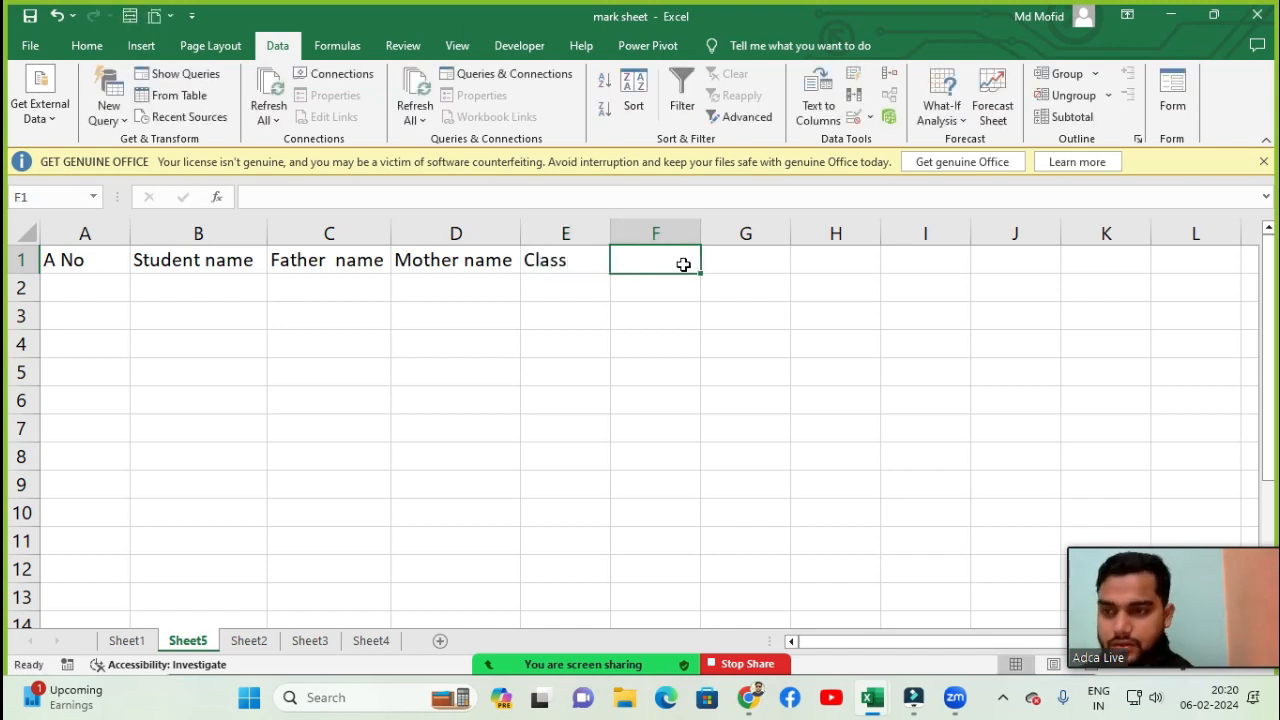
text(Sec)
key(Tab)
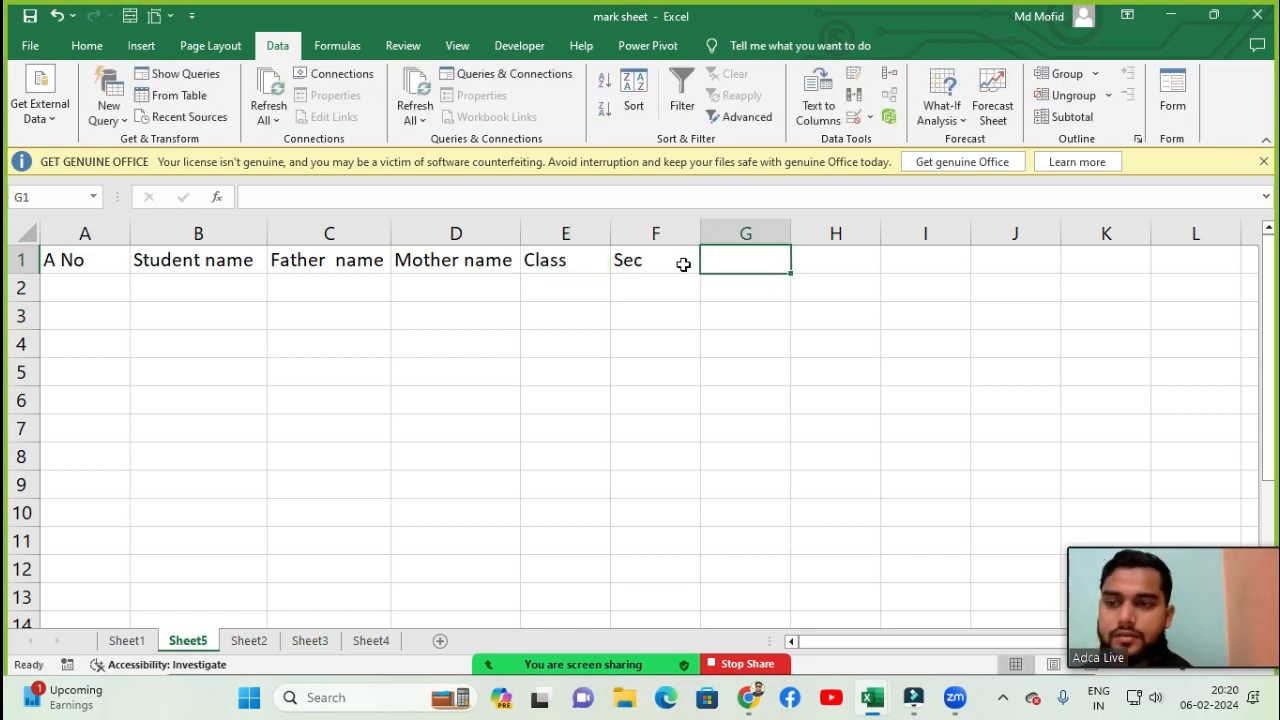
text(Ph)
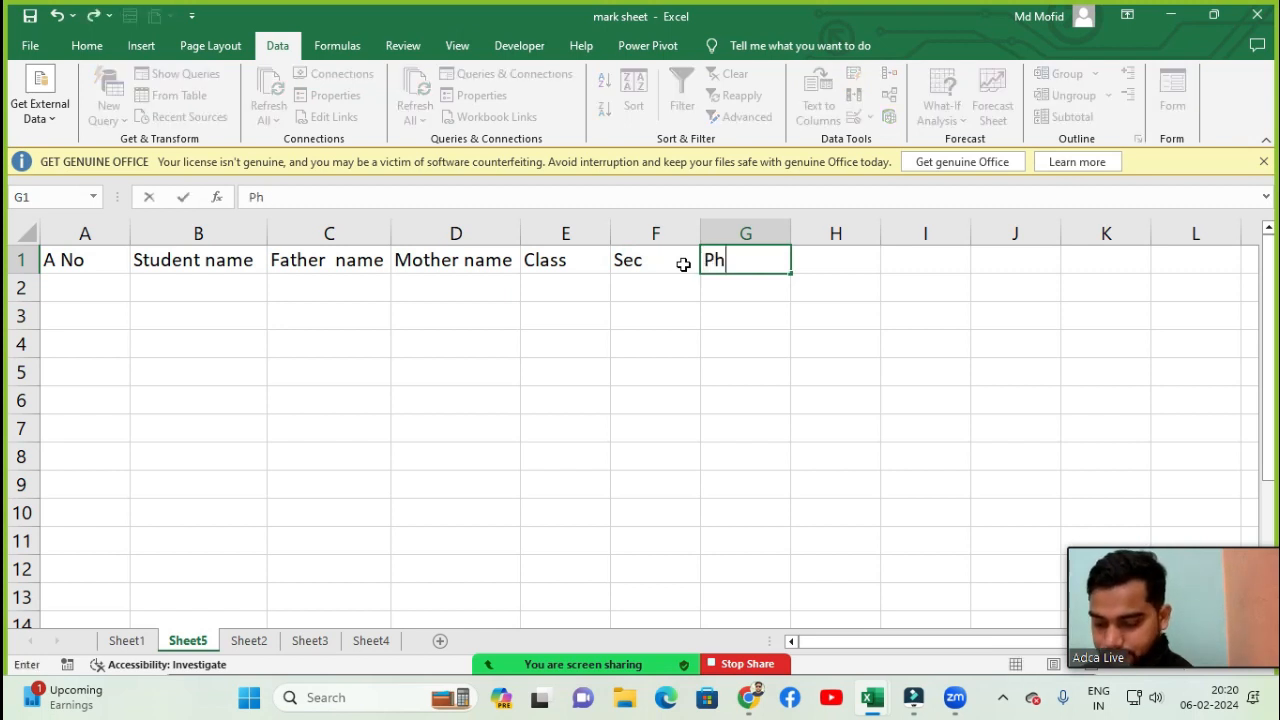
text(one No)
key(Tab)
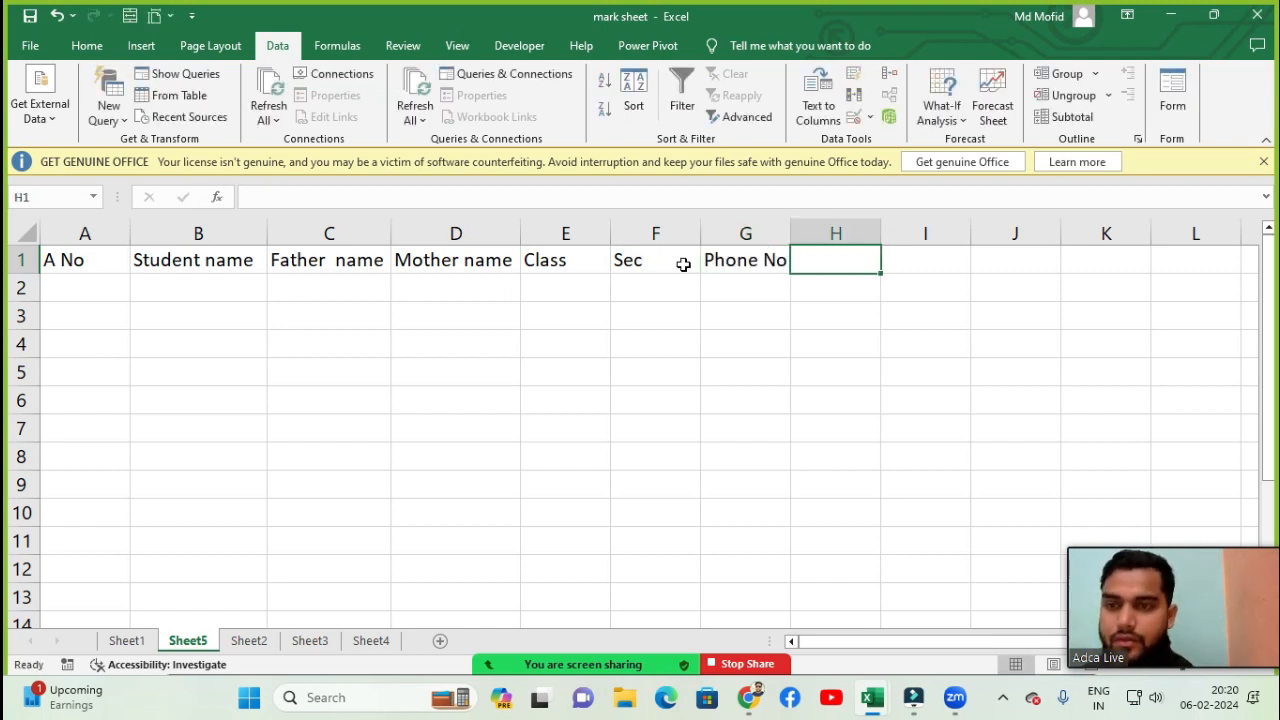
- Enter the header Address in cell H1
text(Address)
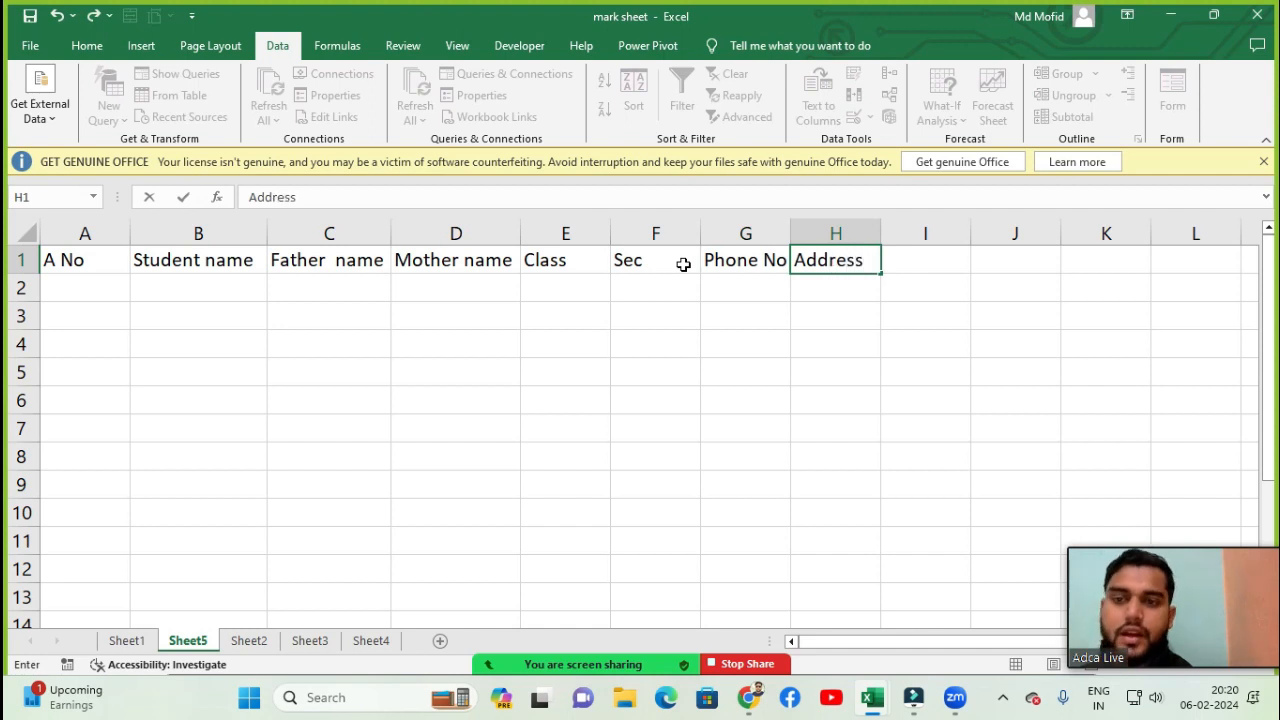
key(Return)
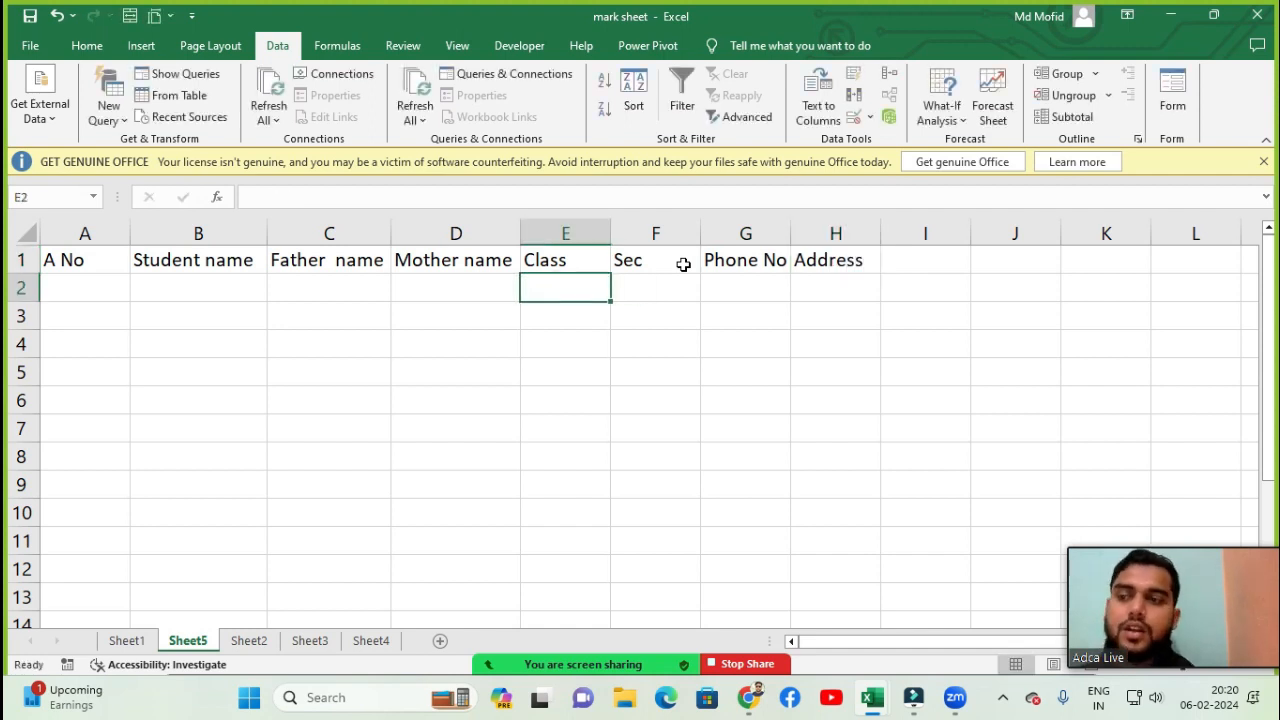
key(Up)
key(Left)
key(Home)
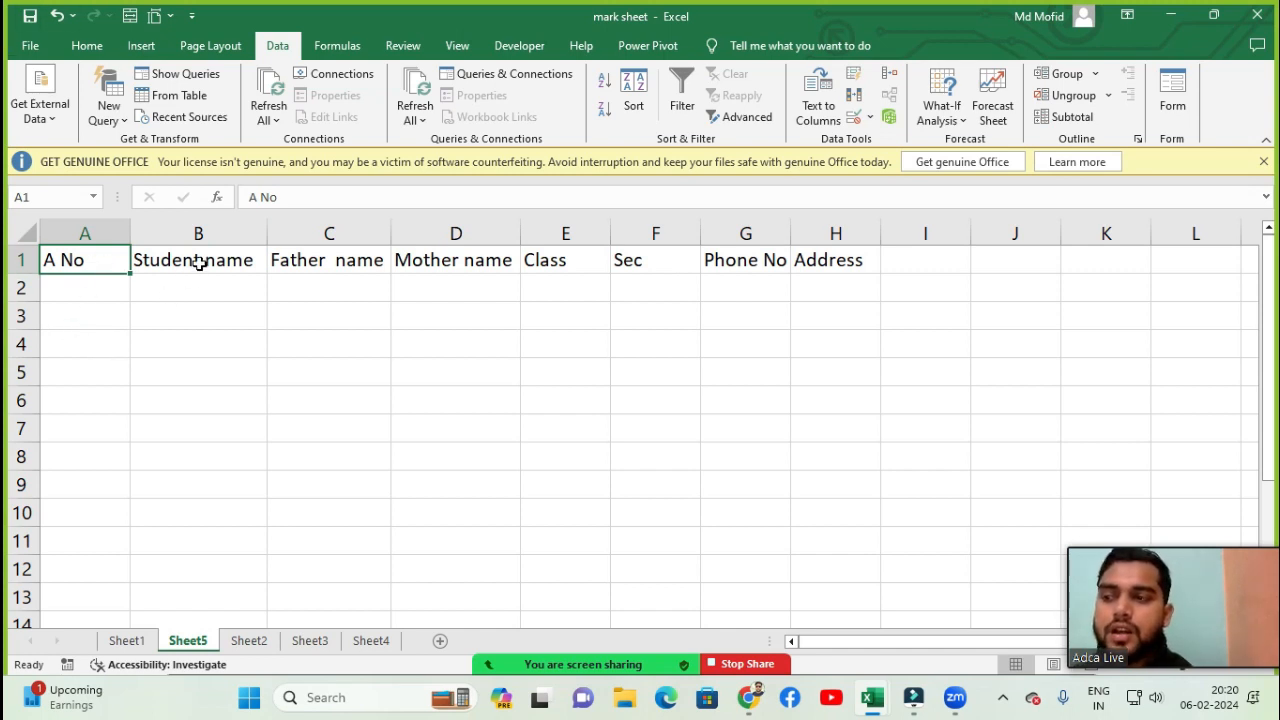
drag(200, 260, 196, 292)
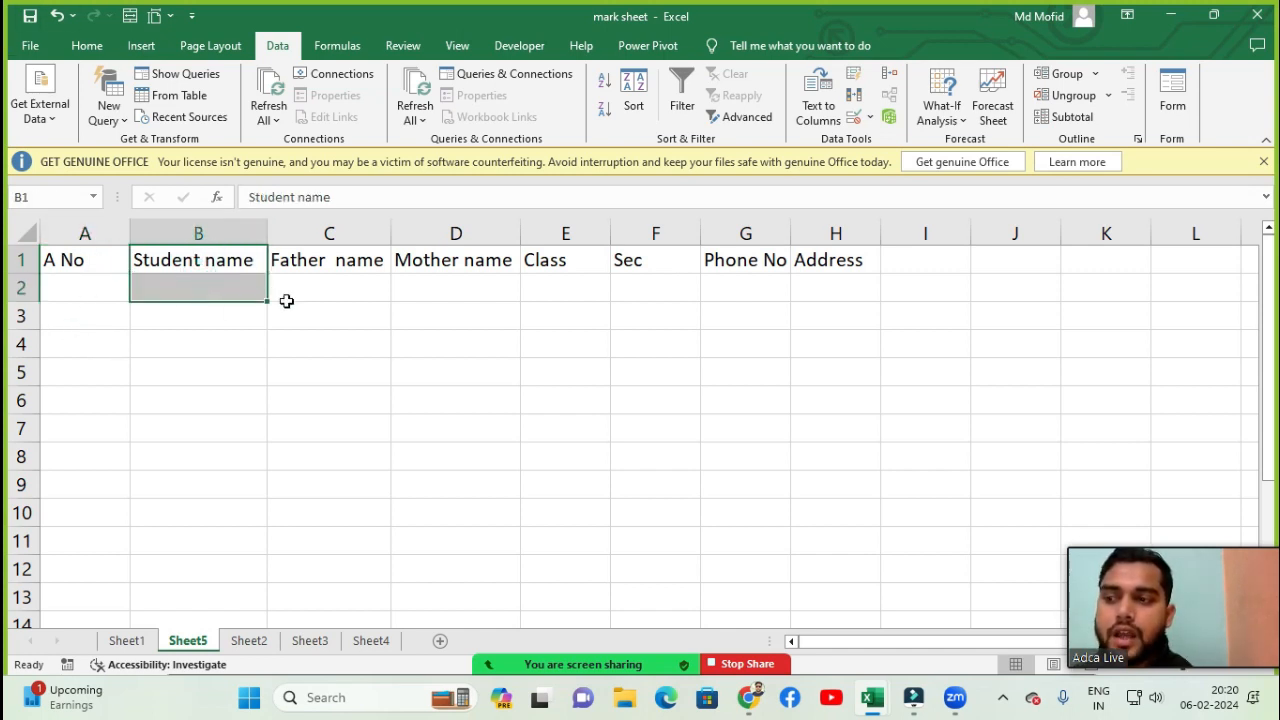
- Remove the extra space between the words in the Father name header in C1
double_click(329, 262)
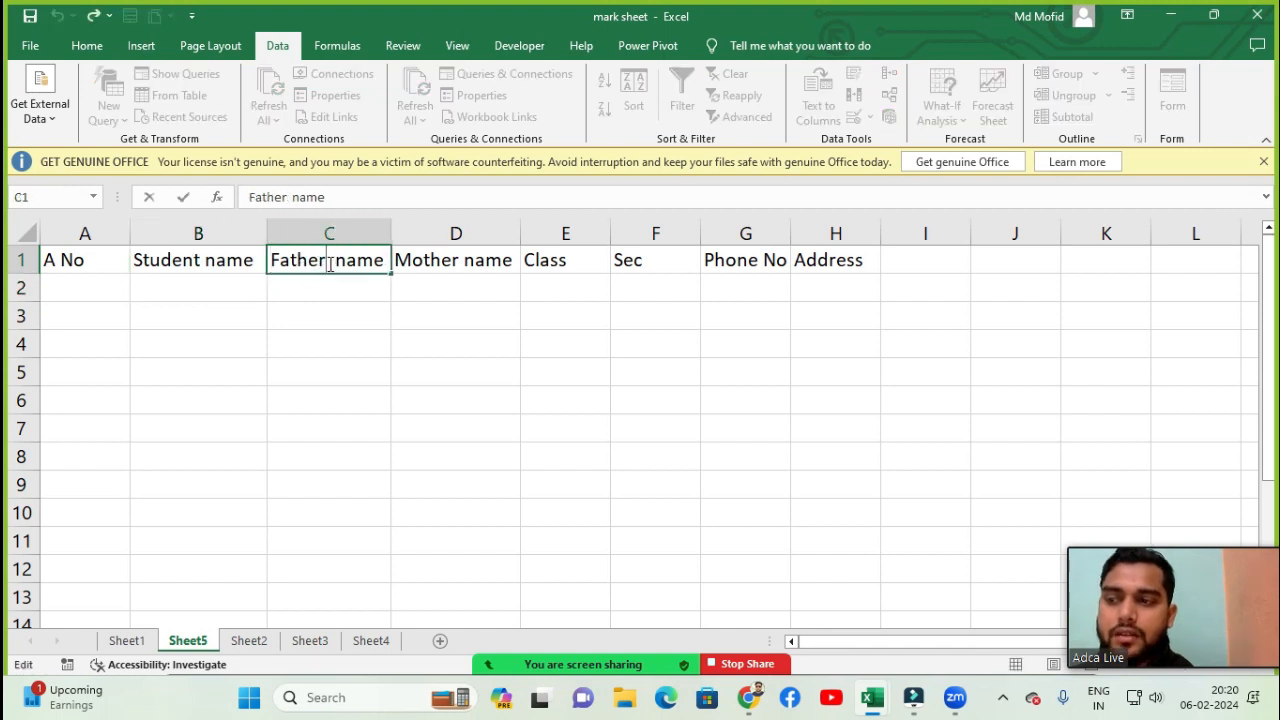
key(BackSpace)
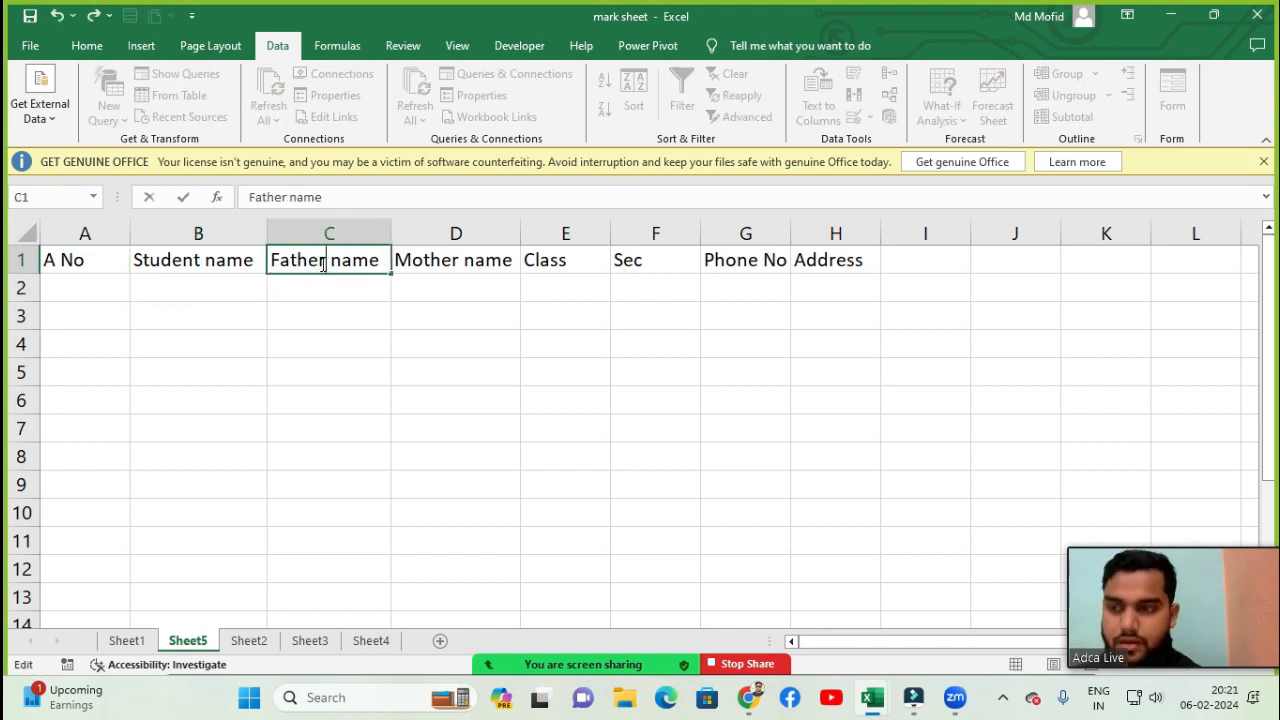
click(396, 311)
key(Up)
key(Up)
key(Left)
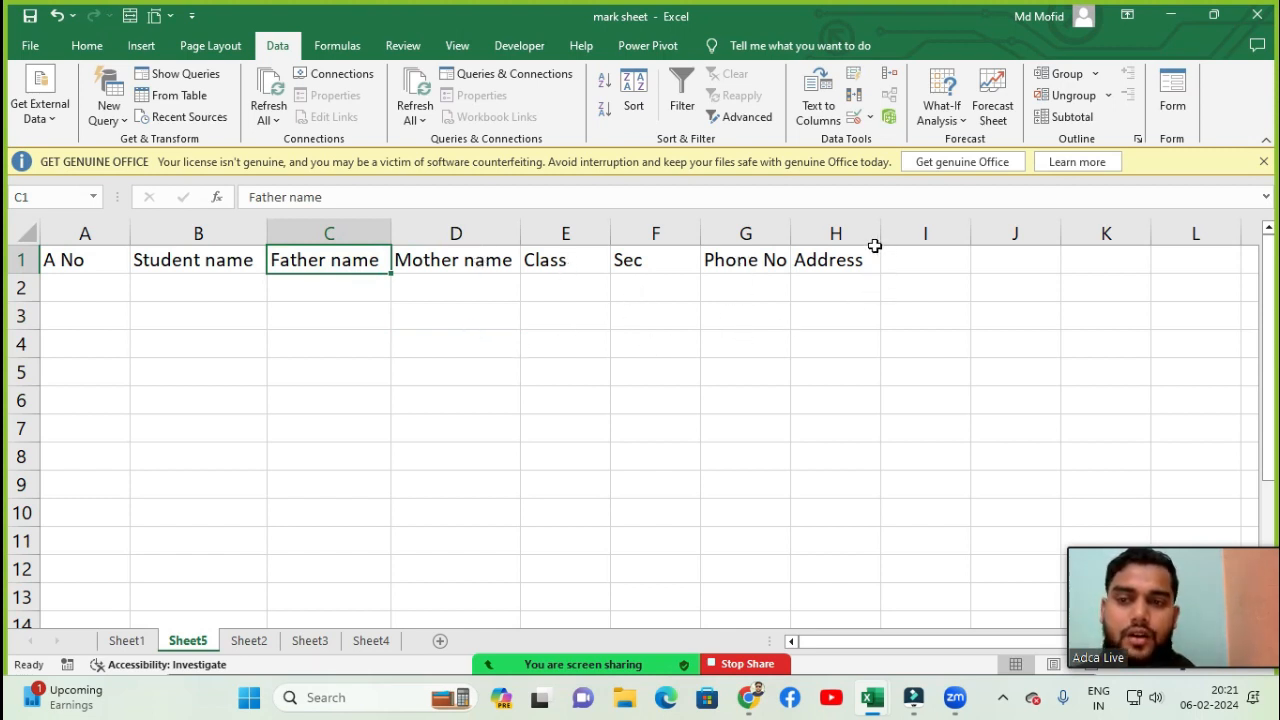
- Apply all borders to the table range A1:H10
click(136, 350)
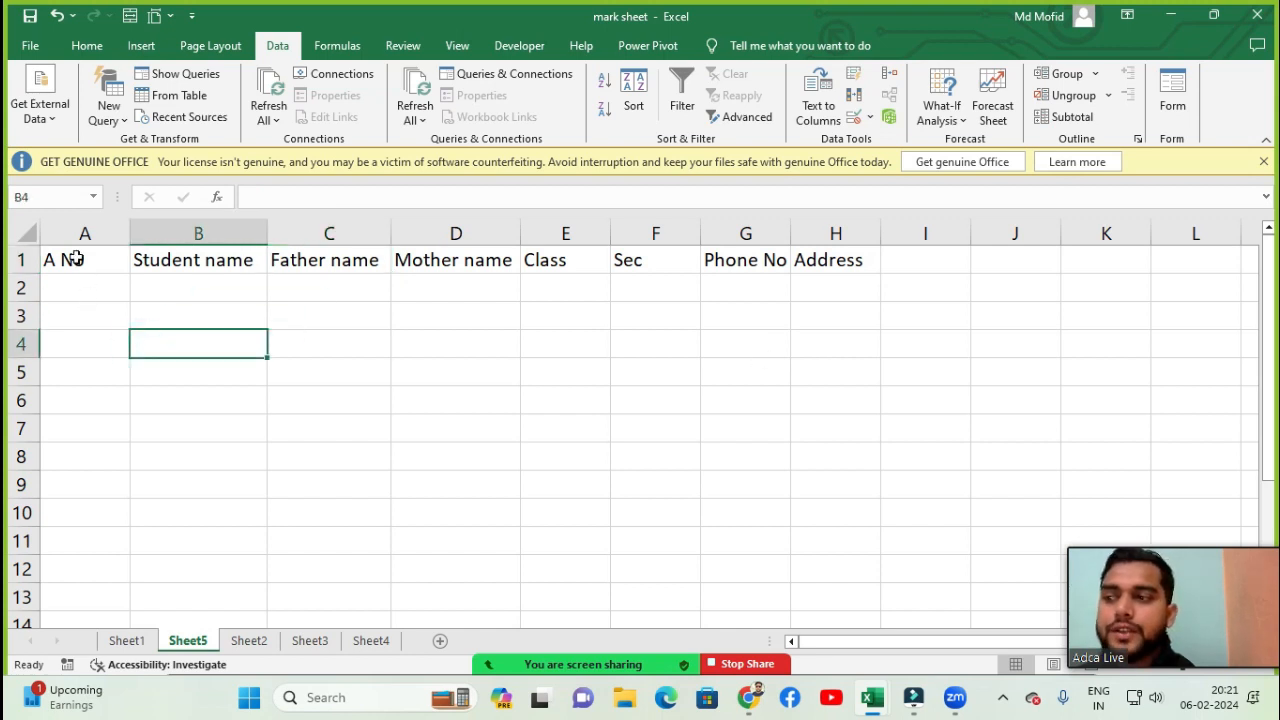
drag(77, 259, 812, 512)
key(alt+h)
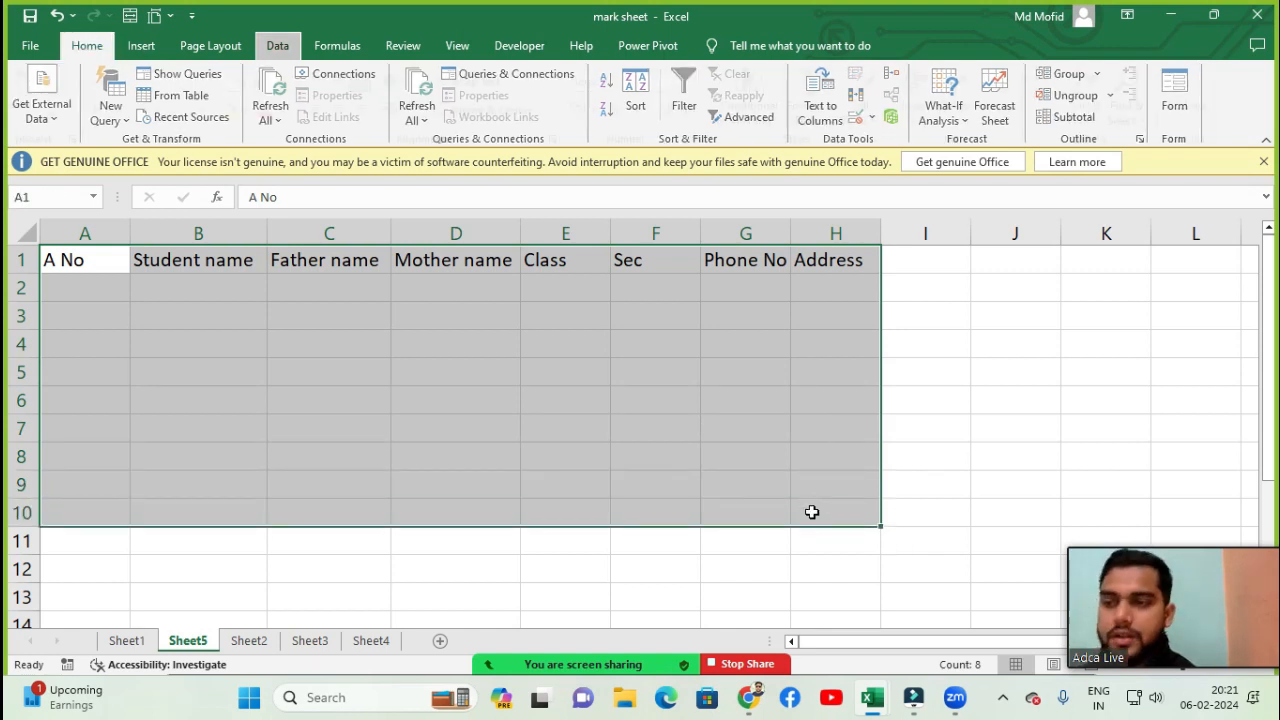
key(b)
key(a)
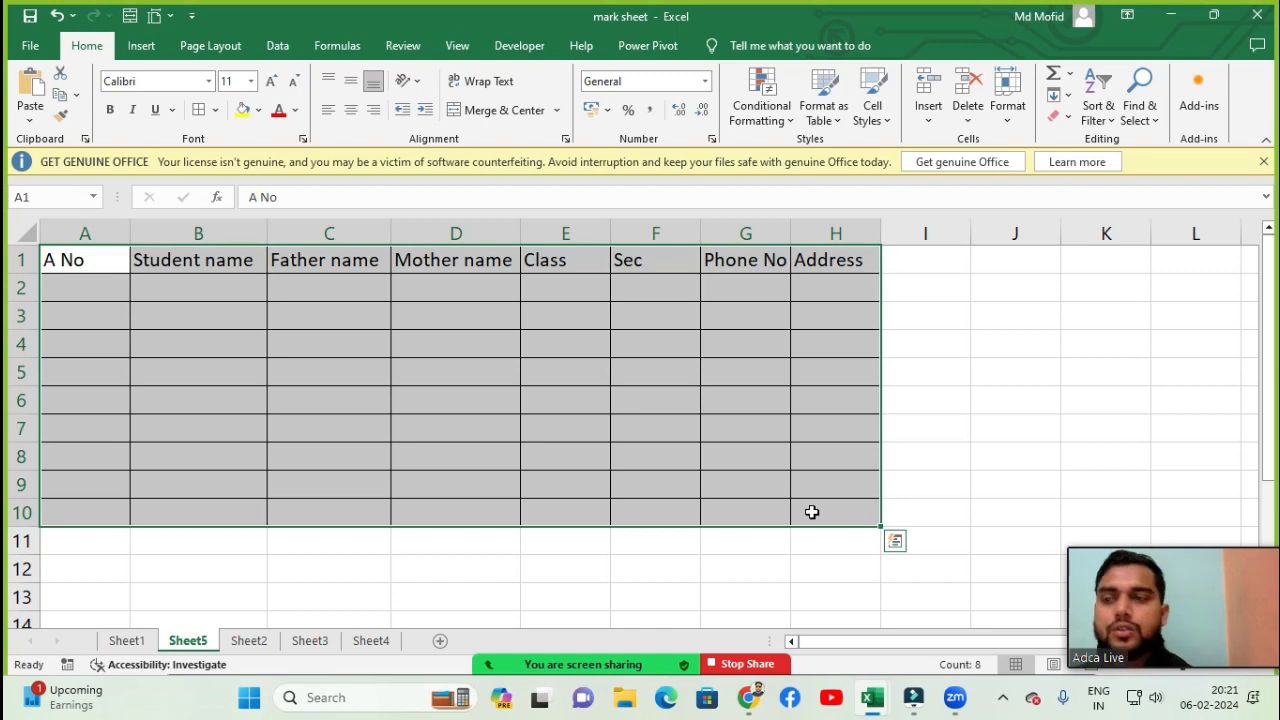
key(Left)
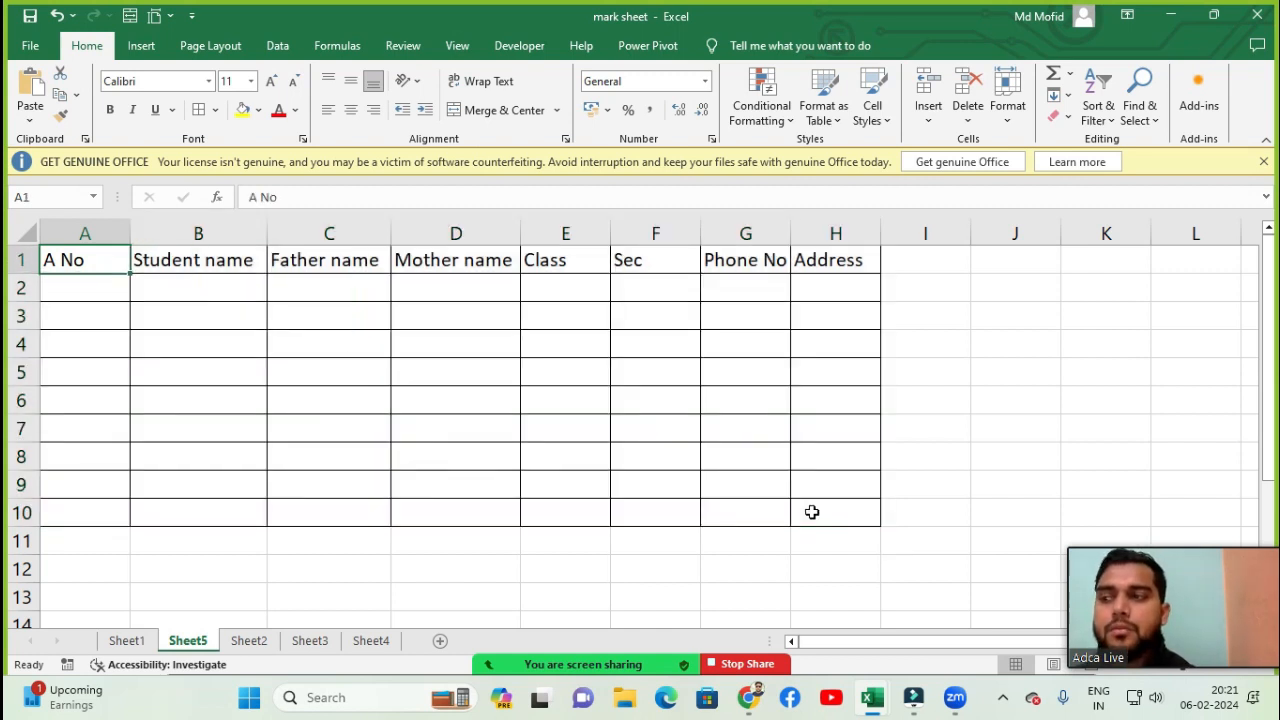
click(120, 289)
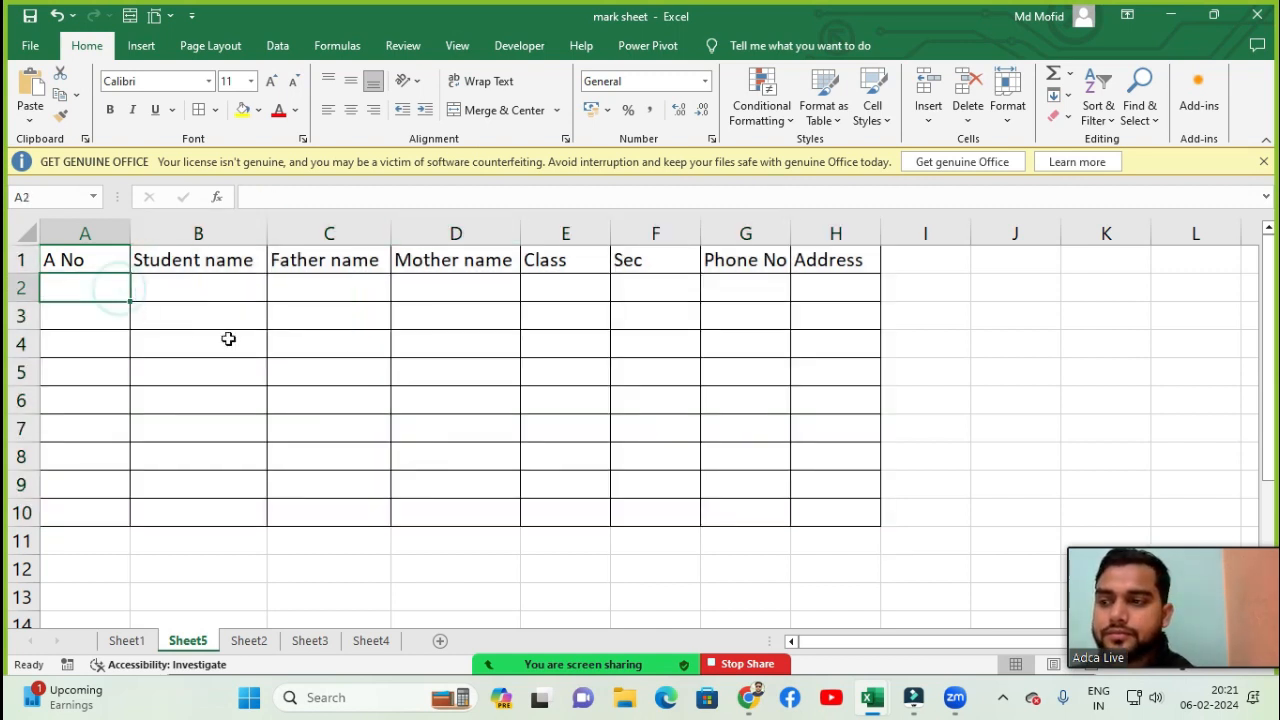
- Open Excel Options at the ribbon customization settings
drag(72, 249, 840, 266)
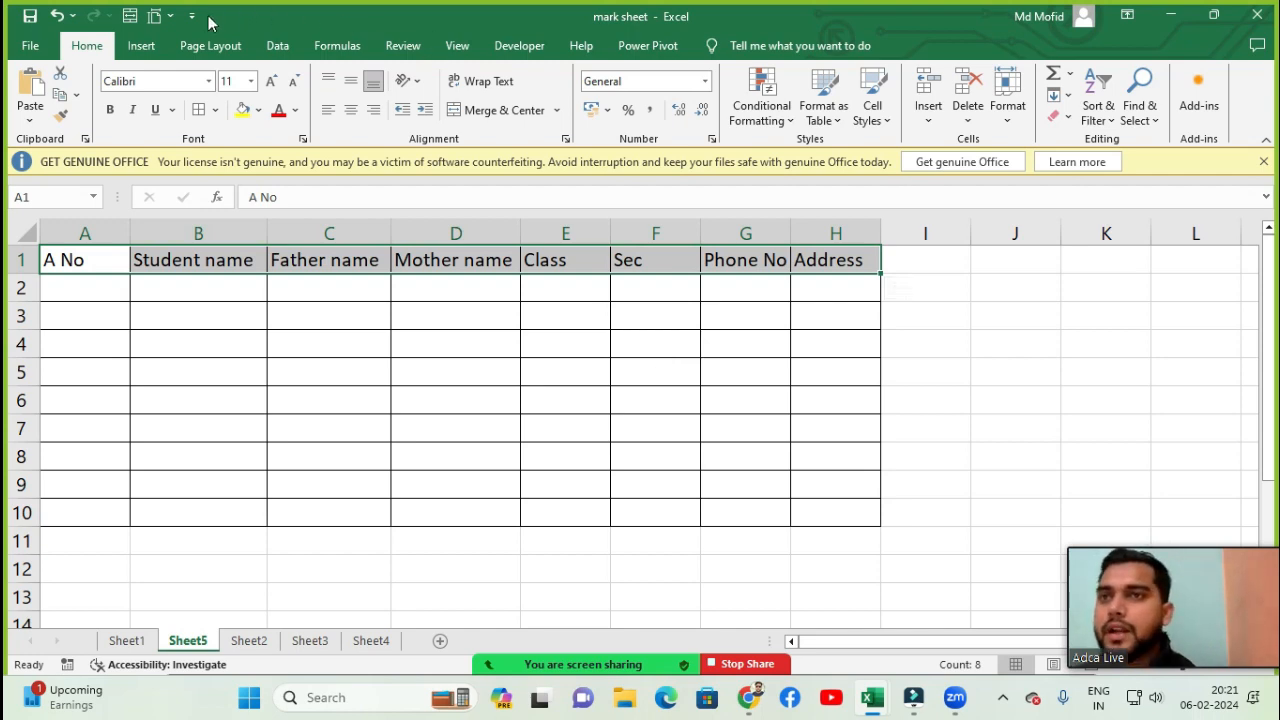
click(25, 48)
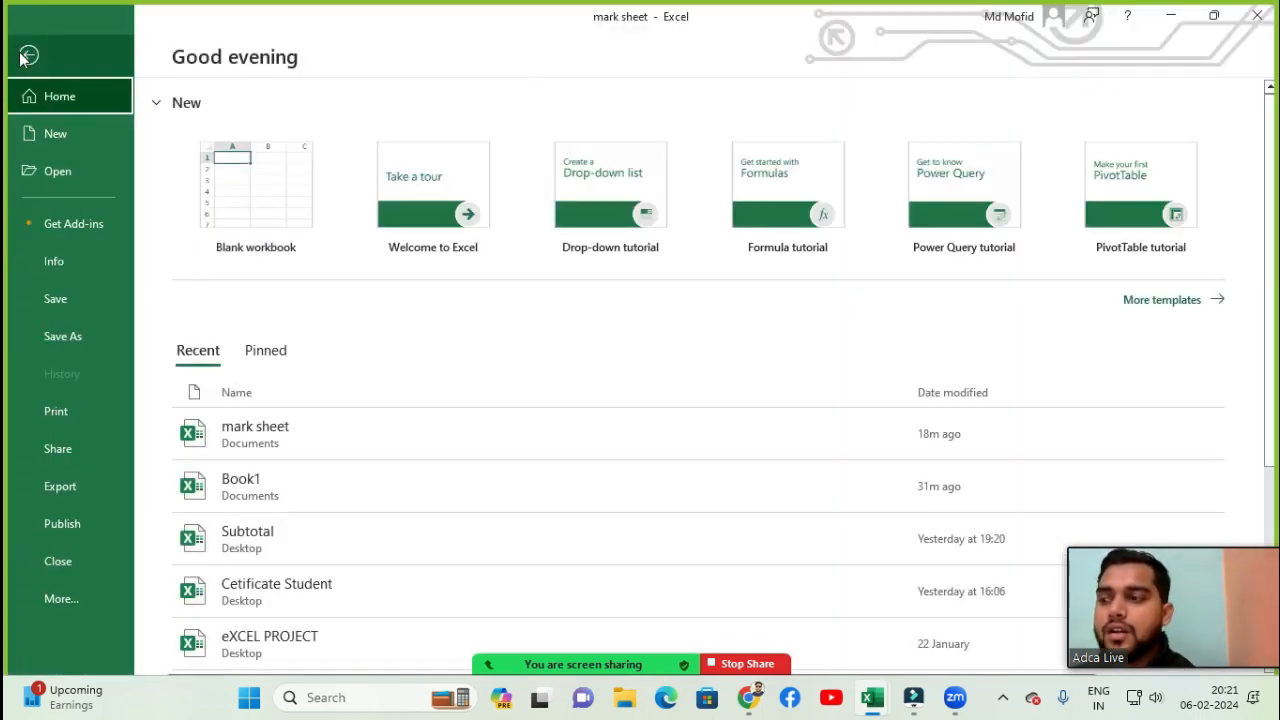
click(76, 602)
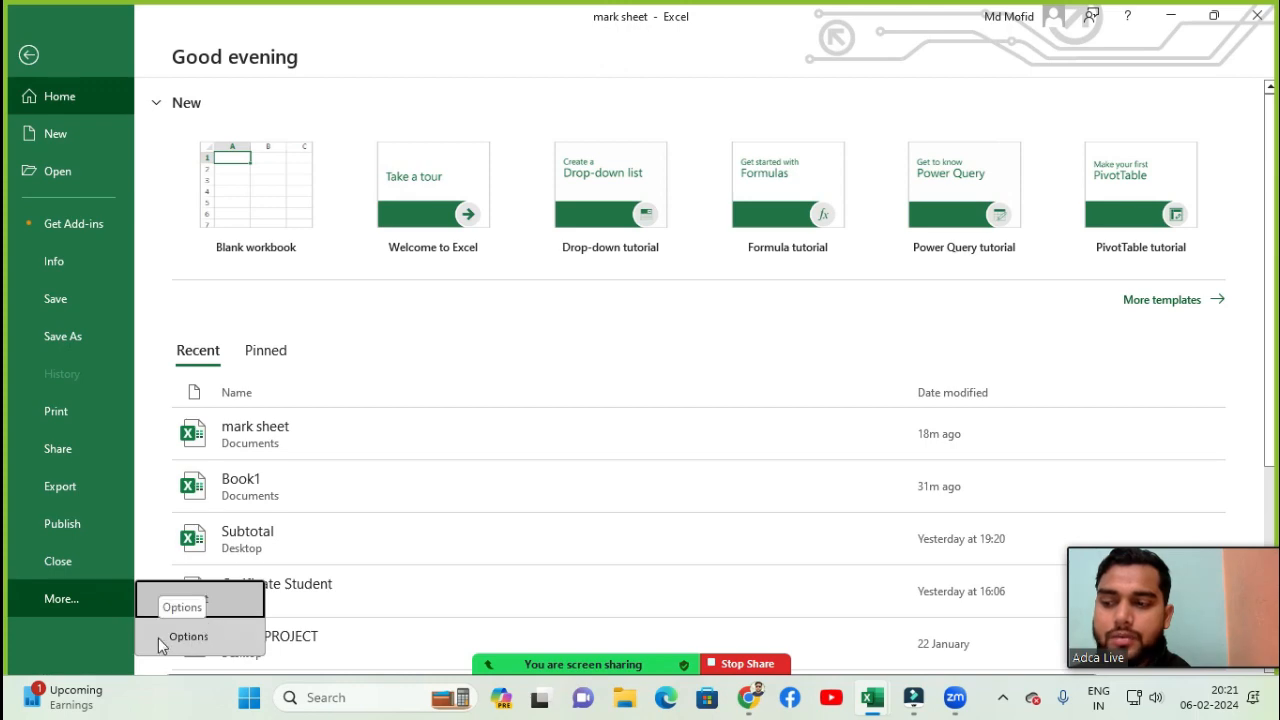
click(189, 637)
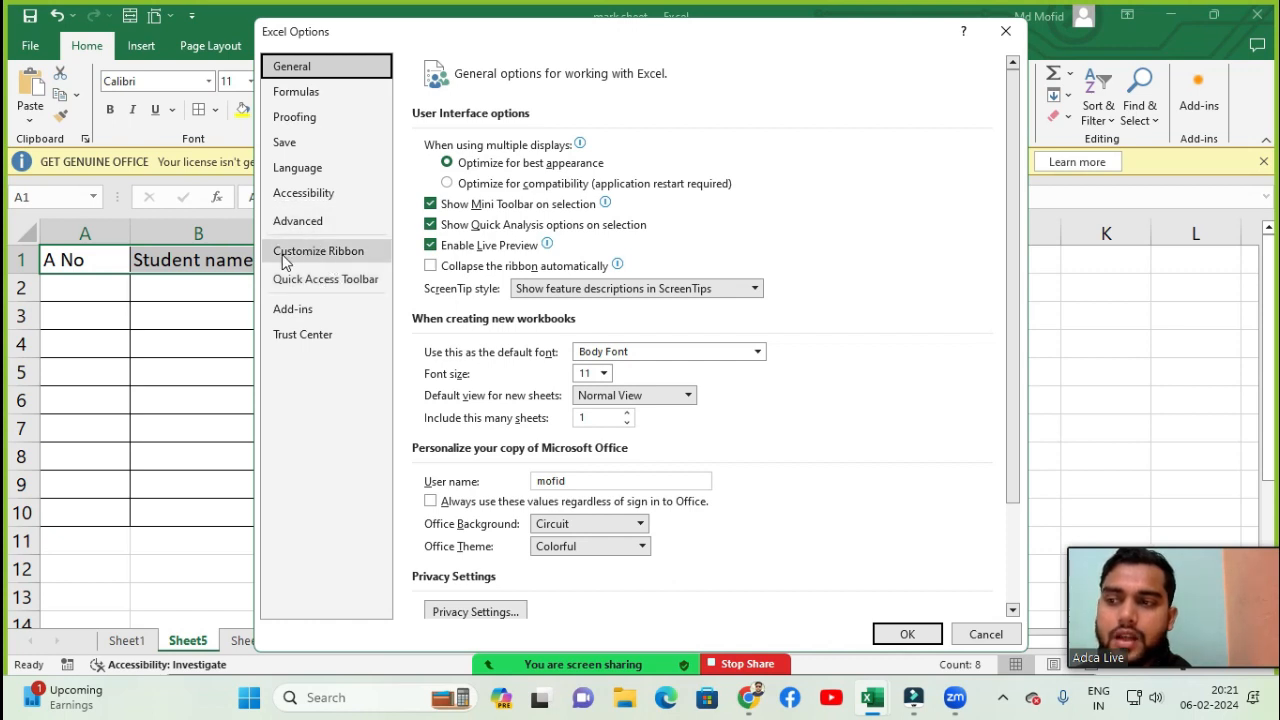
click(343, 258)
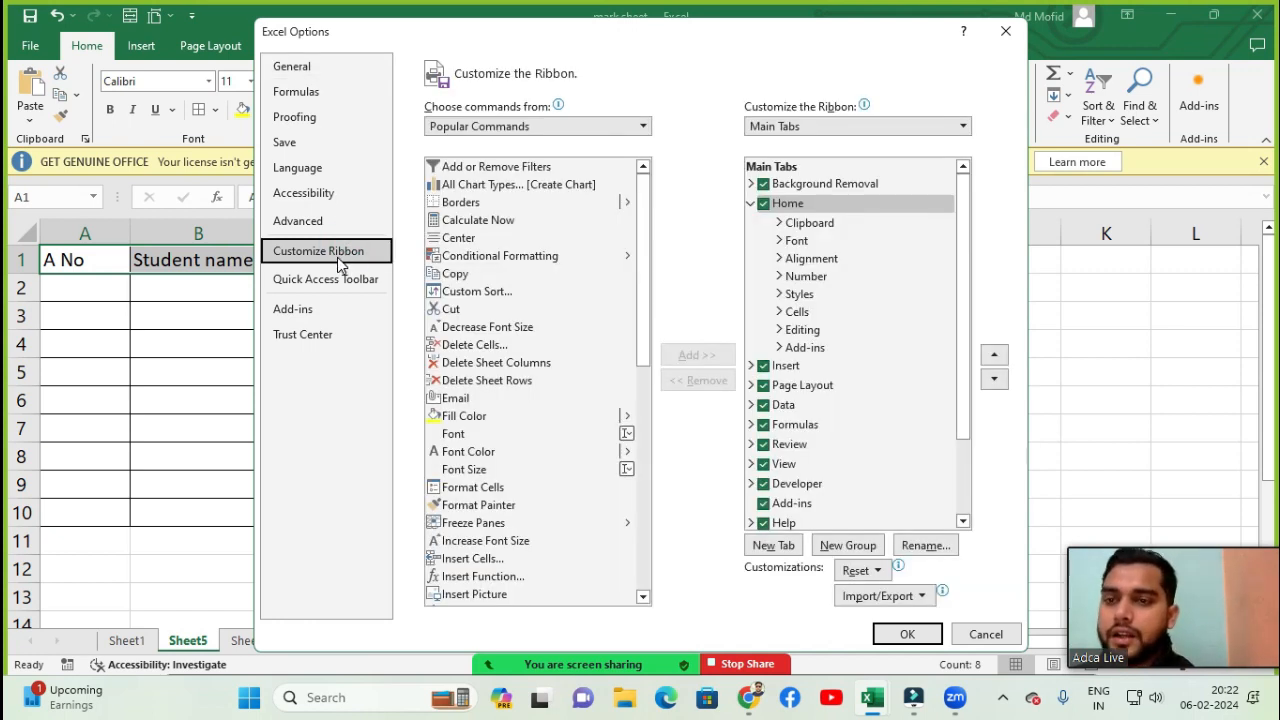
- Switch the command list to show All Commands
drag(569, 33, 545, 82)
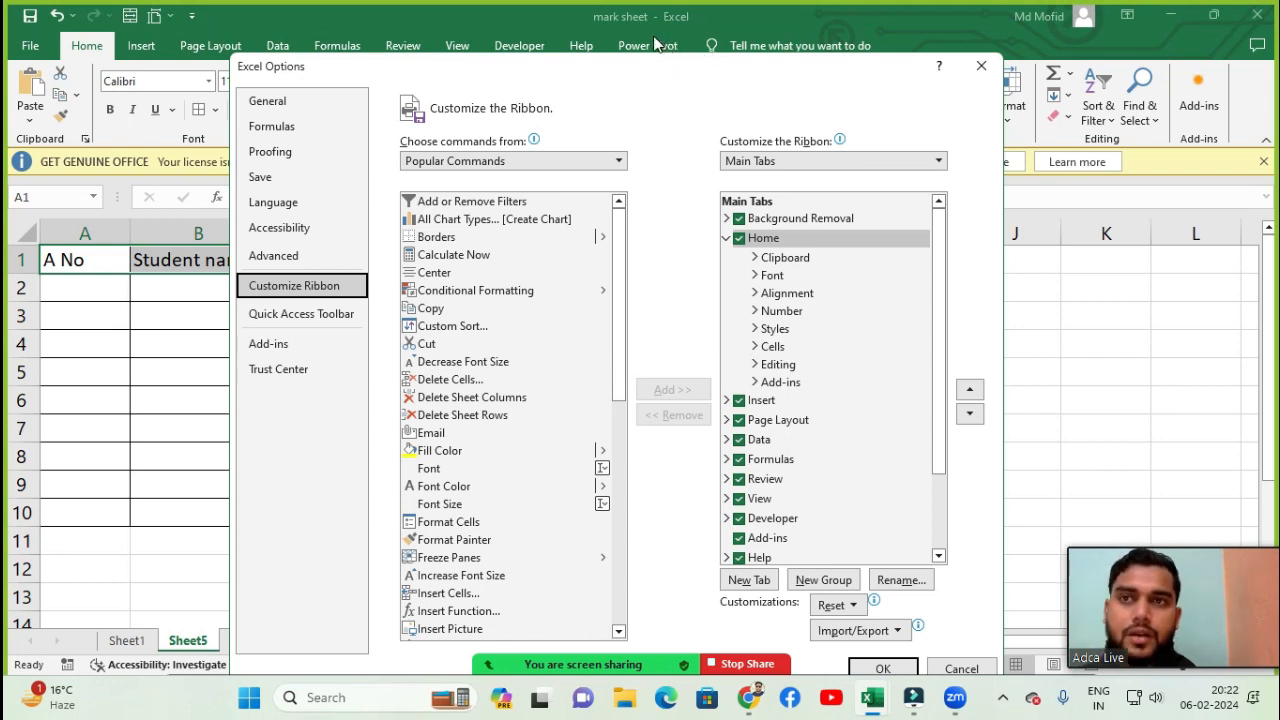
click(459, 166)
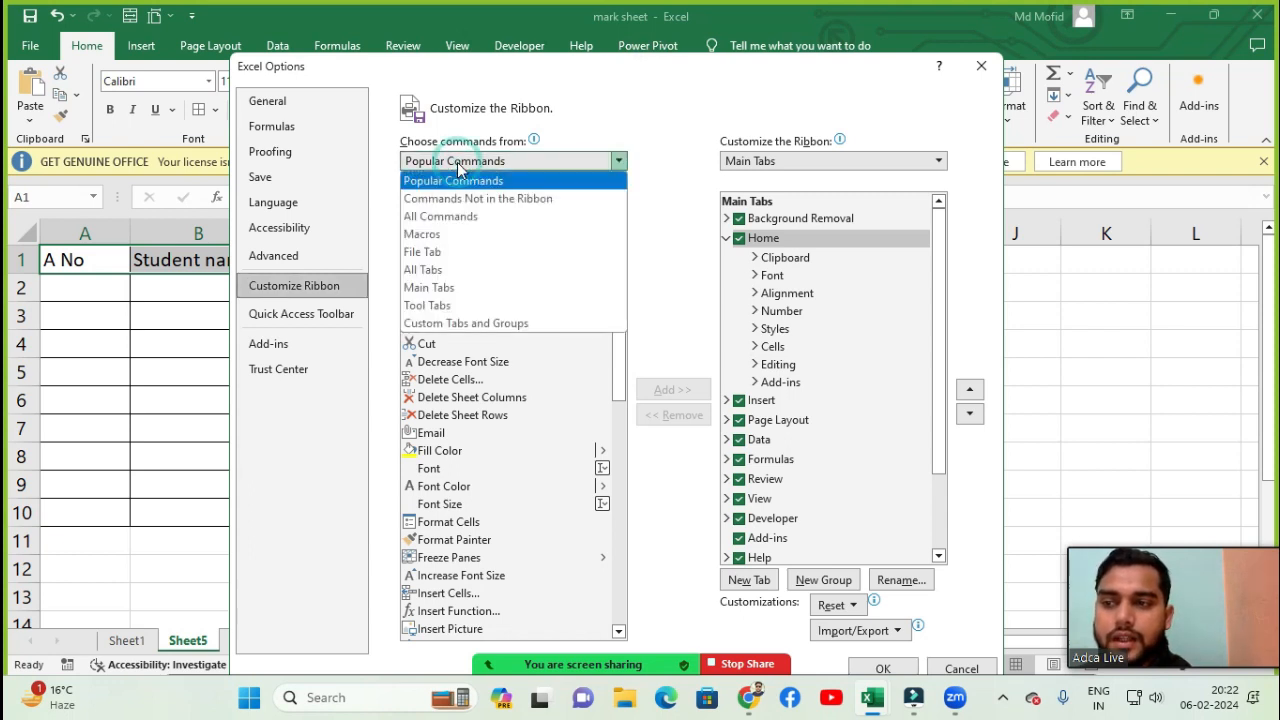
click(455, 220)
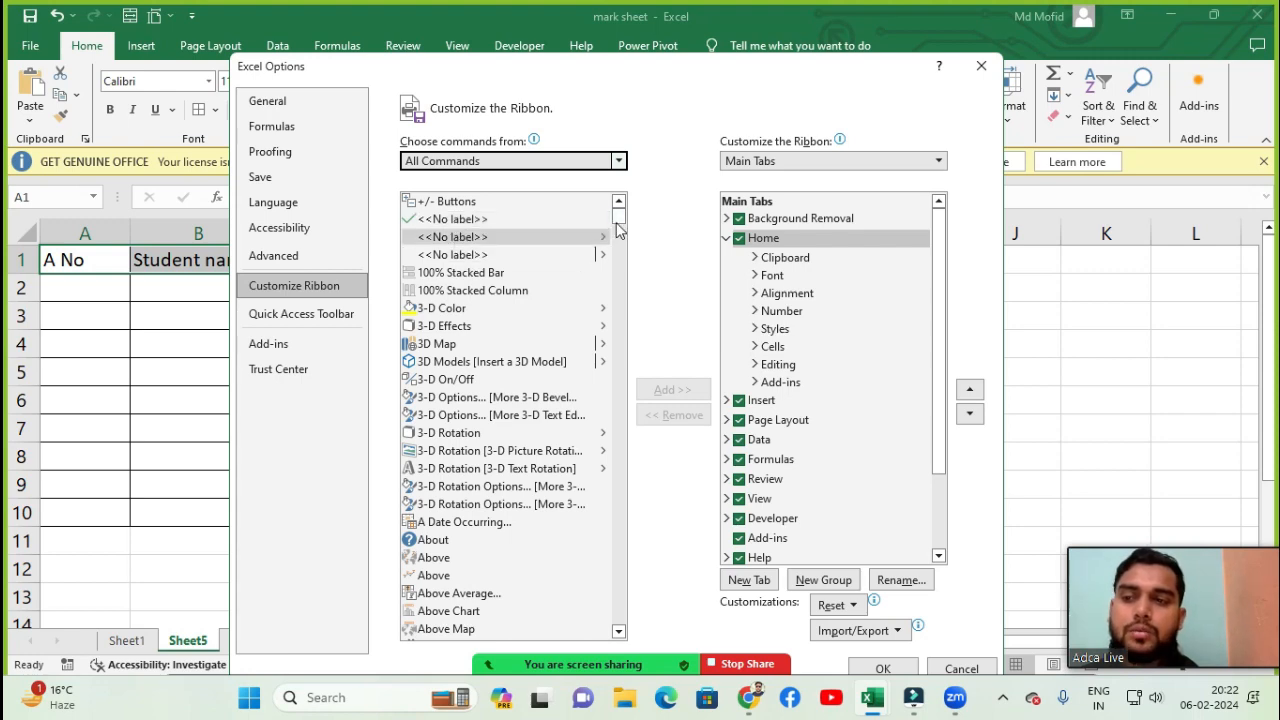
- Find and select the Form... command in the All Commands list
mouse_move(617, 226)
mouse_down()
mouse_move(643, 472)
mouse_move(634, 217)
mouse_up()
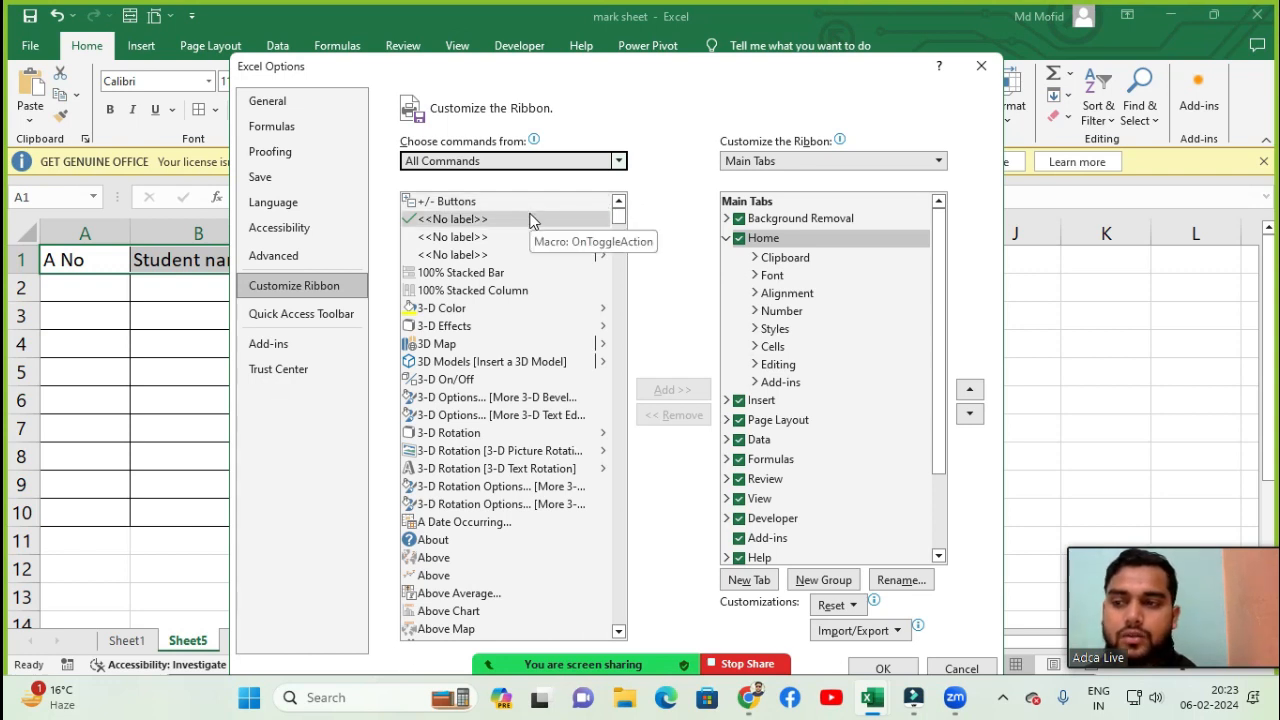
drag(617, 214, 622, 239)
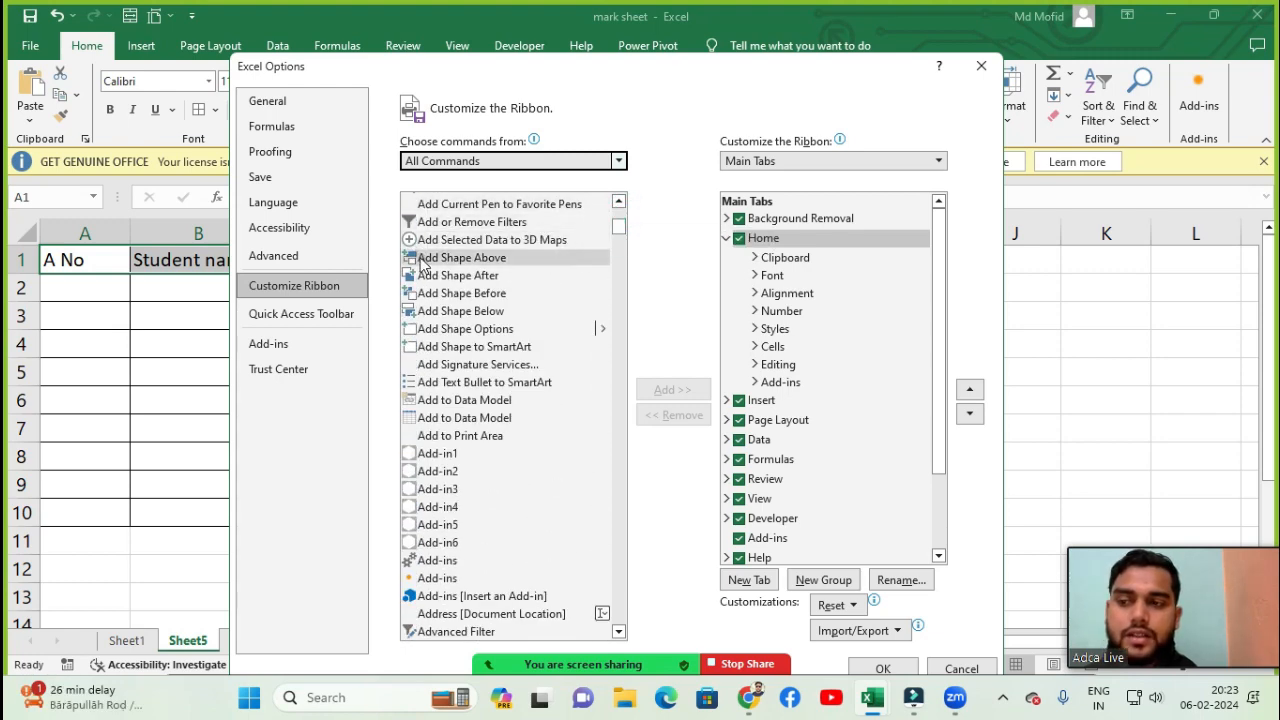
click(438, 544)
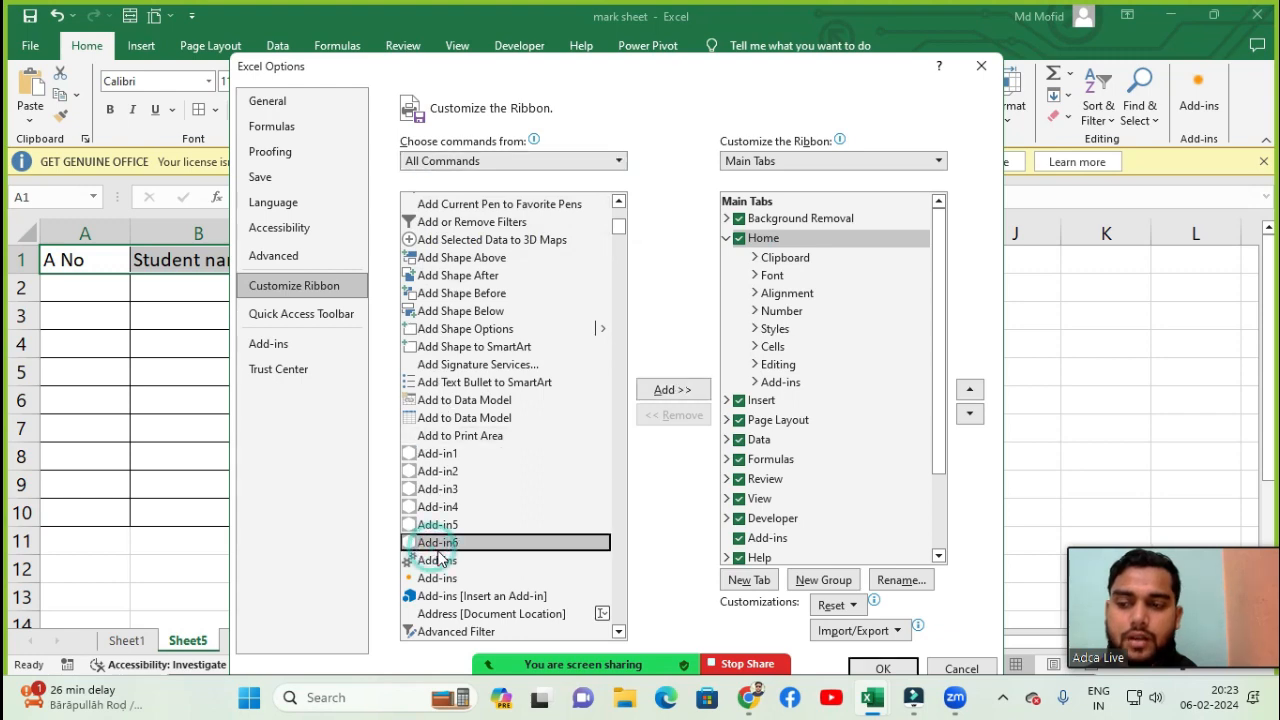
drag(618, 238, 622, 352)
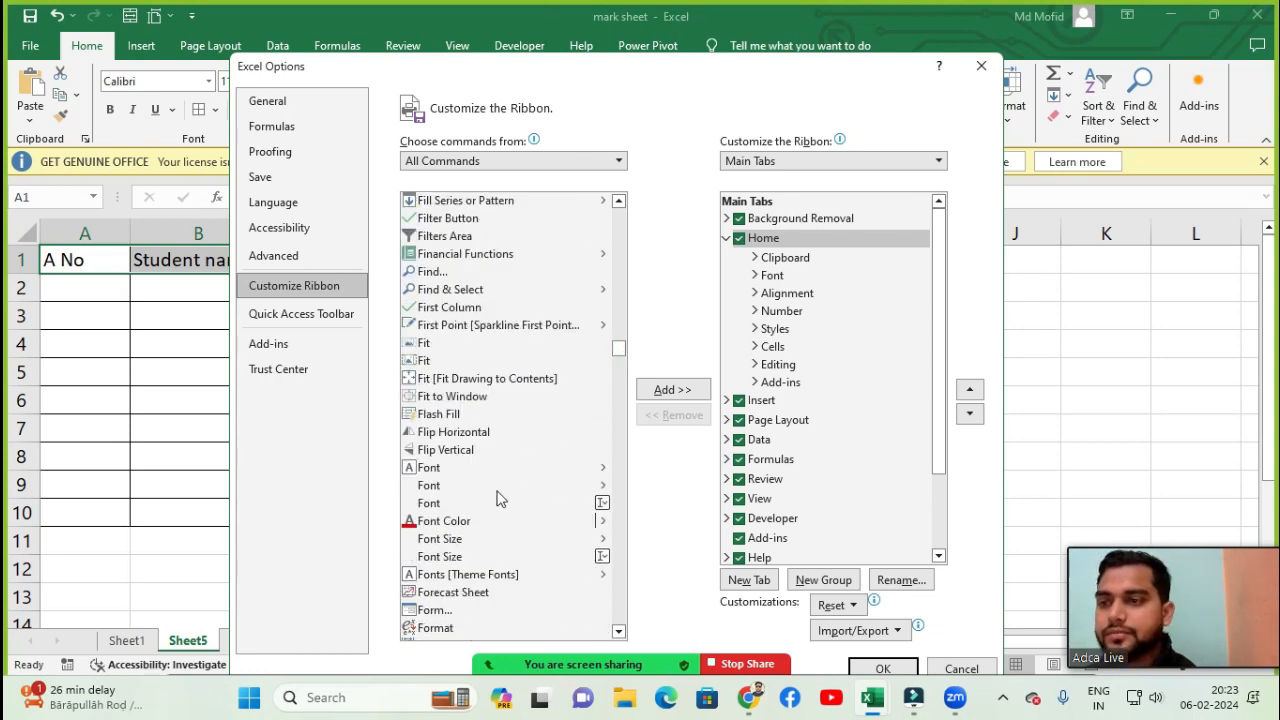
click(620, 634)
click(620, 634)
click(620, 634)
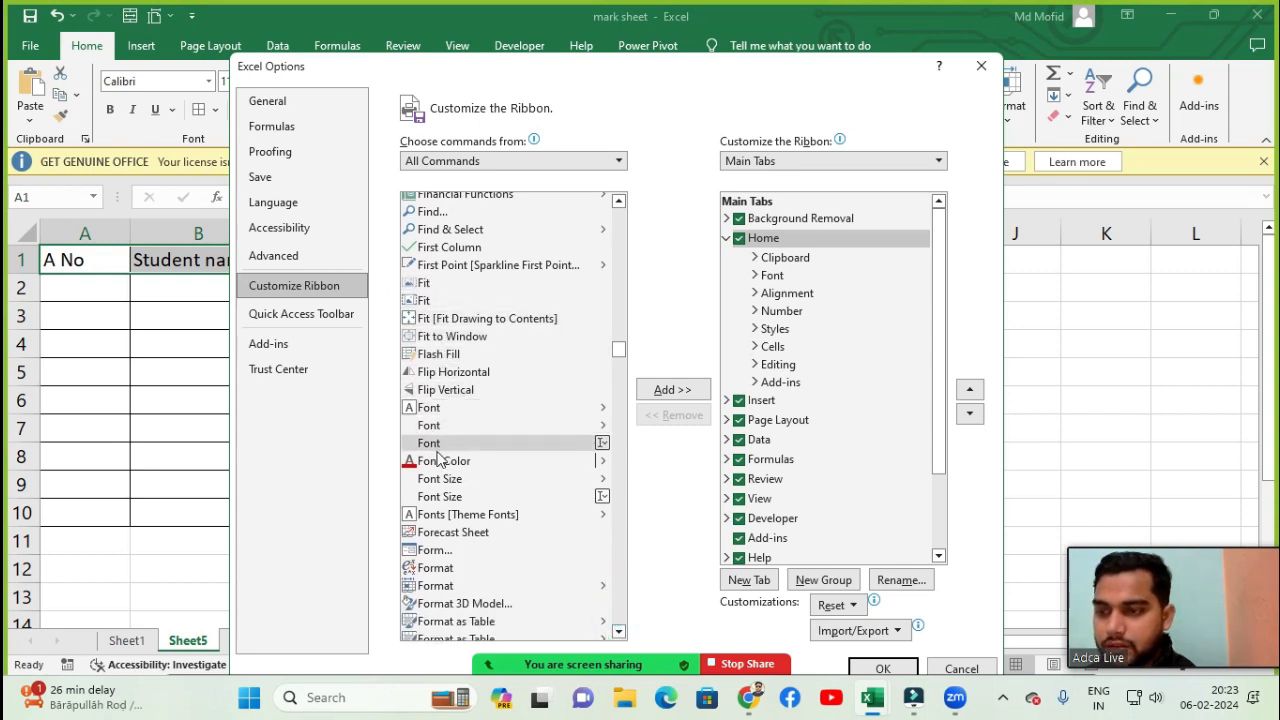
click(450, 557)
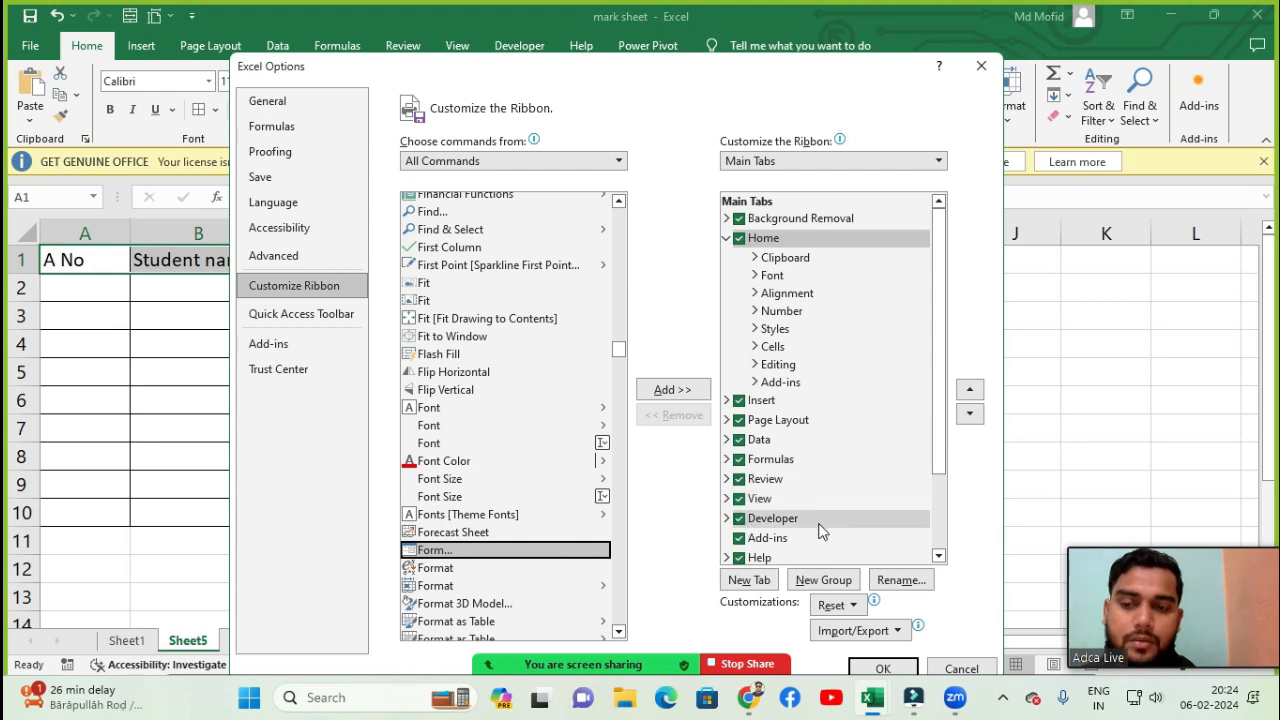
- Try twice to add the Form... command to the Home tab's Editing group
drag(683, 77, 689, 134)
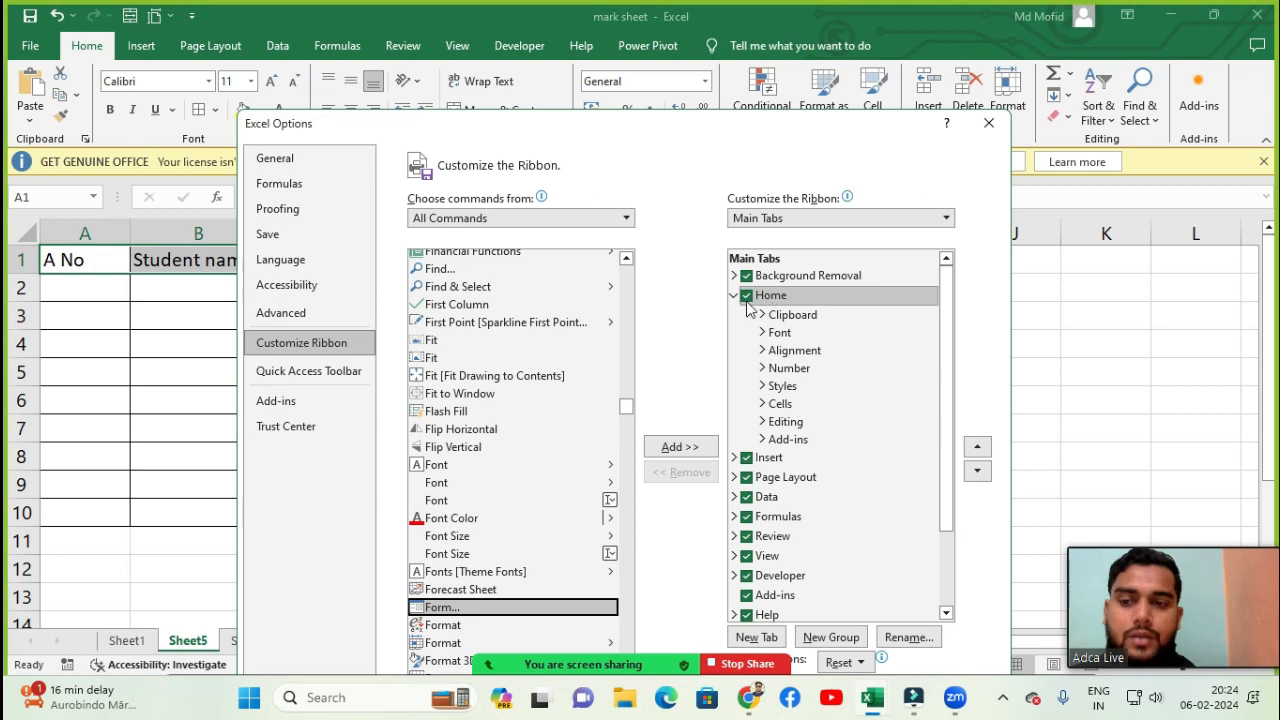
click(800, 424)
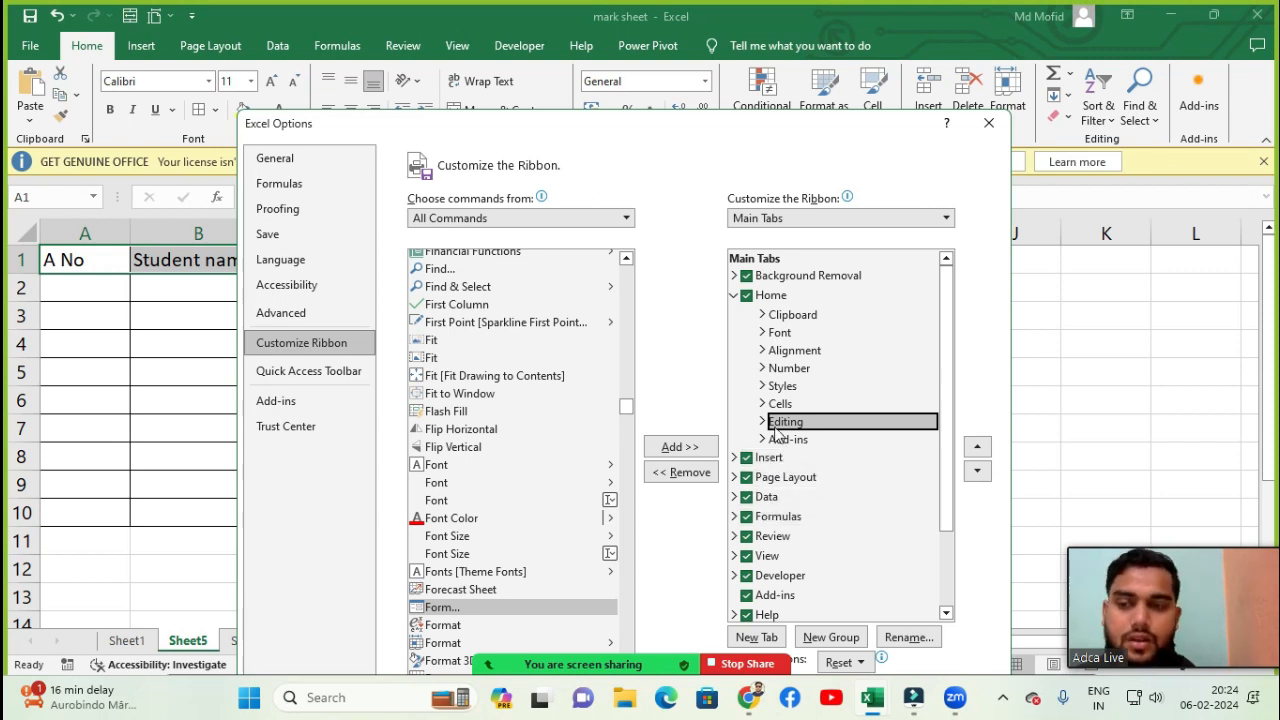
click(510, 607)
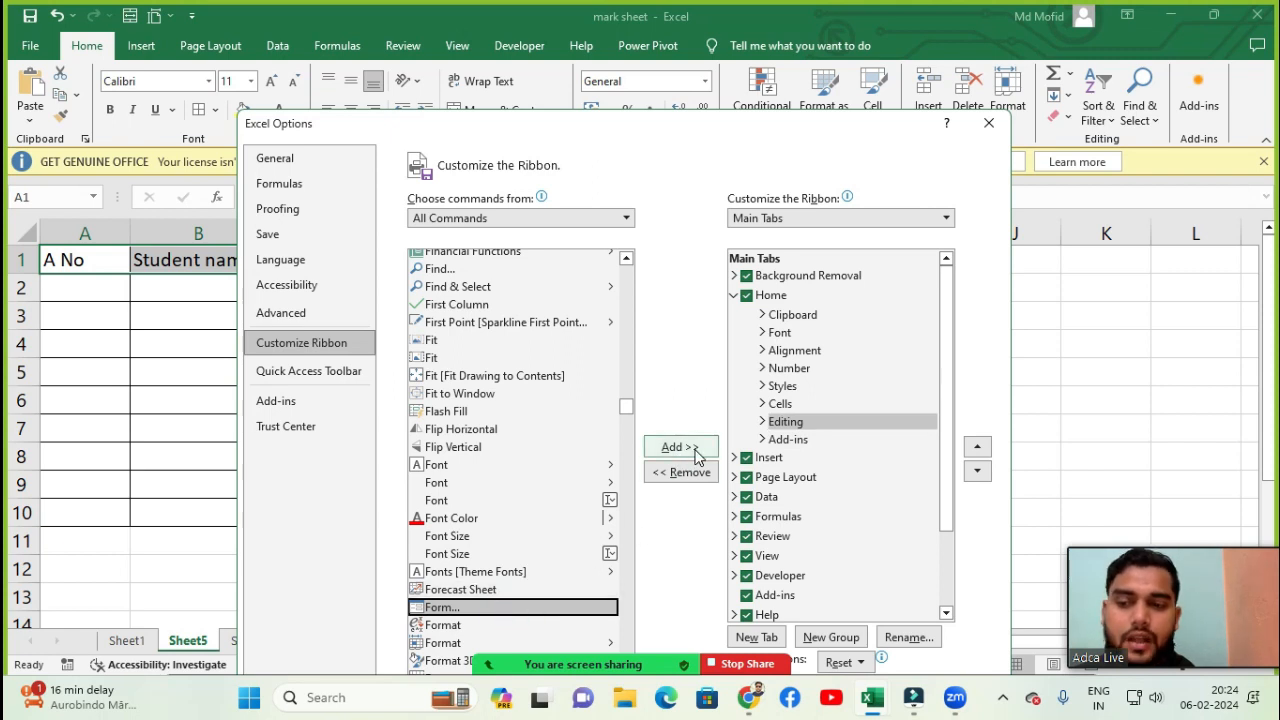
click(680, 447)
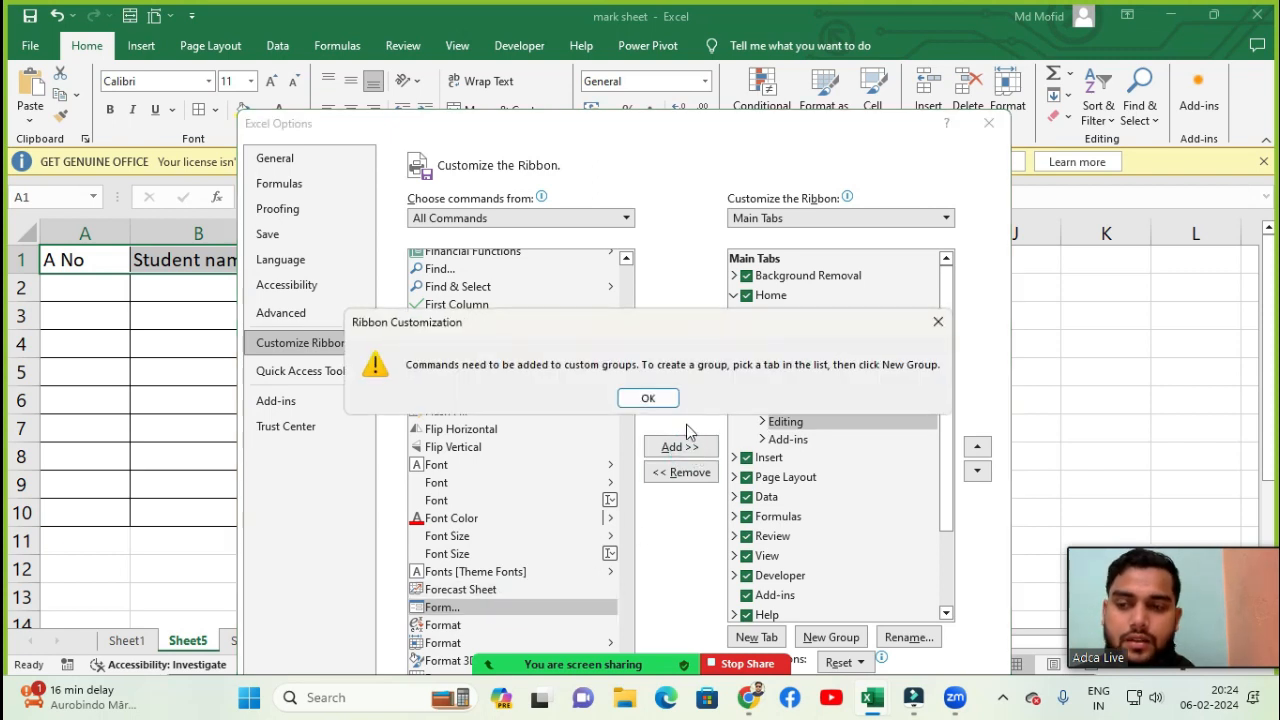
click(650, 399)
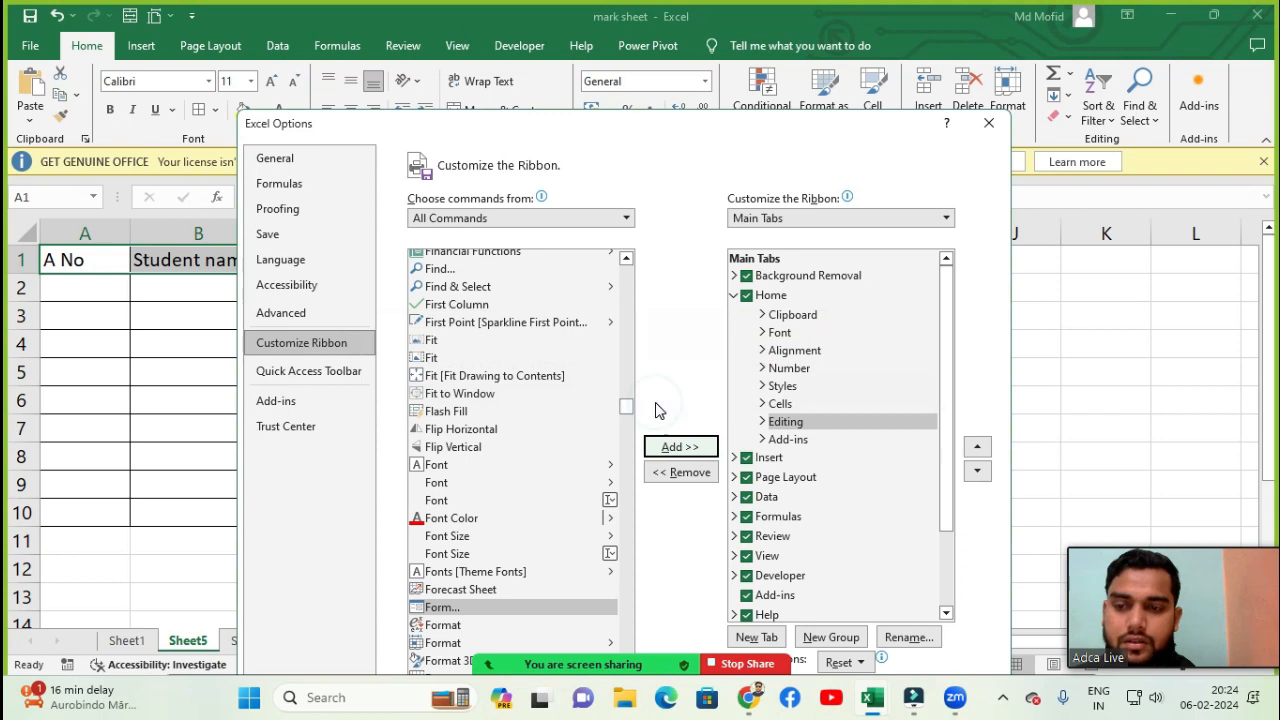
click(444, 610)
click(683, 449)
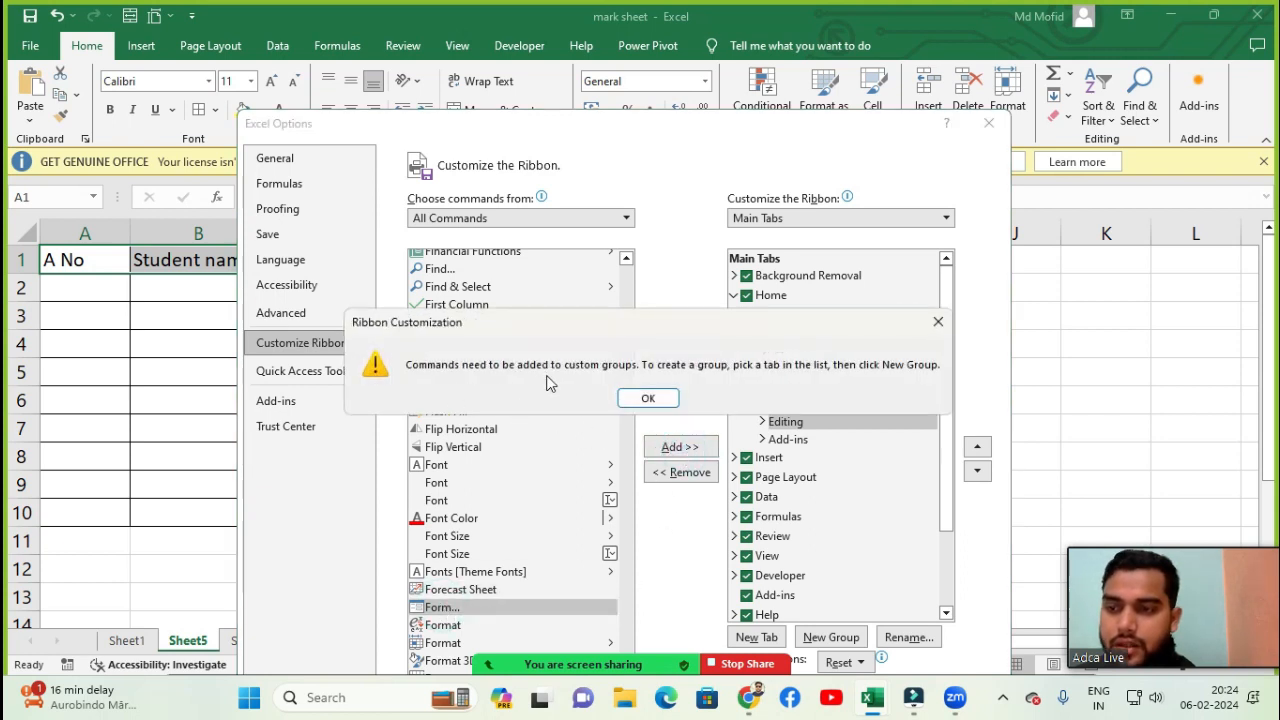
click(648, 398)
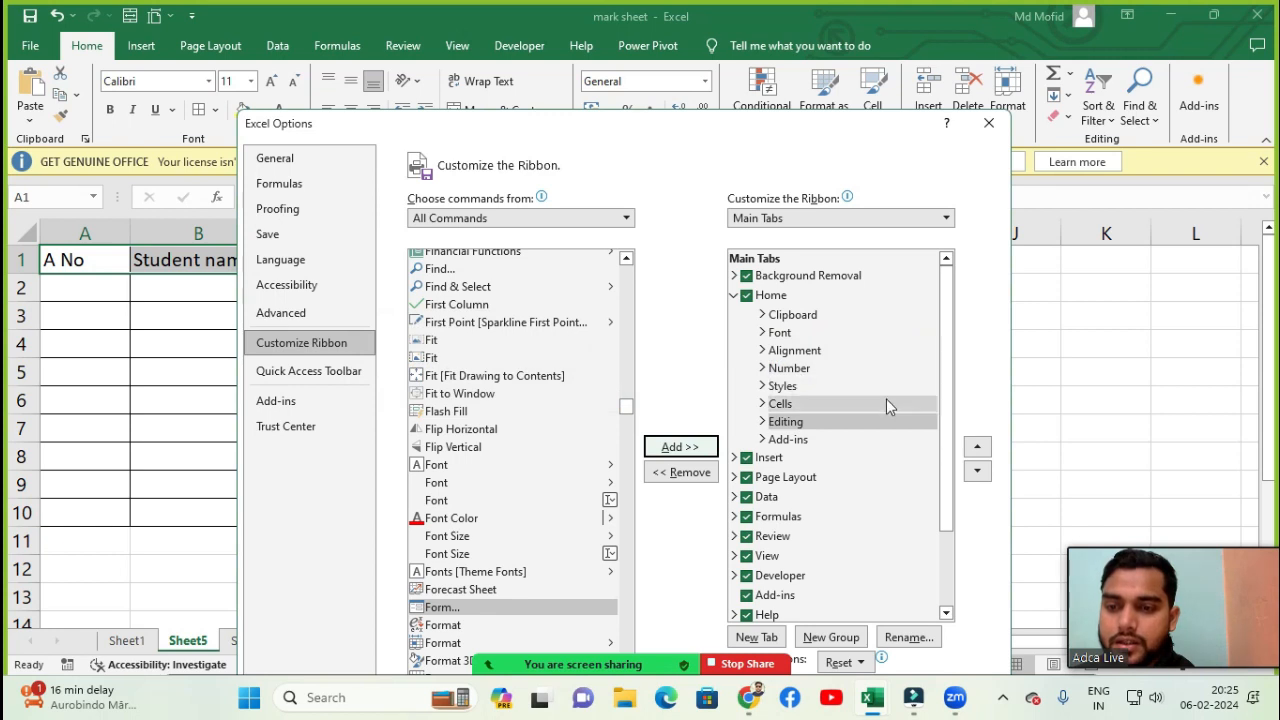
- Inspect the Form (Custom) group under the Data tab in the ribbon list, then close the options dialog
scroll(886, 401, down, 2)
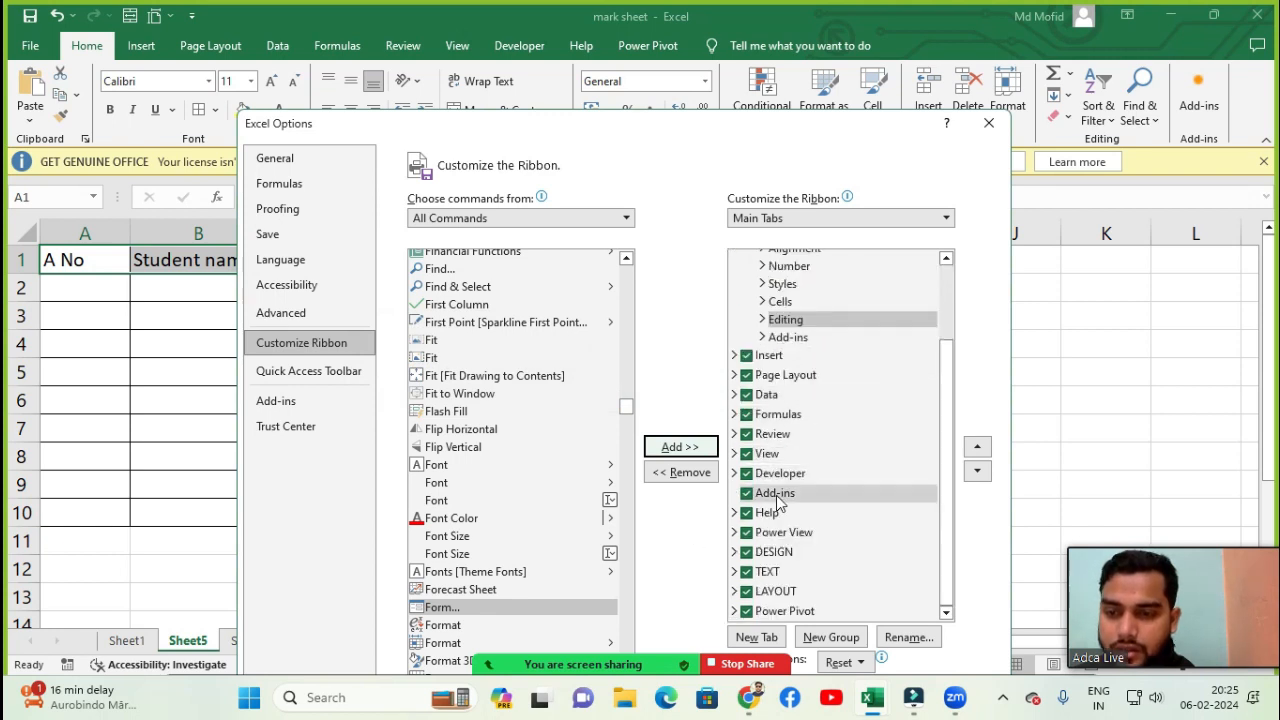
click(786, 396)
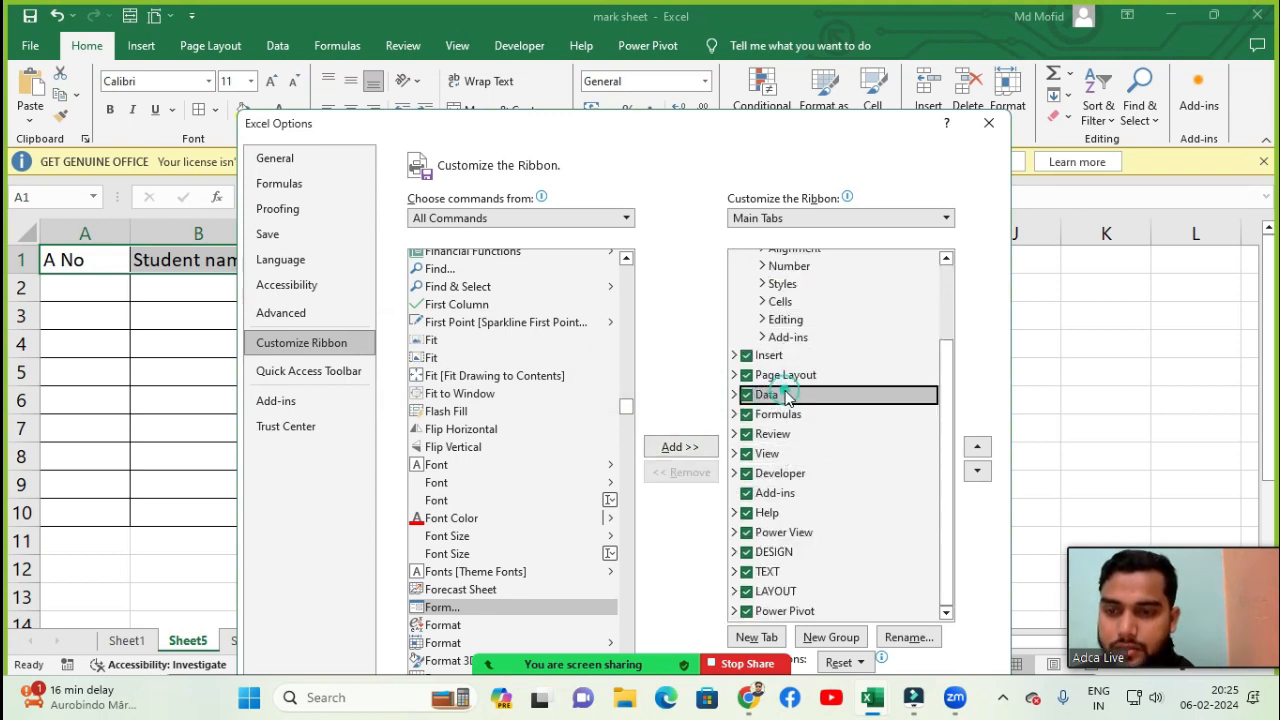
double_click(789, 400)
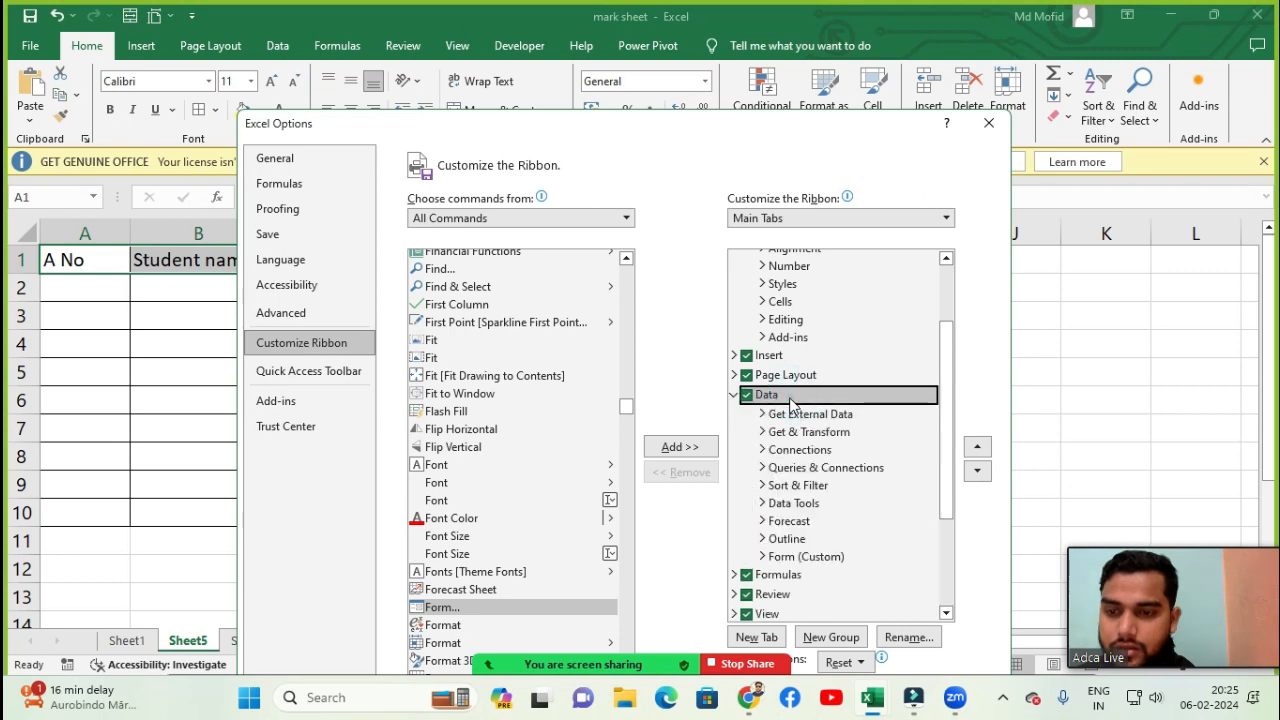
click(797, 561)
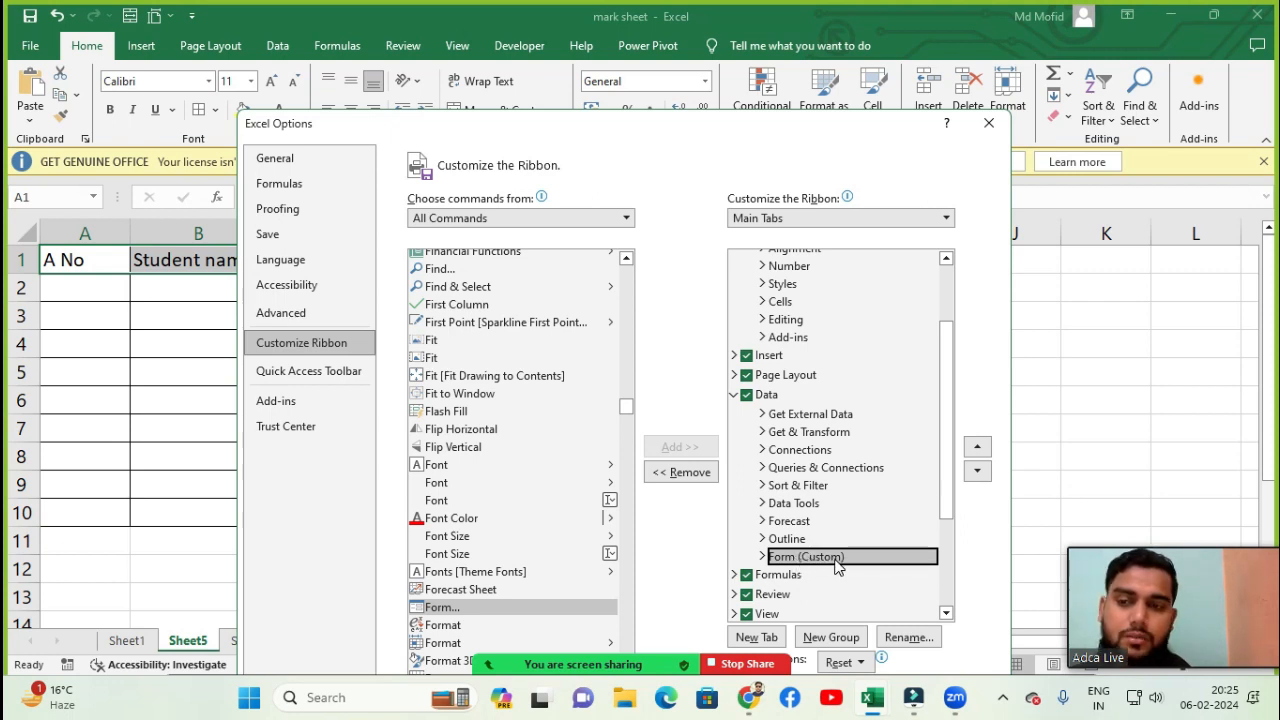
click(988, 122)
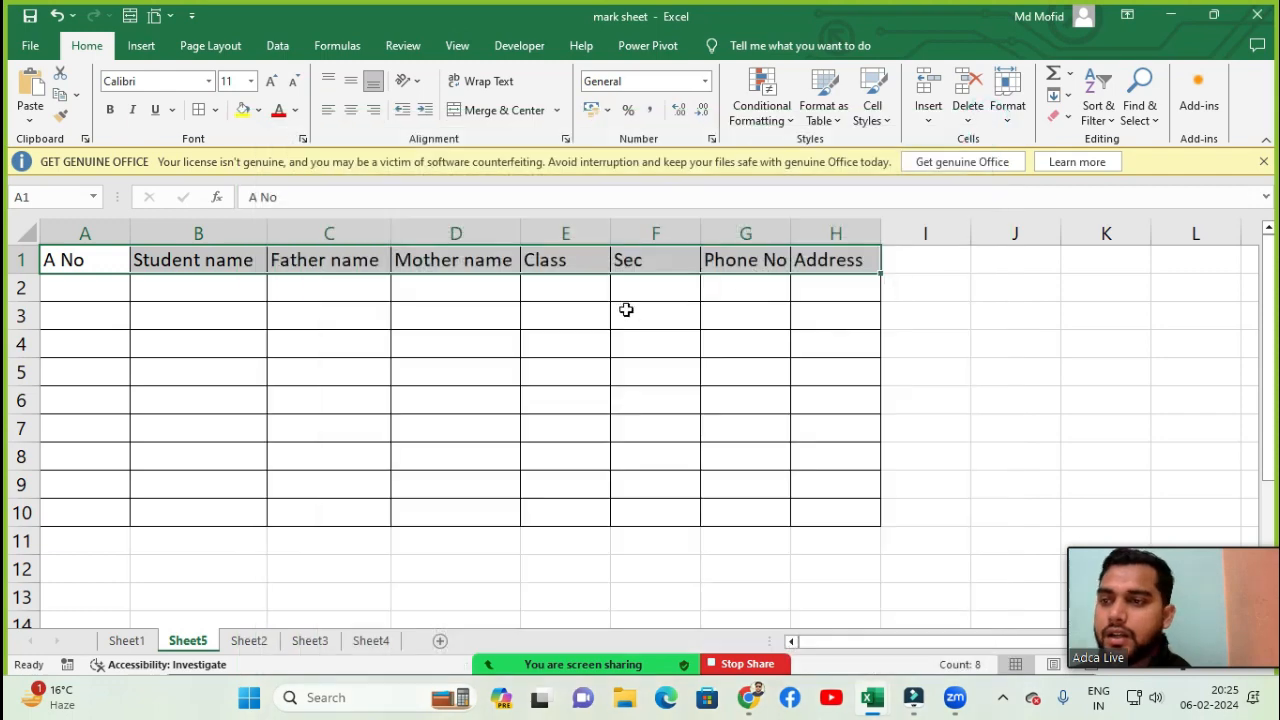
- Switch to the Data tab and try to launch the Form command
click(290, 47)
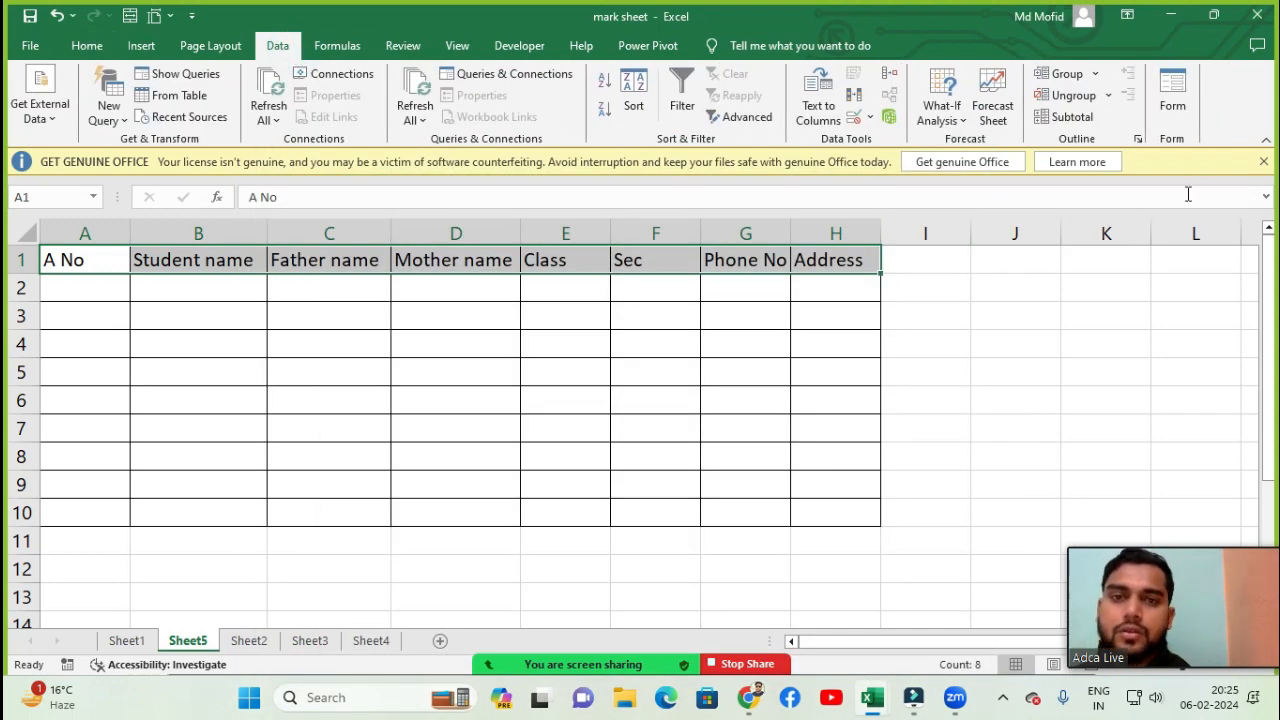
click(1173, 106)
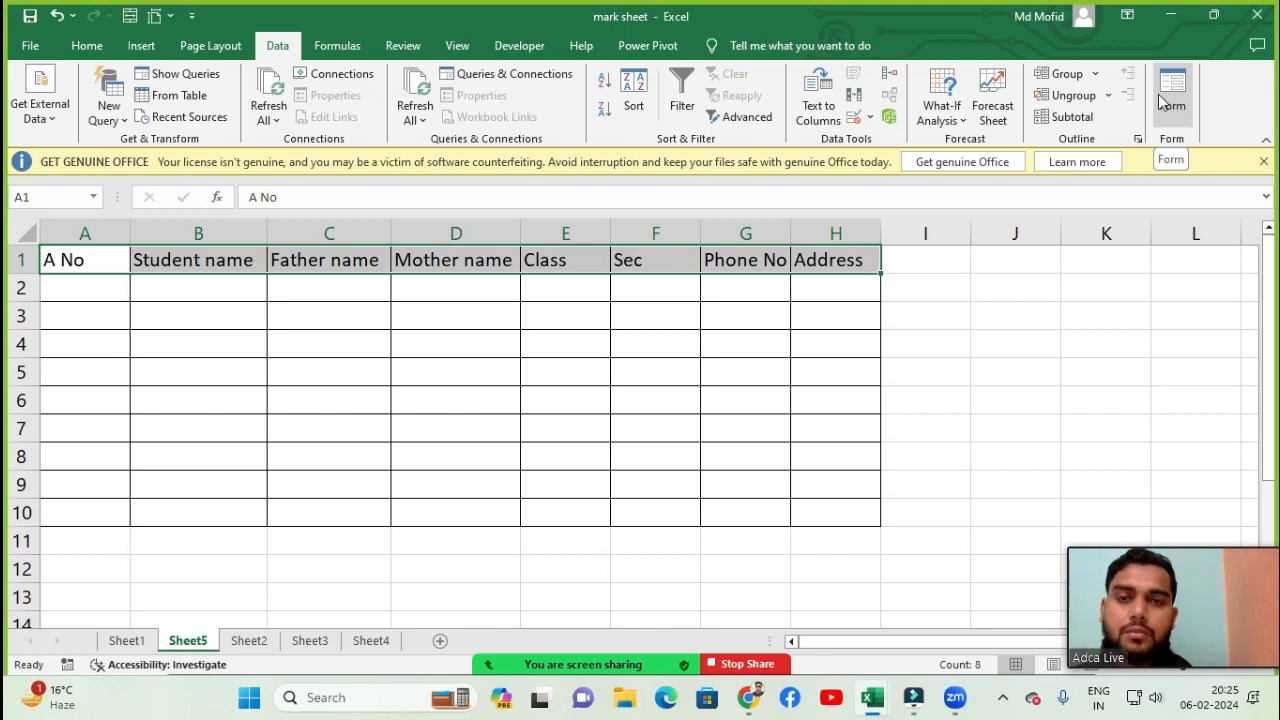
- Remove the Form (Custom) group from the Data tab in ribbon customization and apply the change
click(38, 46)
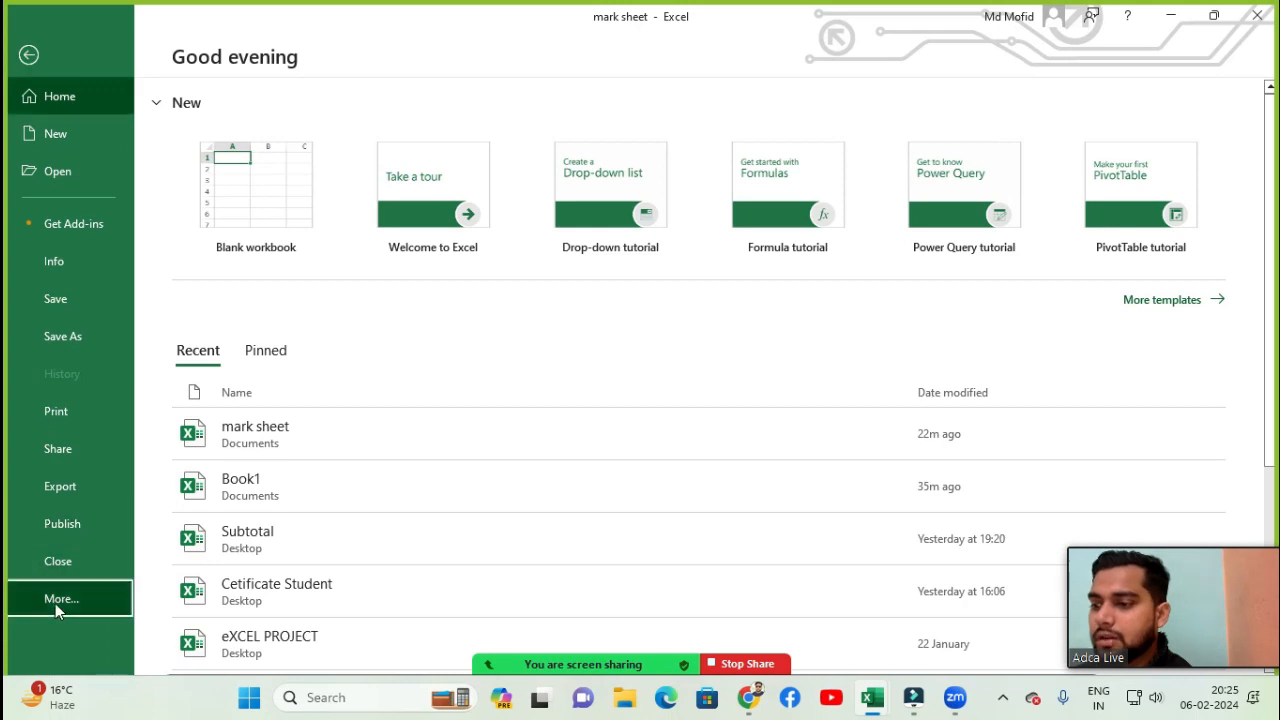
click(55, 603)
click(229, 640)
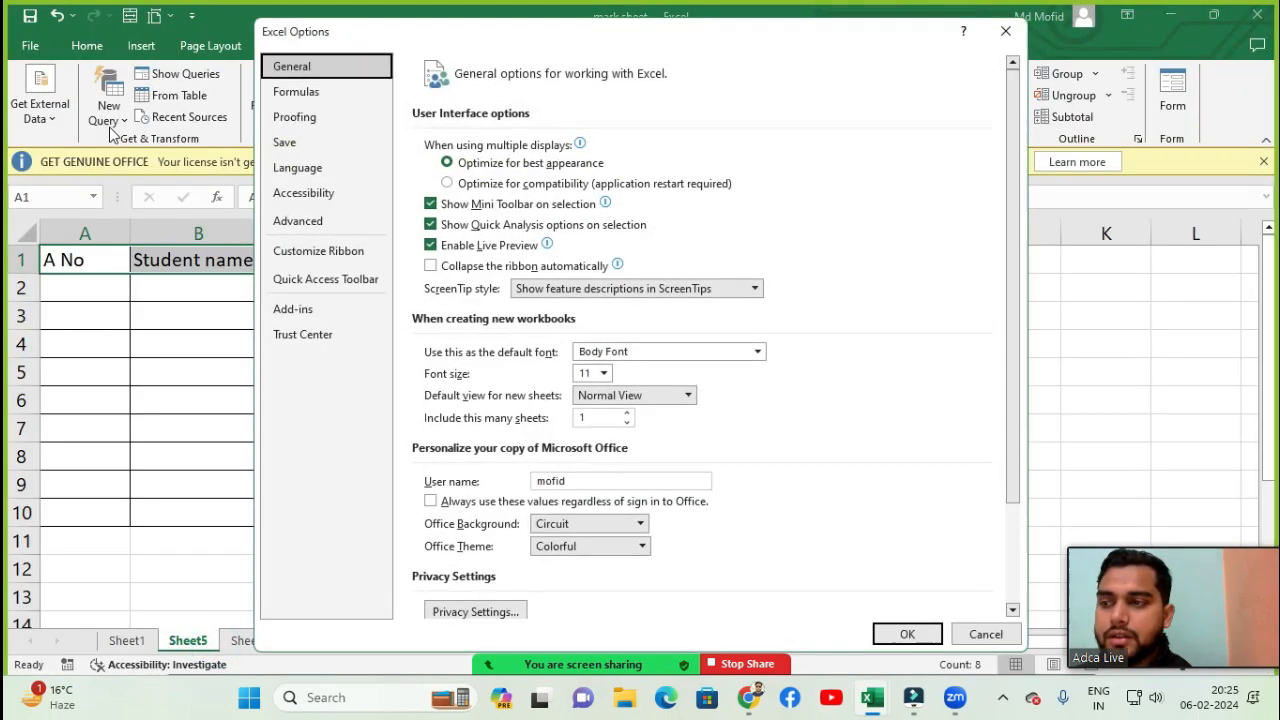
click(310, 260)
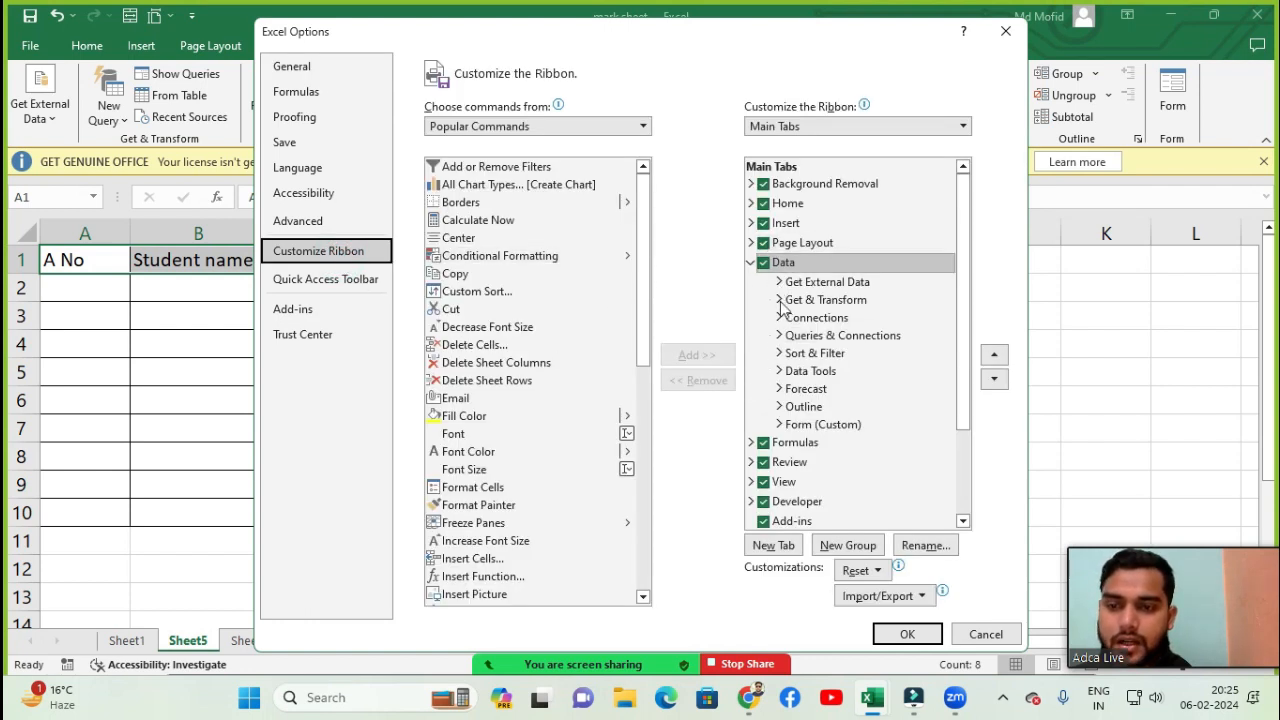
click(800, 426)
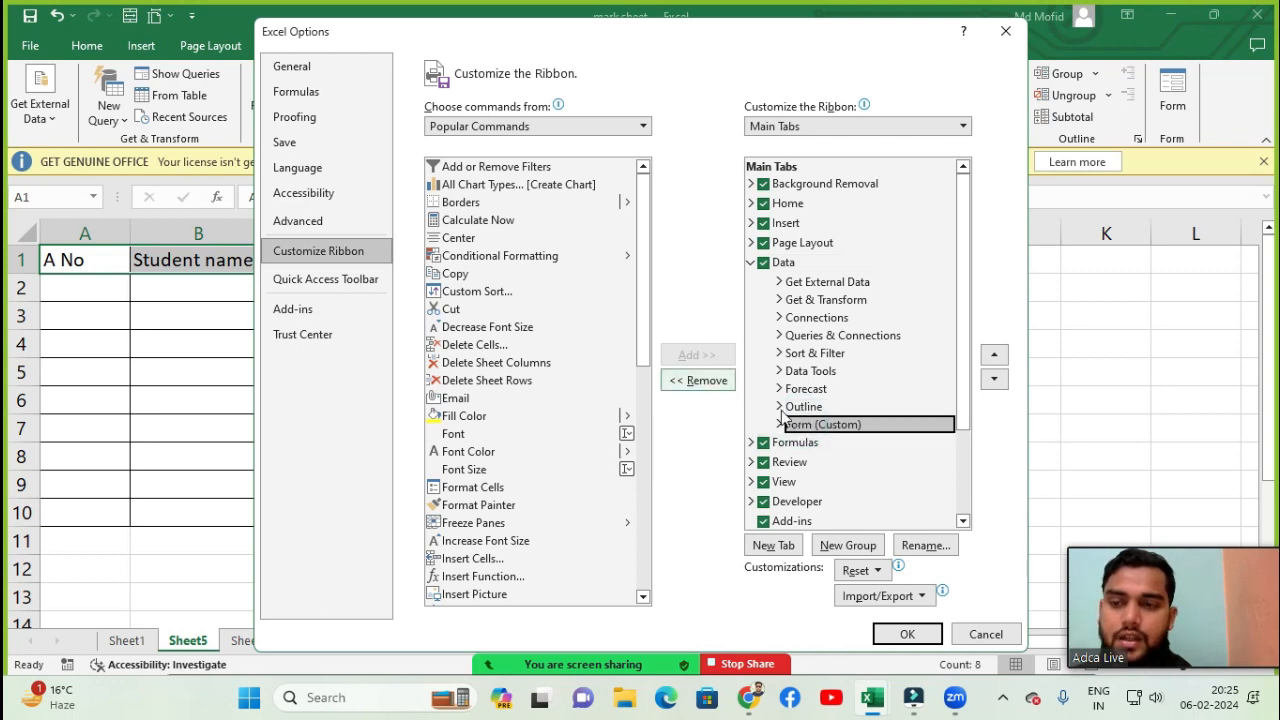
click(700, 381)
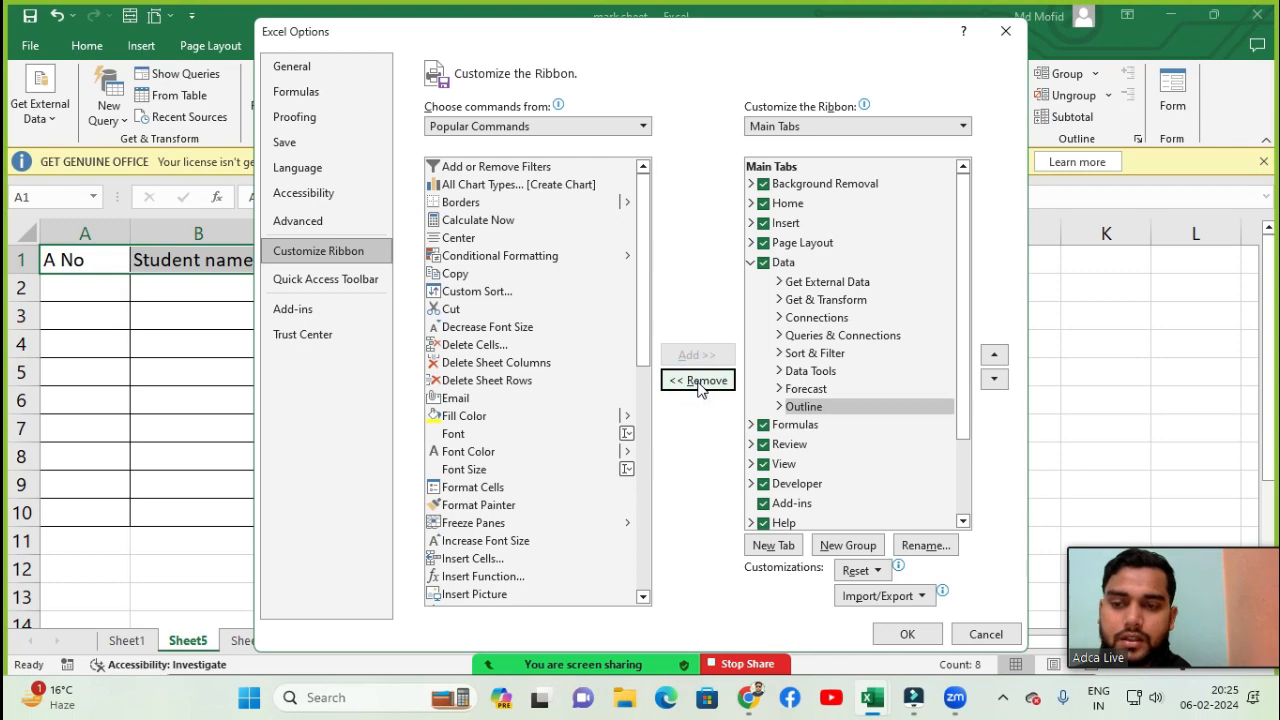
click(902, 634)
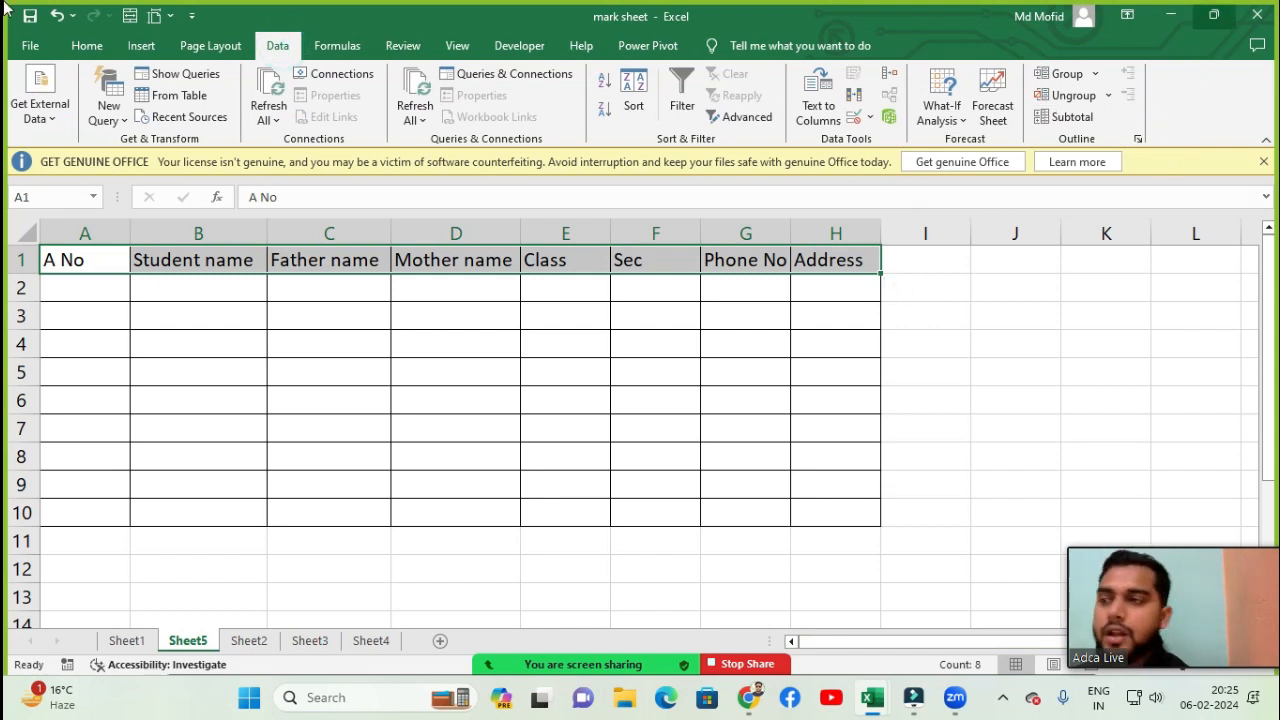
- Reopen ribbon customization, list All Commands, and select the Form... command
click(30, 45)
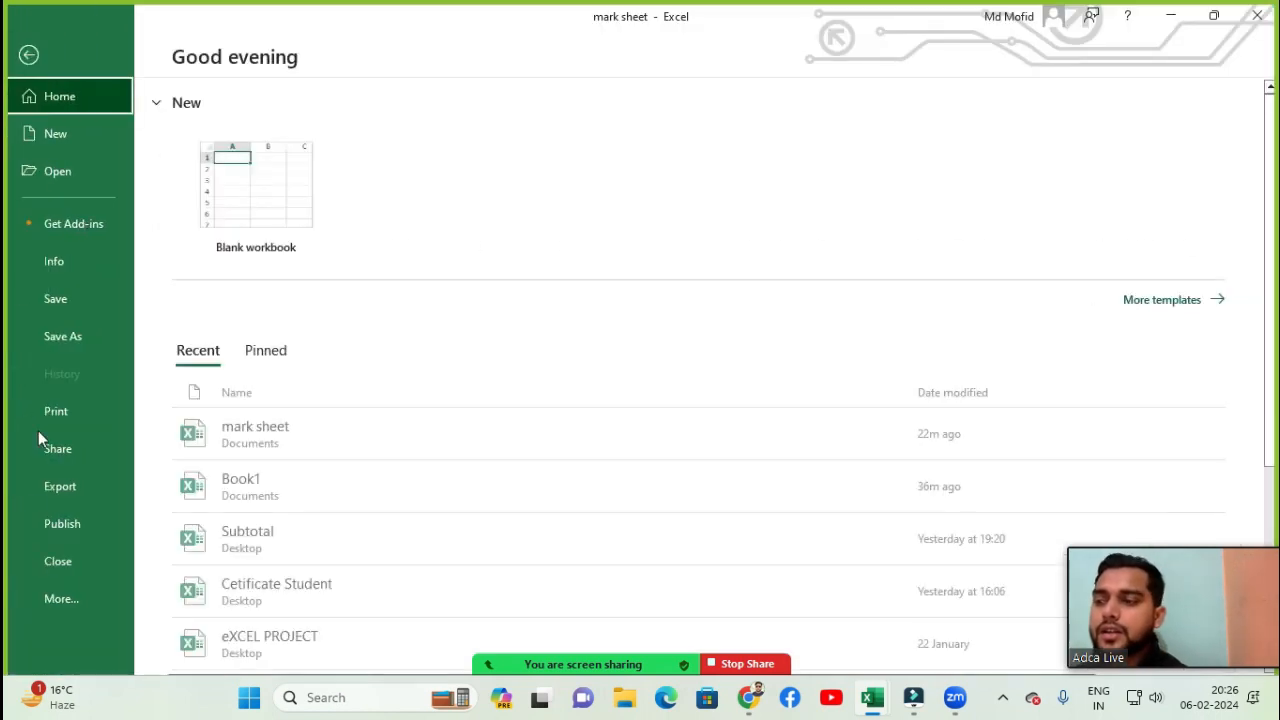
click(50, 598)
click(188, 637)
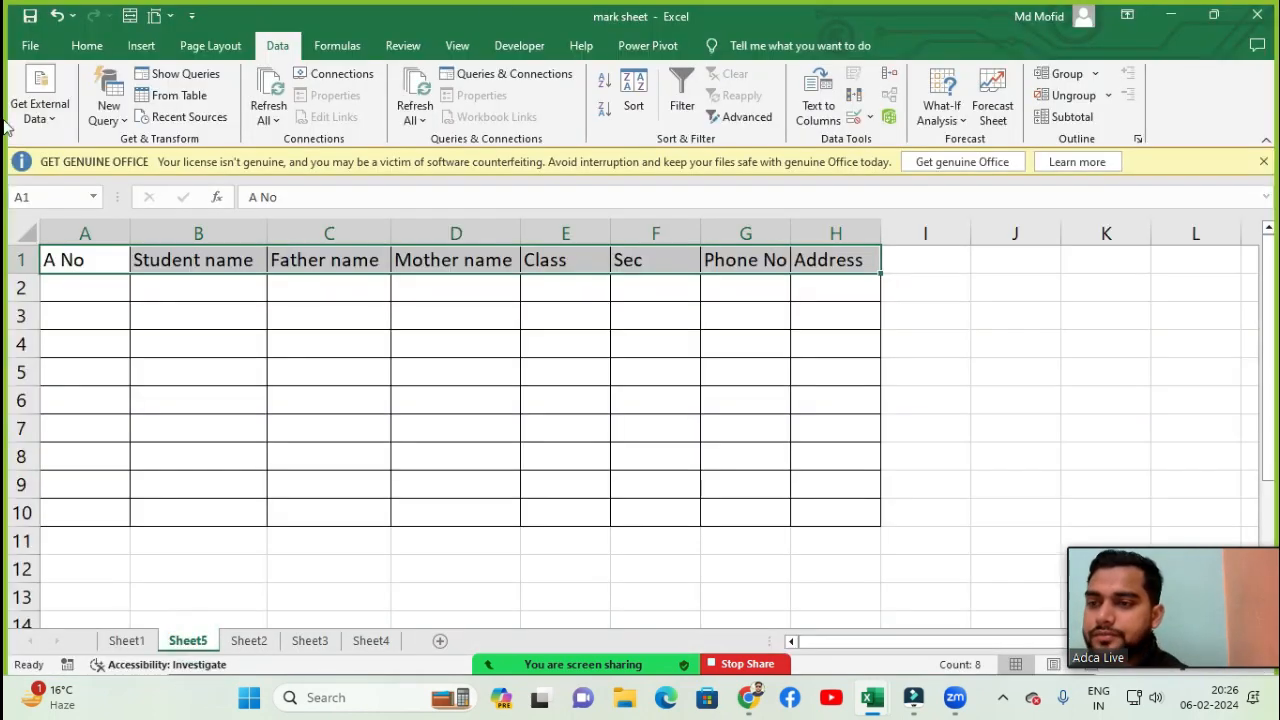
click(305, 252)
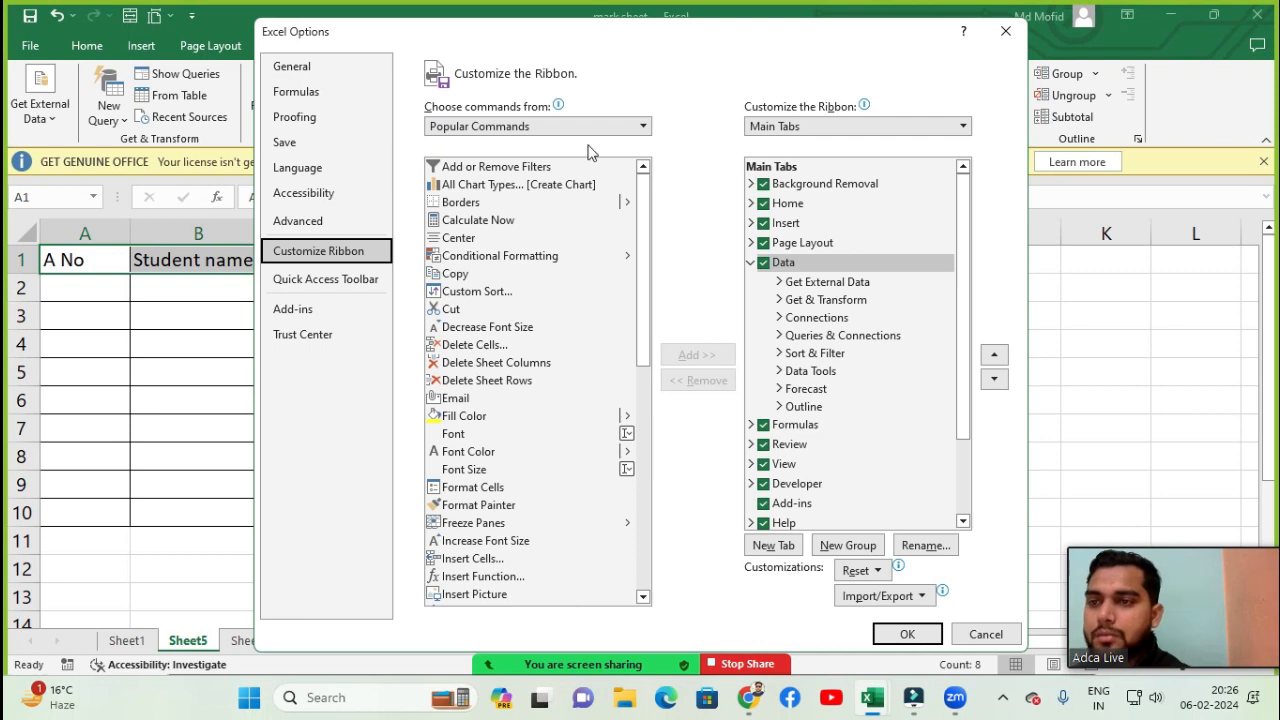
click(519, 128)
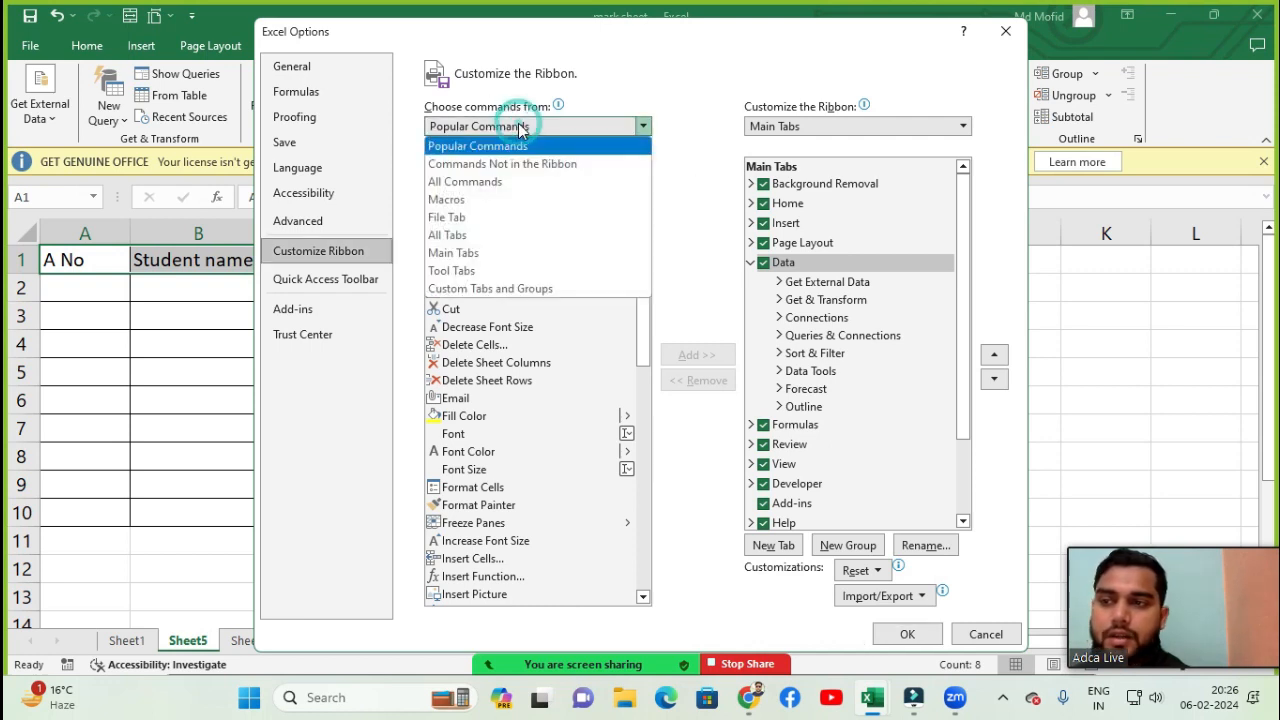
click(476, 184)
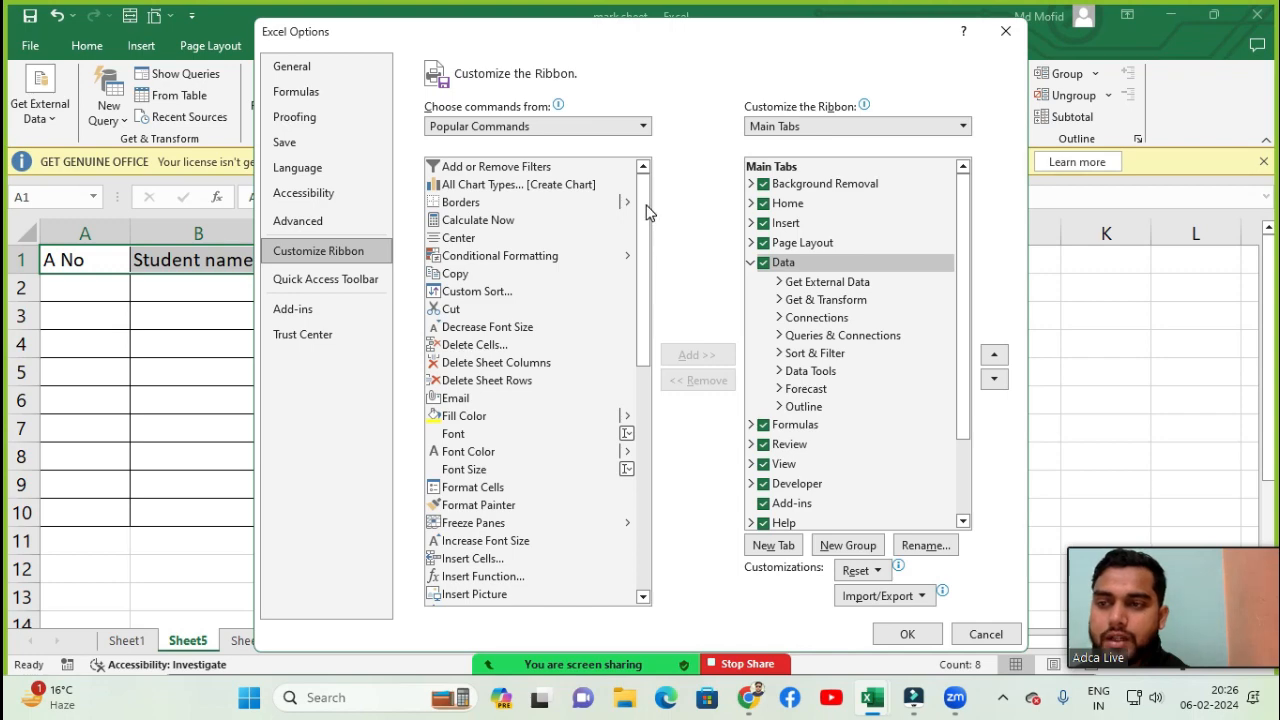
drag(646, 205, 645, 322)
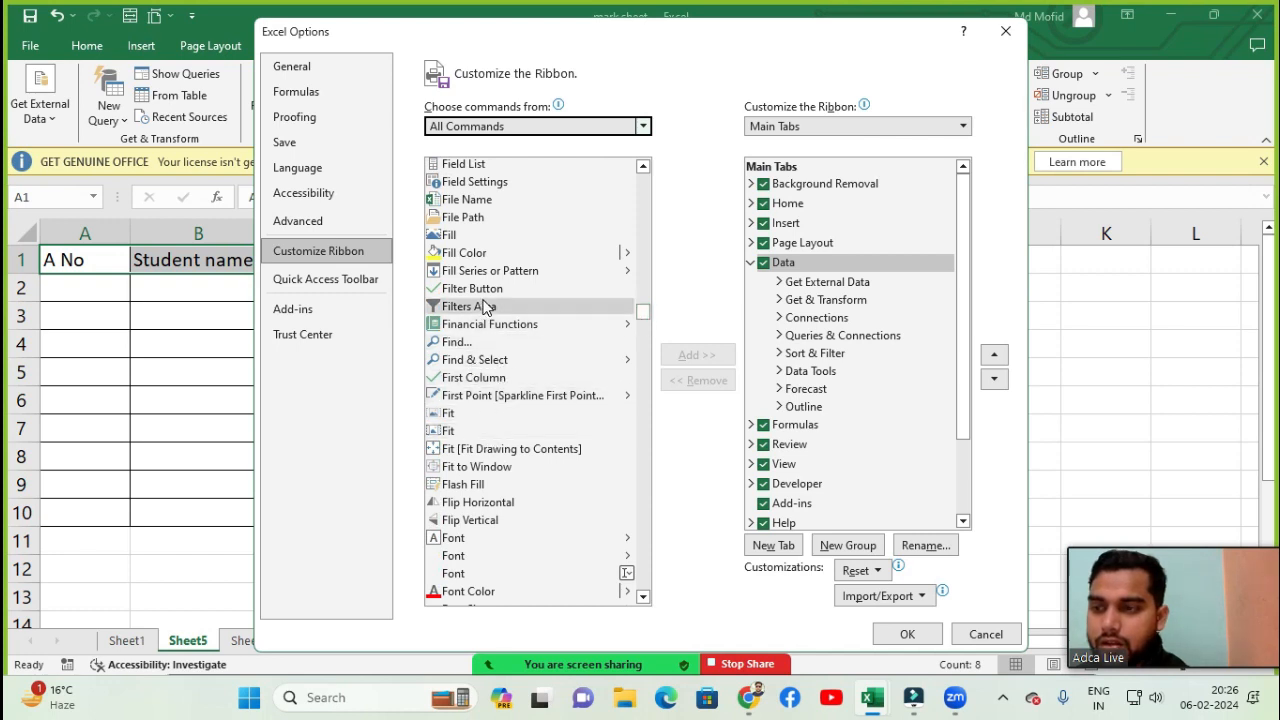
click(644, 596)
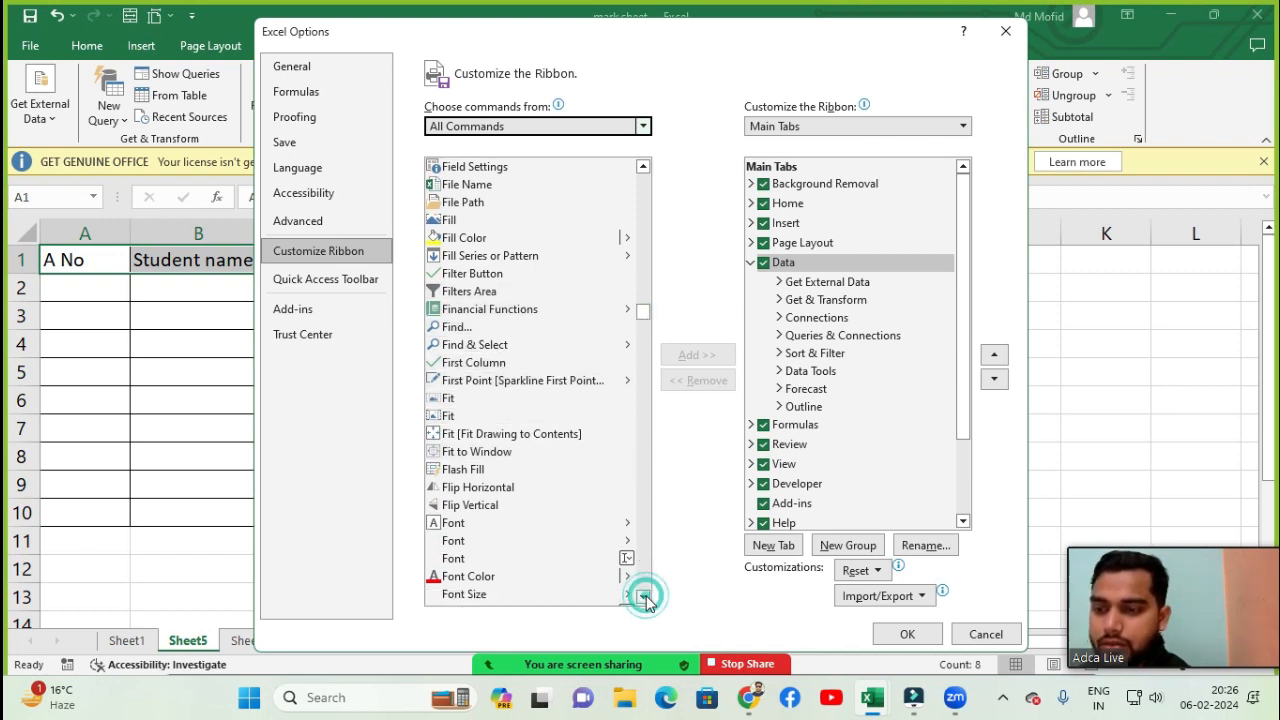
click(644, 596)
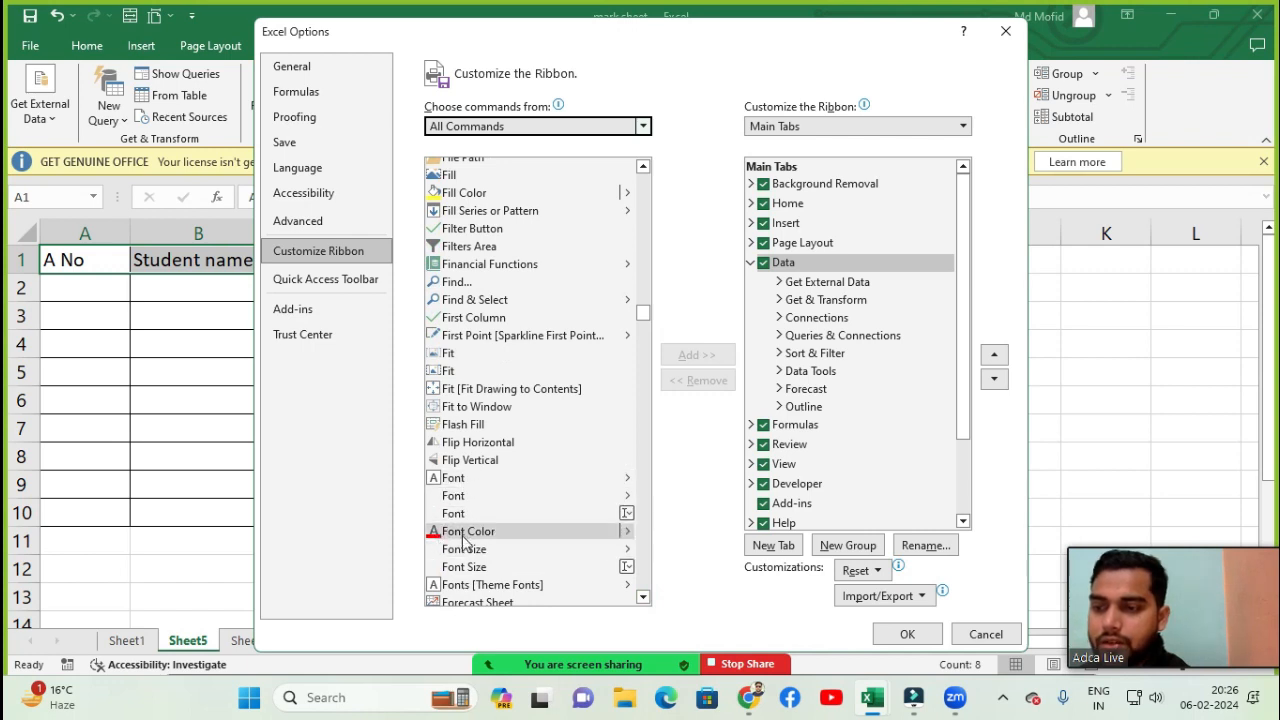
click(642, 599)
click(642, 599)
click(642, 599)
click(642, 599)
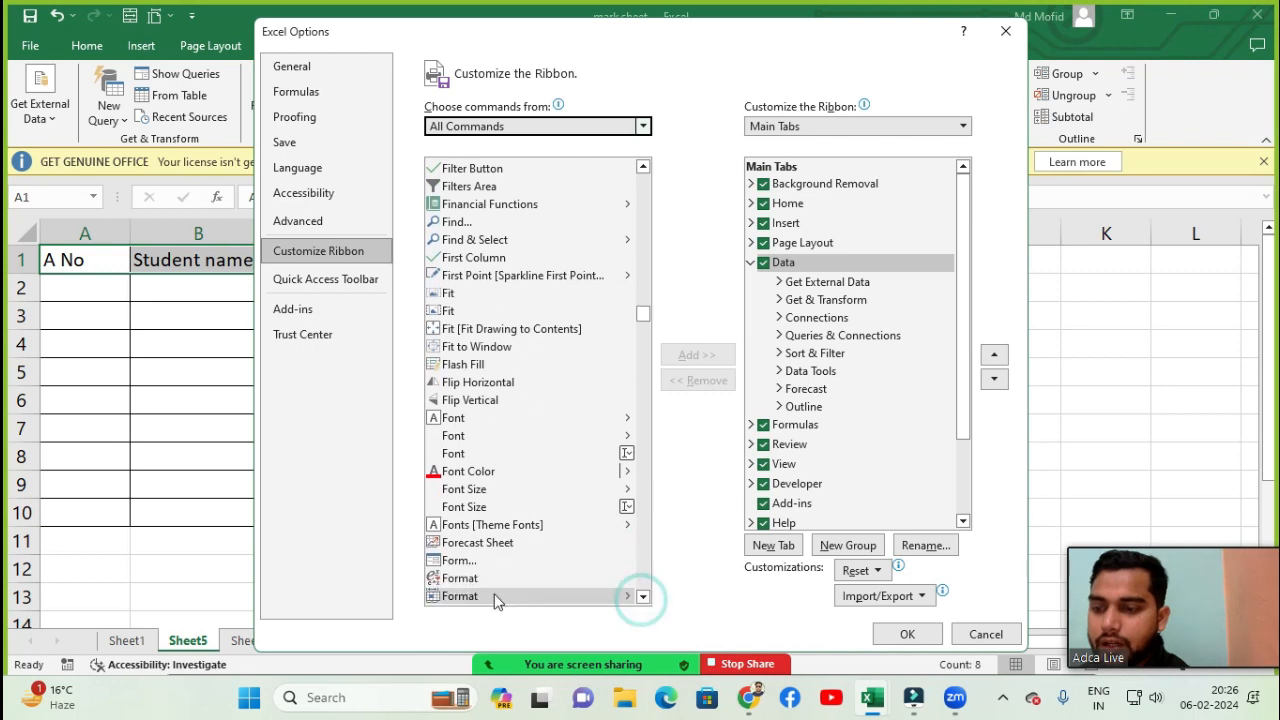
click(488, 562)
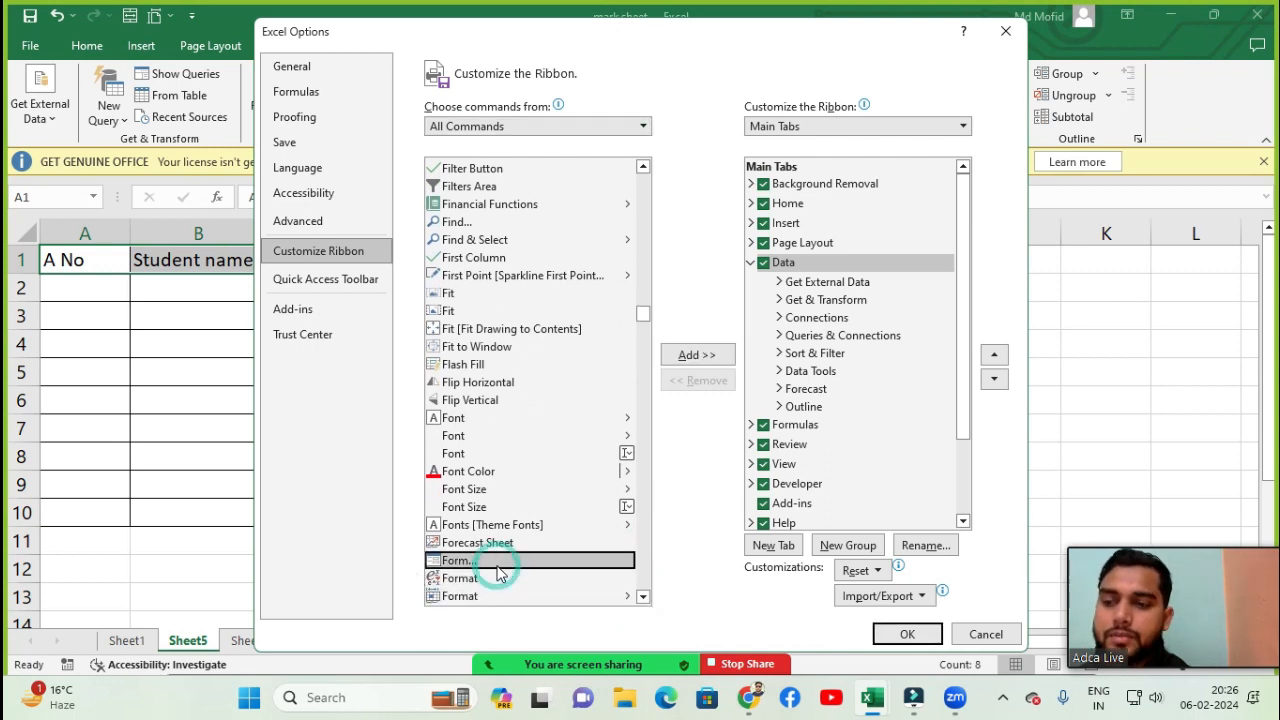
- Try adding the Form... command to the Data and Home tabs, then cancel the options dialog
click(690, 358)
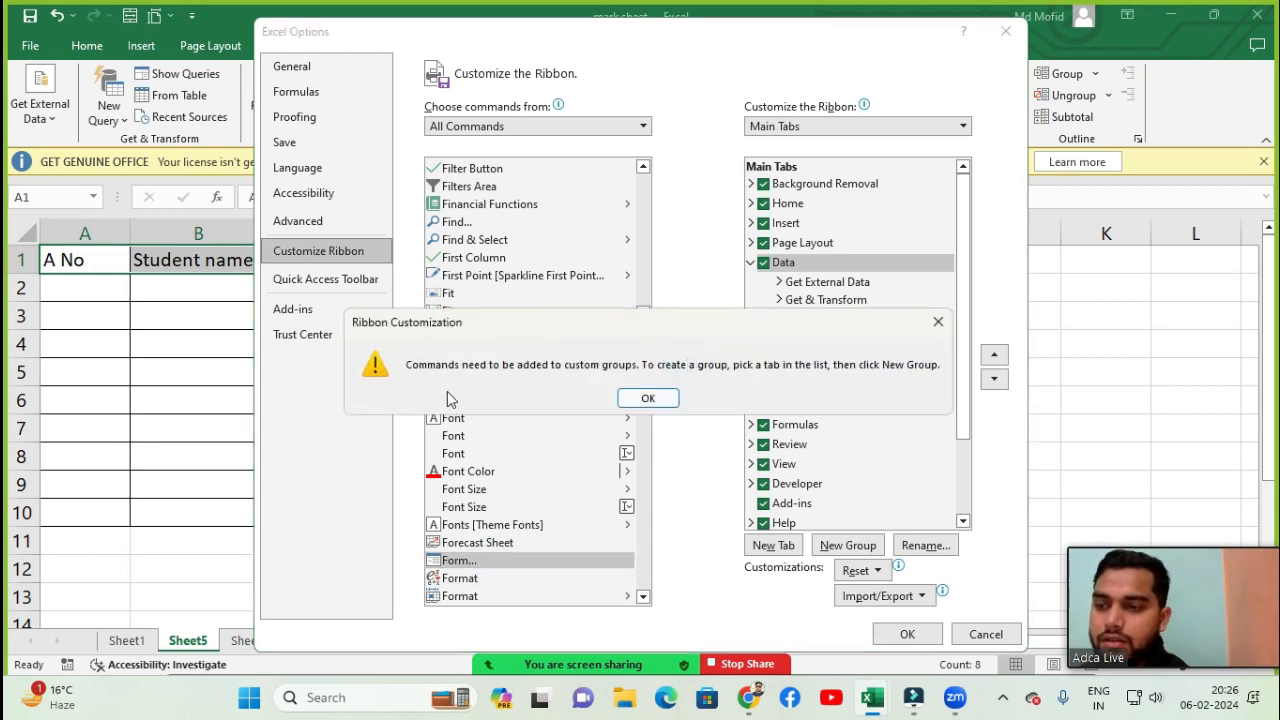
click(630, 398)
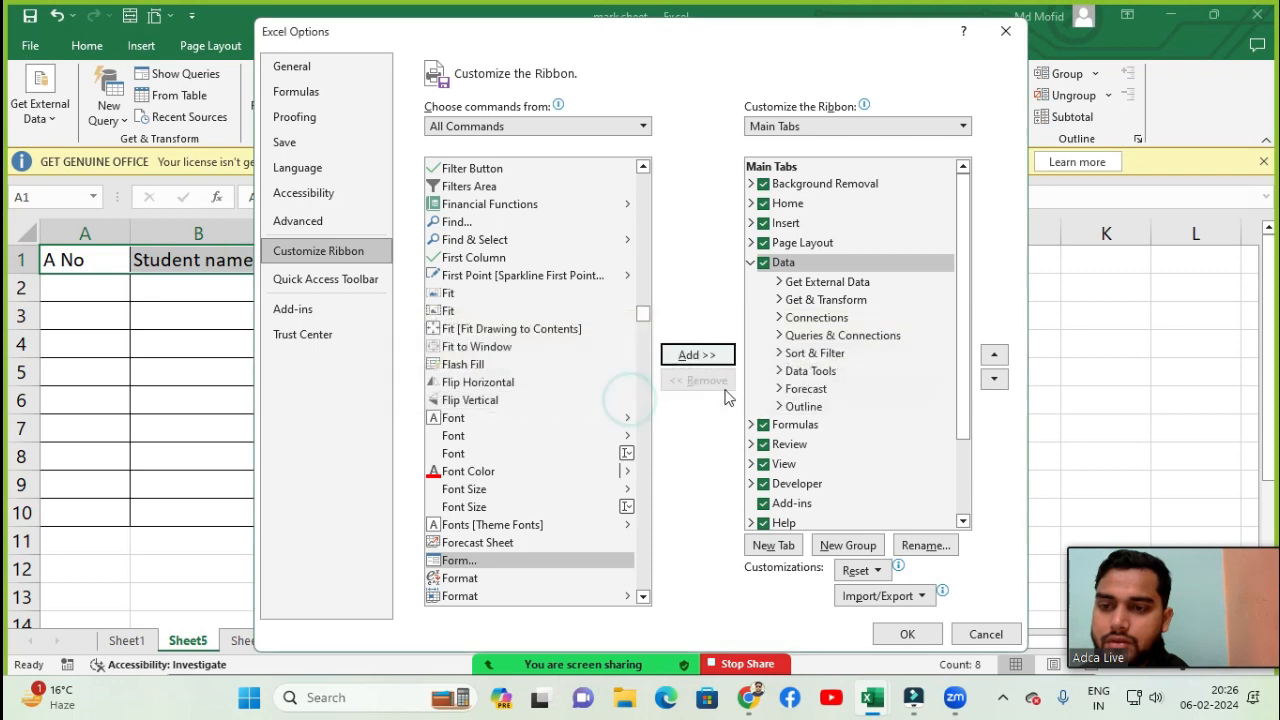
click(792, 266)
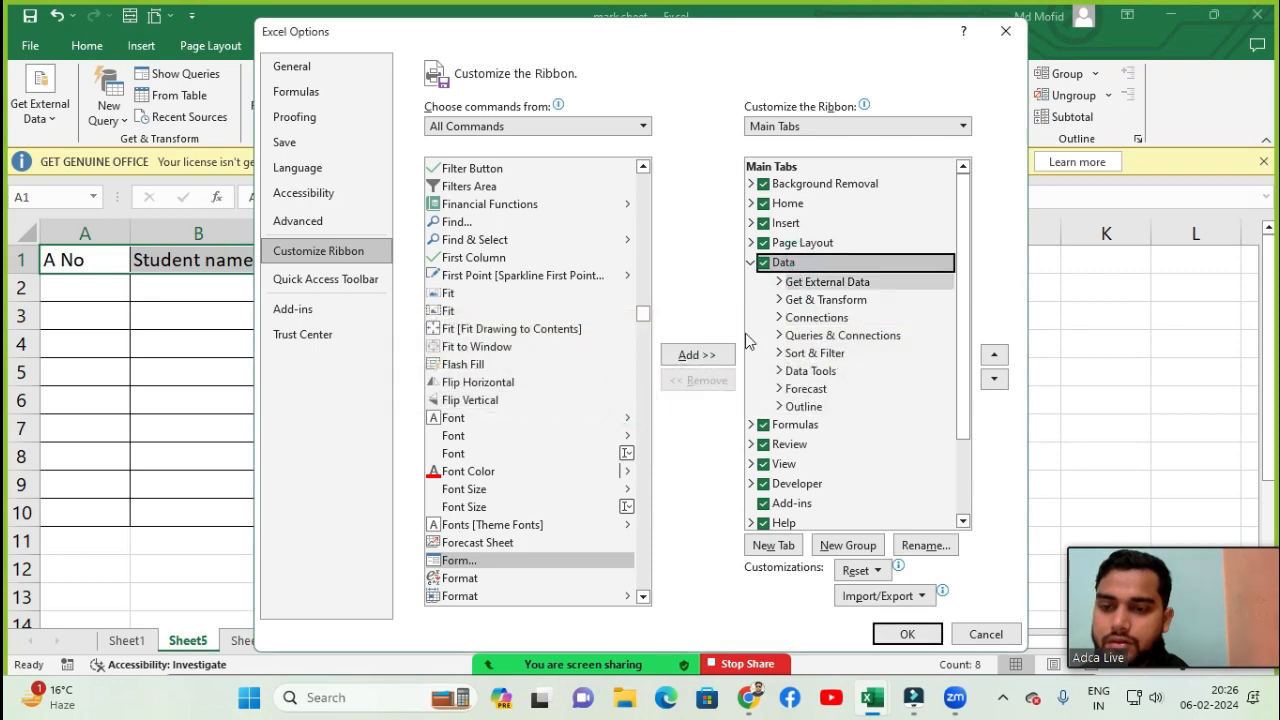
click(708, 364)
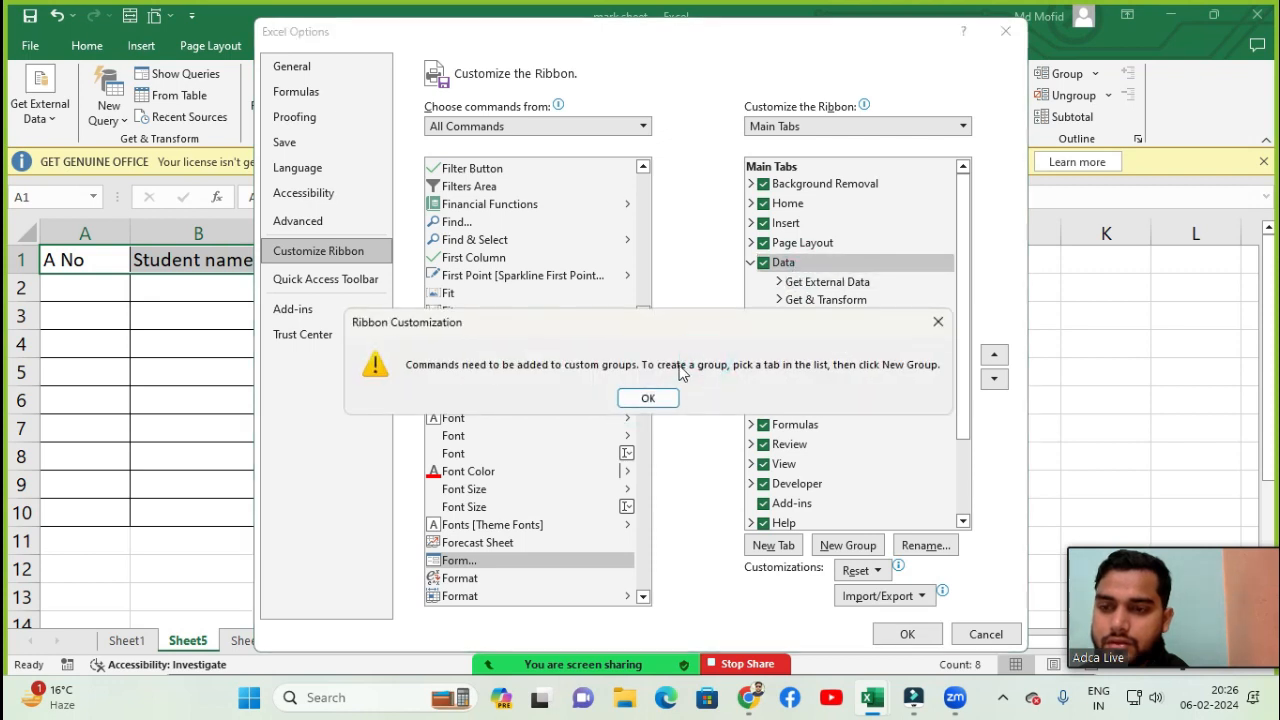
click(650, 397)
click(848, 204)
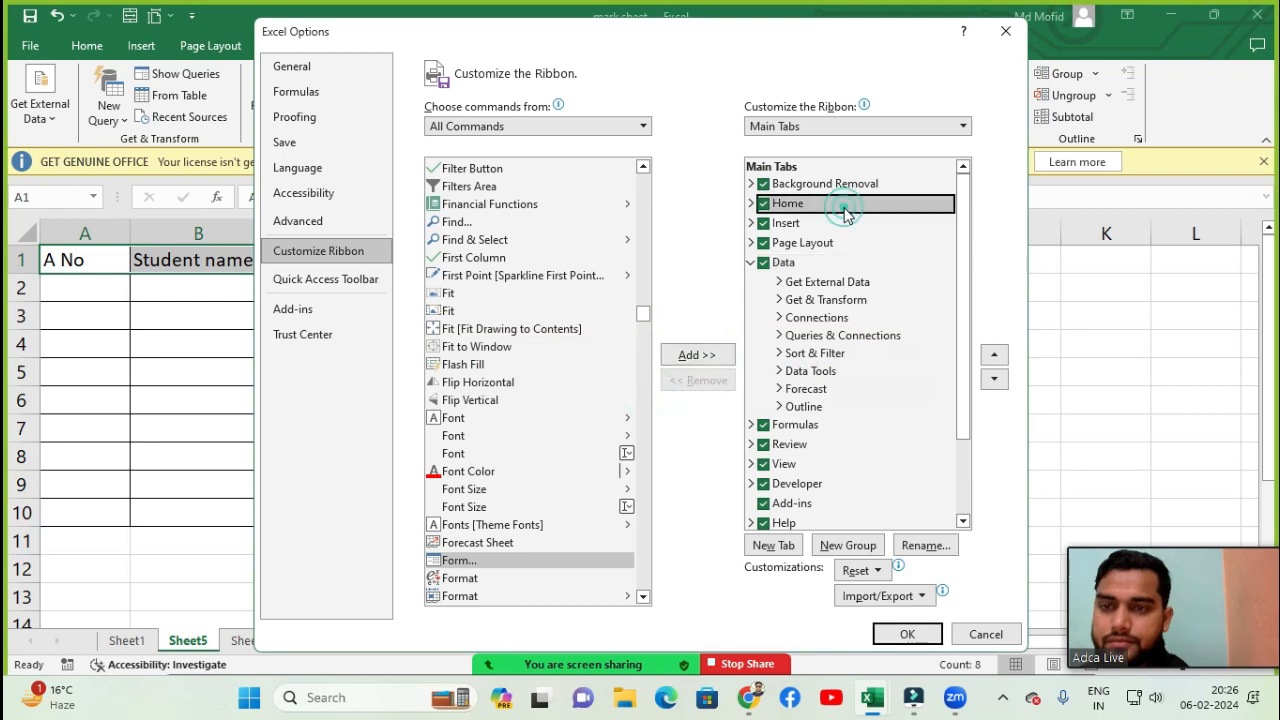
click(713, 362)
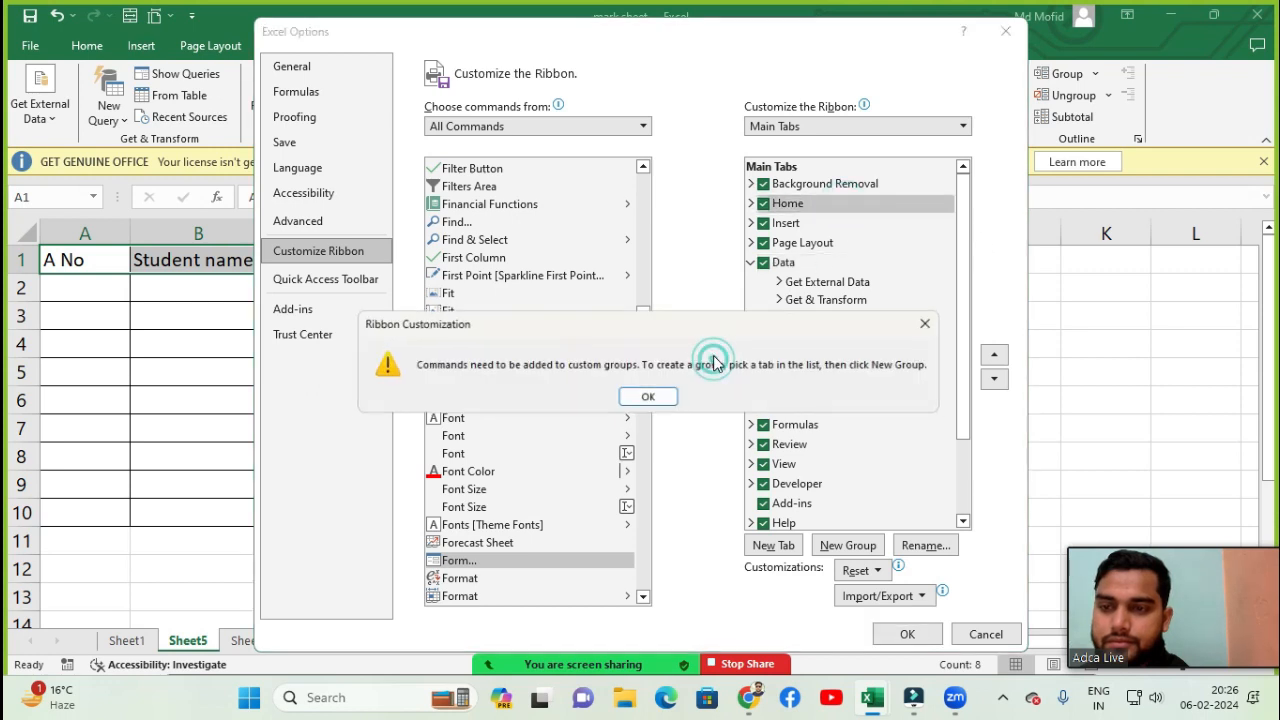
click(648, 397)
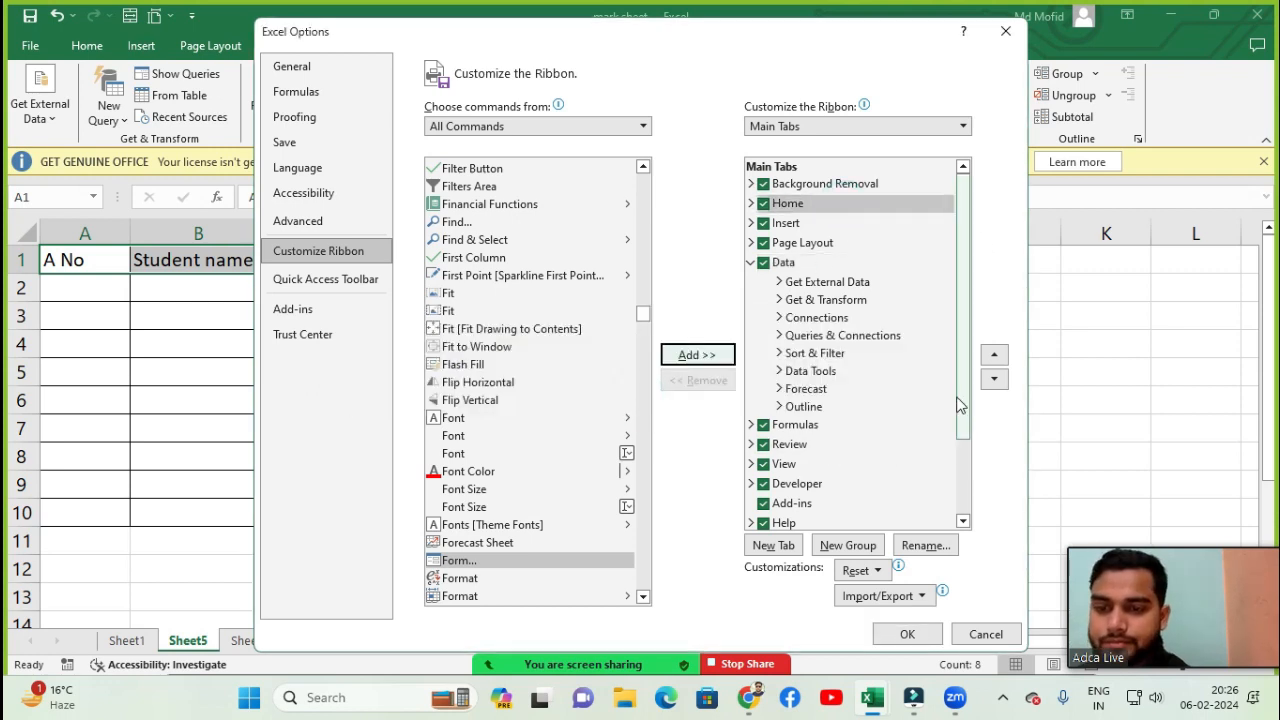
key(Escape)
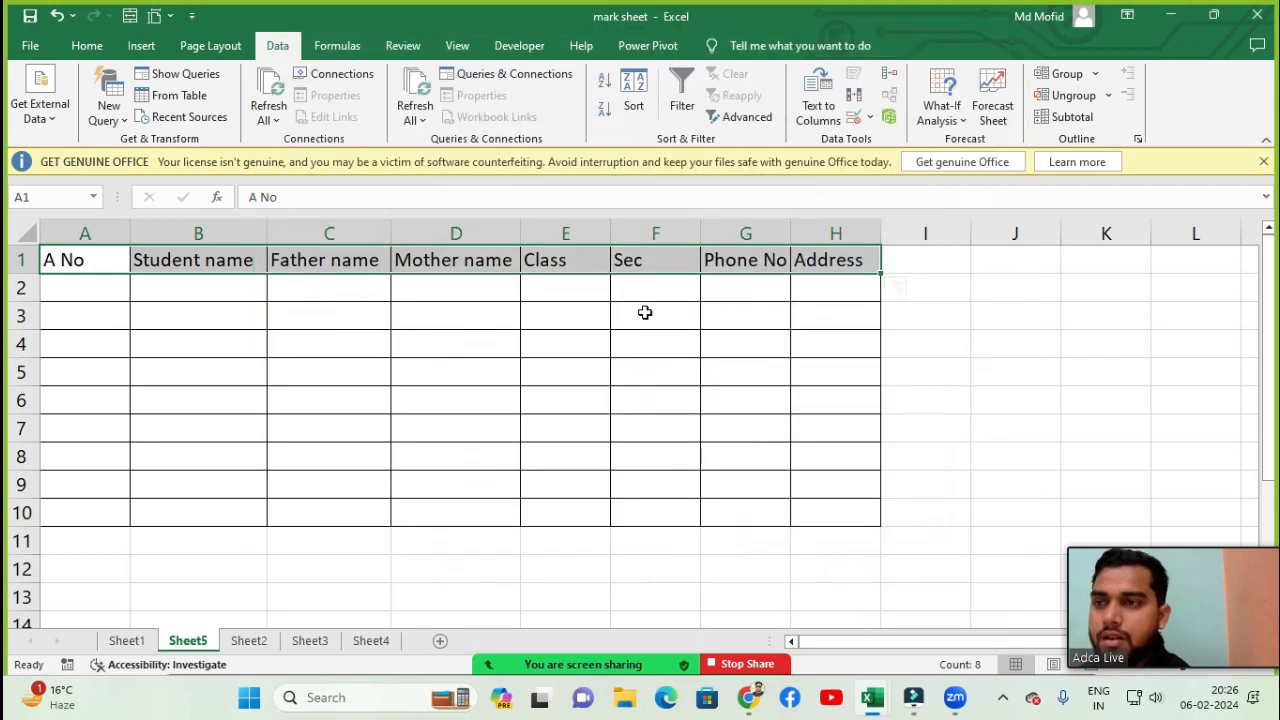
- Look through the Formulas, Review, View and Insert tabs for the Form command
click(340, 47)
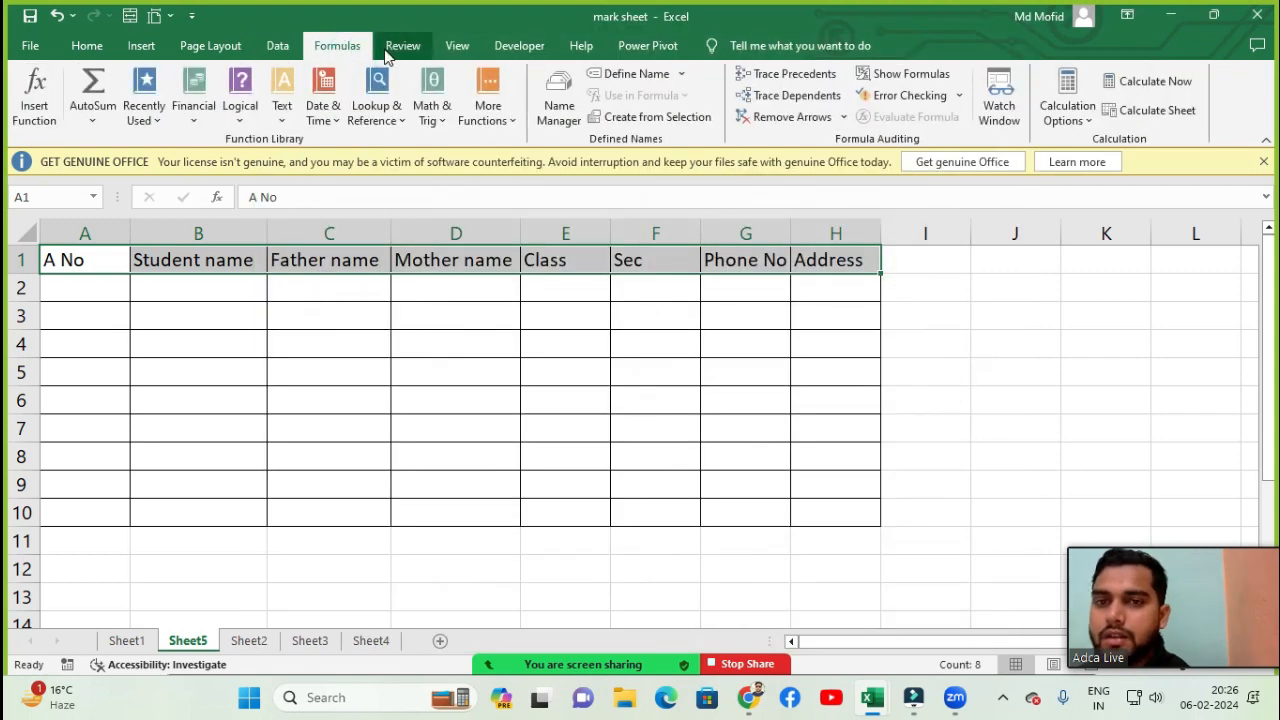
click(401, 47)
click(458, 47)
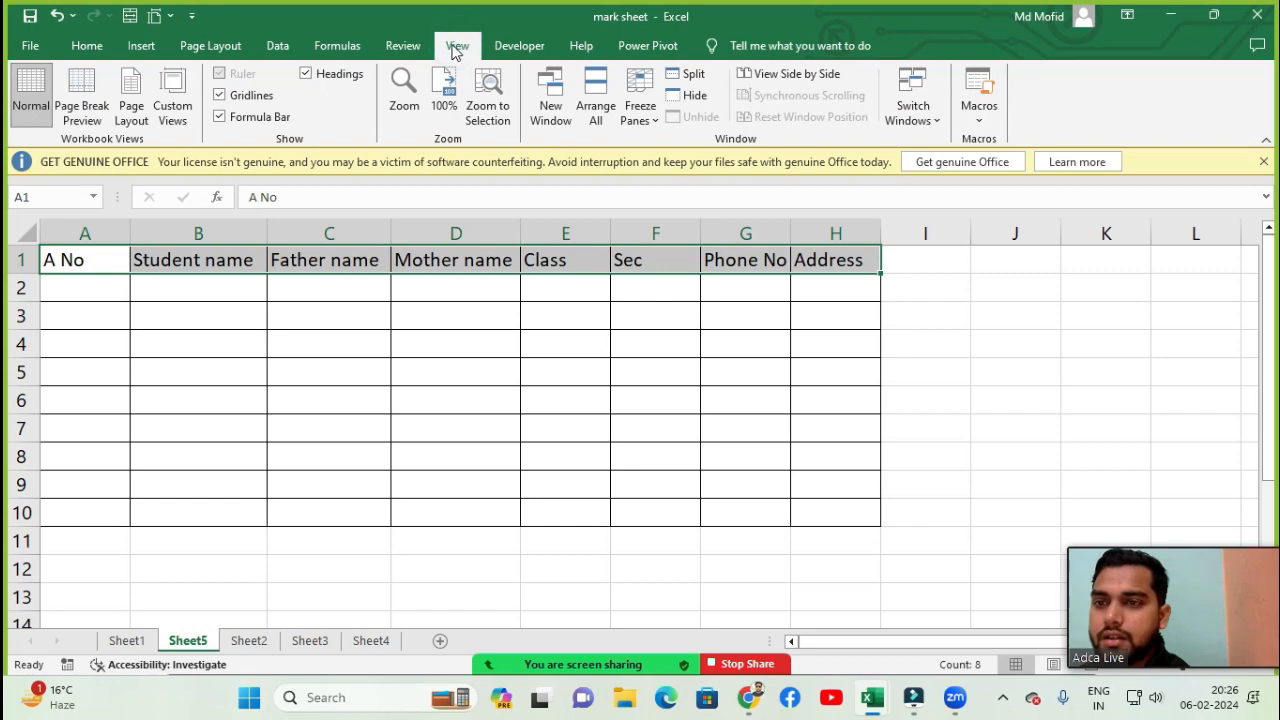
click(92, 47)
click(138, 48)
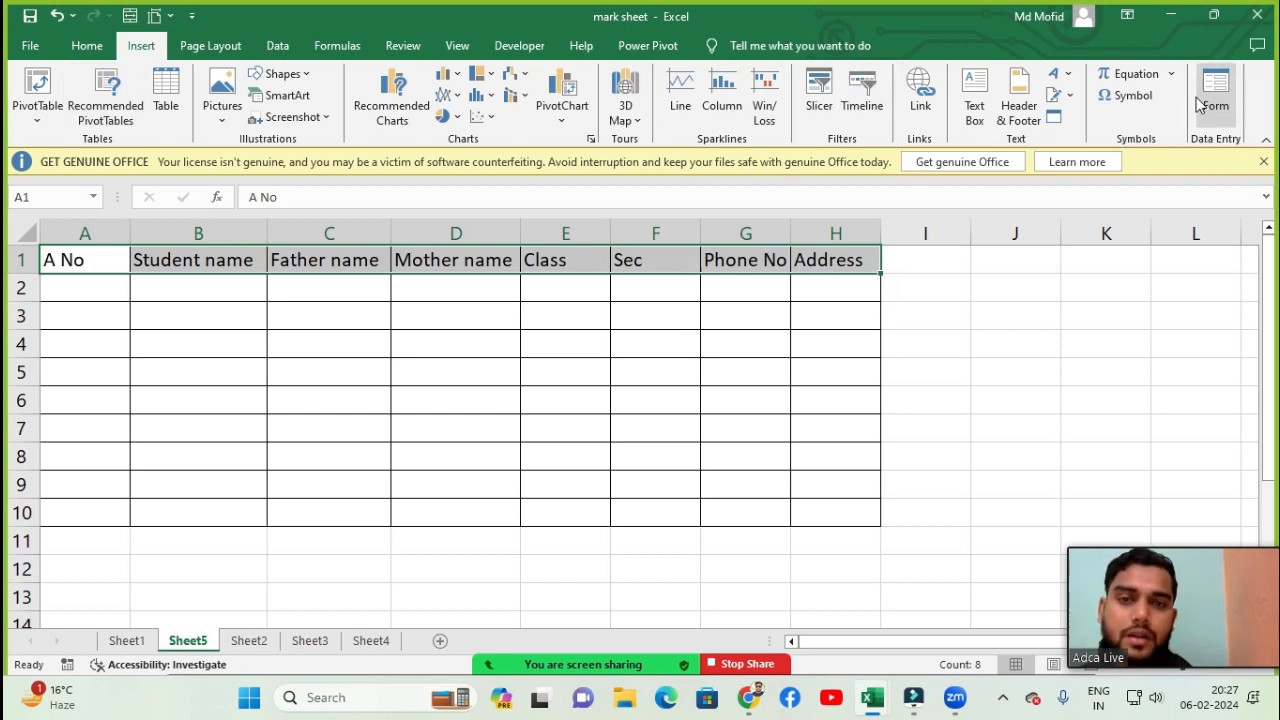
- Reopen ribbon customization with All Commands, select Form... and the Home tab, open Rename, then confirm without changes
click(46, 52)
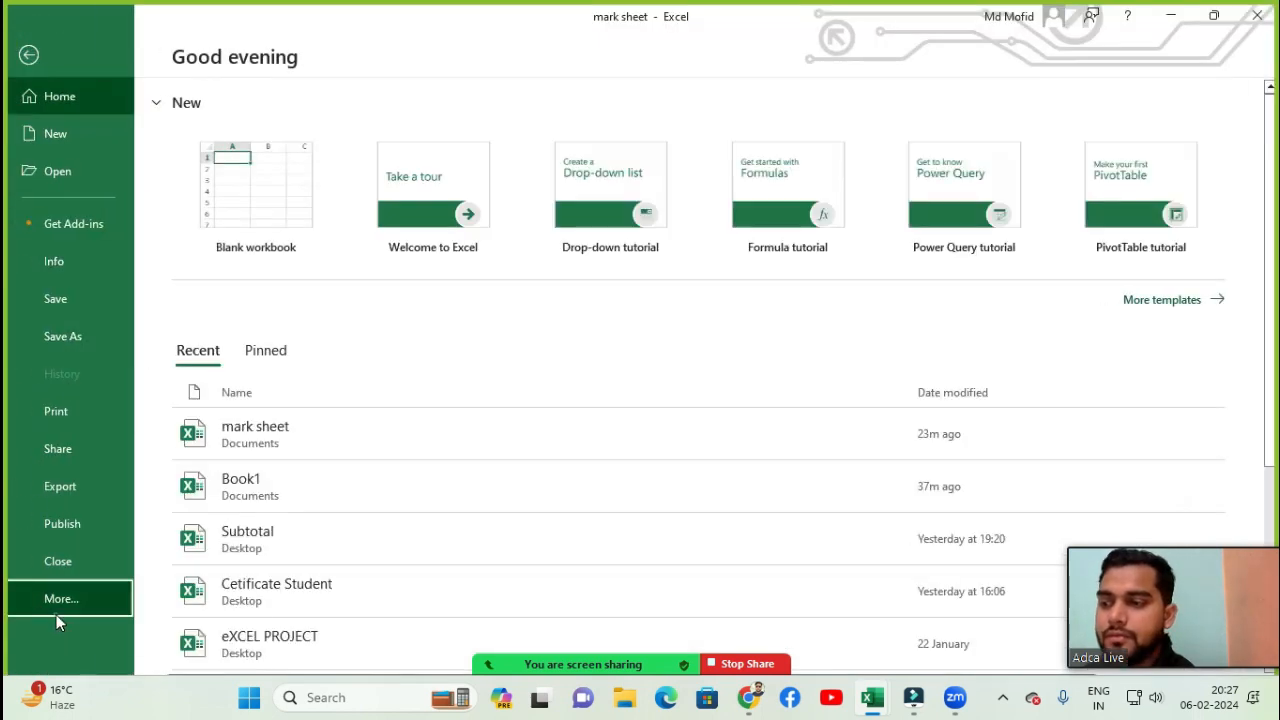
click(58, 598)
click(166, 636)
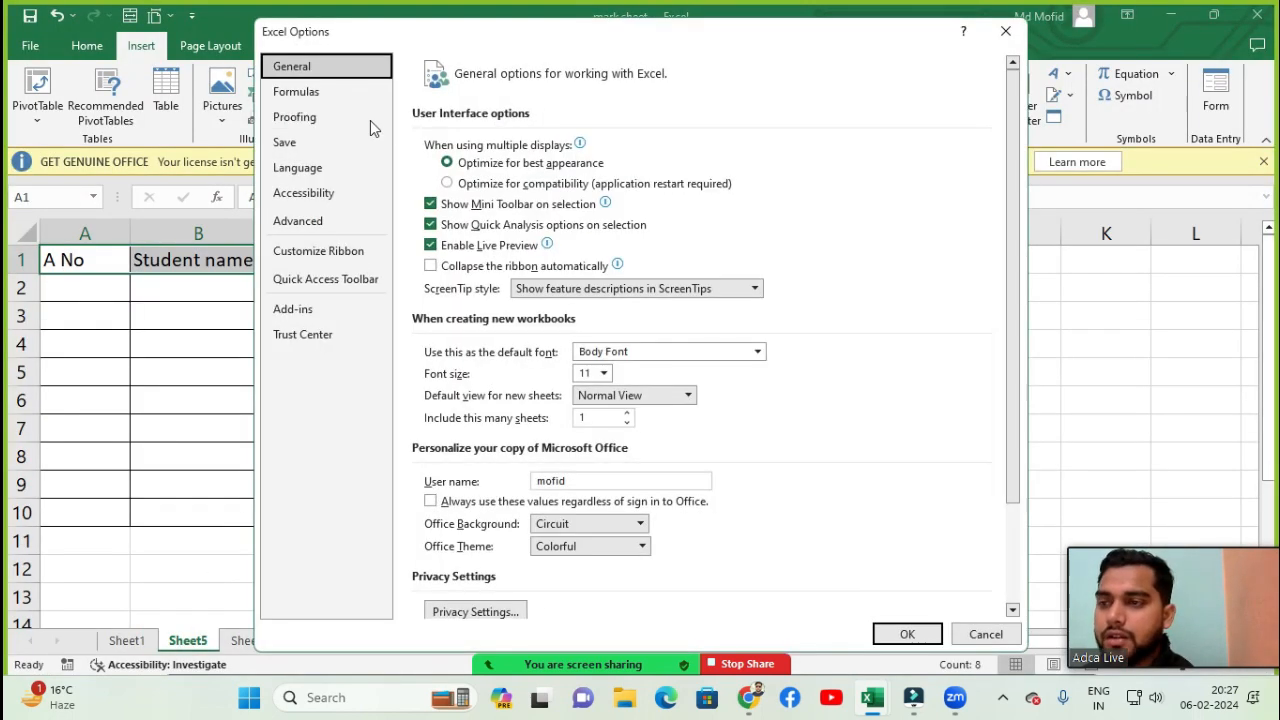
click(318, 252)
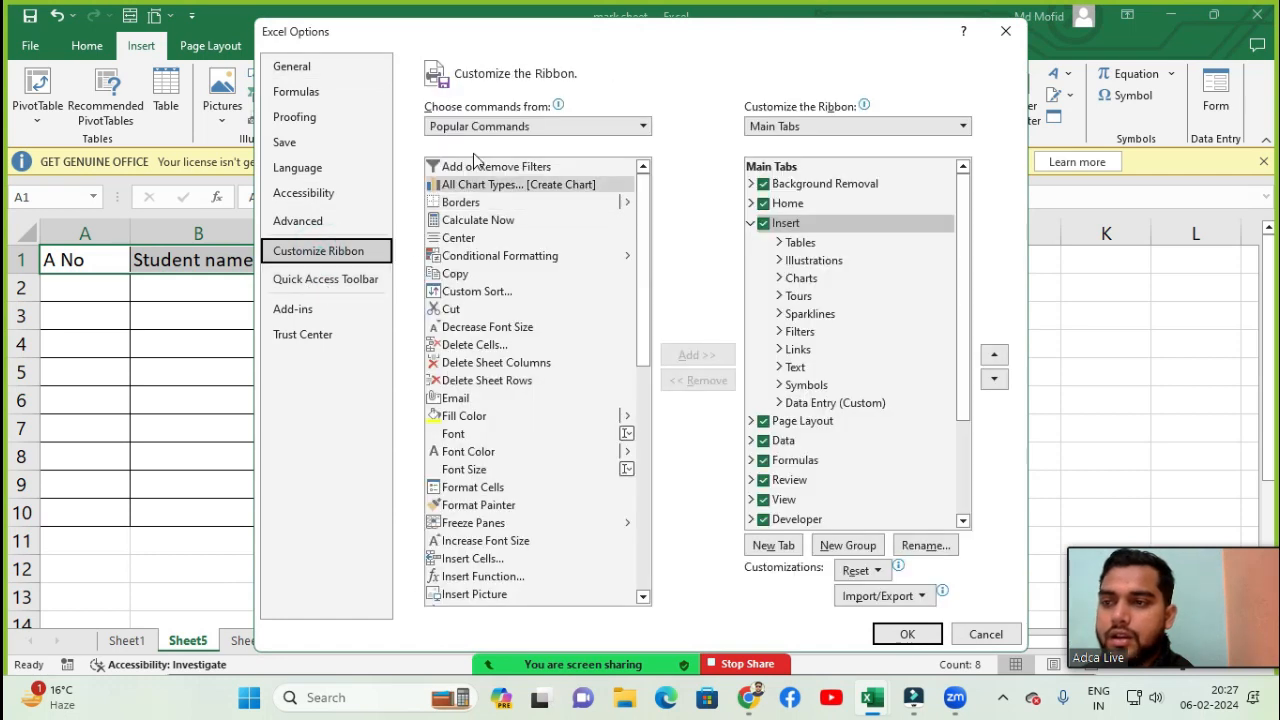
click(480, 131)
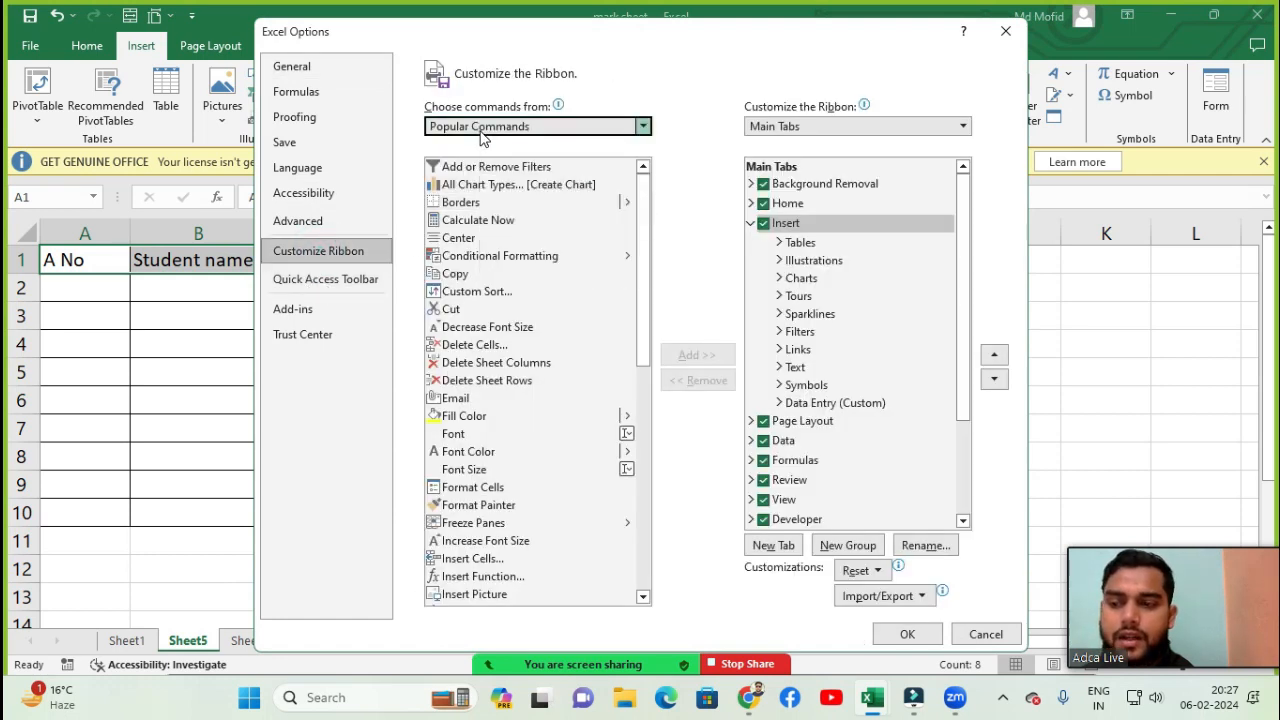
click(468, 186)
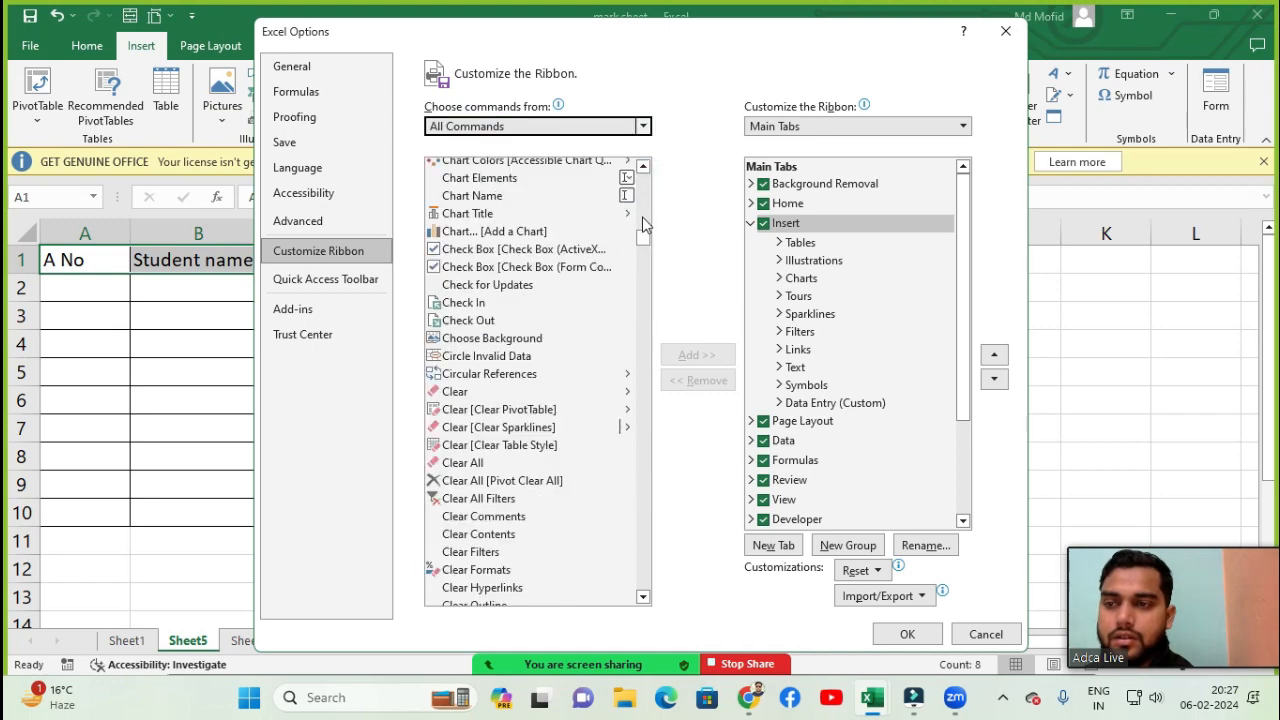
drag(642, 225, 641, 325)
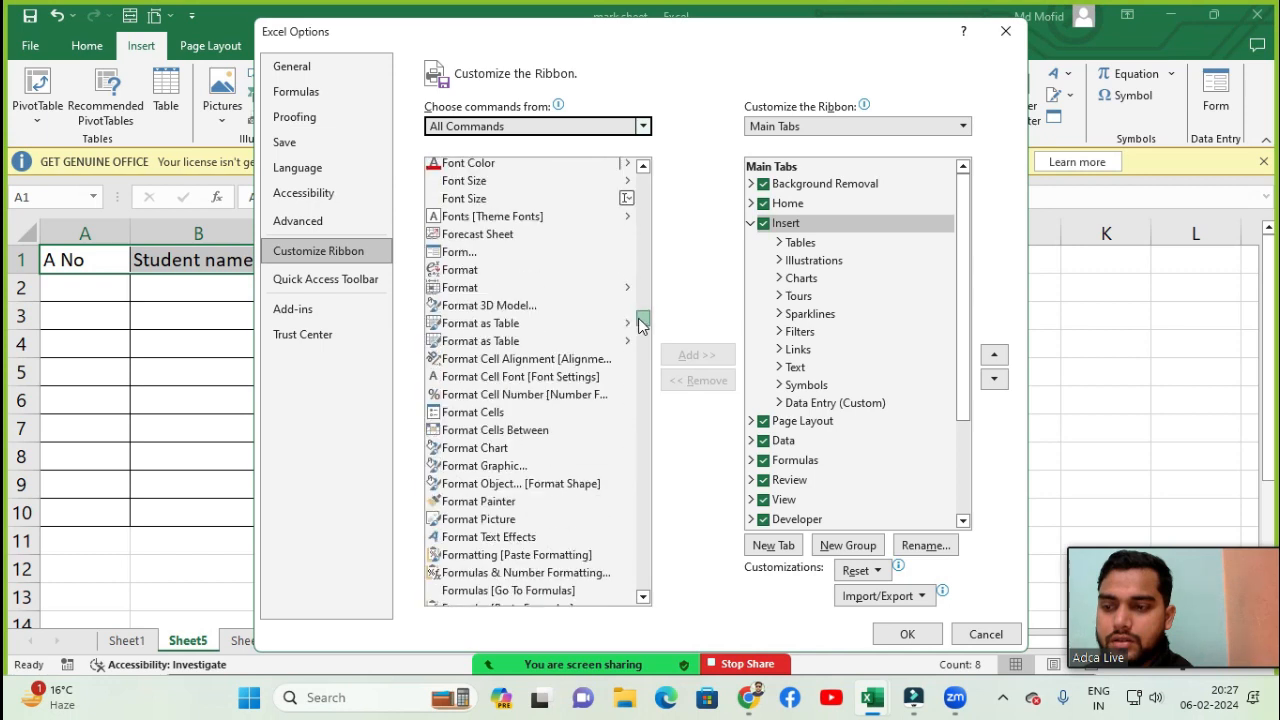
click(605, 252)
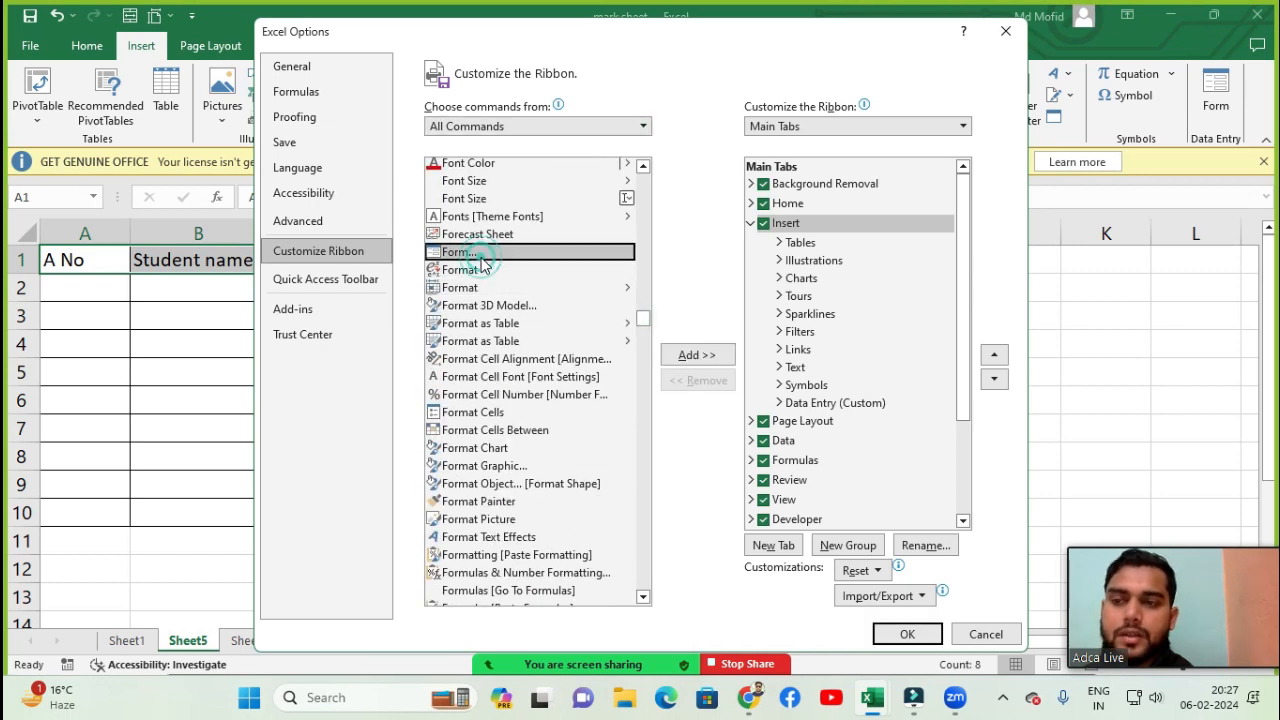
click(787, 205)
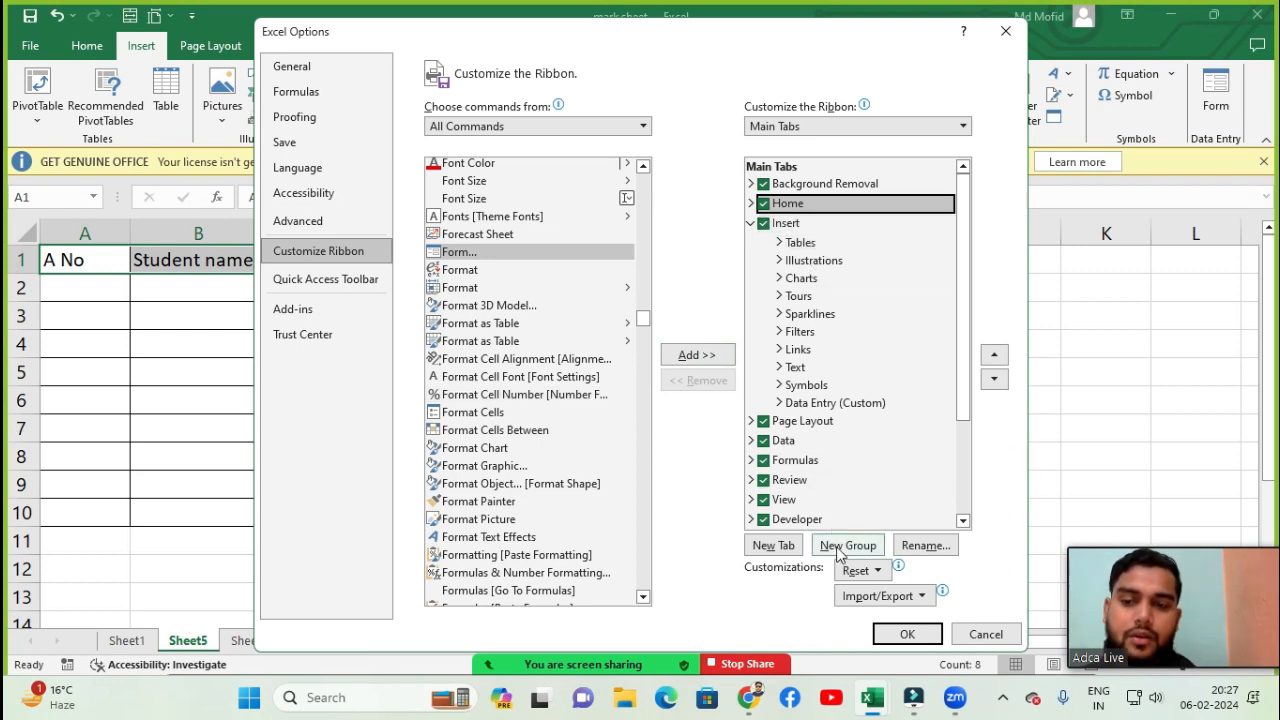
click(925, 548)
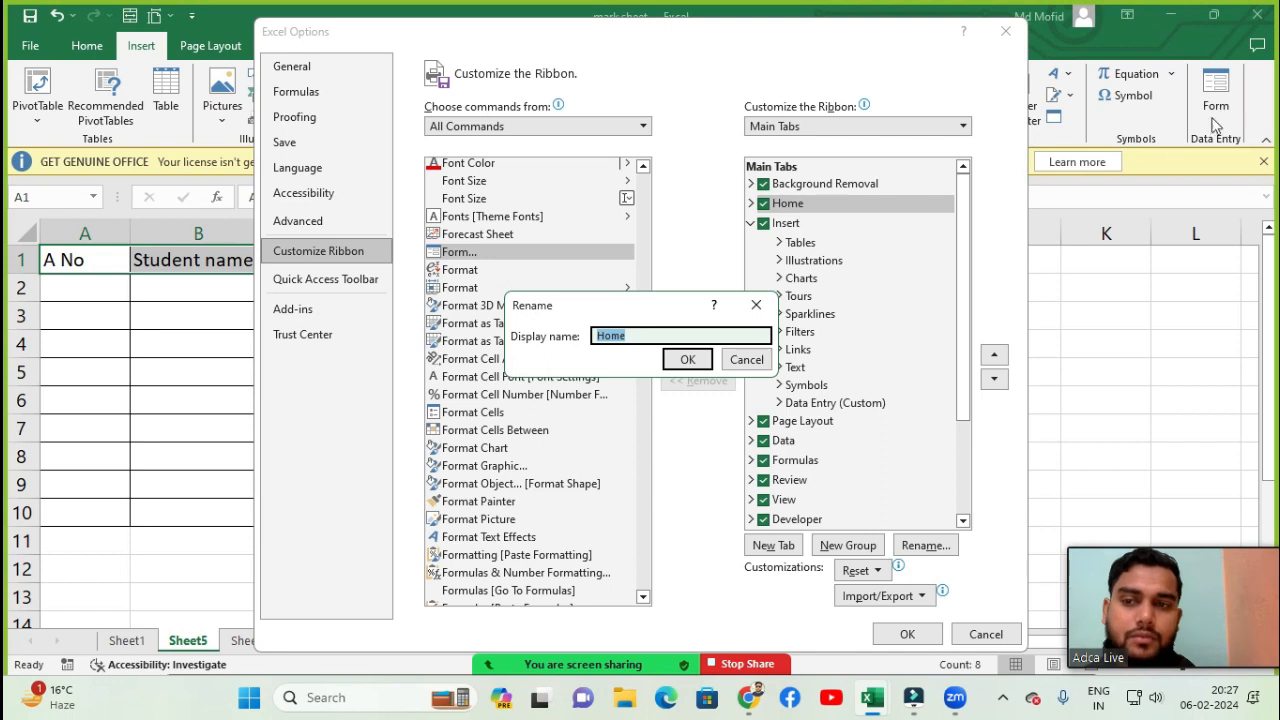
click(686, 365)
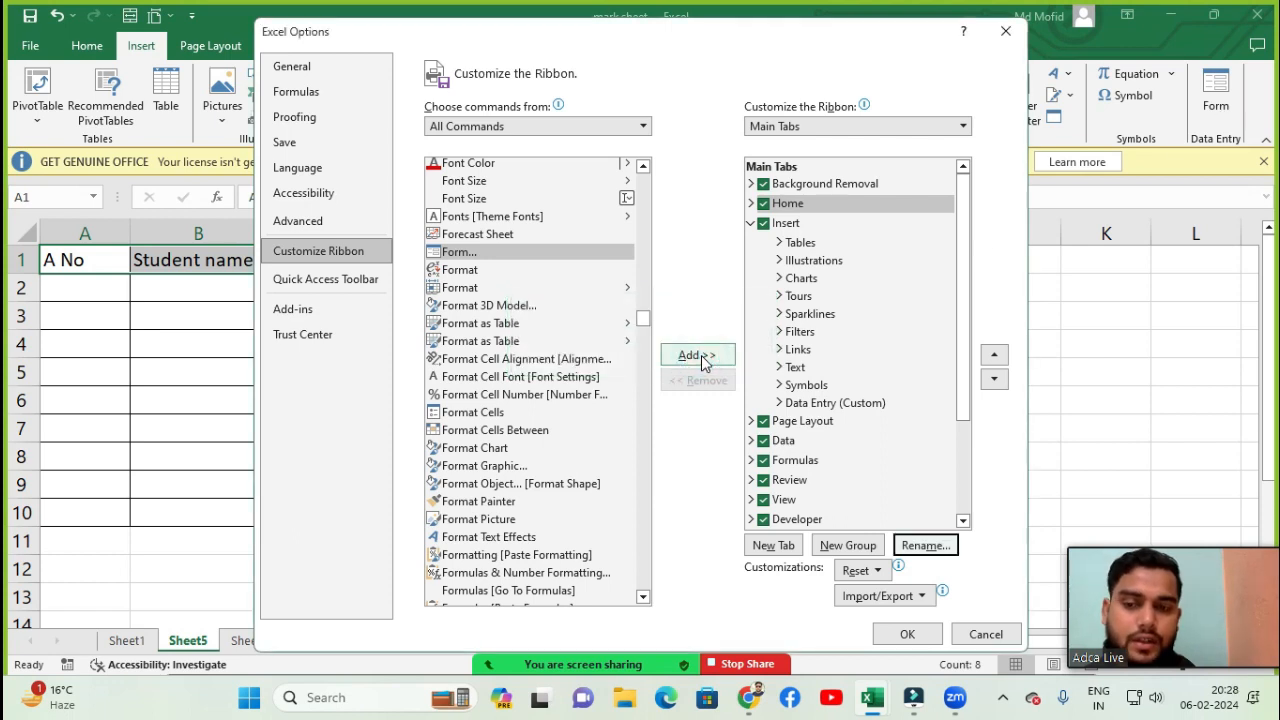
click(907, 635)
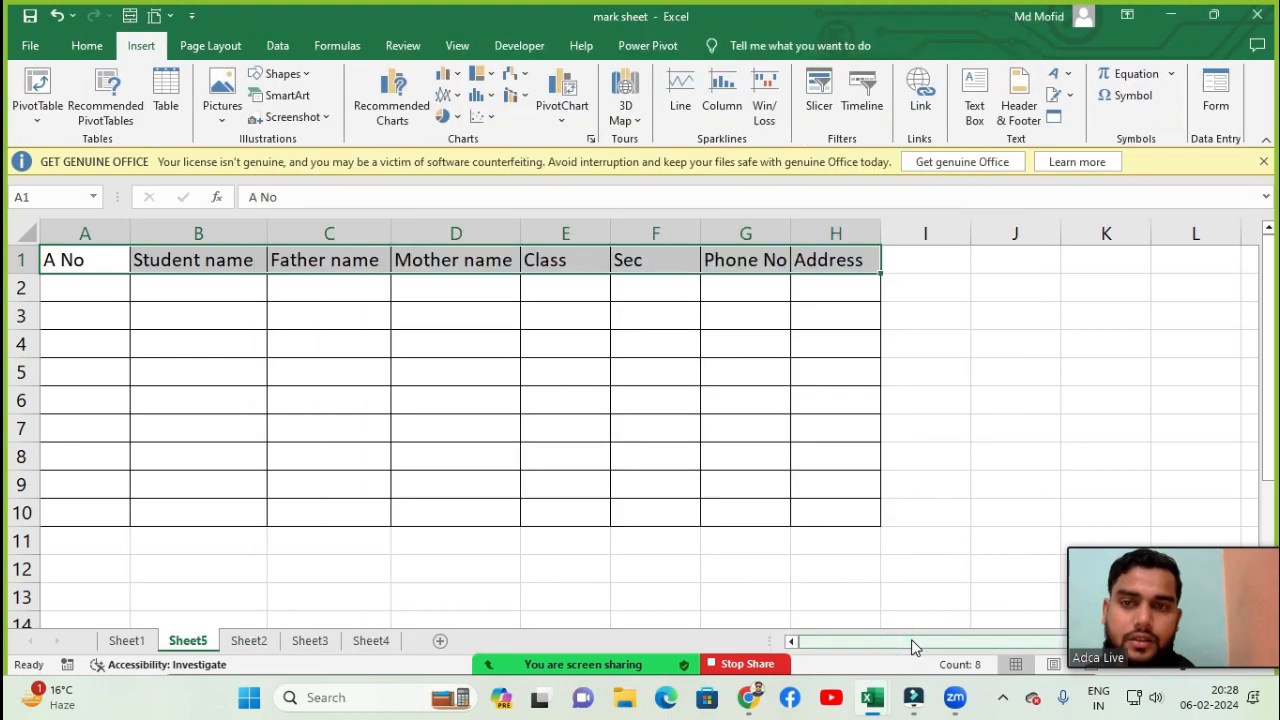
- Launch the Form command from the Data Entry group on the Insert tab and accept the header-row prompt
click(78, 46)
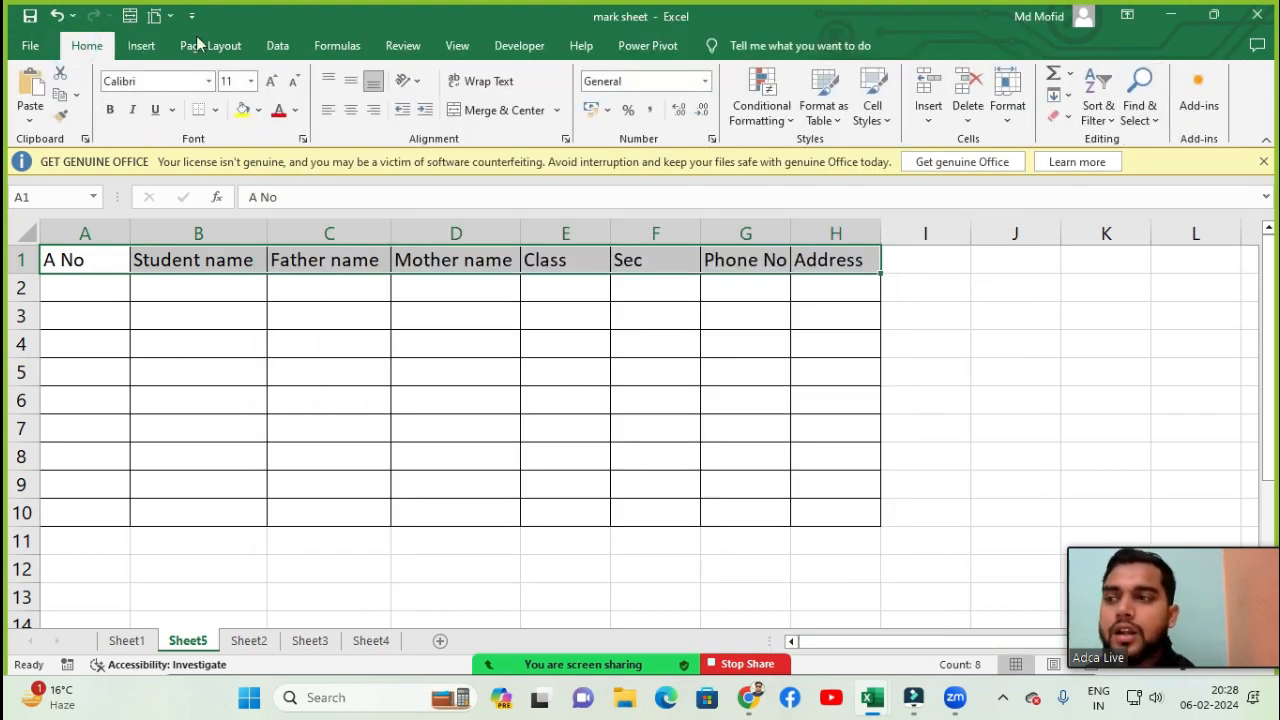
click(140, 46)
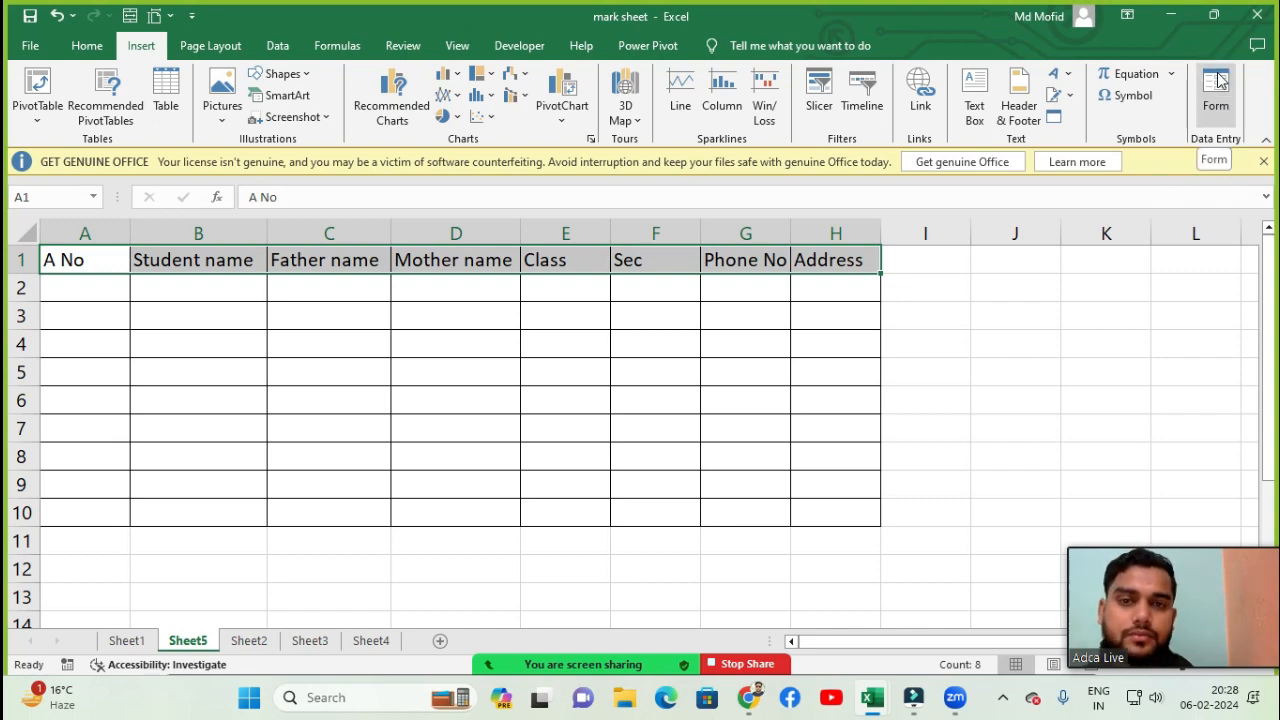
click(1220, 97)
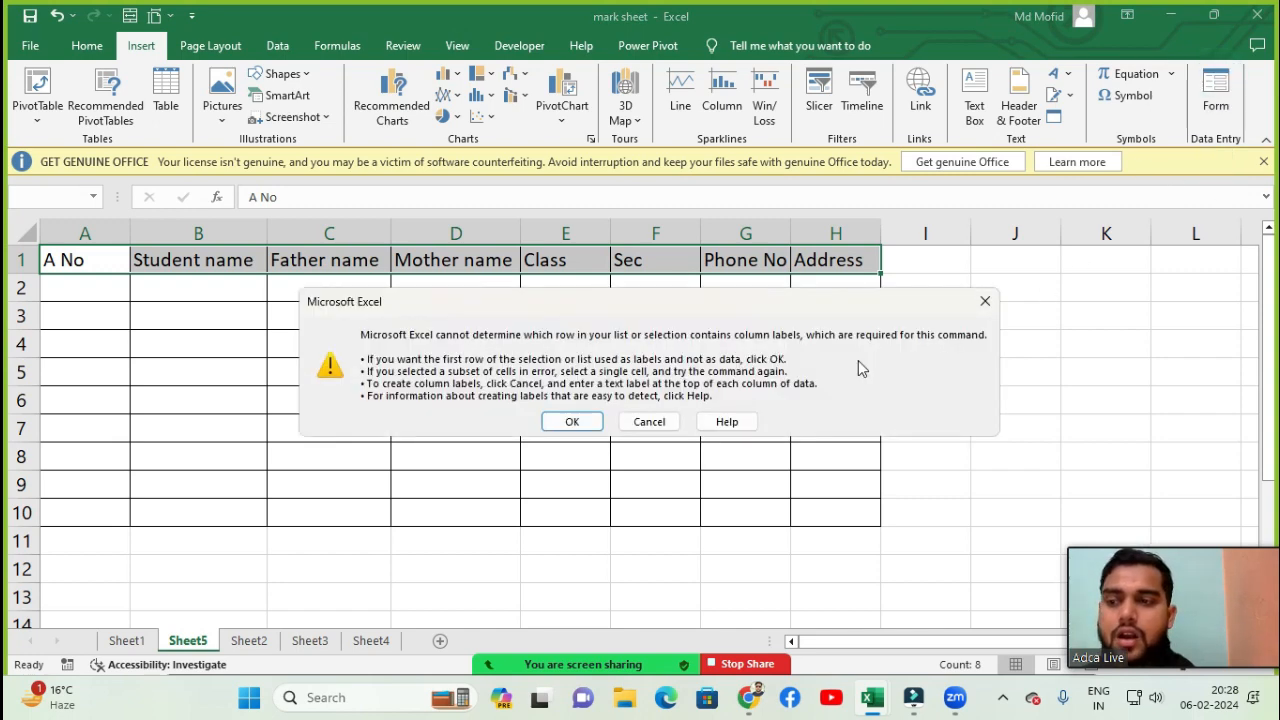
click(568, 423)
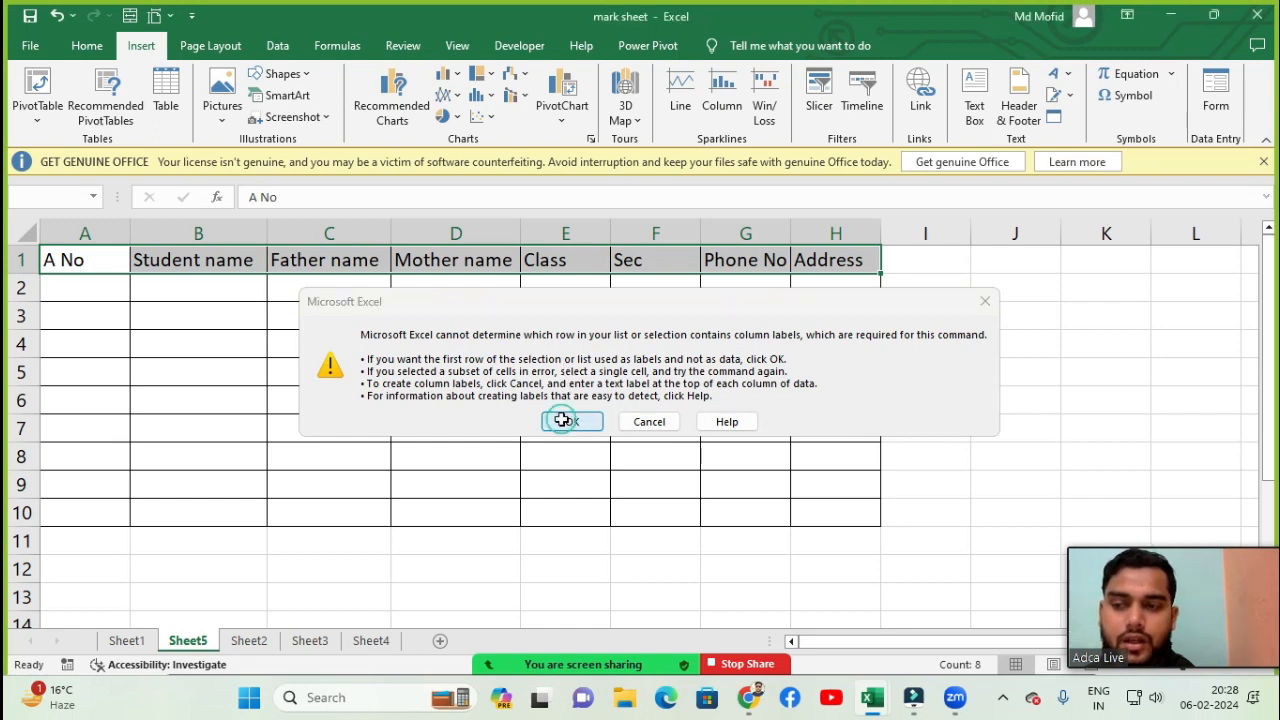
drag(806, 157, 1013, 197)
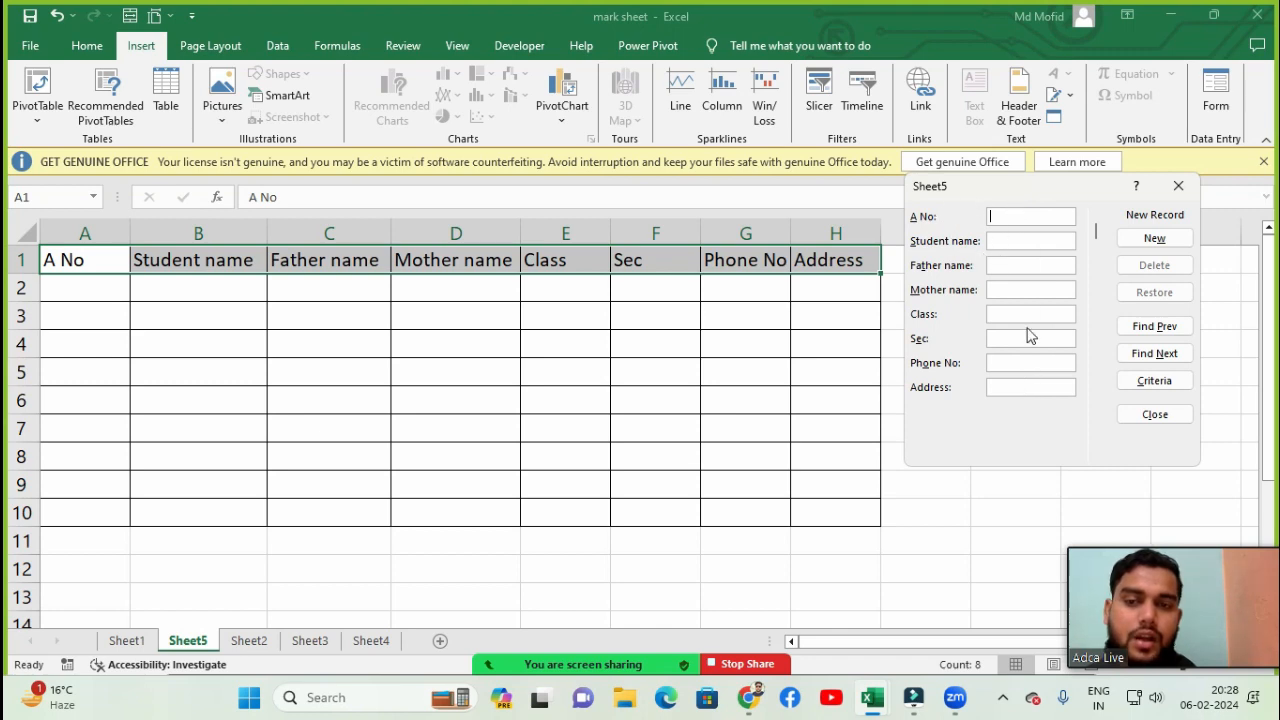
- In the data form, enter A No 01 plus the student's name, father's name and mother's name
click(1008, 214)
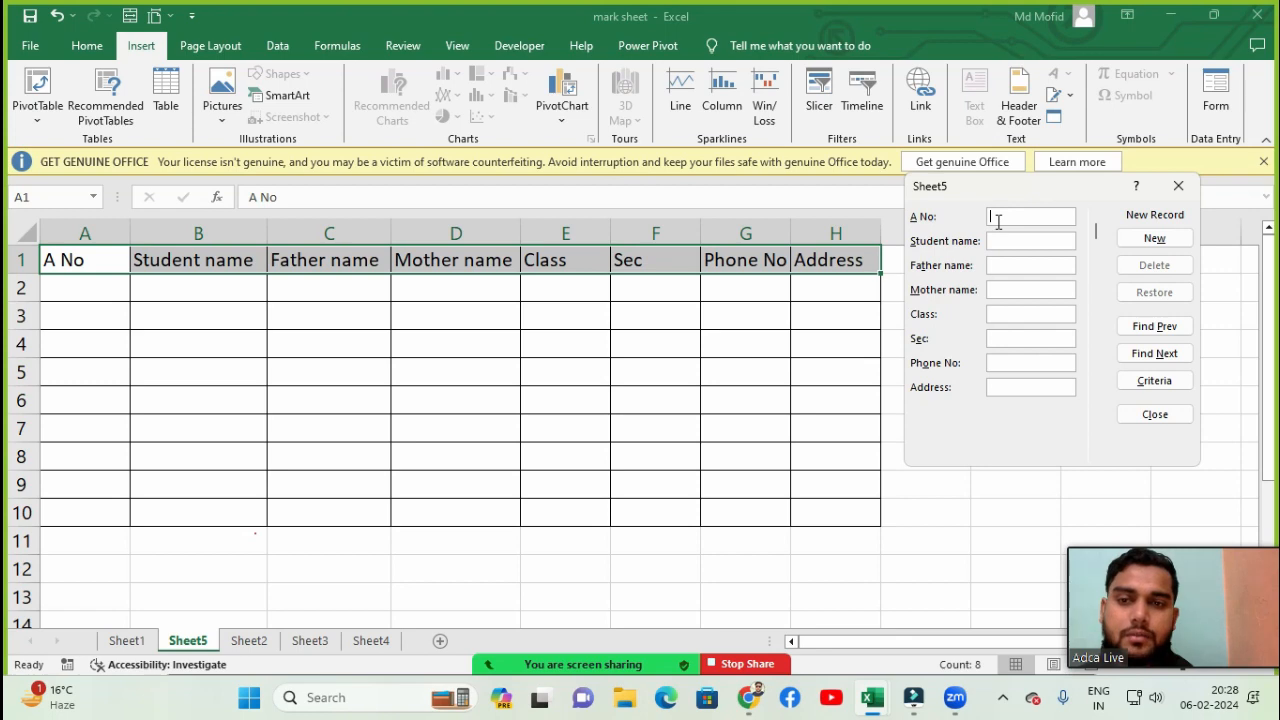
text(01)
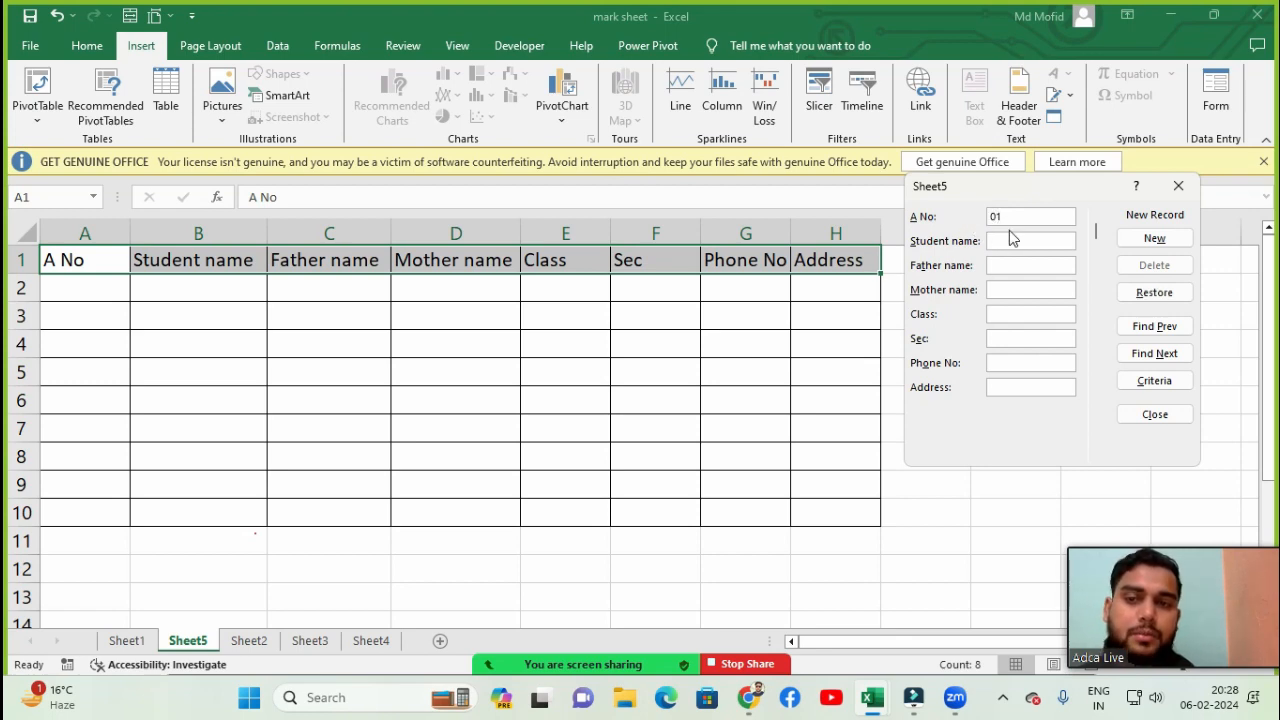
click(1001, 238)
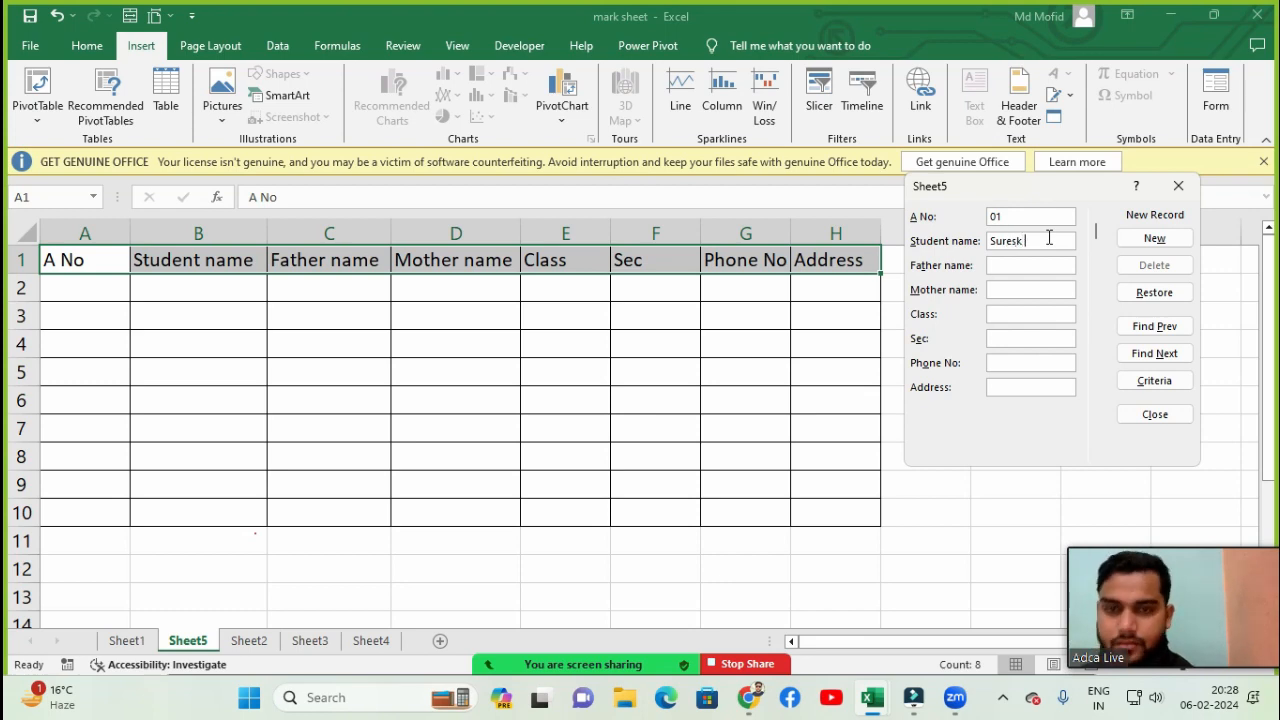
key(BackSpace)
key(BackSpace)
key(BackSpace)
key(BackSpace)
key(BackSpace)
key(BackSpace)
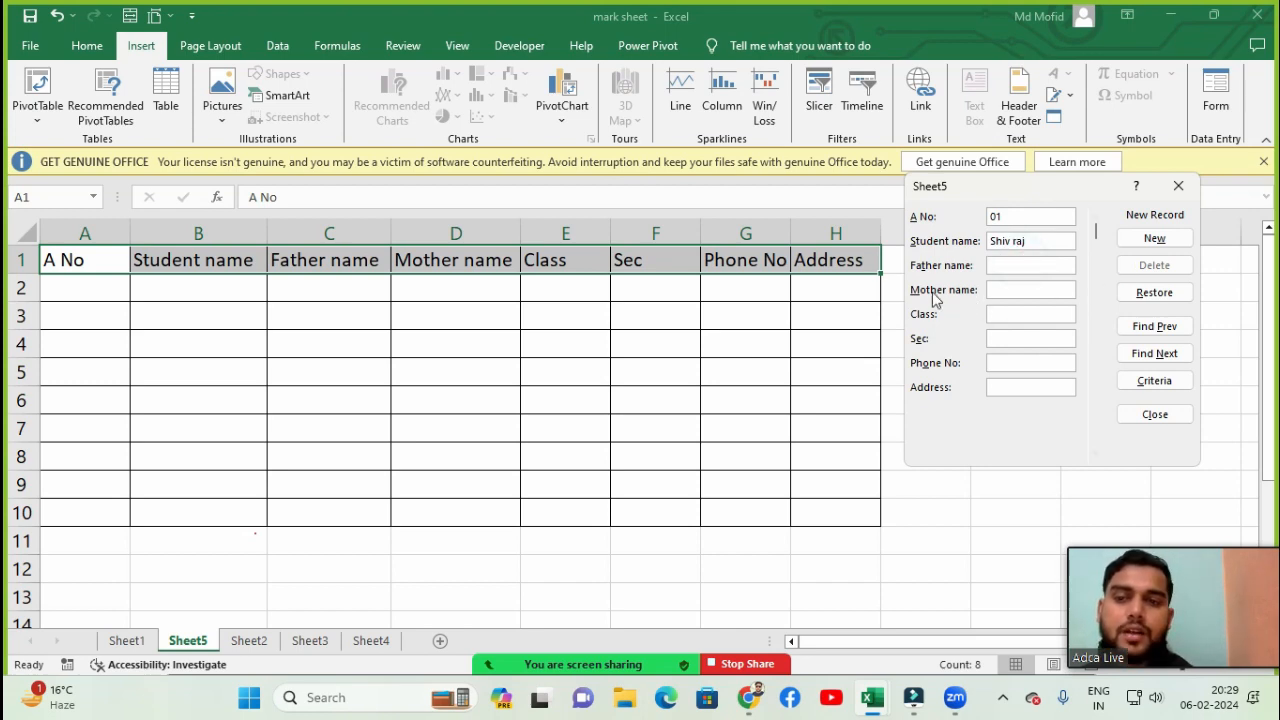
click(1038, 266)
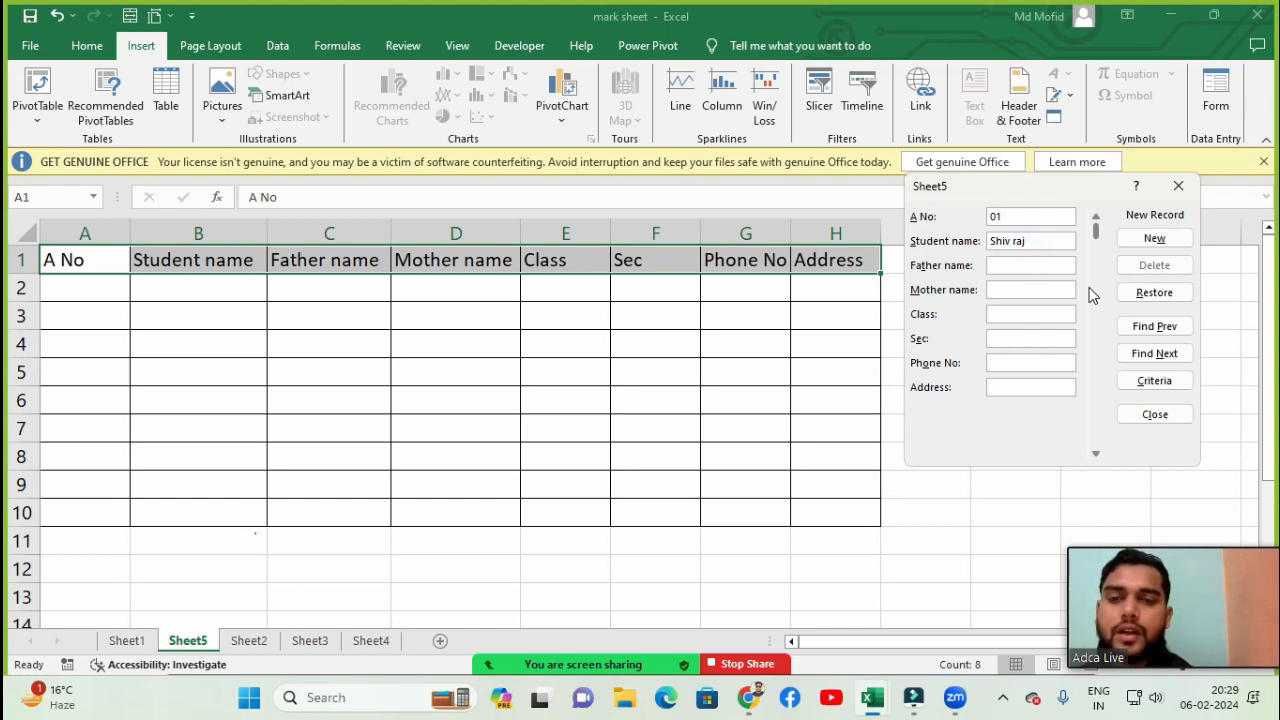
text(hd)
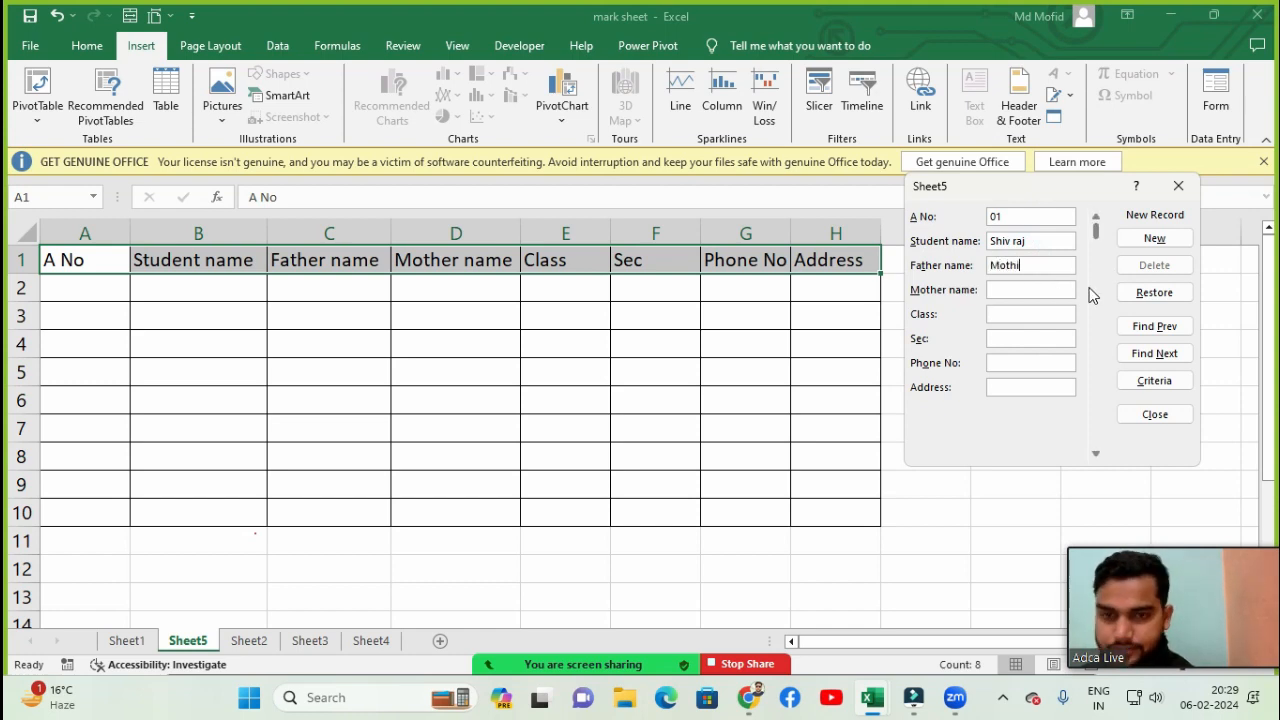
key(BackSpace)
key(BackSpace)
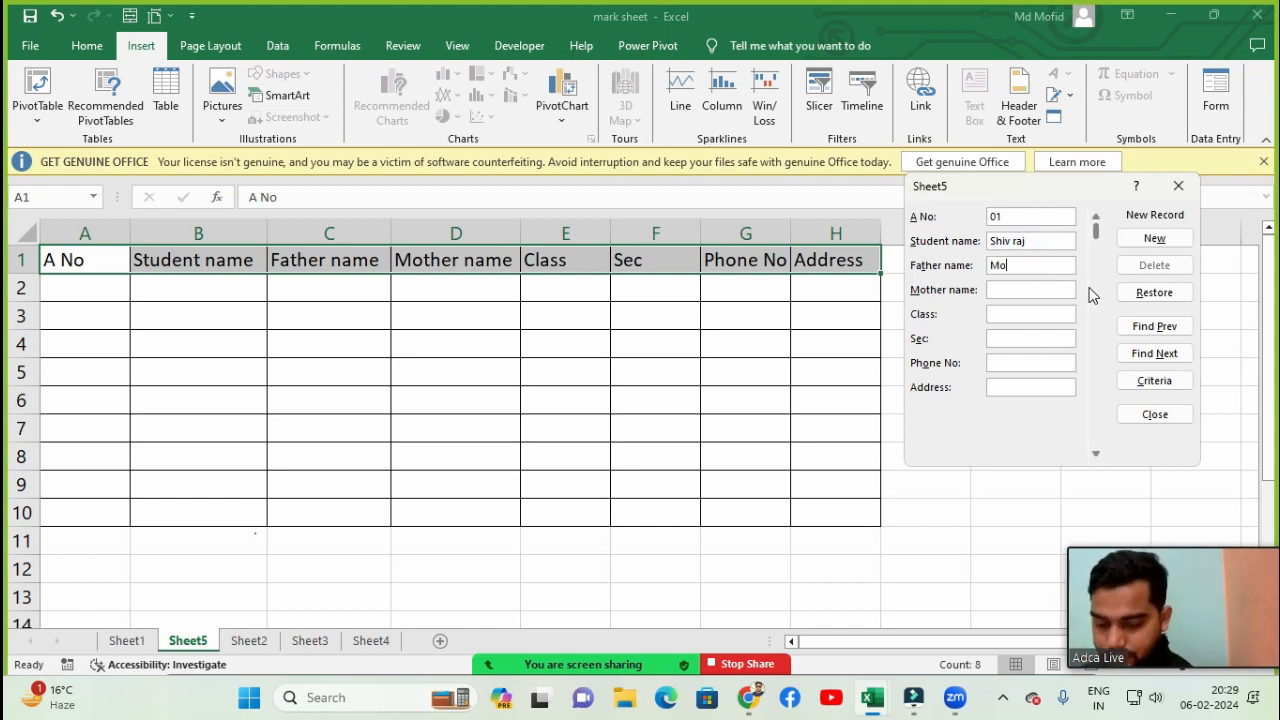
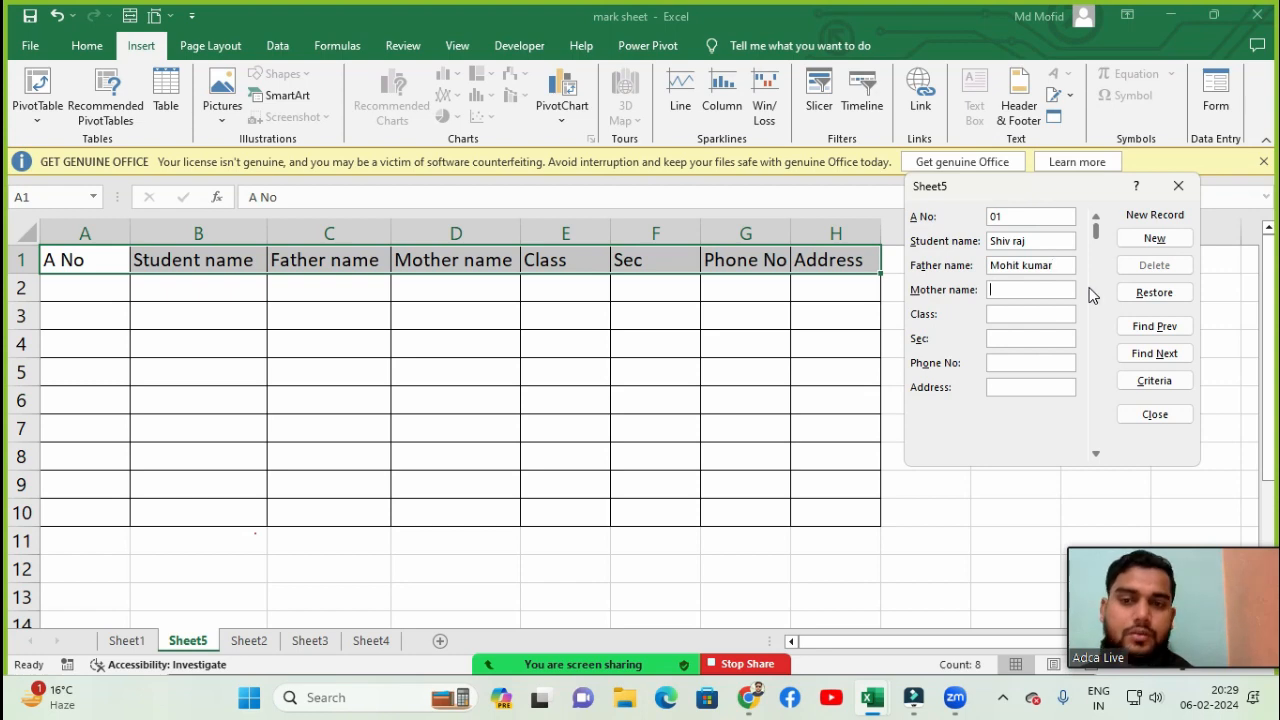
key(Tab)
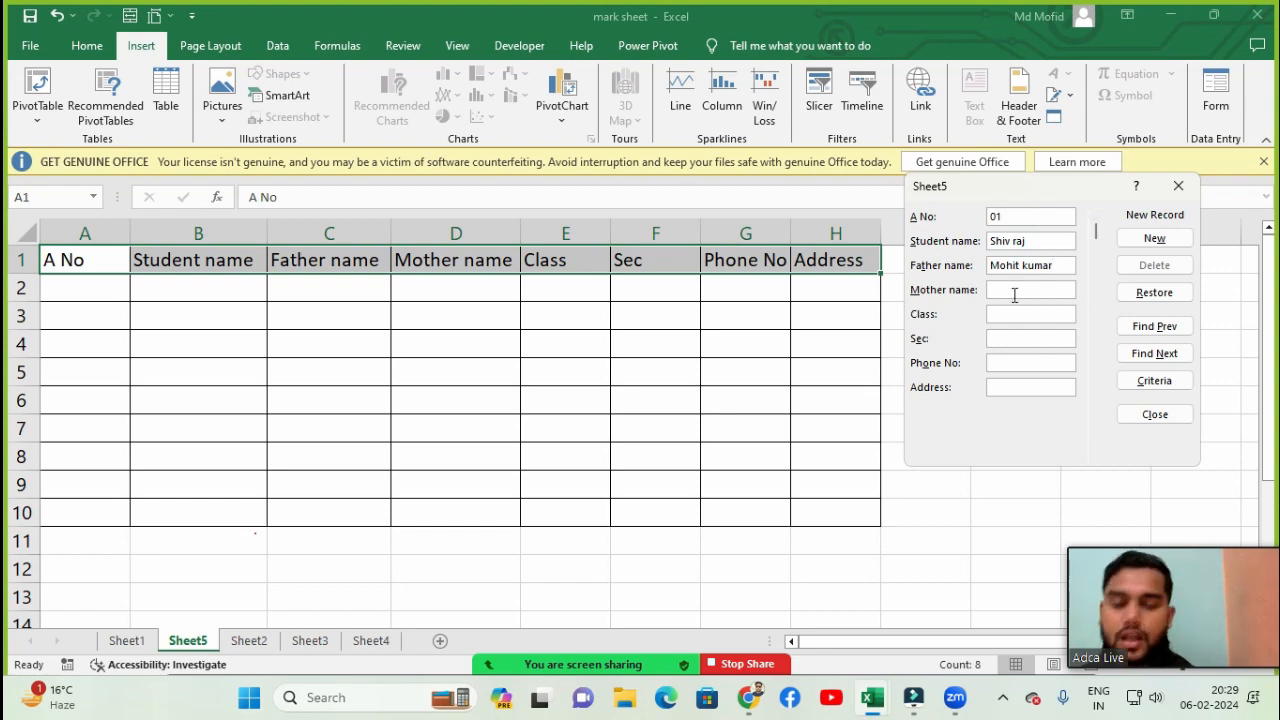
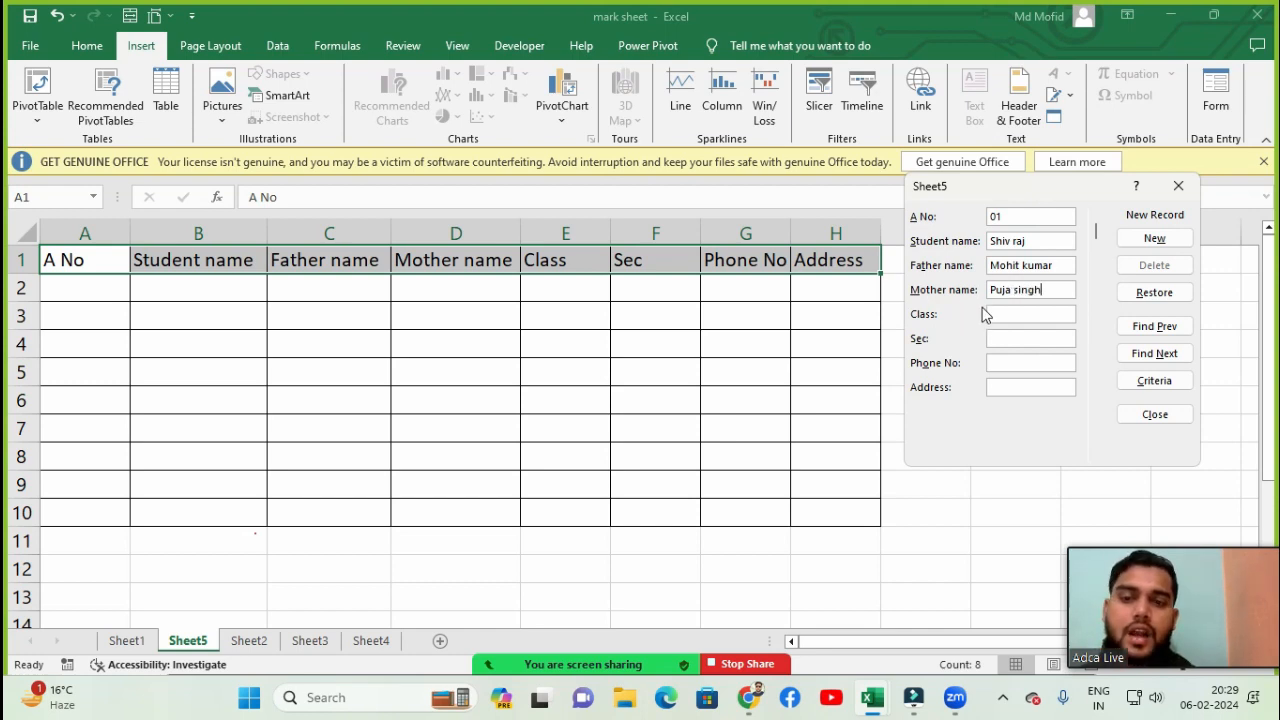
- Fill in Class 1 and Sec b, then enter the phone number and the address in the form
click(1016, 316)
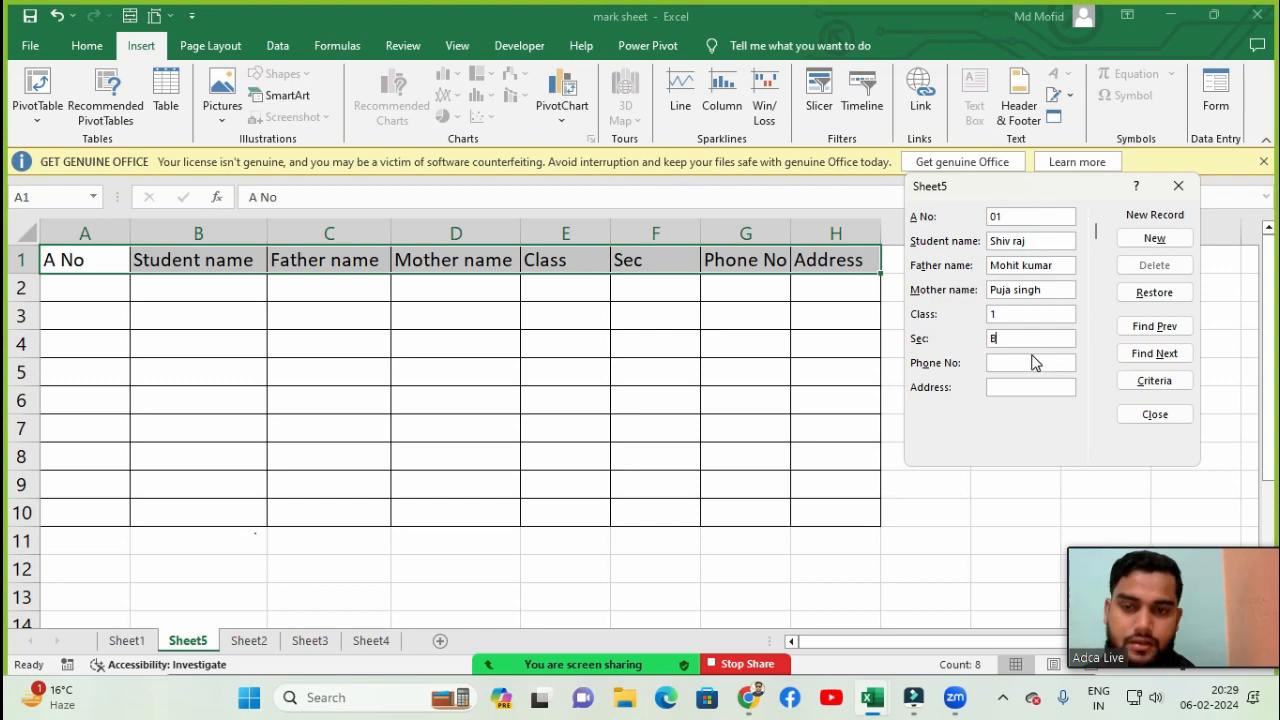
key(BackSpace)
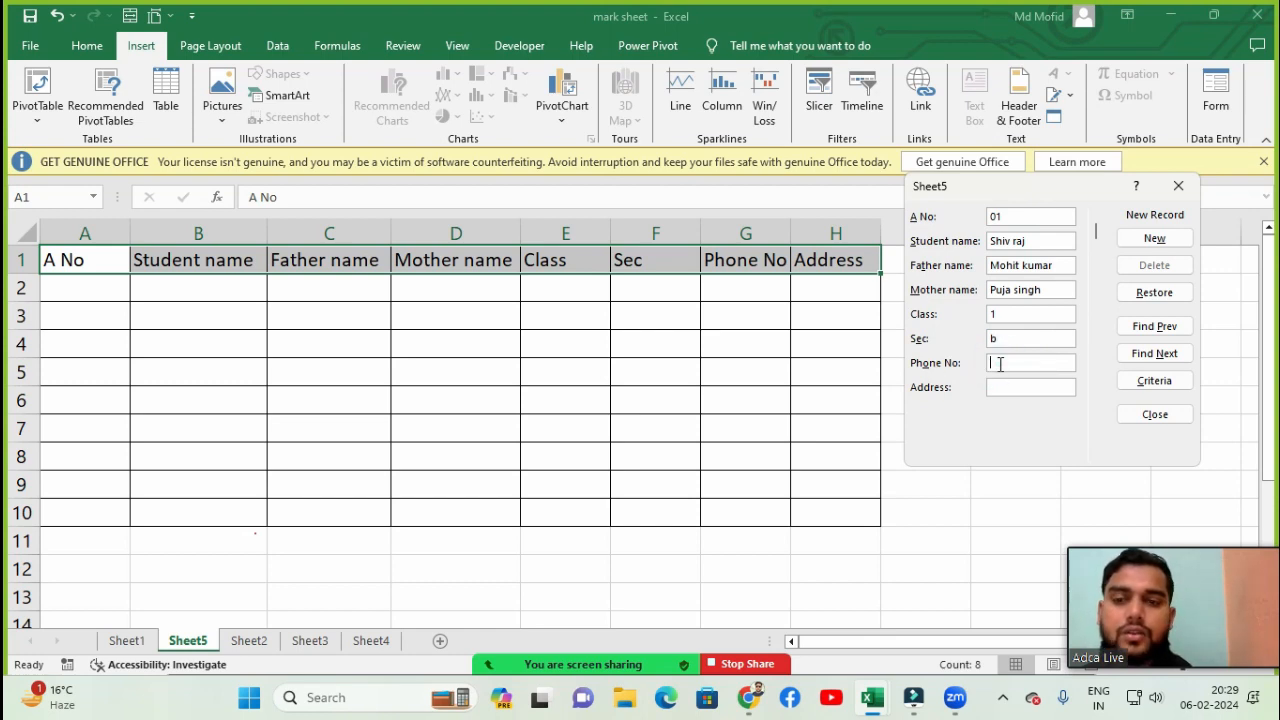
text(8545874)
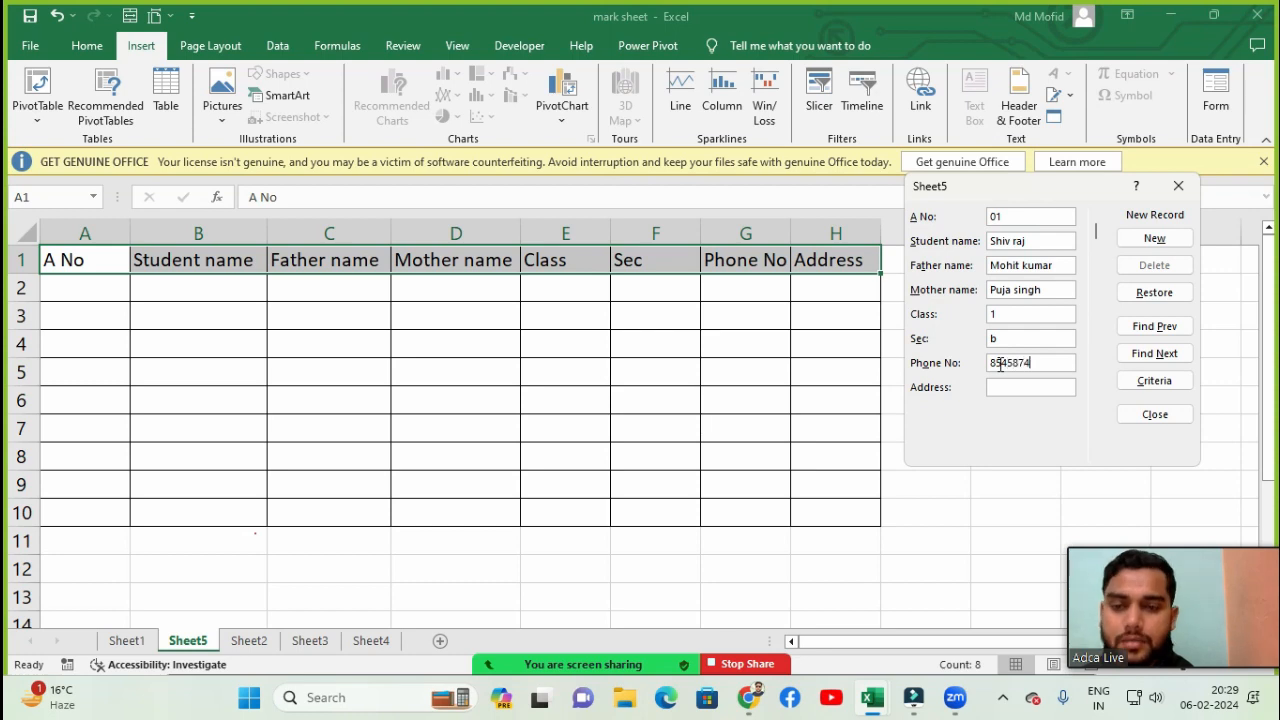
text(XXX)
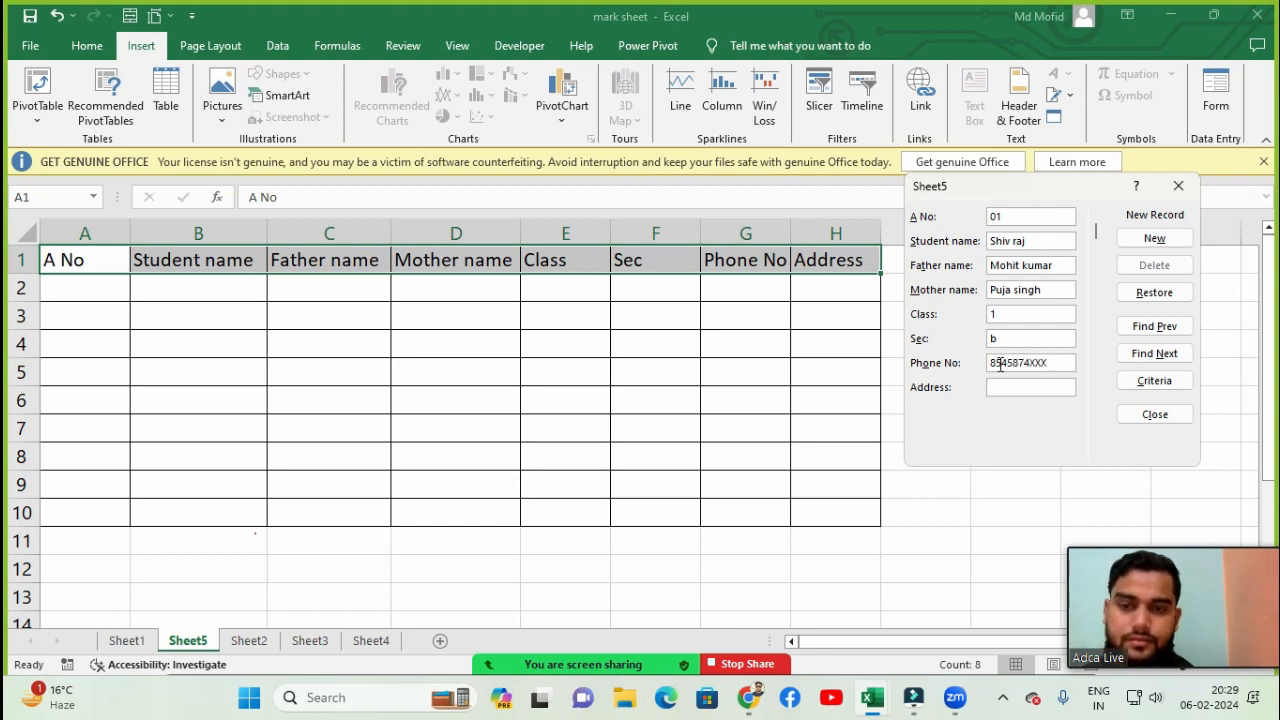
text(XXXX)
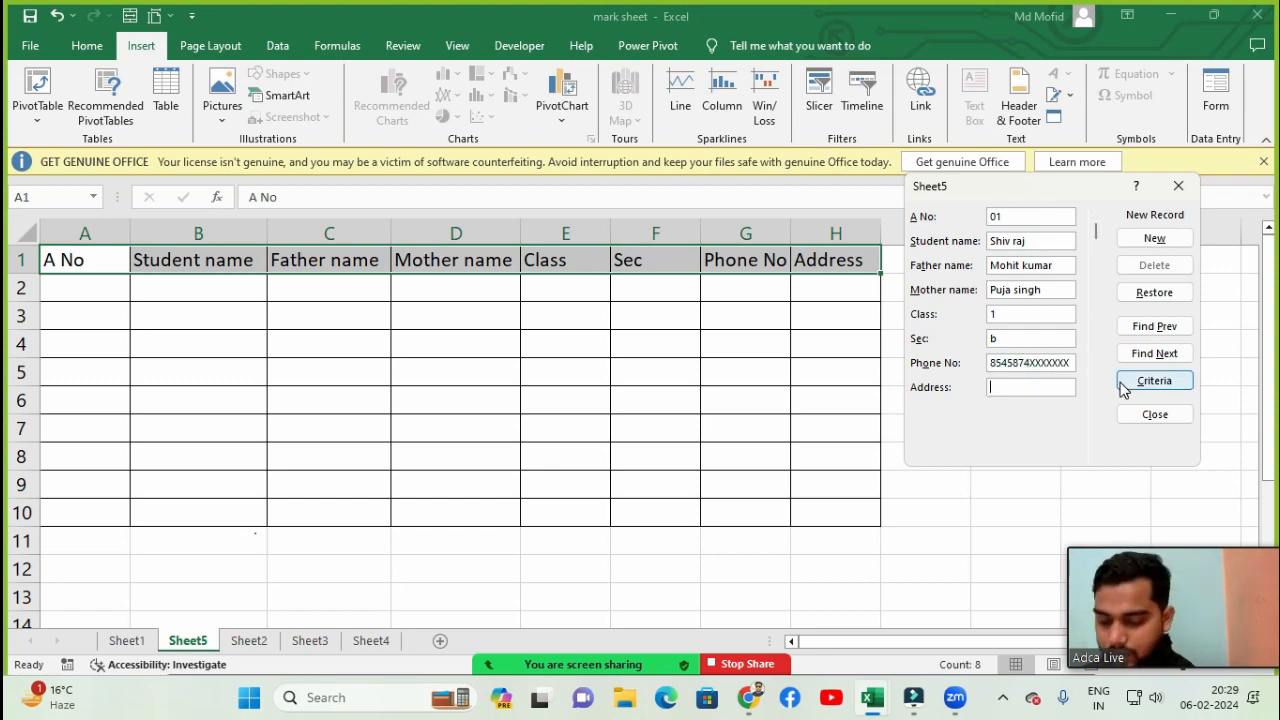
text(badarpur)
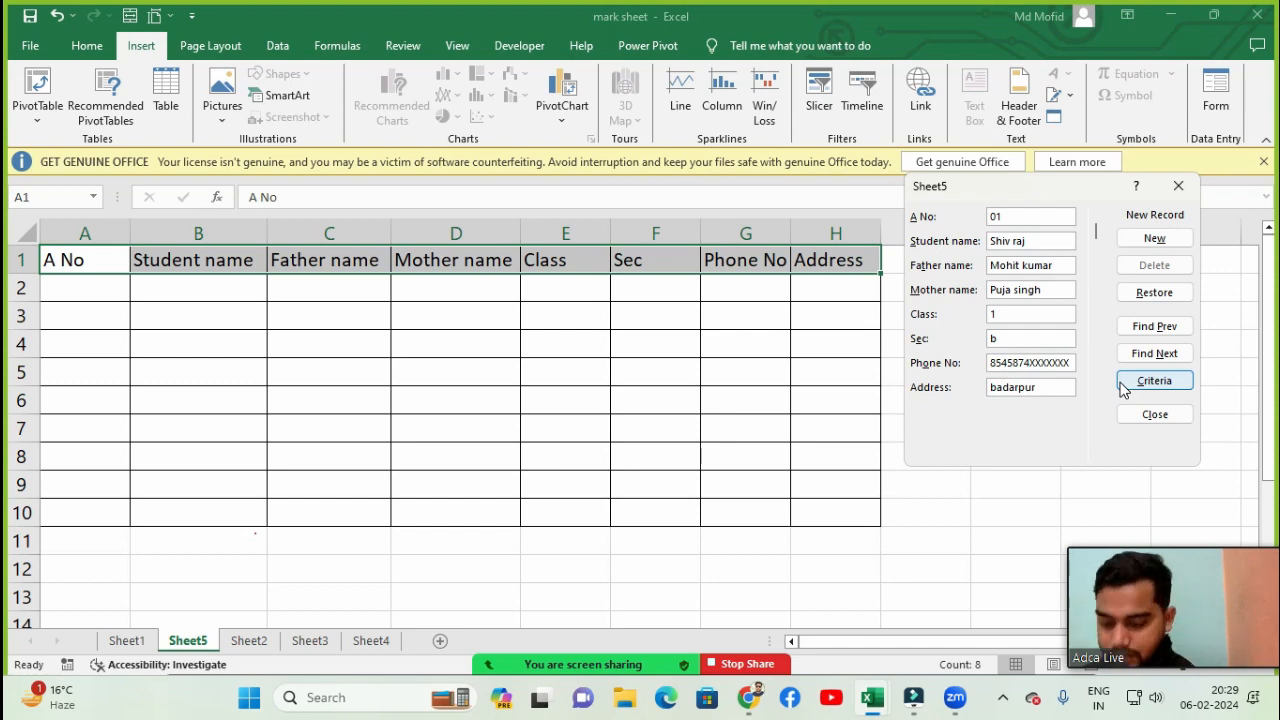
text( new del)
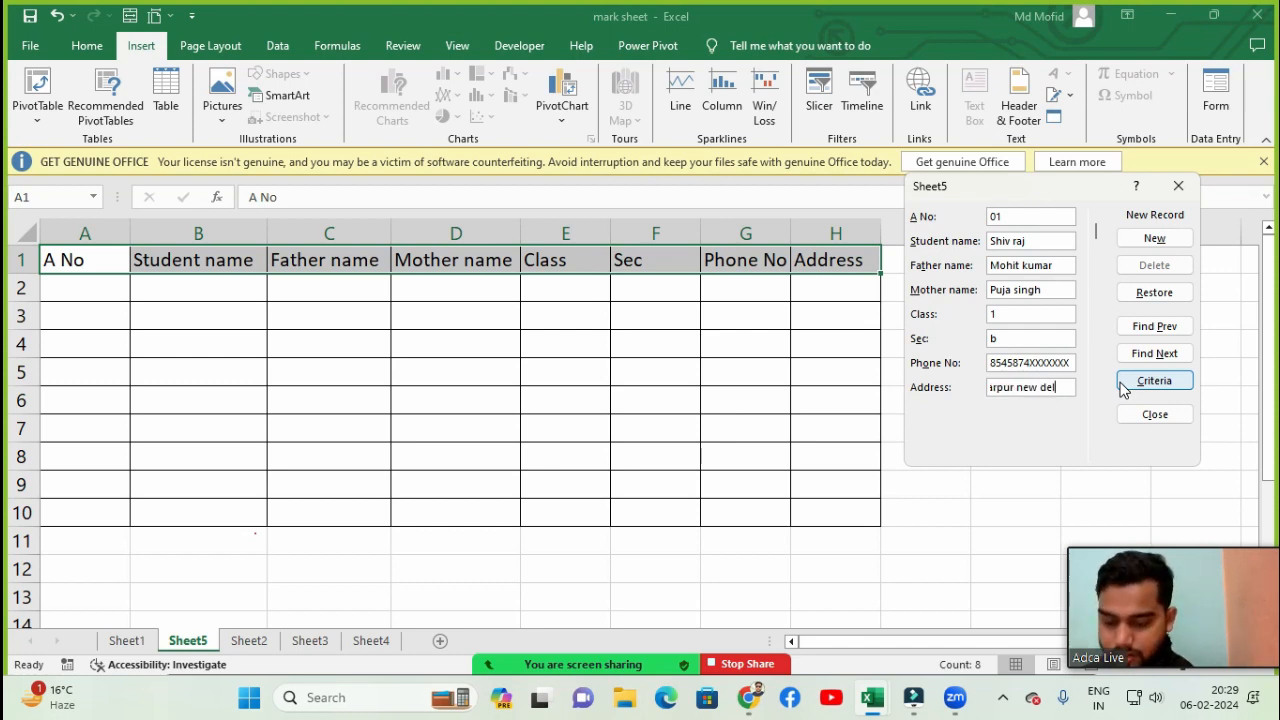
text(hi)
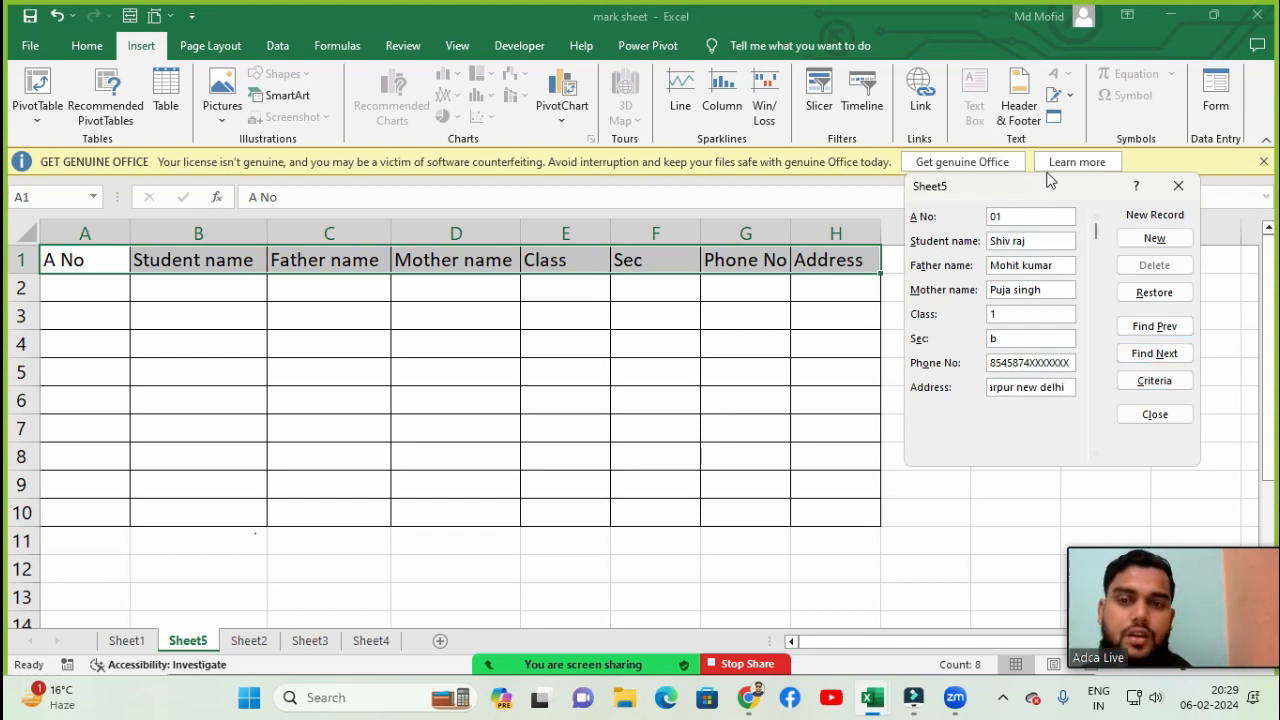
- Finish the address as badarpur new delhi and add the first student record to the table
drag(1050, 181, 1040, 198)
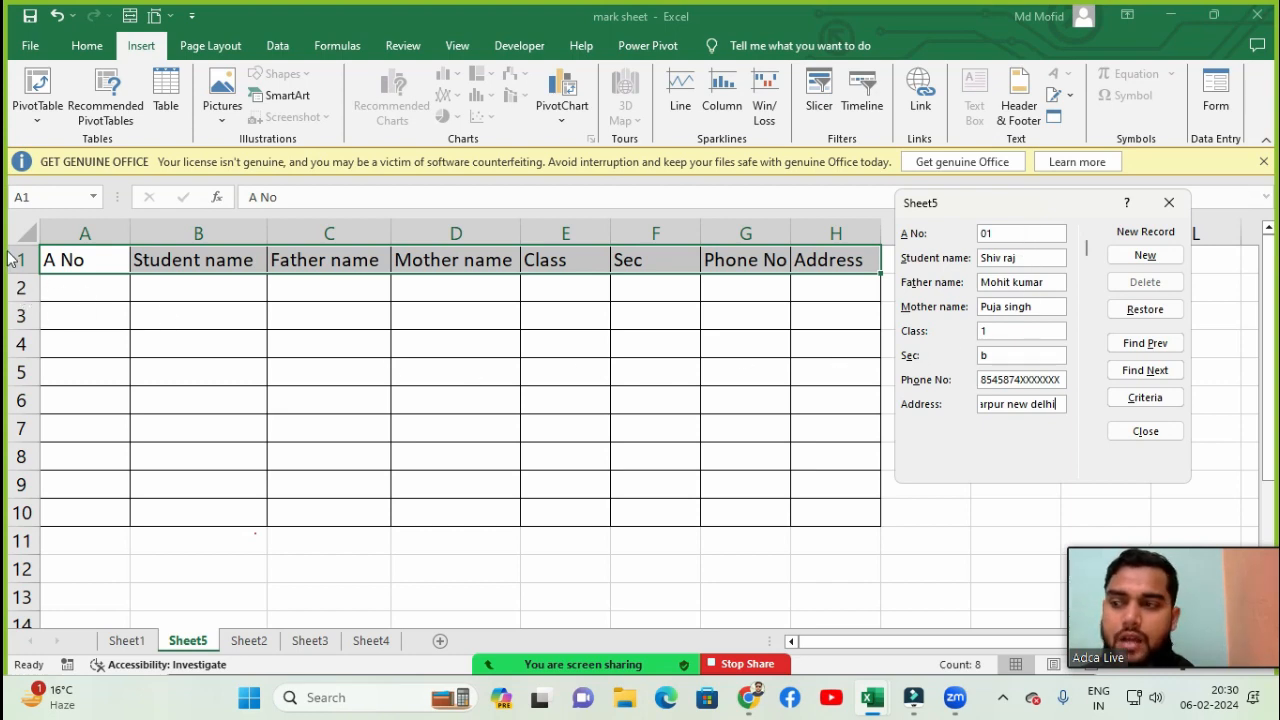
click(1155, 253)
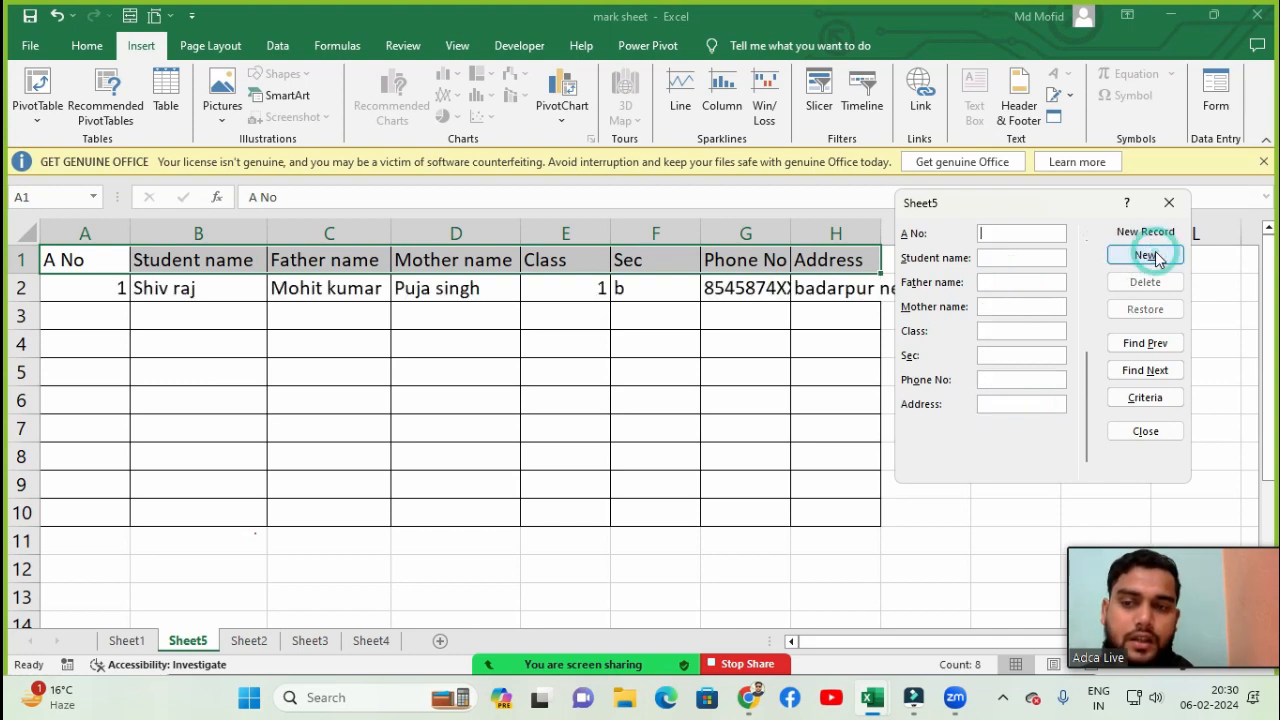
- In a fresh form record, enter A No 02, student name suraj, father's name niraj and mother's name muskan
drag(1005, 204, 1096, 188)
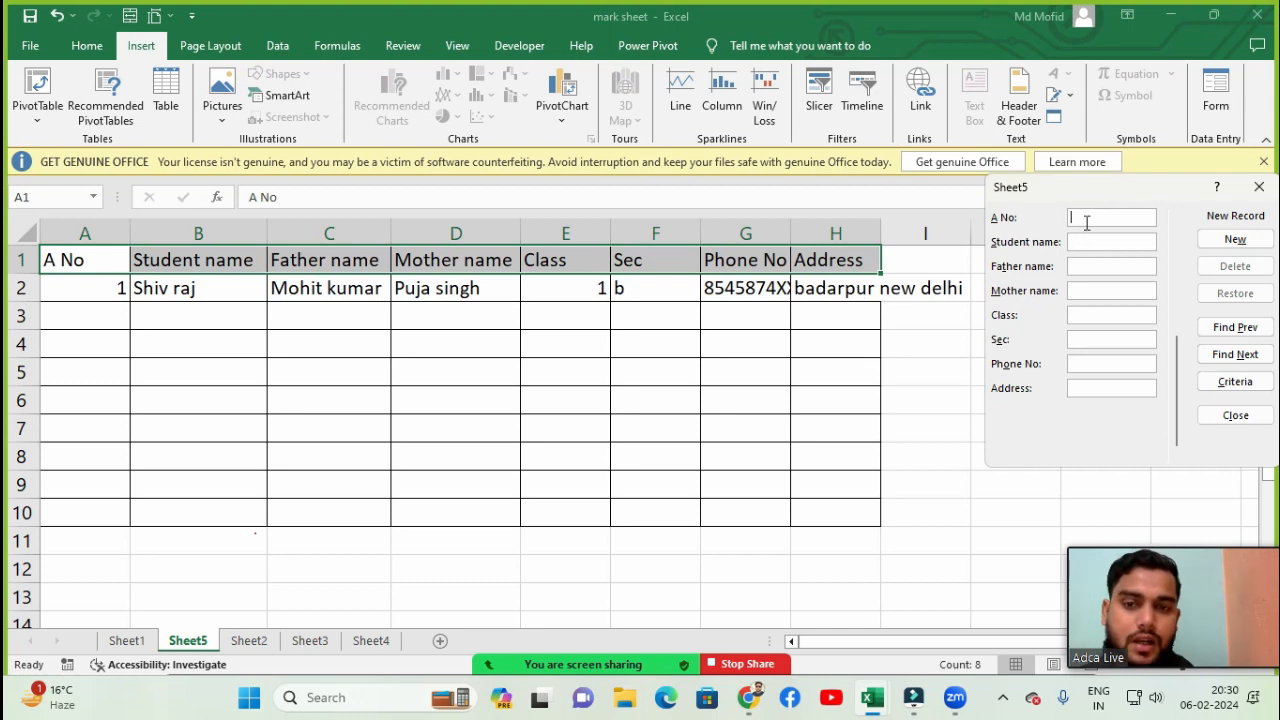
text(02)
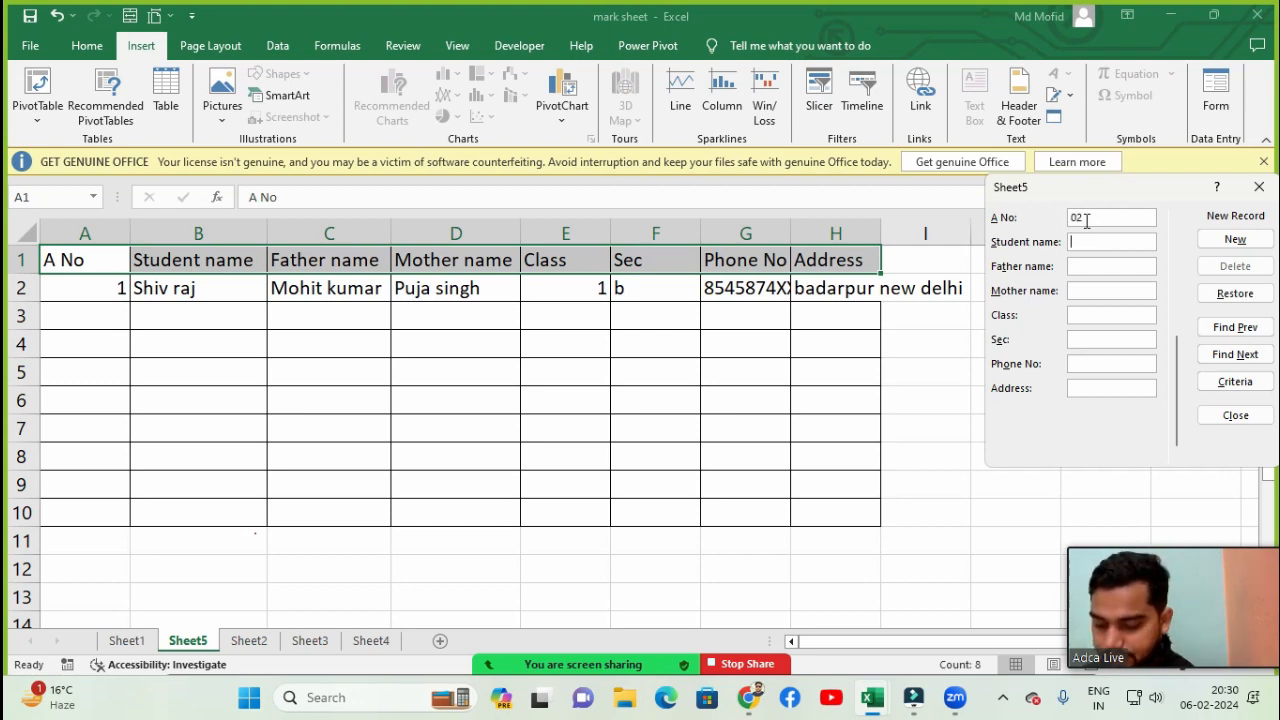
text(suraj)
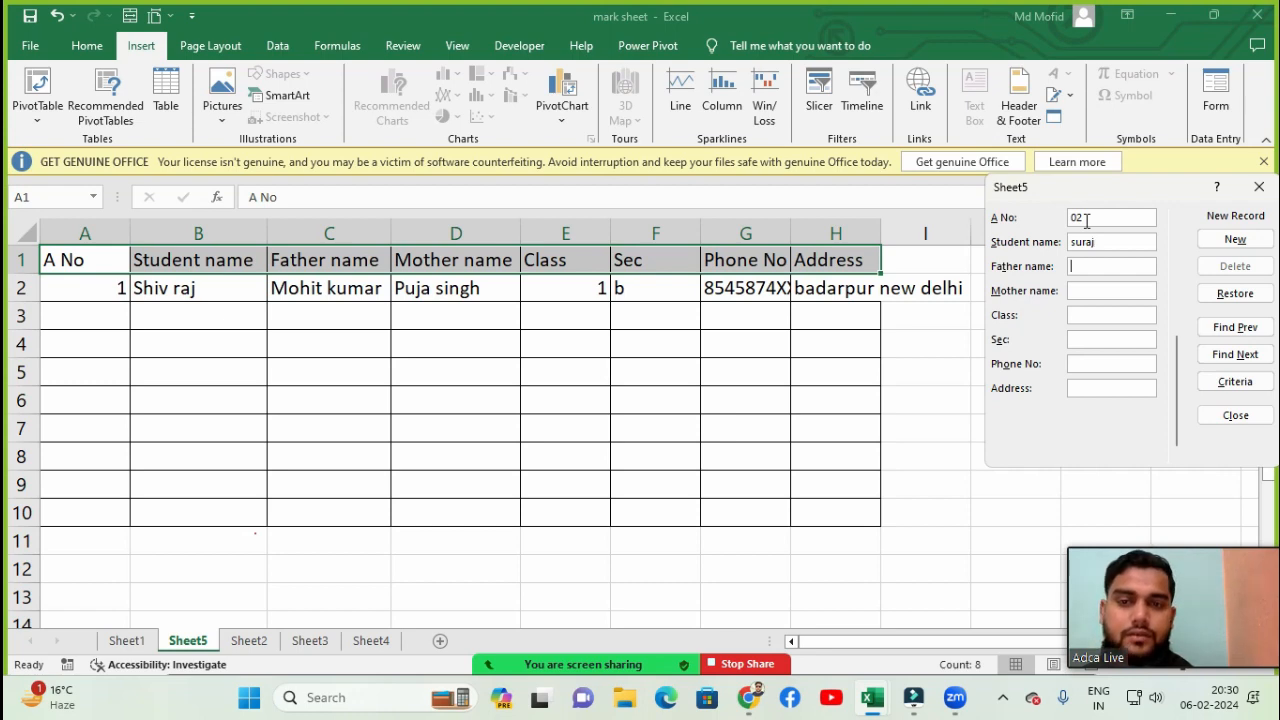
text(niraj)
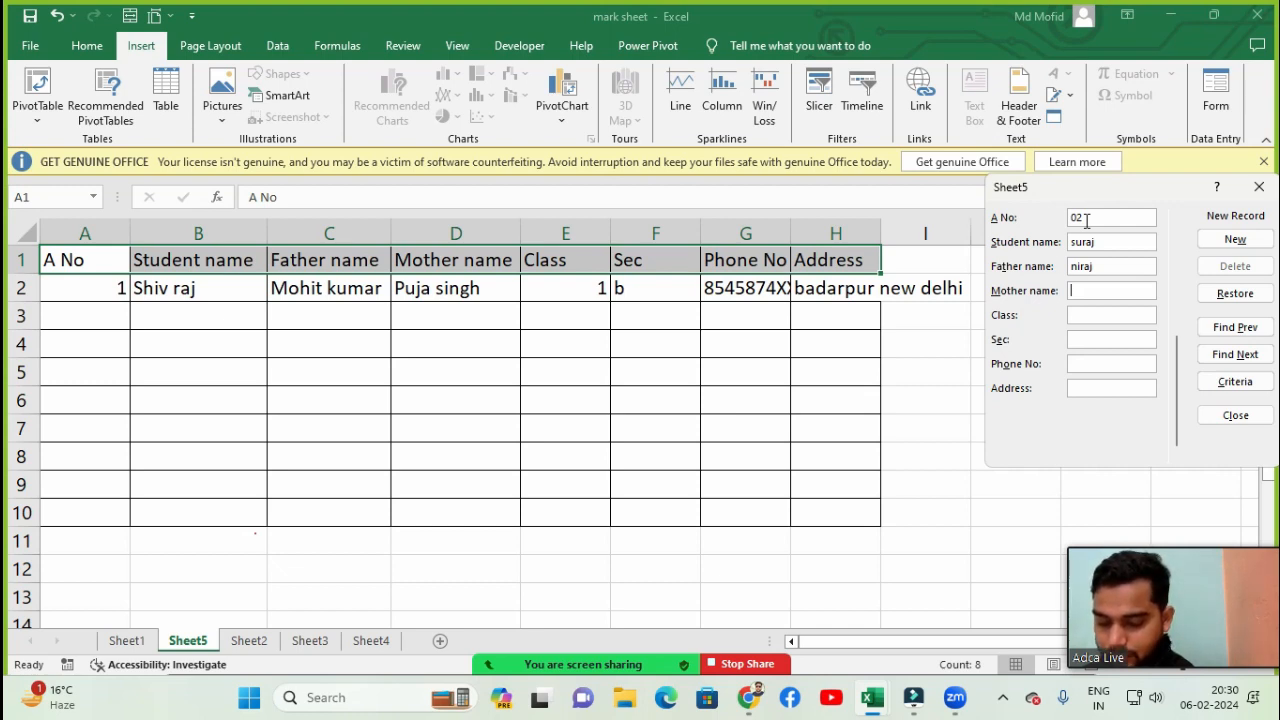
text(muks)
key(BackSpace)
key(BackSpace)
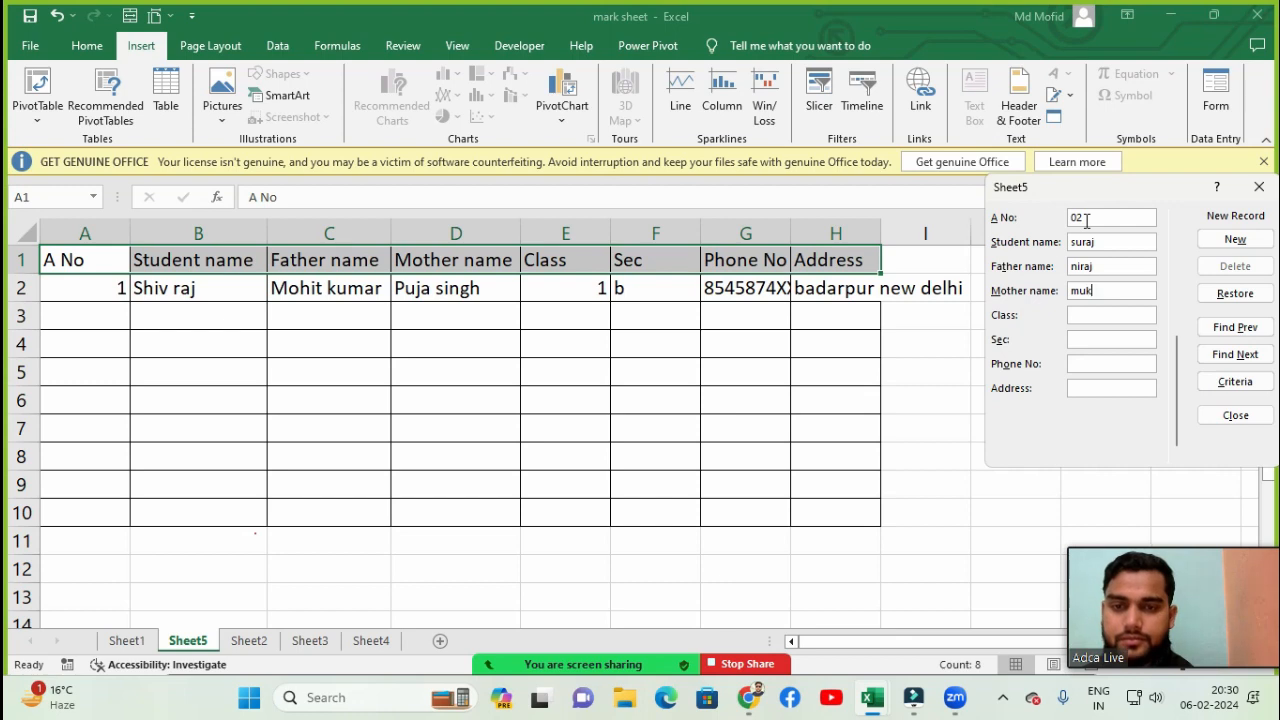
text(skan)
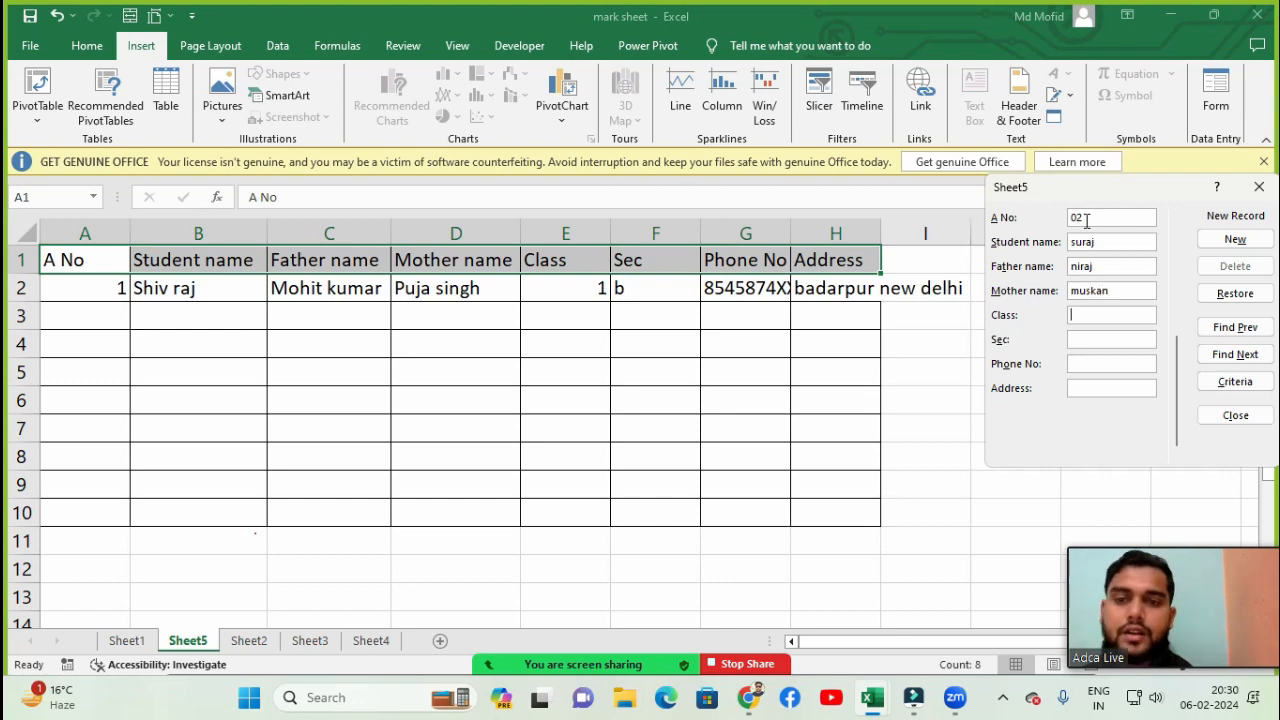
- Fill in Class 5th and Sec A, then enter the student's phone number in the form
key(Tab)
text(10)
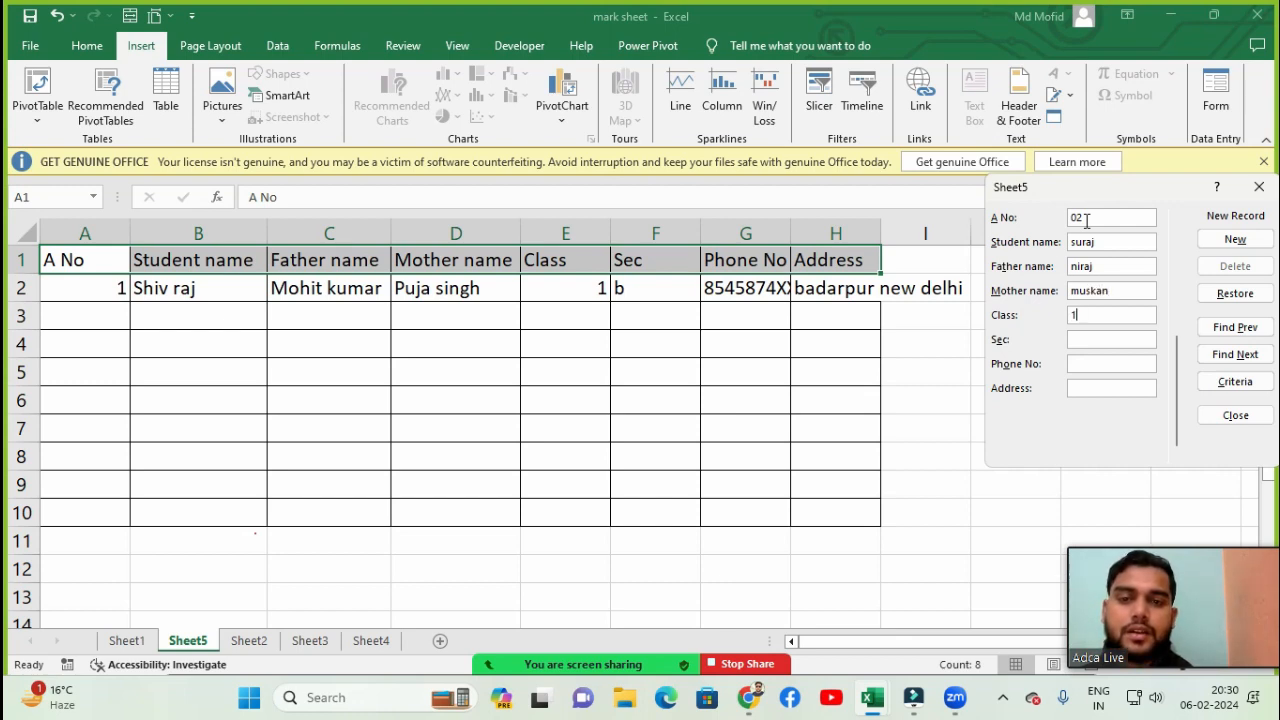
key(BackSpace)
key(BackSpace)
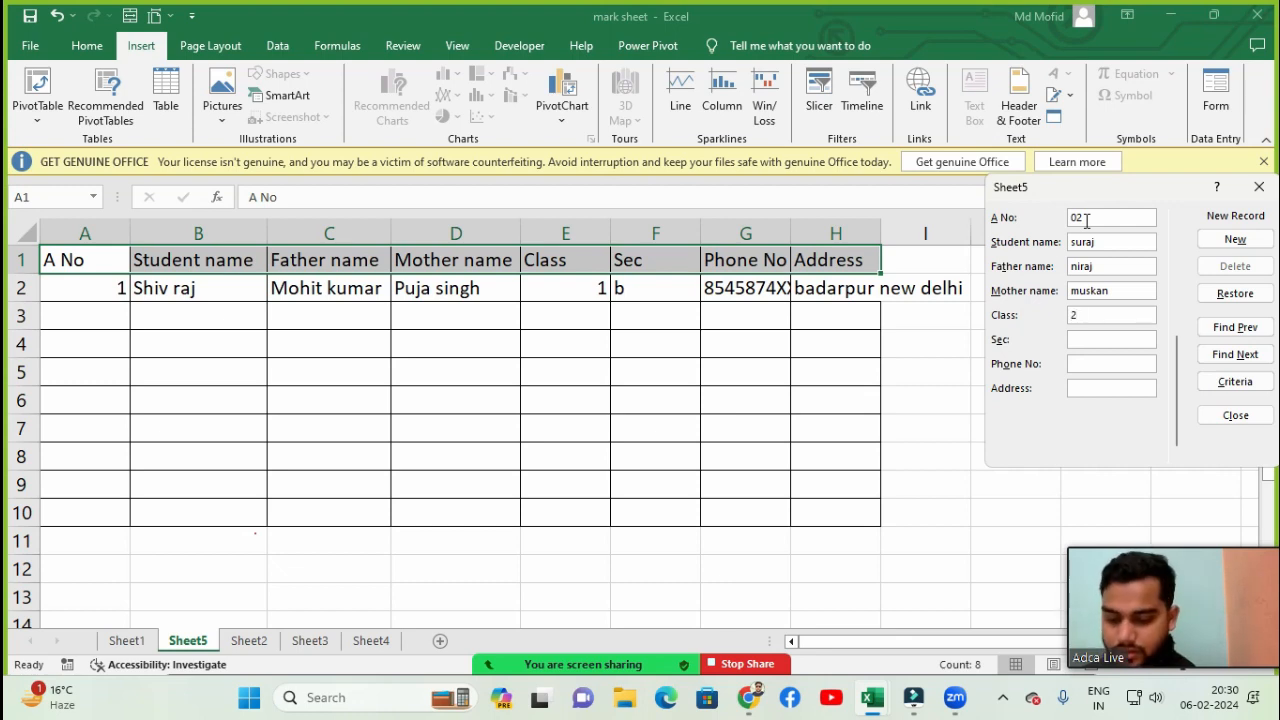
text(5th)
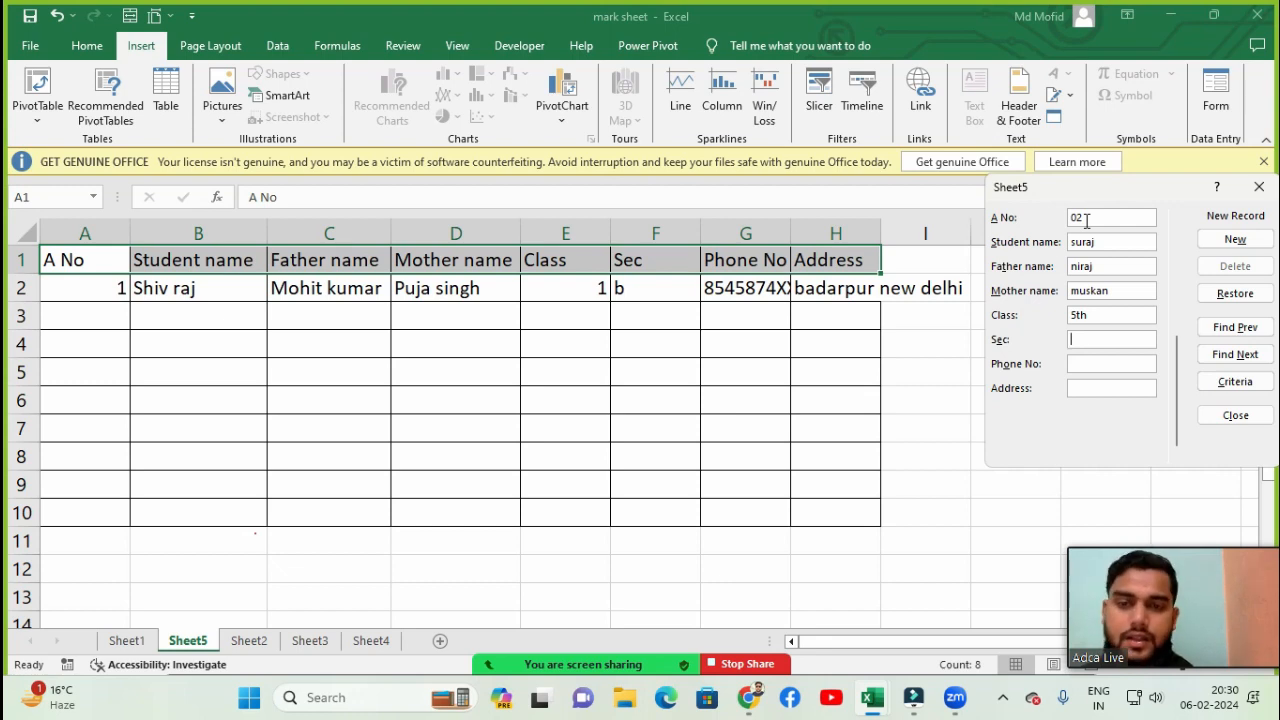
text(a)
key(Tab)
key(shift+Tab)
text(A)
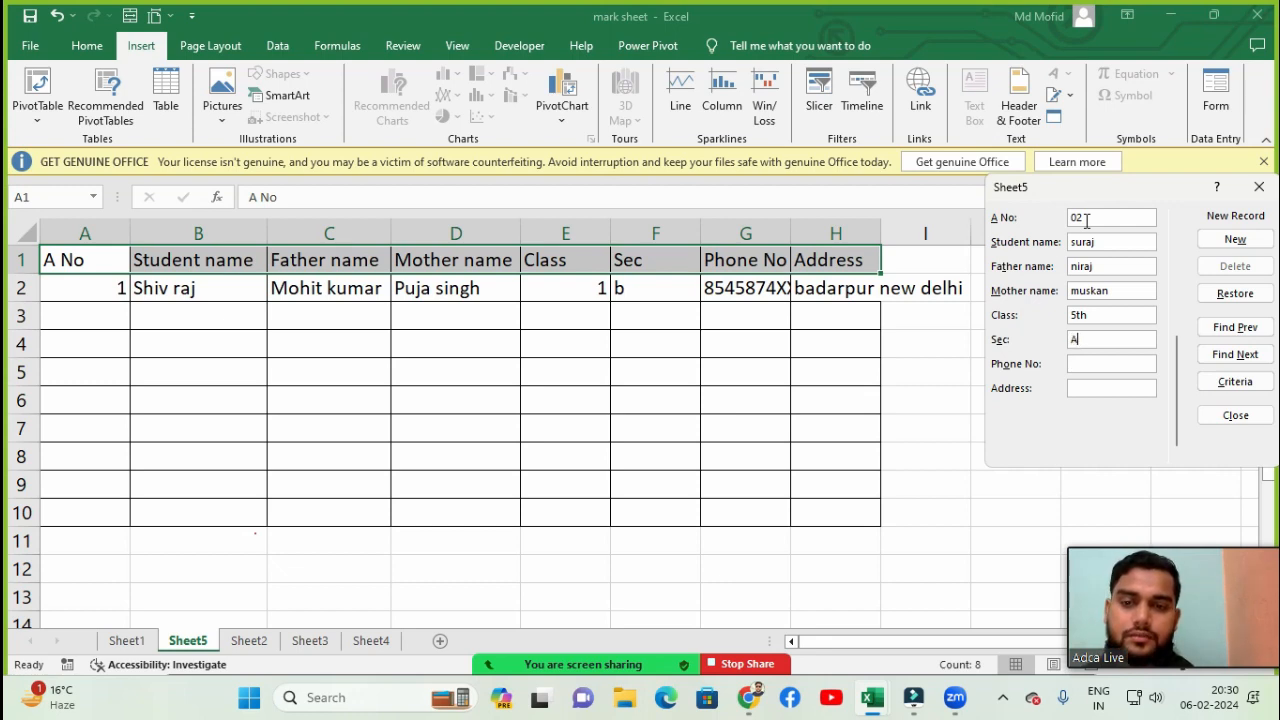
key(Tab)
text(9654)
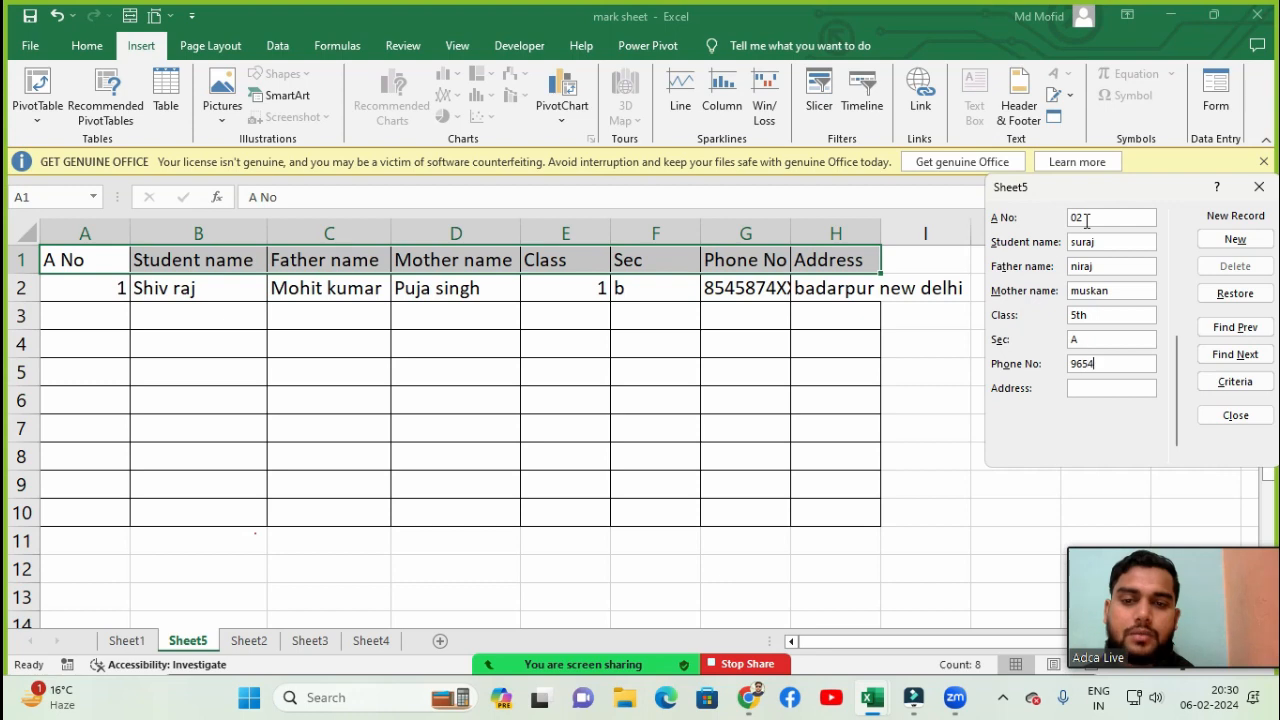
text(74XXXXXX)
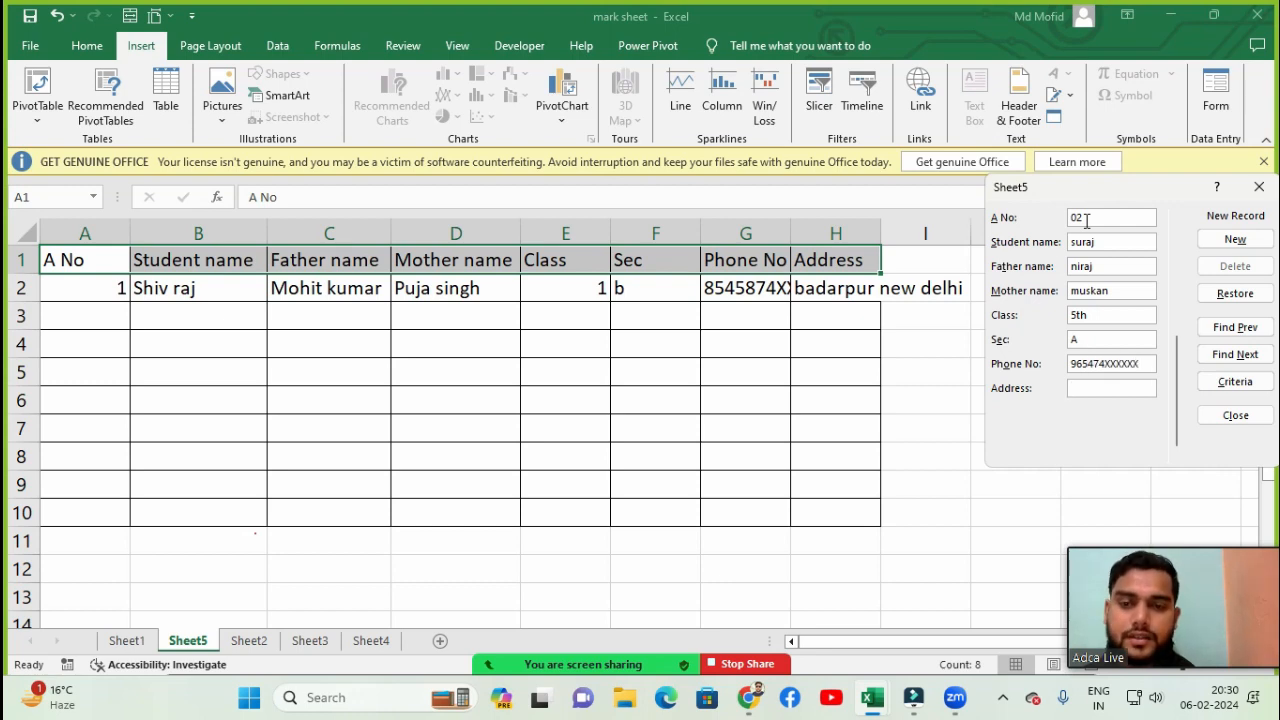
text(lajapt )
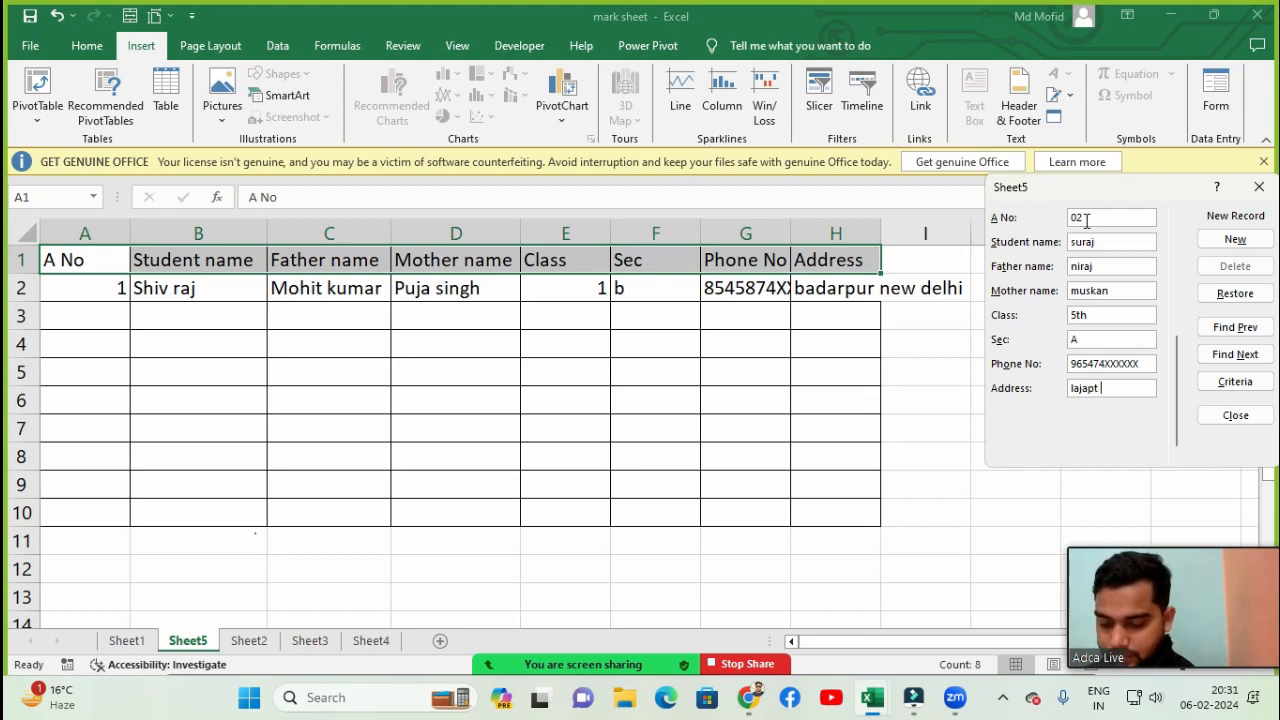
text(nafa)
- Enter the student's address and add the second record to the table
key(BackSpace)
key(BackSpace)
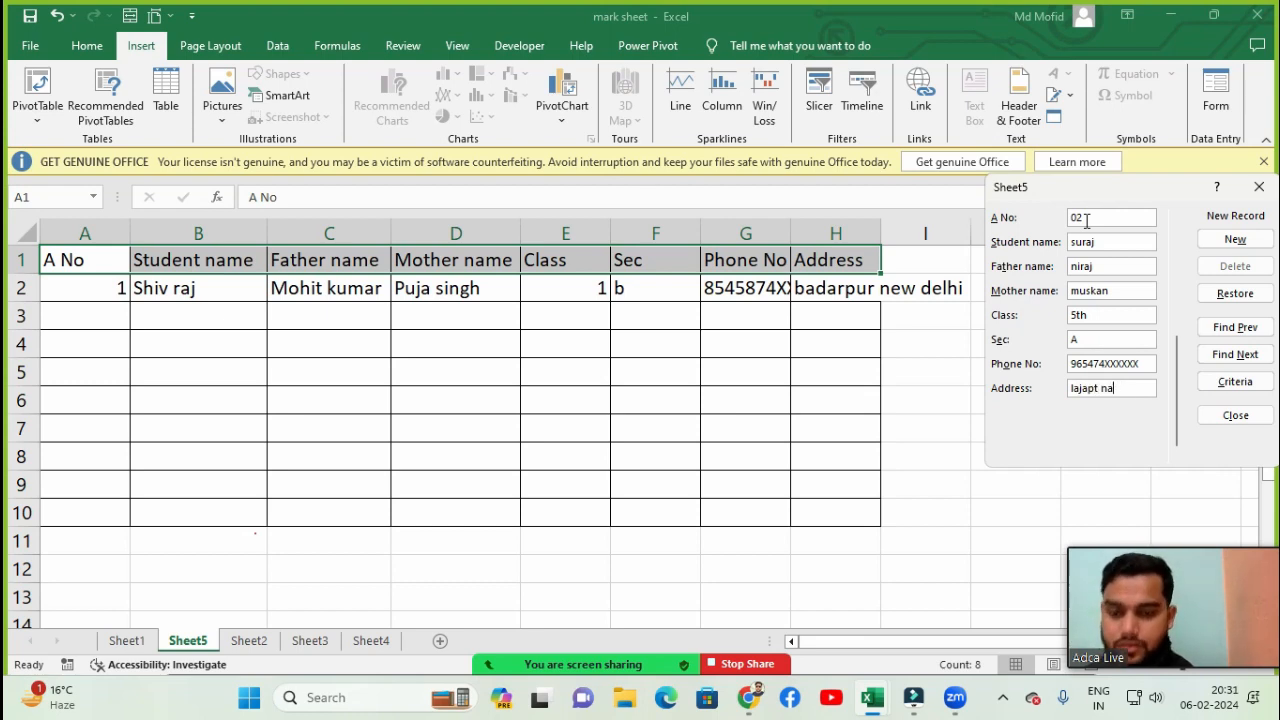
text(gar new delho)
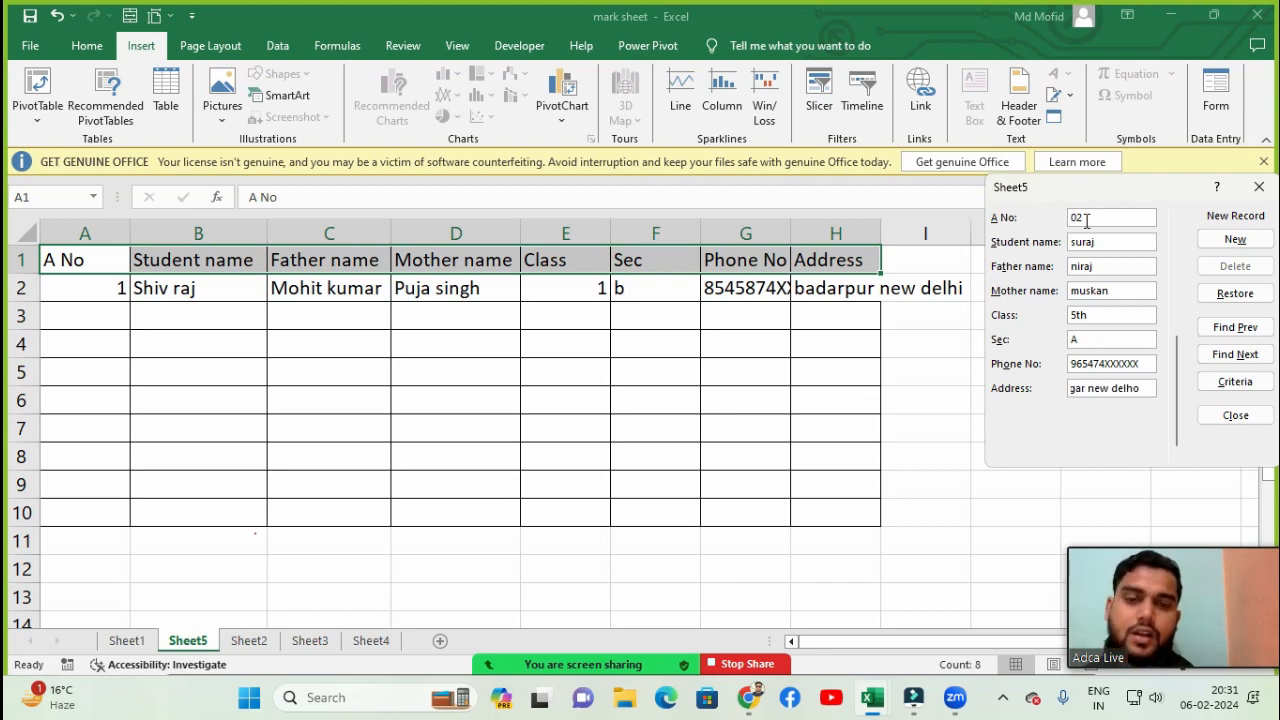
key(BackSpace)
text(i)
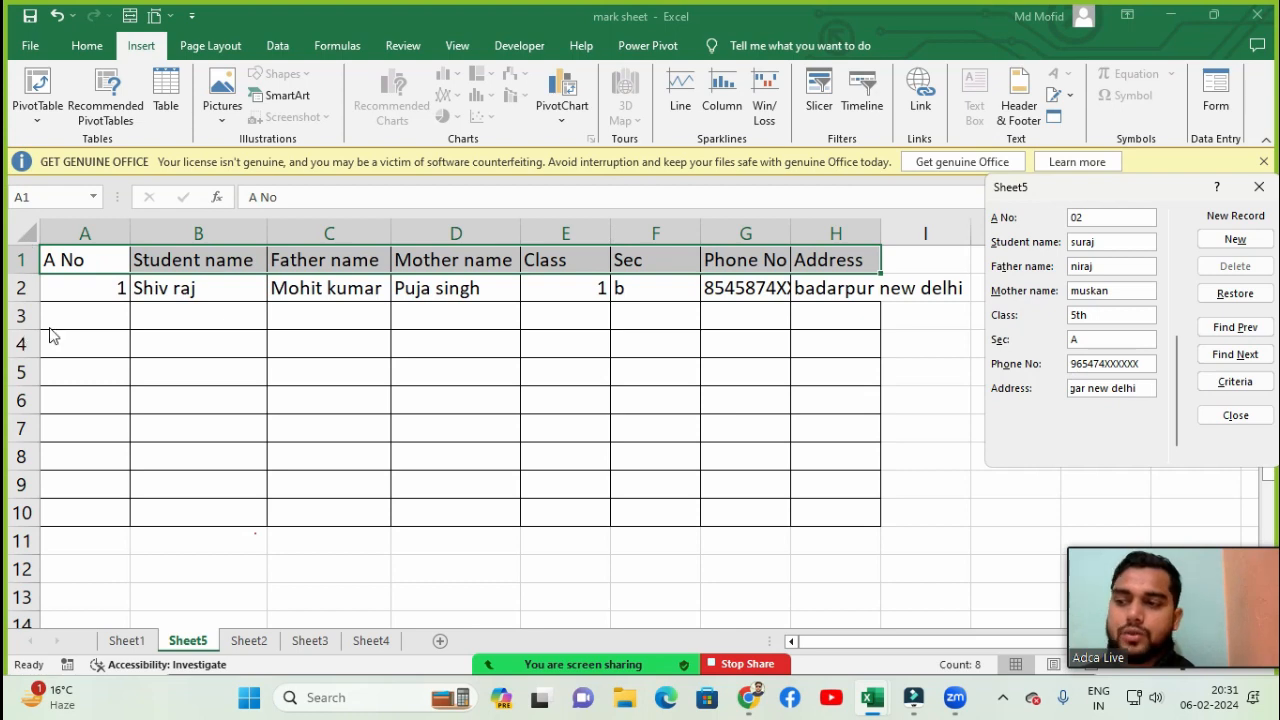
click(1240, 246)
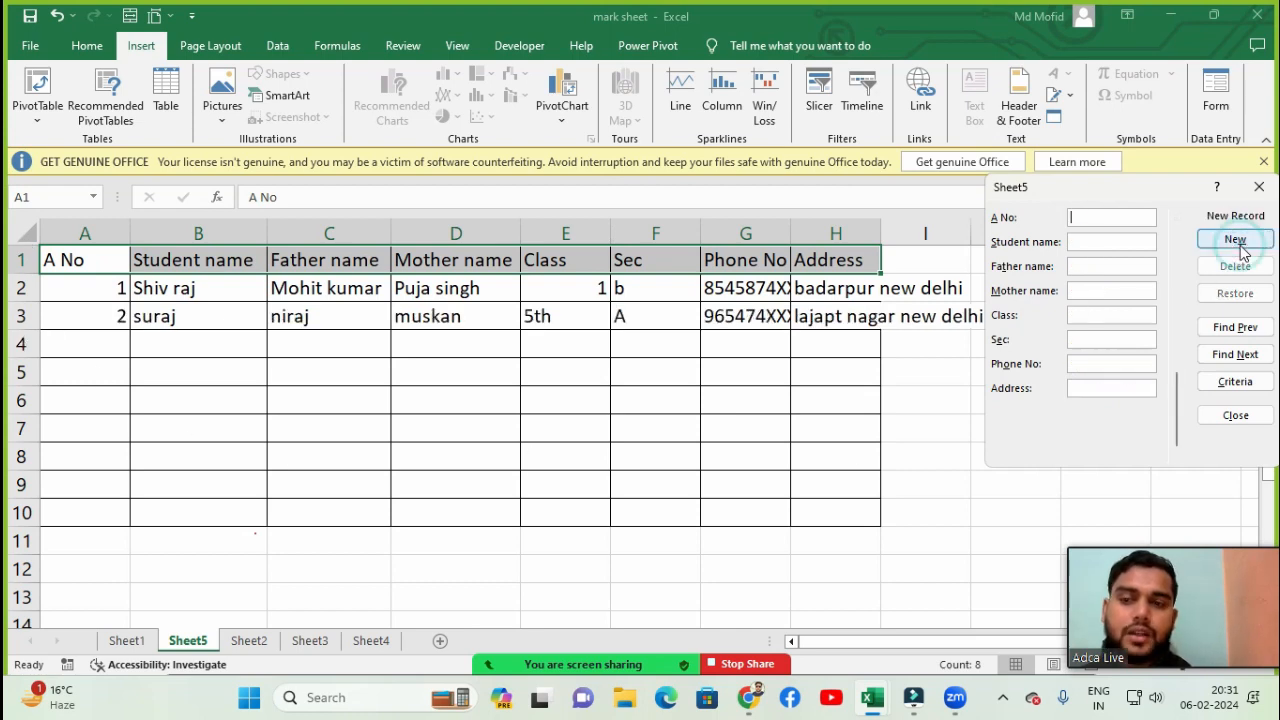
- Close the data form and widen the Phone No and Address columns to fit their contents
click(1258, 187)
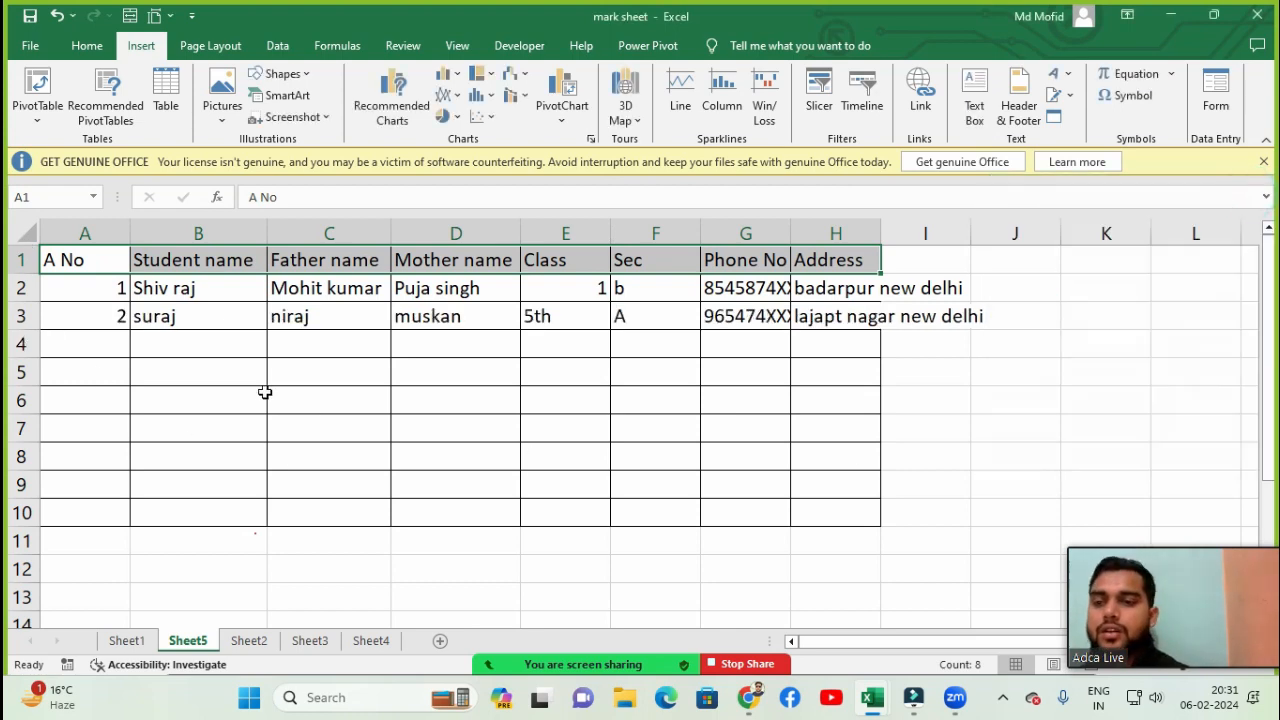
drag(790, 232, 862, 232)
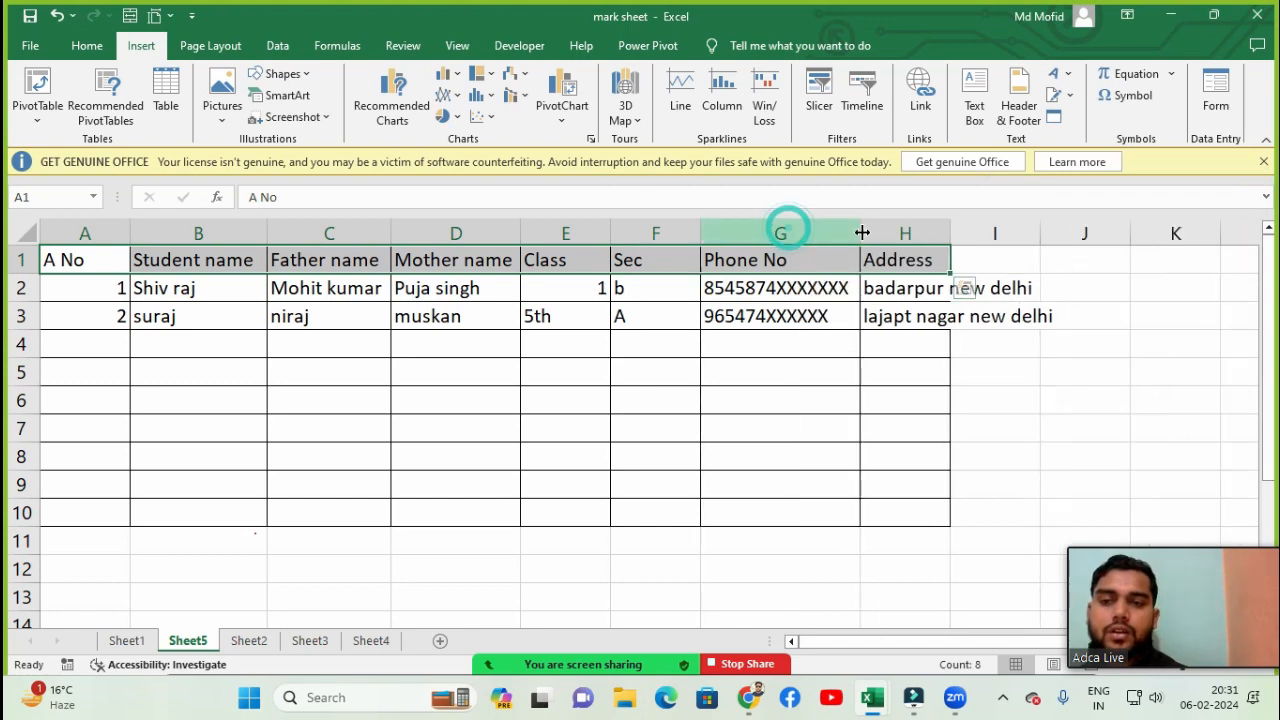
double_click(950, 232)
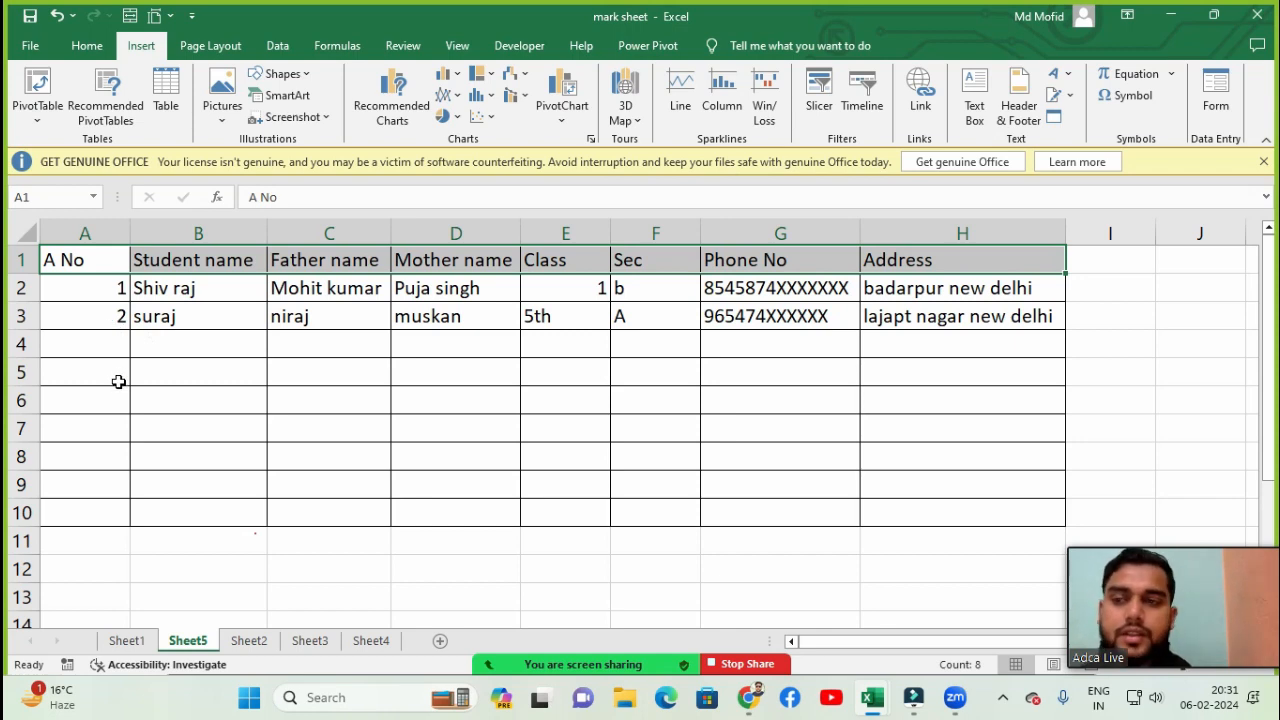
- Select the header row A1:H1, reopen the Form, and scroll through its records
click(70, 348)
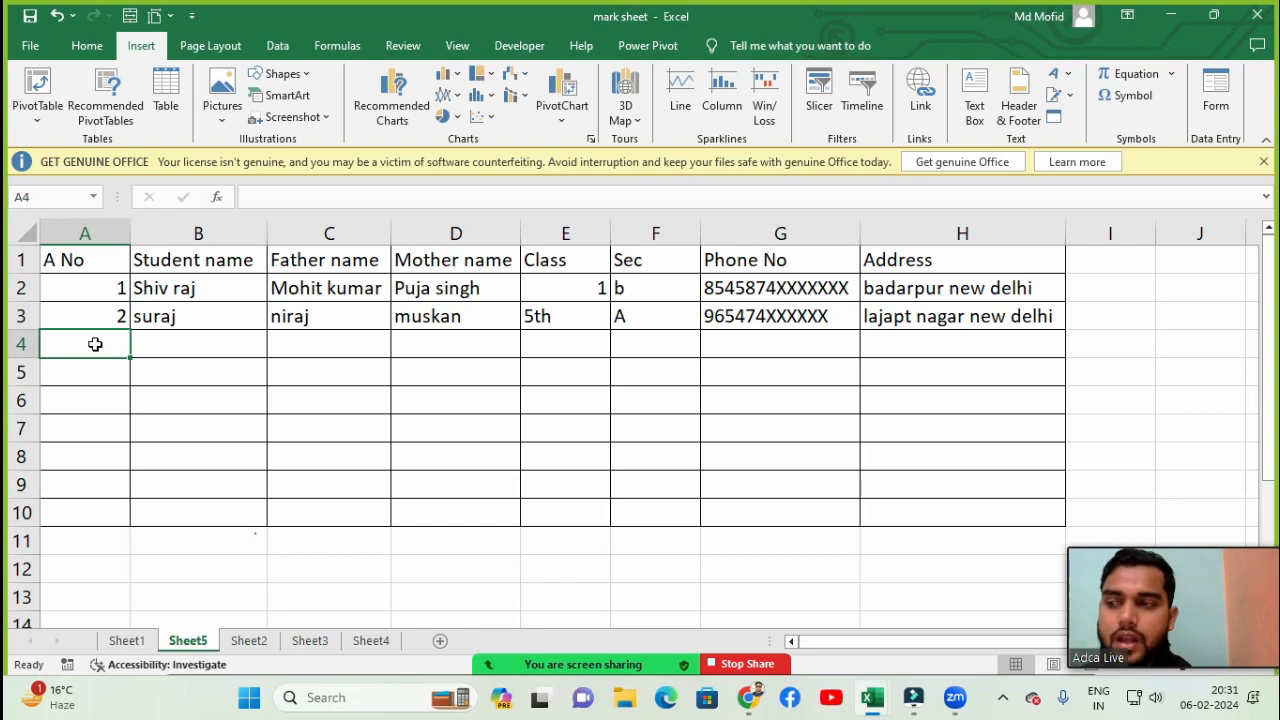
drag(104, 262, 943, 263)
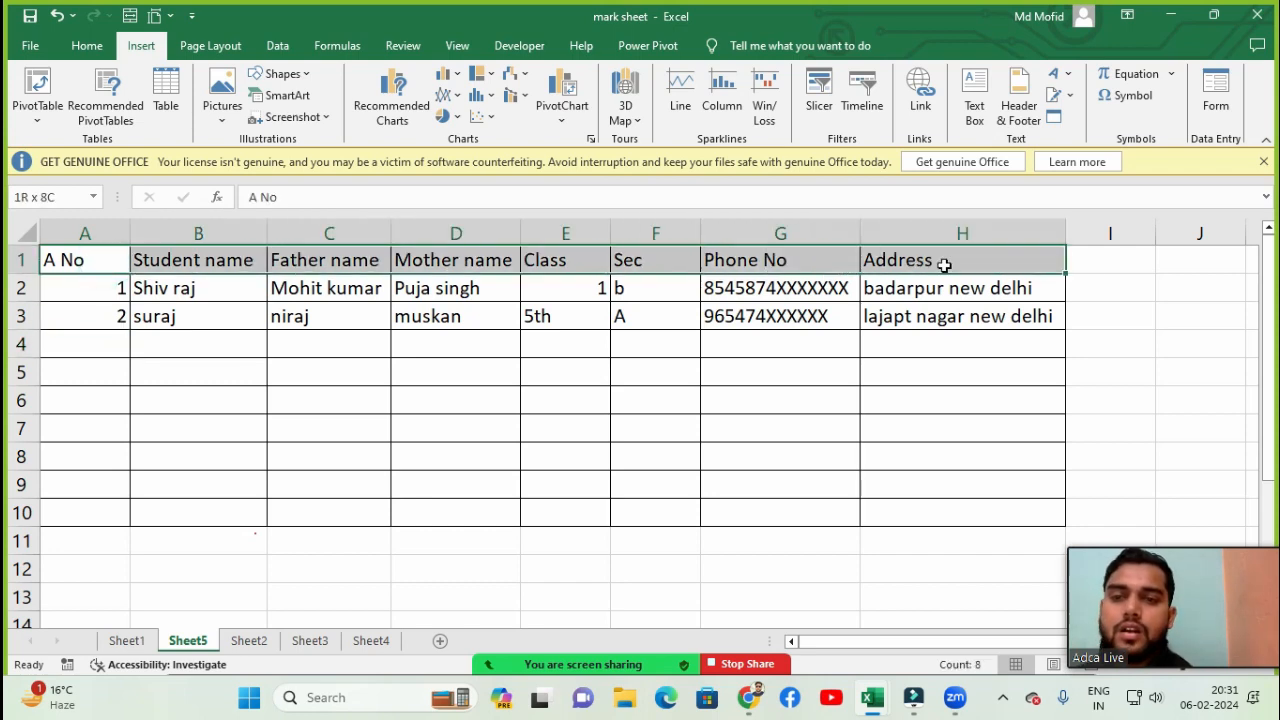
click(1216, 100)
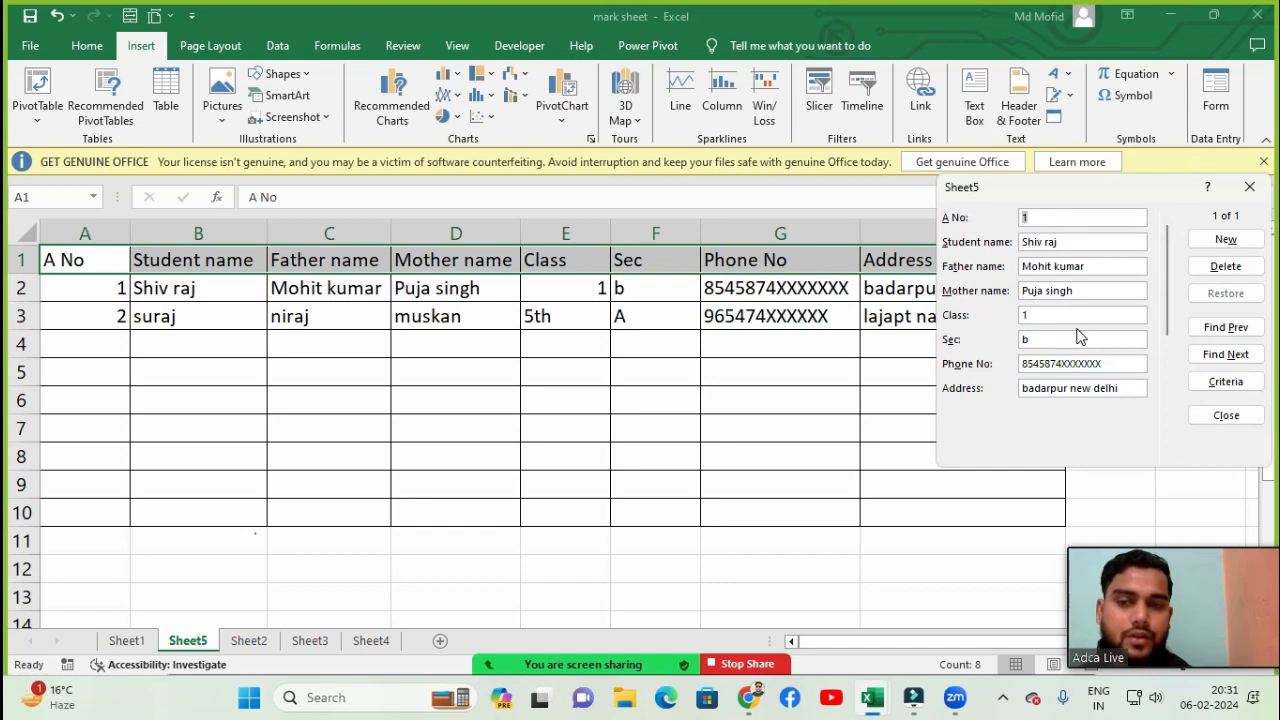
drag(1166, 258, 1173, 313)
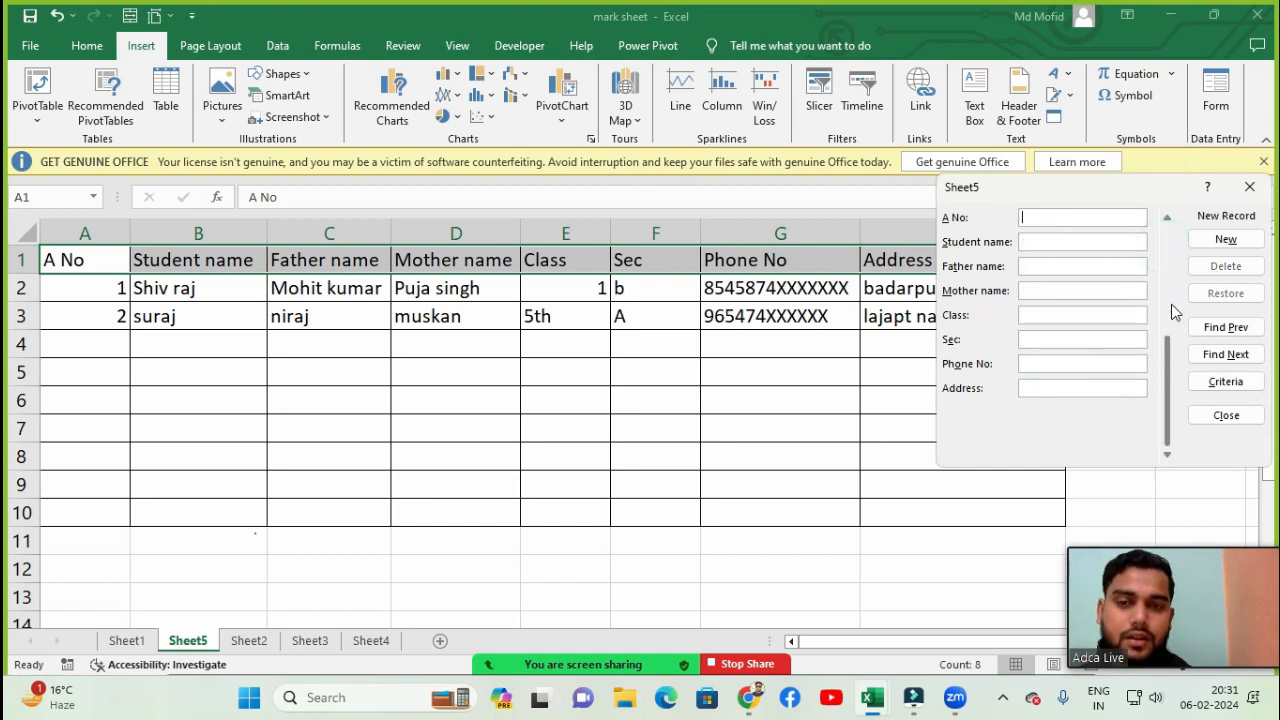
click(1166, 217)
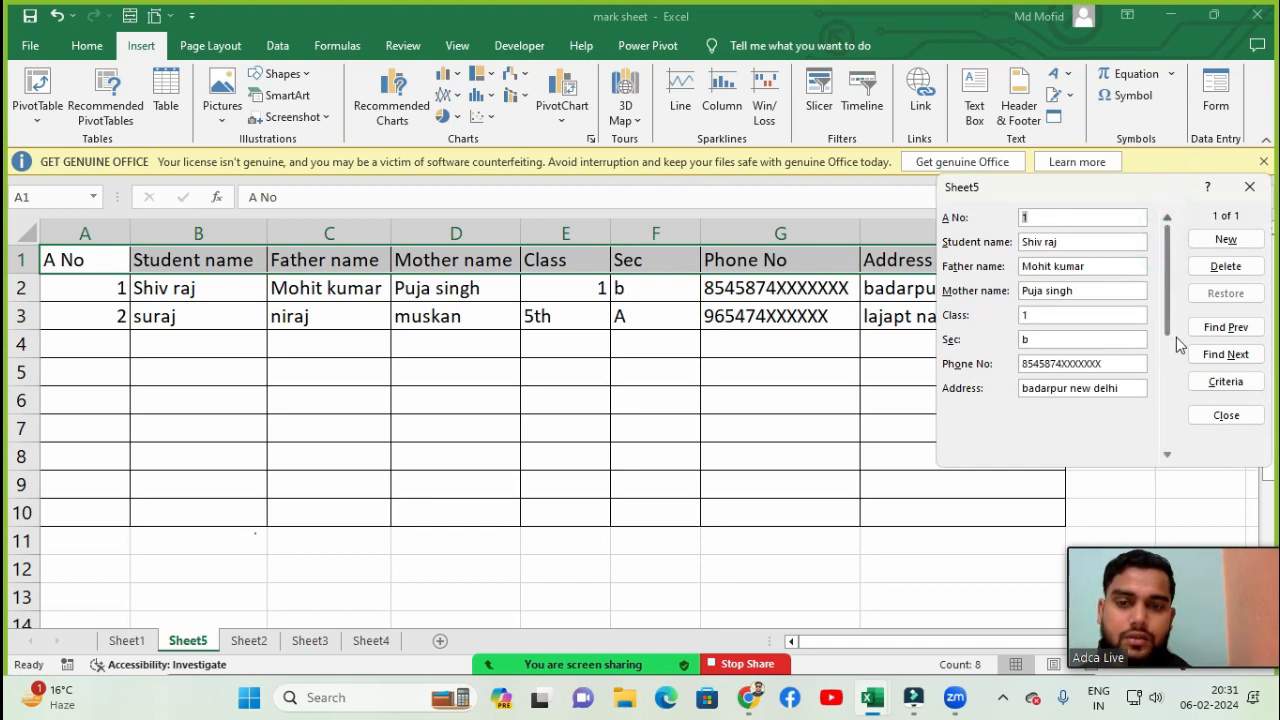
click(1167, 452)
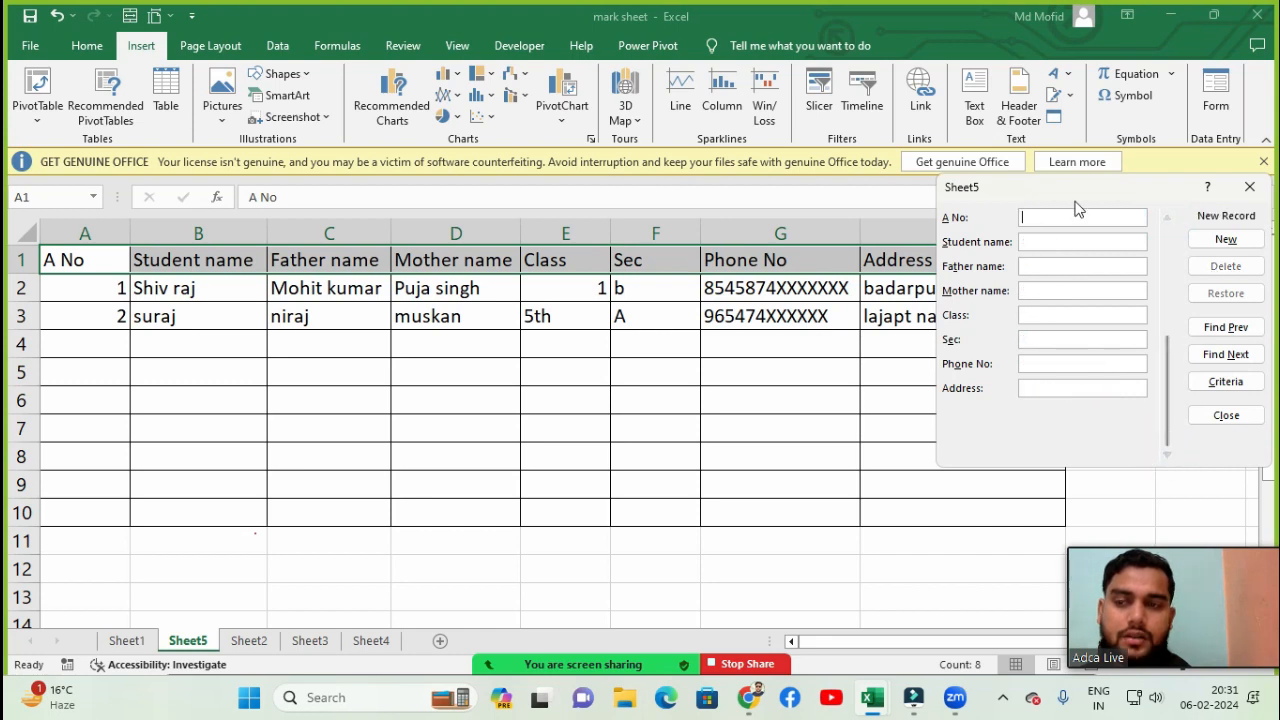
- Try to add a new record with A No 3 through the form, then close the form
click(1037, 216)
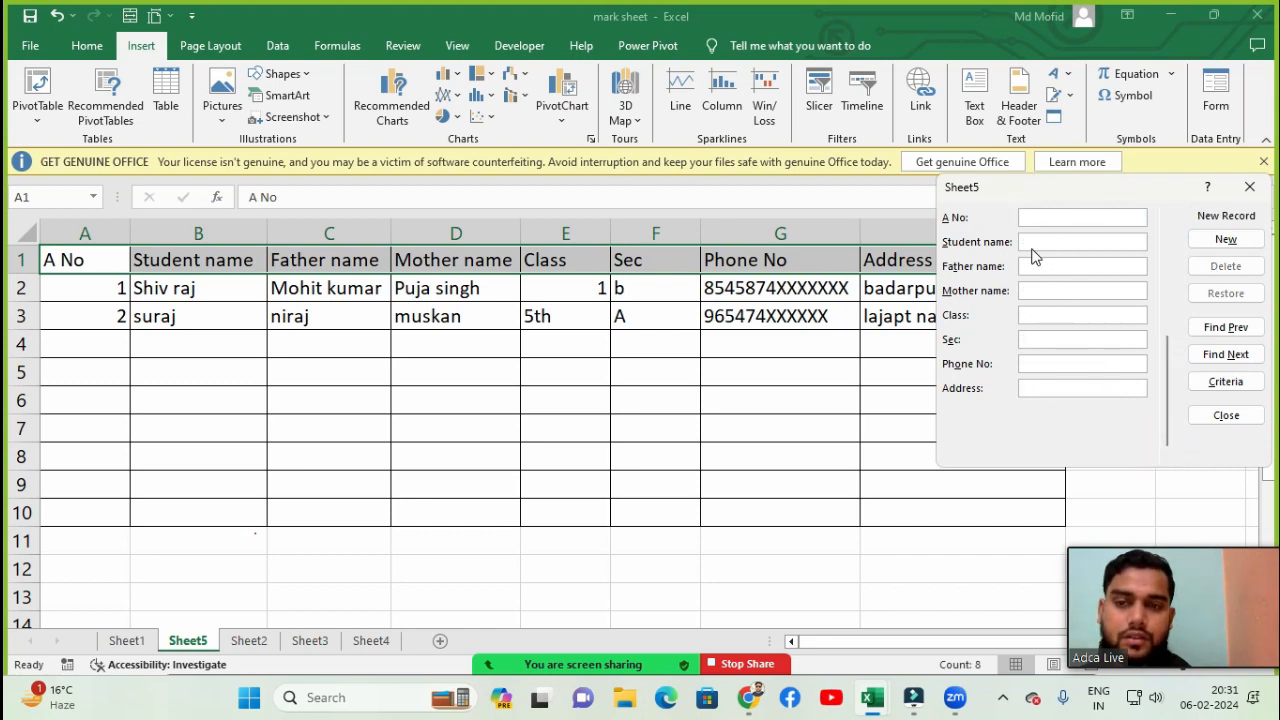
click(1037, 218)
text(3)
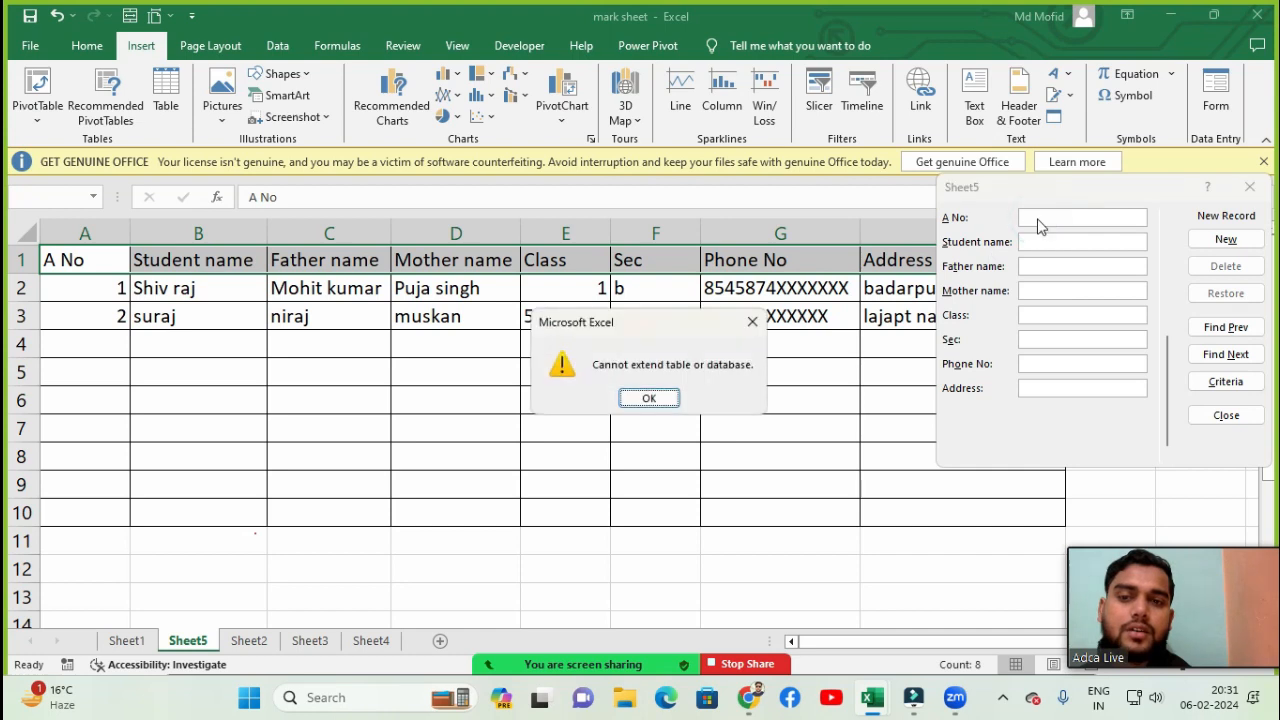
key(Return)
click(1033, 231)
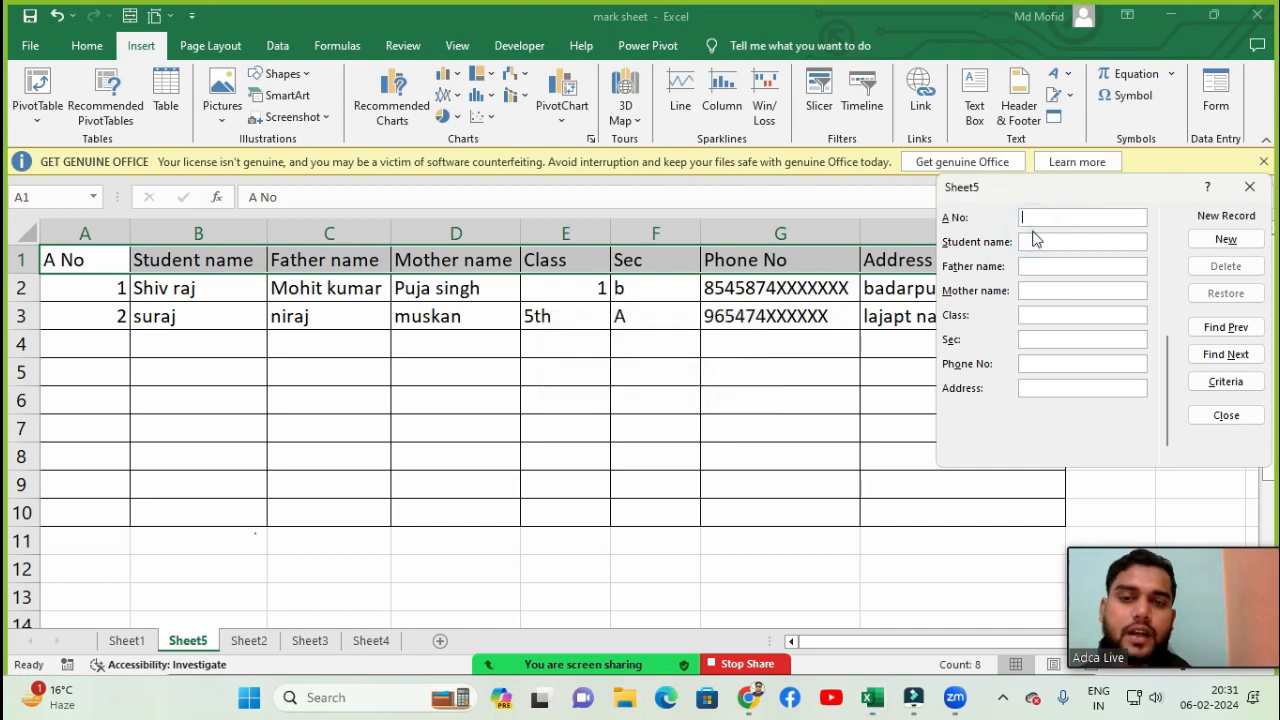
click(1249, 186)
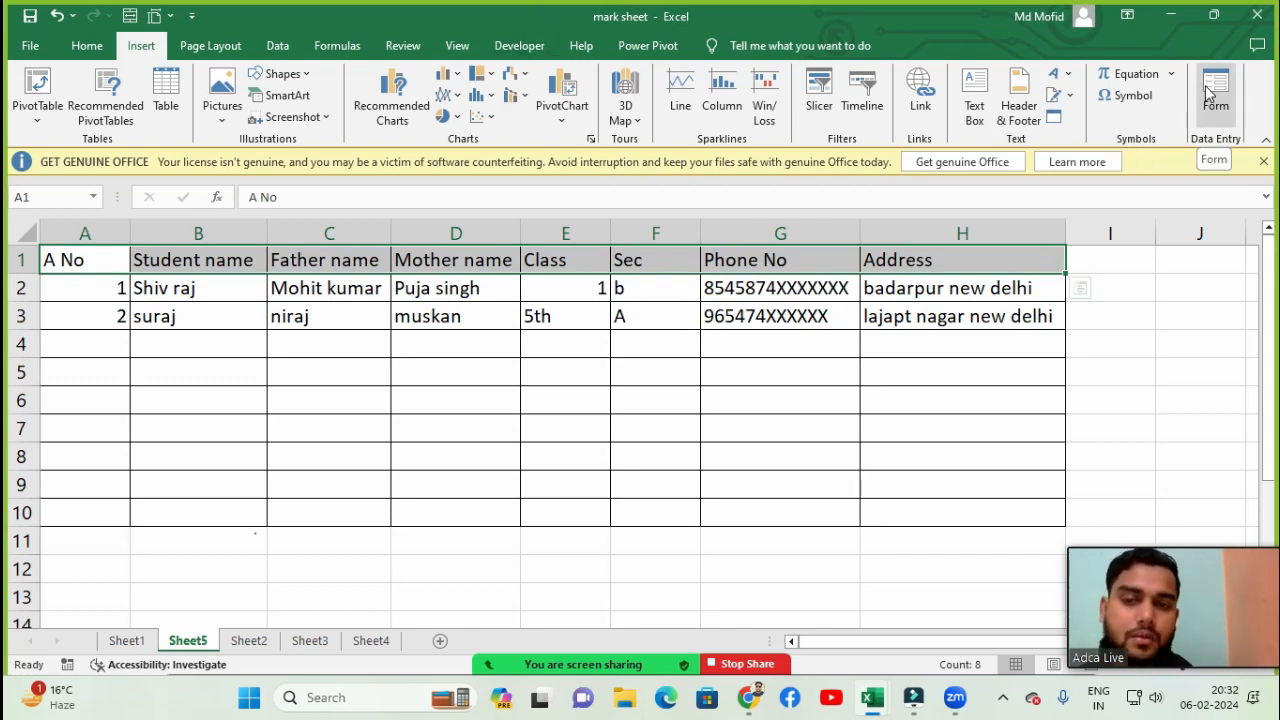
click(688, 372)
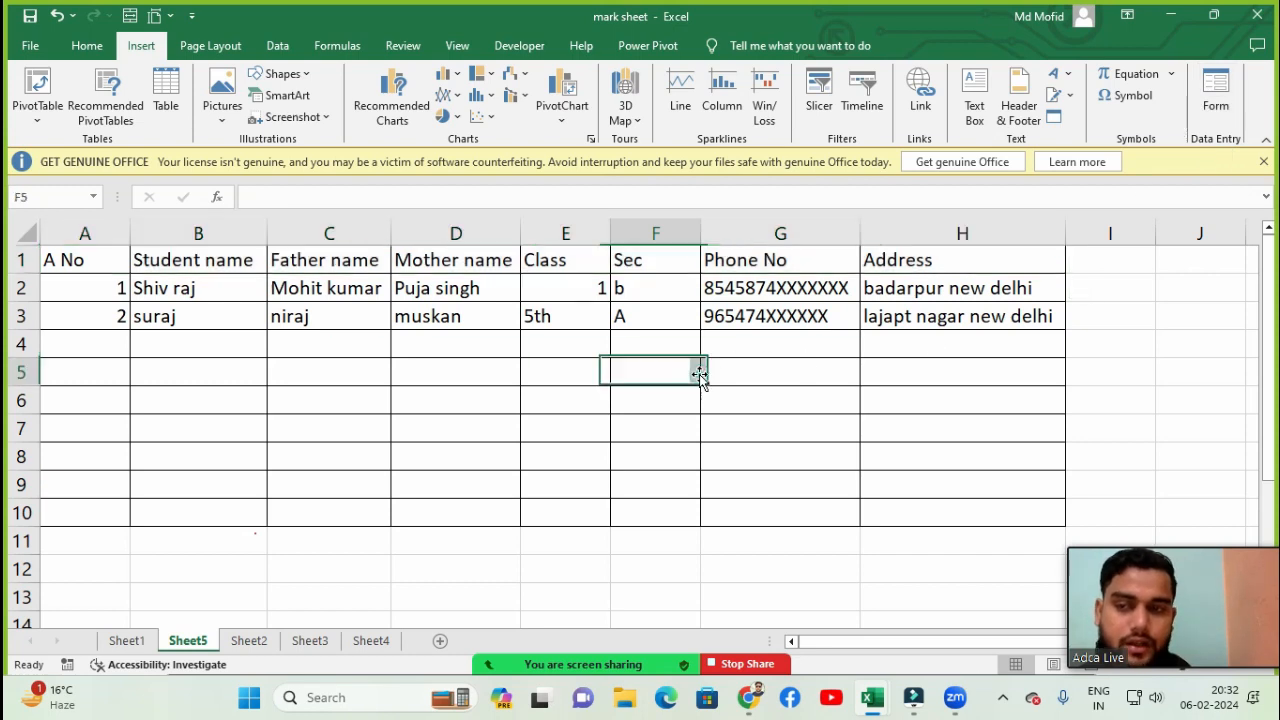
click(186, 355)
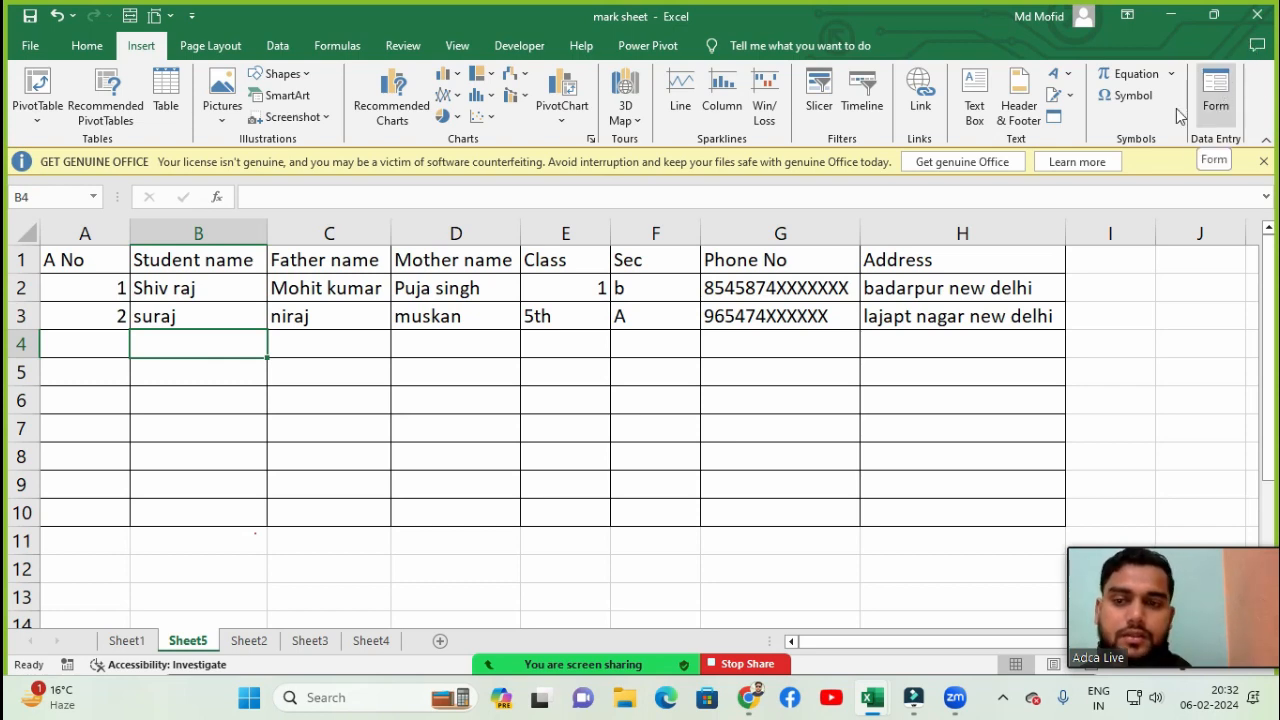
click(829, 457)
click(827, 370)
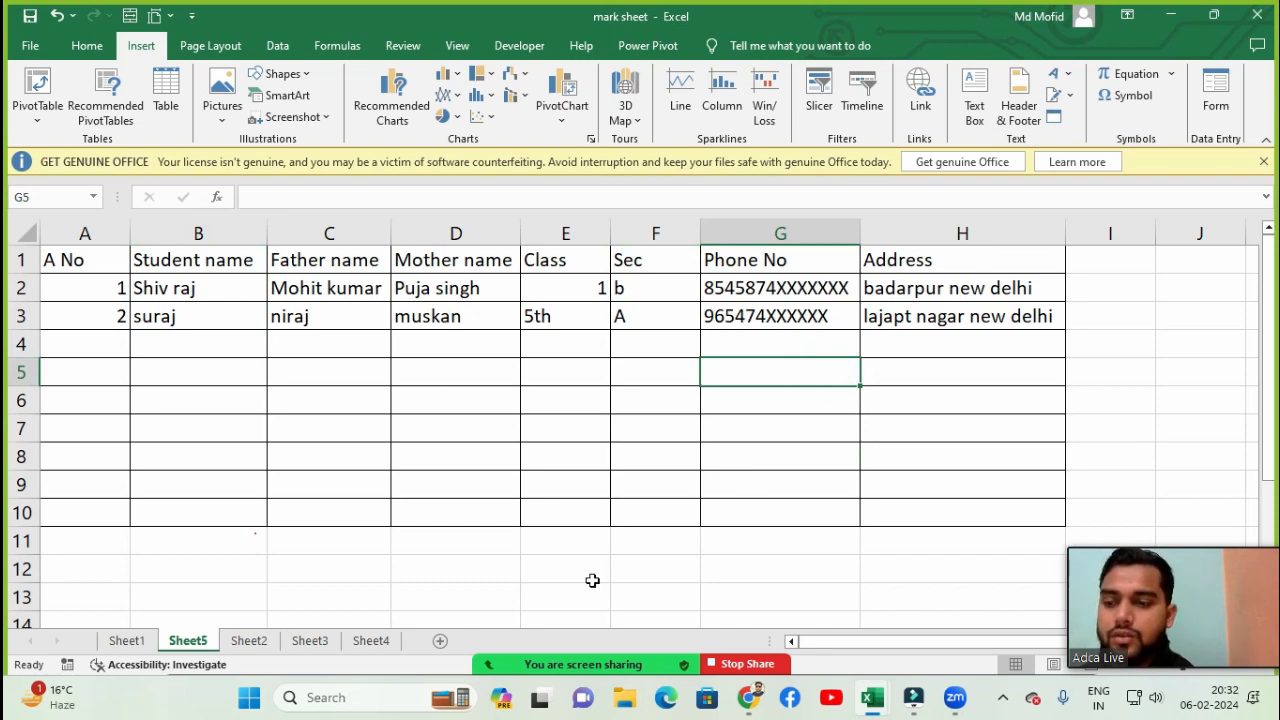
click(455, 656)
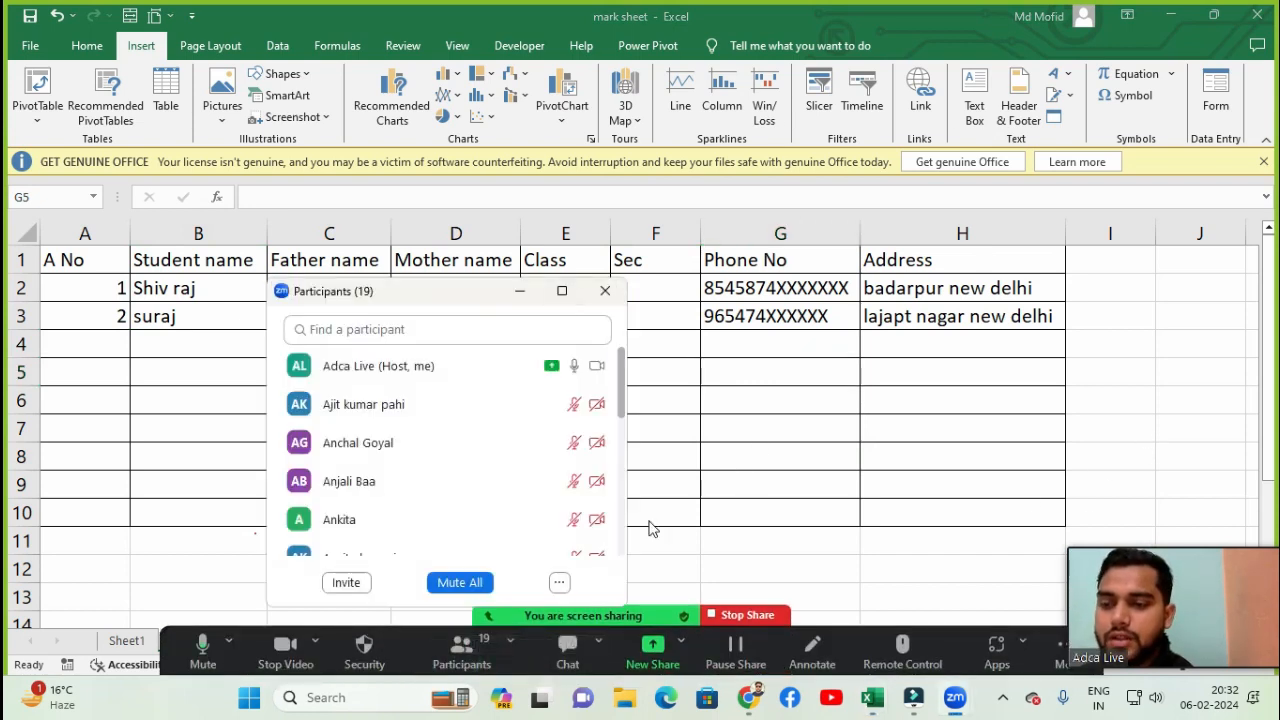
click(559, 582)
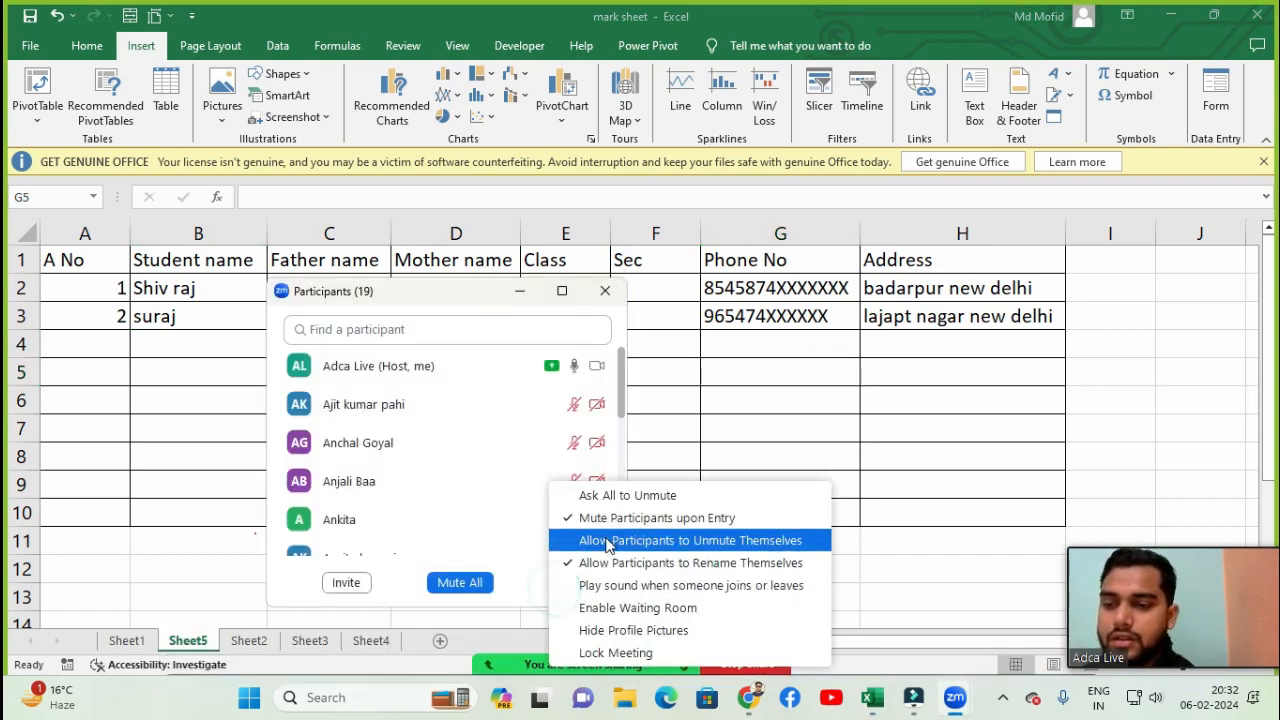
click(610, 496)
click(606, 290)
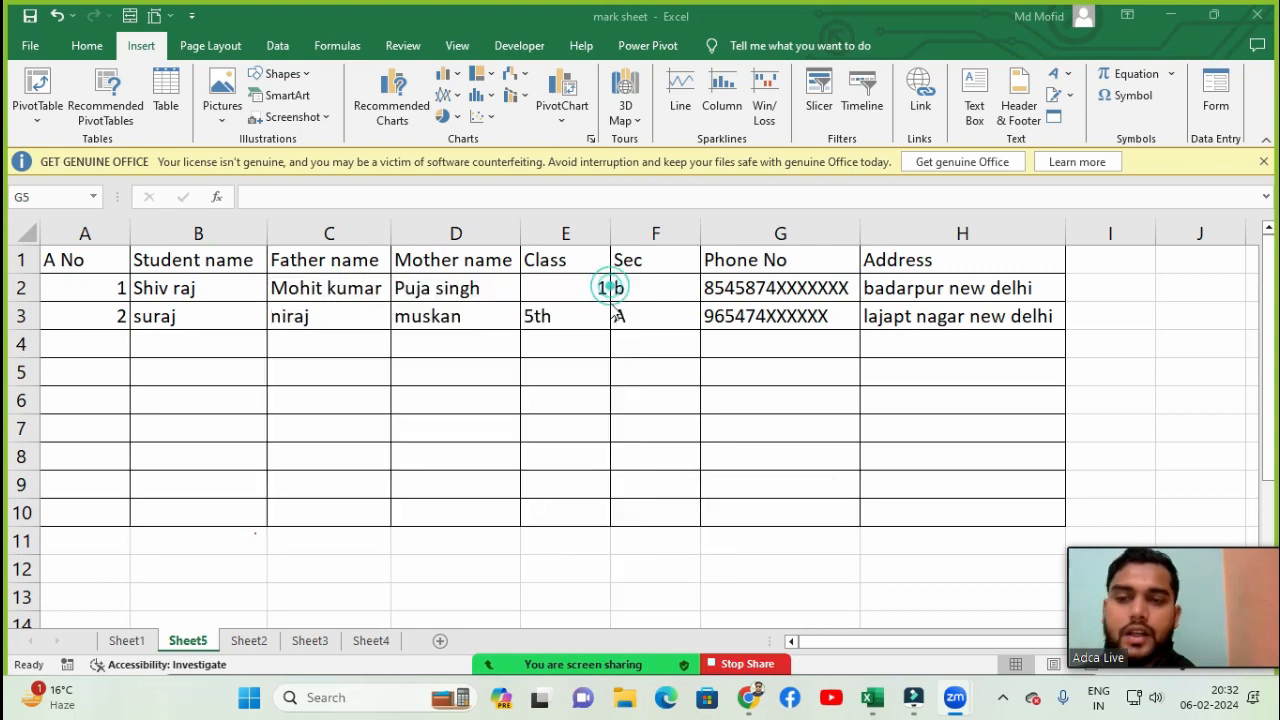
- Right-align the Class entry 5th in cell E3
click(709, 383)
click(537, 366)
click(552, 312)
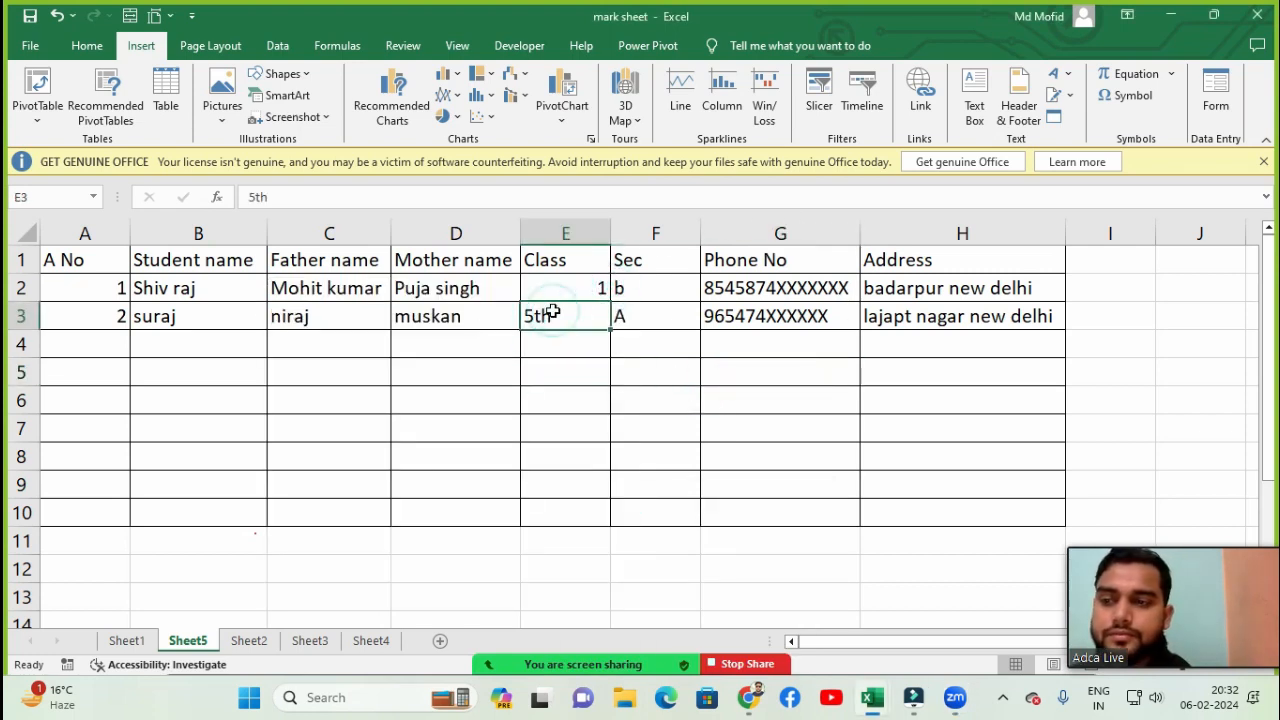
click(87, 46)
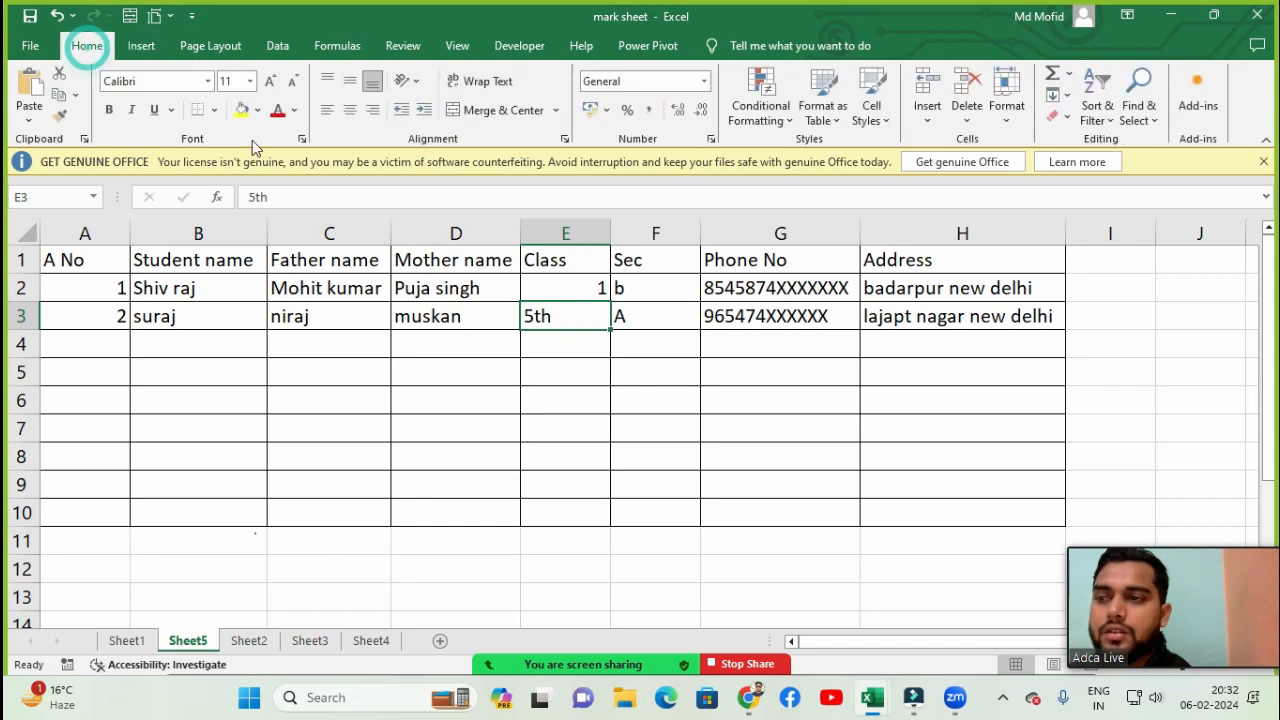
click(373, 110)
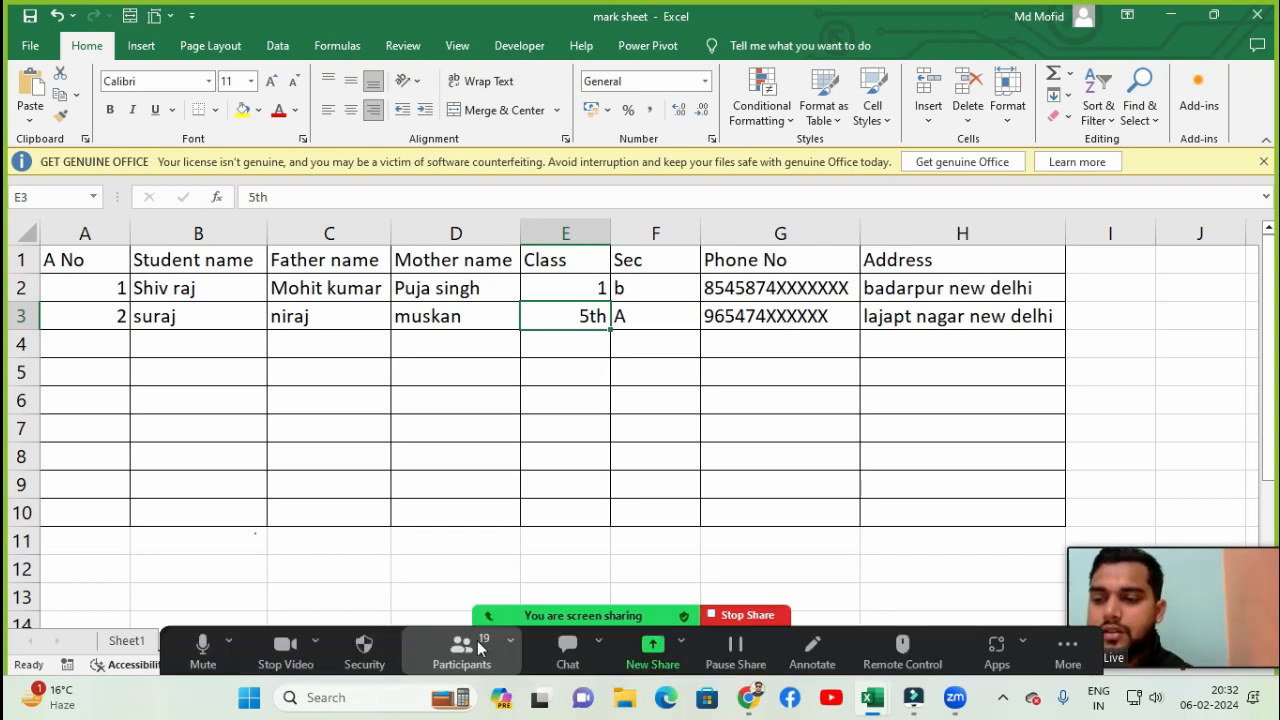
click(462, 648)
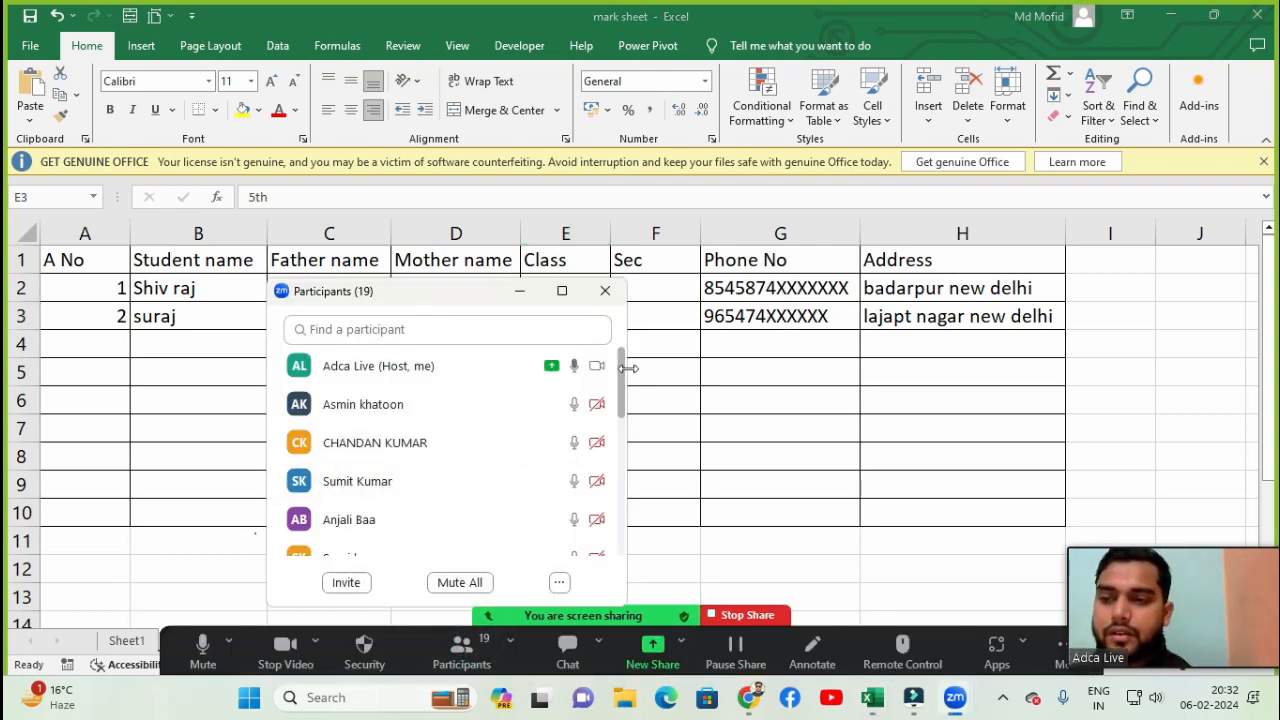
drag(619, 379, 623, 337)
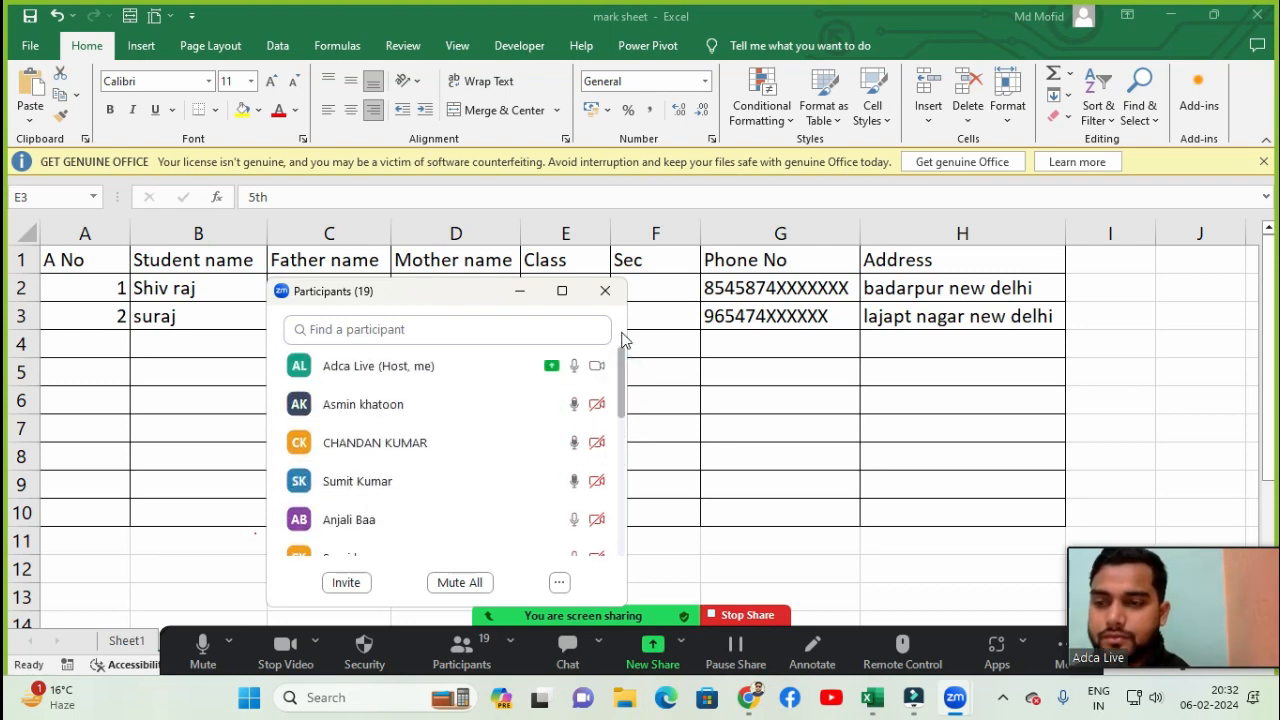
drag(433, 311, 520, 201)
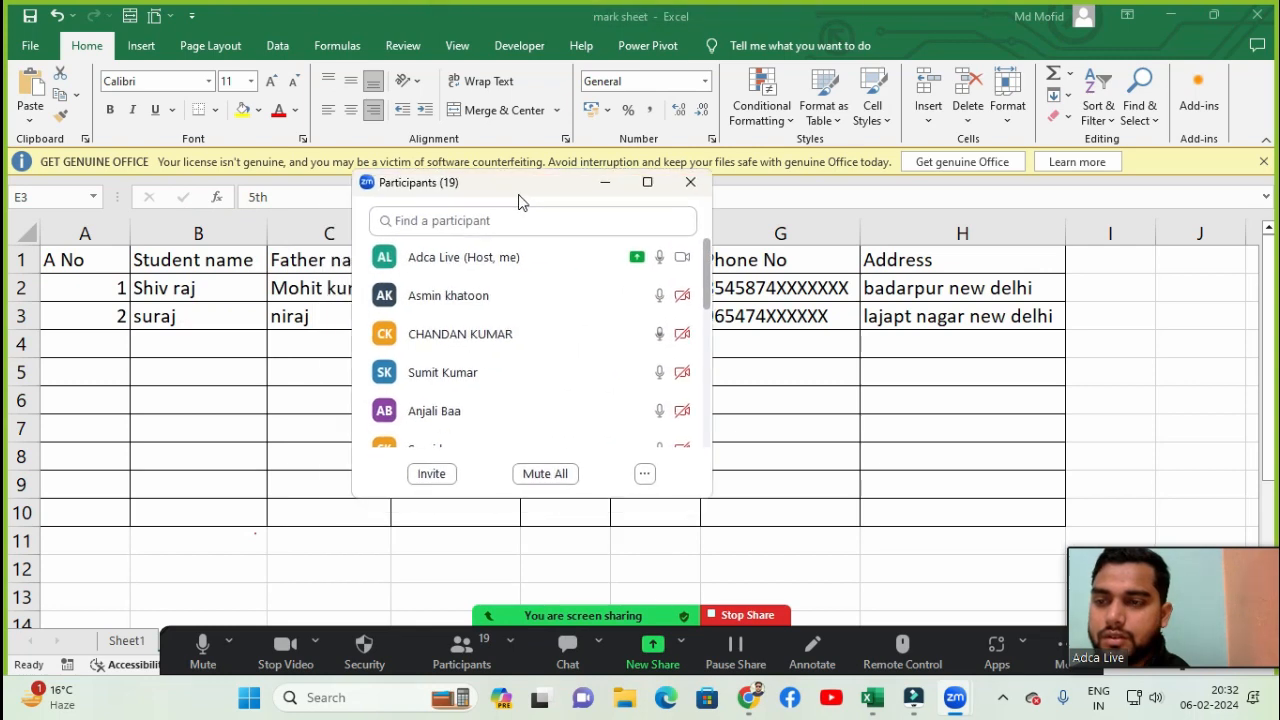